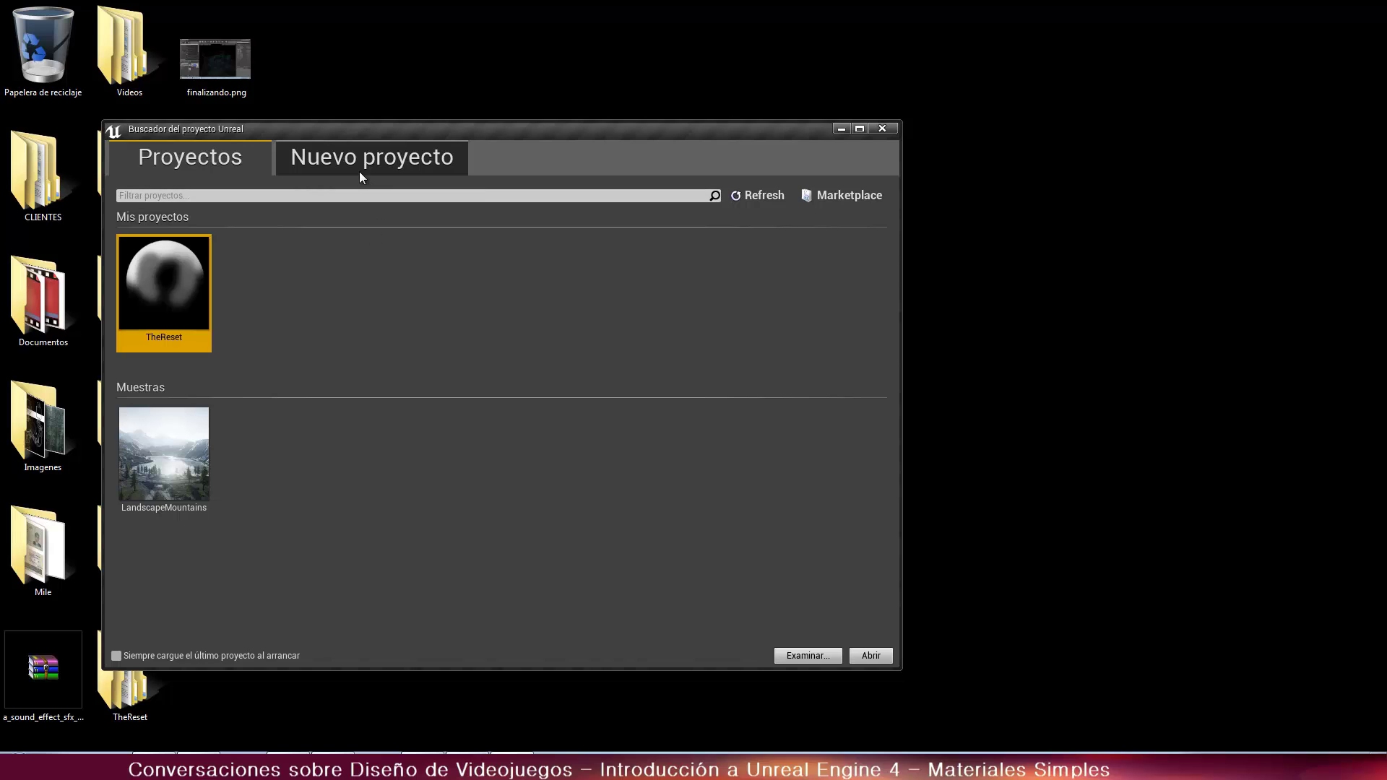
Create a C++ Basic Code (Código básico) project named Pruebas in E:\AAUnrealEngine, with starter content
click(345, 158)
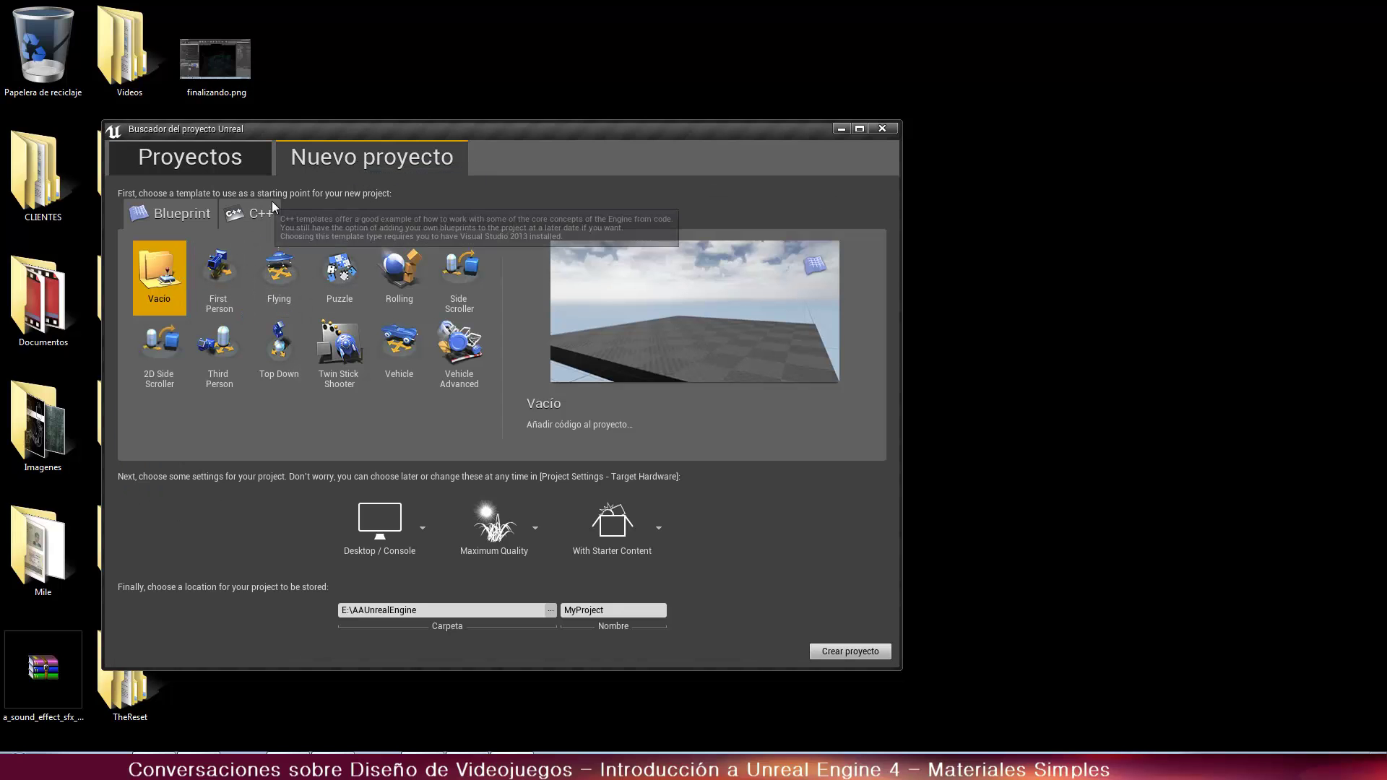
click(263, 216)
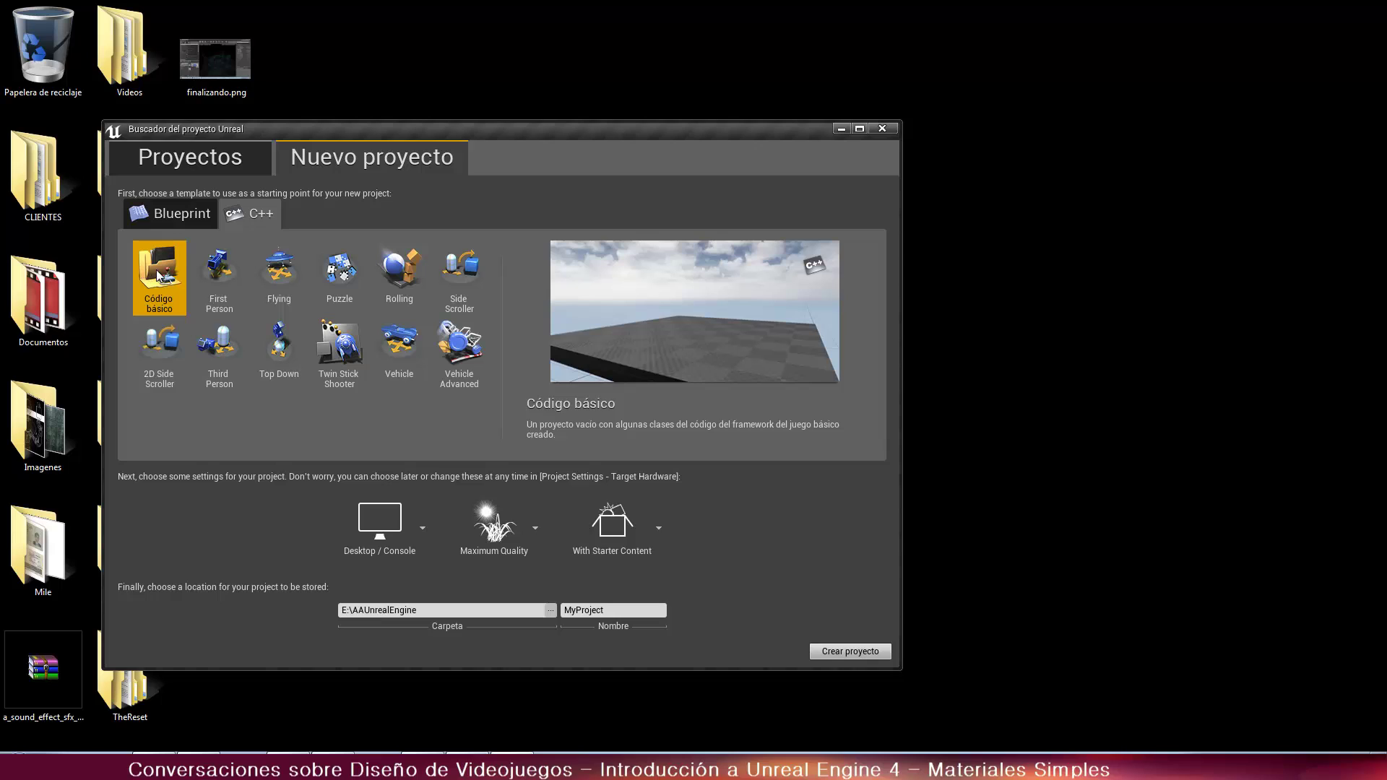
click(391, 609)
key(Tab)
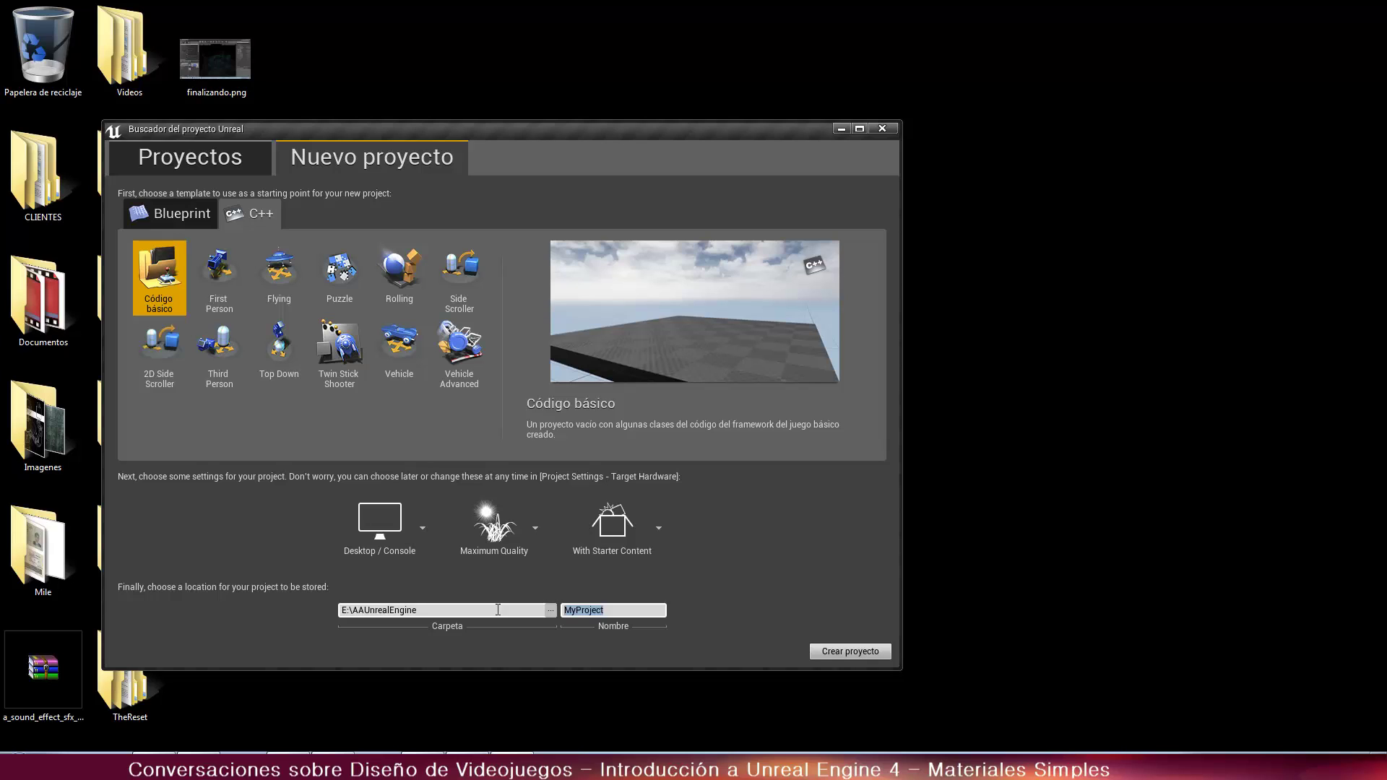
text(Pruebas)
click(849, 653)
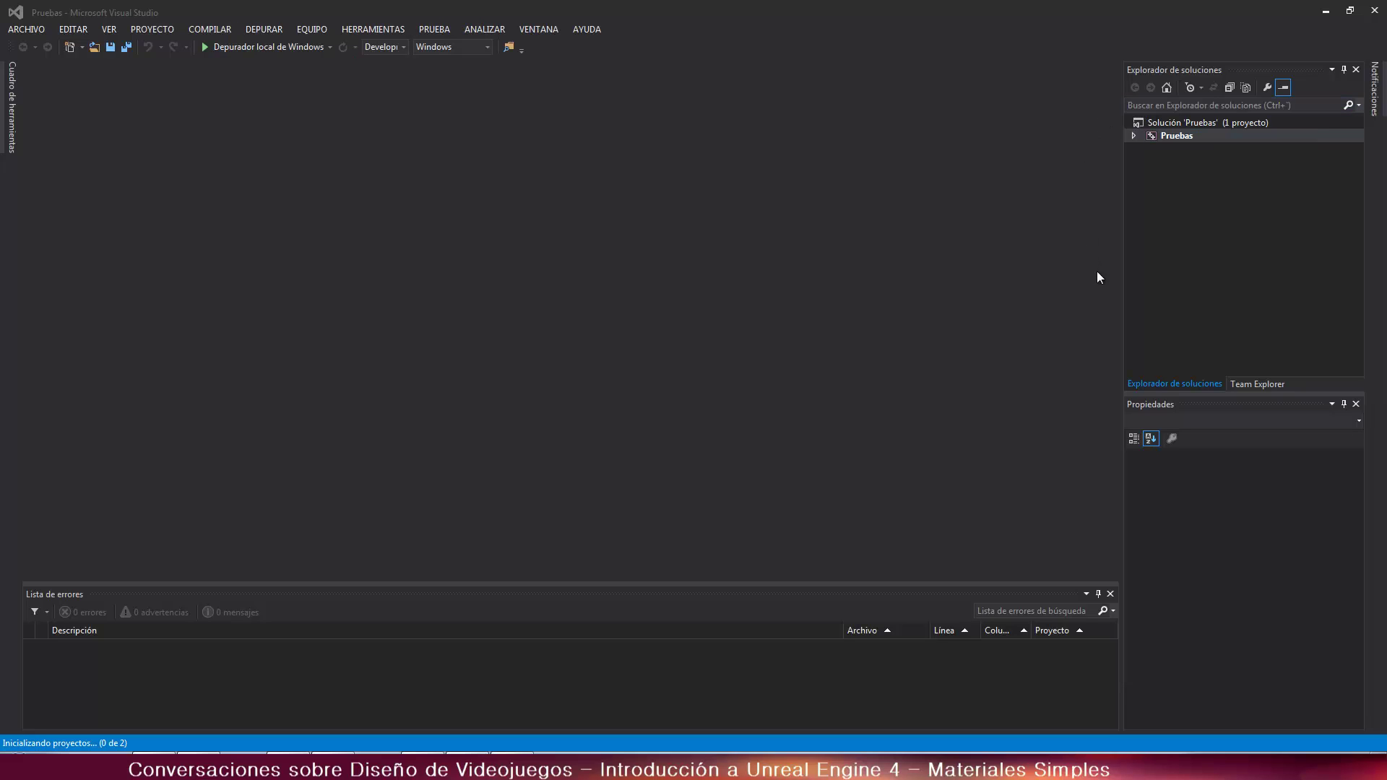
Expand the Pruebas project's Config folder and inspect DefaultEngine.ini and DefaultEditor.ini
click(1135, 137)
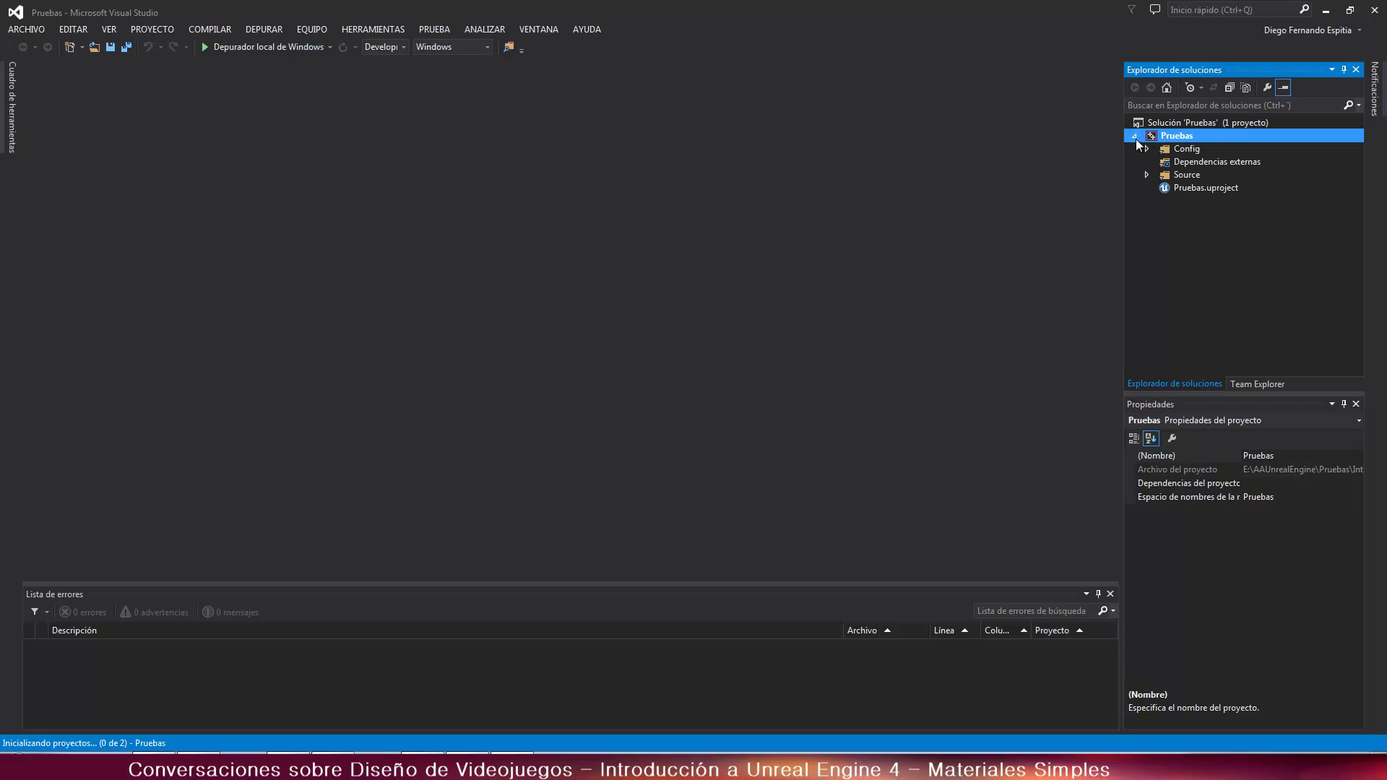
click(1134, 136)
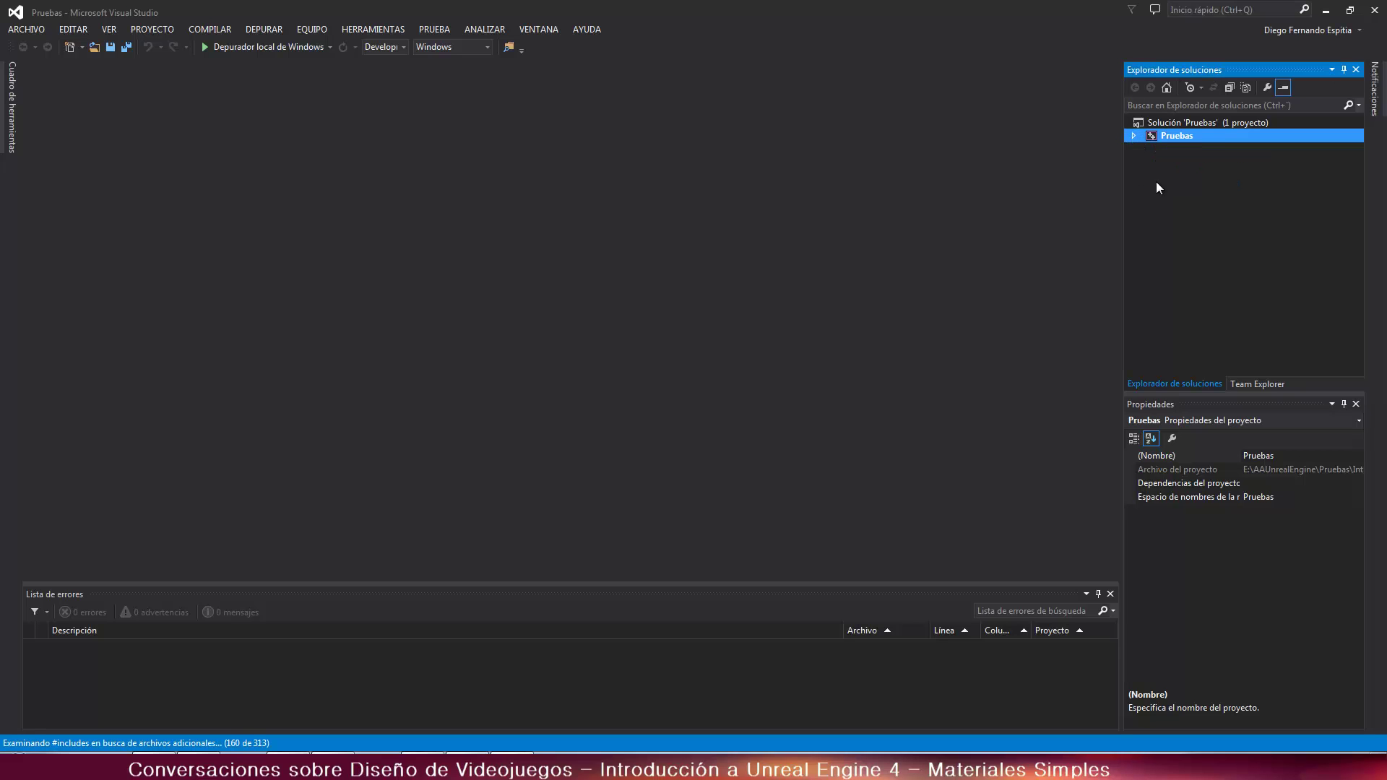
click(1134, 137)
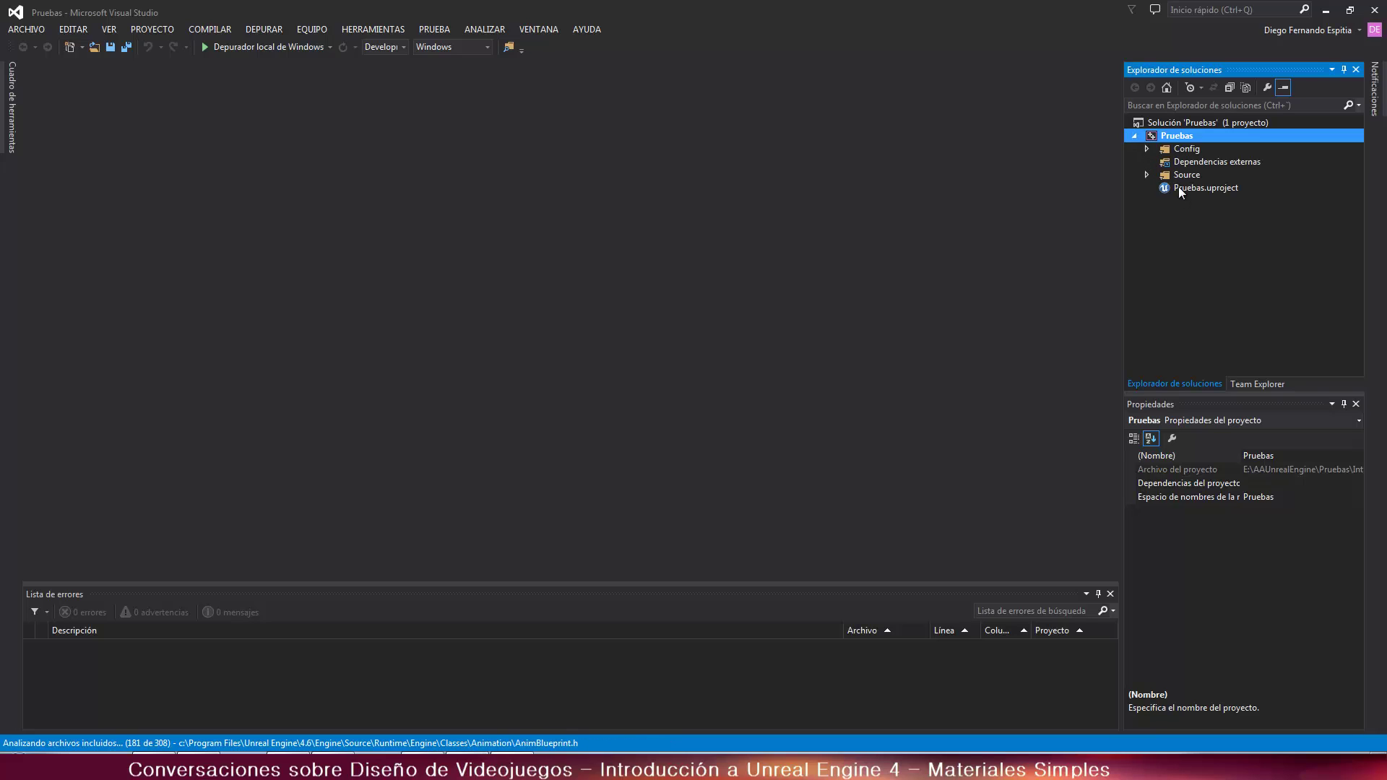
click(1147, 149)
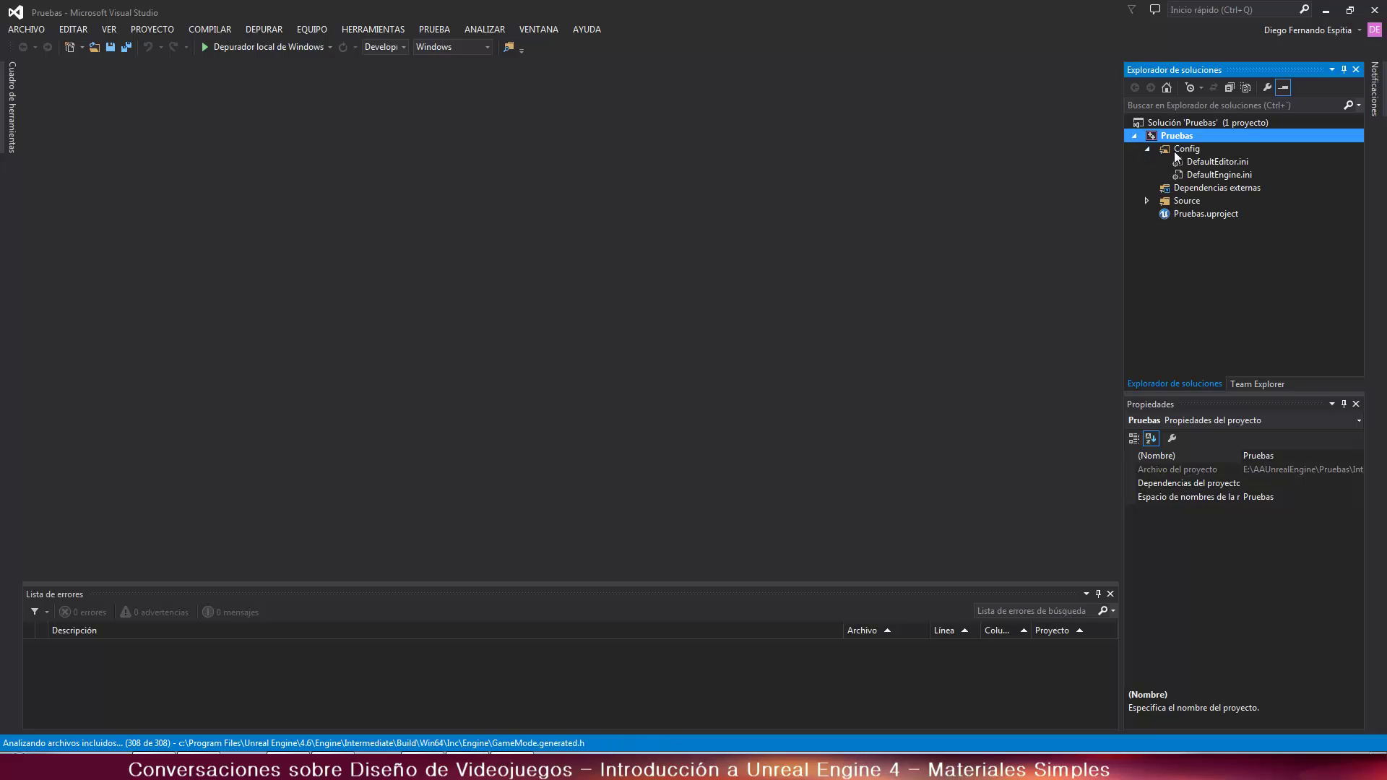
click(1201, 164)
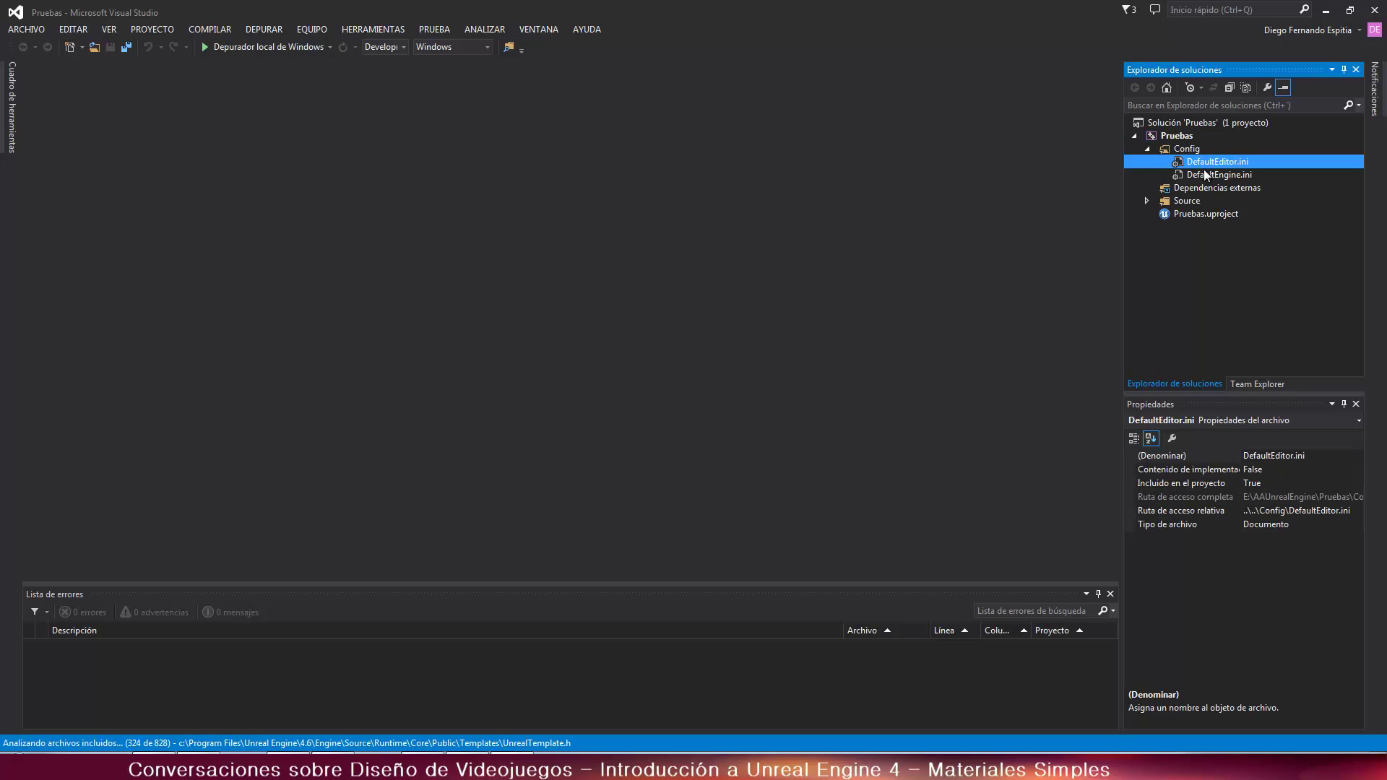
double_click(1203, 176)
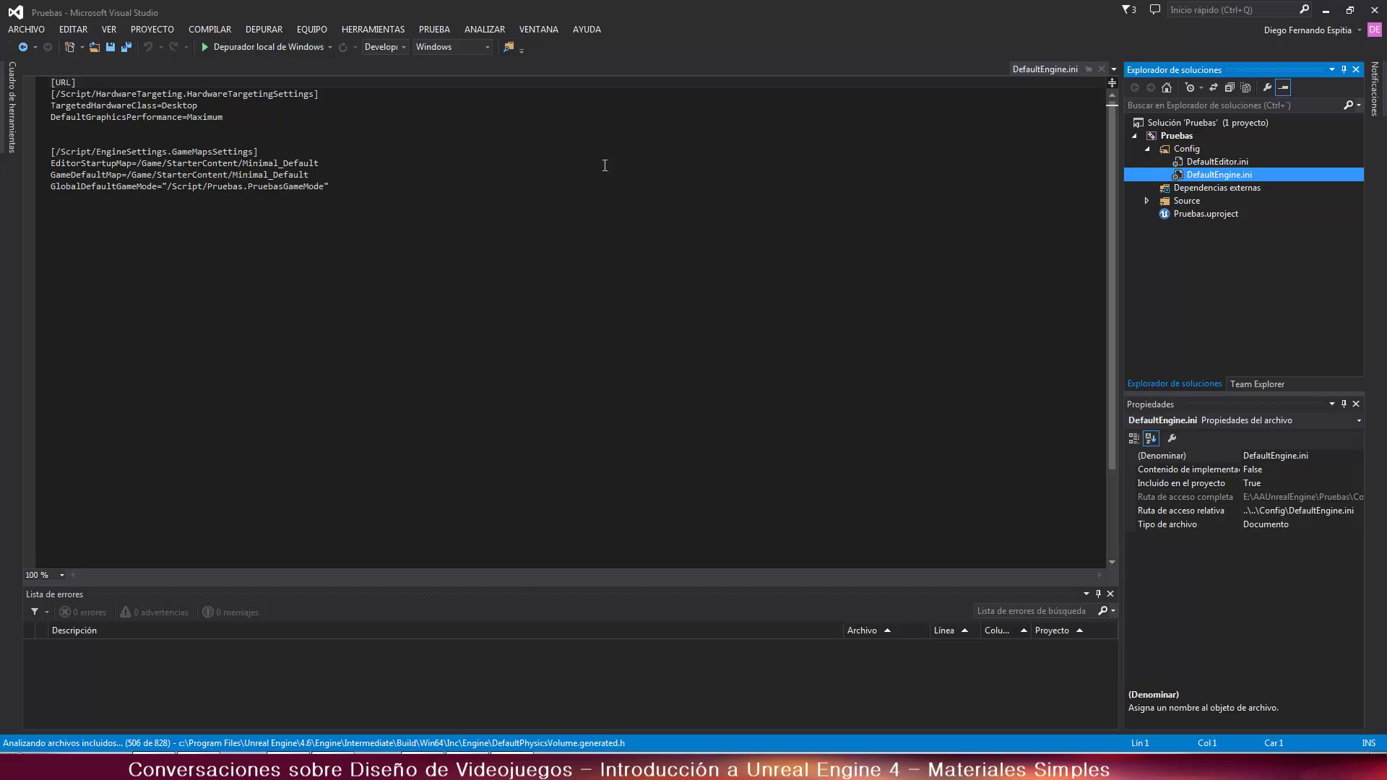
click(1189, 164)
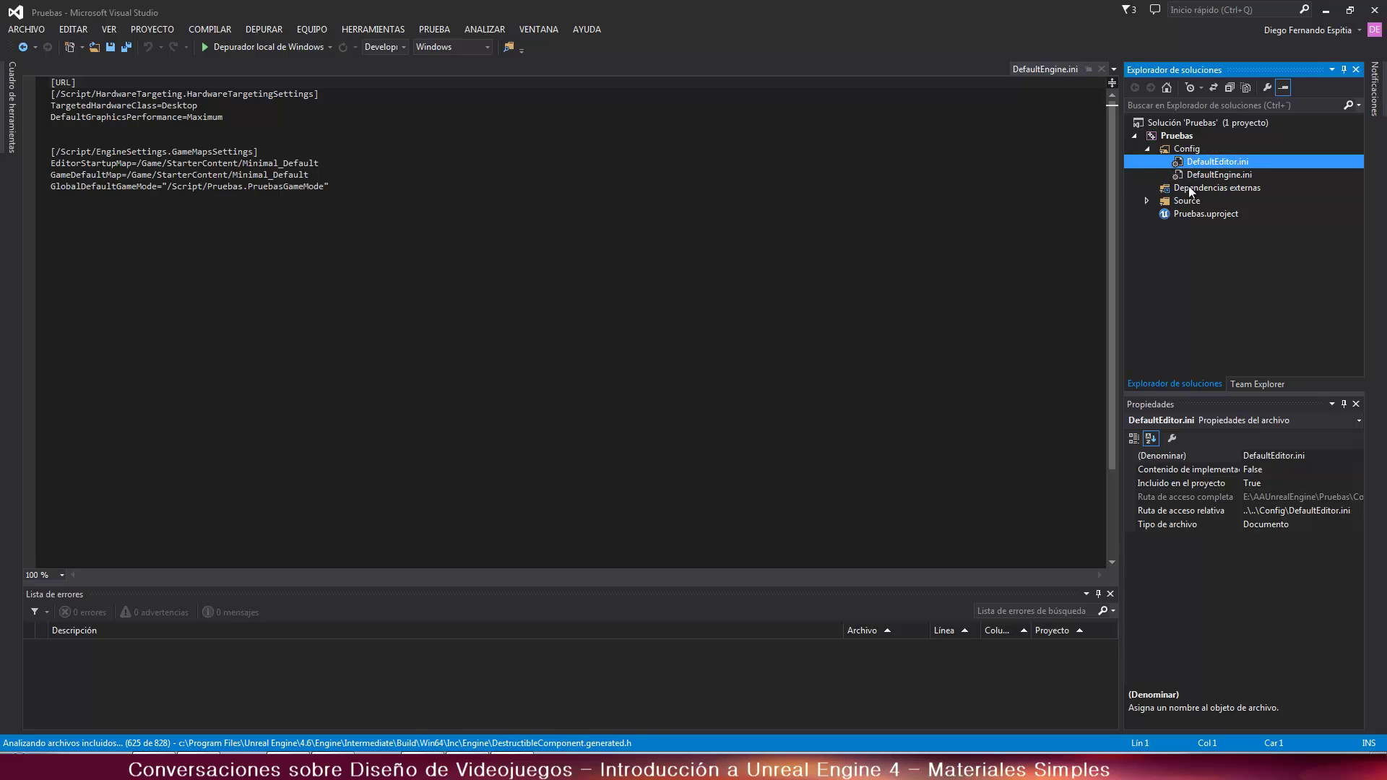
Expand the Source folder and examine the target rules in PruebasEditor.Target.cs and Pruebas.Target.cs
click(1148, 201)
click(1215, 227)
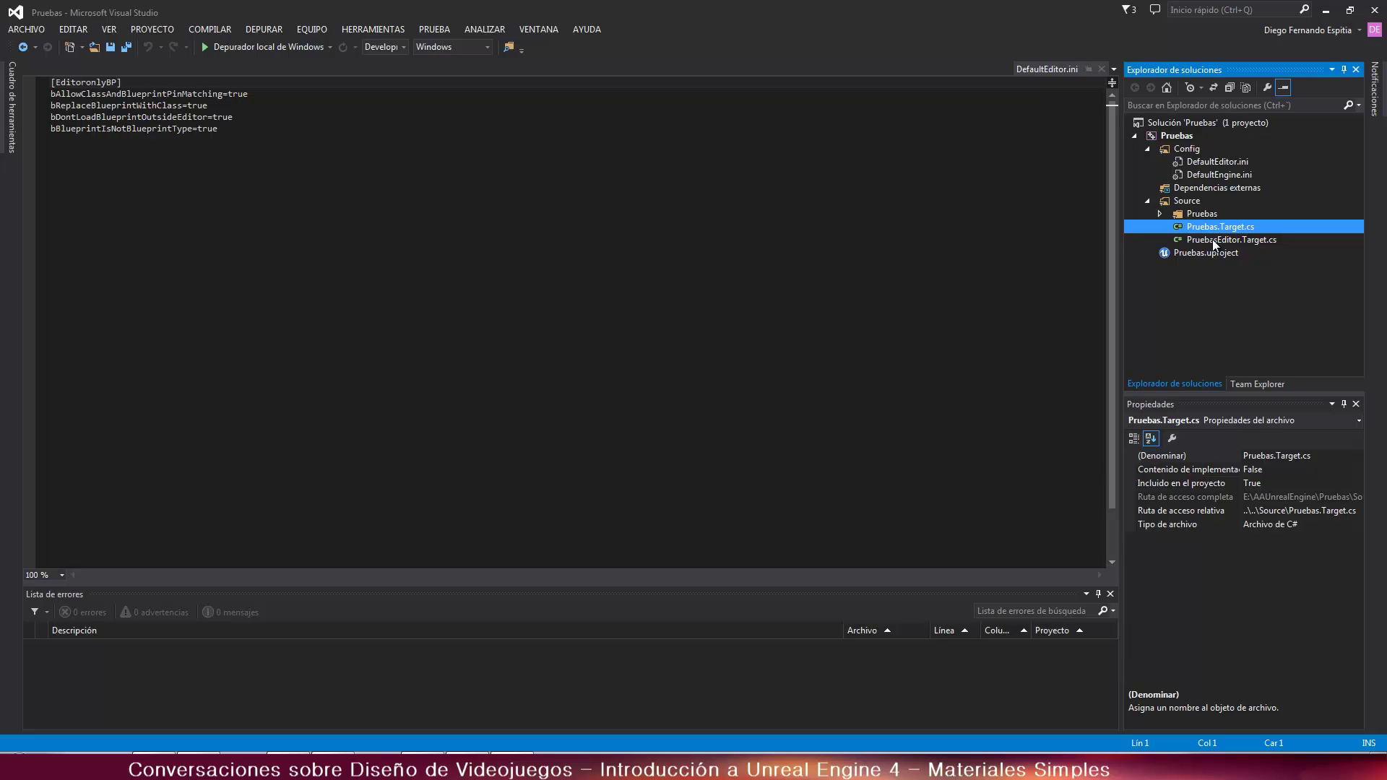
click(1212, 240)
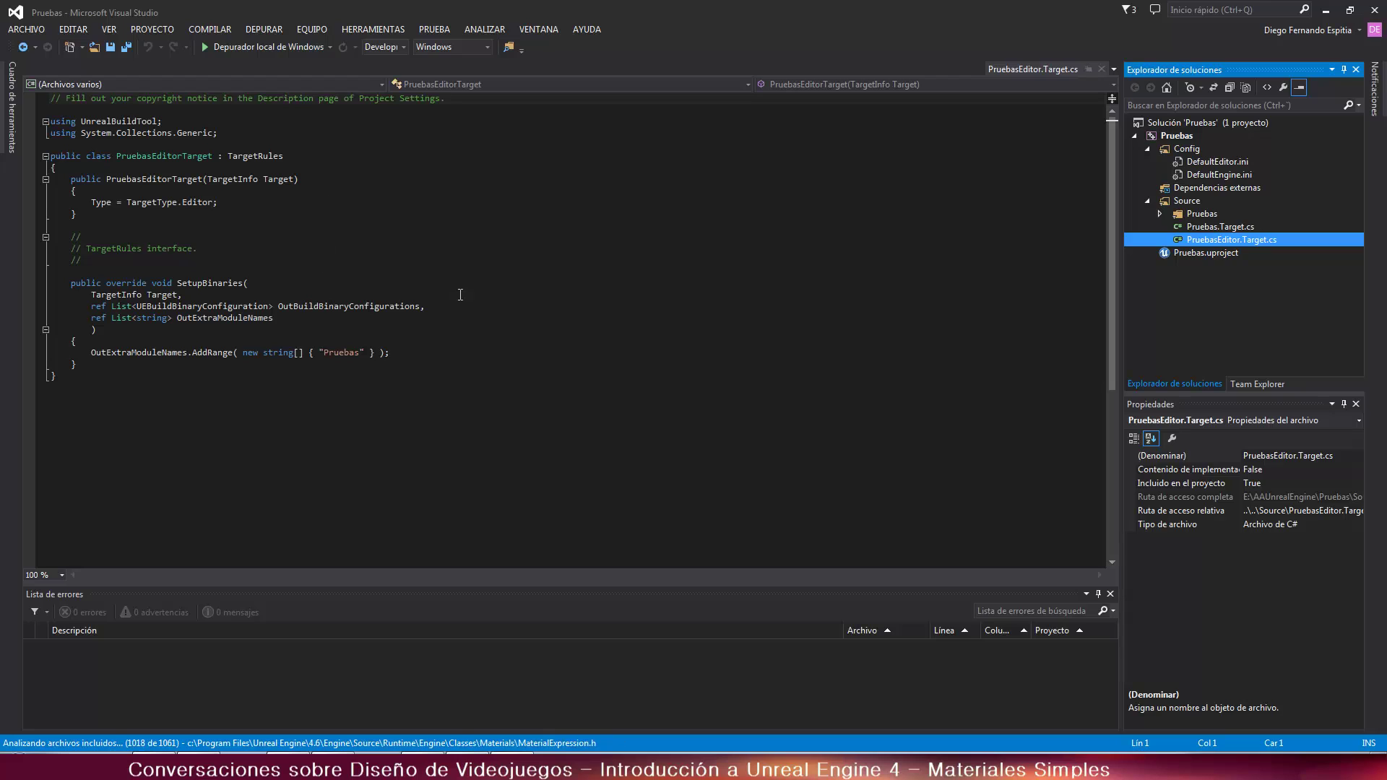
click(1205, 229)
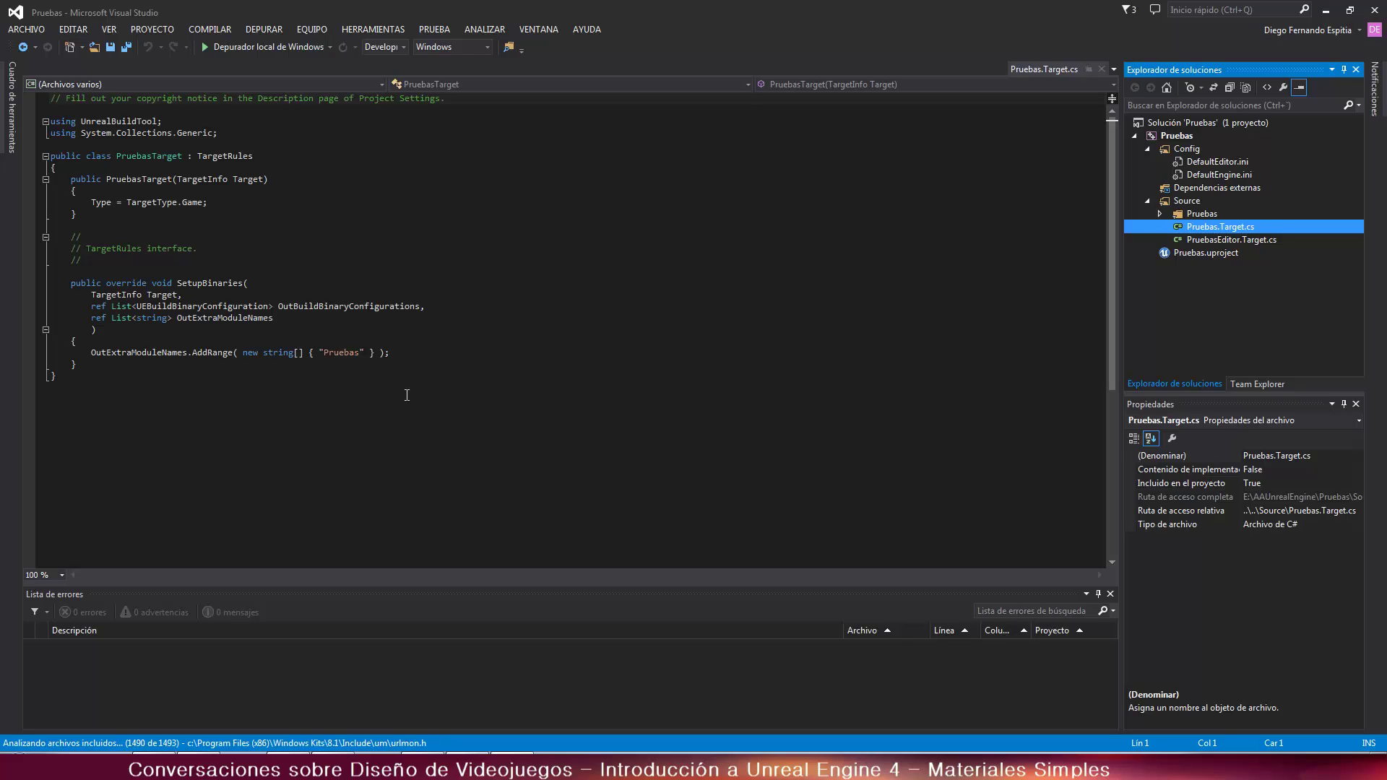
Launch the Pruebas project in the editor with the local Windows debugger and open Pruebas.uproject for viewing
click(209, 47)
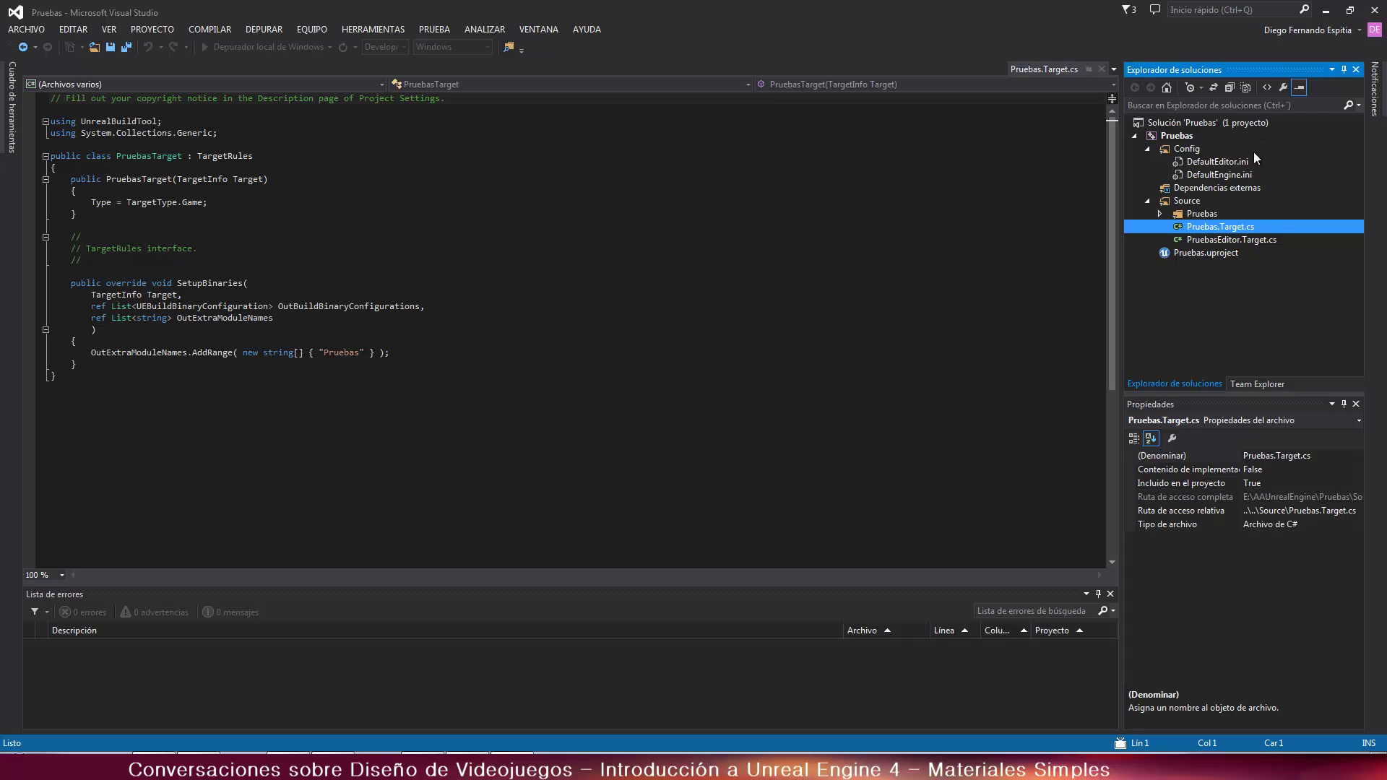
click(1206, 252)
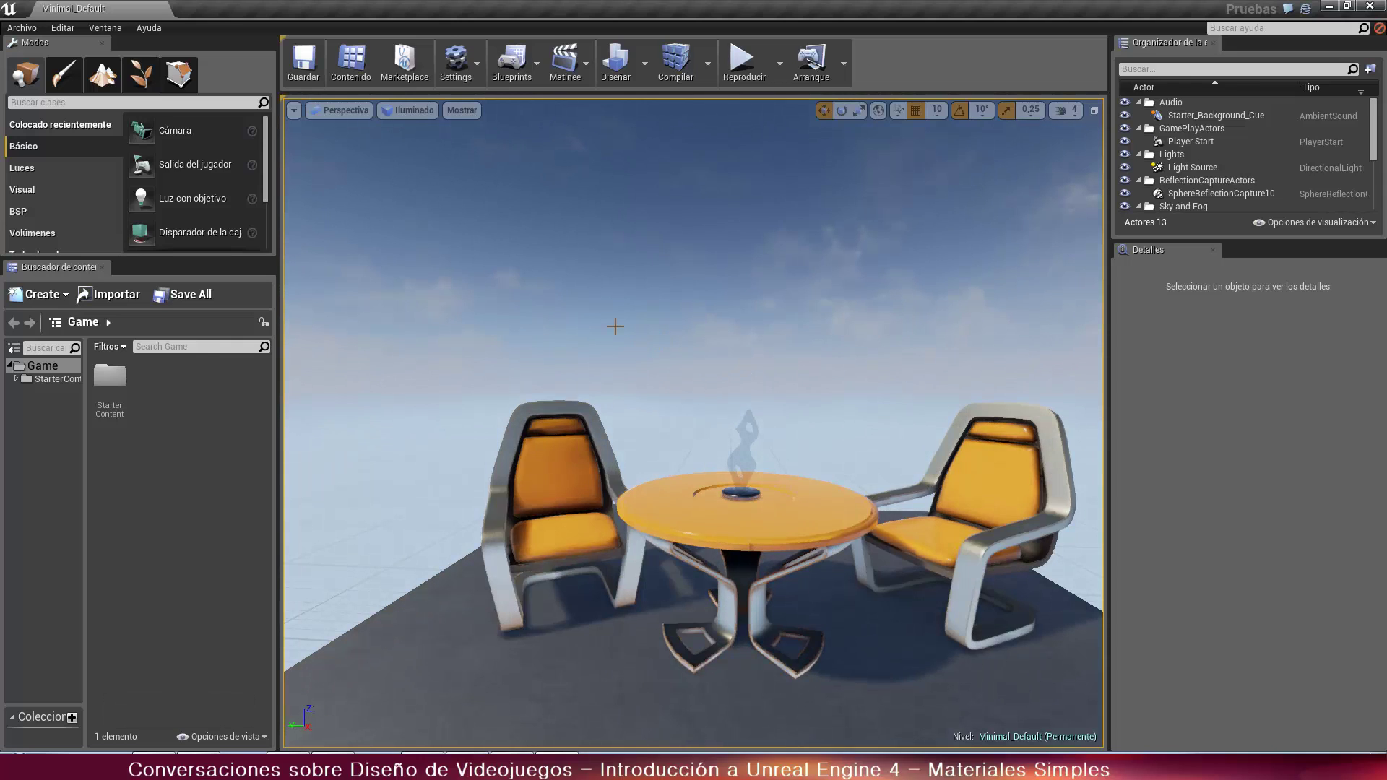
mouse_move(583, 302)
right_down()
mouse_move(764, 330)
mouse_move(776, 421)
mouse_move(525, 349)
mouse_move(600, 350)
mouse_move(586, 315)
right_up()
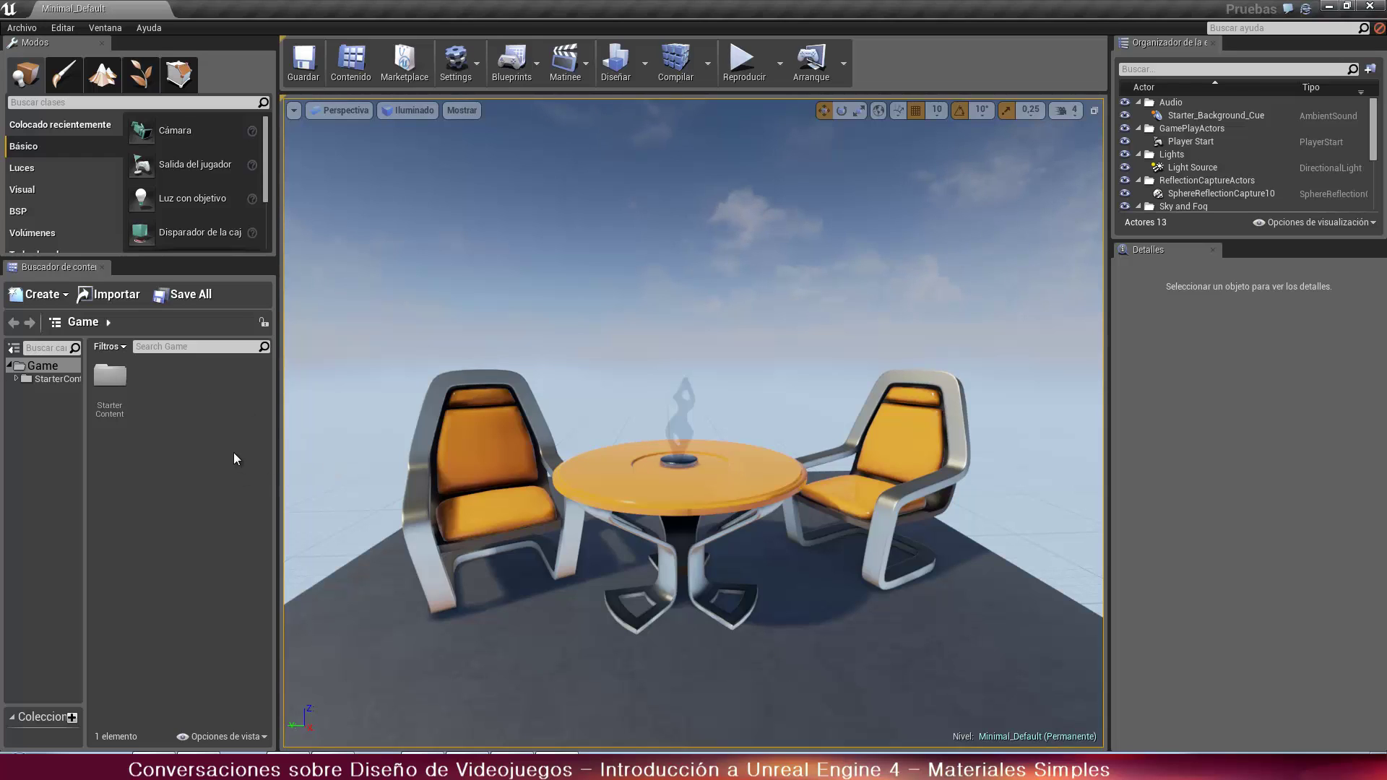
Switch to Blender and quit it without saving the open scene
key(alt+Tab)
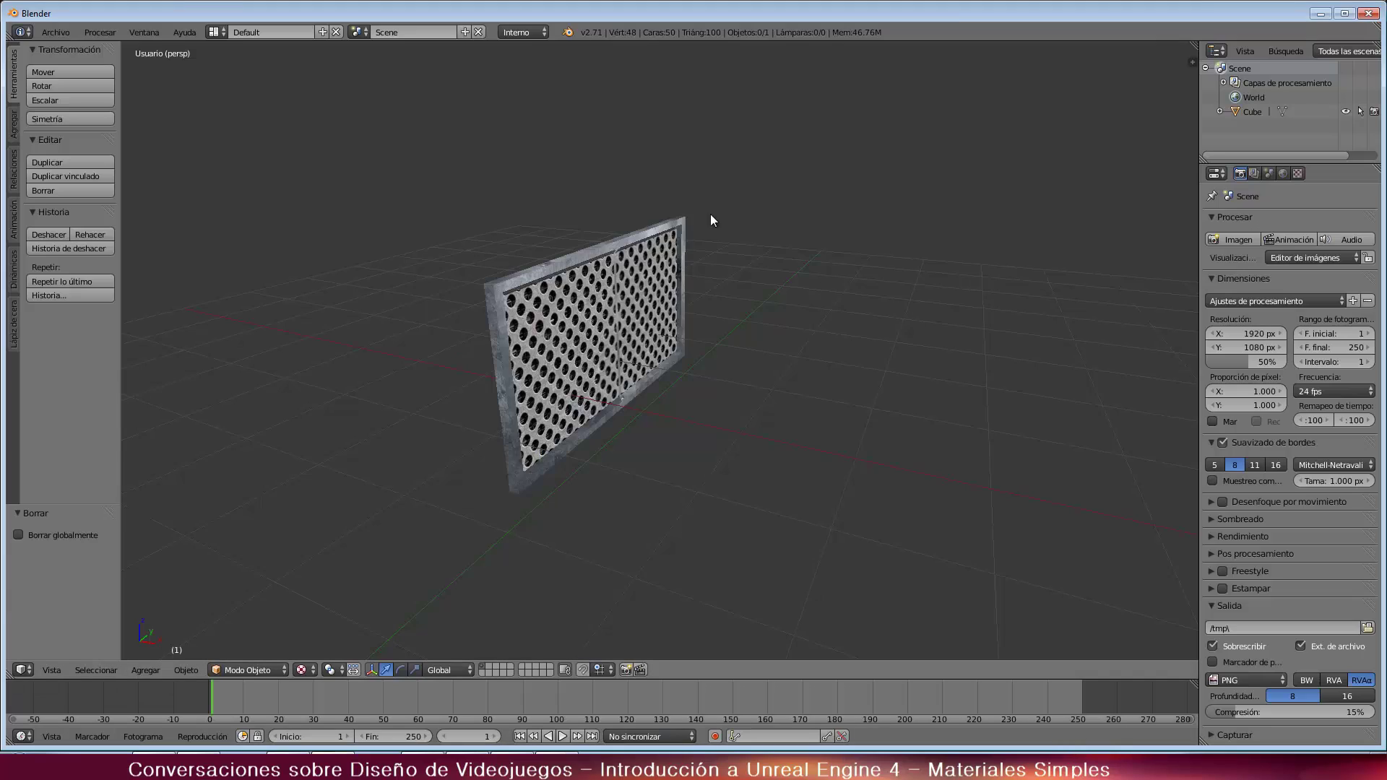
click(1370, 16)
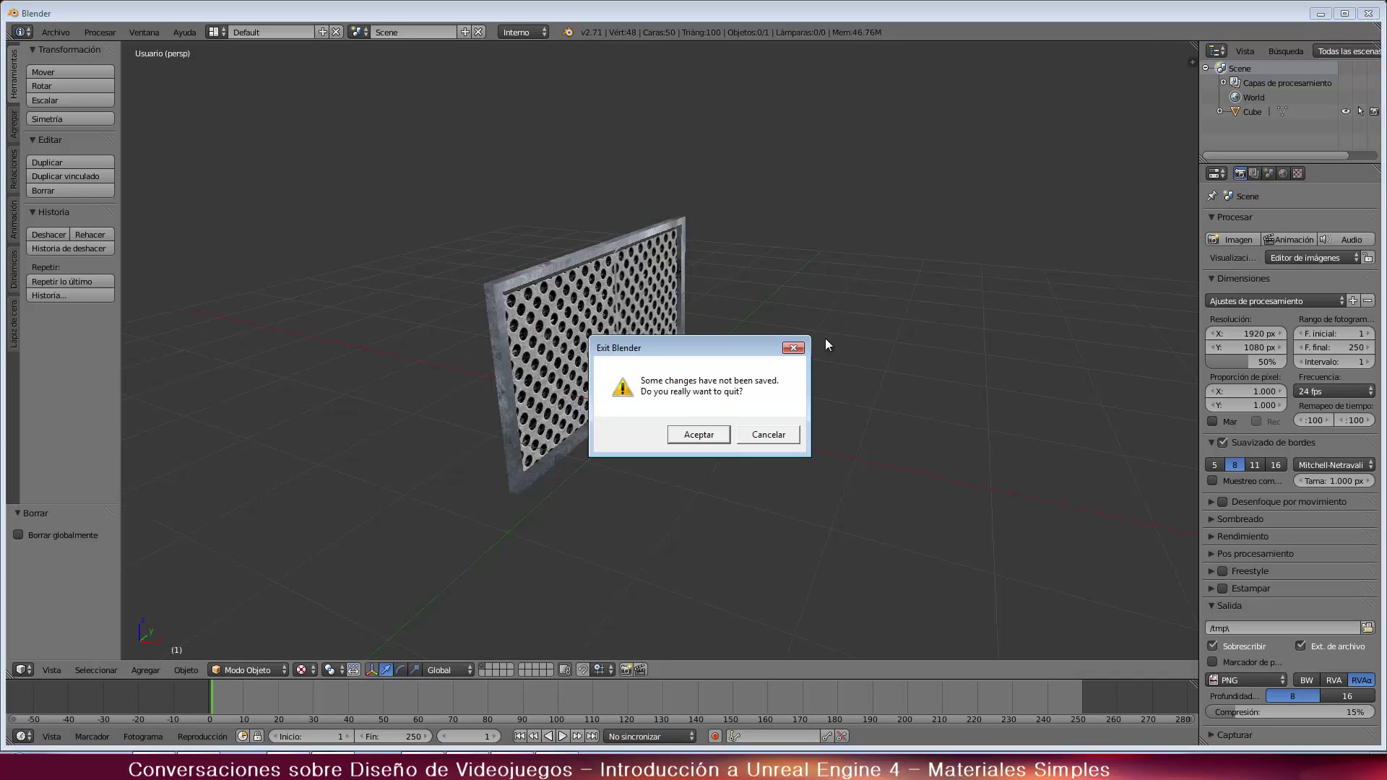
click(687, 435)
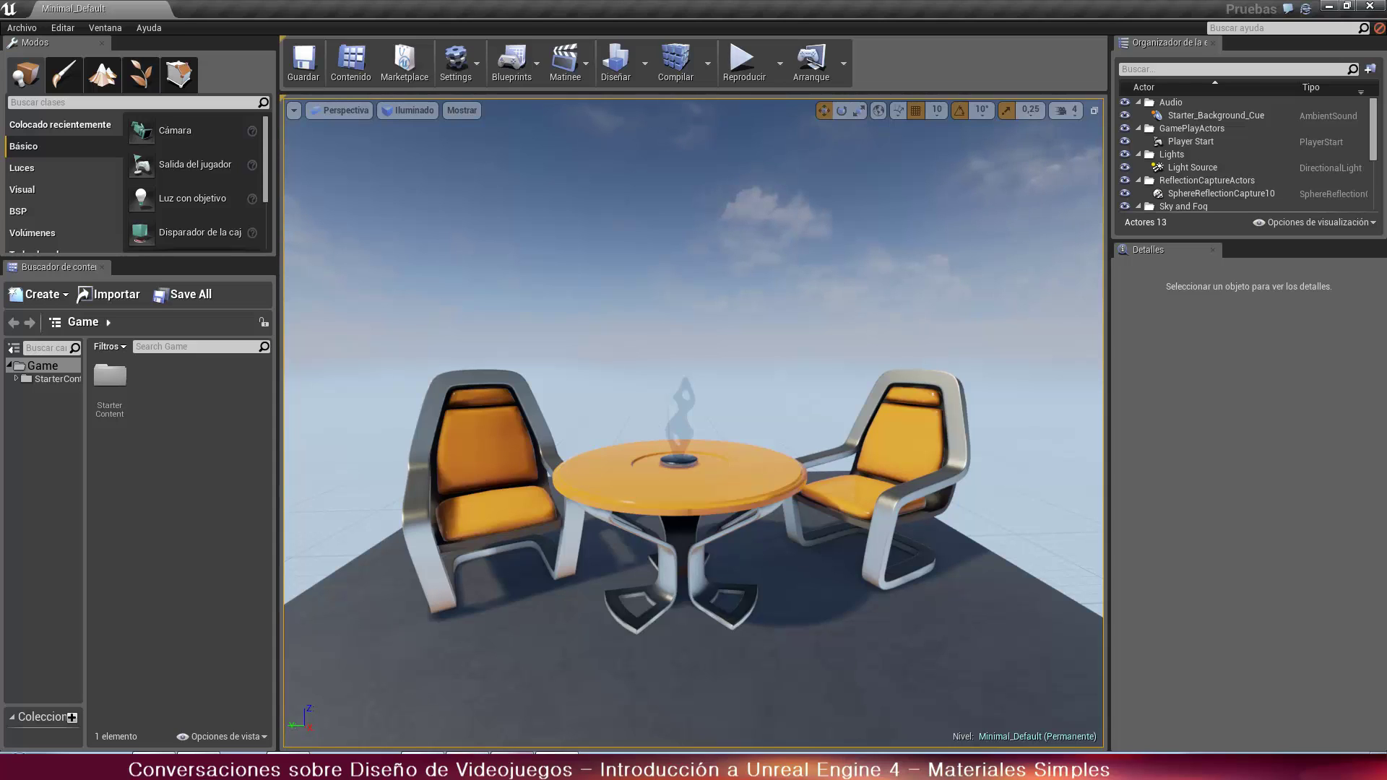
click(511, 766)
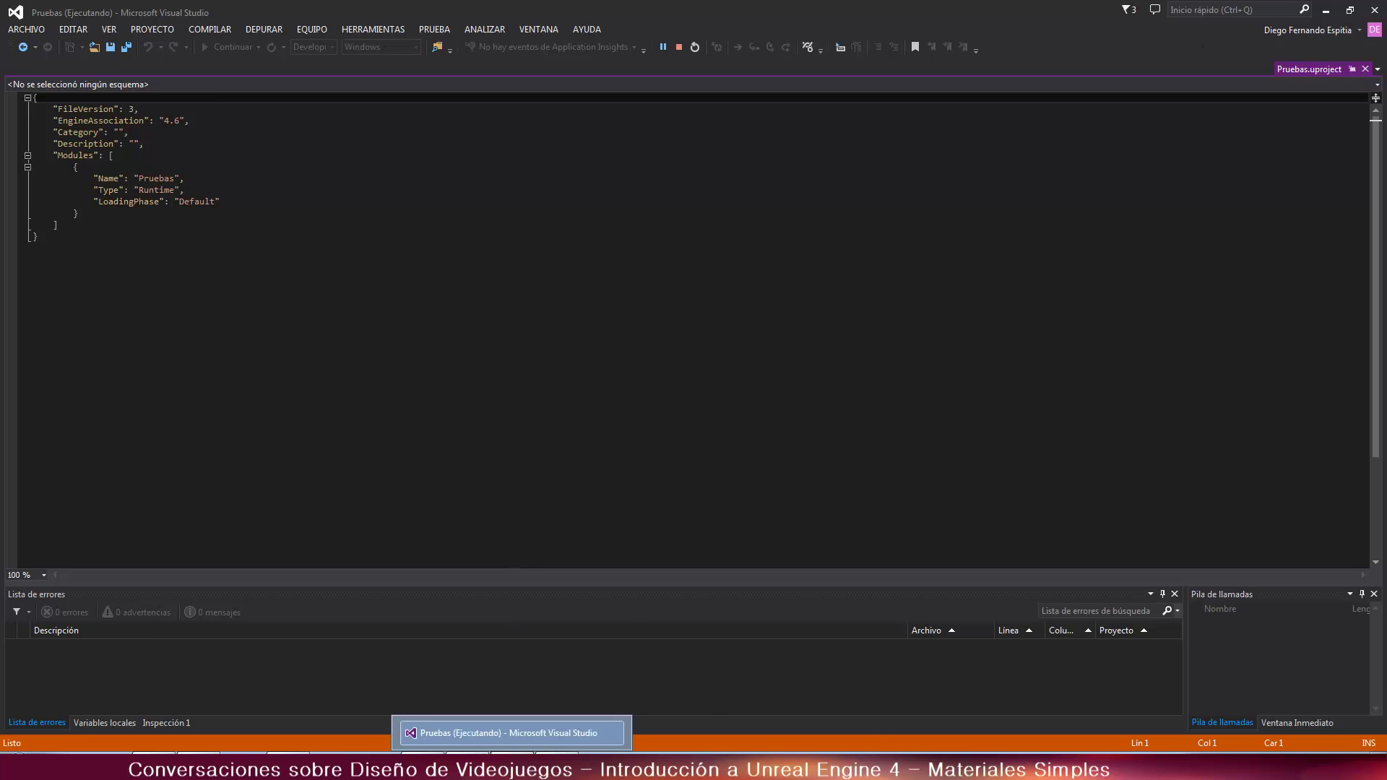
click(512, 766)
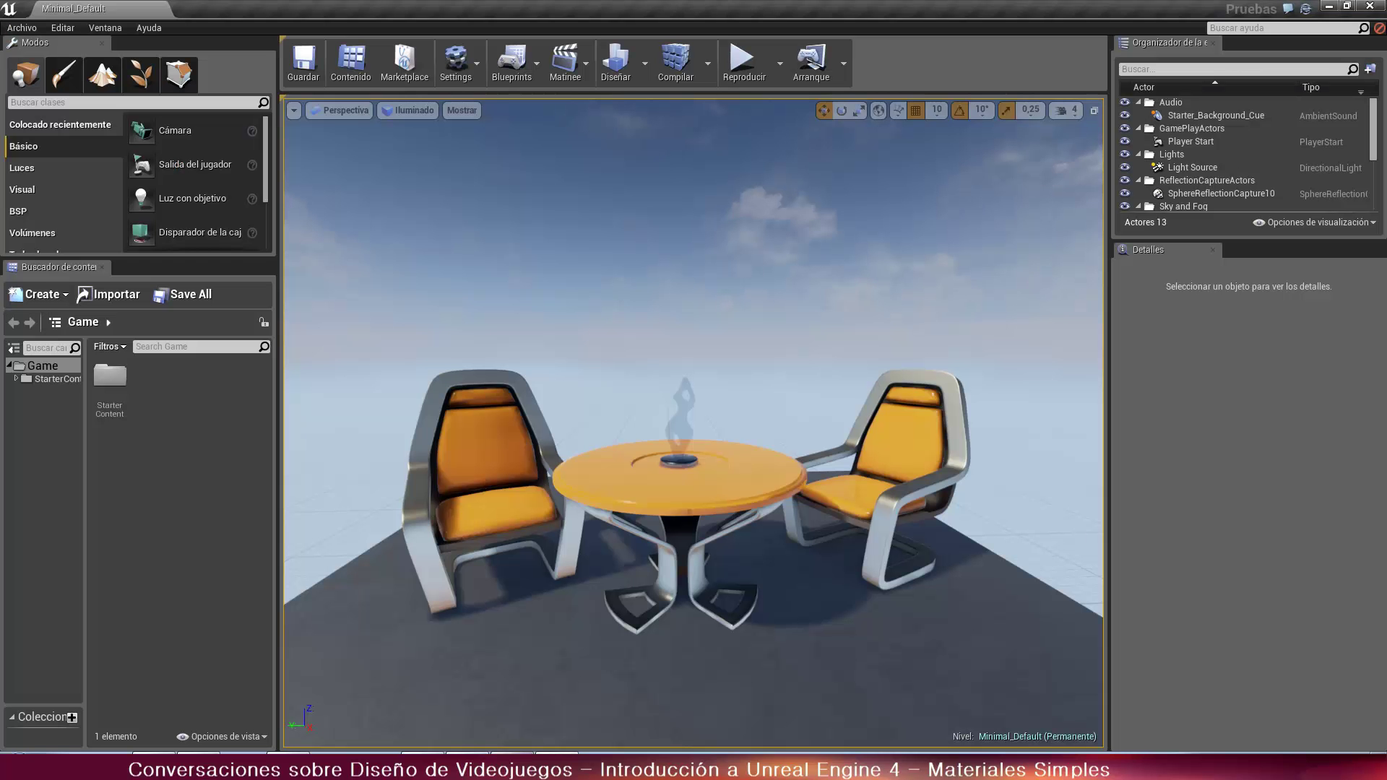
click(437, 331)
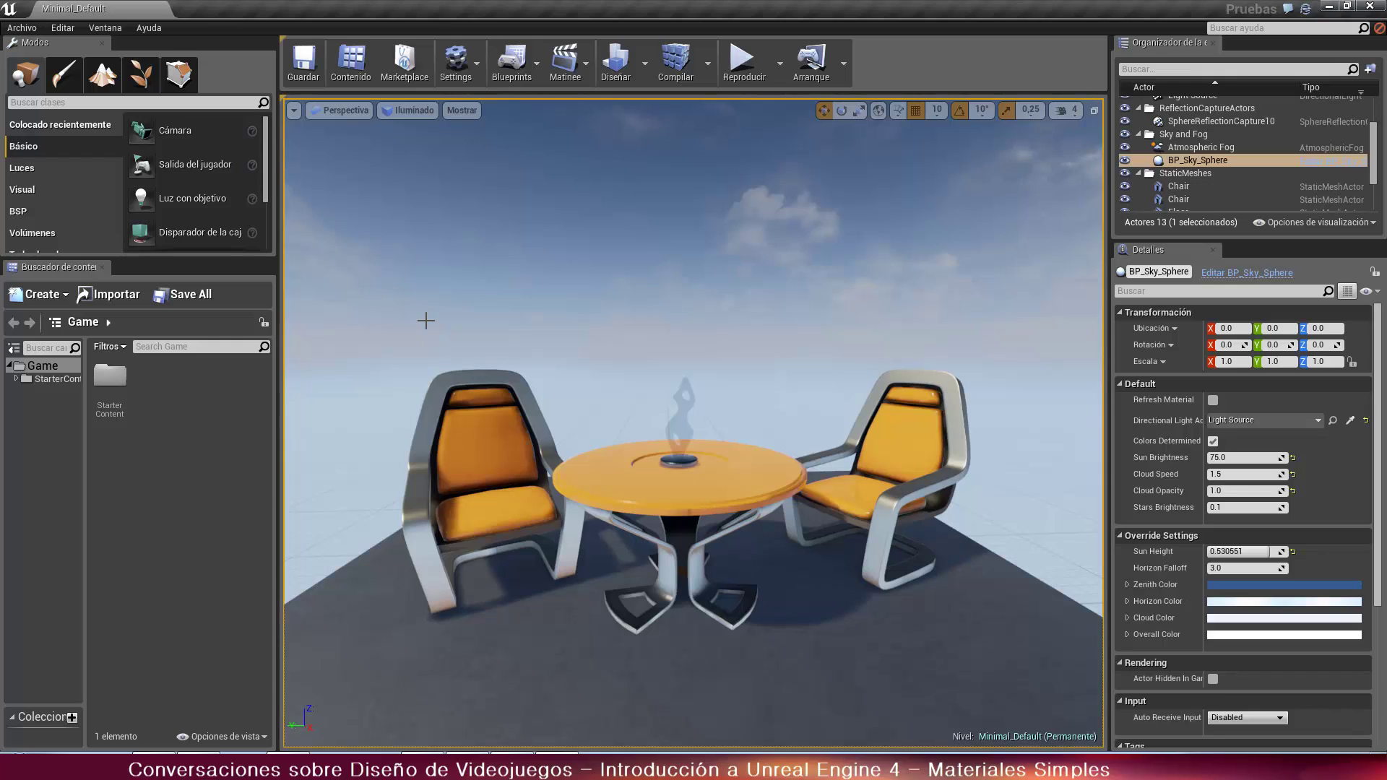
Create a folder named Niveles in the Game content folder and open it
right_click(182, 445)
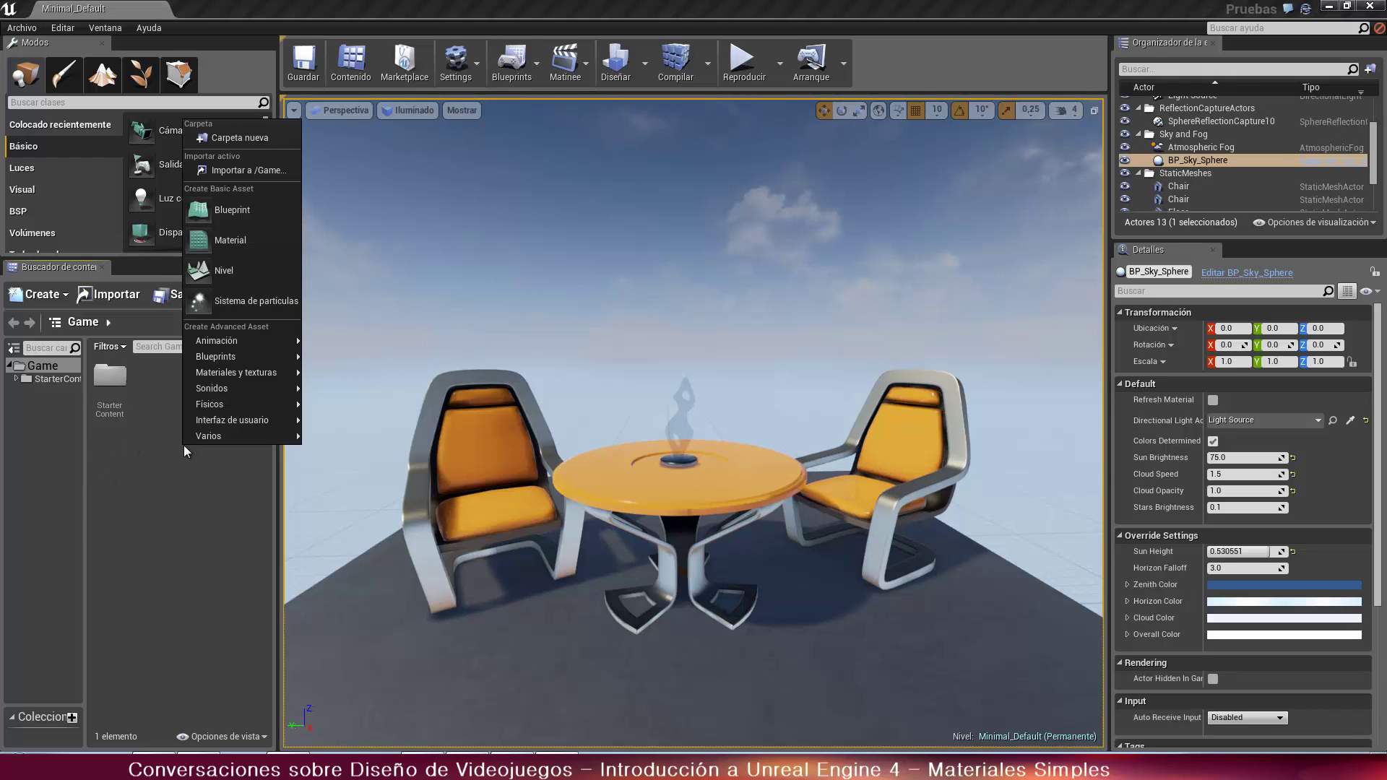
click(218, 136)
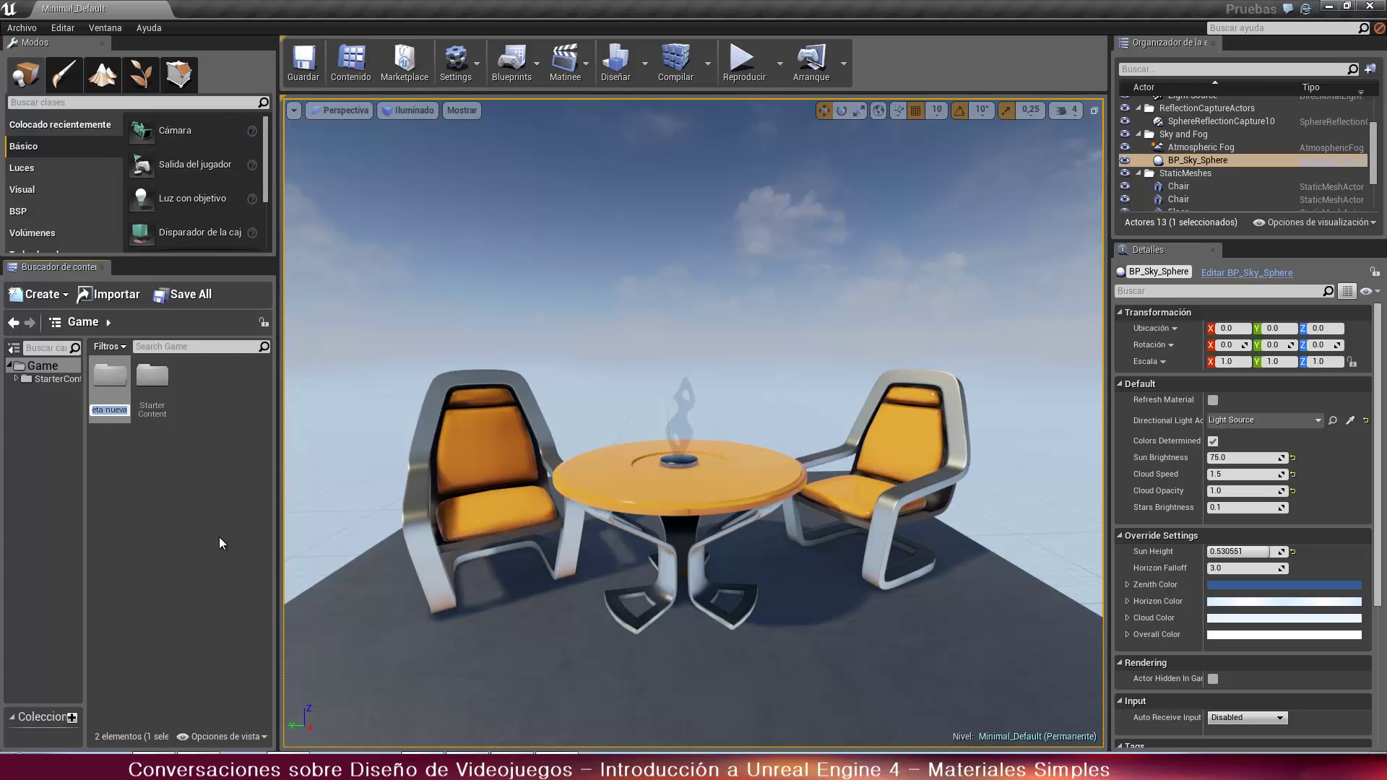
text(Niveles)
key(Return)
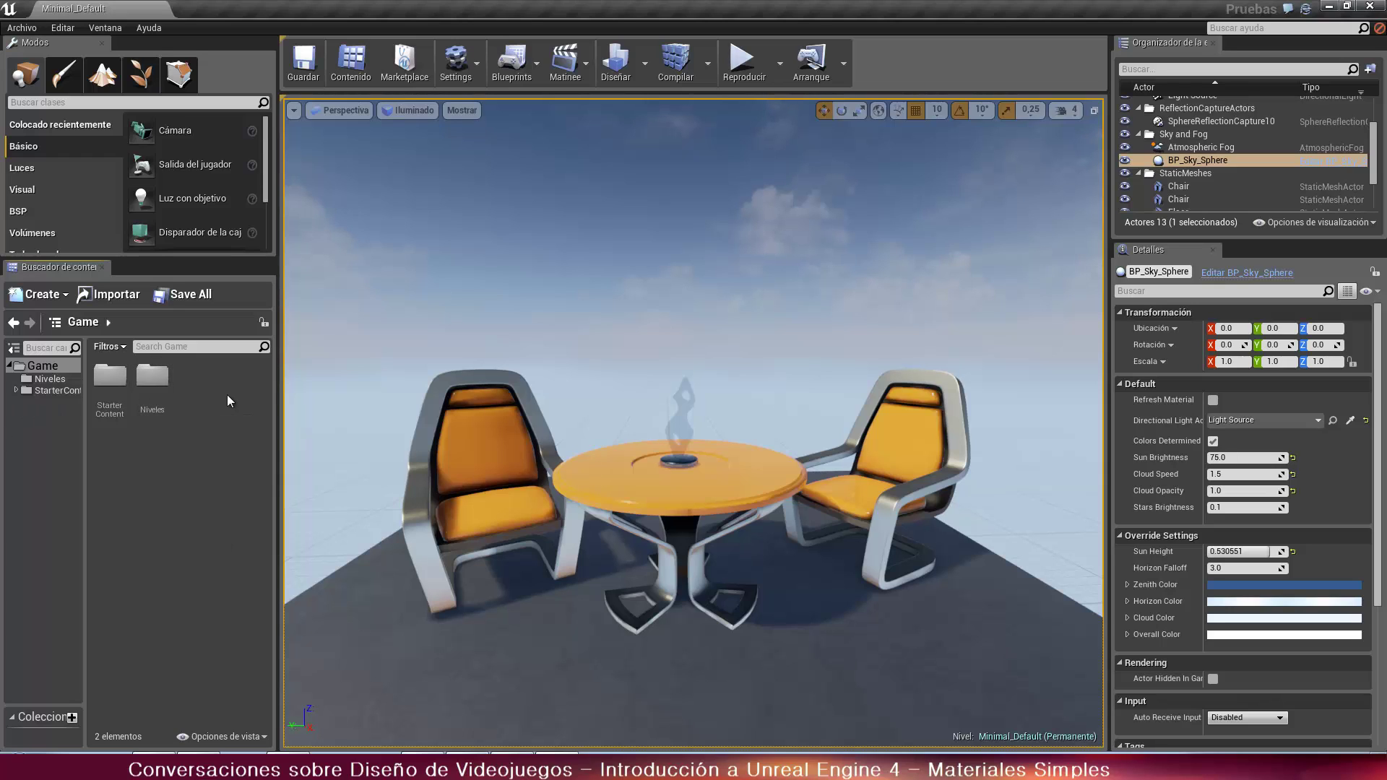
double_click(158, 374)
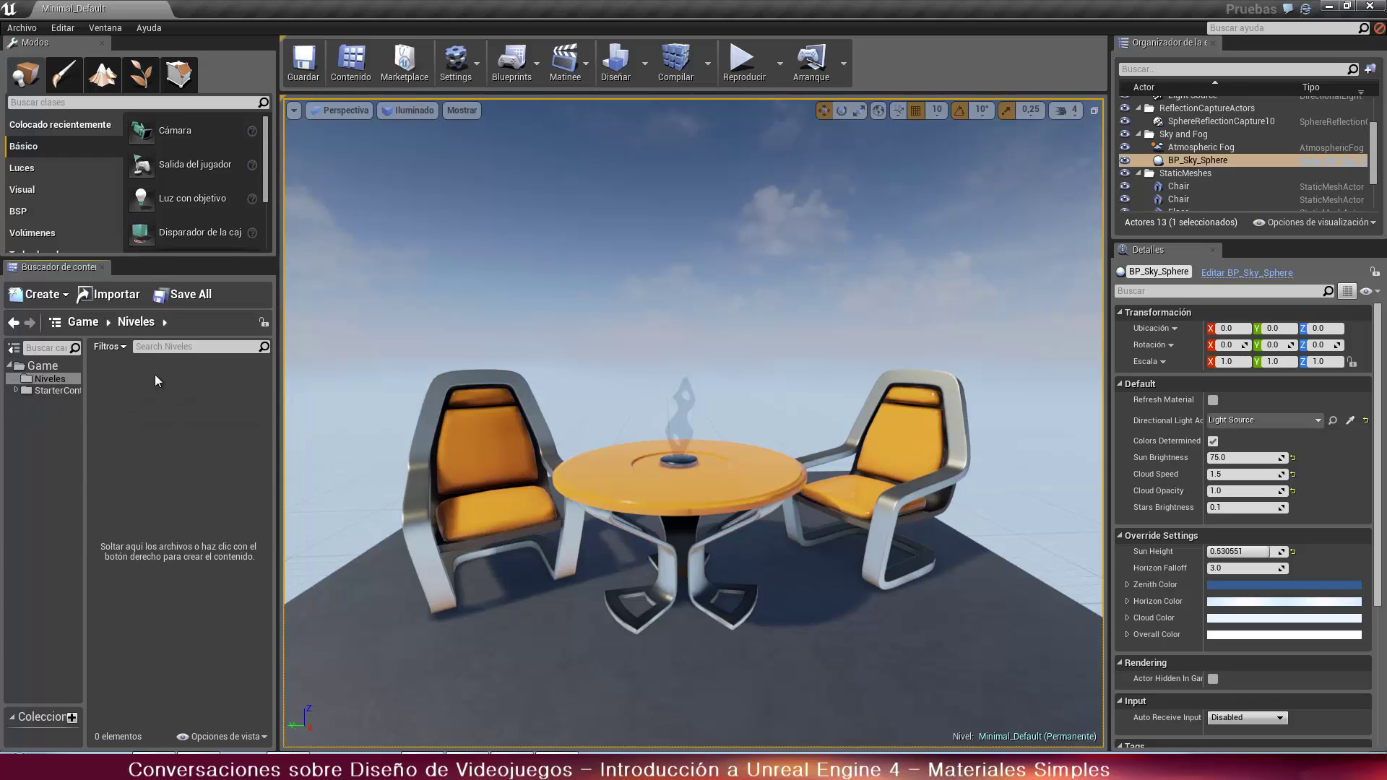
Create a new level from the empty level template
right_click(171, 432)
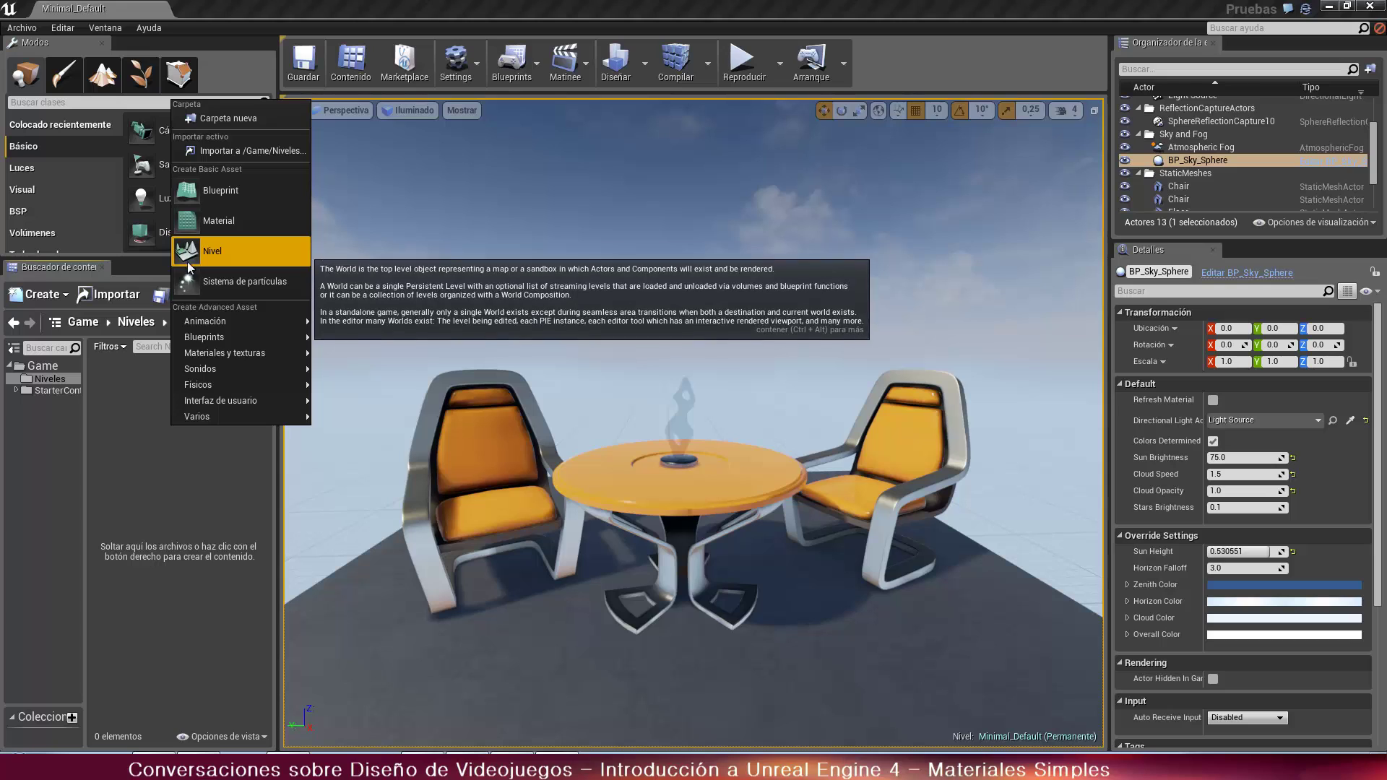
click(158, 454)
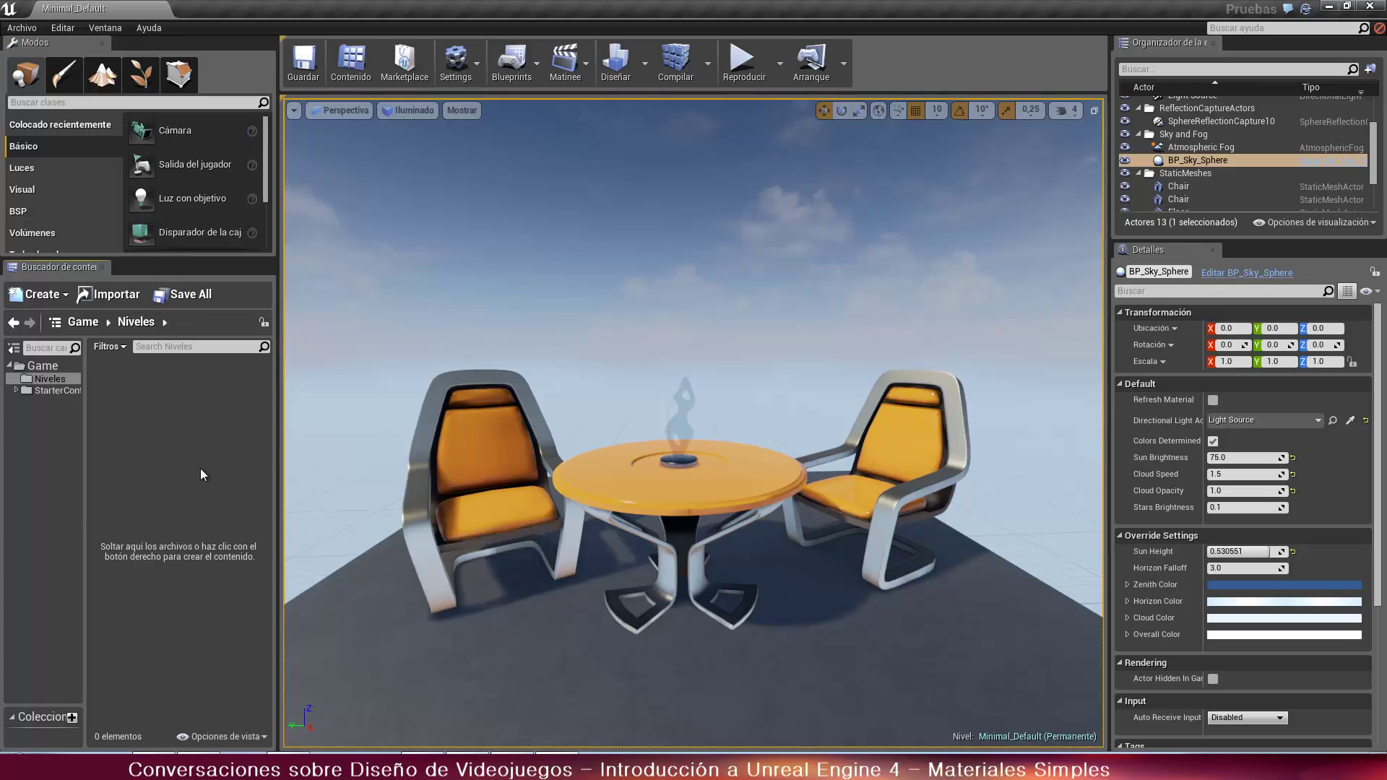
click(28, 31)
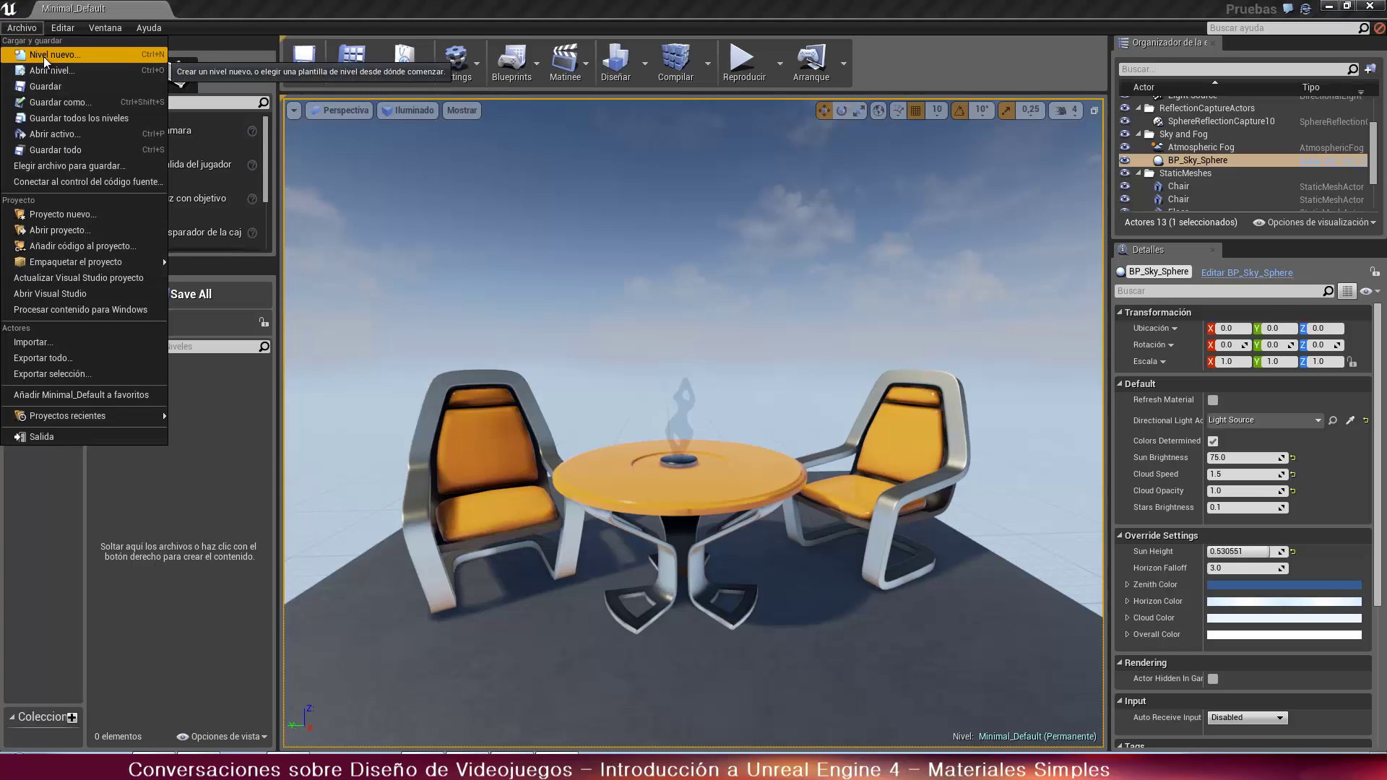
click(44, 57)
click(687, 340)
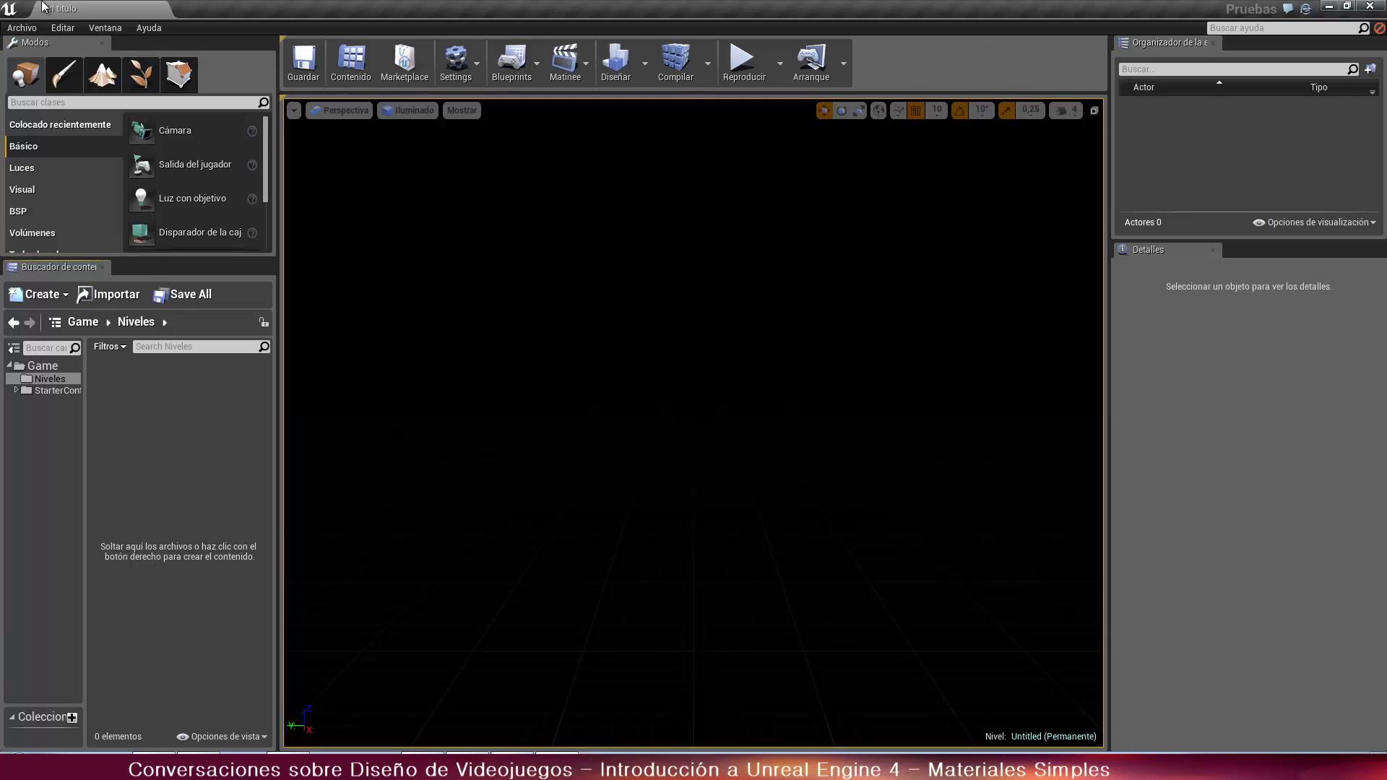
Save the current empty level as menu in the Niveles folder
click(22, 28)
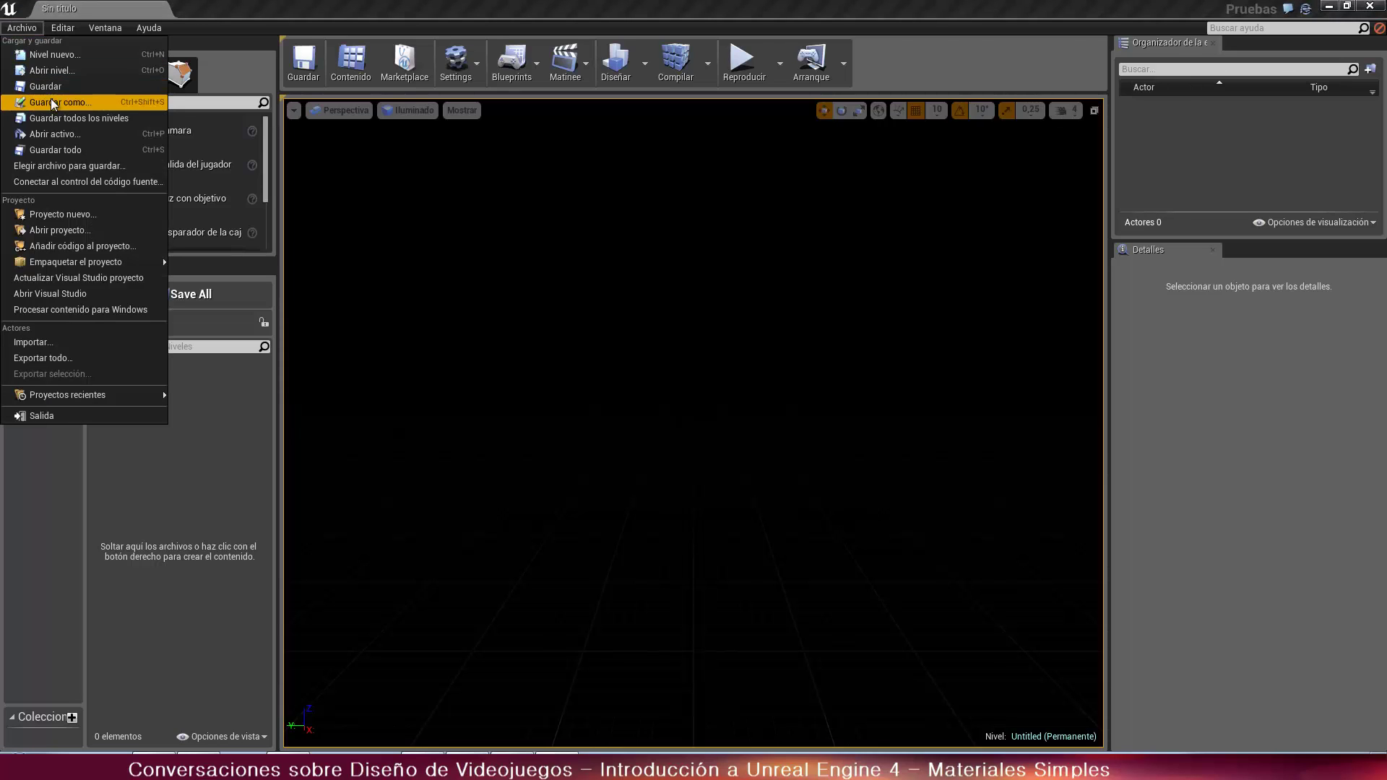
click(39, 88)
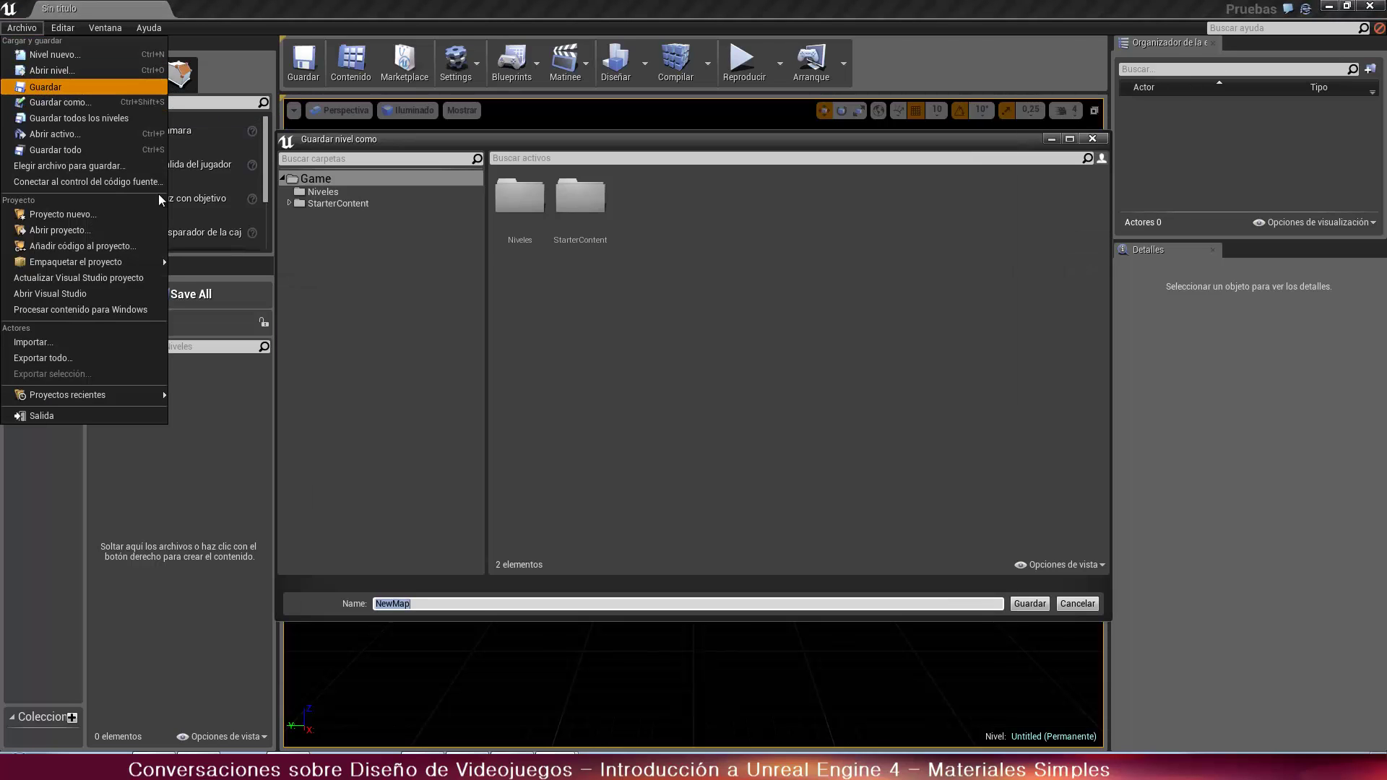
click(520, 205)
double_click(520, 205)
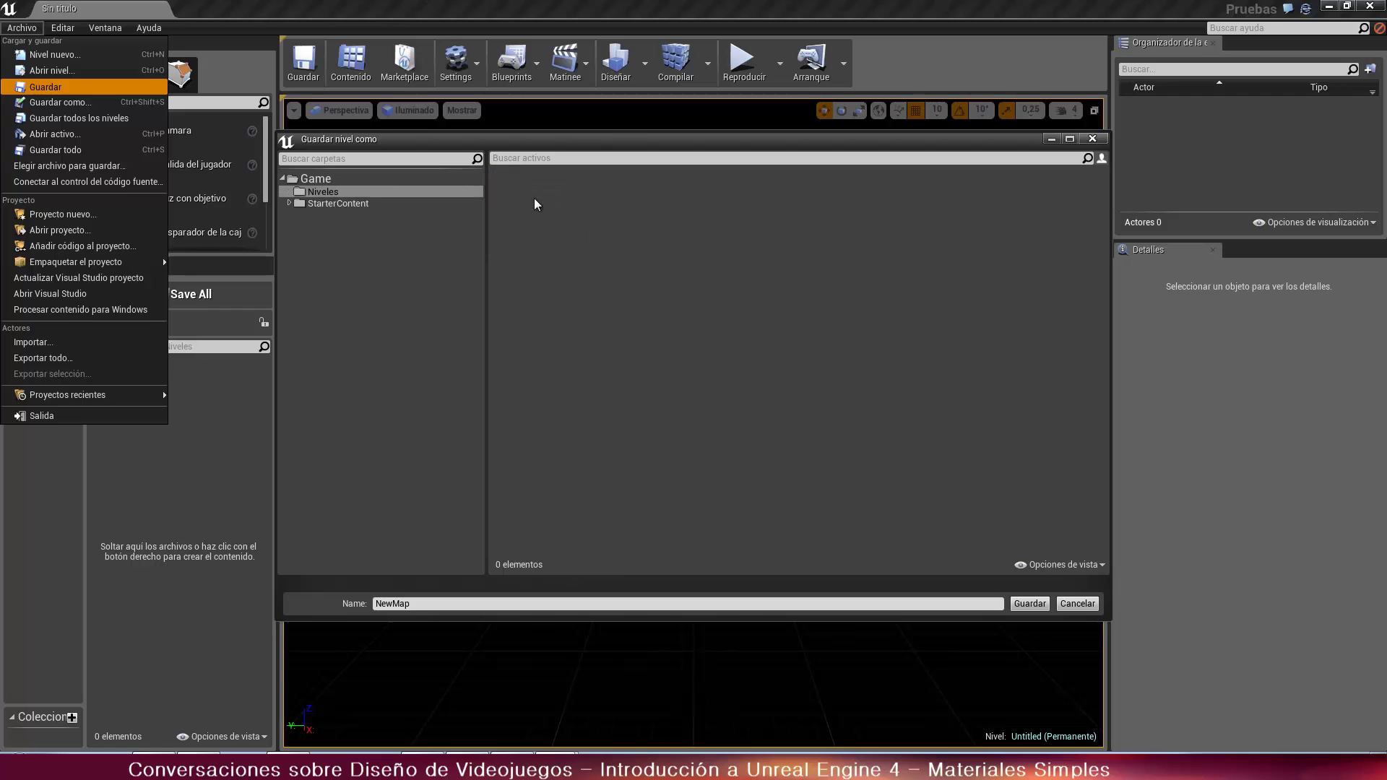
click(432, 602)
double_click(432, 603)
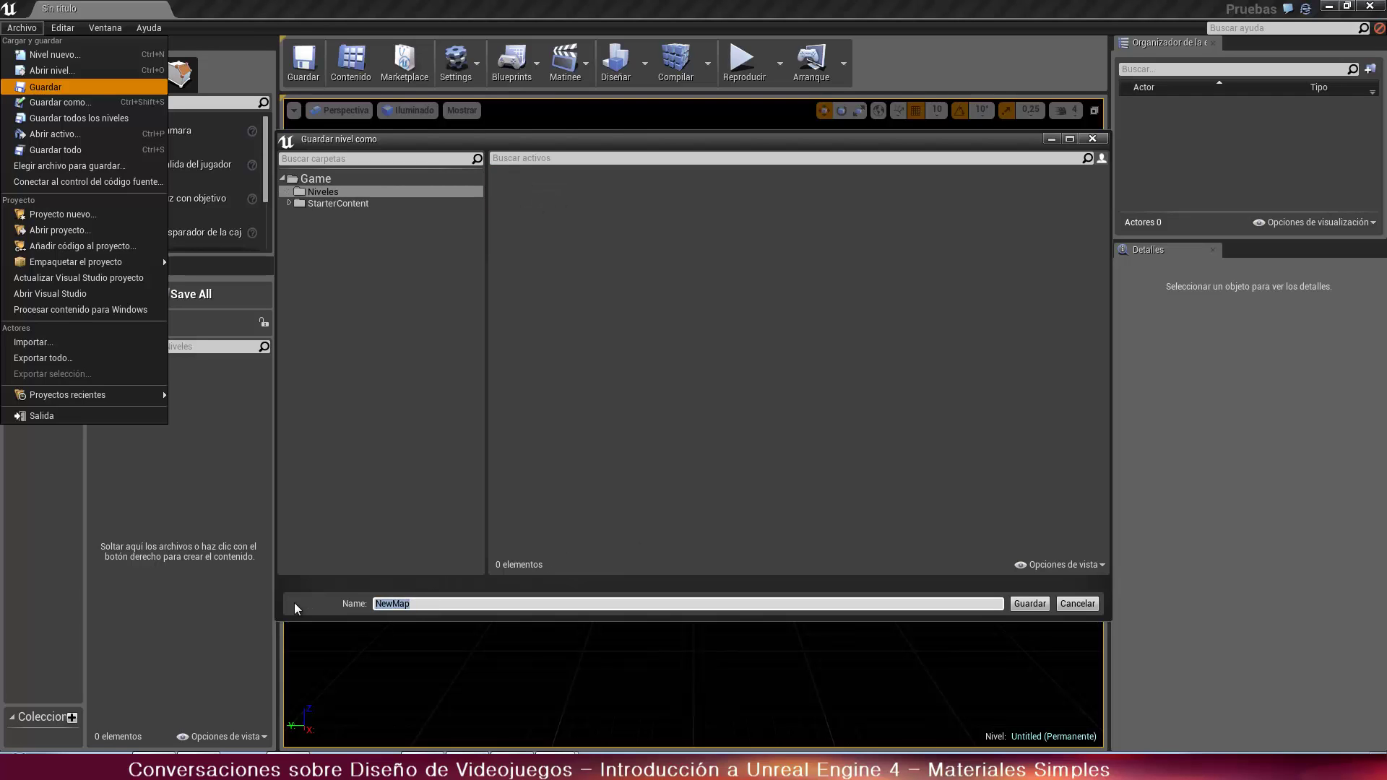
text(menu)
key(Return)
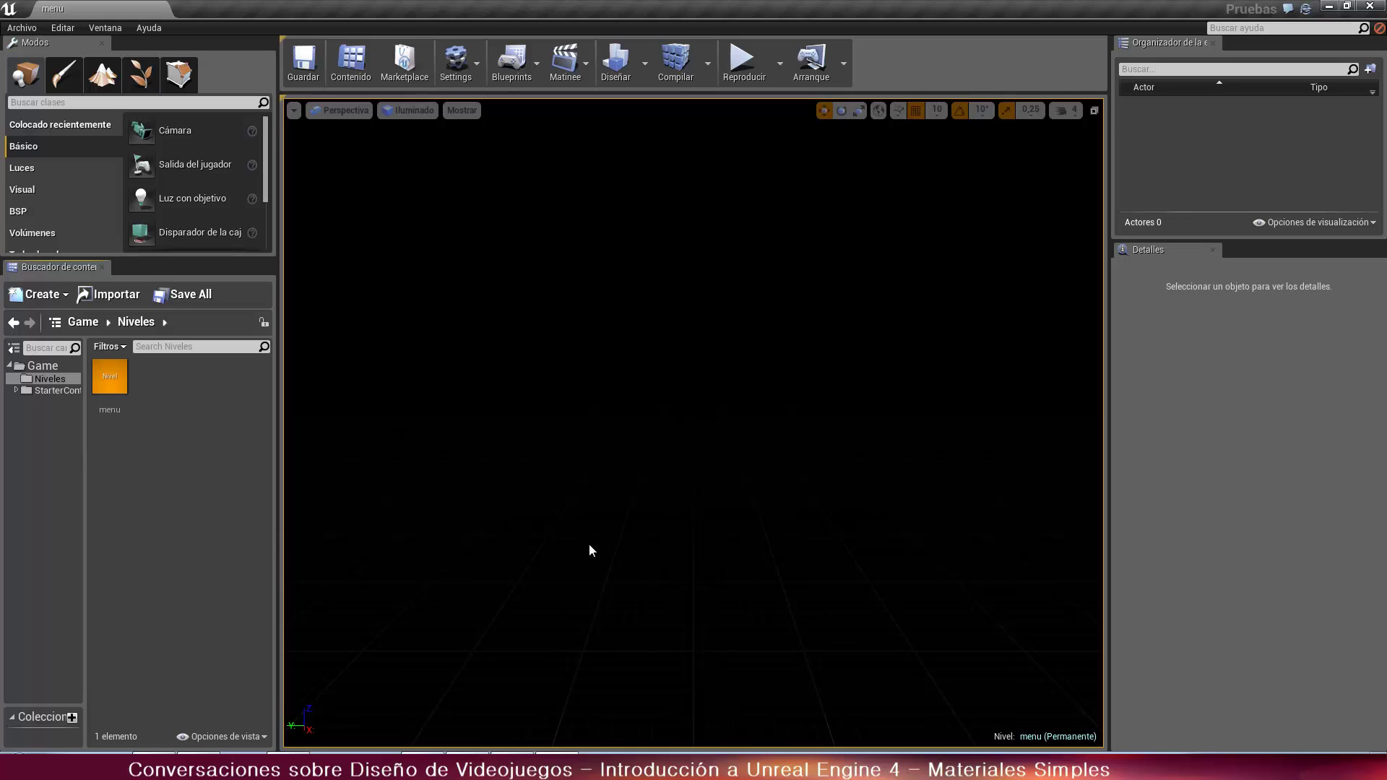
Create another level from the empty template and save it as nivel1 in the Niveles folder
click(22, 29)
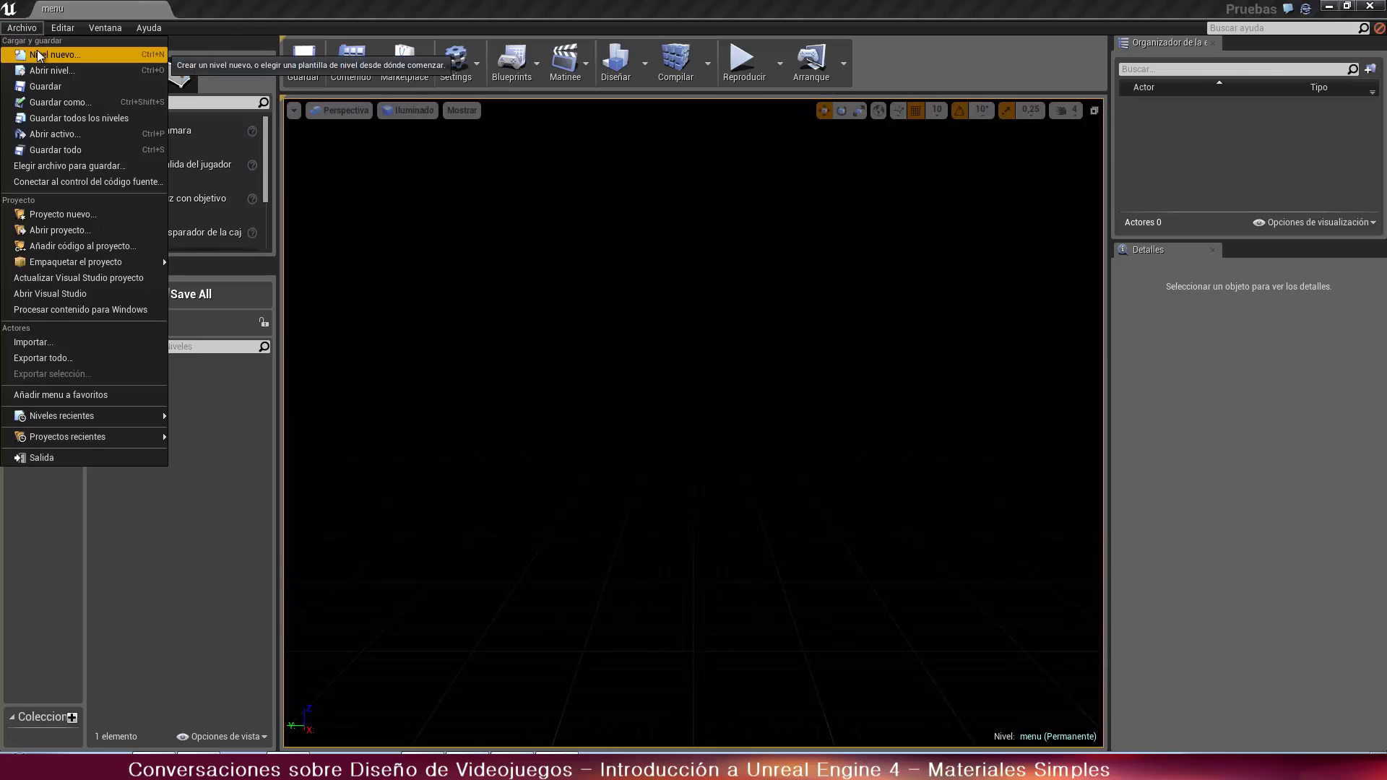
click(43, 55)
click(718, 269)
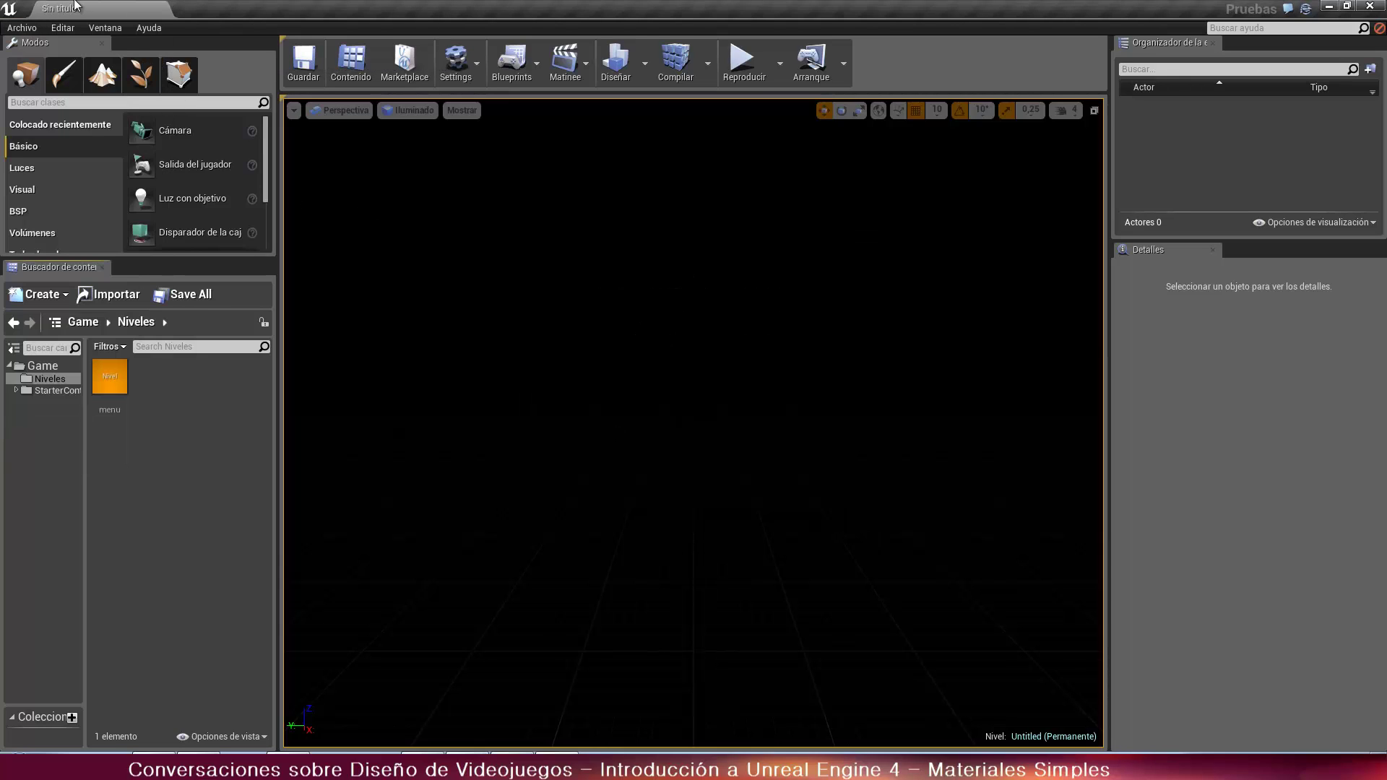
click(11, 32)
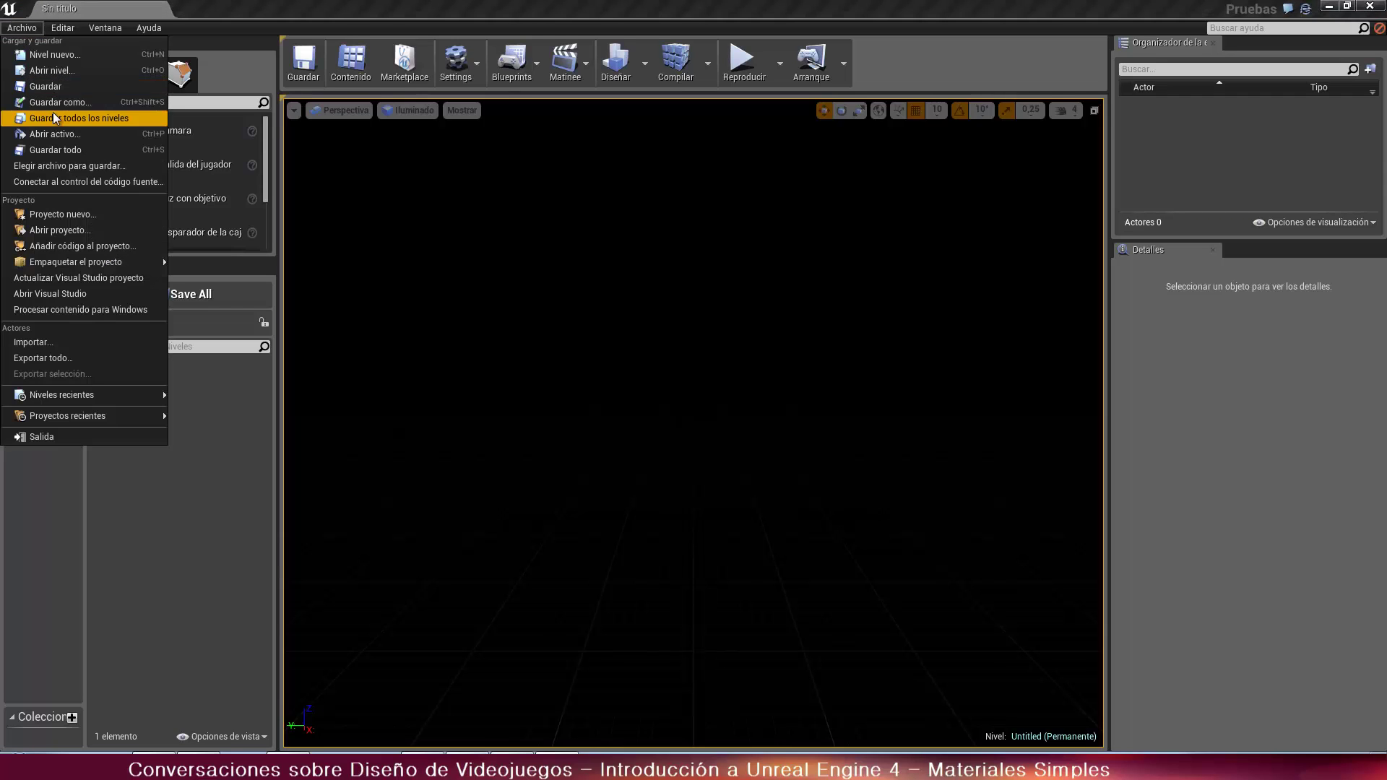
click(53, 87)
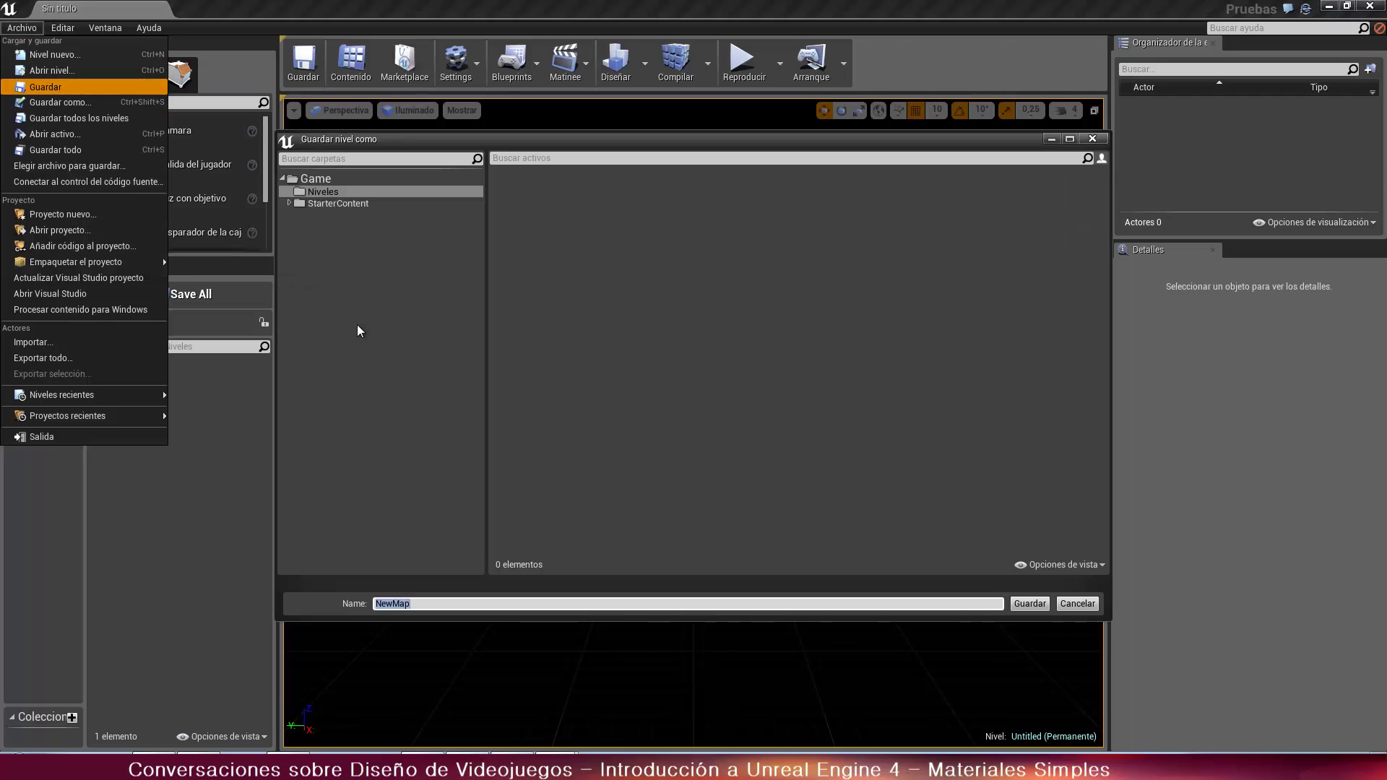
click(326, 191)
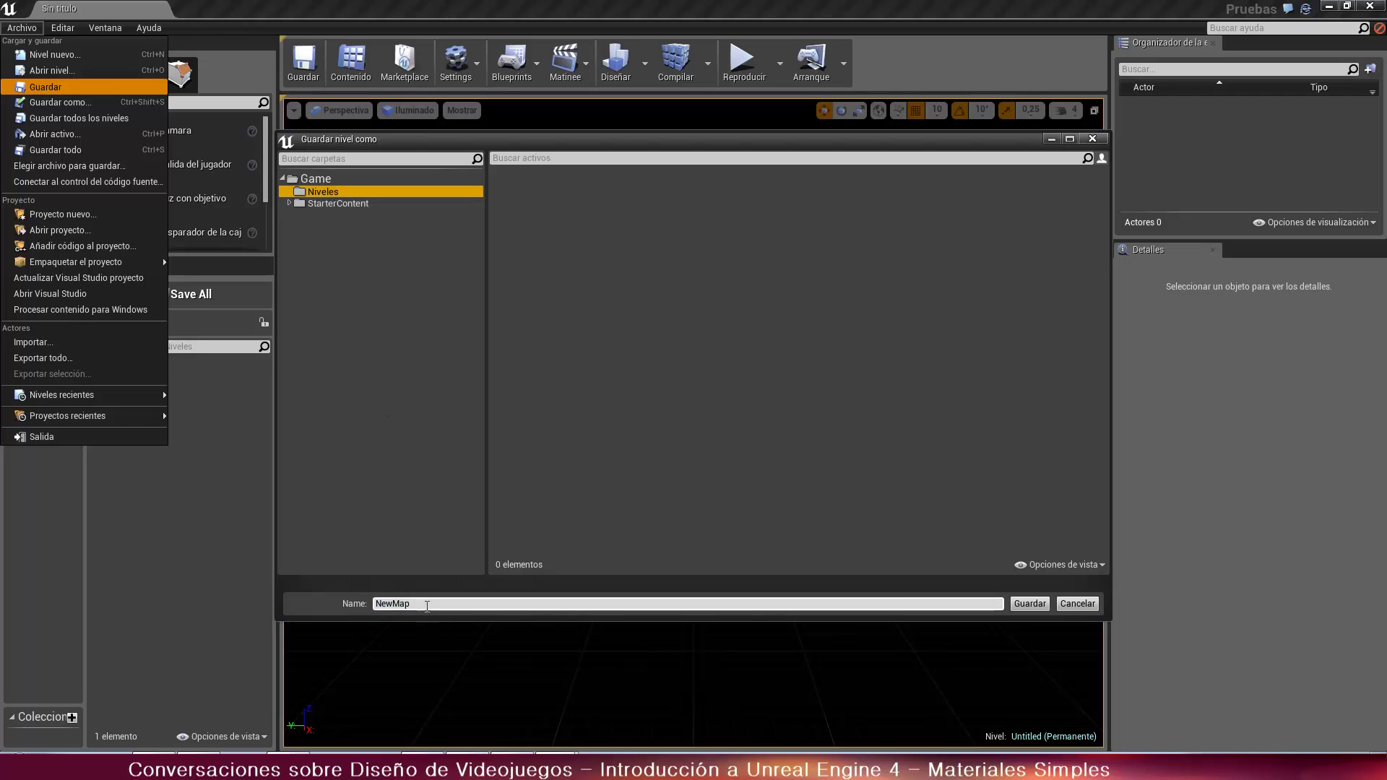
click(429, 603)
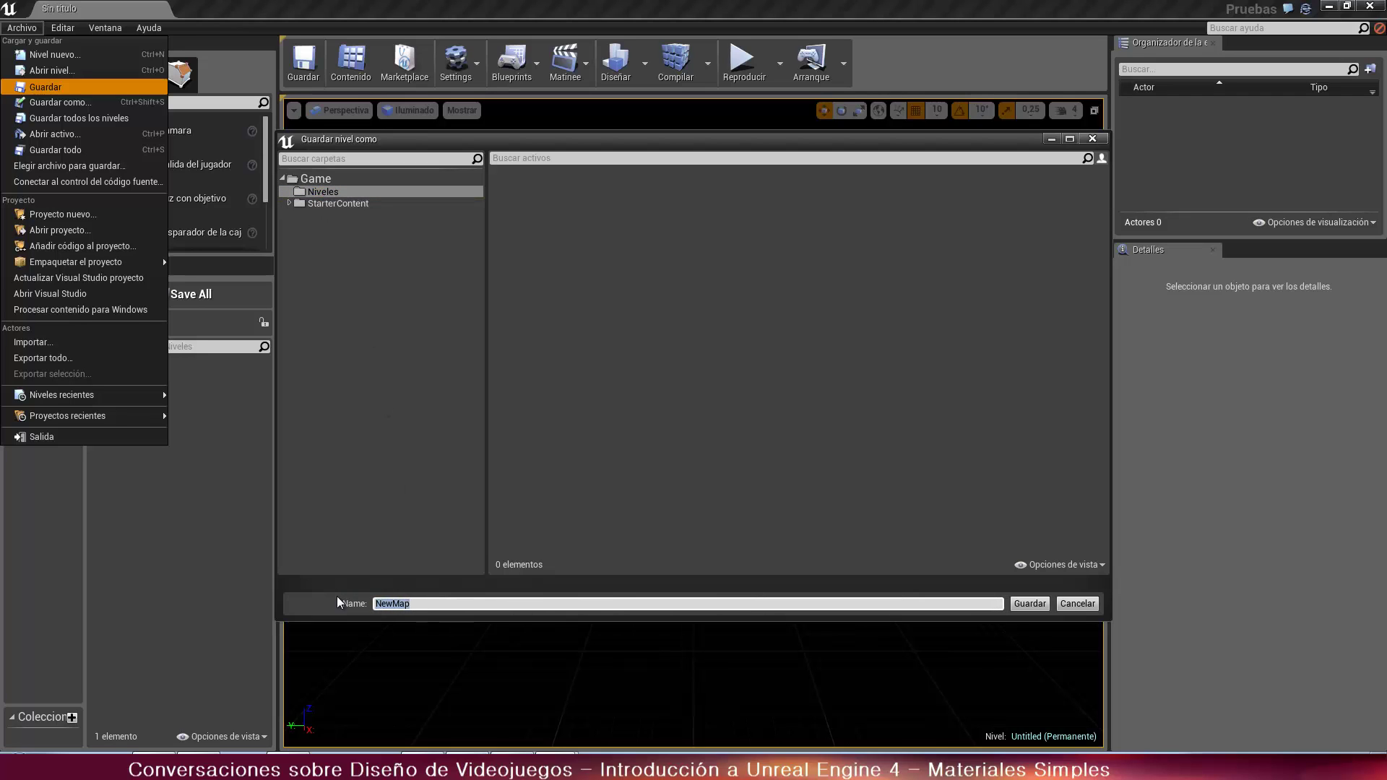
text(nivel1)
key(Return)
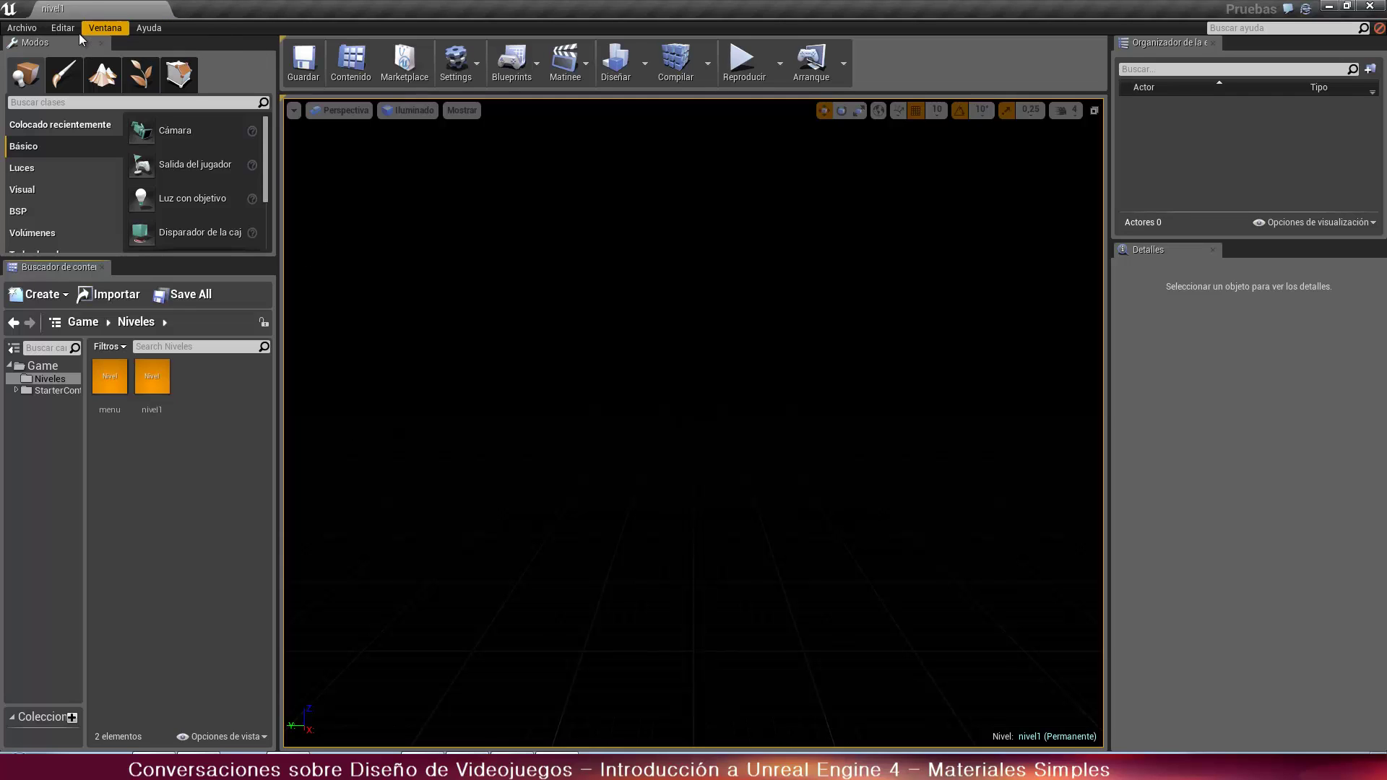
In the project's map and mode settings, set the Game Default Map to menu and the Editor Startup Map to nivel1
click(58, 29)
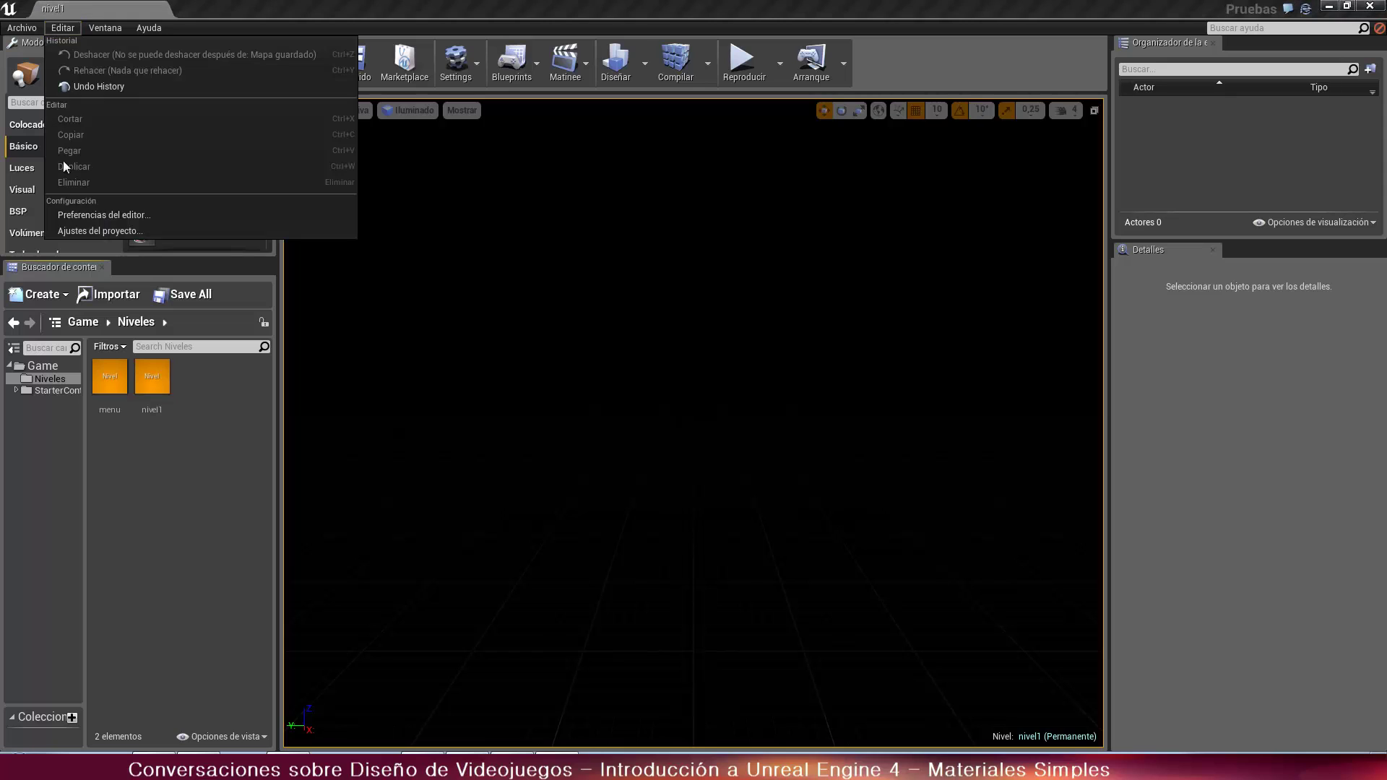
click(89, 229)
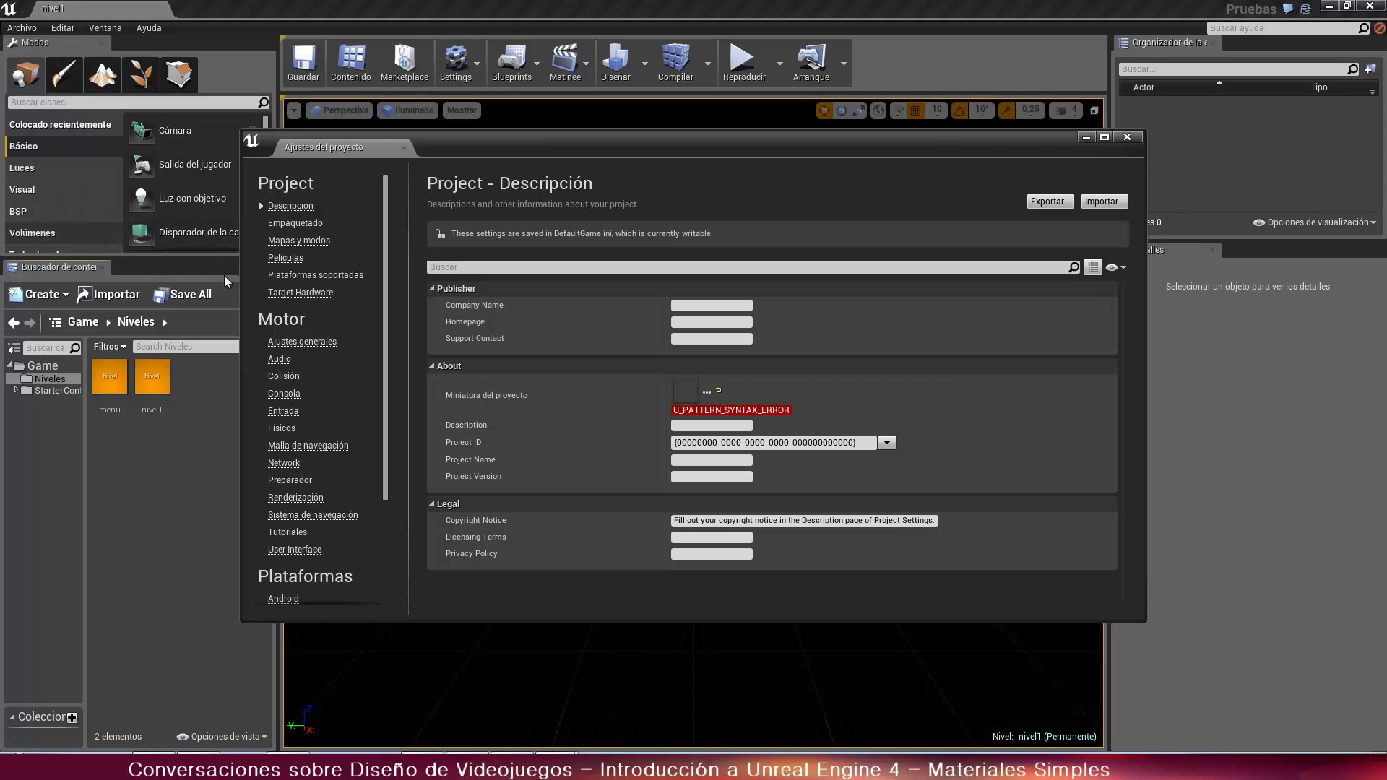
click(299, 240)
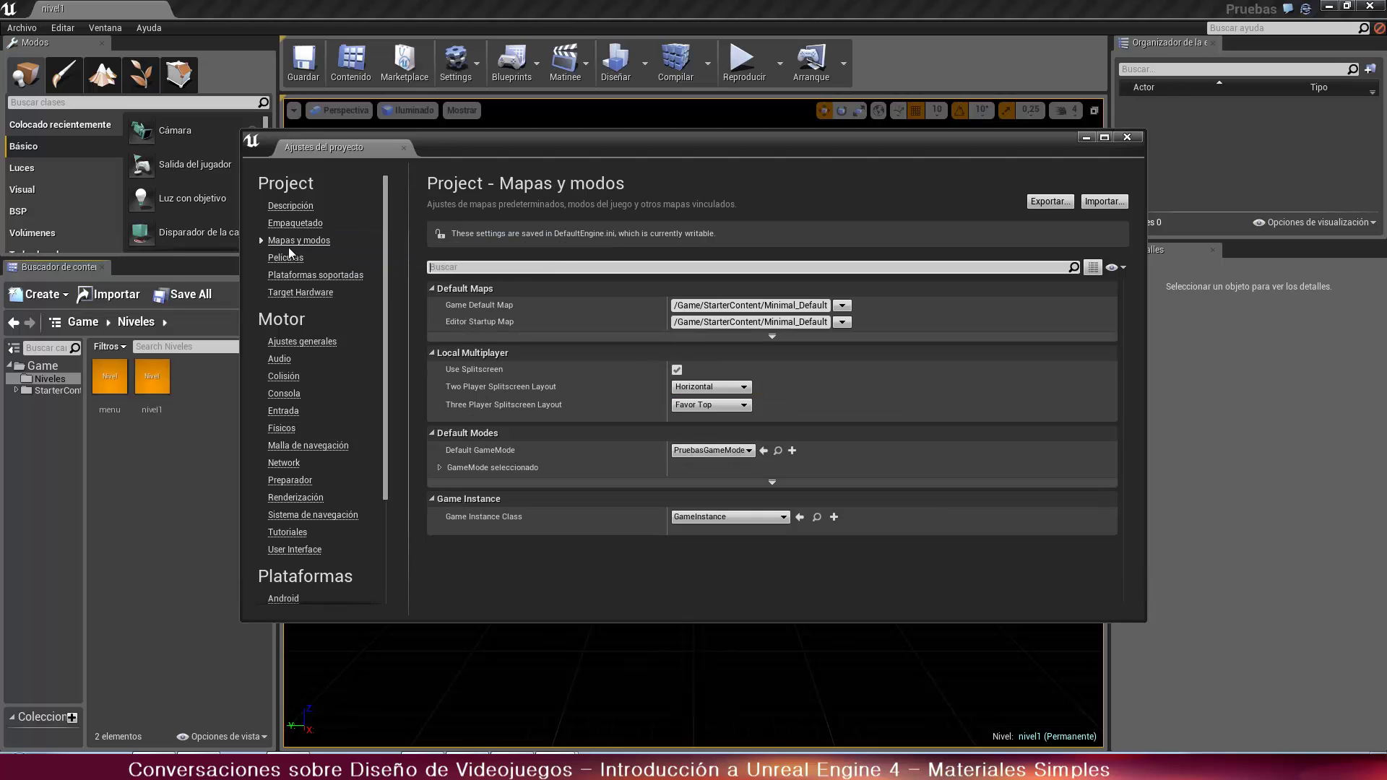
click(843, 305)
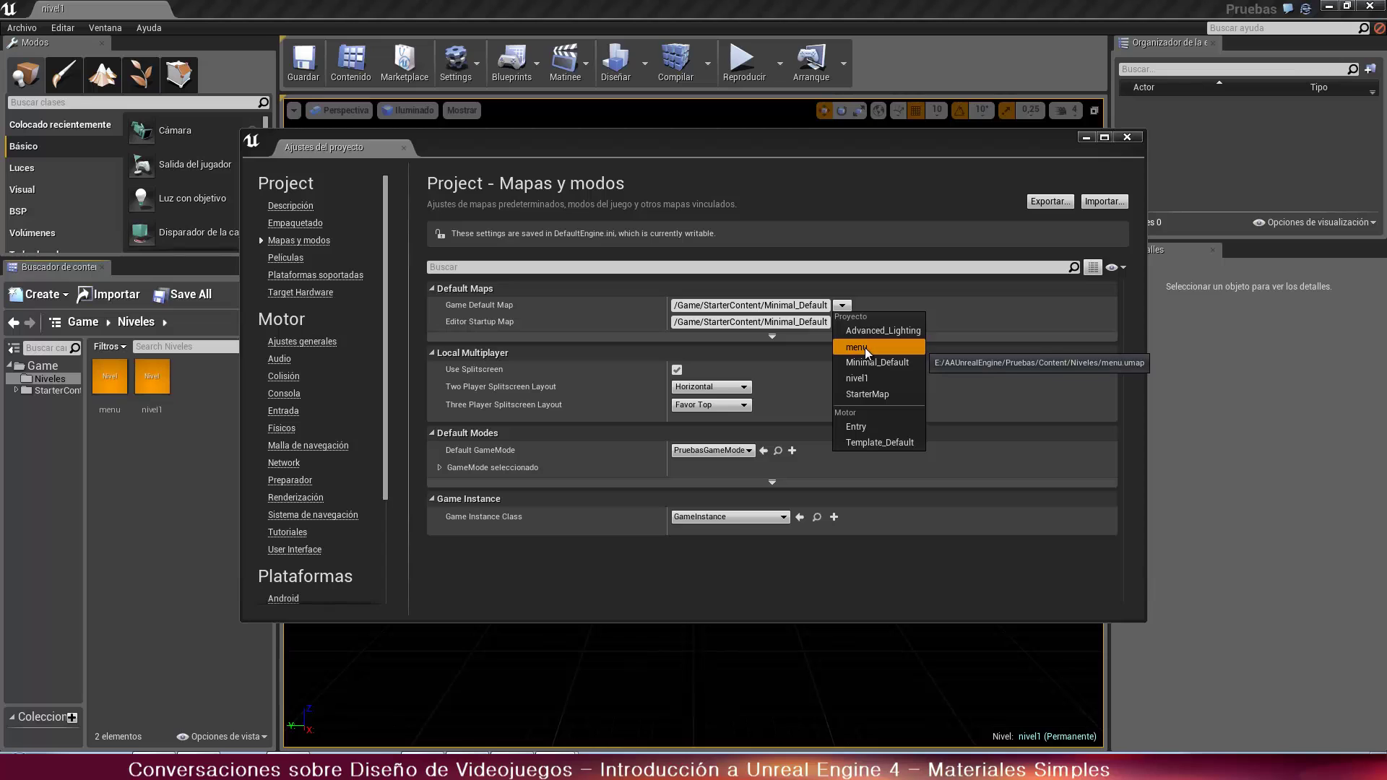
click(865, 348)
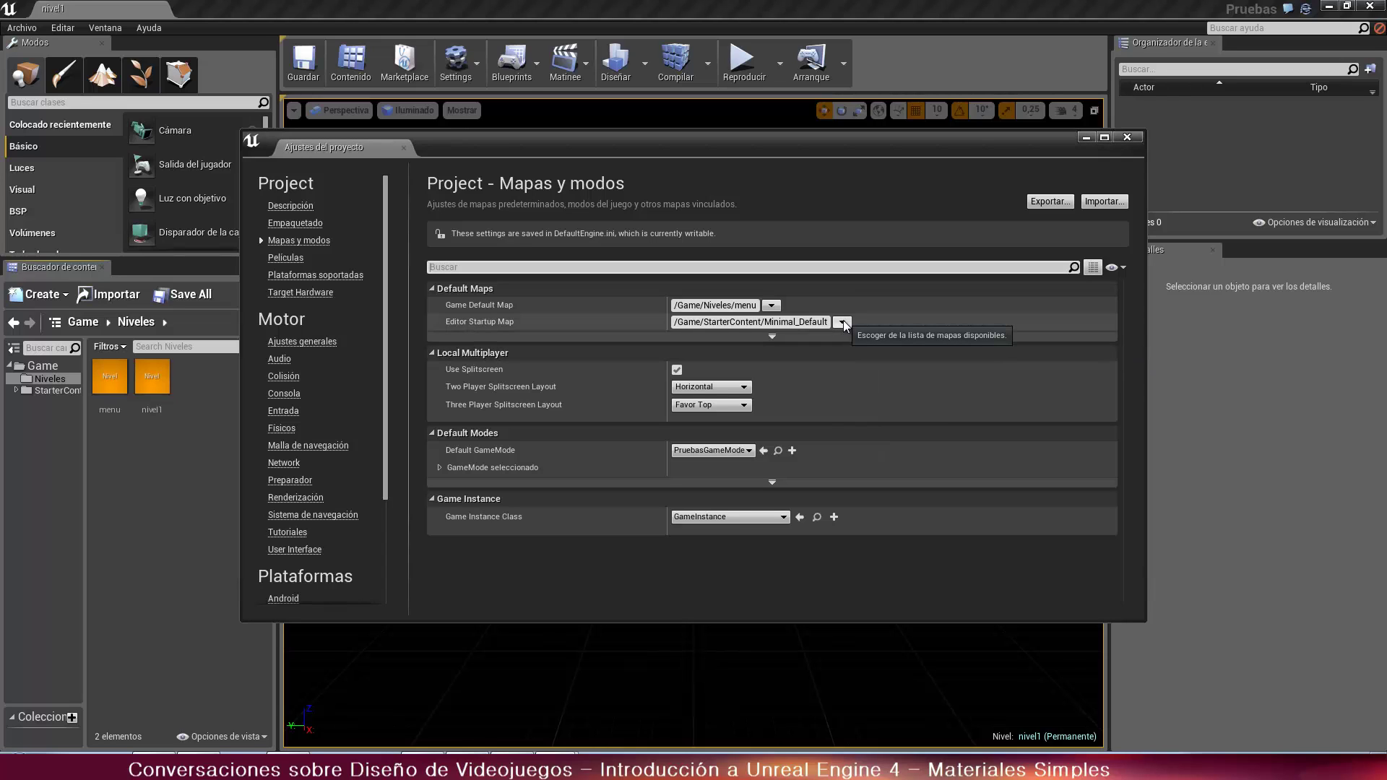
click(843, 322)
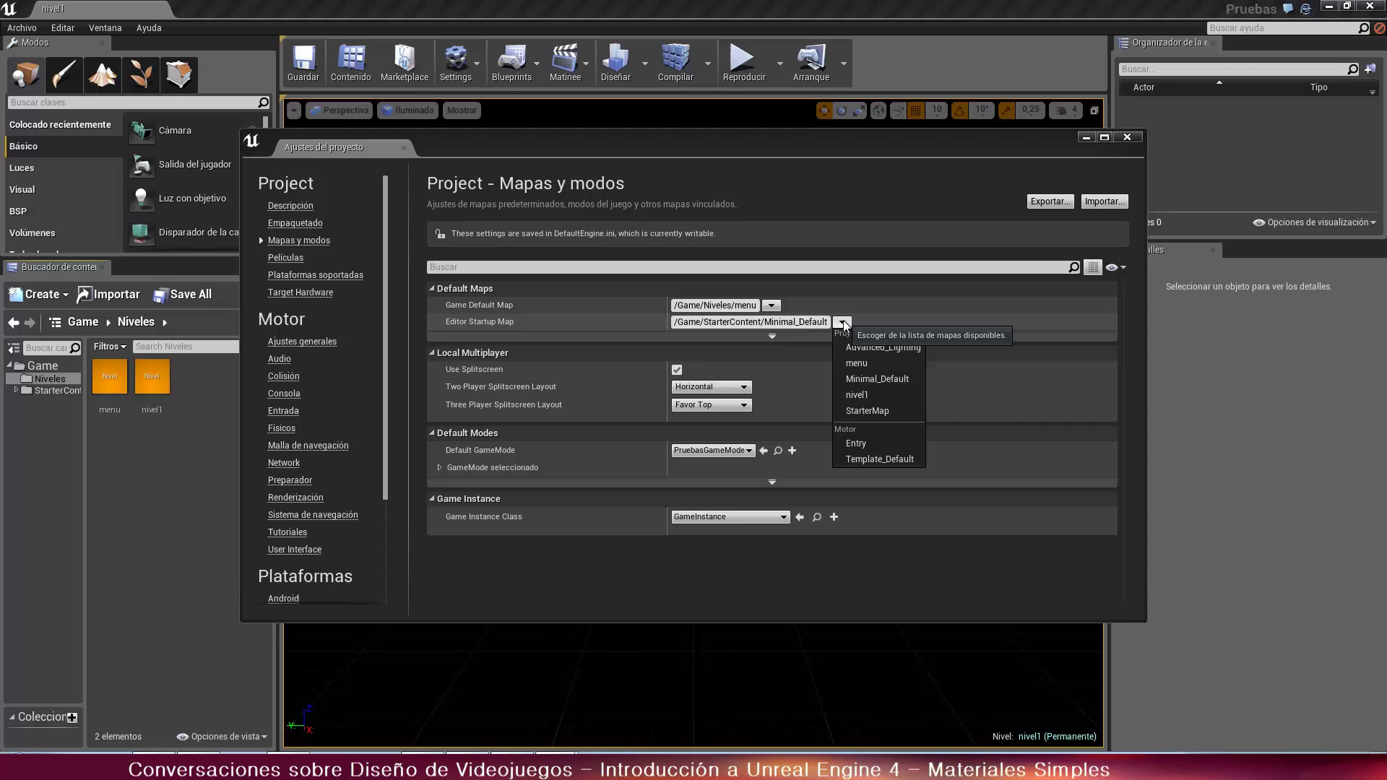
click(870, 399)
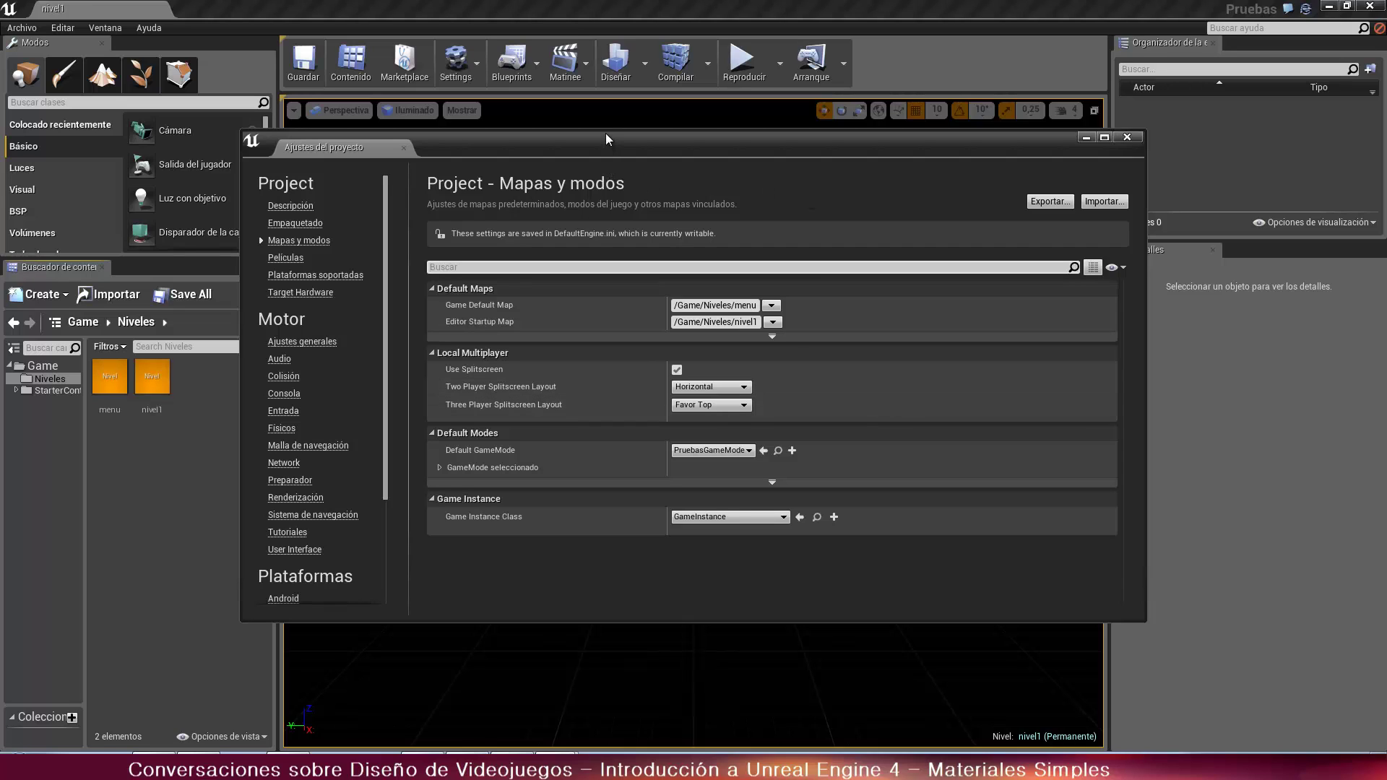
drag(605, 137, 349, 141)
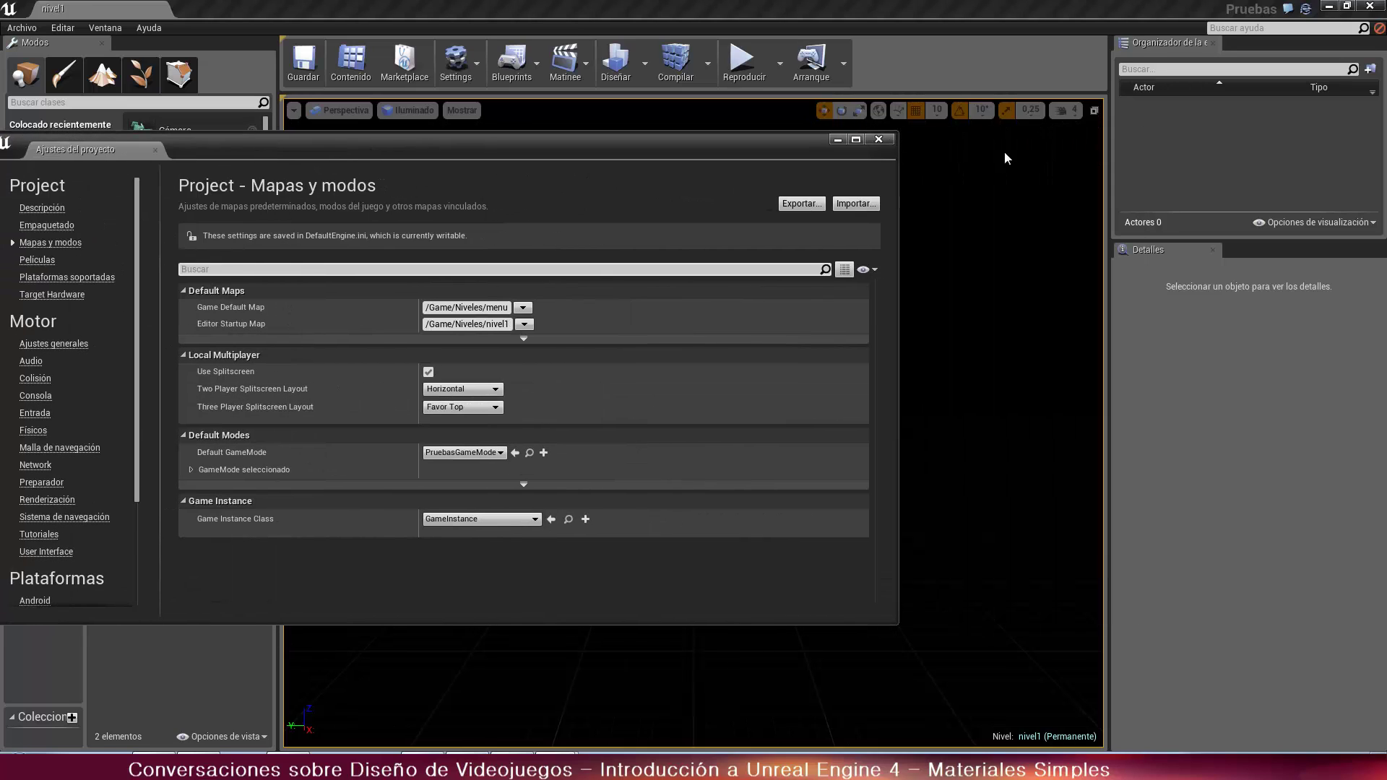
click(884, 139)
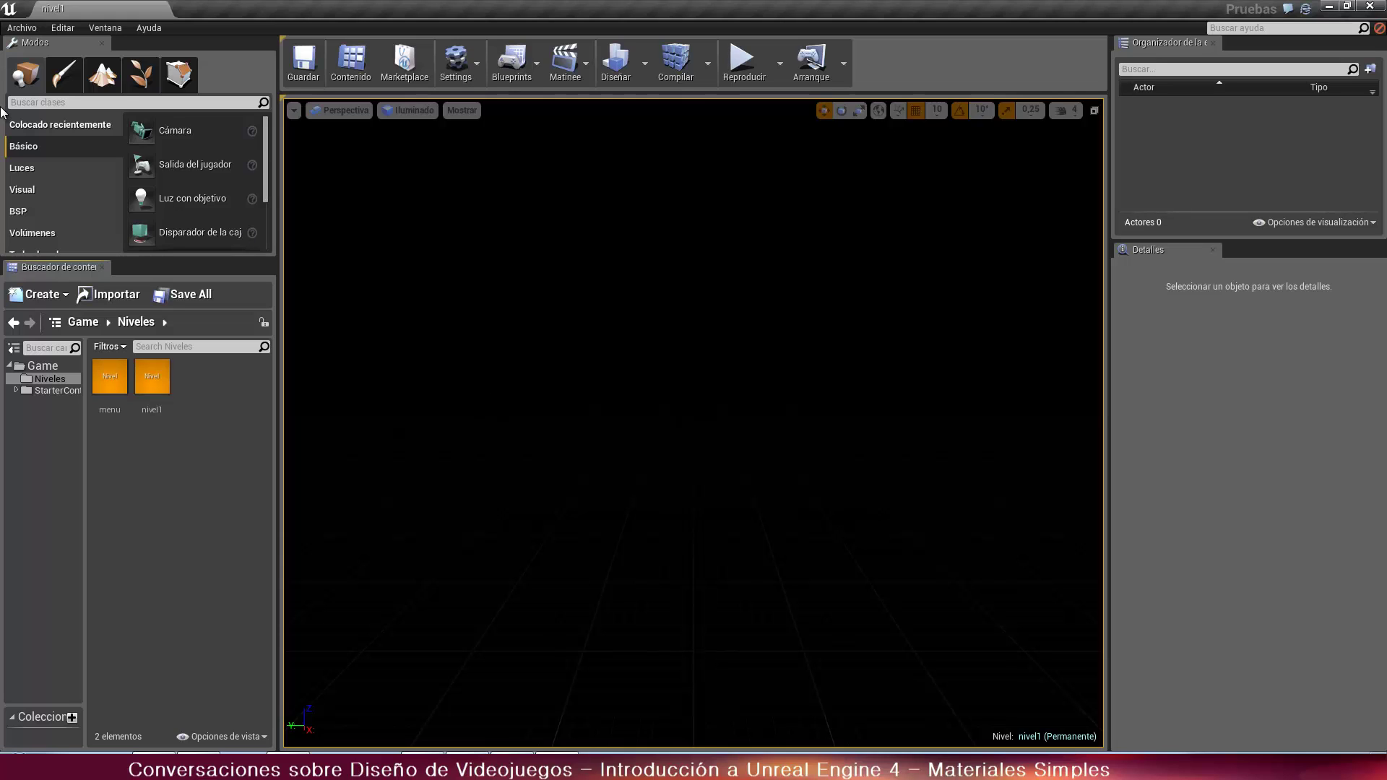
Create a landscape with a section size of 7×7 quads, return to actor placement mode and save the level
click(154, 80)
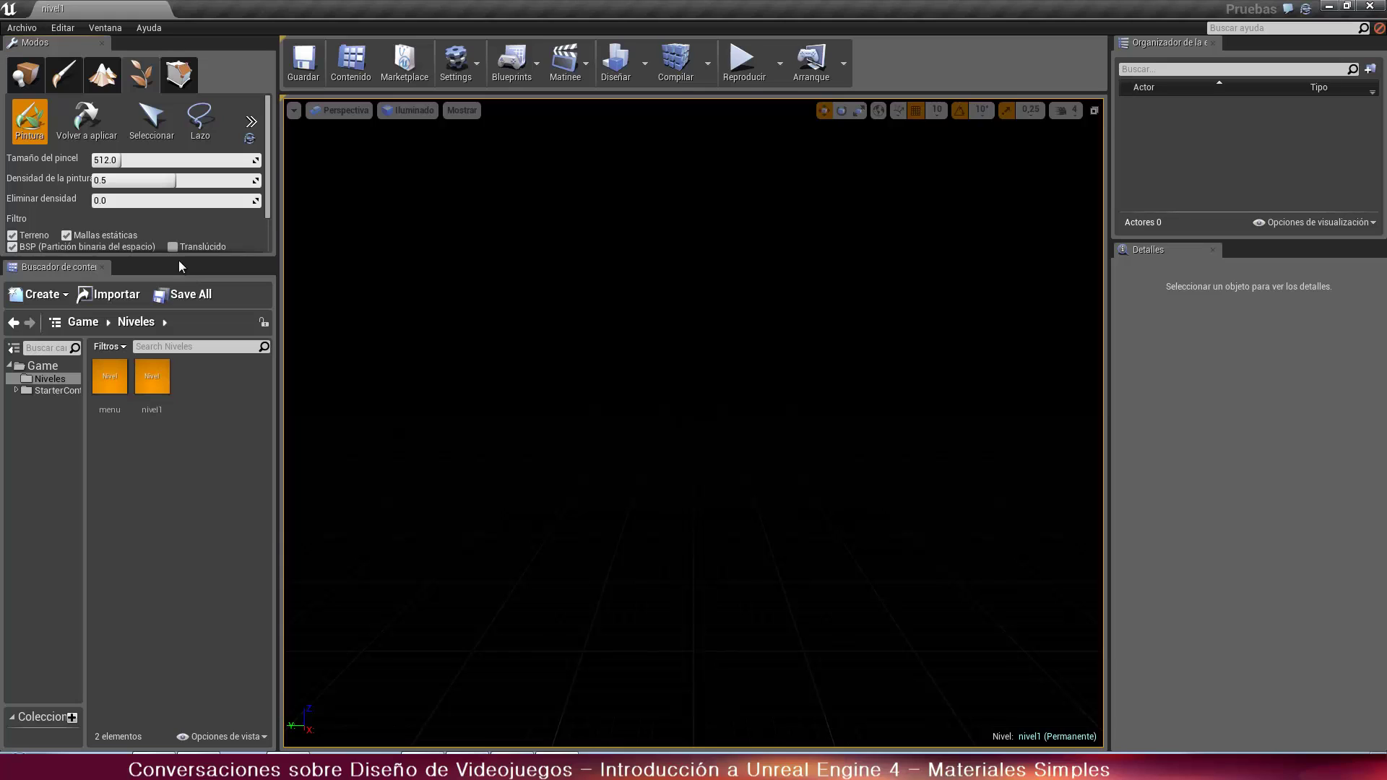
drag(172, 263, 162, 359)
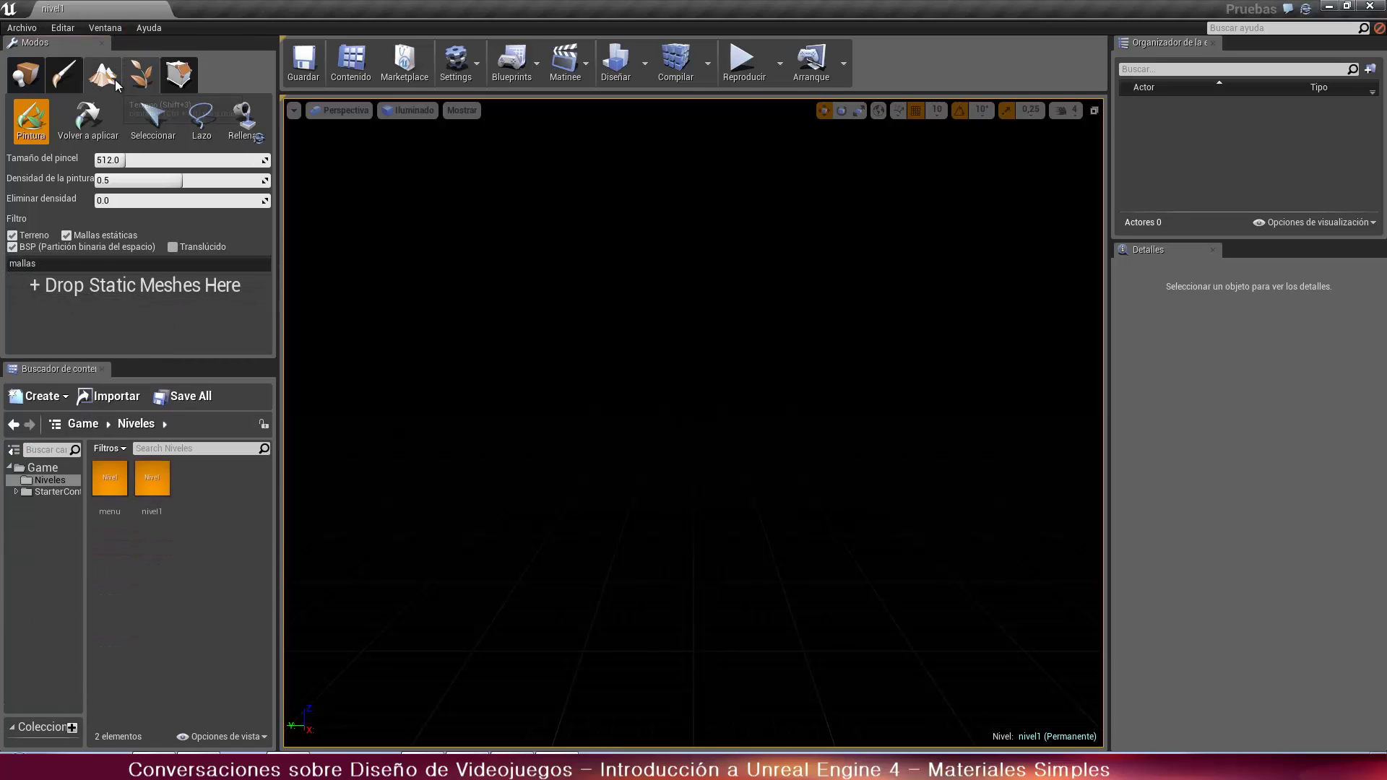
key(shift+3)
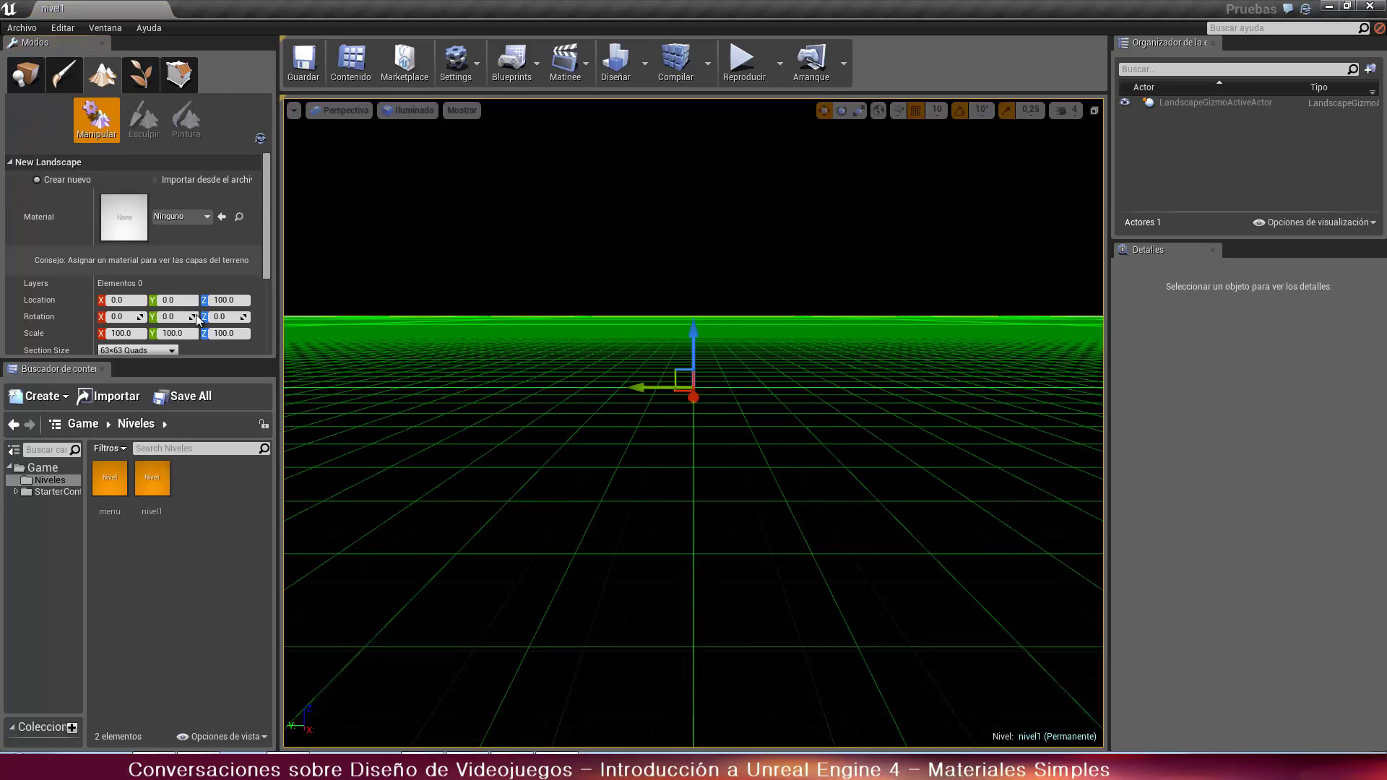
scroll(658, 347, up, 6)
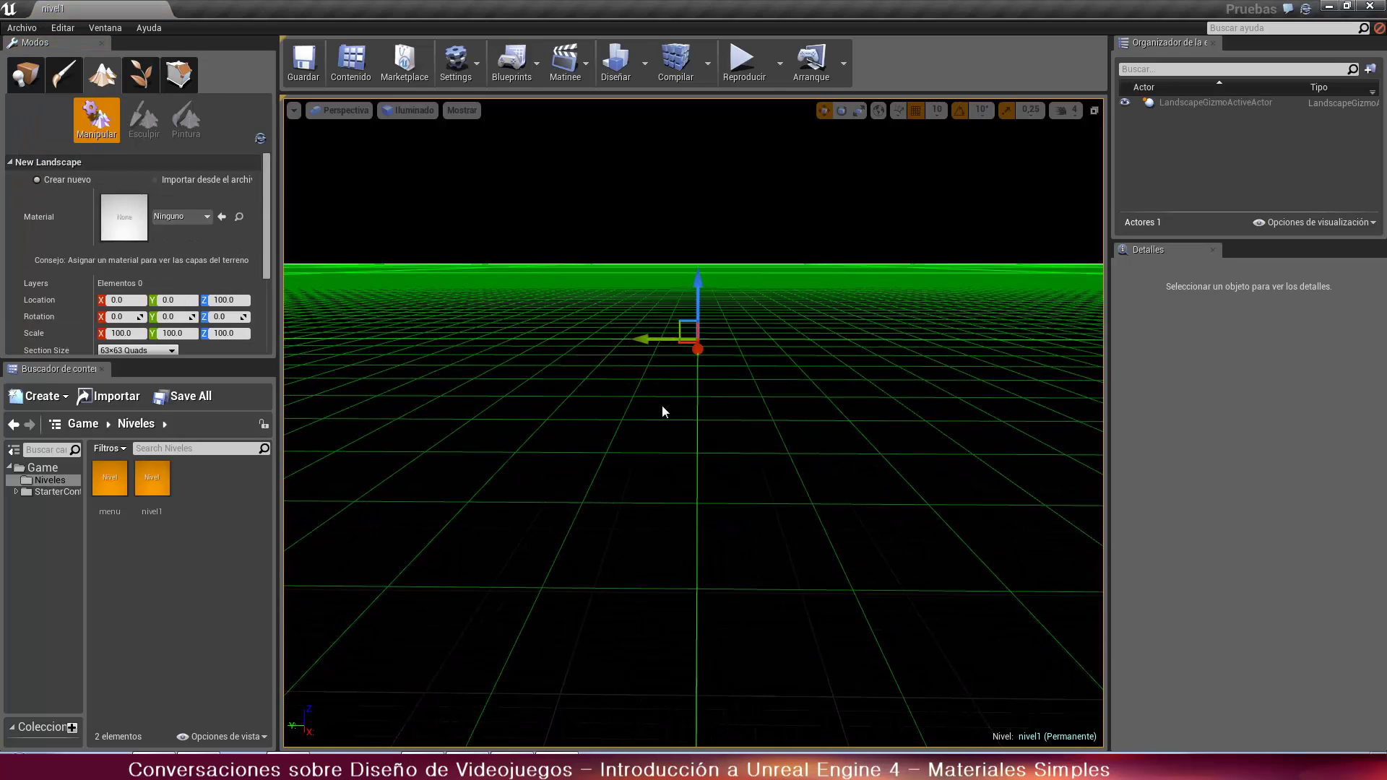
scroll(638, 409, down, 3)
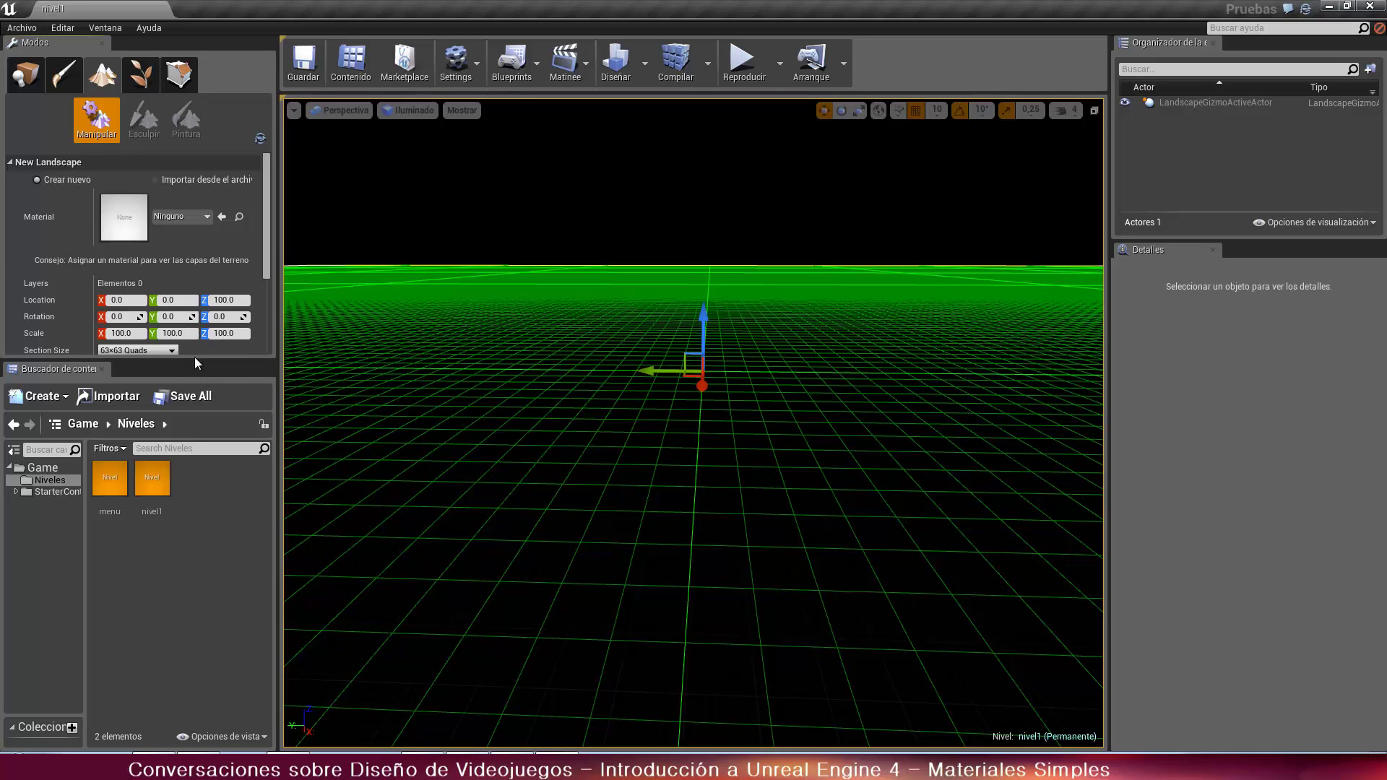
drag(198, 359, 214, 514)
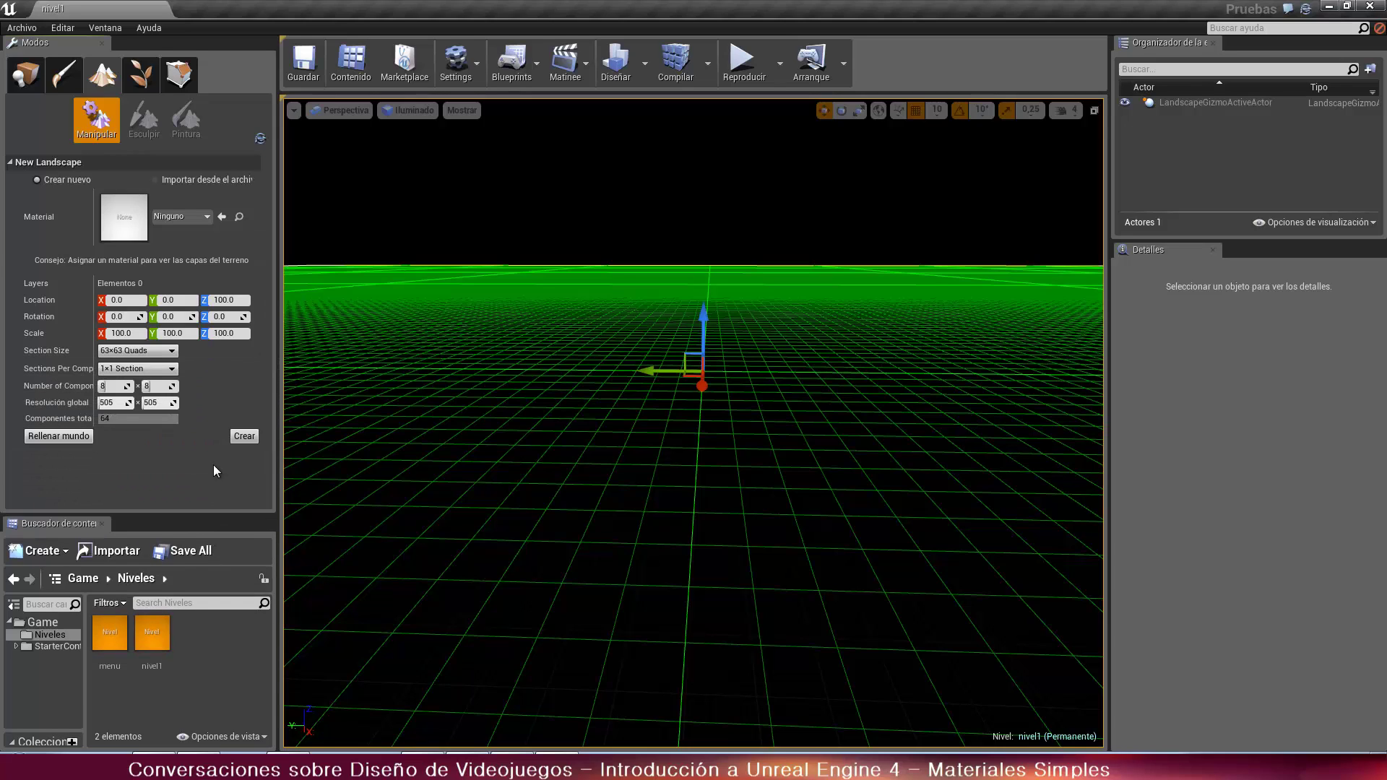
click(159, 353)
click(144, 370)
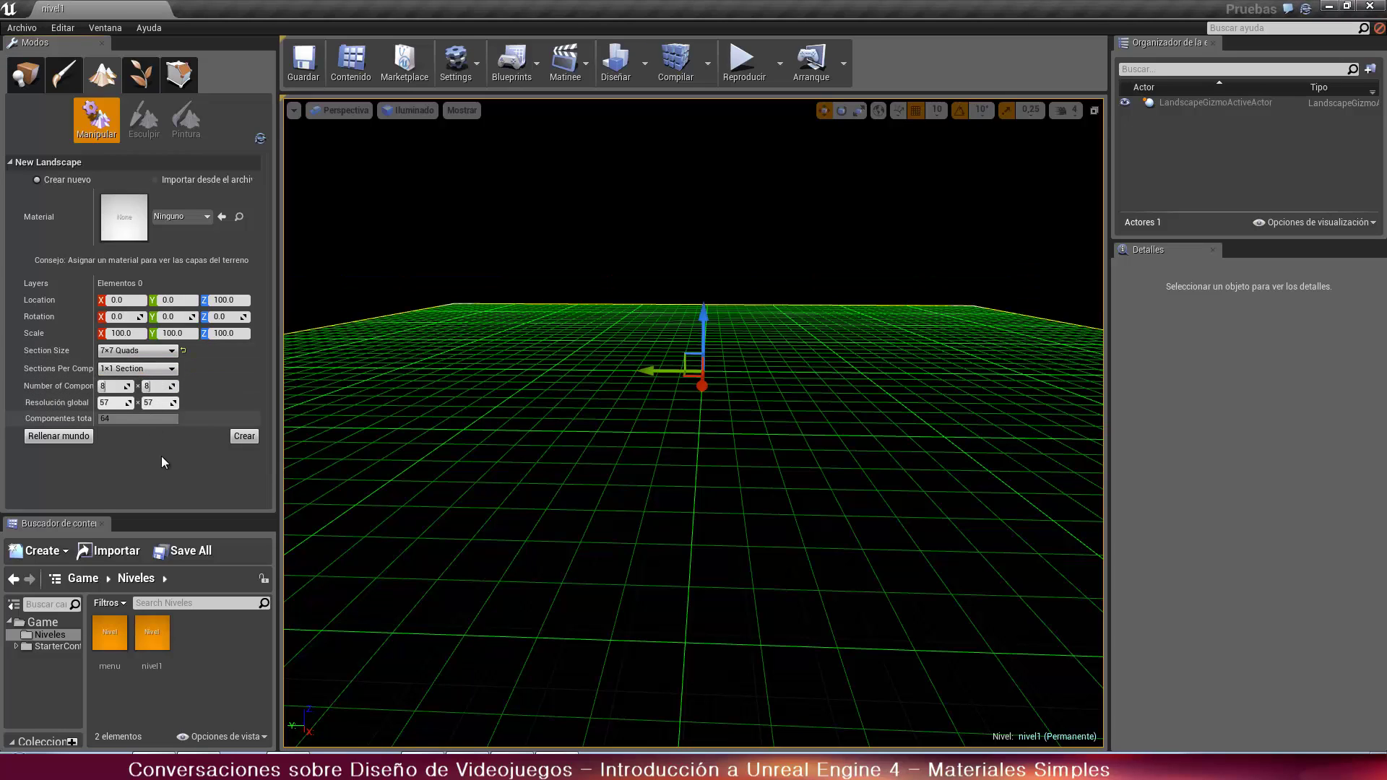
click(249, 439)
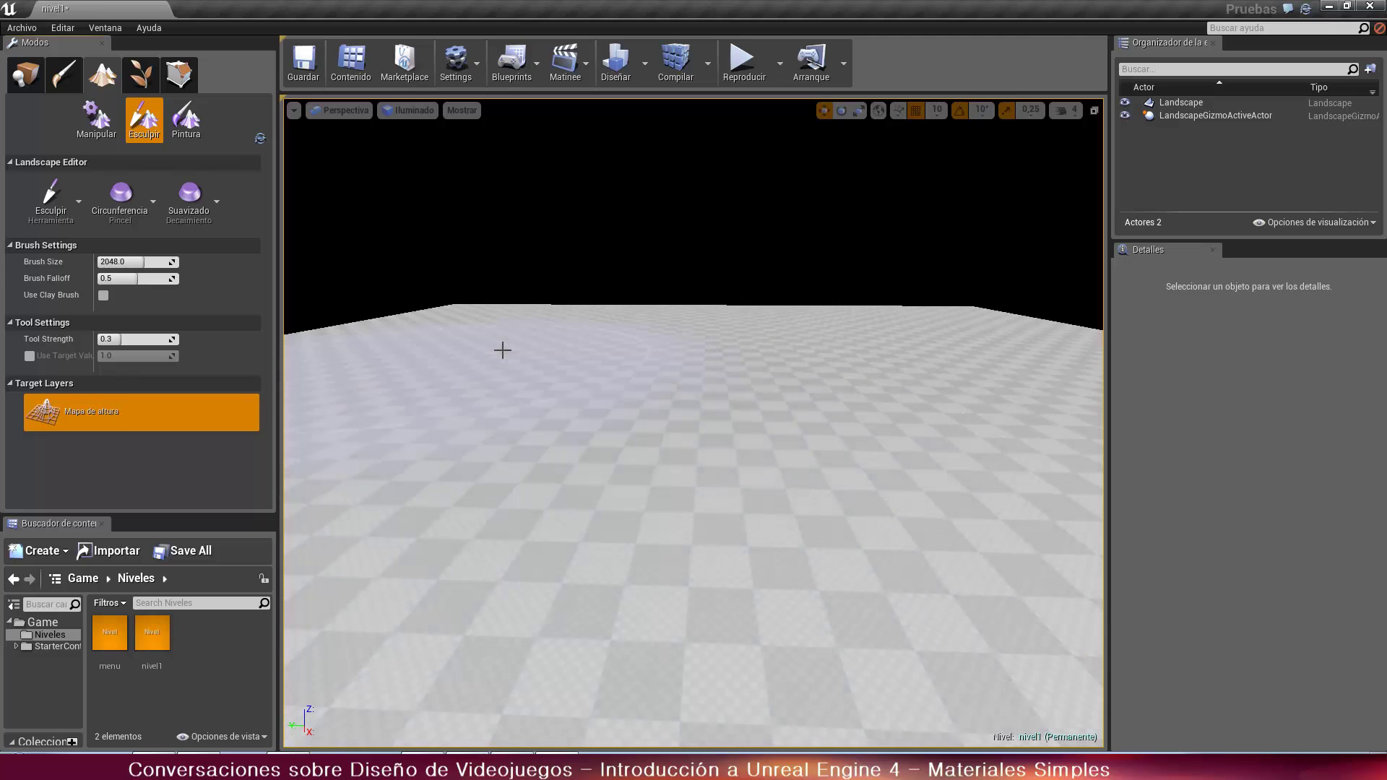
click(27, 74)
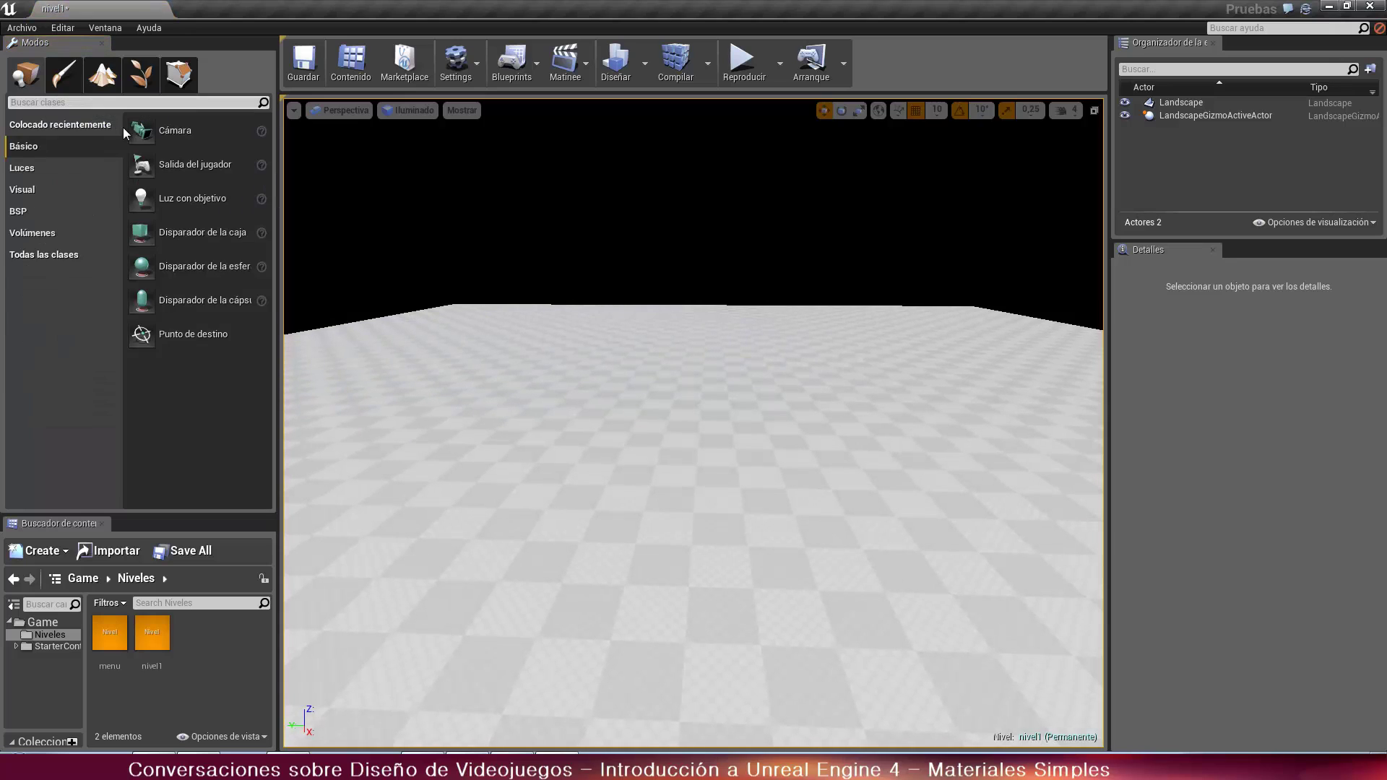
click(309, 81)
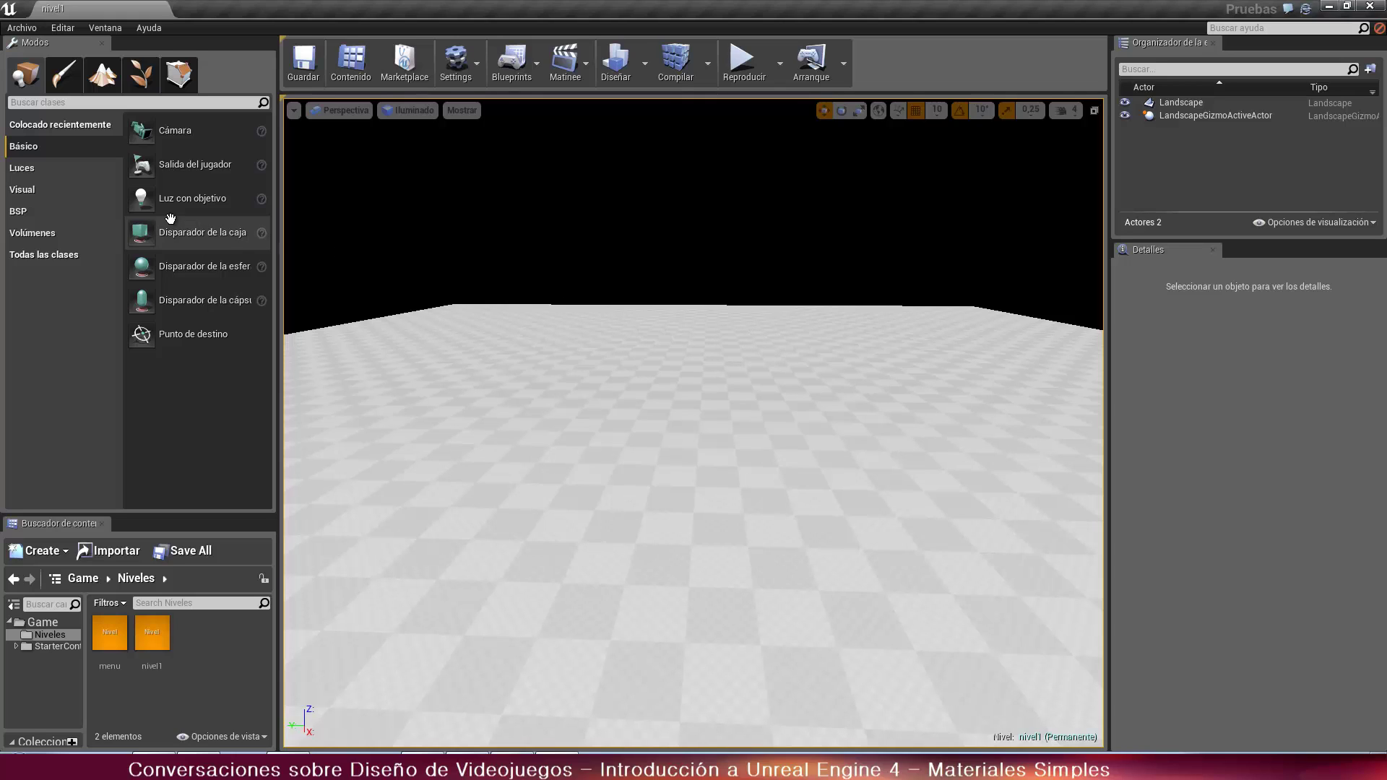
Place a directional light over the landscape and raise it high above the ground
click(54, 174)
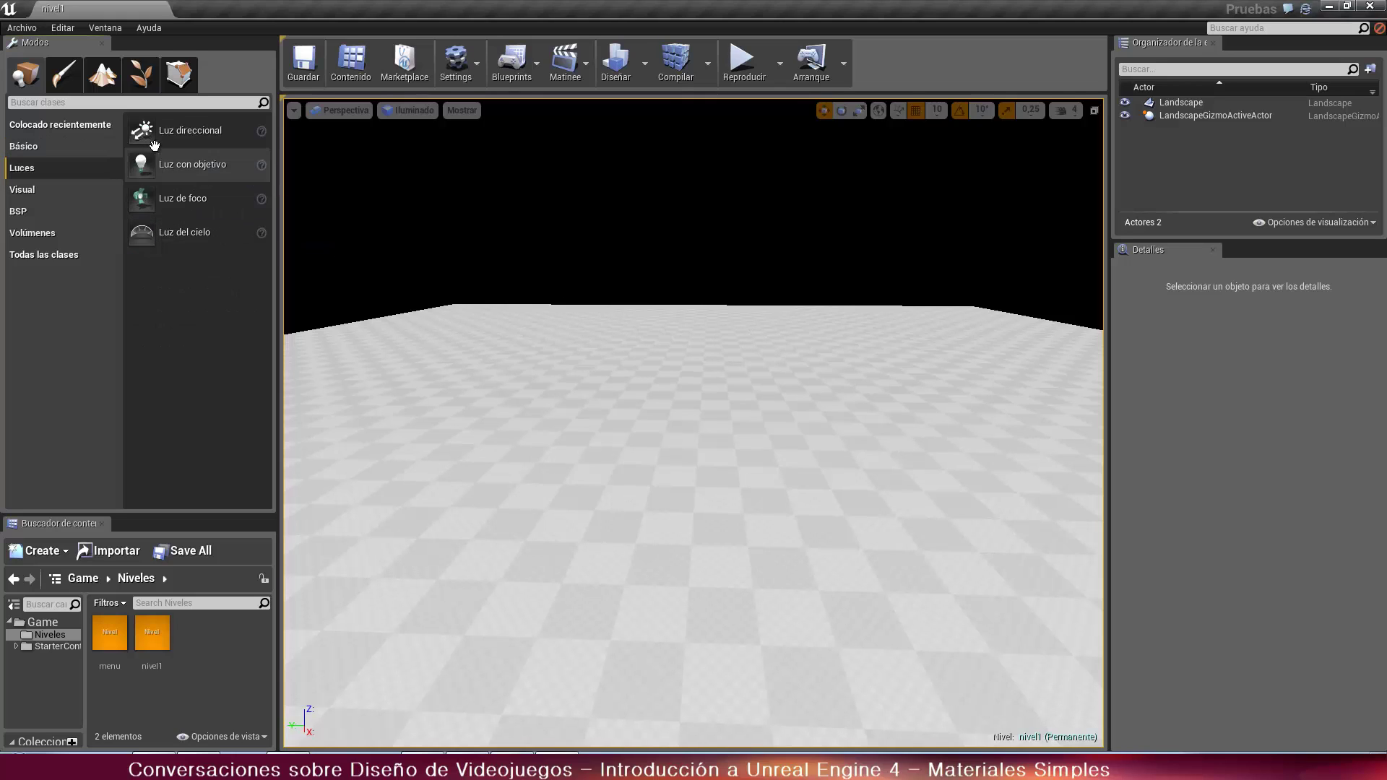
drag(141, 130, 325, 229)
drag(664, 399, 665, 397)
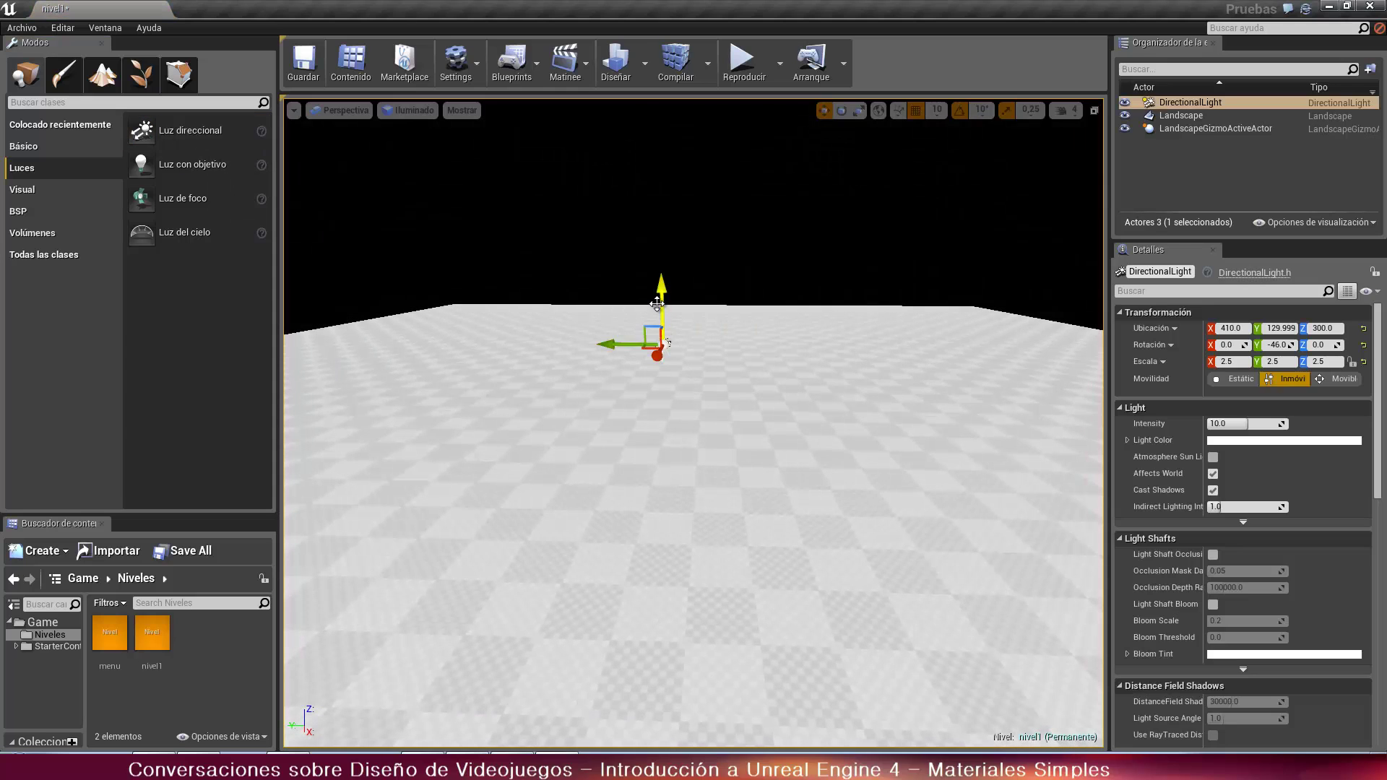
drag(661, 303, 700, 206)
click(701, 224)
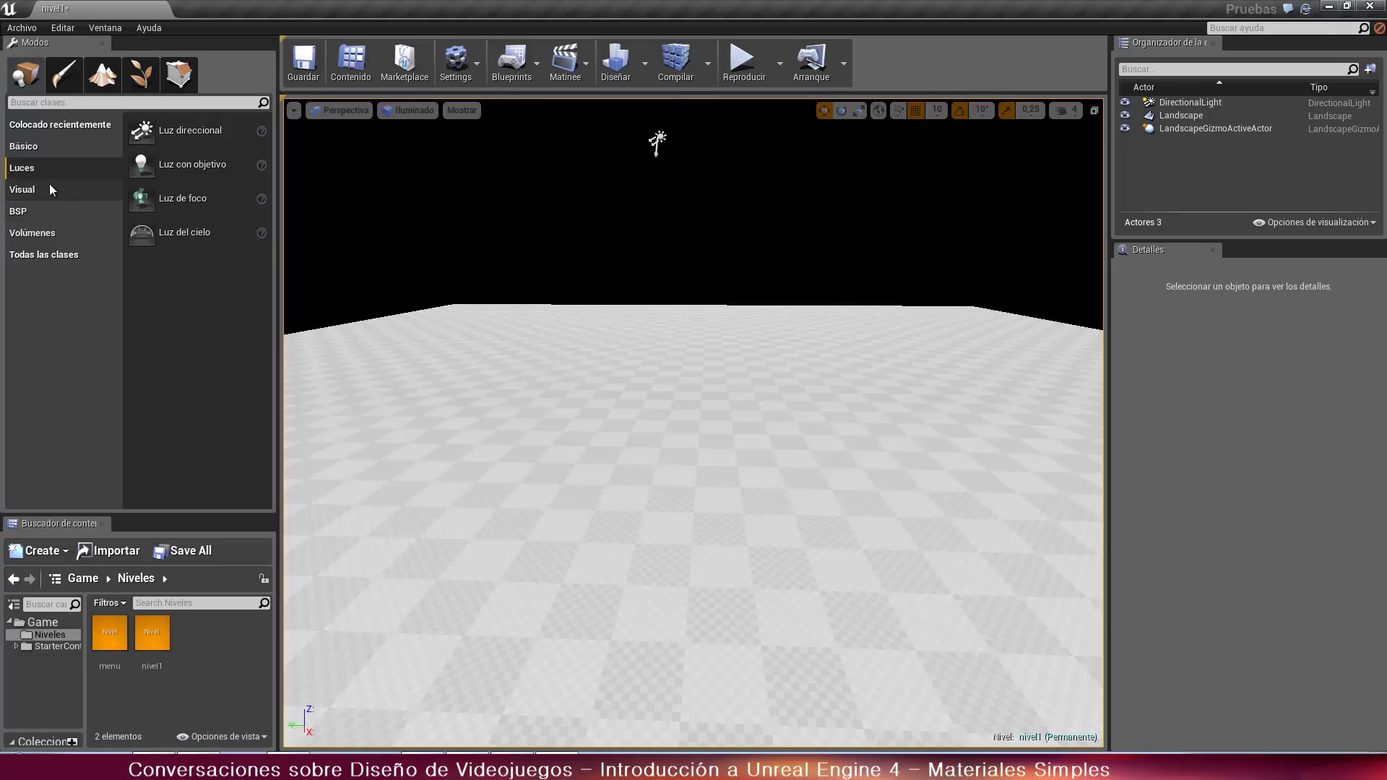
Place a player start on the landscape and test-play the level from it
click(37, 146)
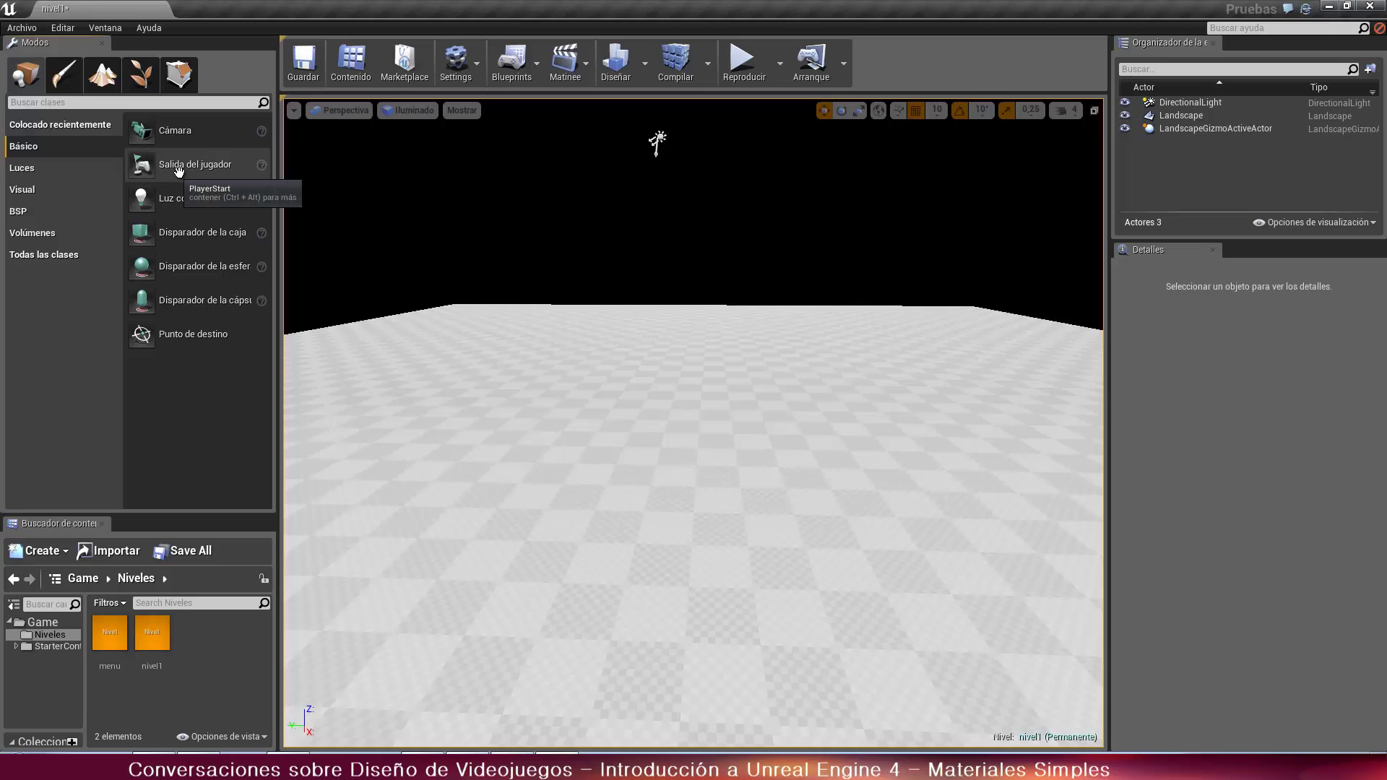
drag(171, 175, 552, 491)
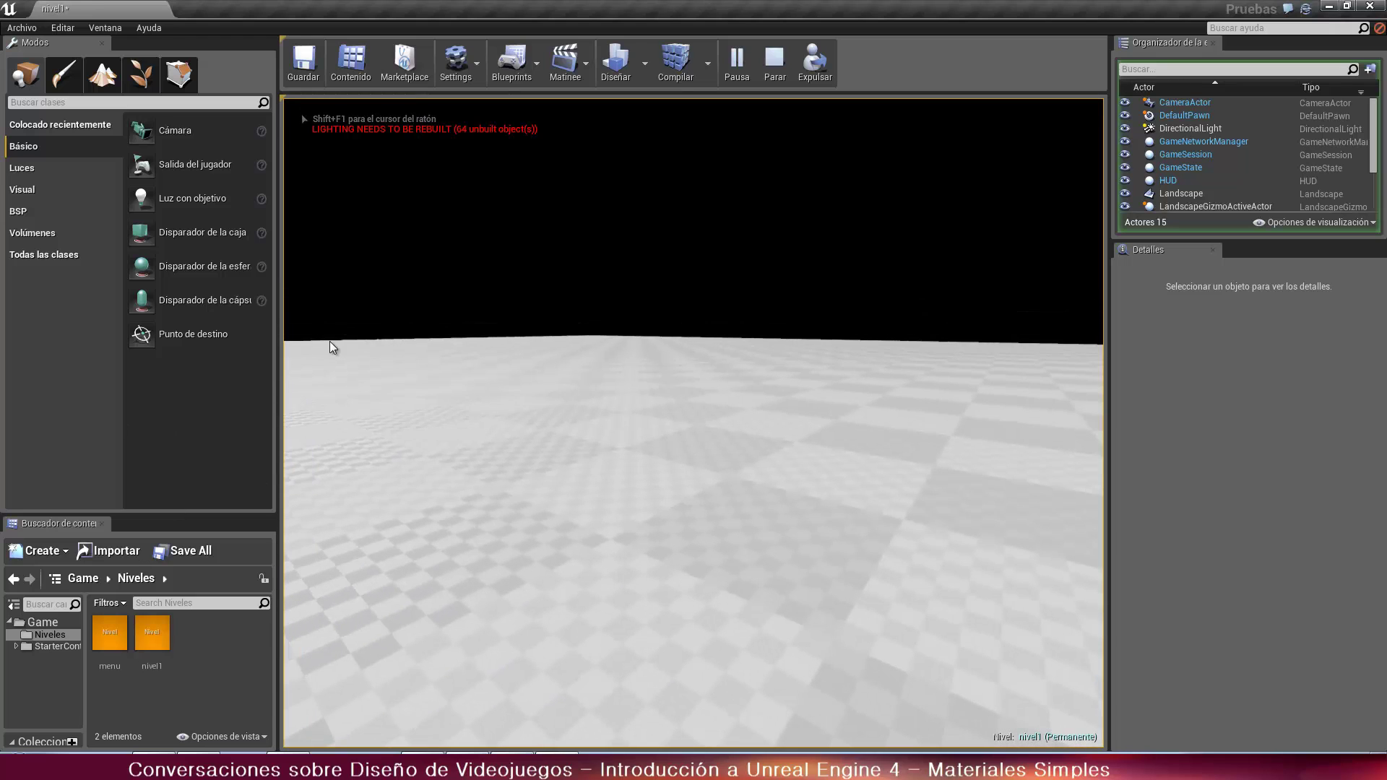
key(Escape)
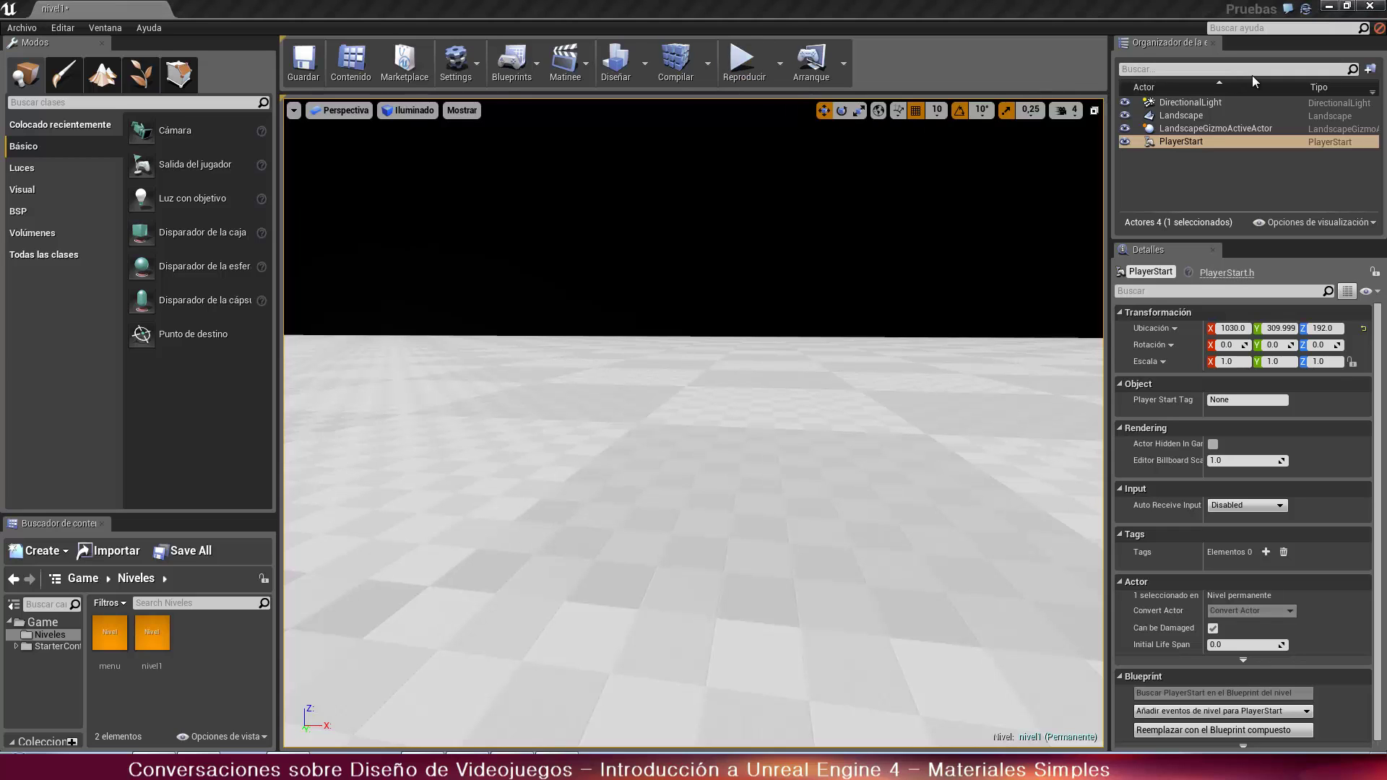
Switch to the four-view layout and test-play the level in the perspective view, ending the play session
click(1095, 110)
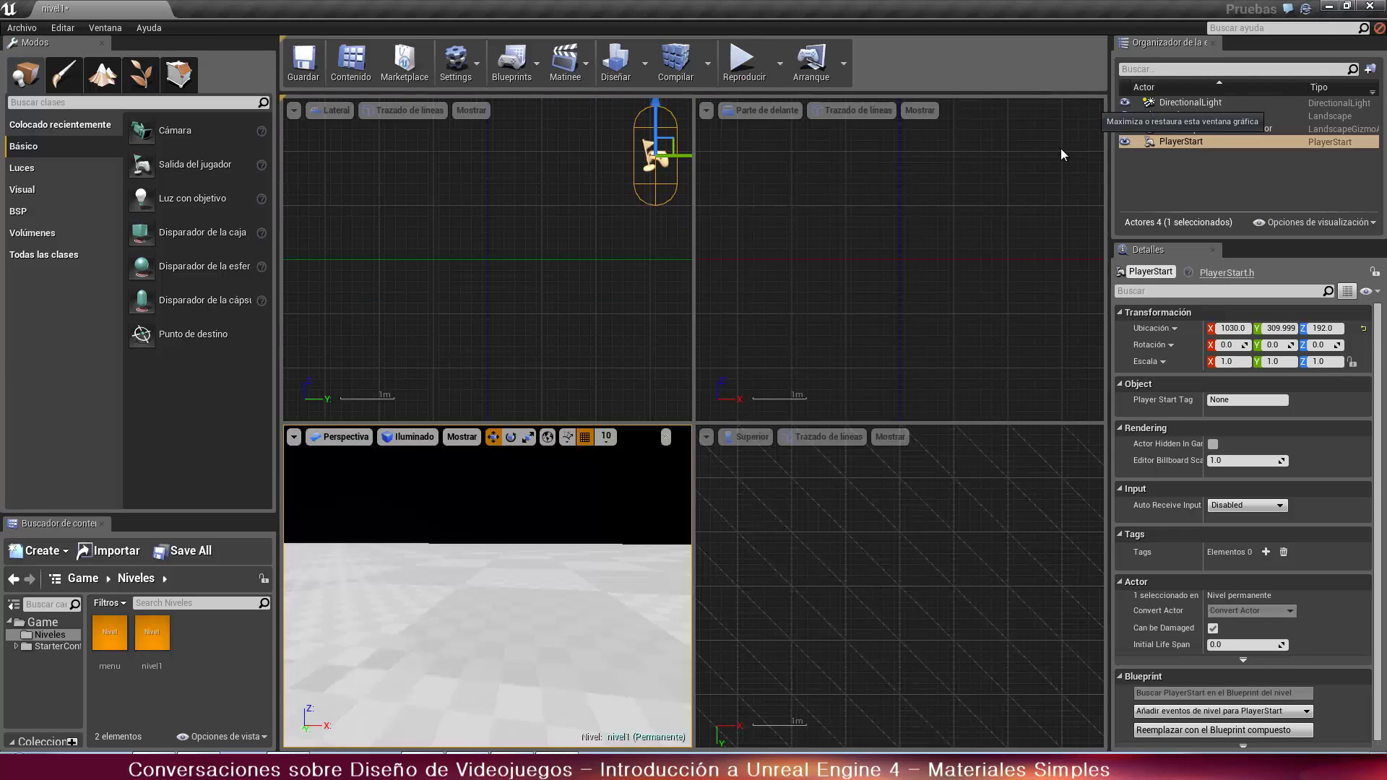
click(490, 584)
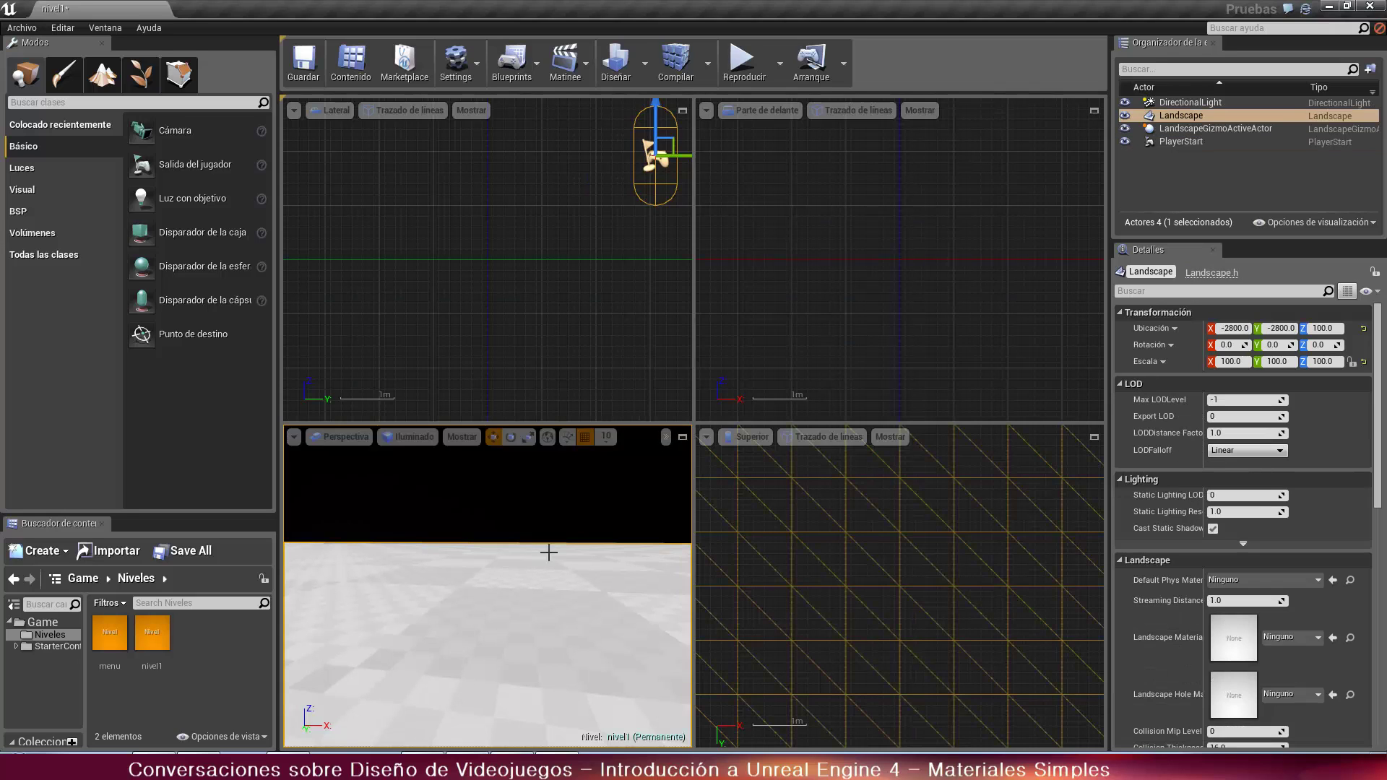
click(734, 64)
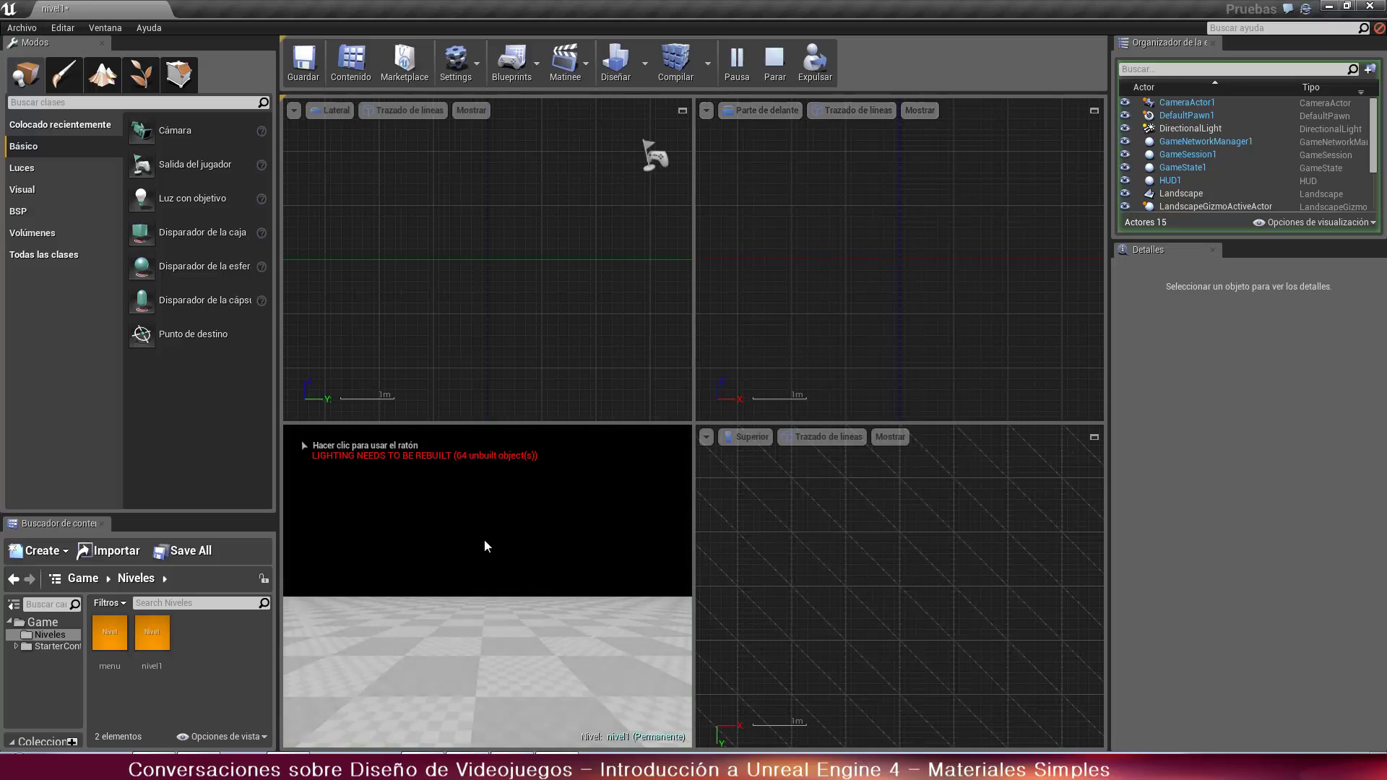
click(485, 541)
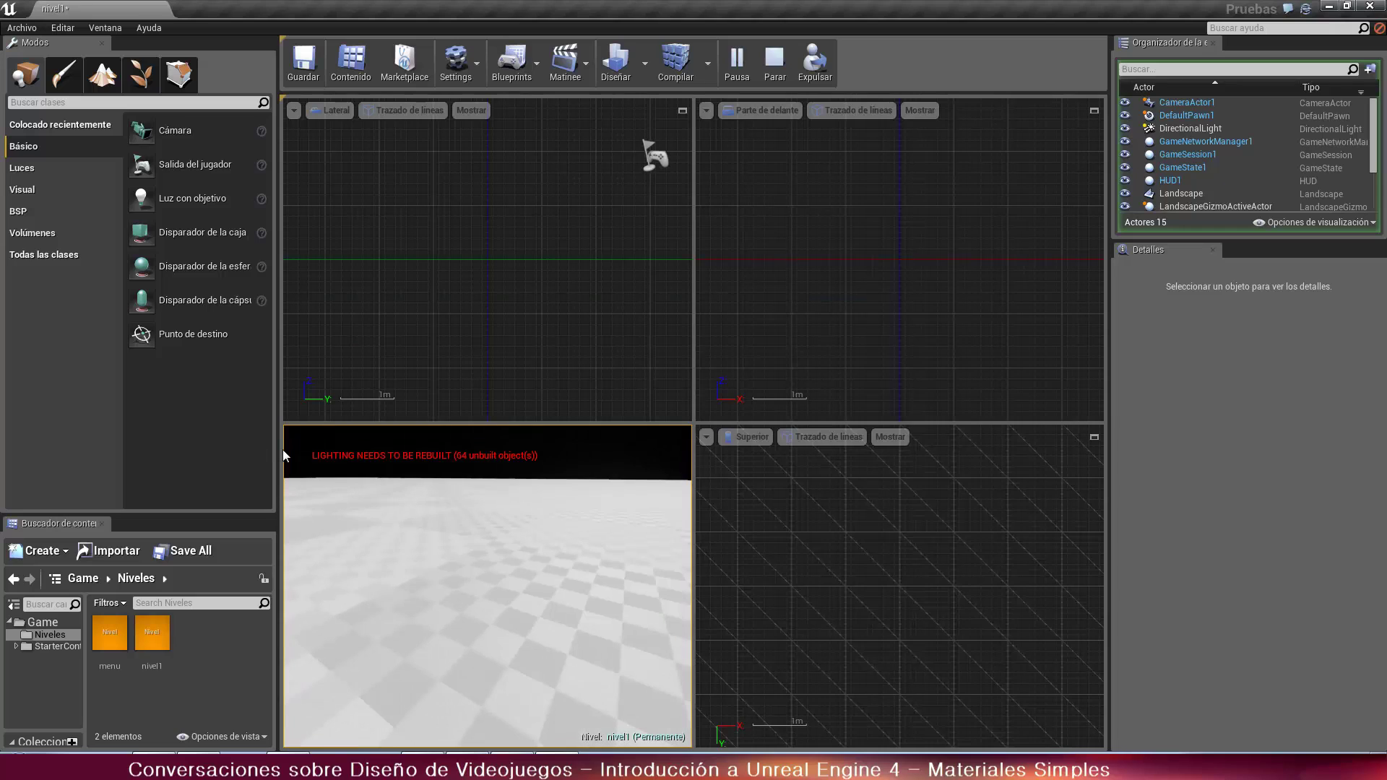
key(Escape)
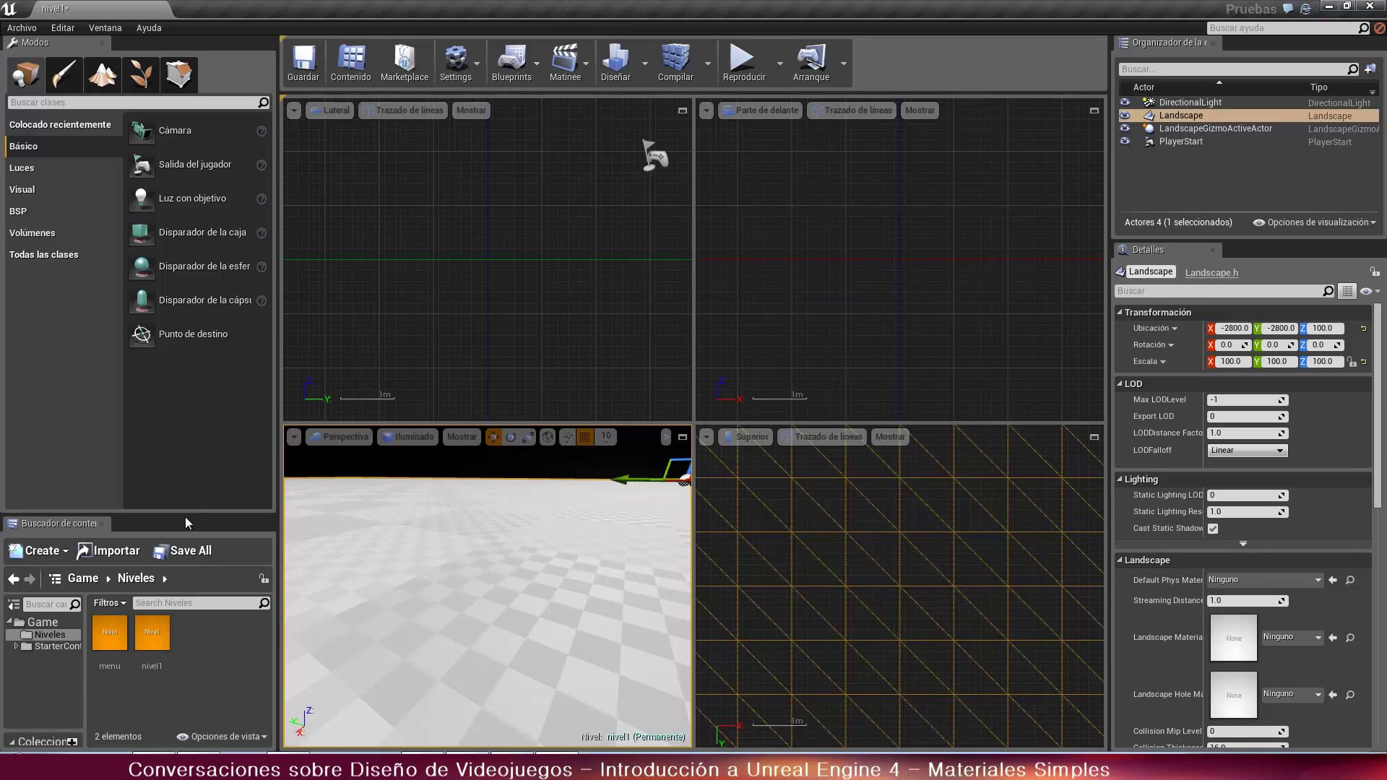
Enlarge the content browser and create a folder named blueprints in the Game root folder
drag(179, 514, 169, 374)
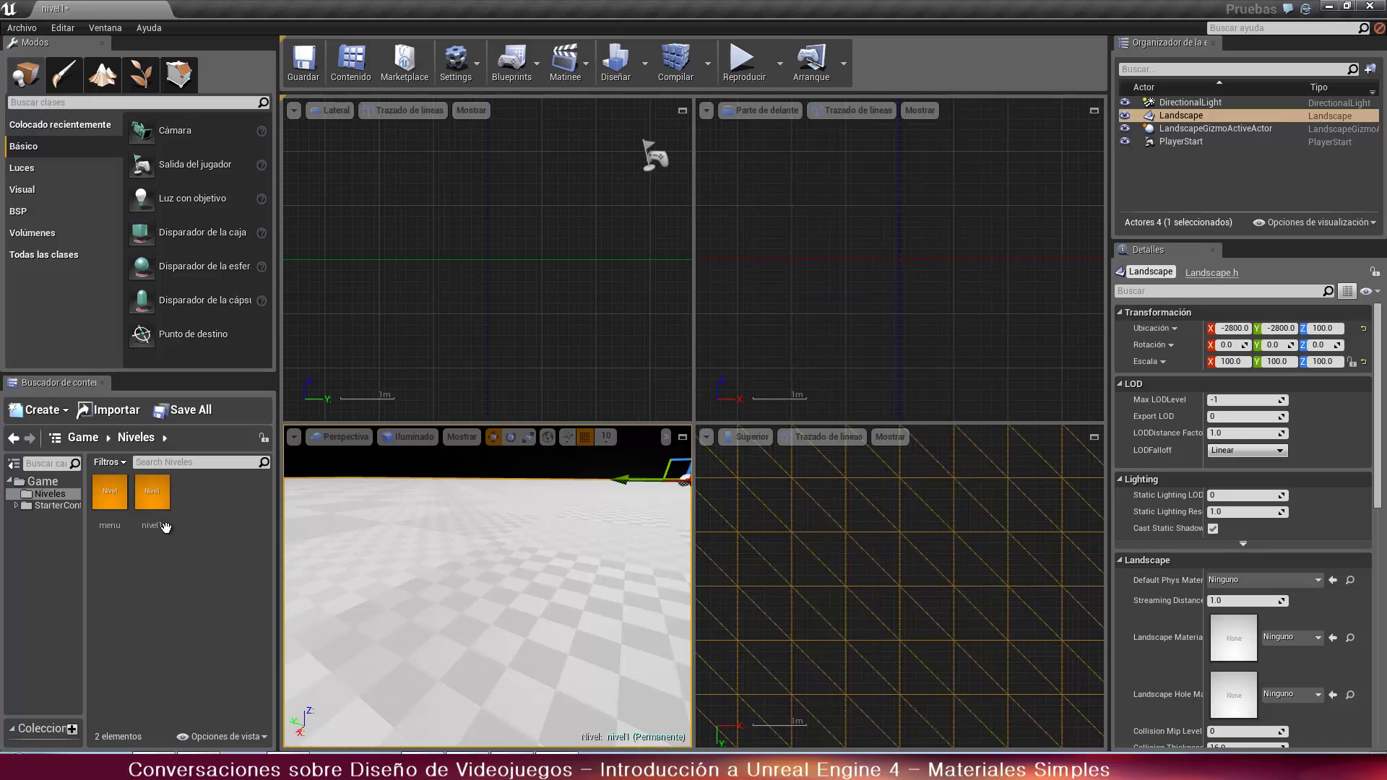
click(52, 484)
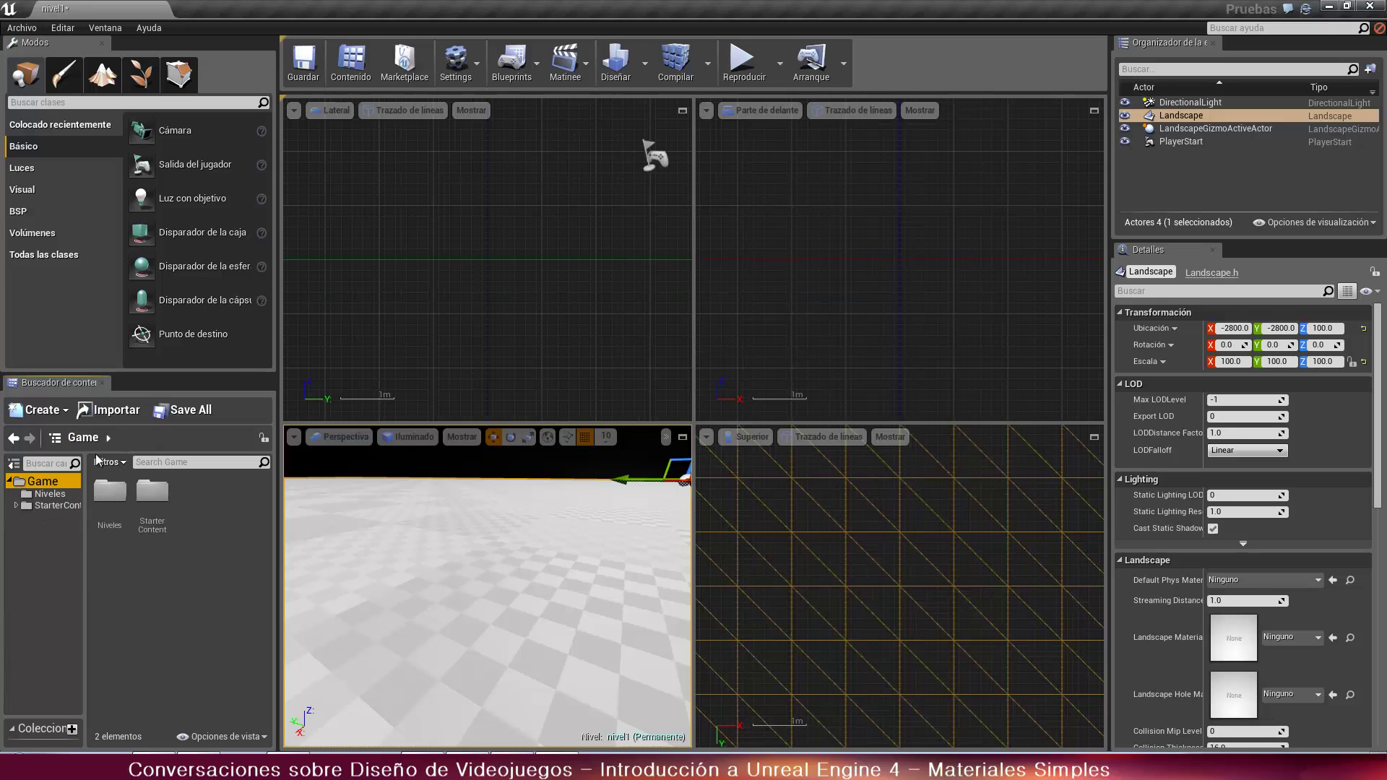
right_click(208, 517)
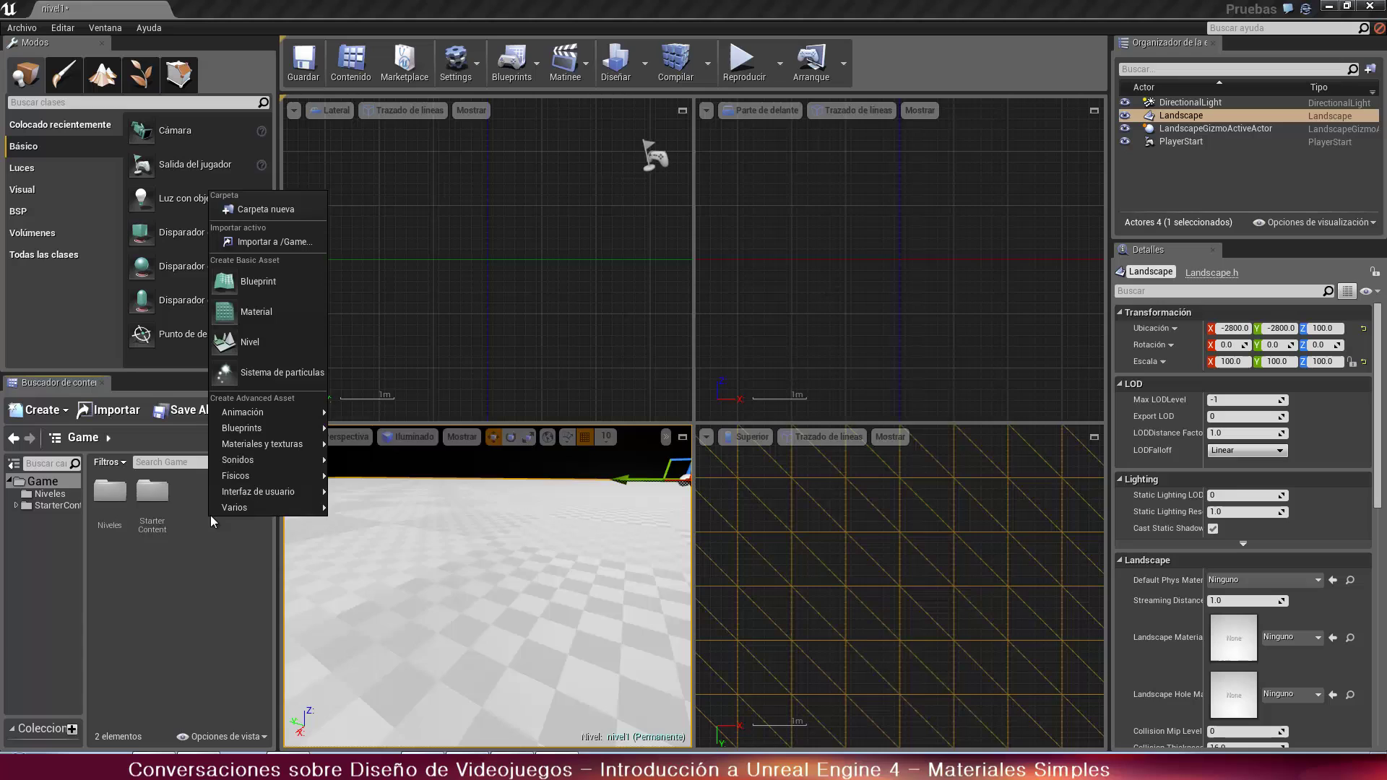
click(250, 210)
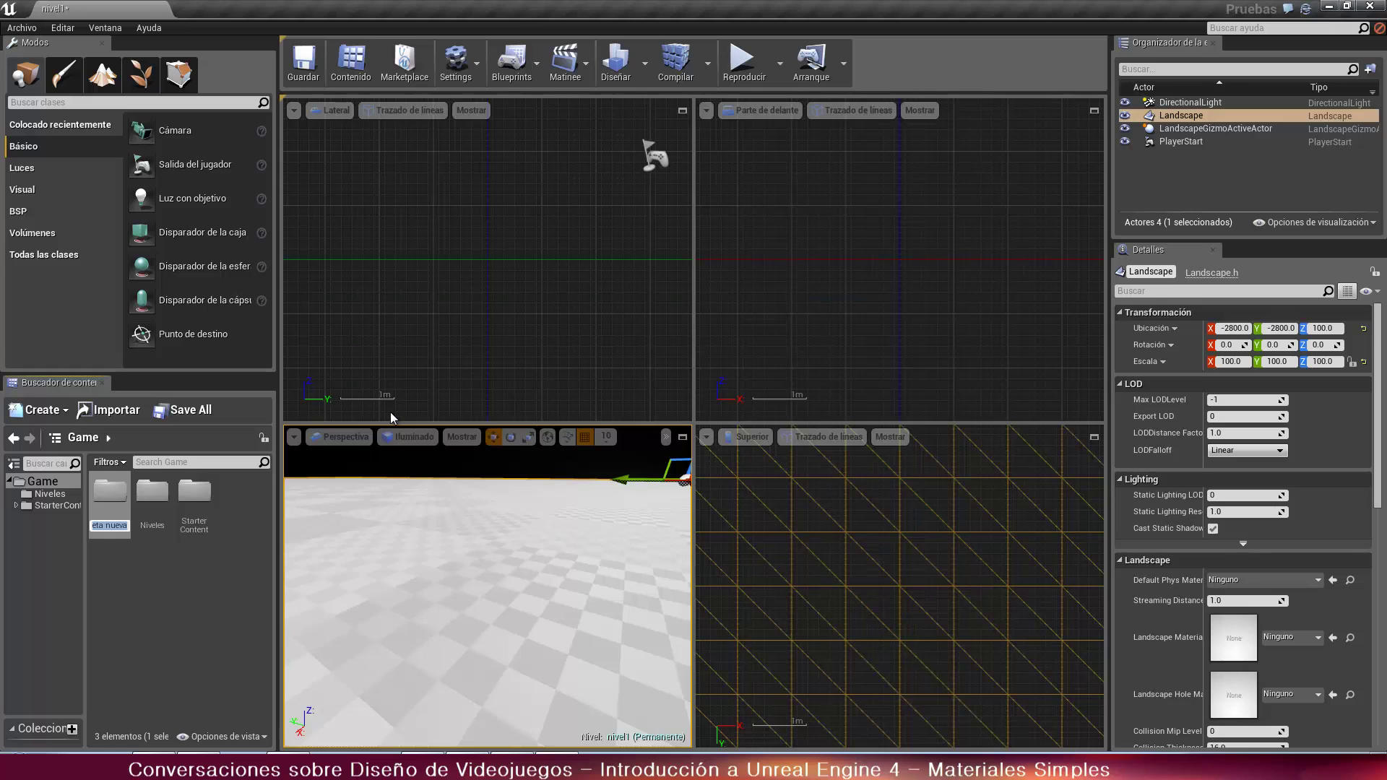
text(bl)
text(ueprints)
key(Return)
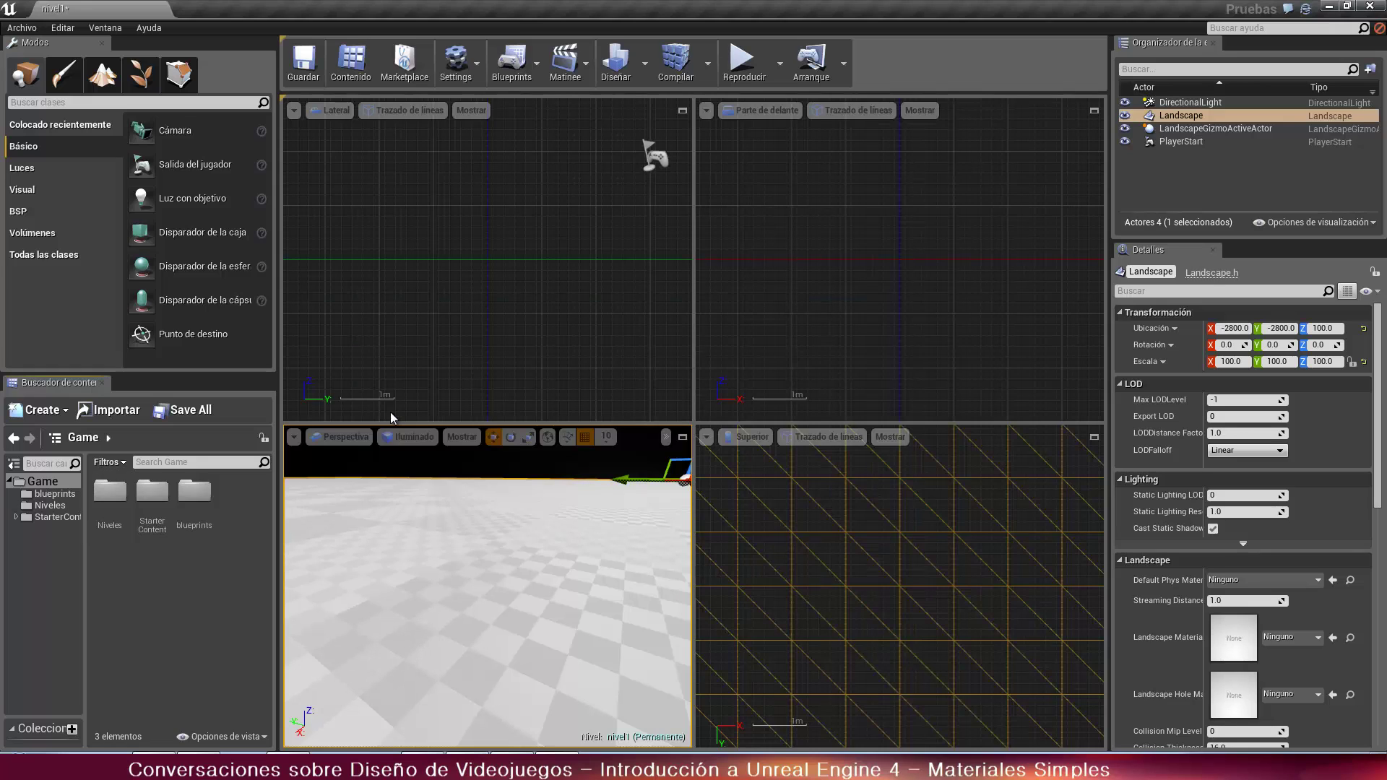
Create a Blueprint with the game mode (Modo juego) parent class in the blueprints folder and name it modo1
click(195, 498)
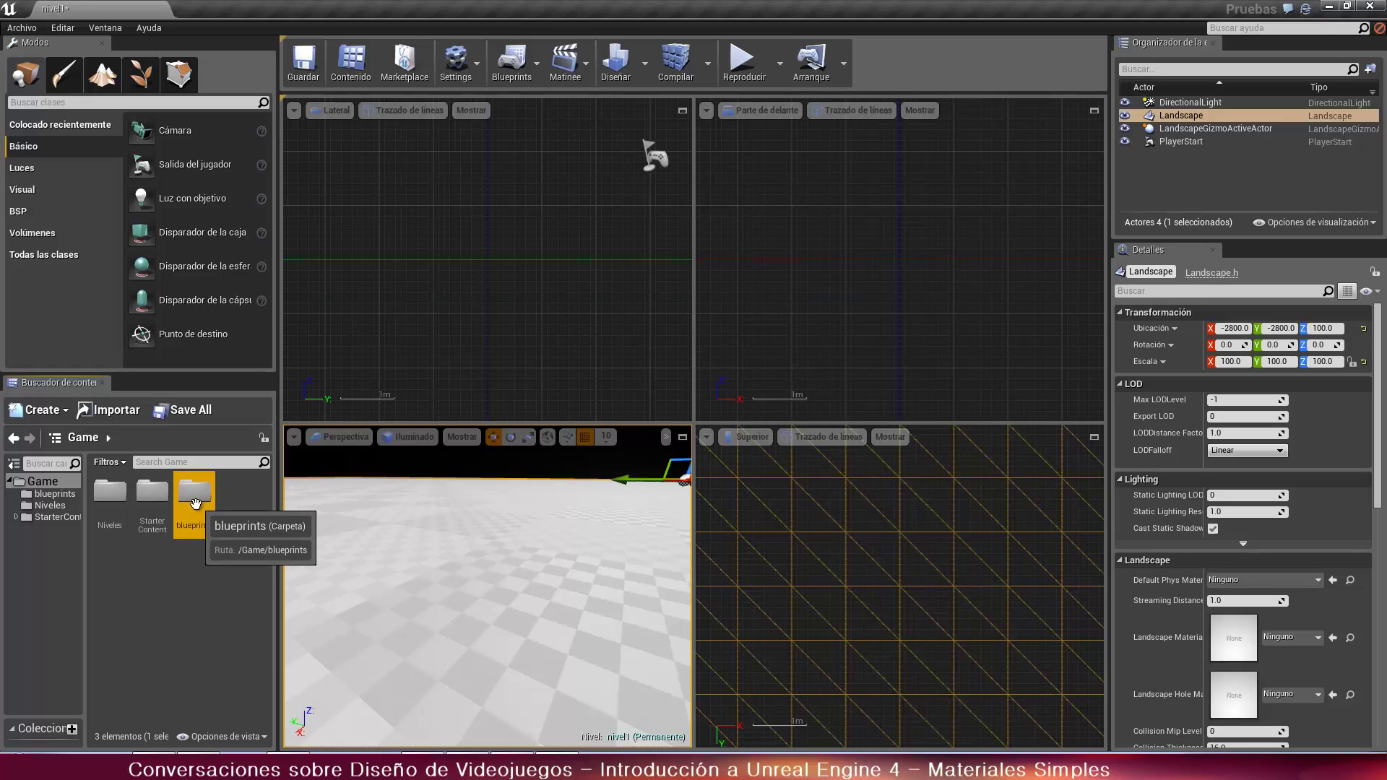
double_click(195, 501)
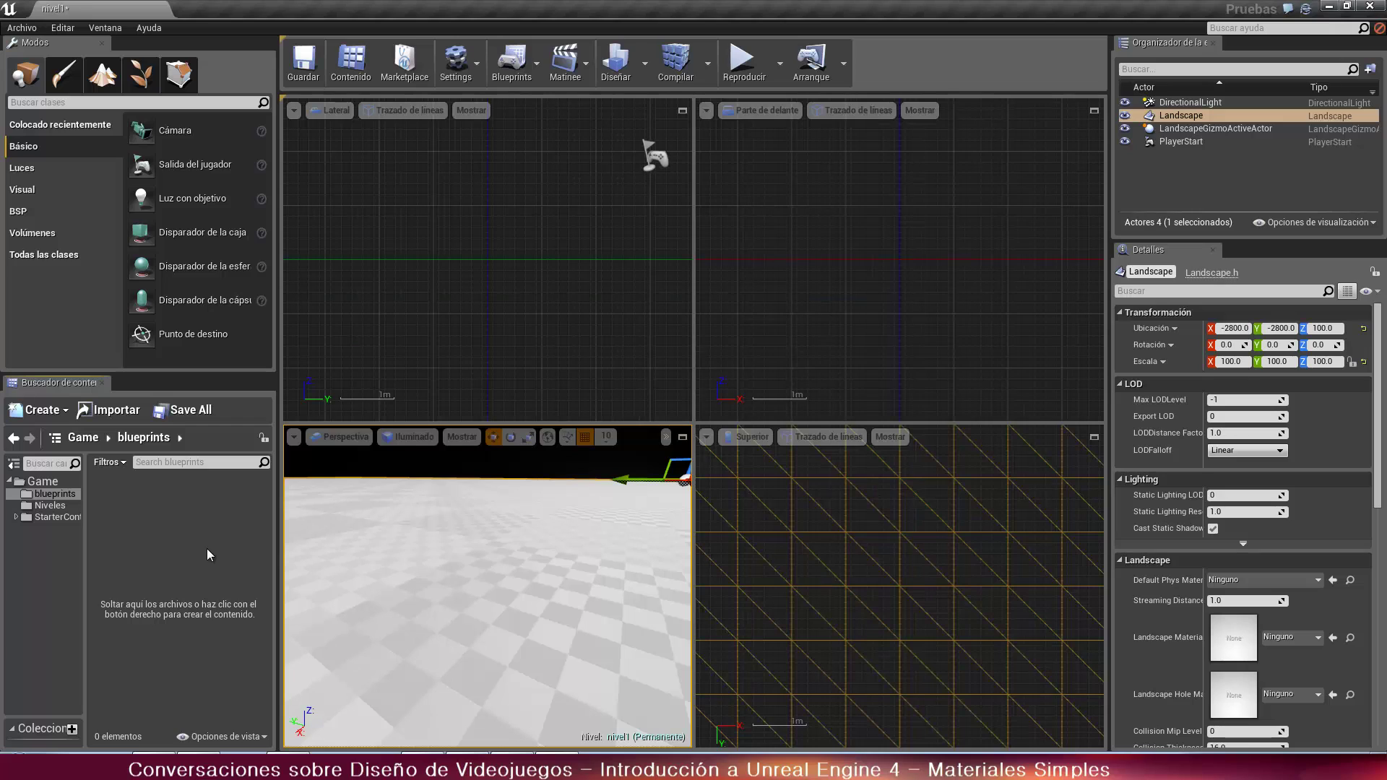
right_click(170, 536)
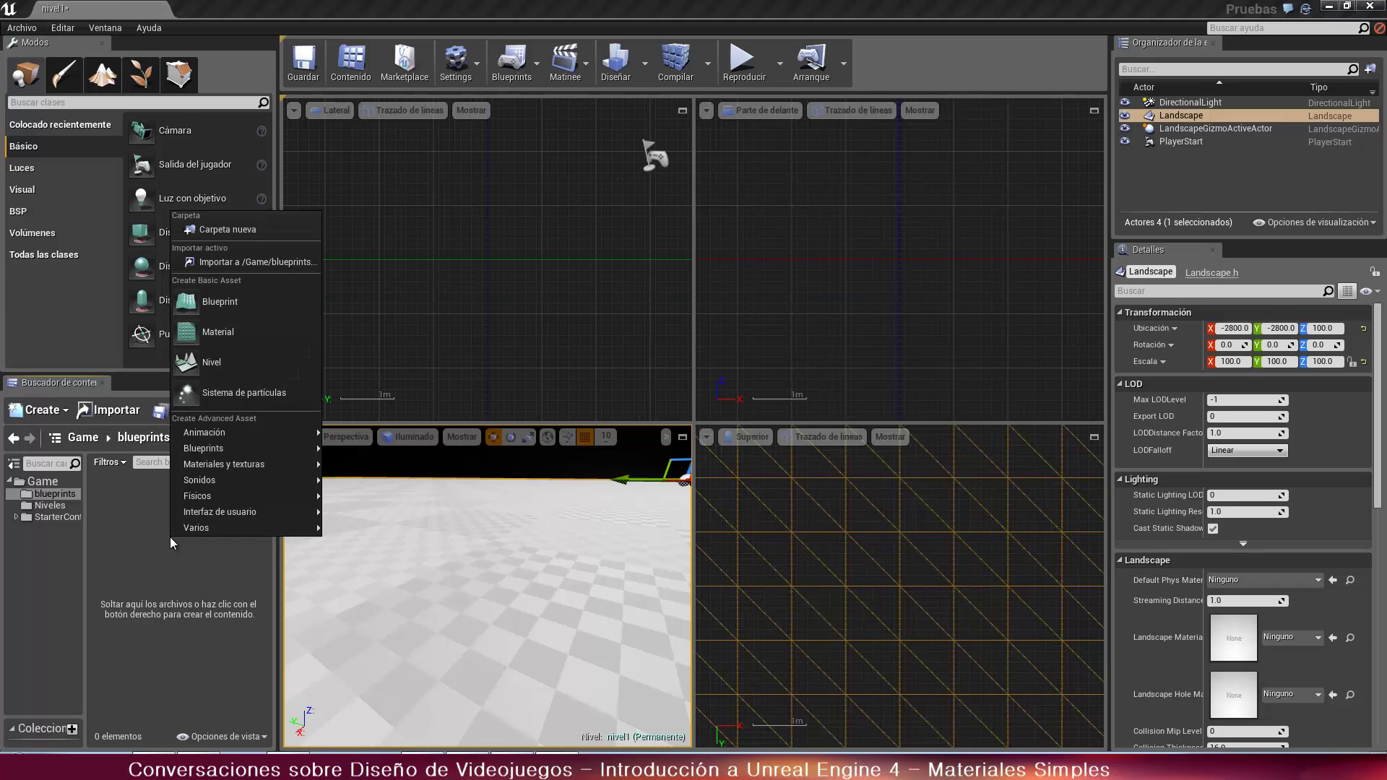
click(207, 306)
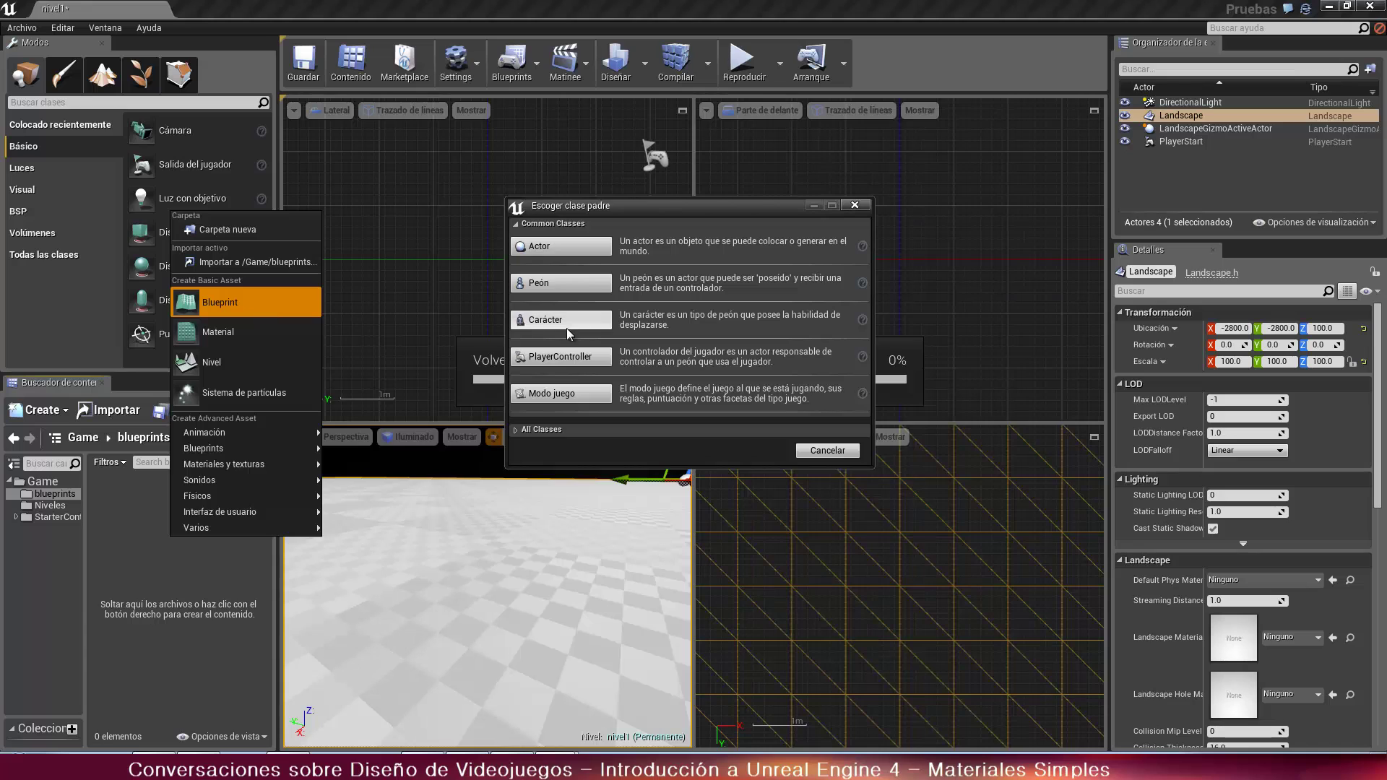
click(562, 394)
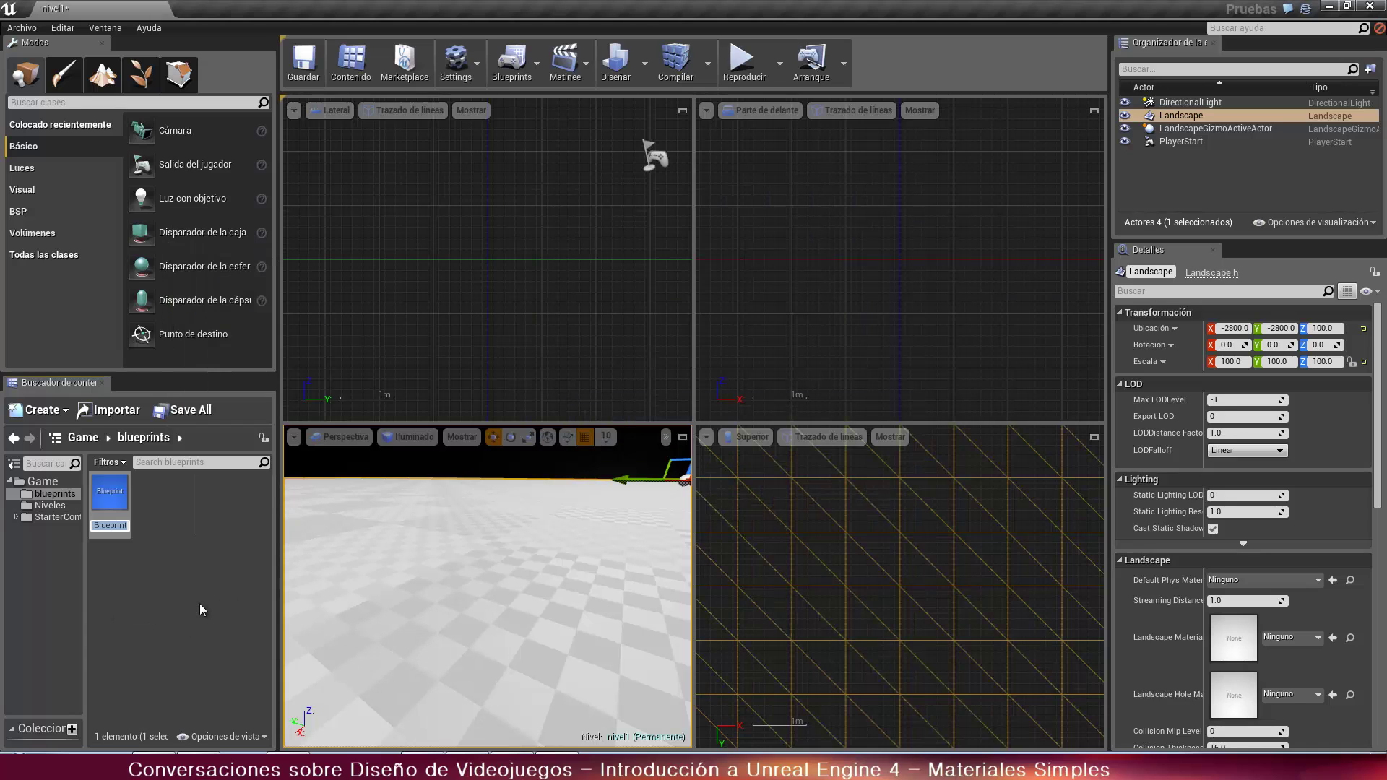
text(modo)
text(1)
key(Return)
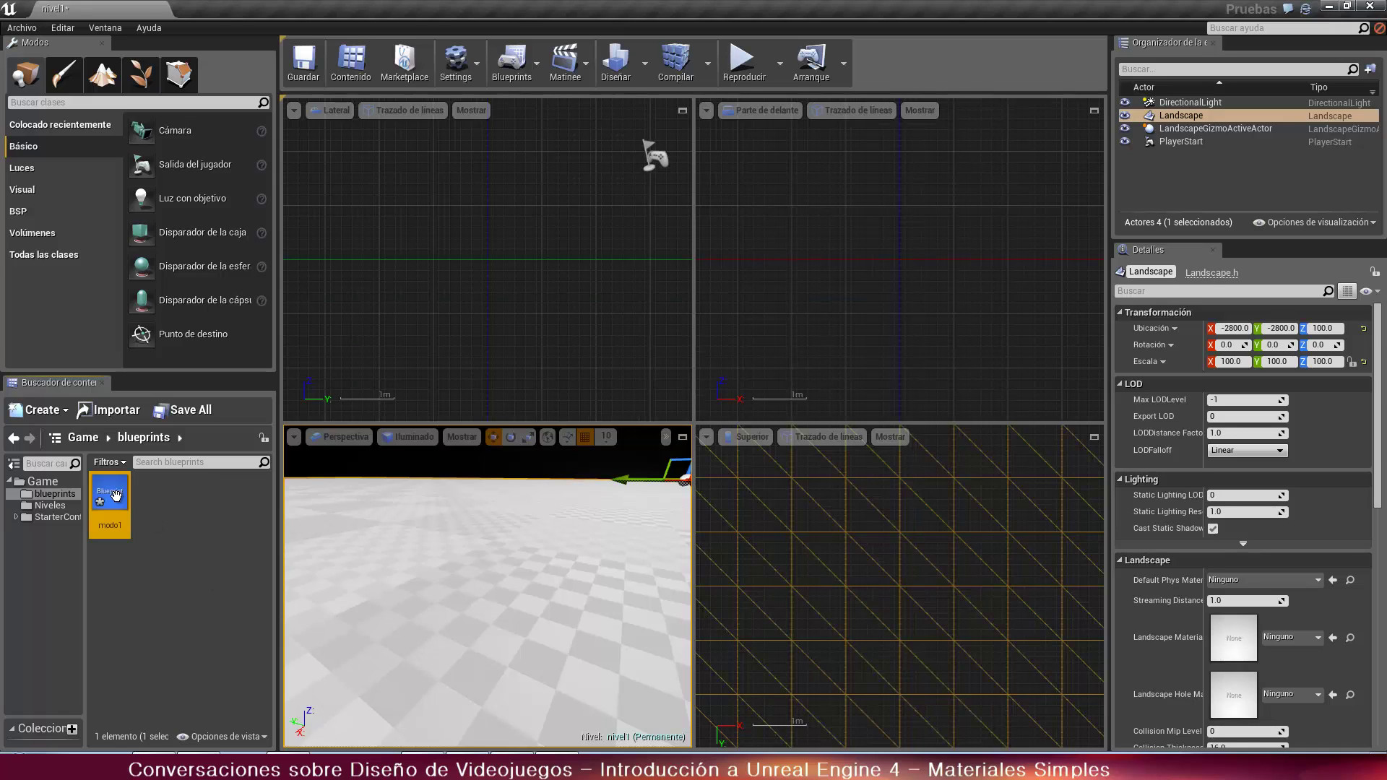
Create a Blueprint with the character (Carácter) parent class in the blueprints folder and name it personaje
right_click(172, 527)
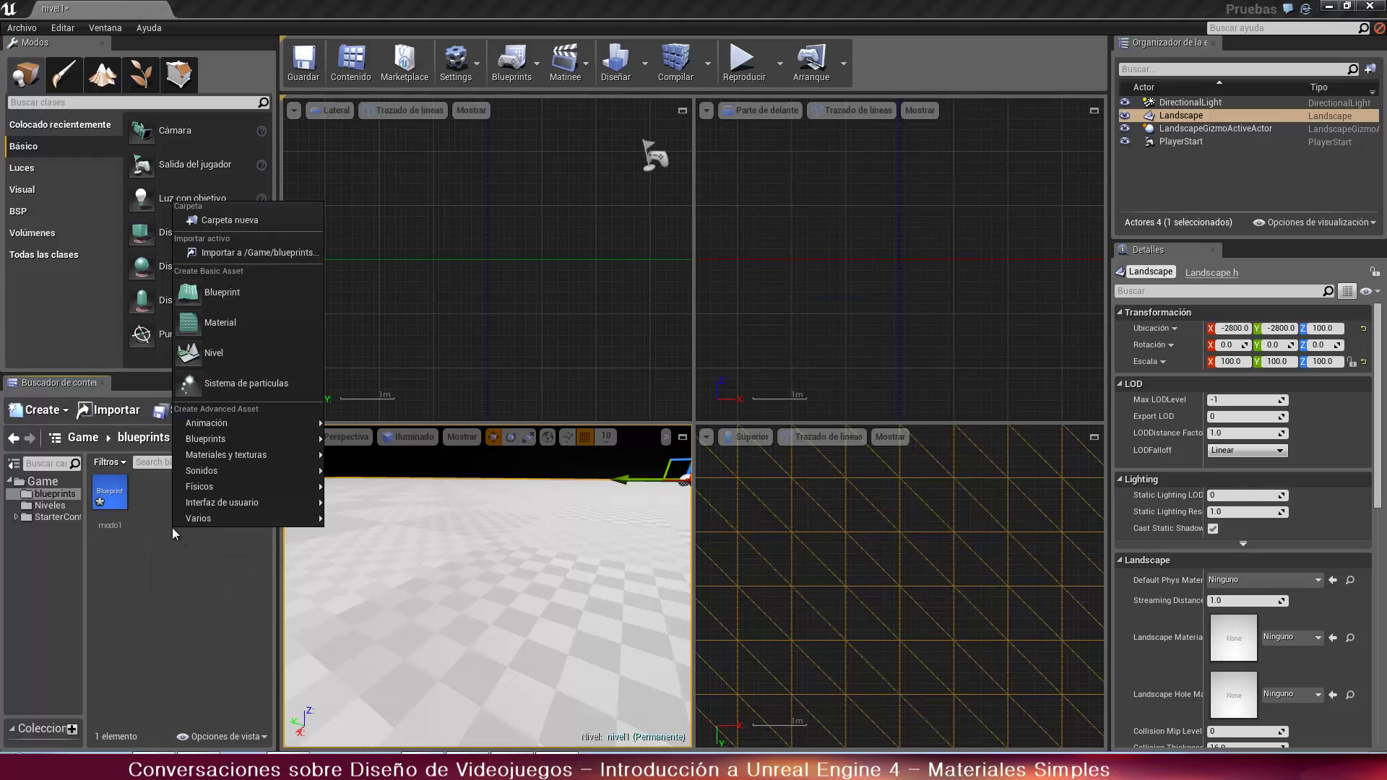
click(230, 292)
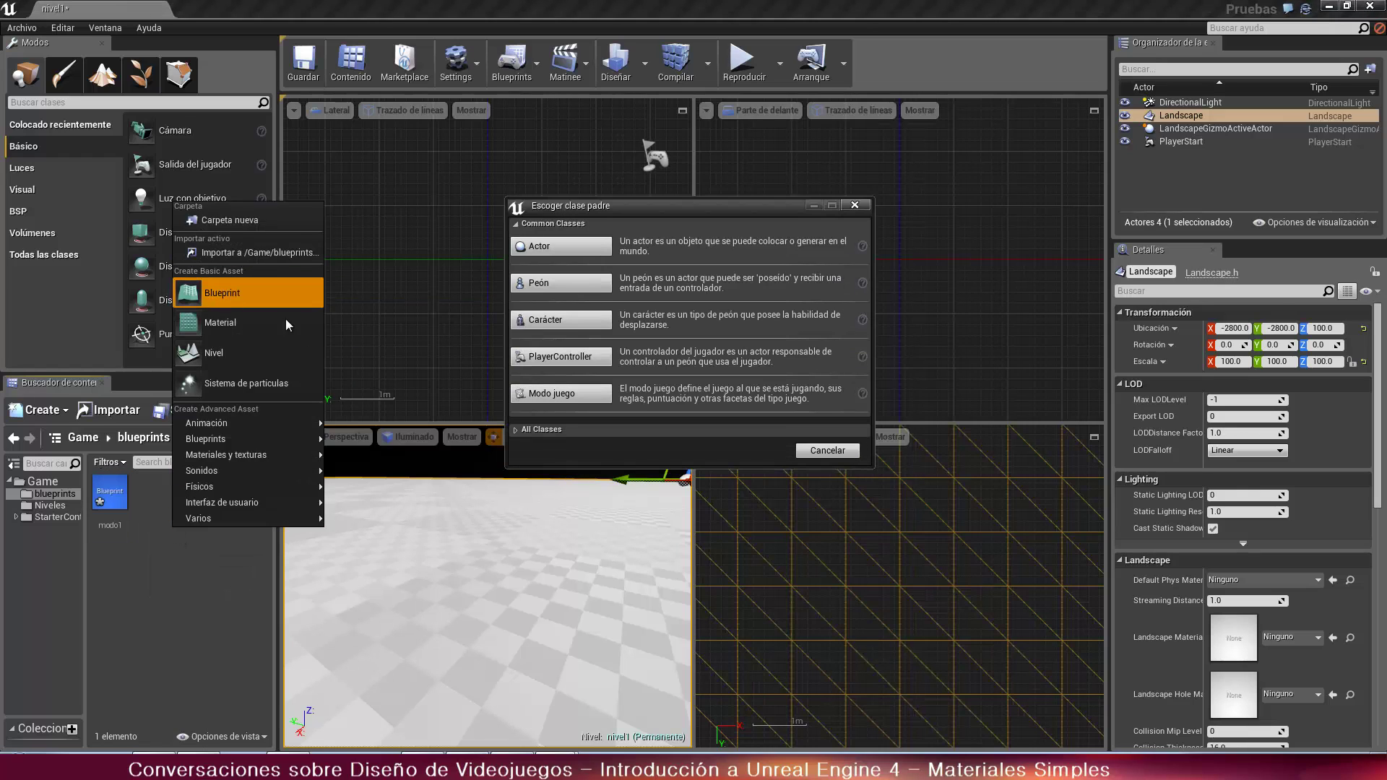
click(557, 320)
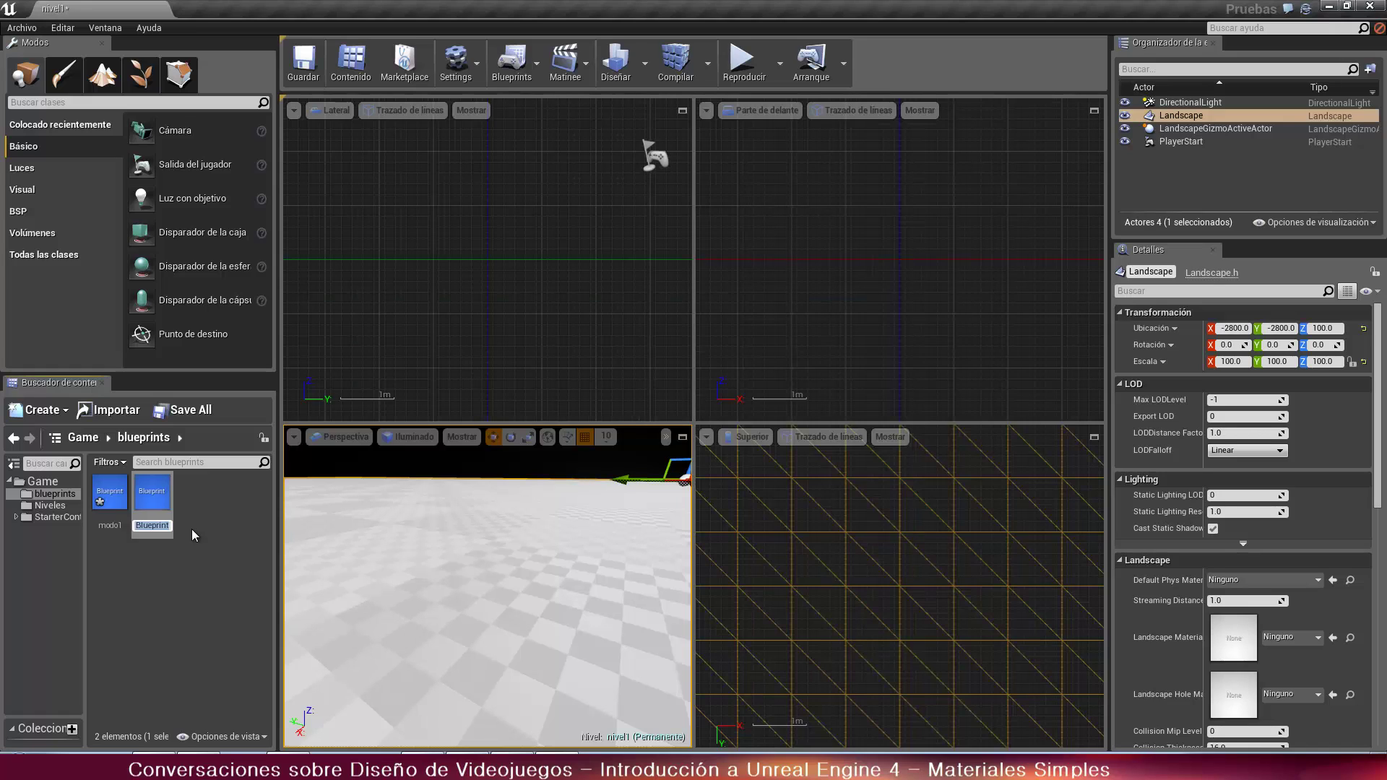
text(Personajede)
key(BackSpace)
key(BackSpace)
key(Return)
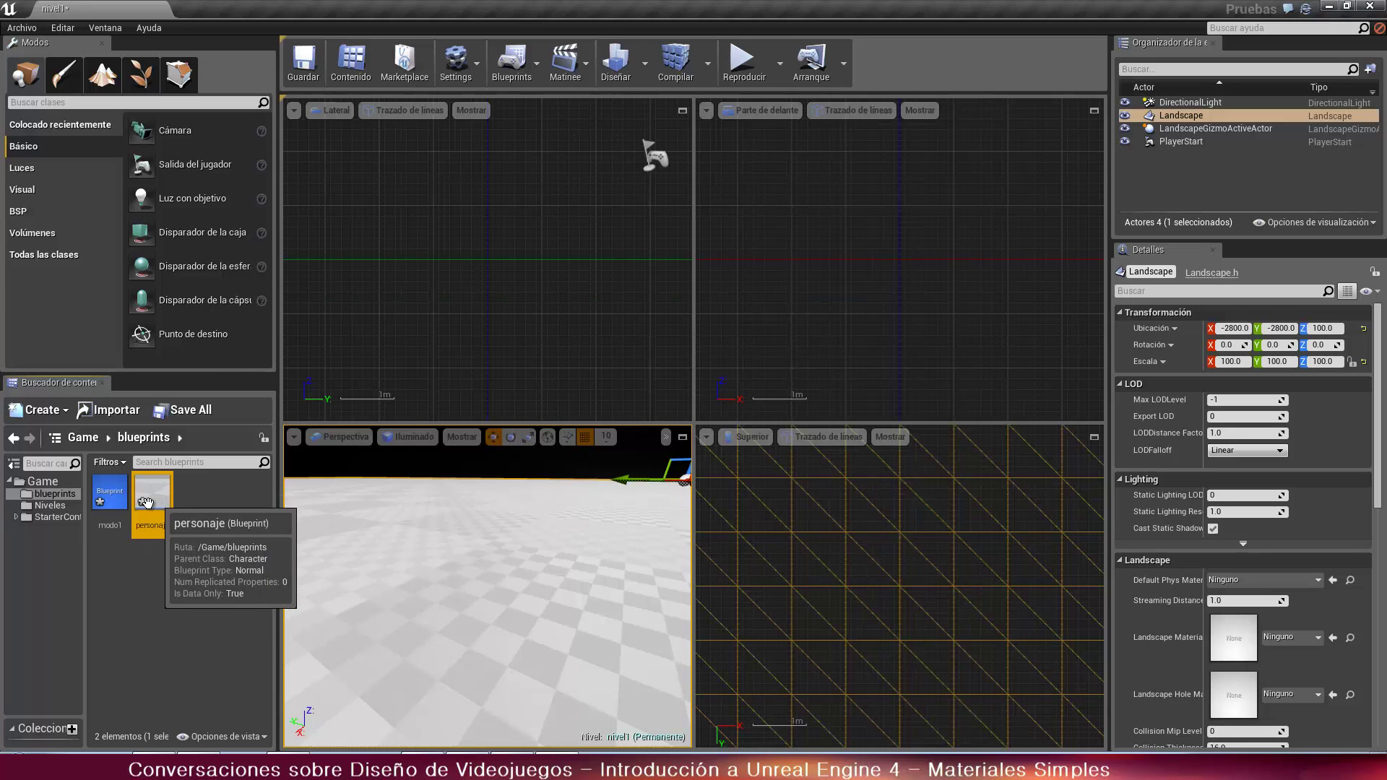
Set the Default Pawn Class of modo1 to personaje, then compile, save and close the blueprint
double_click(116, 500)
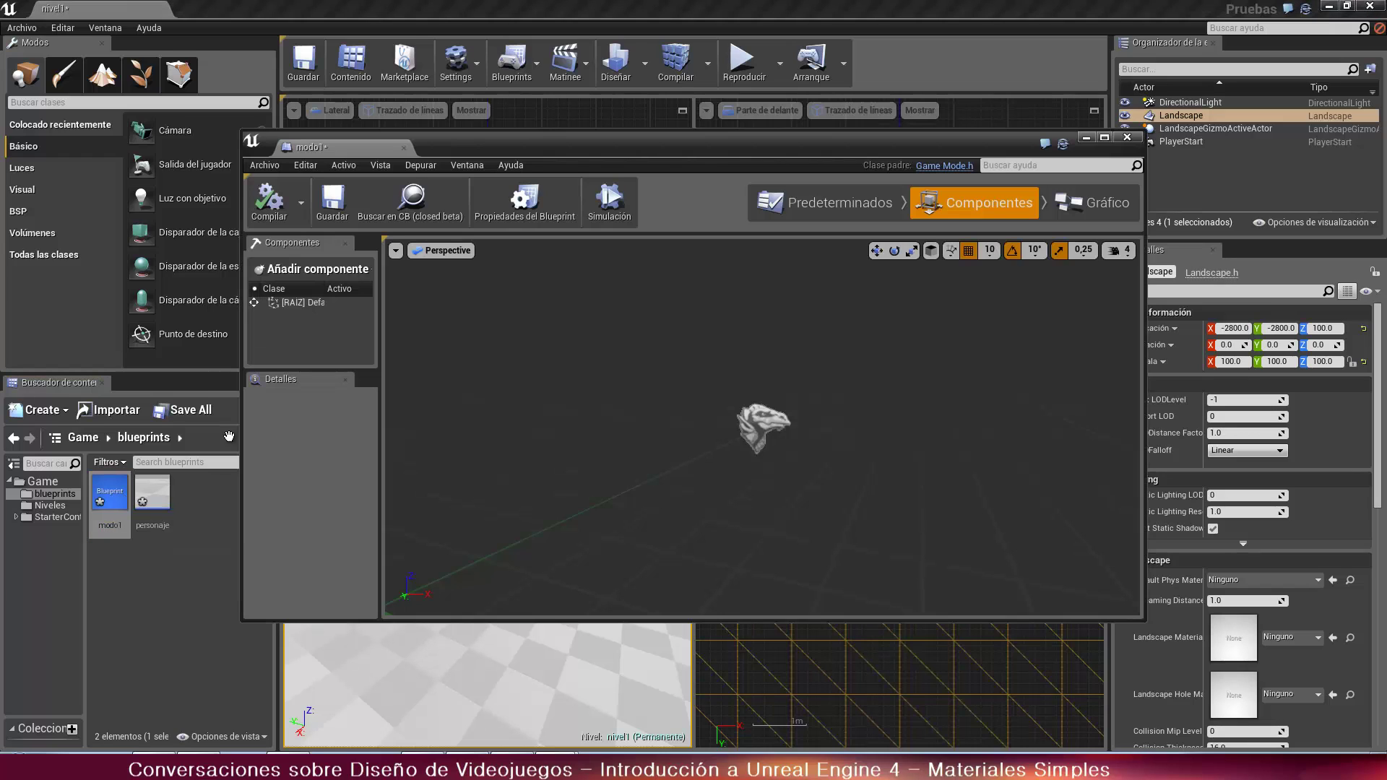
click(839, 202)
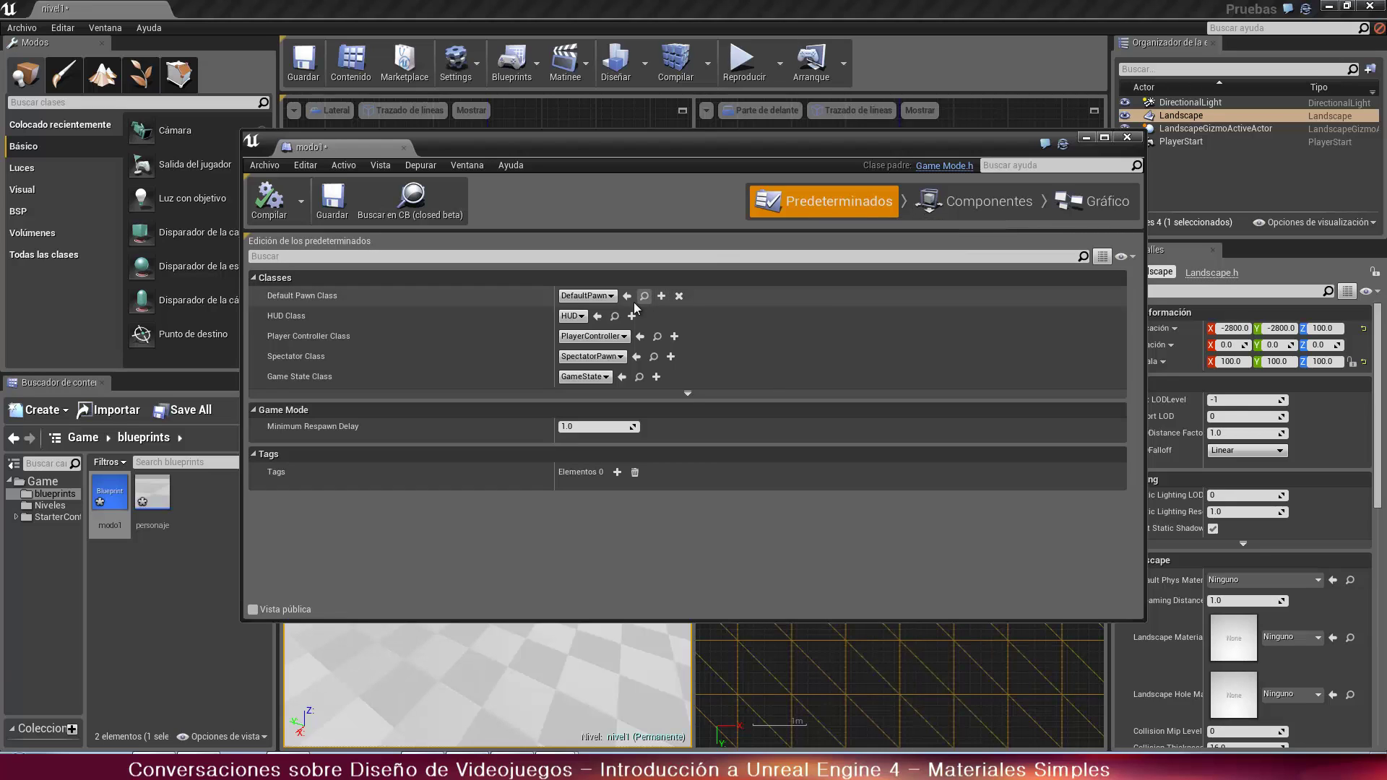
click(605, 297)
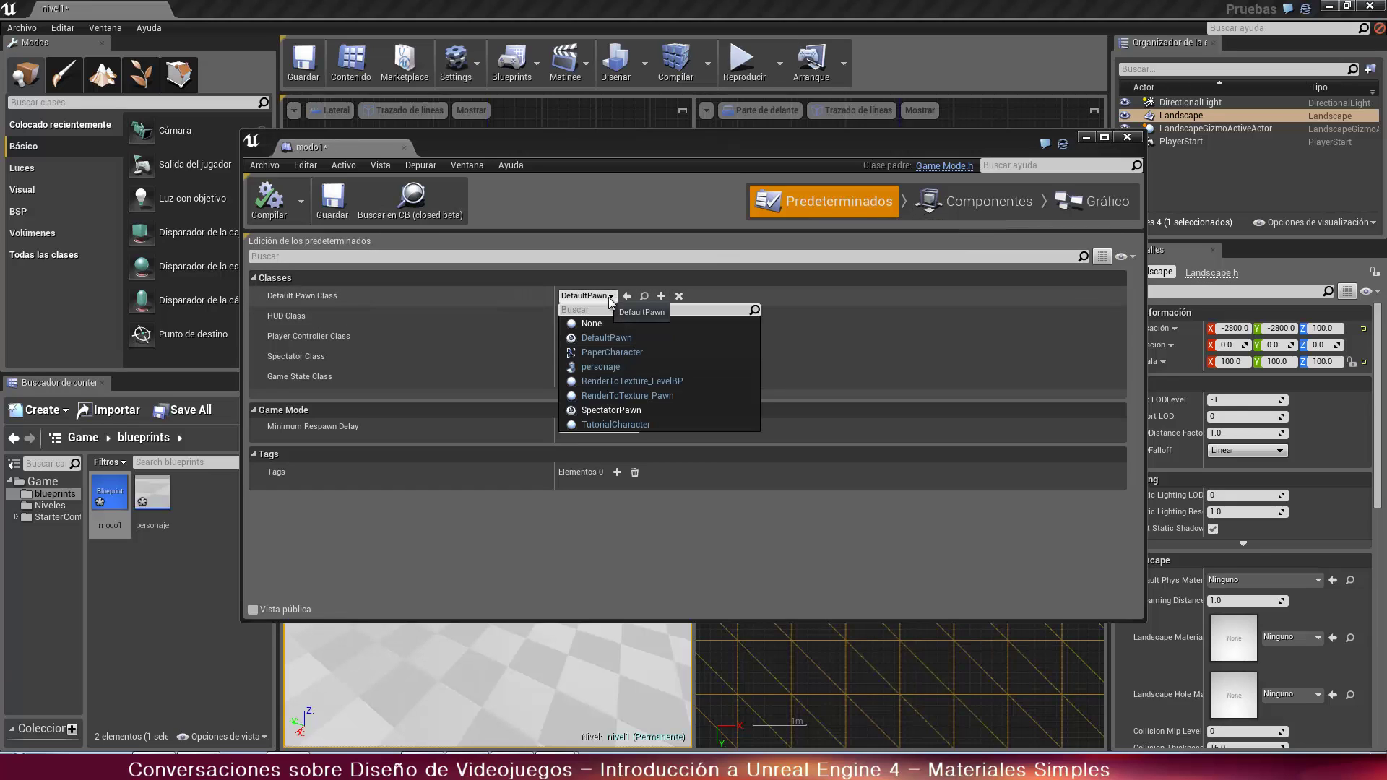
click(597, 367)
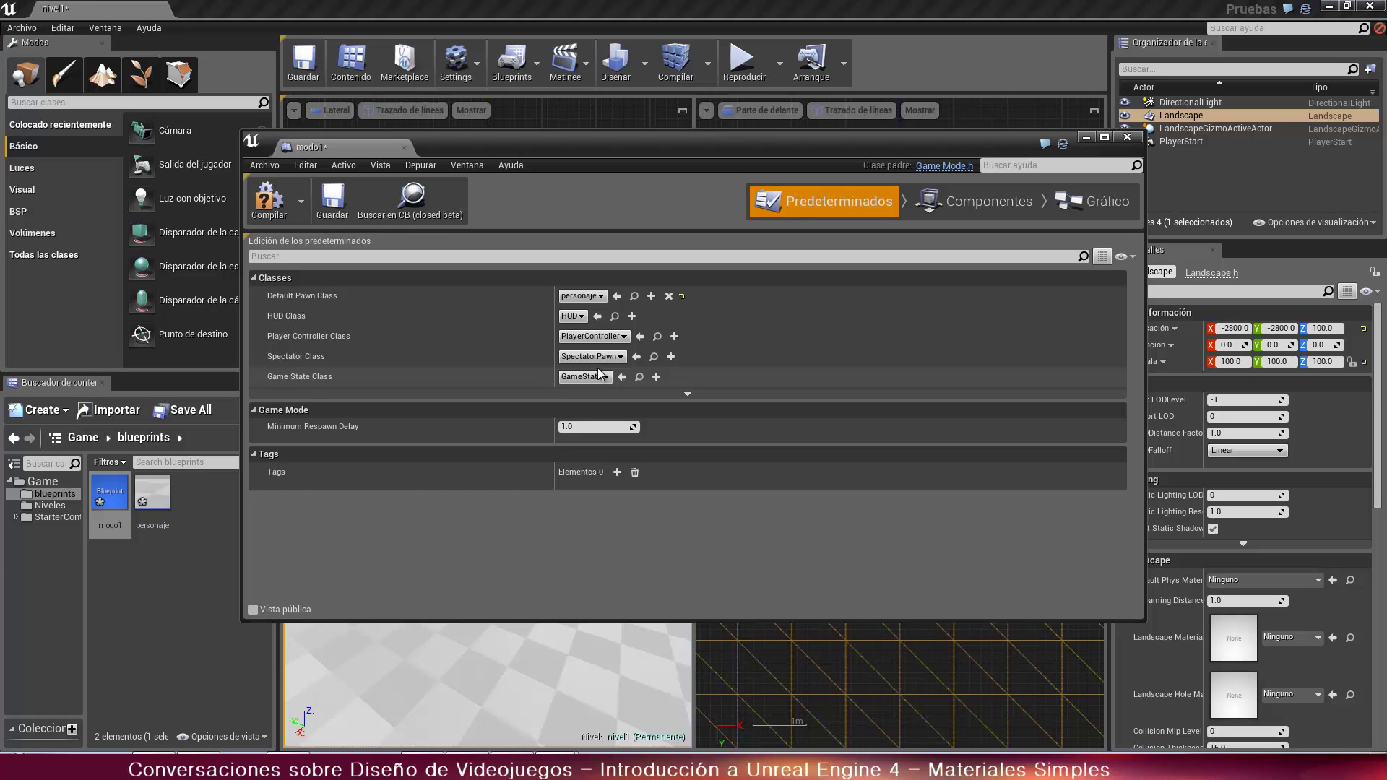
click(602, 296)
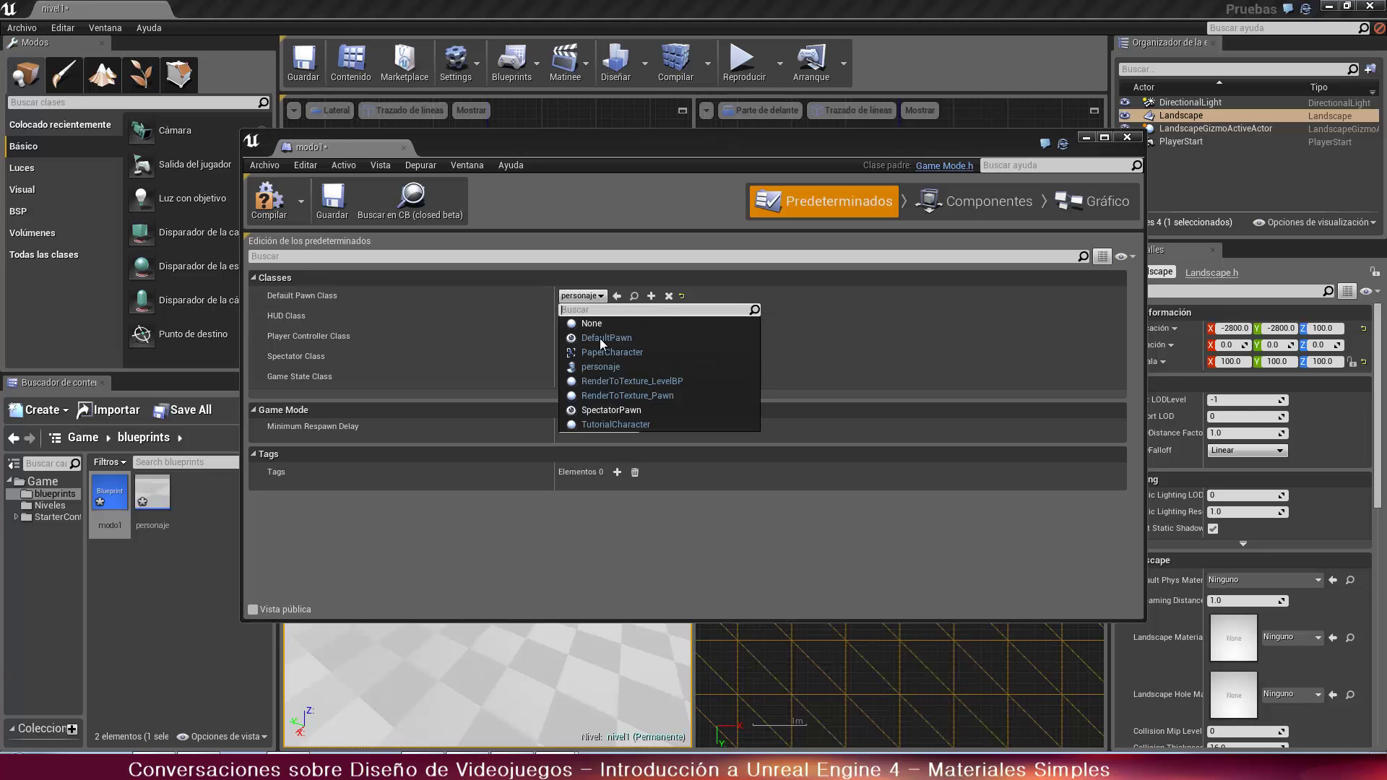
click(601, 369)
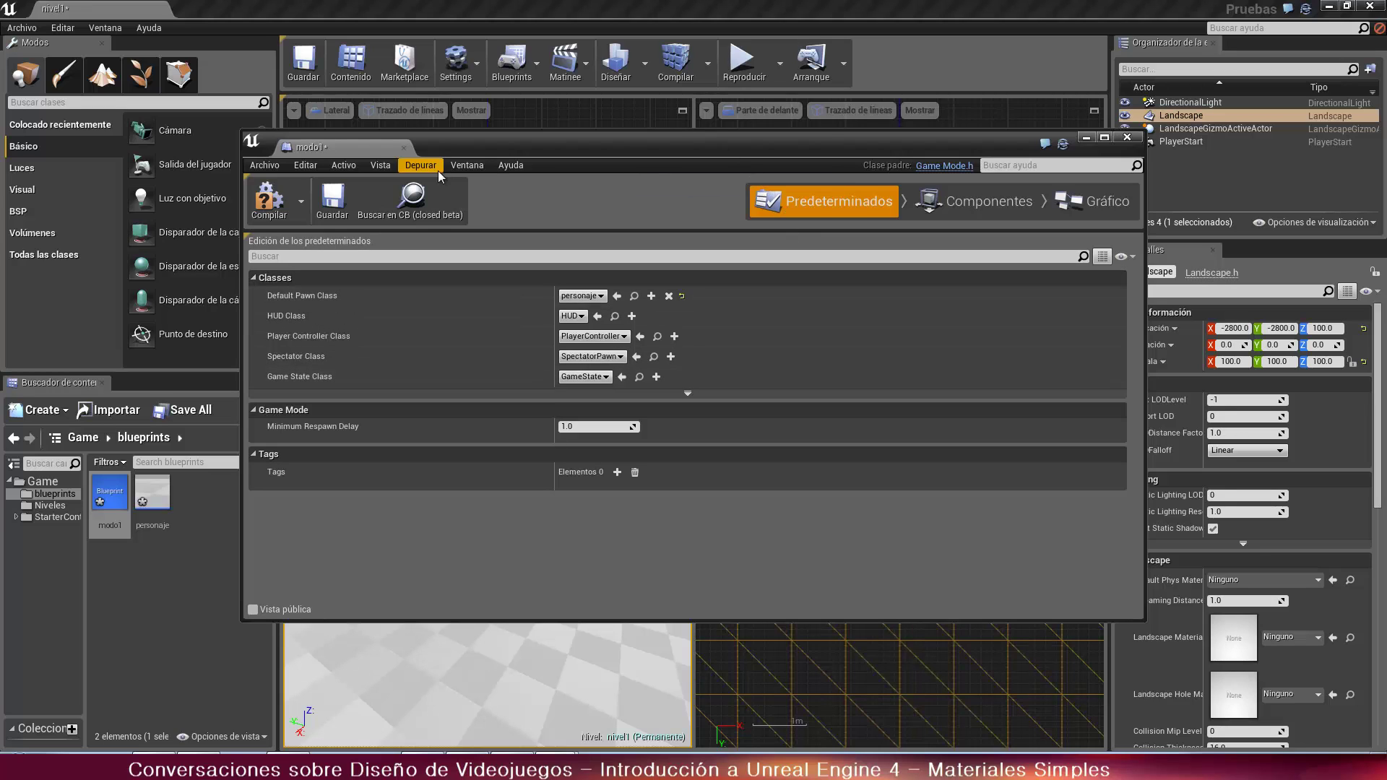
click(279, 203)
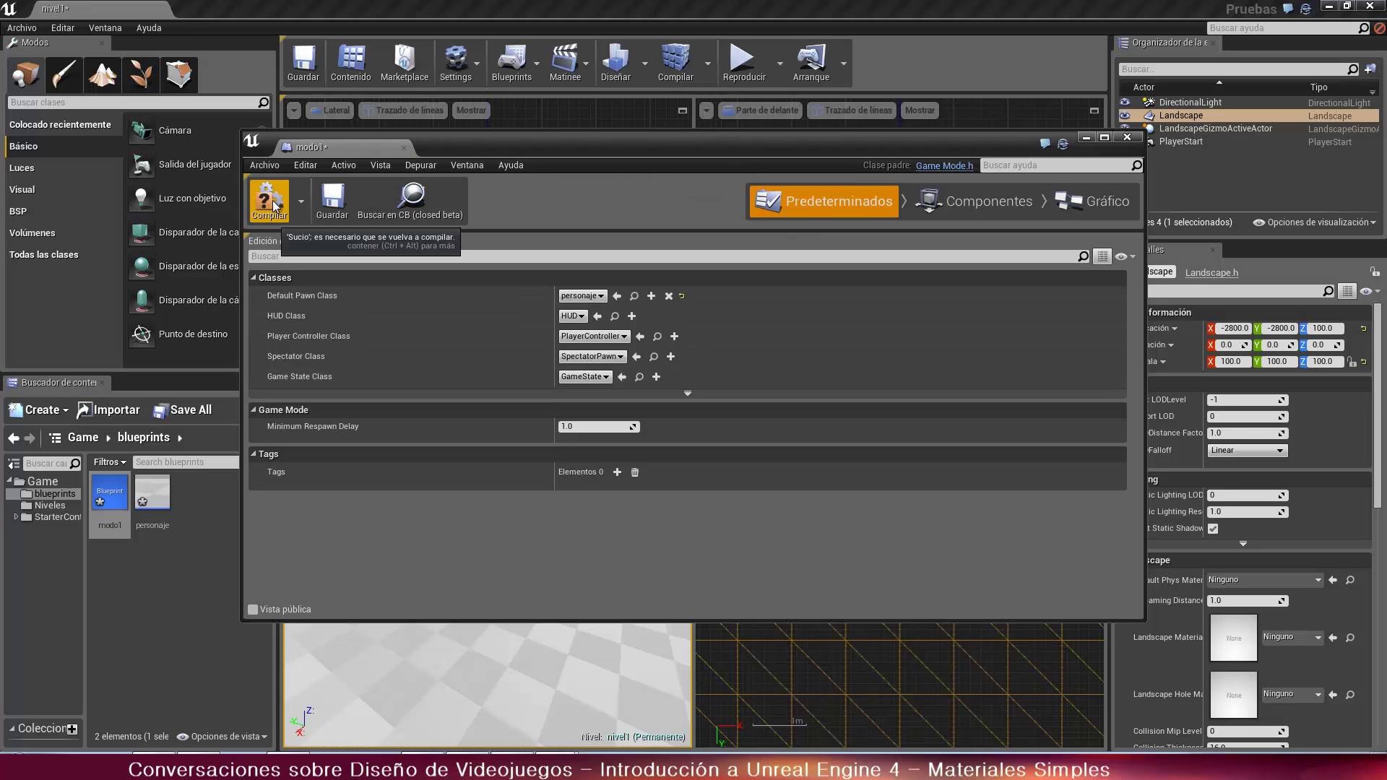
click(333, 199)
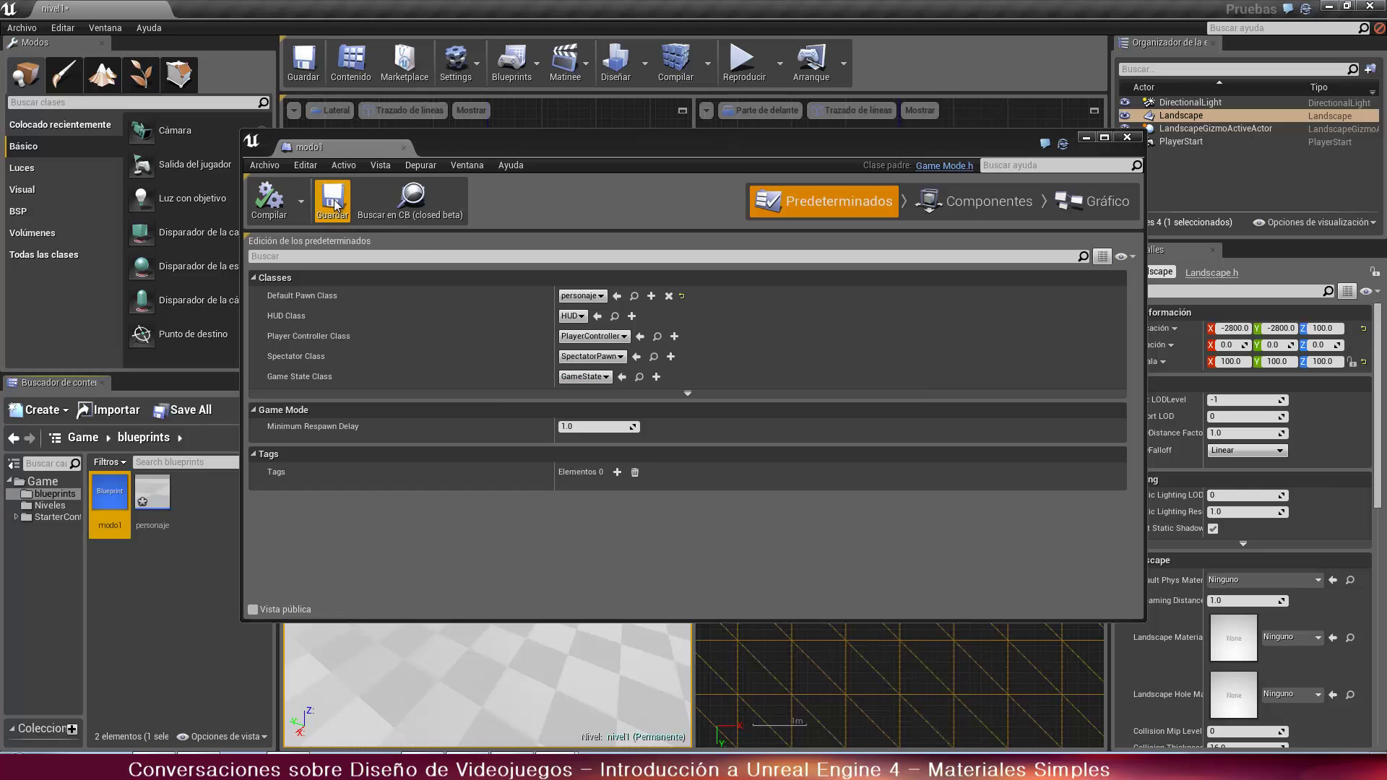
click(403, 147)
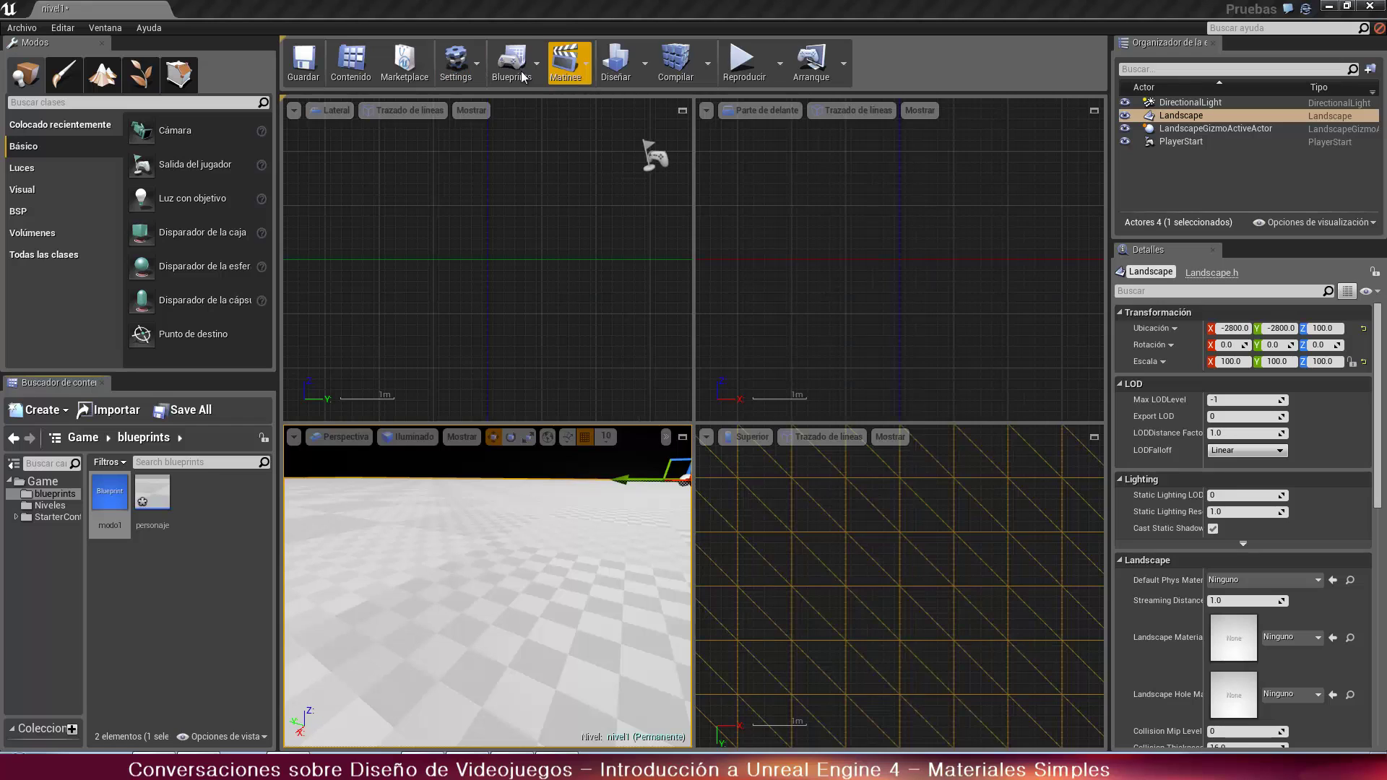
Set the level's GameMode Override to modo1 in the world settings and briefly play-test the level
click(466, 77)
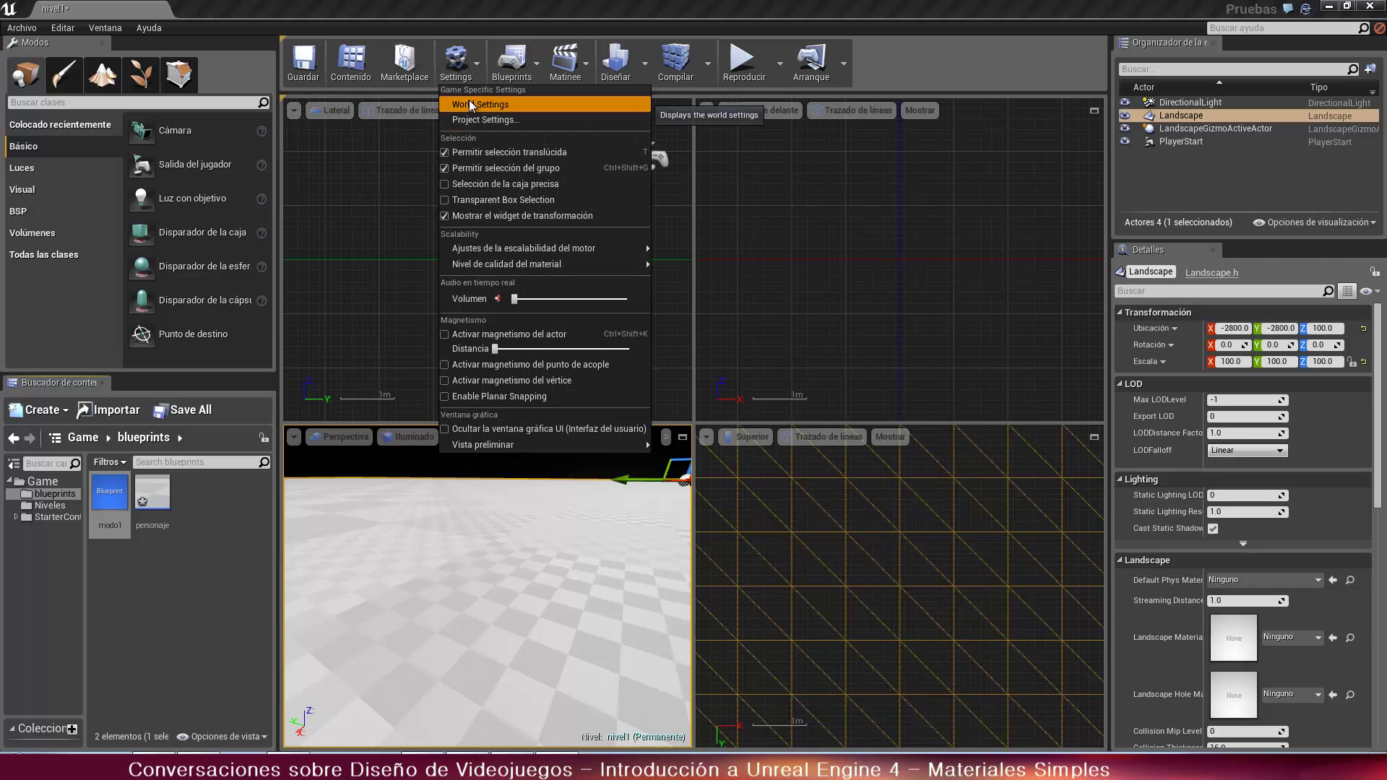
click(481, 103)
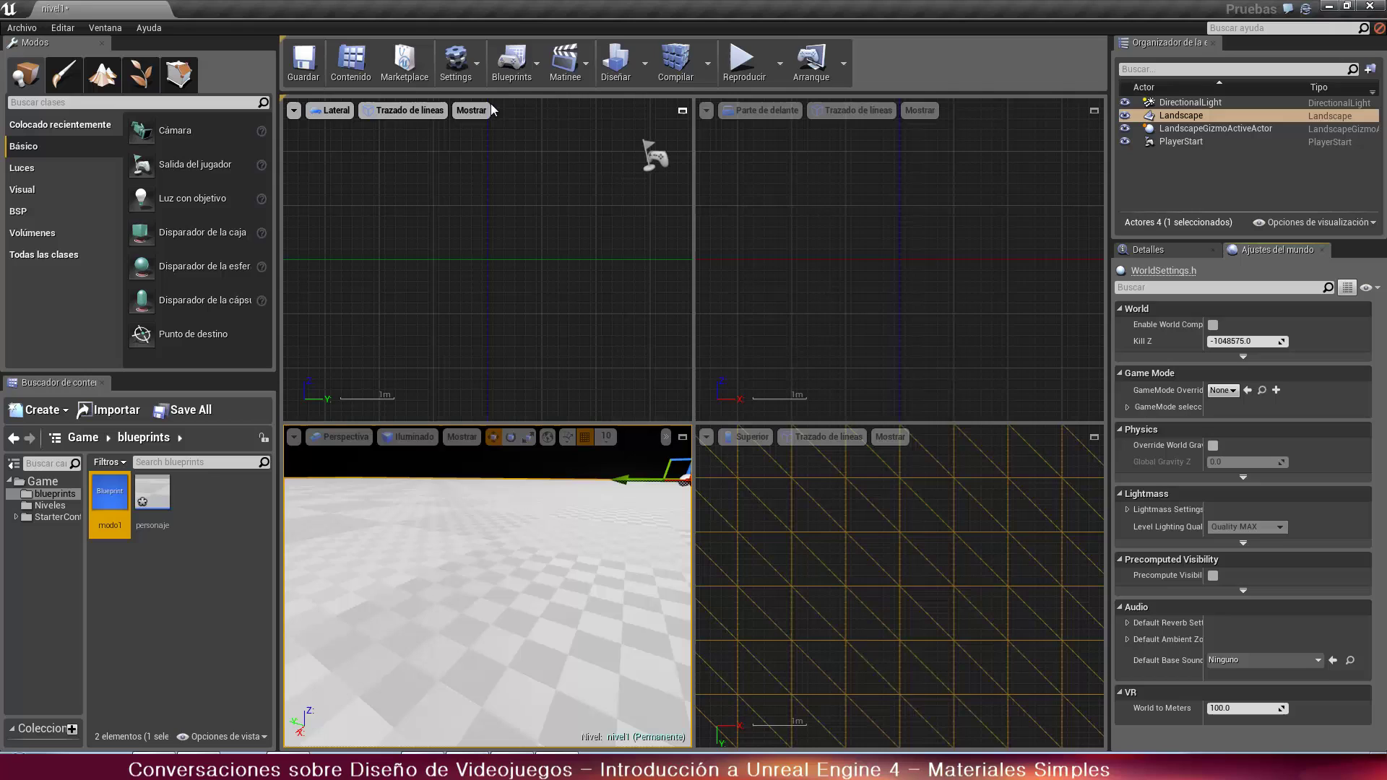
click(1223, 390)
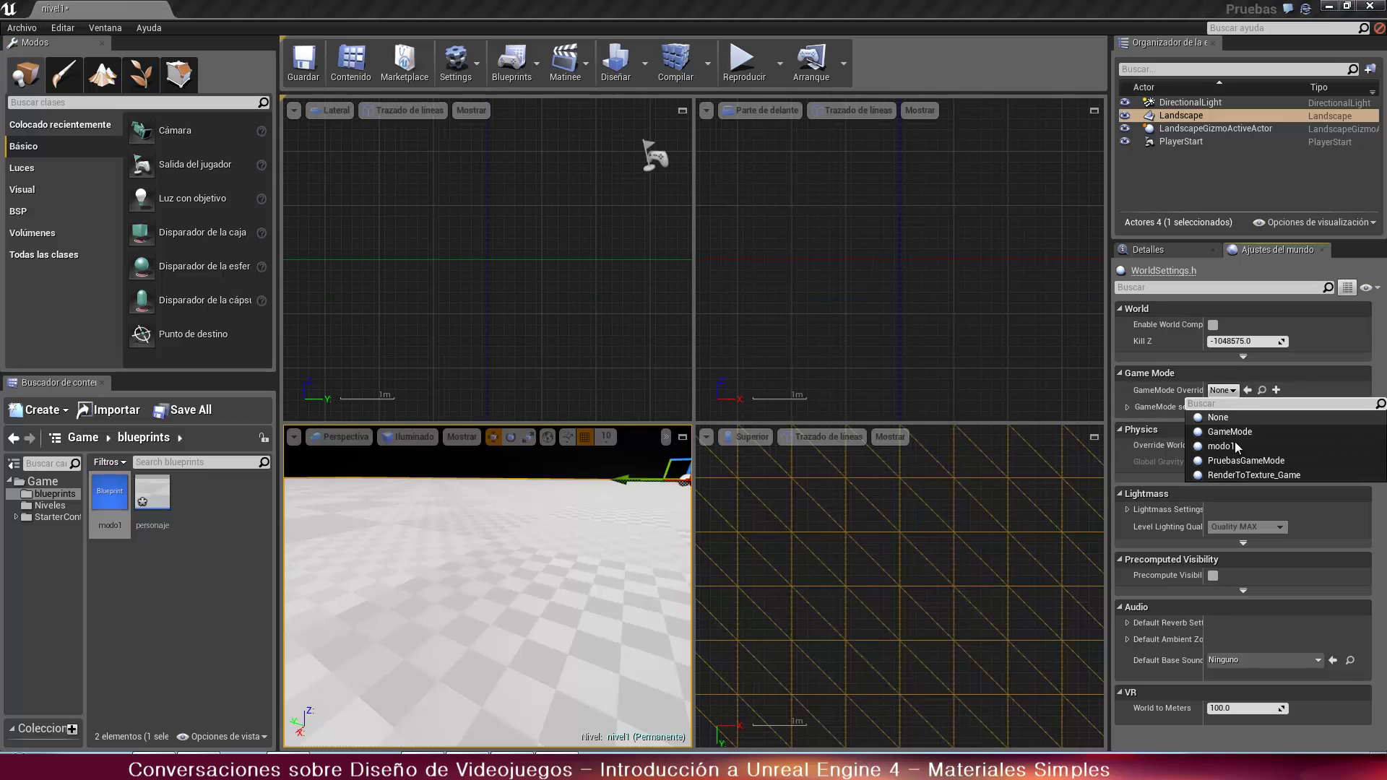
click(1222, 447)
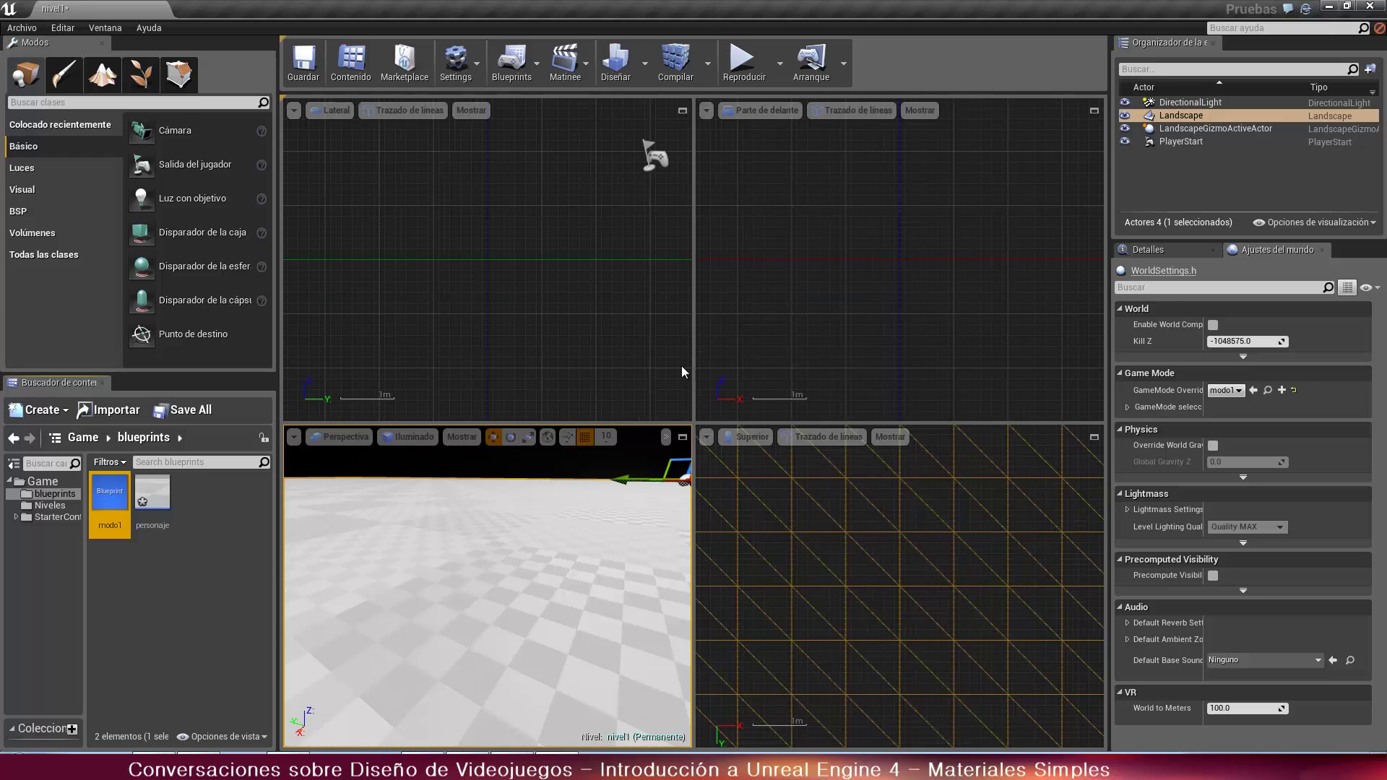
click(743, 63)
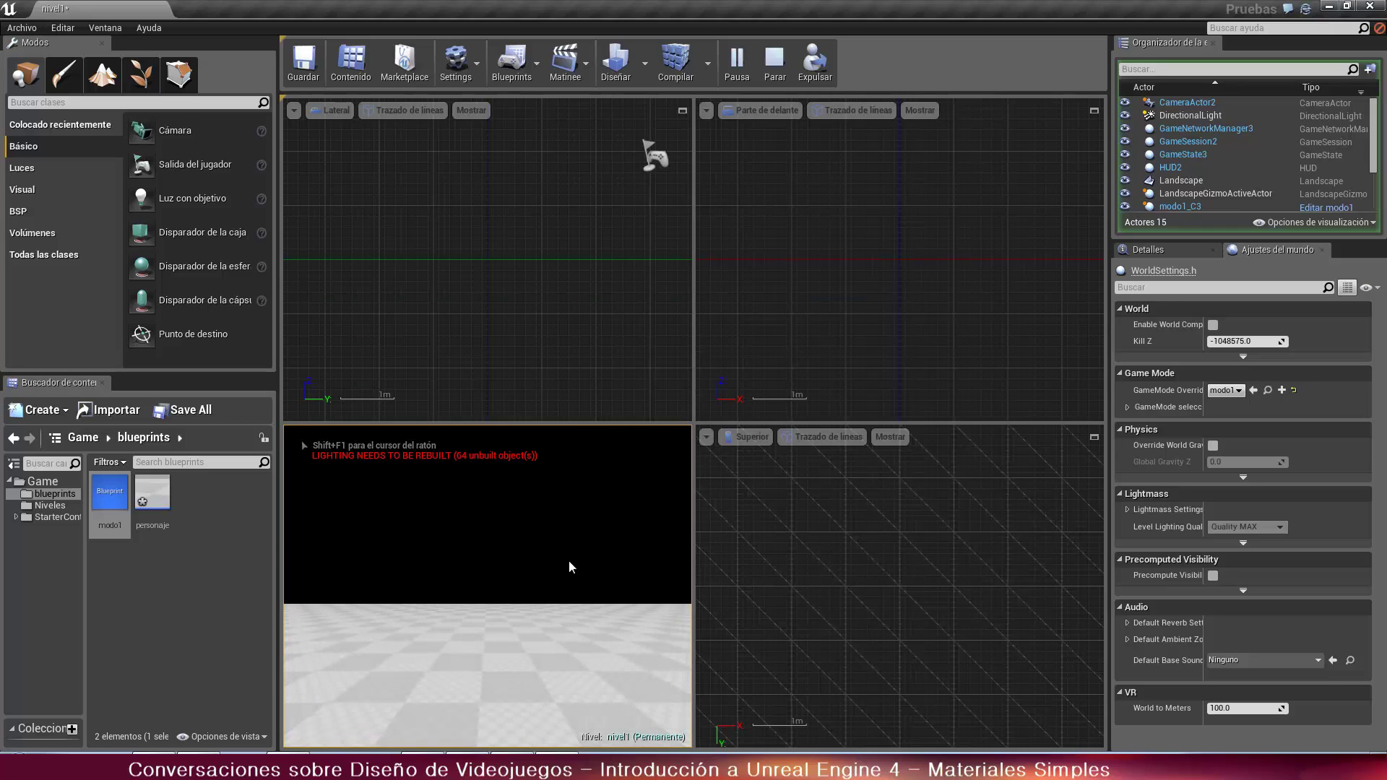
key(Escape)
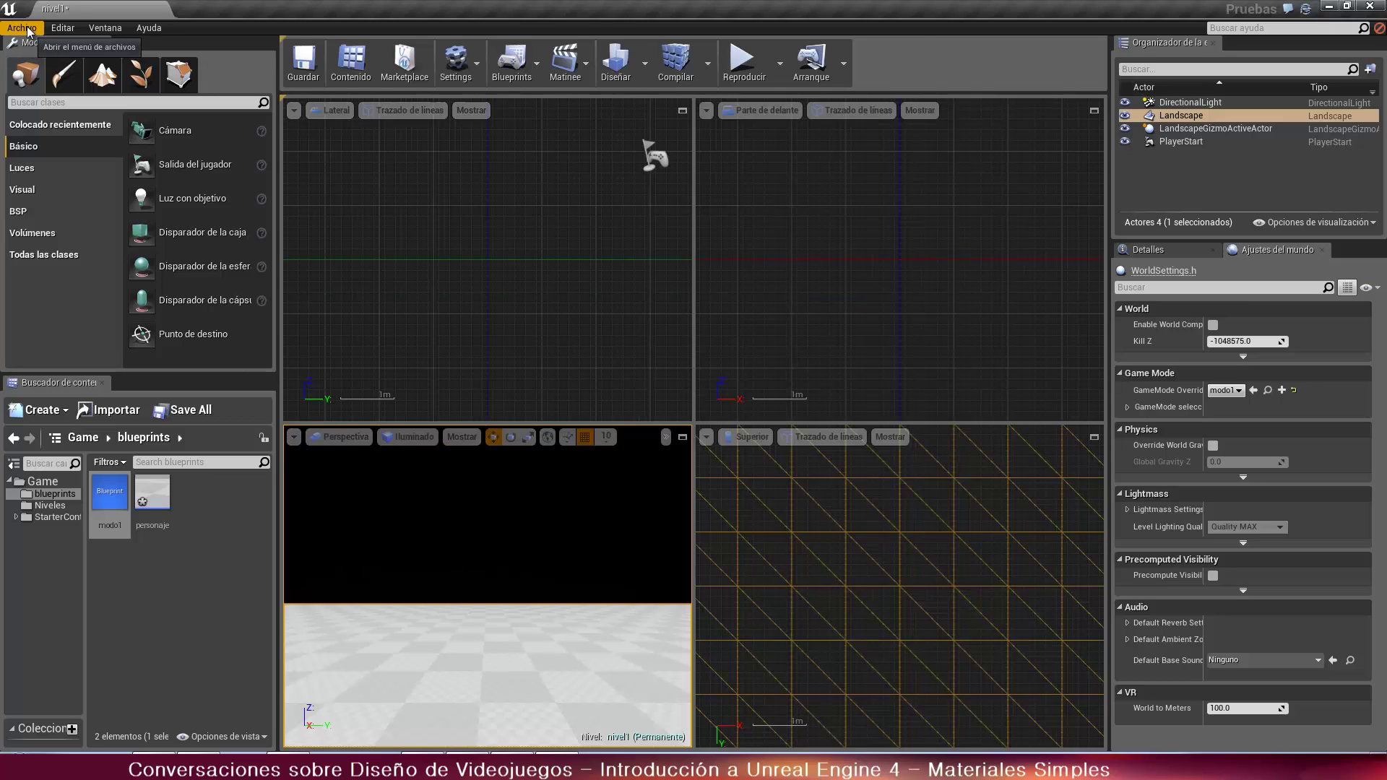
Open the engine's input (Entrada) page in the project settings and move the settings window aside
click(63, 27)
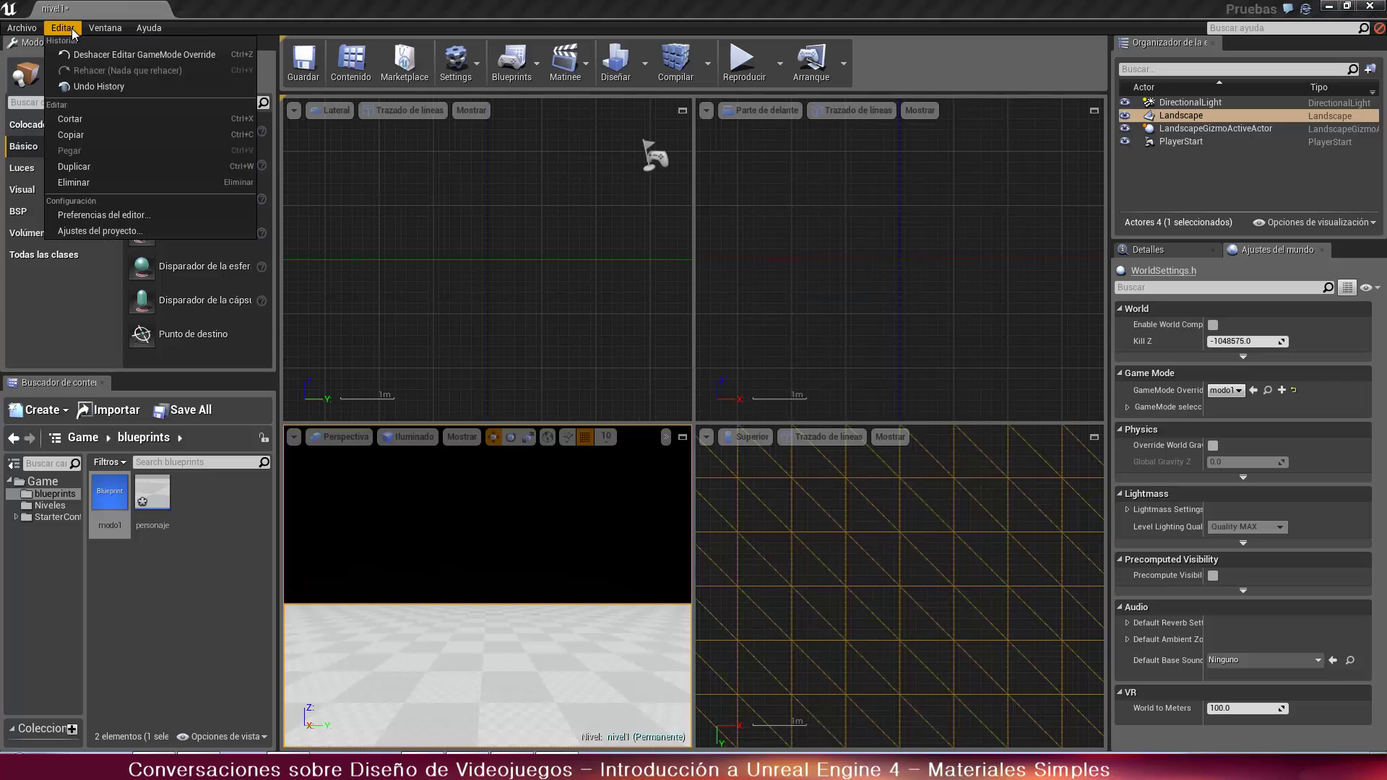
click(85, 231)
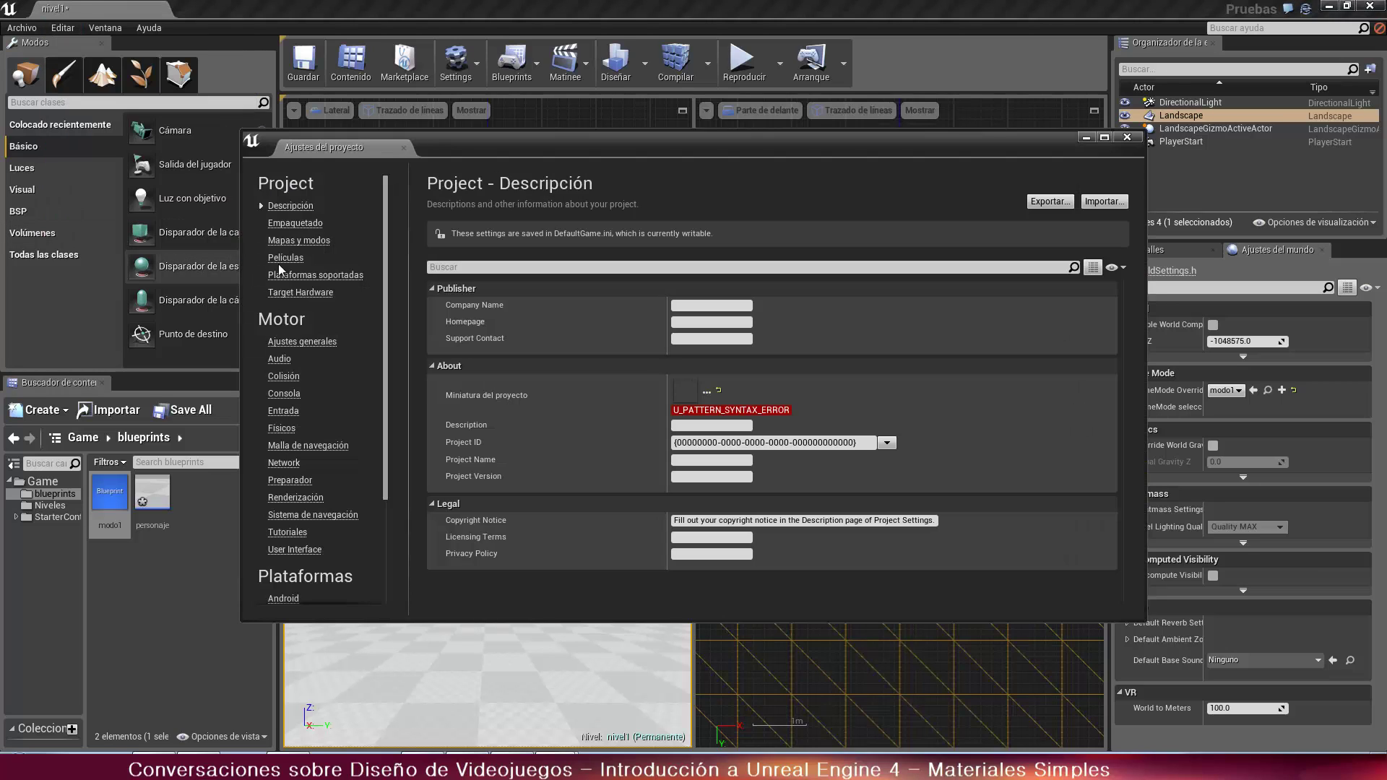
click(283, 412)
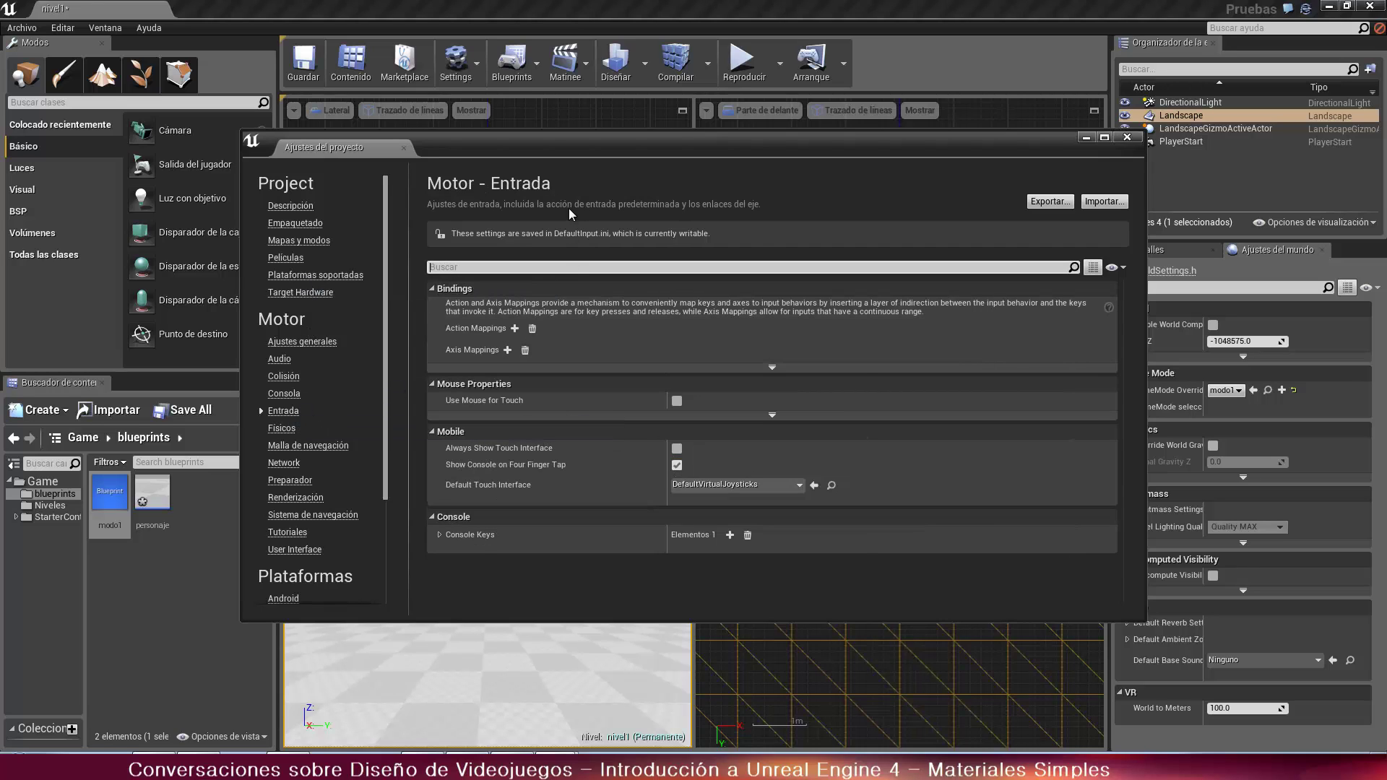
drag(552, 146, 353, 76)
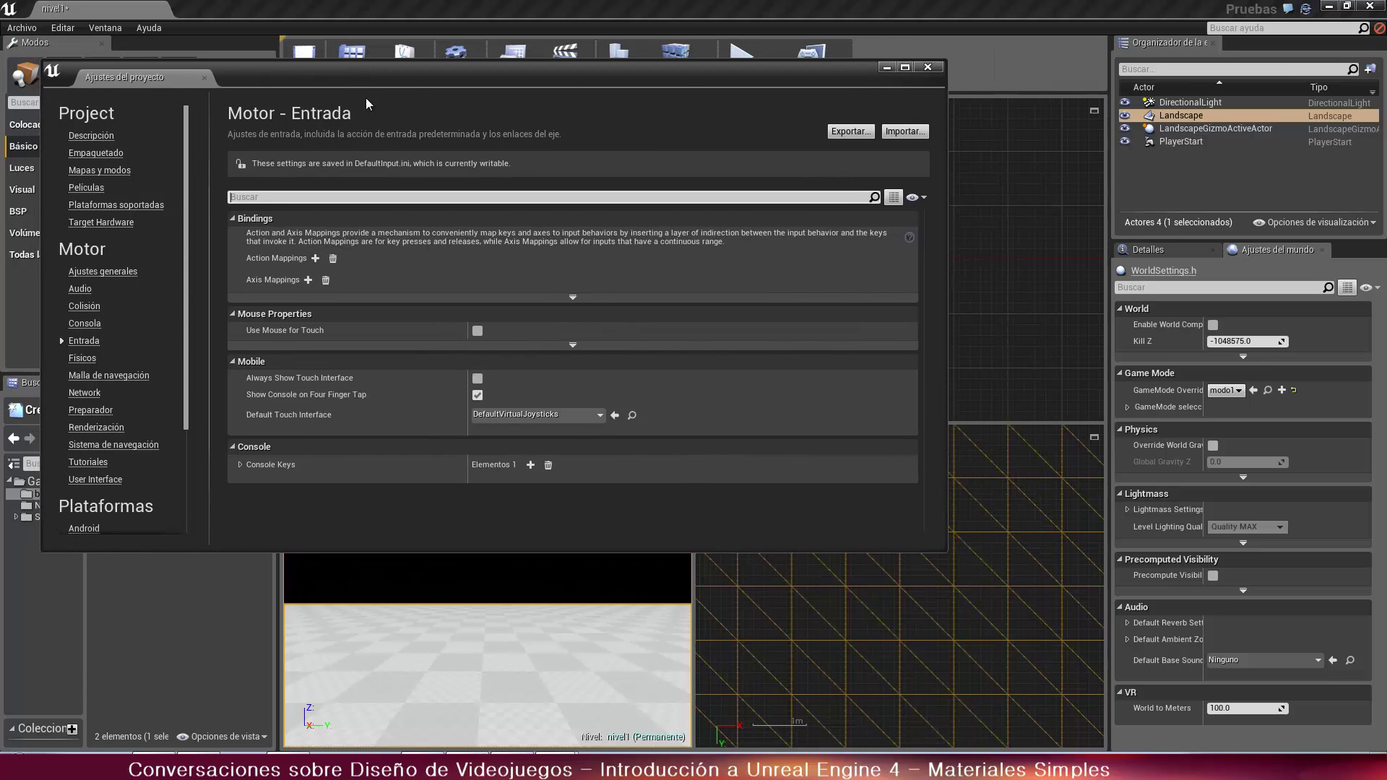
Add an action mapping to the input bindings and name it Saltar
click(318, 262)
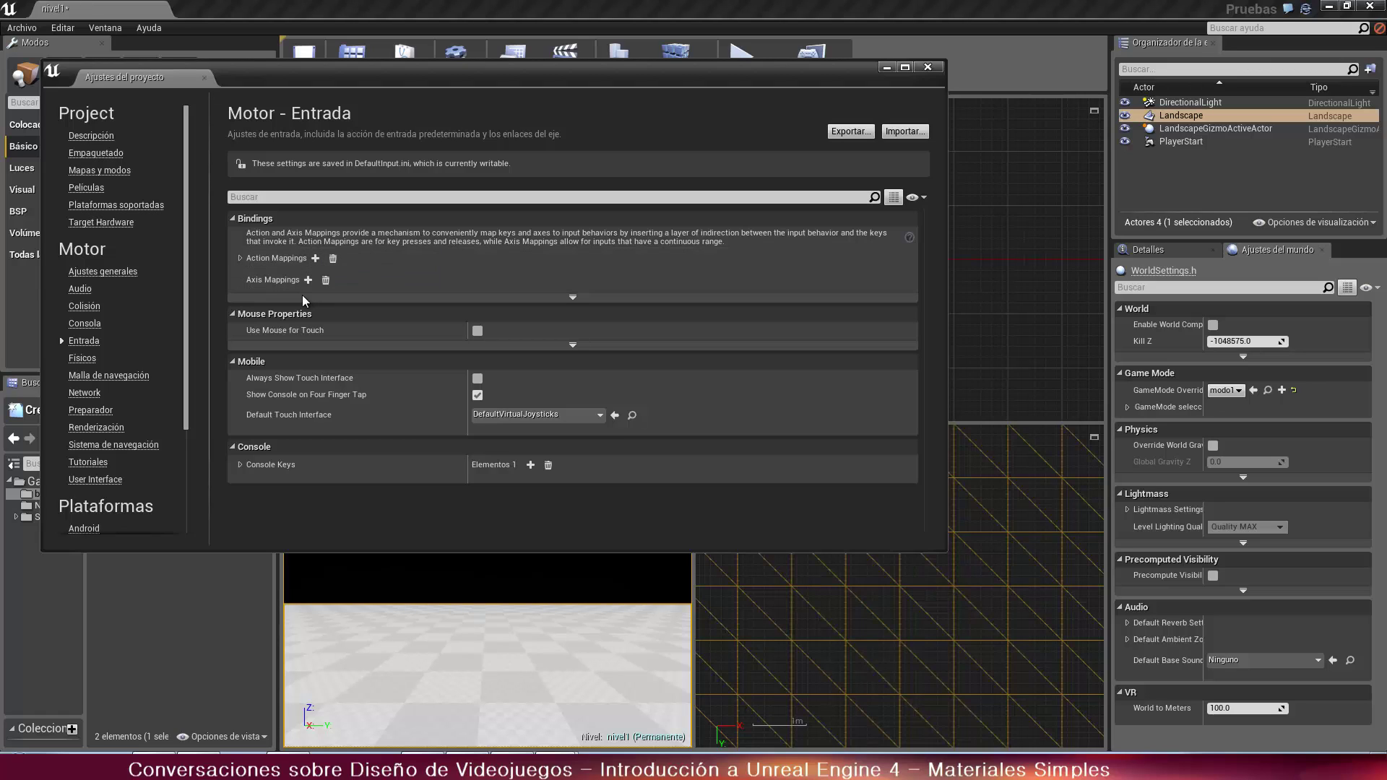
click(239, 259)
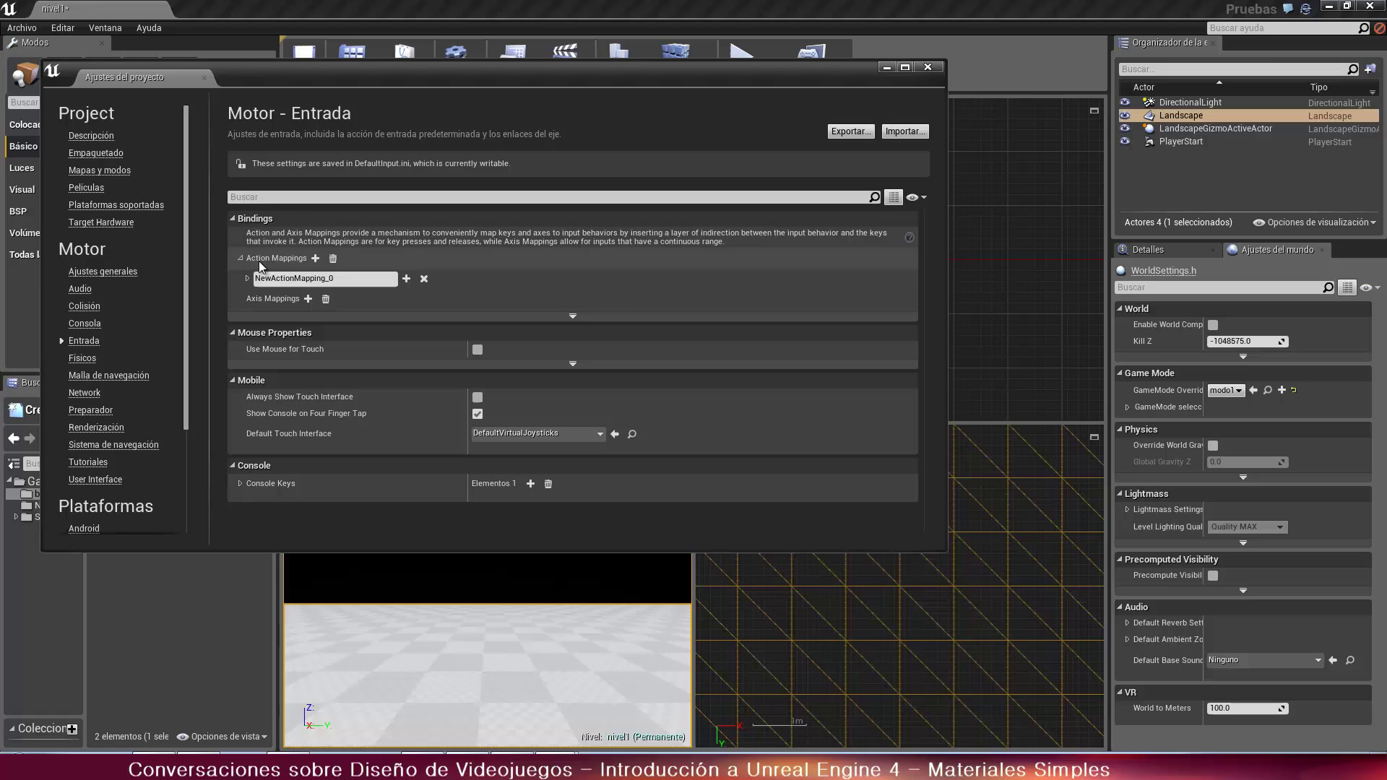
click(328, 278)
double_click(328, 277)
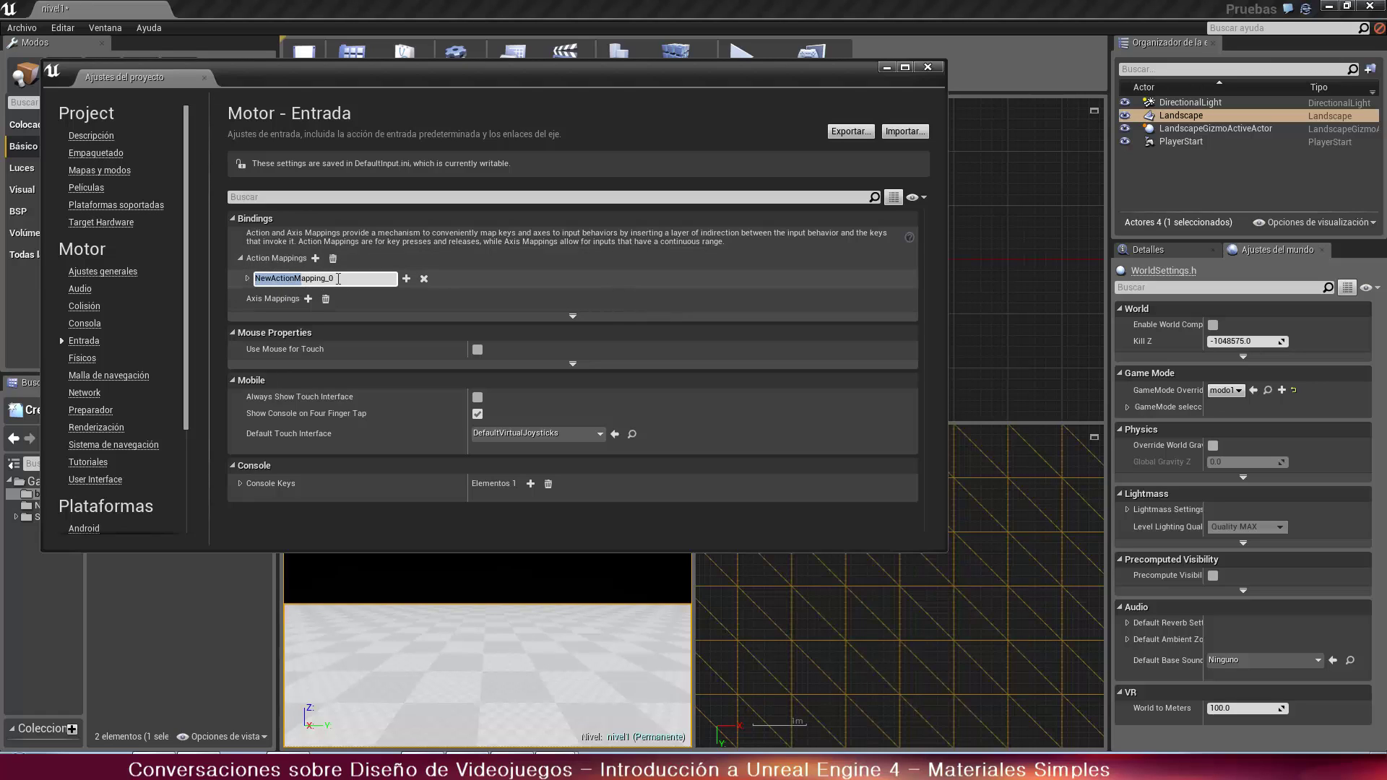
drag(340, 276, 234, 276)
text(J)
text(altar)
Bind the Saltar action mapping to the keyboard's space bar (Barra de espacio)
click(233, 277)
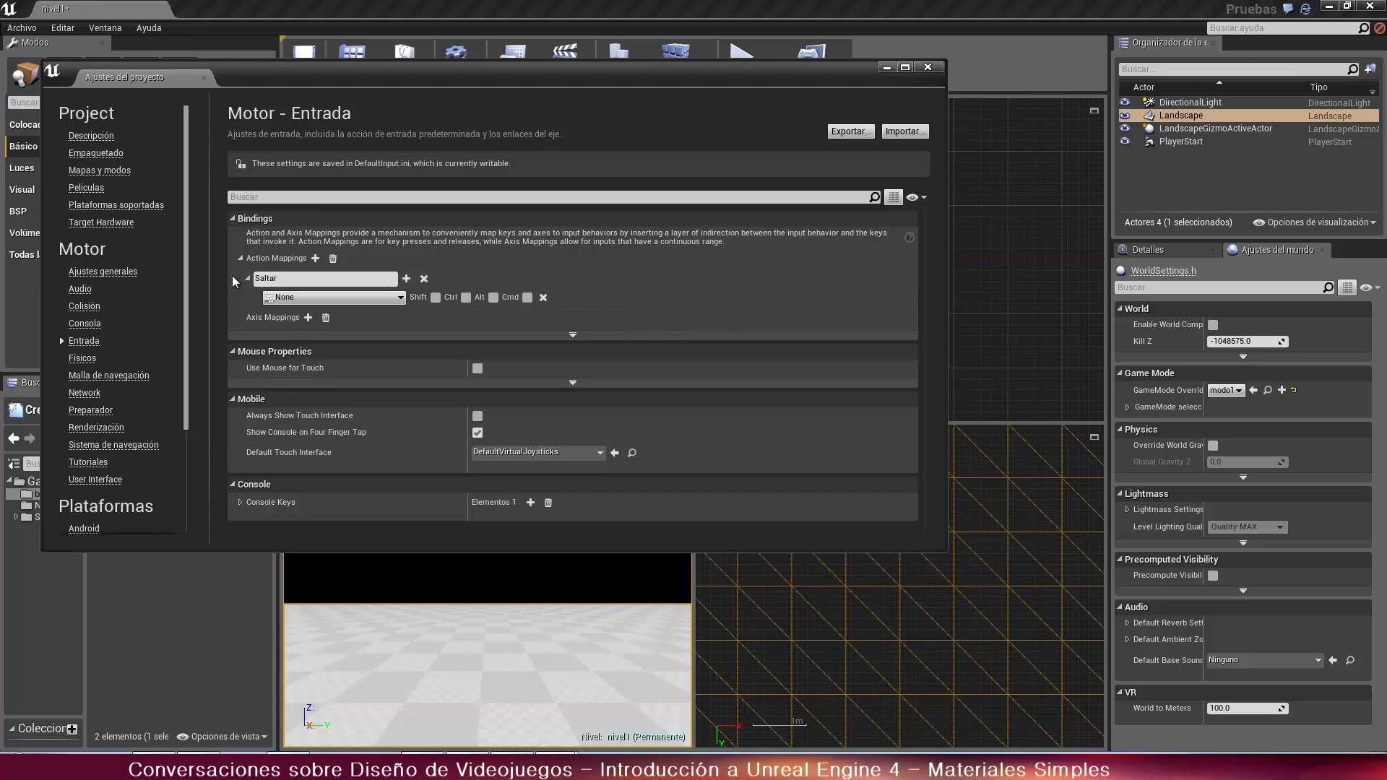
click(369, 300)
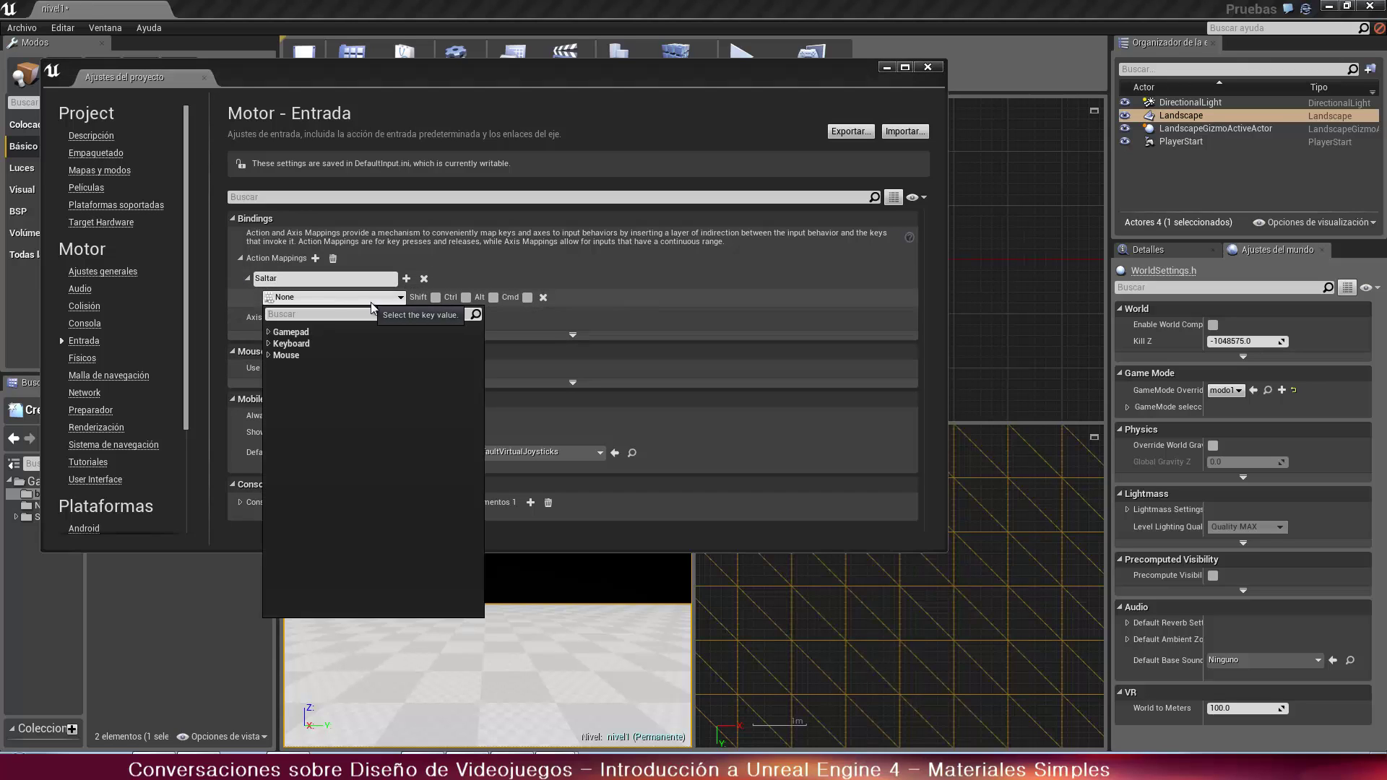
click(292, 344)
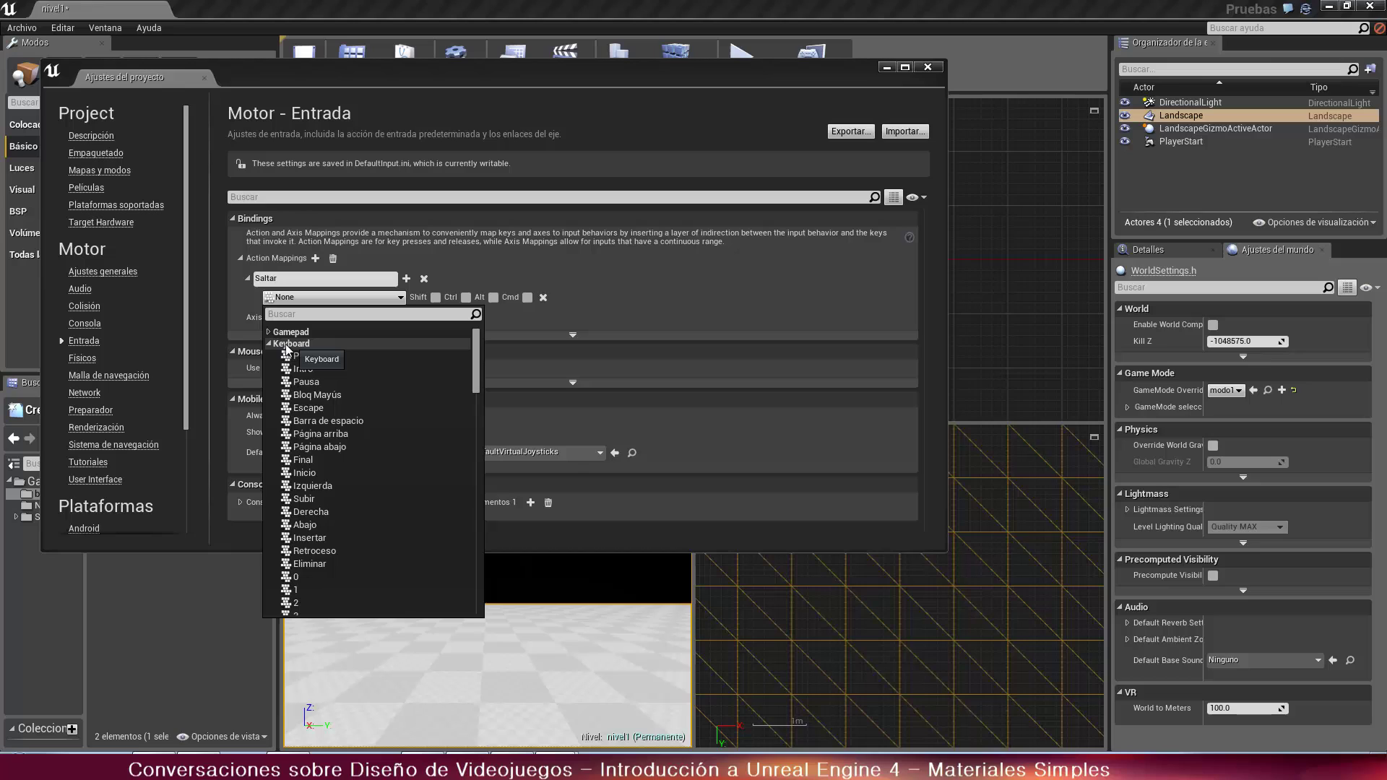
click(340, 420)
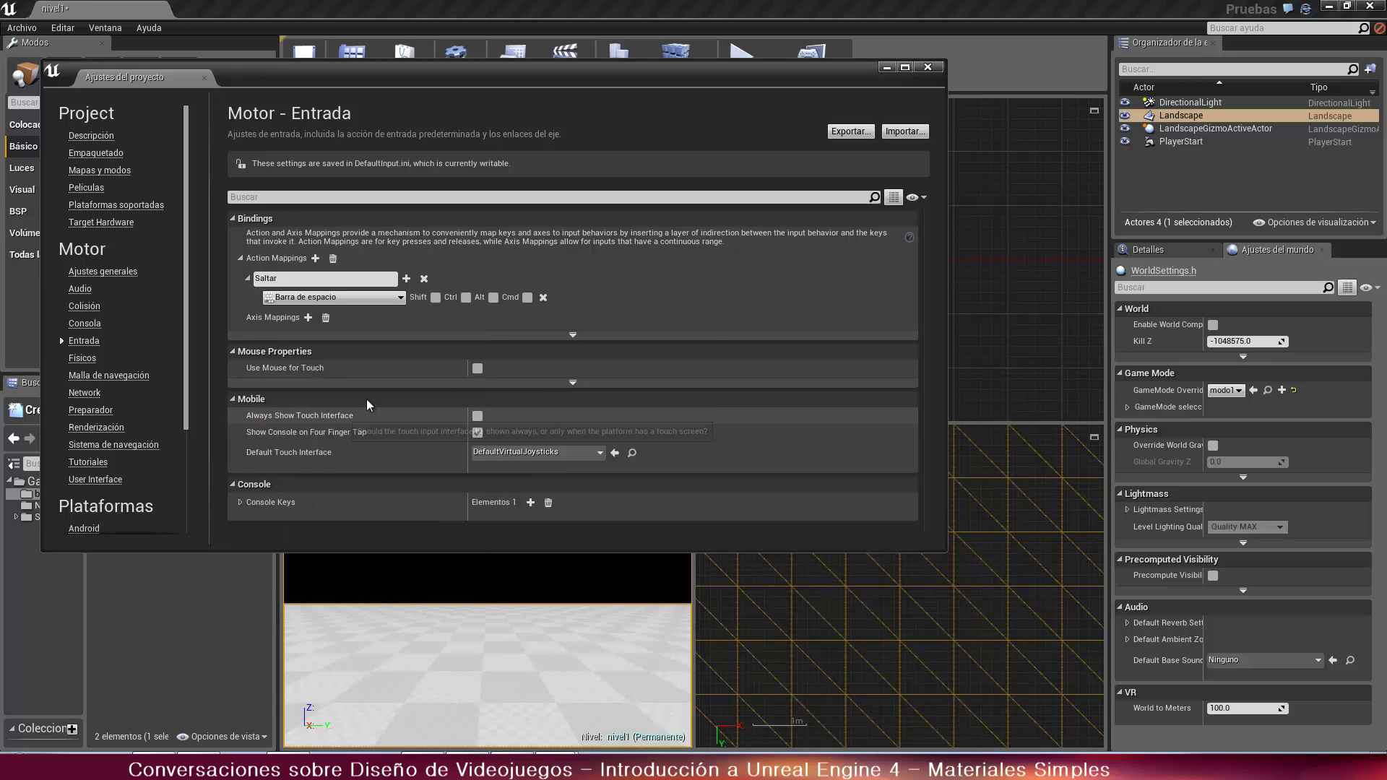
Add four axis mappings to the input bindings
click(308, 318)
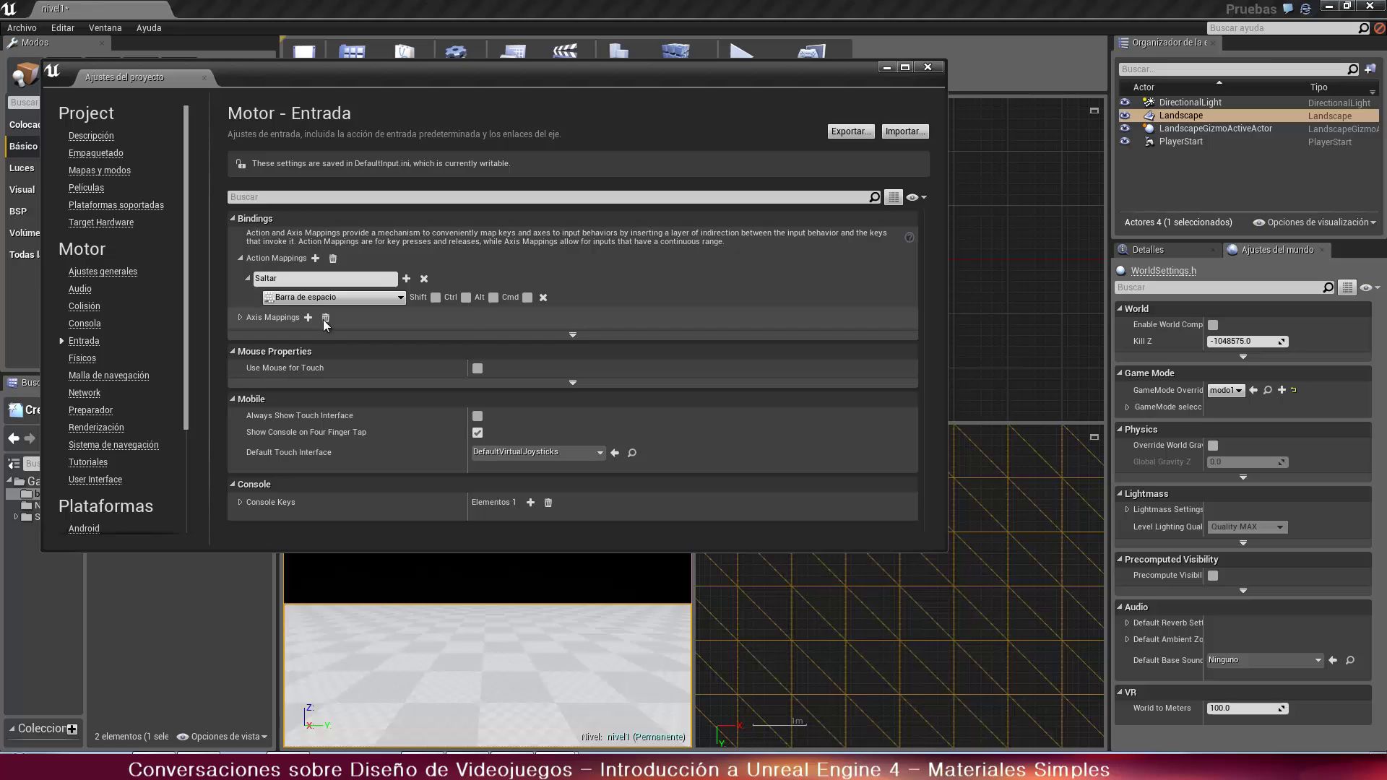
click(240, 317)
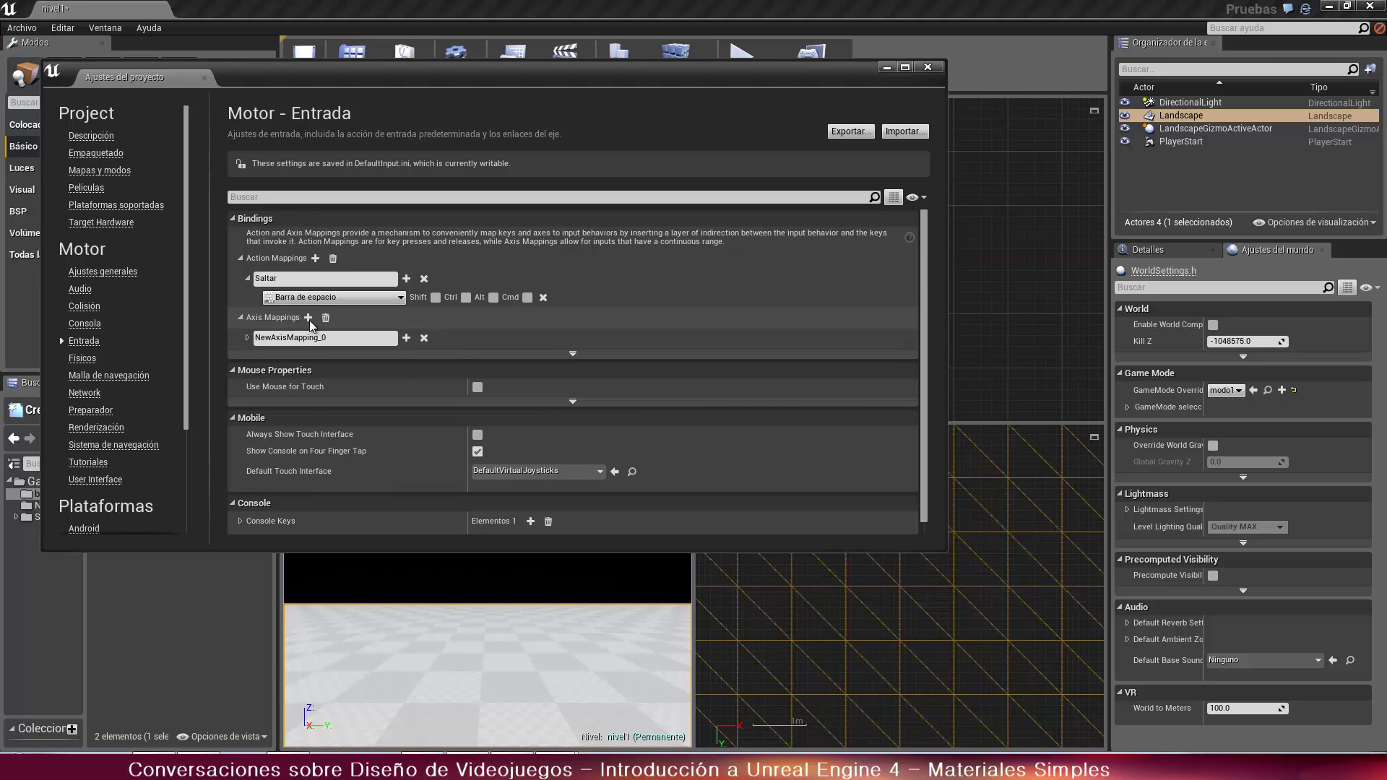
click(307, 318)
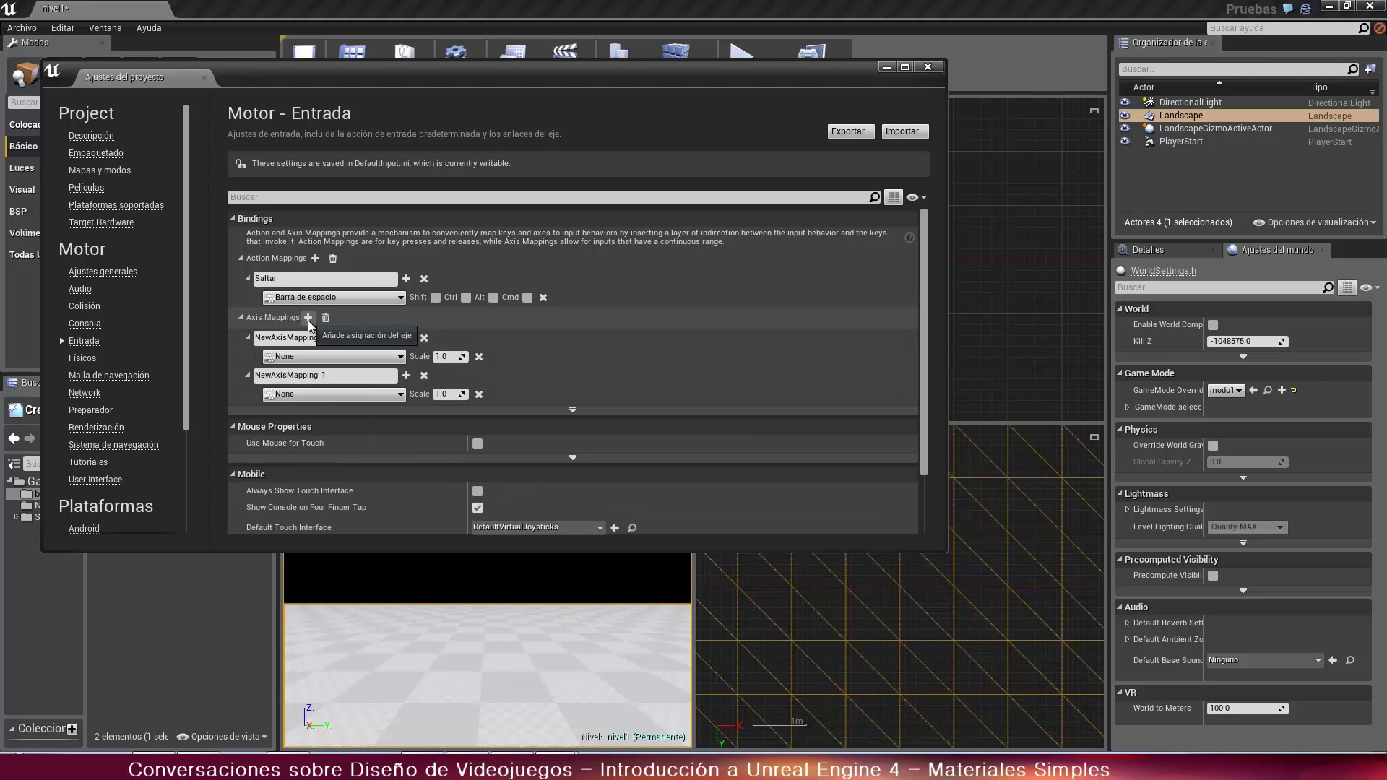
click(309, 318)
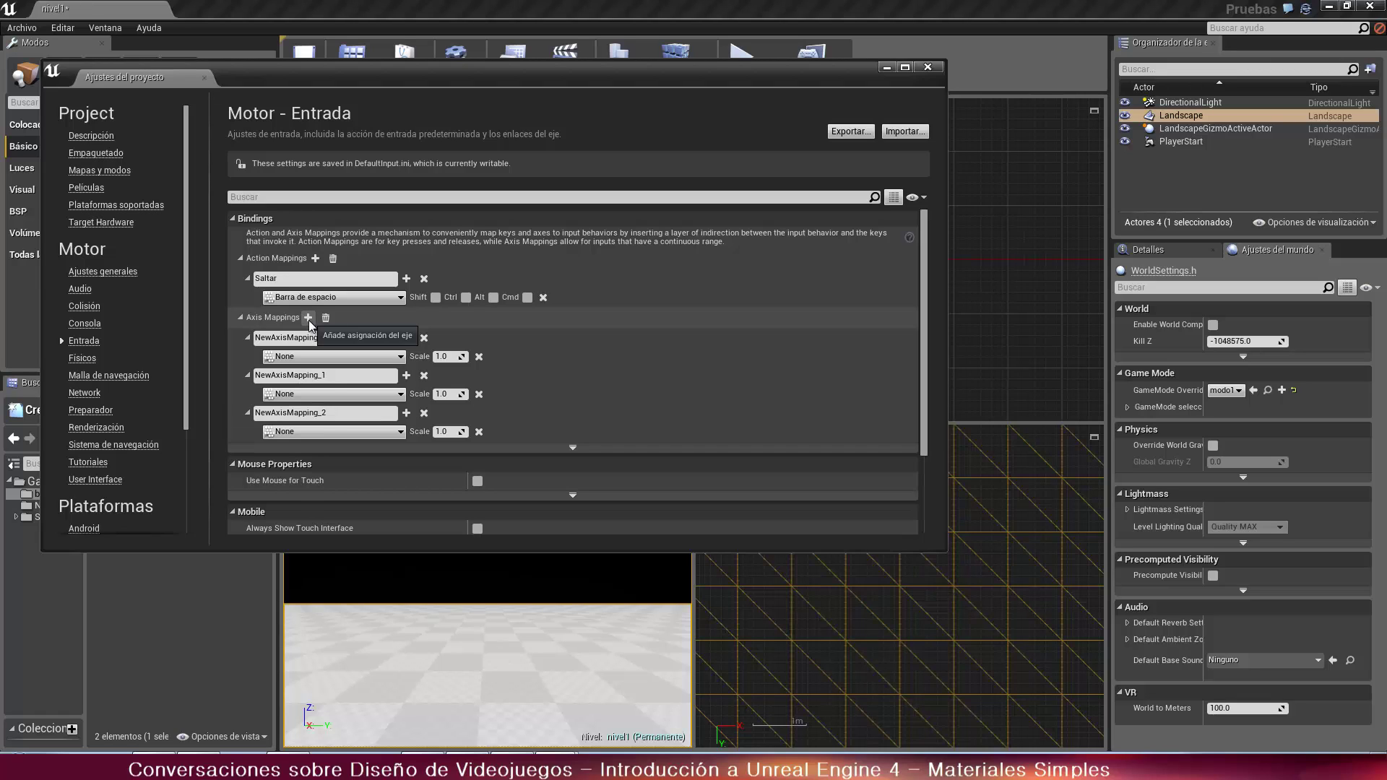
click(309, 318)
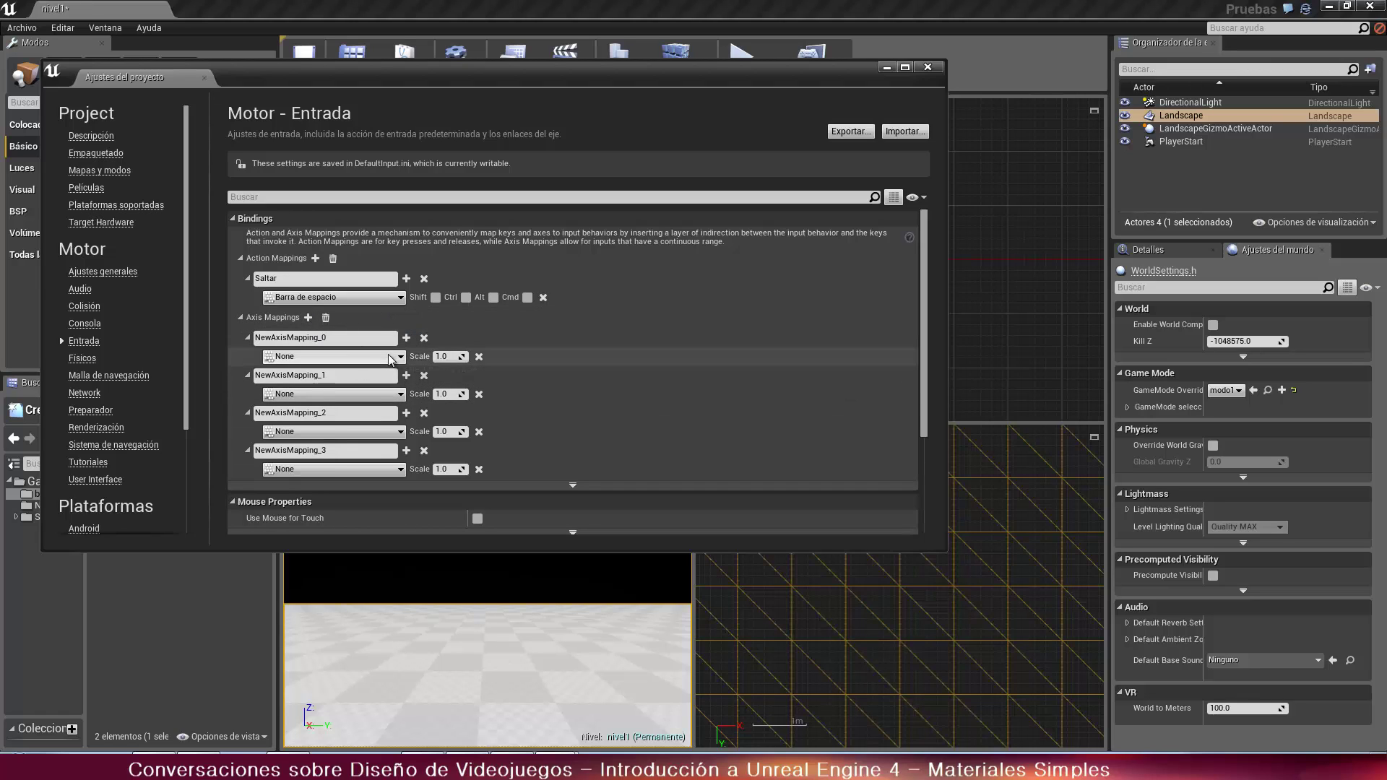
Rename the first axis mapping as Adelante and the second as Derecha
click(355, 338)
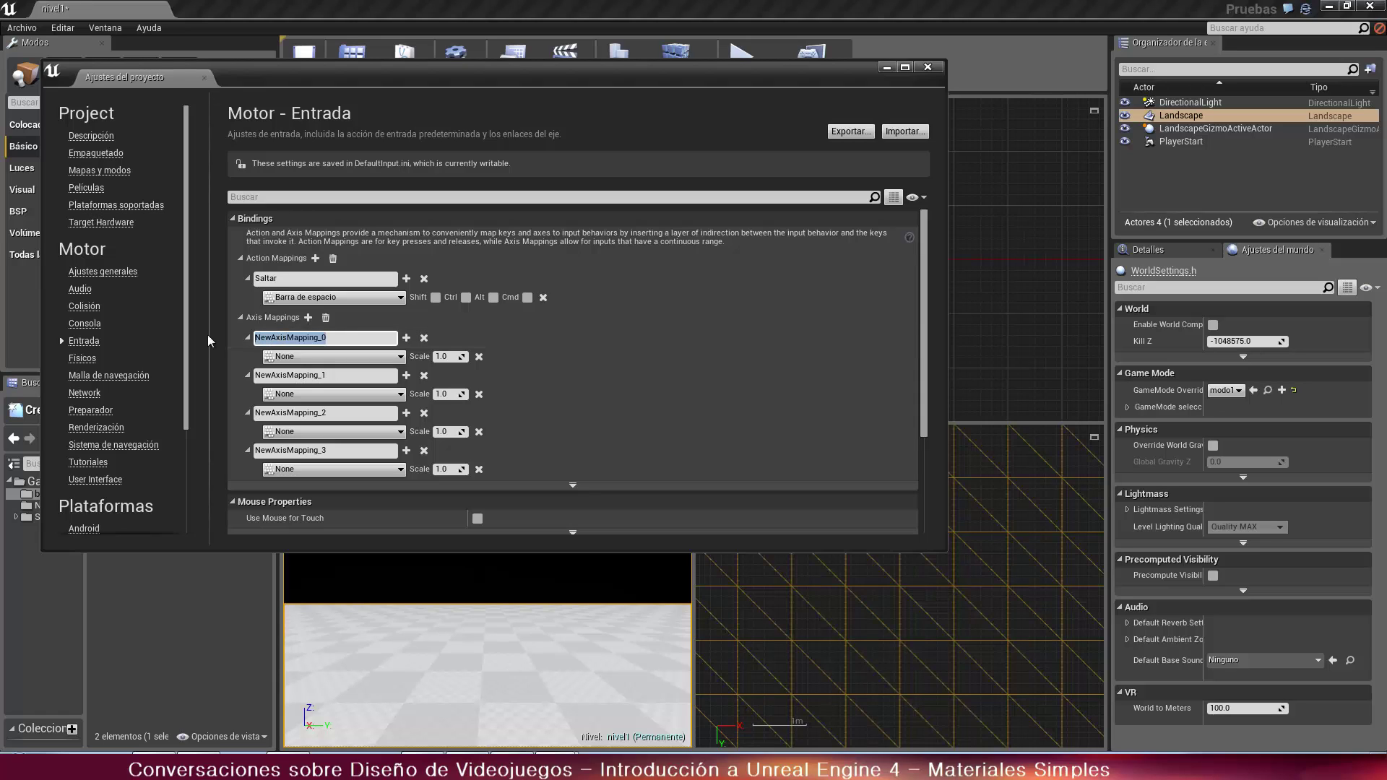
text(Adelante)
key(Return)
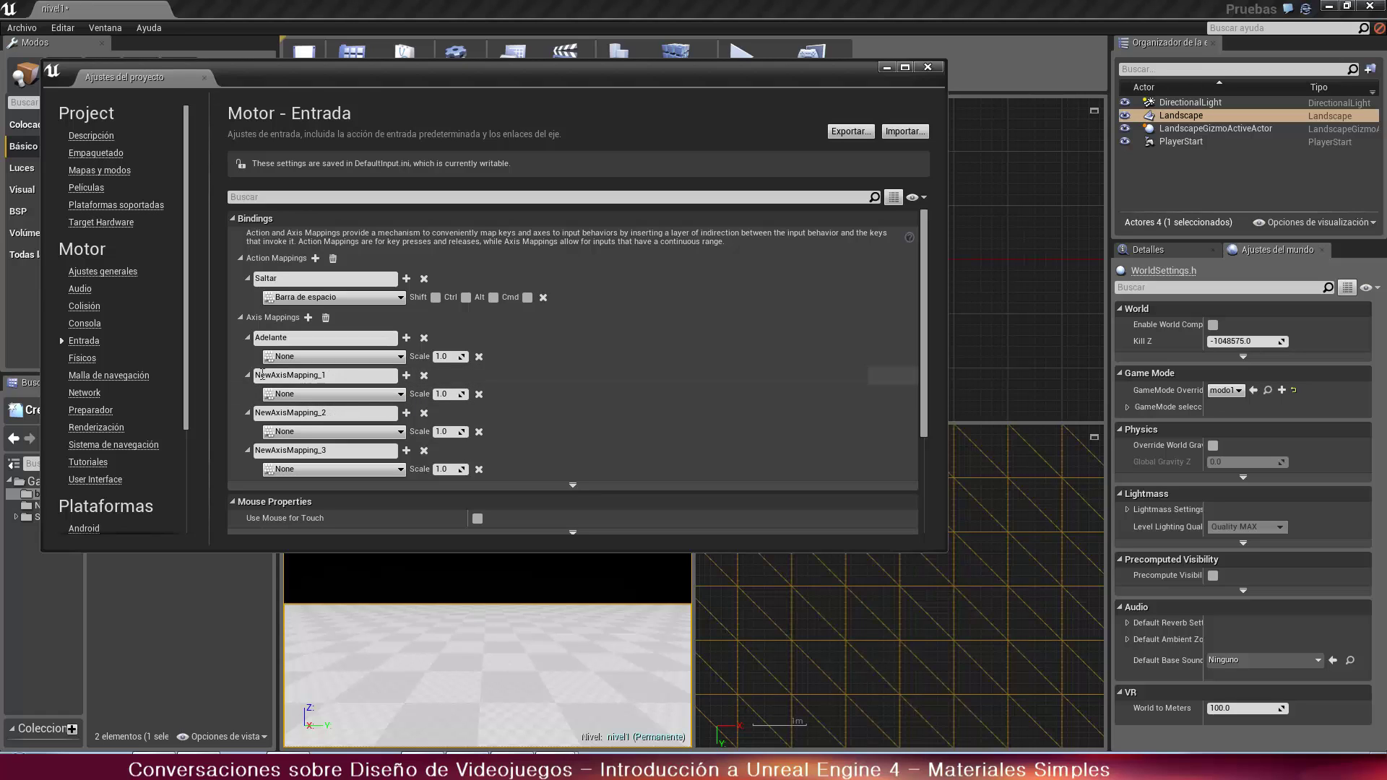
drag(334, 376, 241, 379)
text(D)
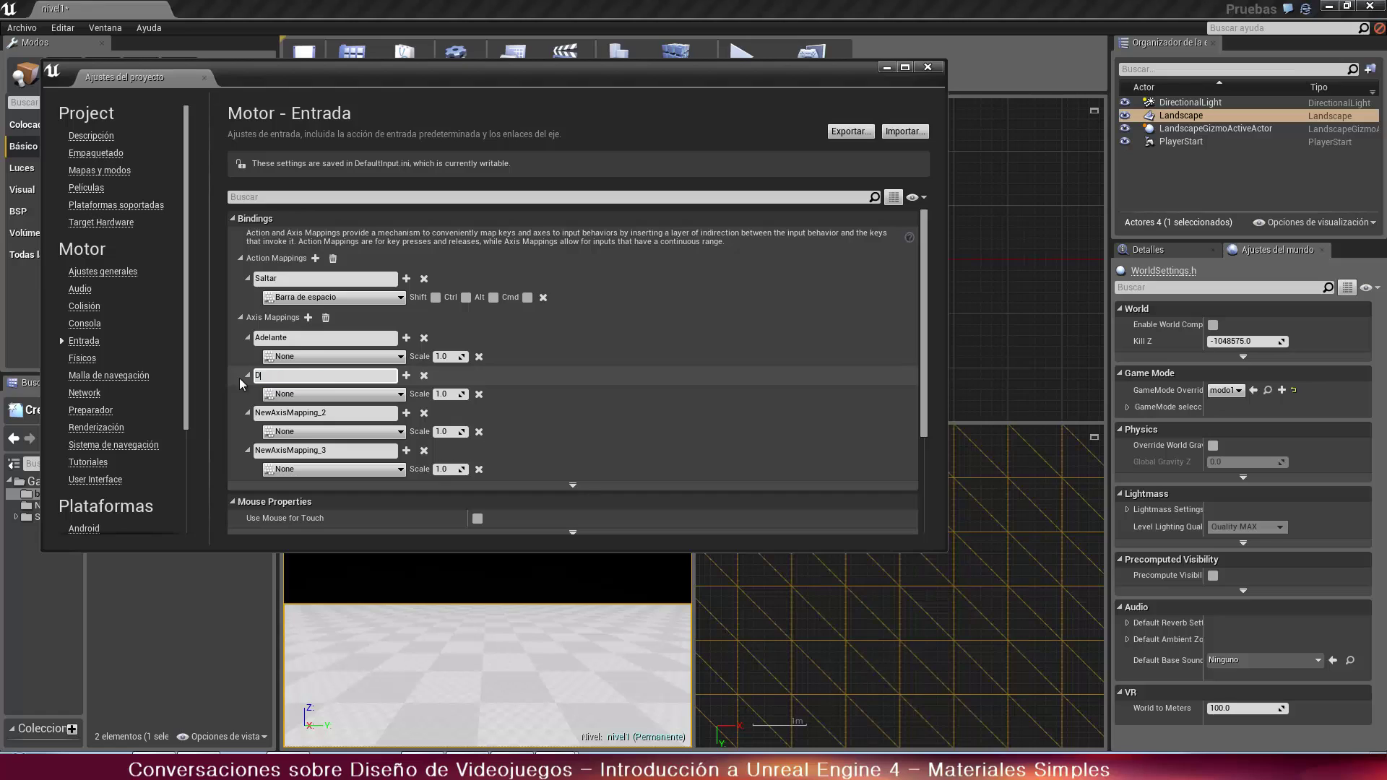
text(erecha)
Rename the third axis mapping as Mirar and the fourth as girar
click(325, 411)
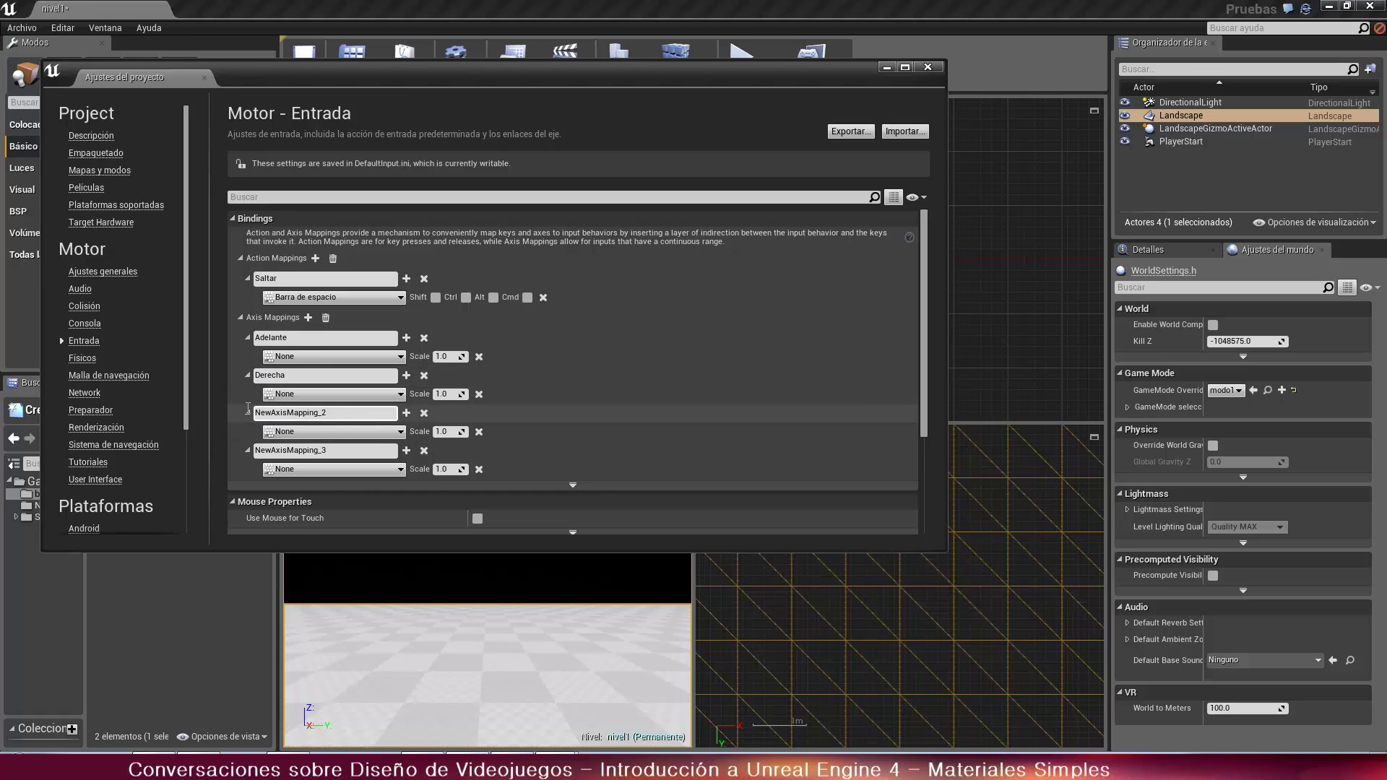
drag(325, 415, 223, 422)
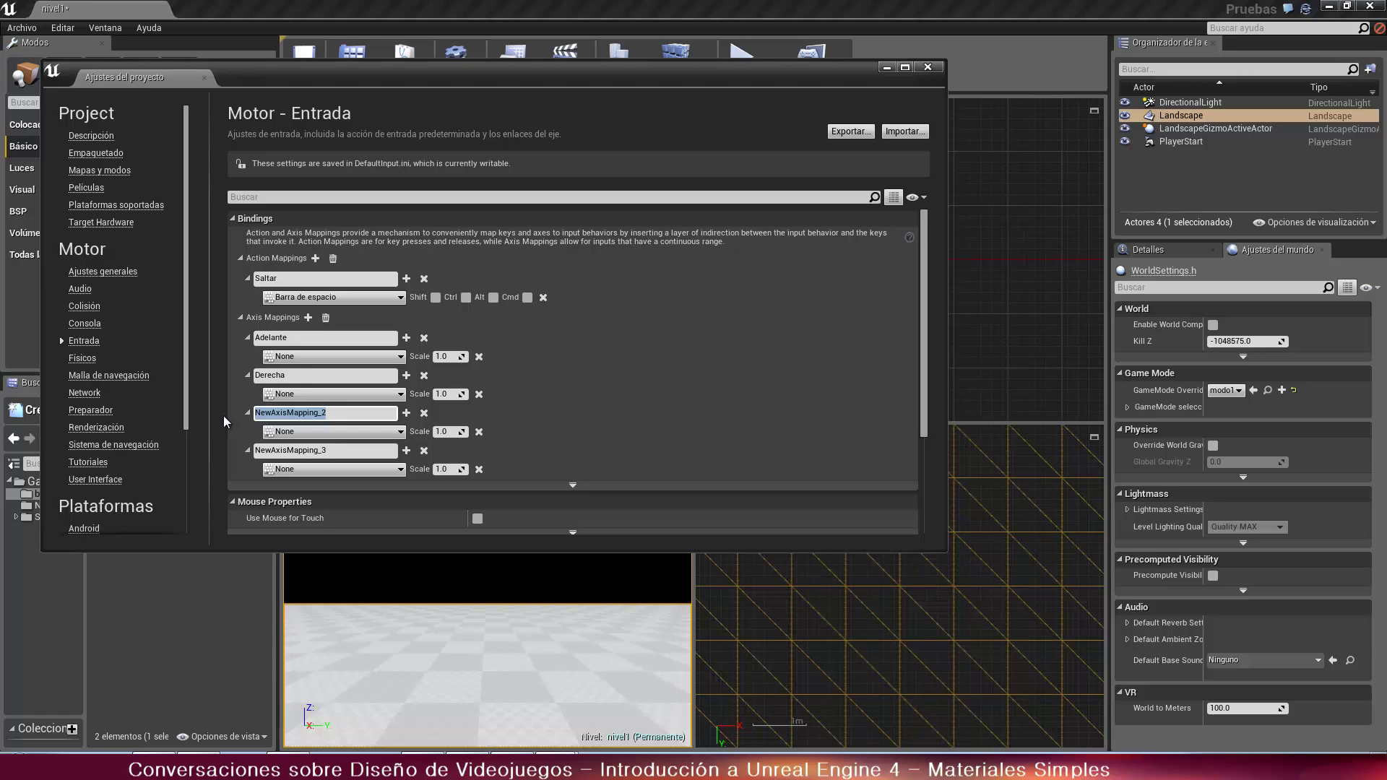
text(Mirar)
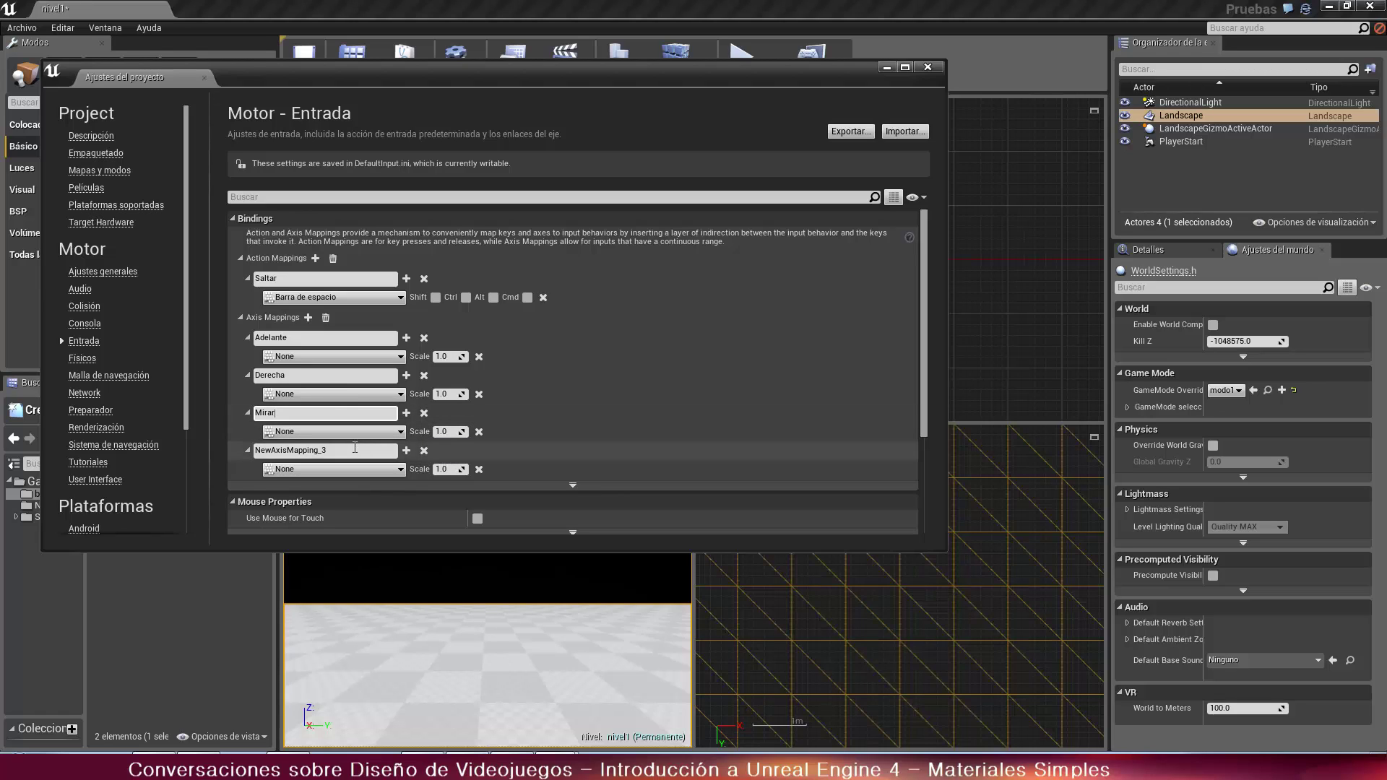
click(354, 450)
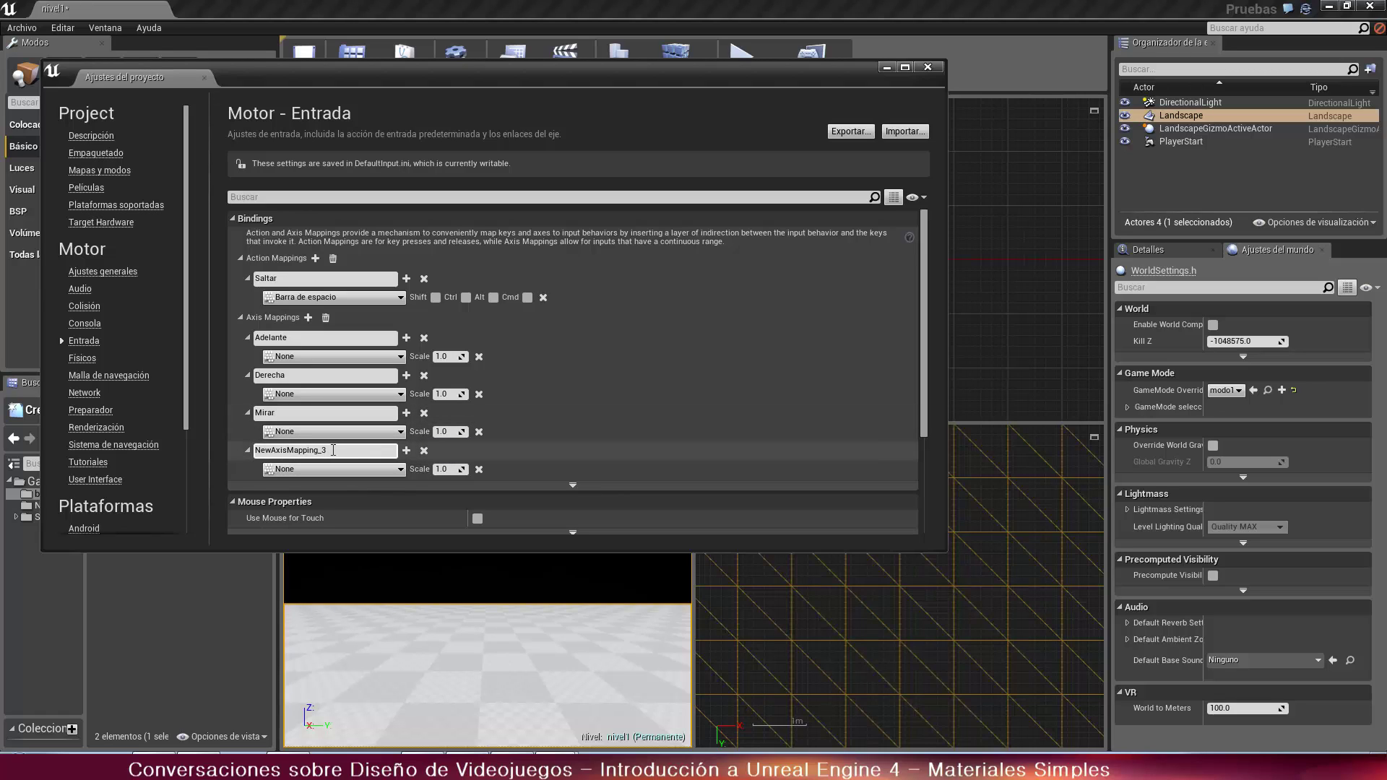
drag(327, 450, 231, 457)
text(girar)
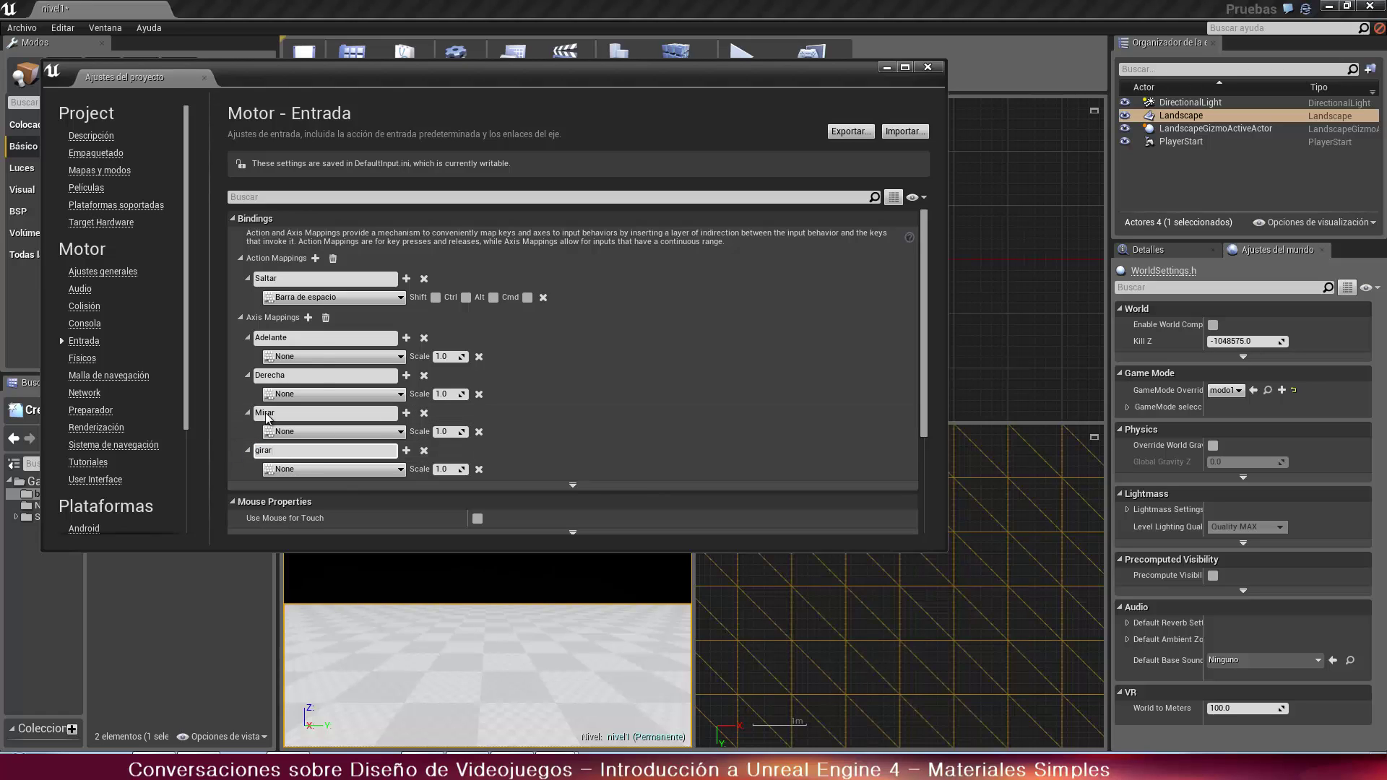
Assign the keyboard's W key to the Adelante axis mapping
click(400, 357)
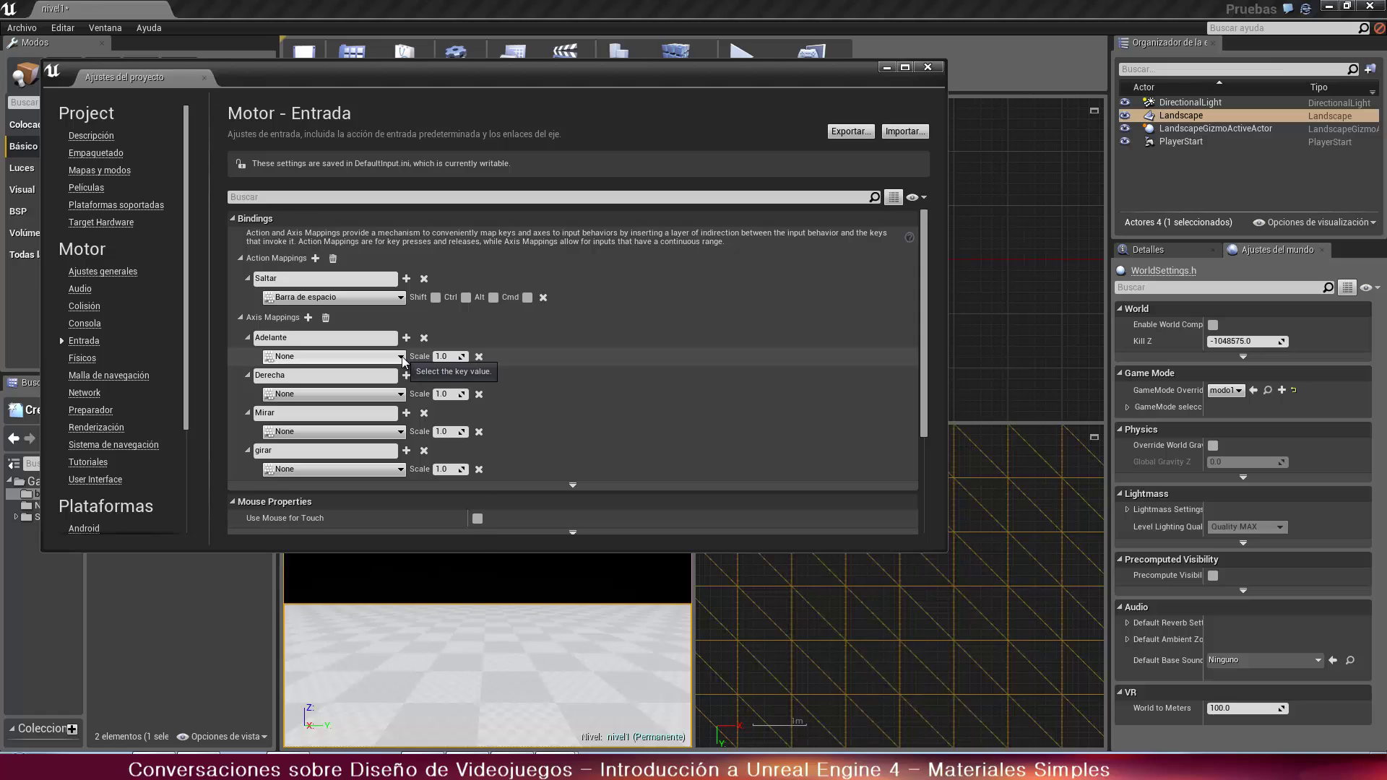
click(401, 357)
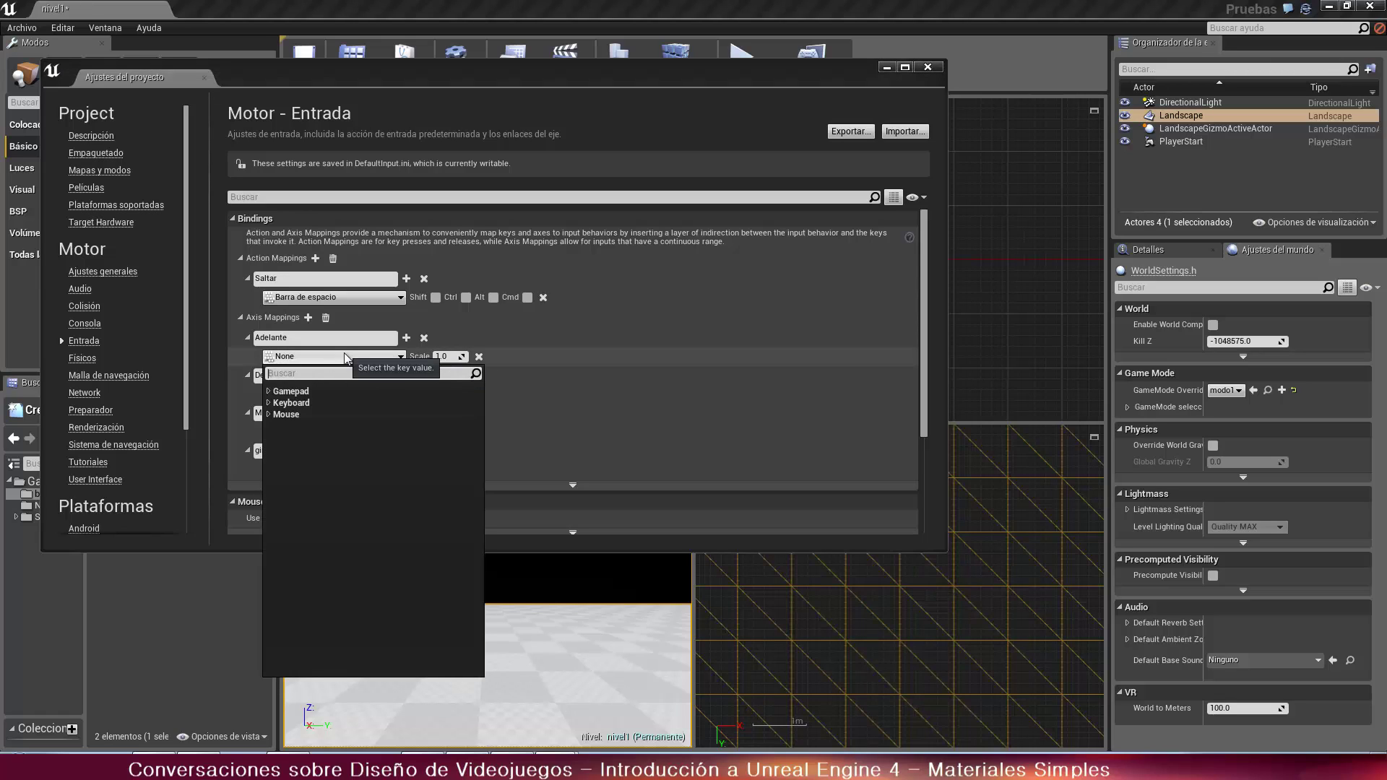
click(270, 402)
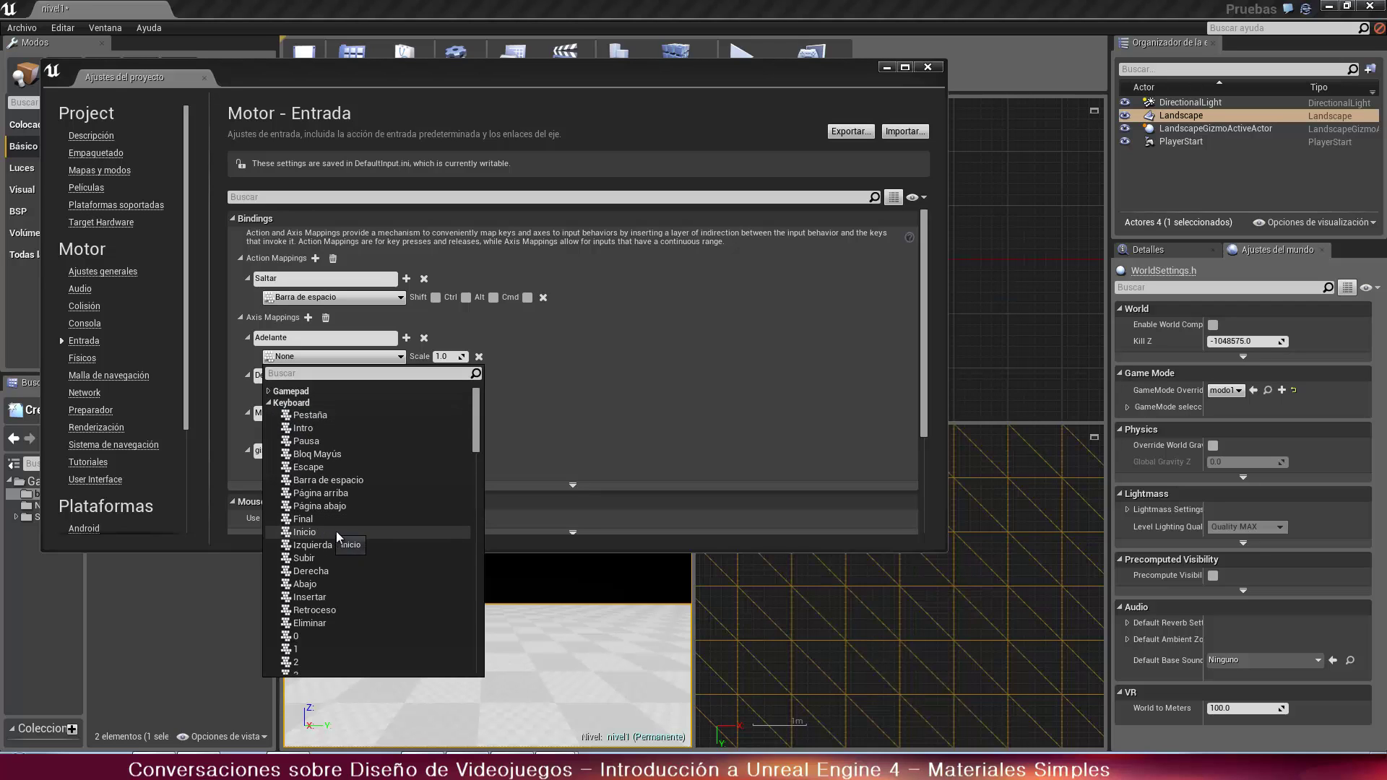
scroll(324, 535, down, 5)
scroll(325, 535, down, 10)
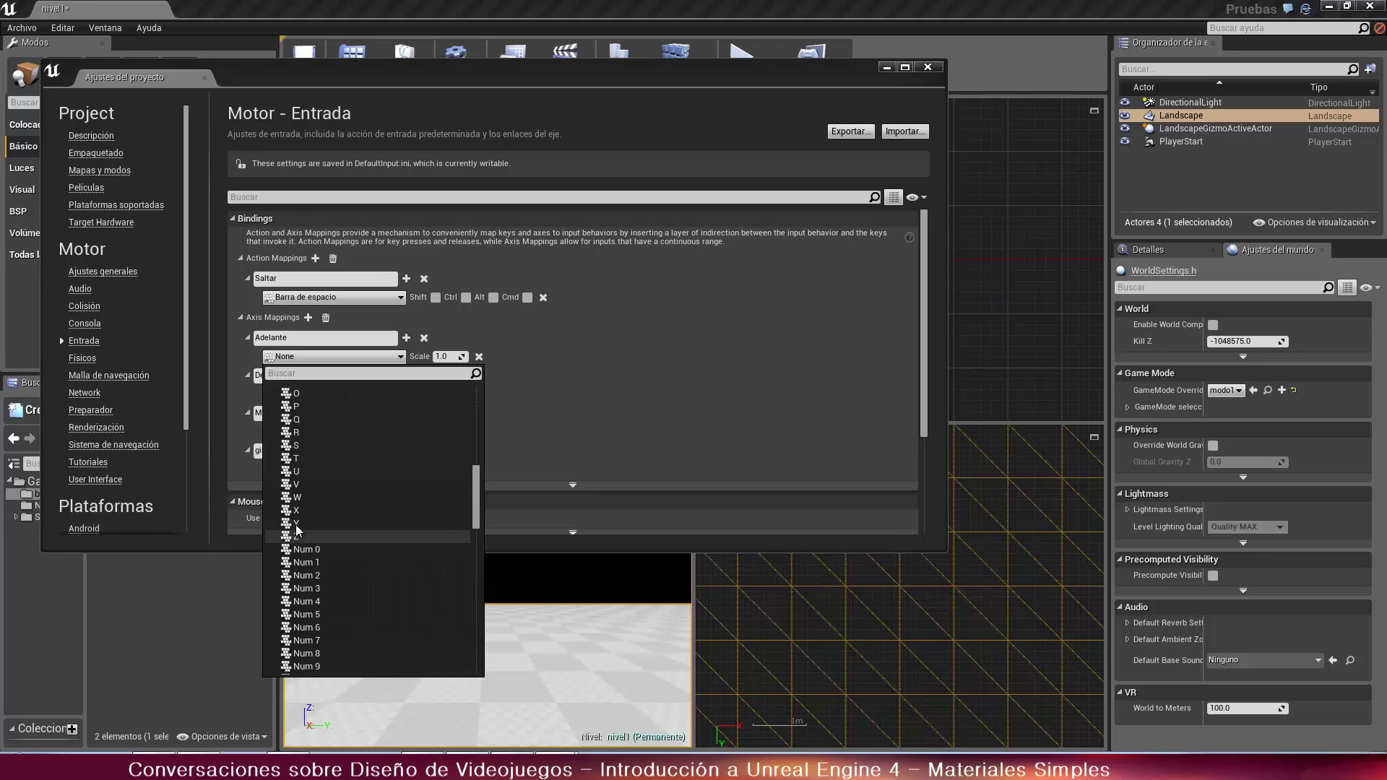
click(297, 498)
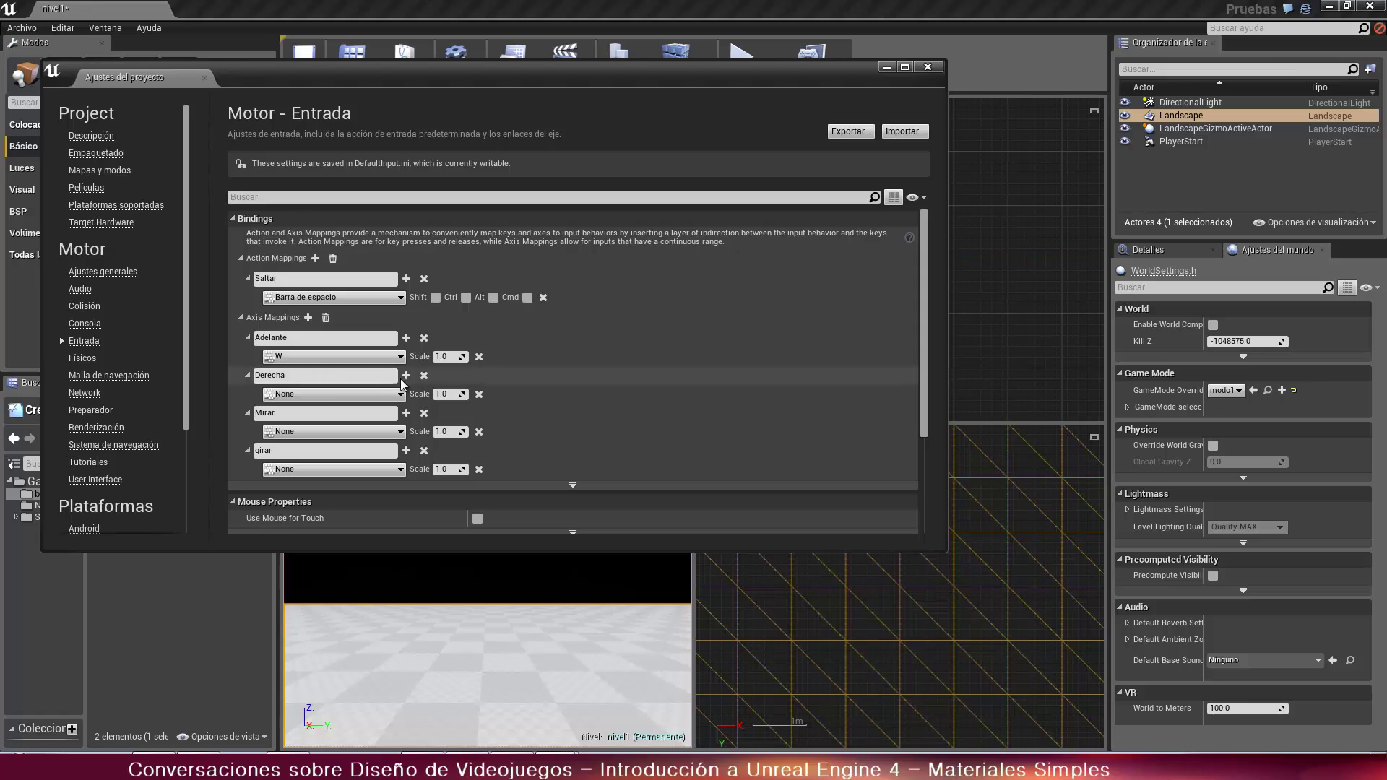
Add the keyboard's S key as a second binding of the Adelante axis mapping with a scale of -1.0
click(406, 338)
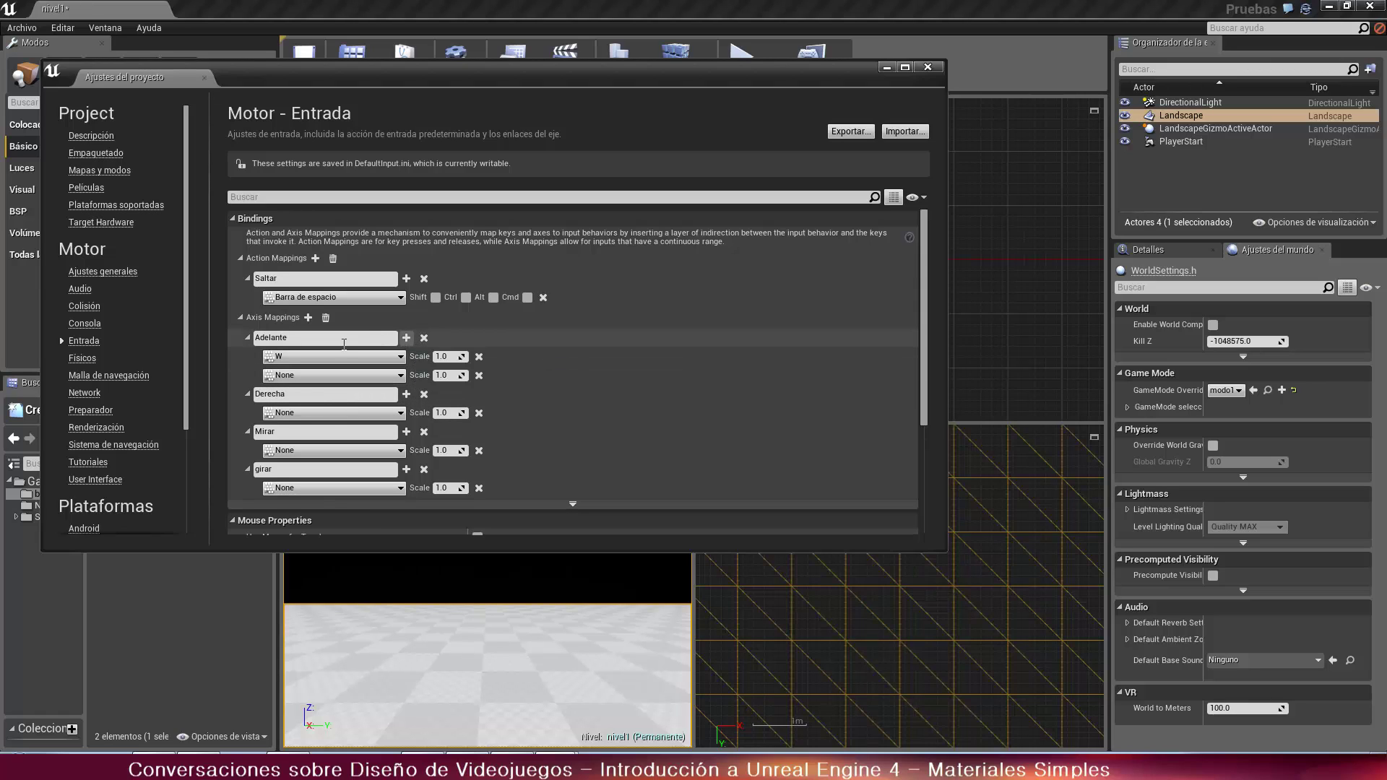
click(324, 376)
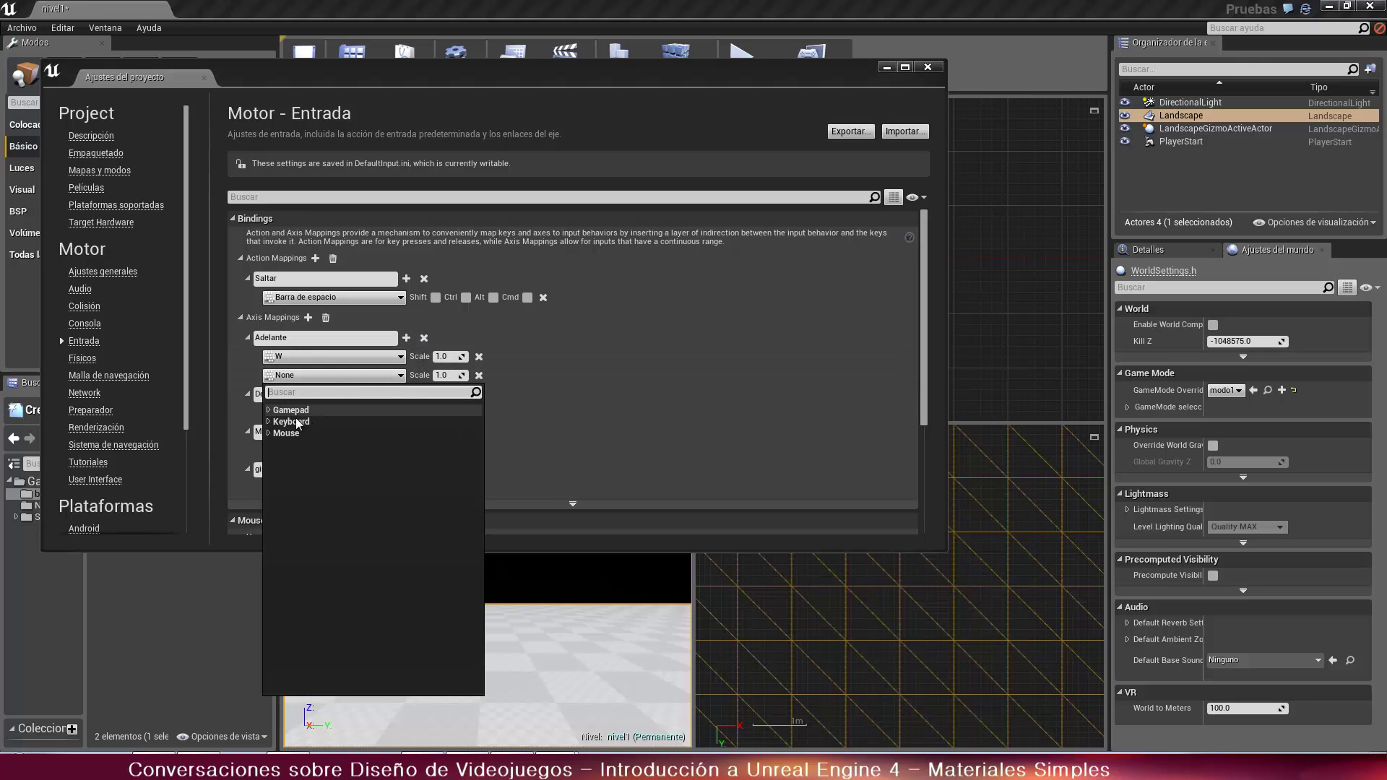
click(285, 429)
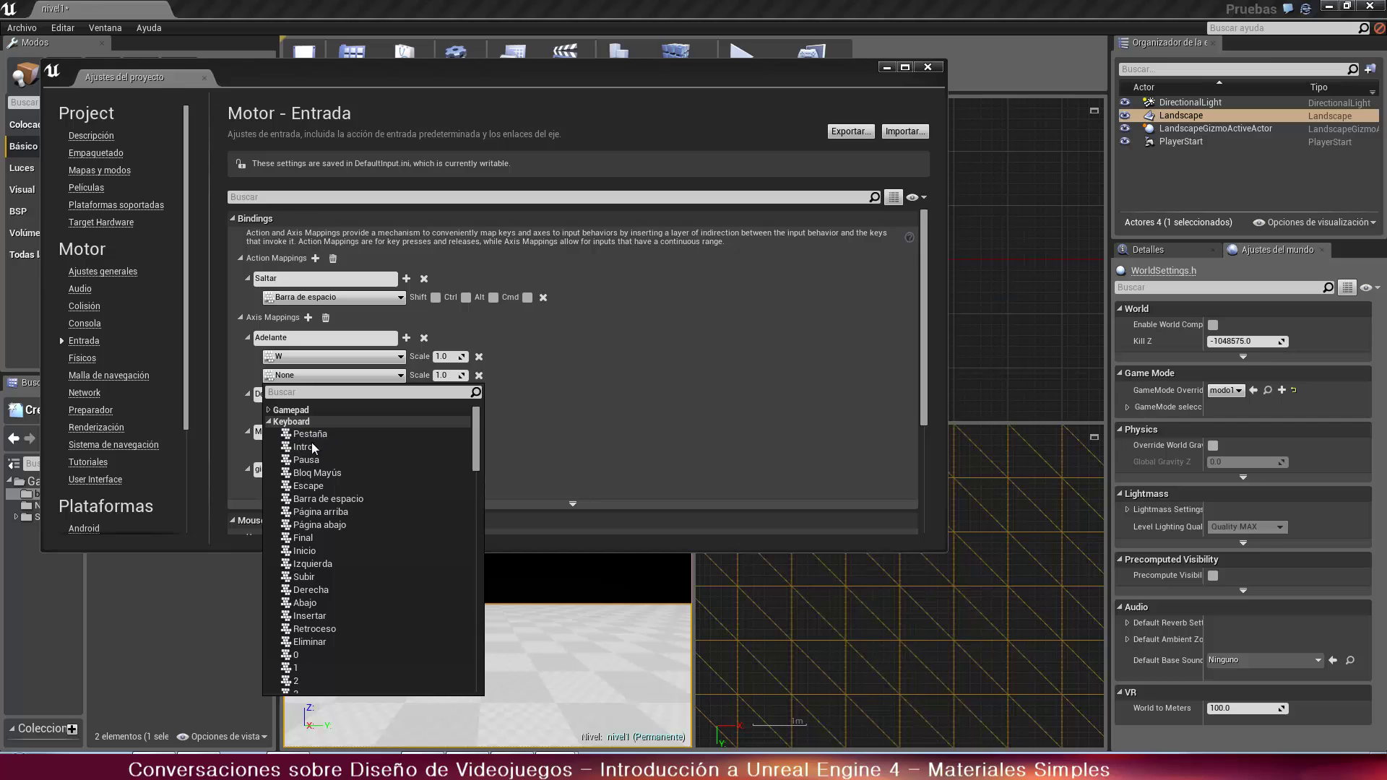
scroll(333, 496, down, 5)
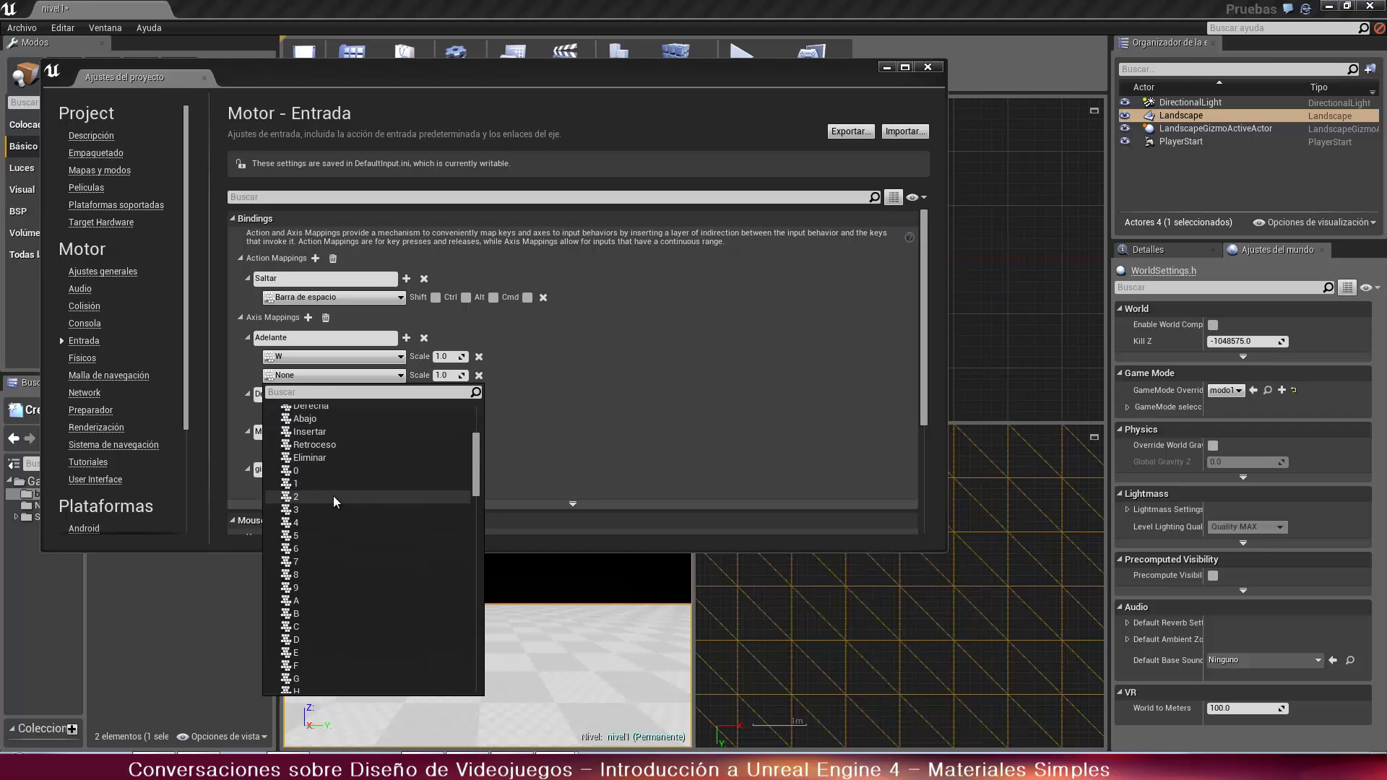
scroll(333, 496, down, 5)
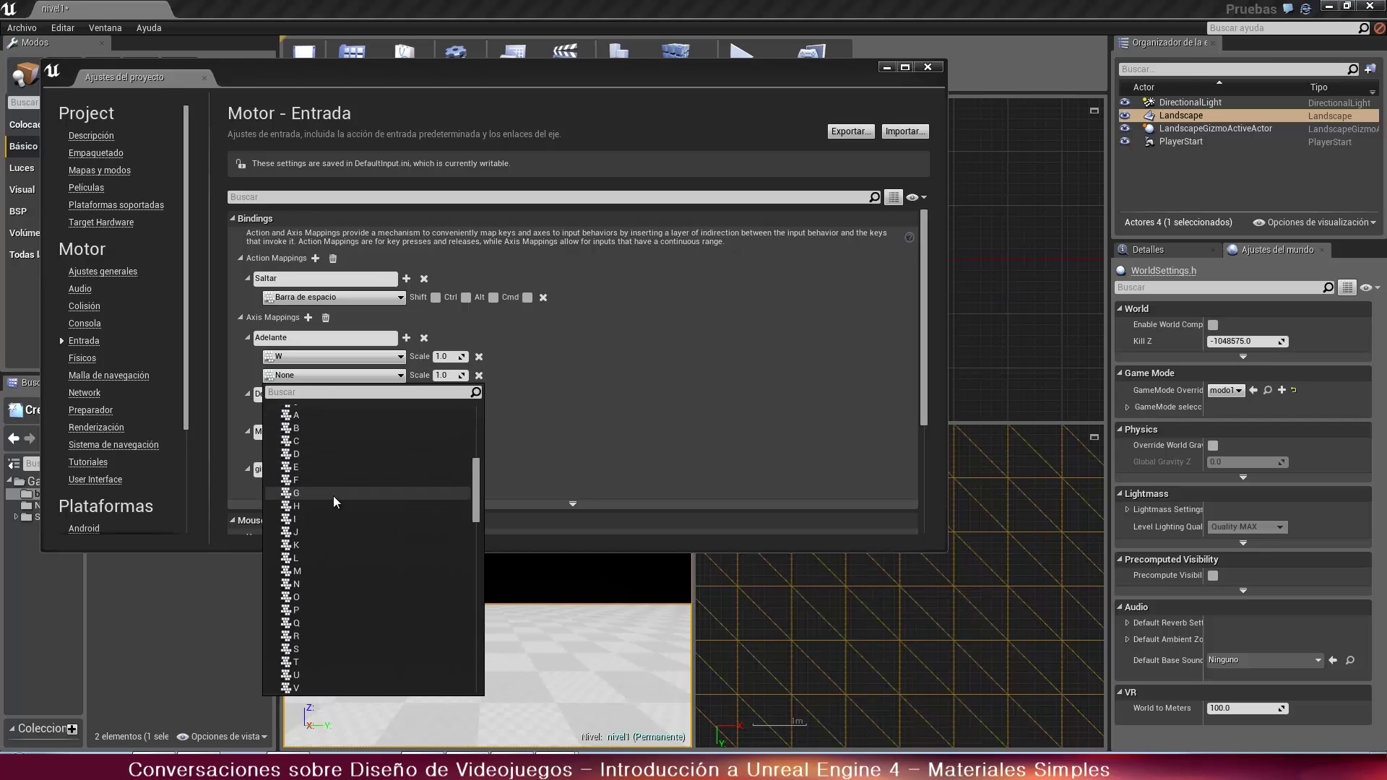
click(297, 649)
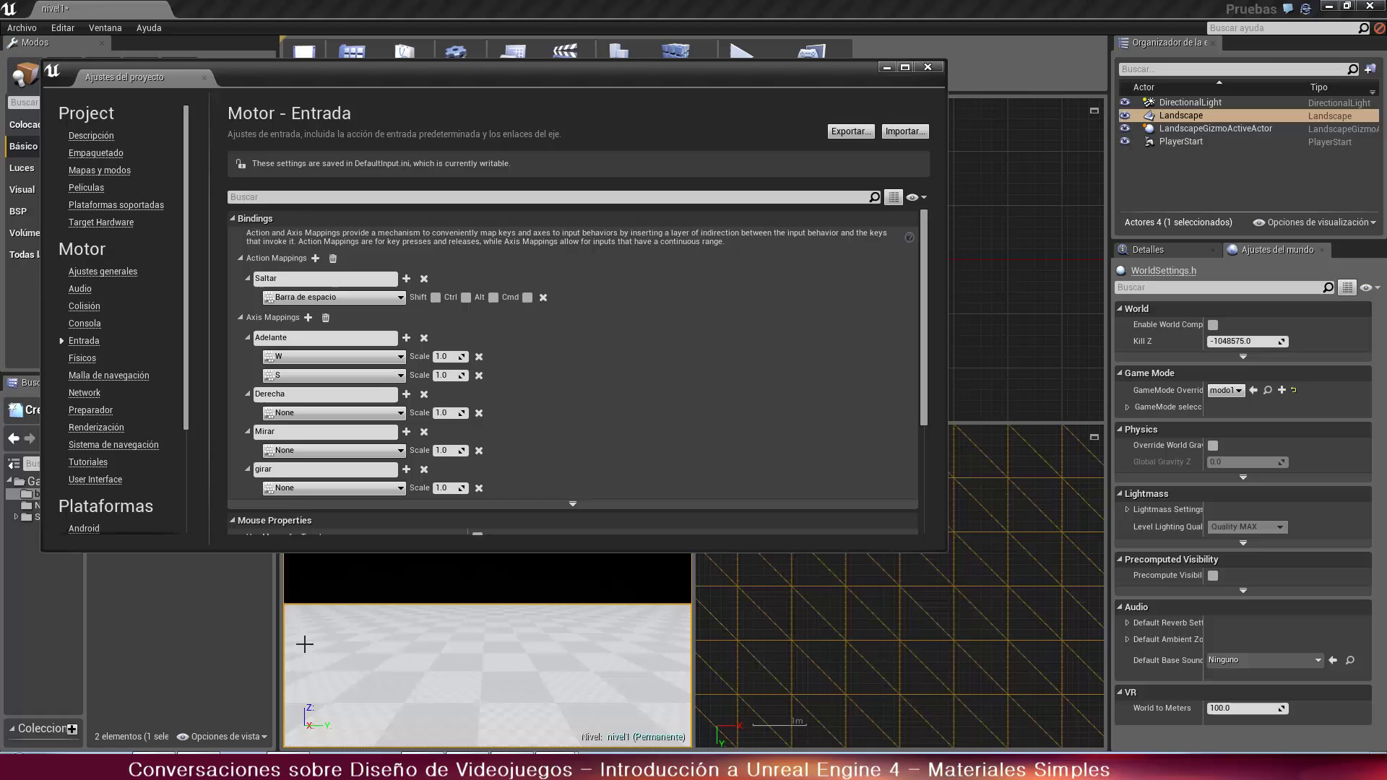
click(443, 375)
text(-1.0)
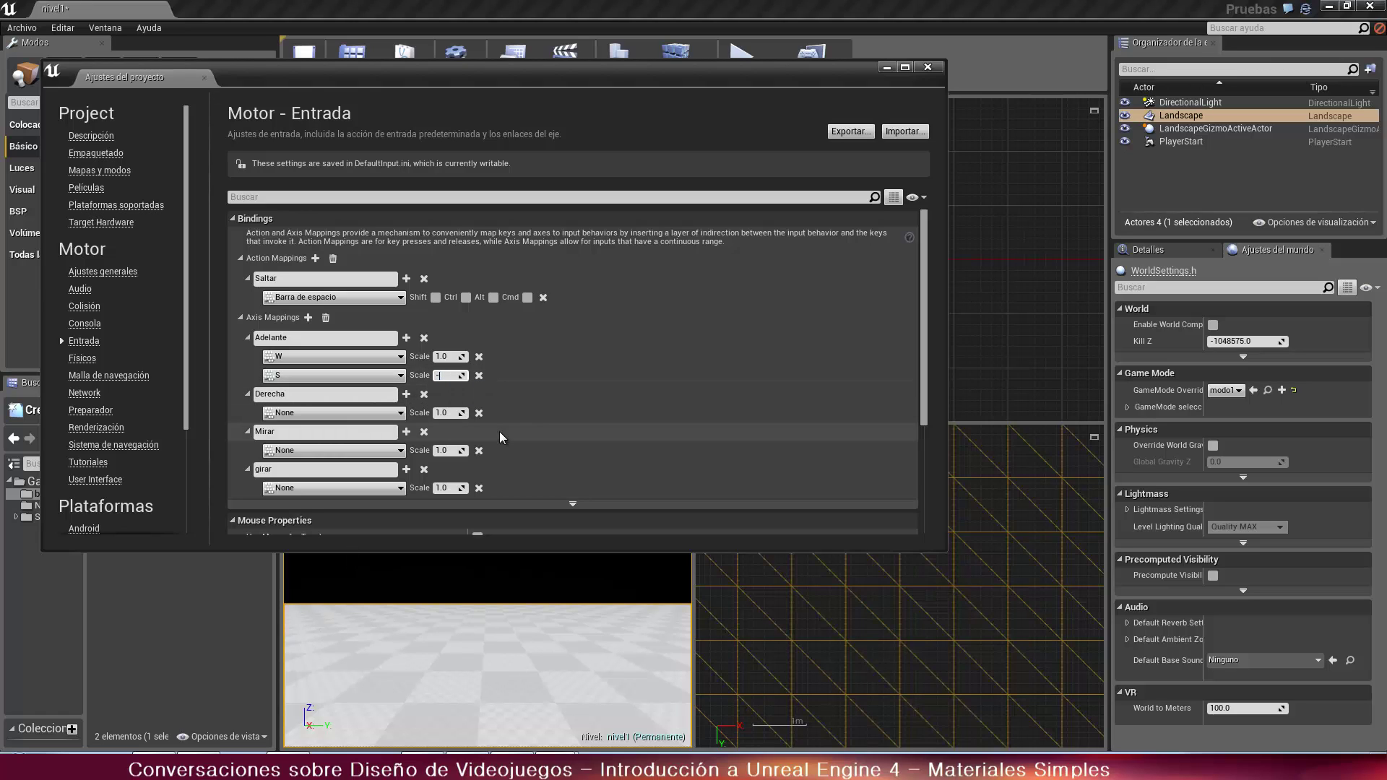
key(Return)
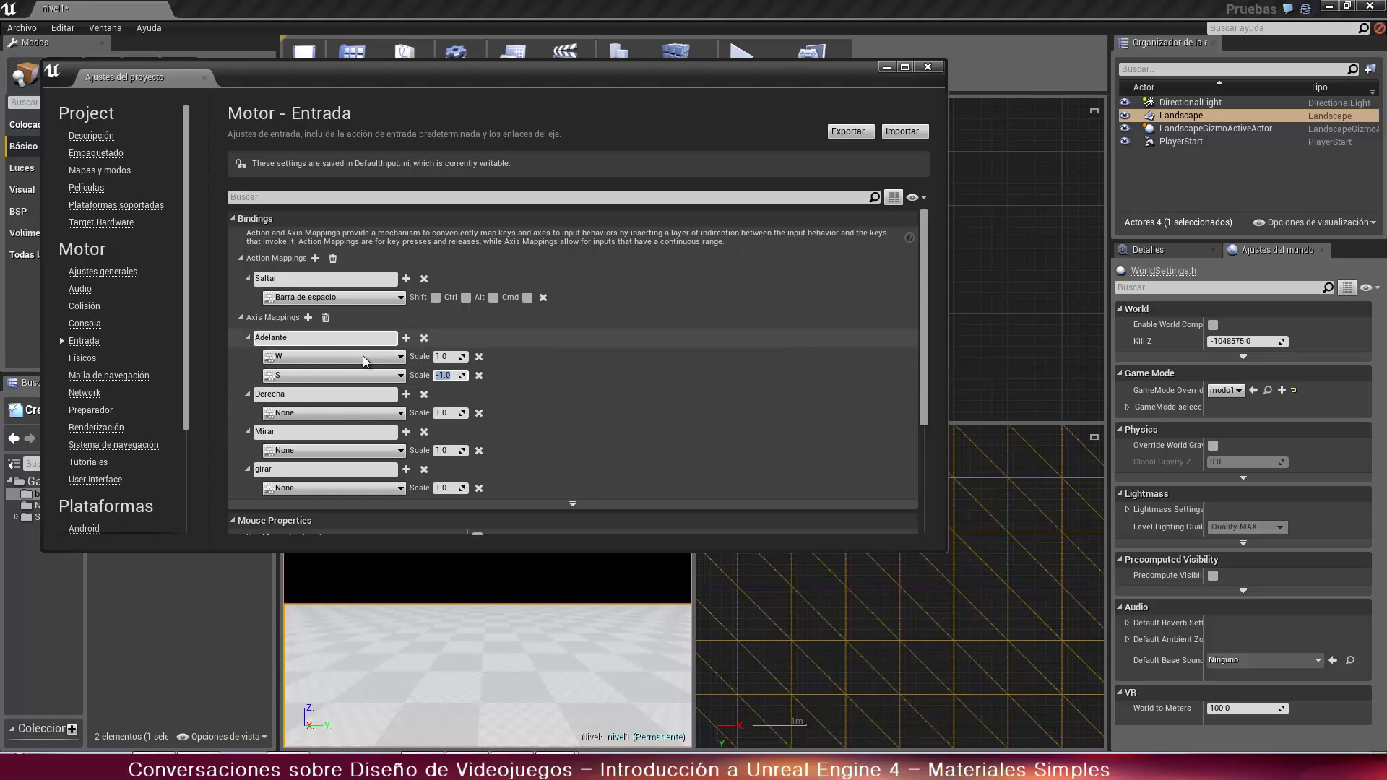
Assign the keyboard's D key to the Derecha axis mapping
click(326, 413)
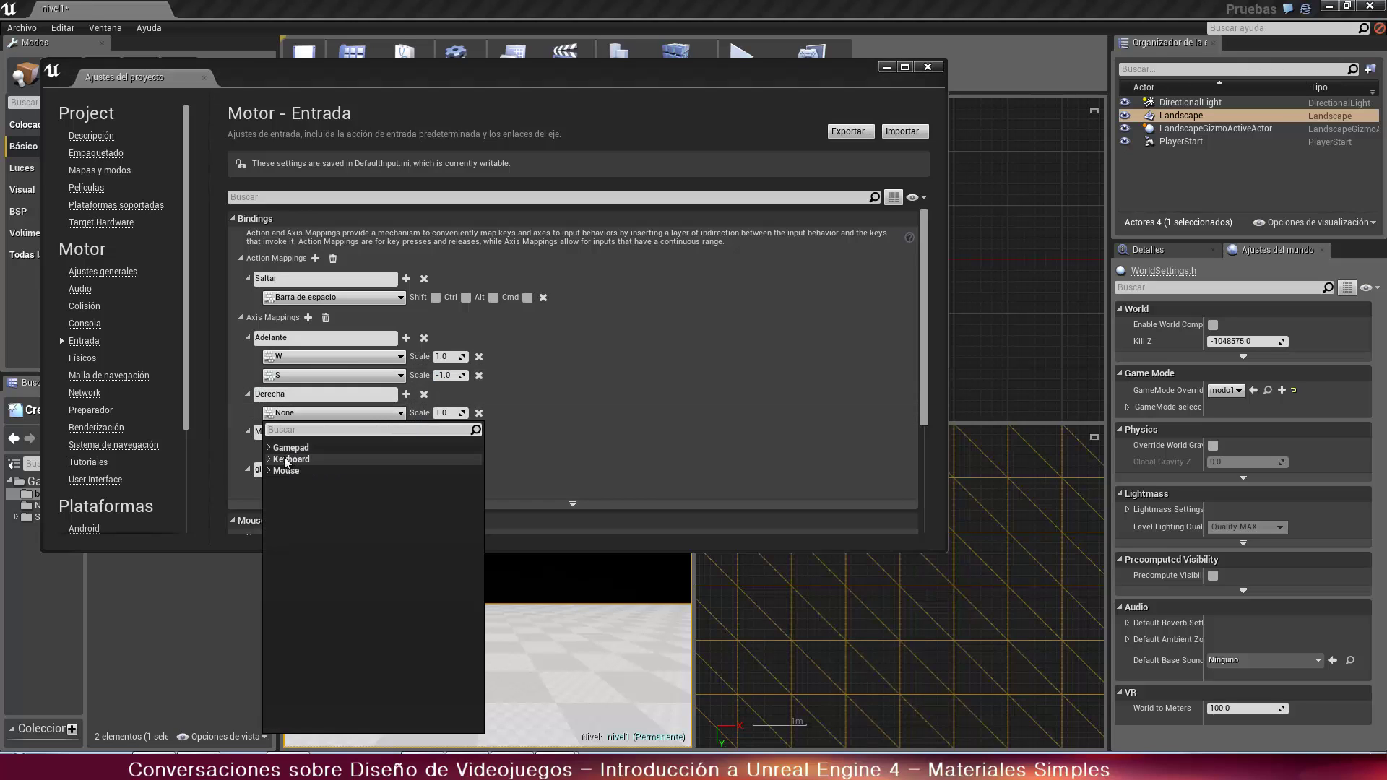
click(287, 459)
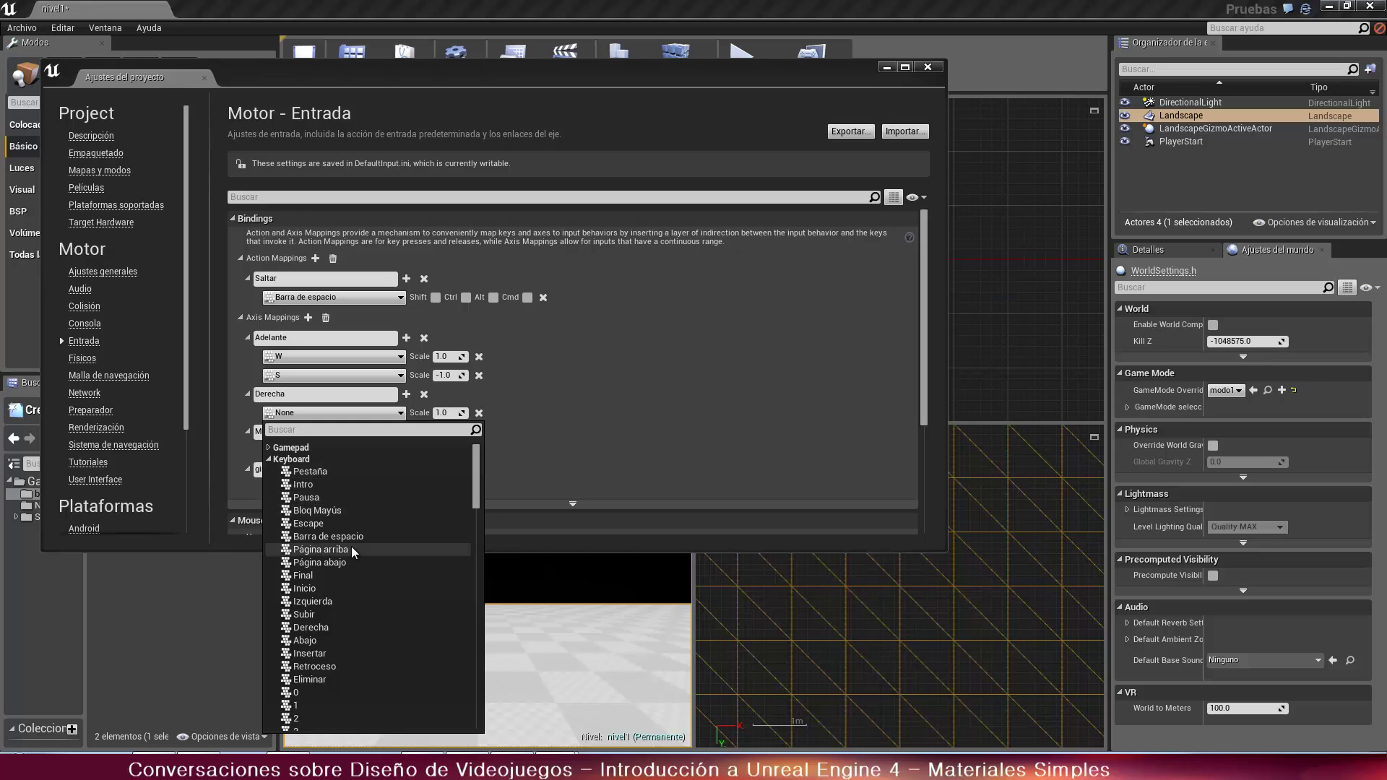
scroll(346, 559, down, 6)
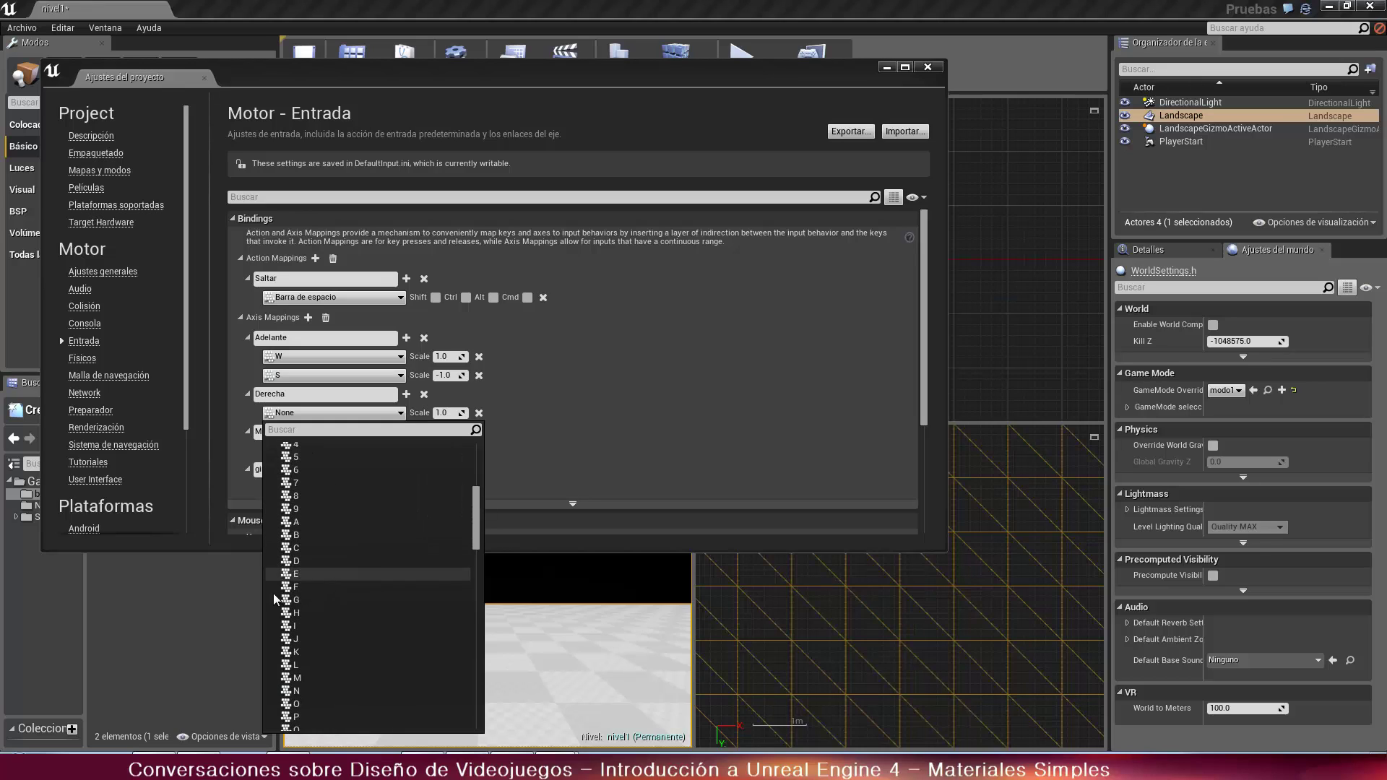
click(307, 561)
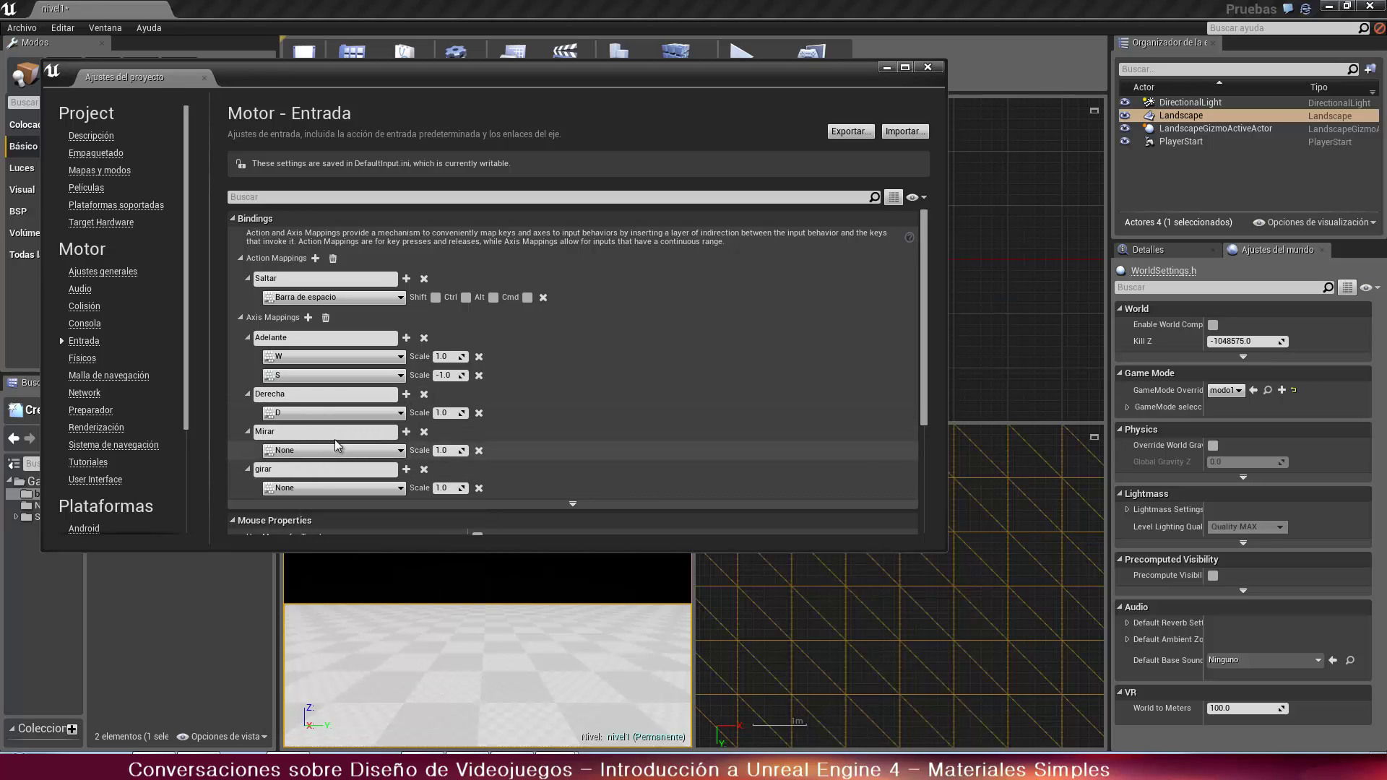
Add the keyboard's A key to the Derecha axis mapping with a scale of -1.0, and apply the proposed reduced quality settings
click(406, 394)
click(377, 434)
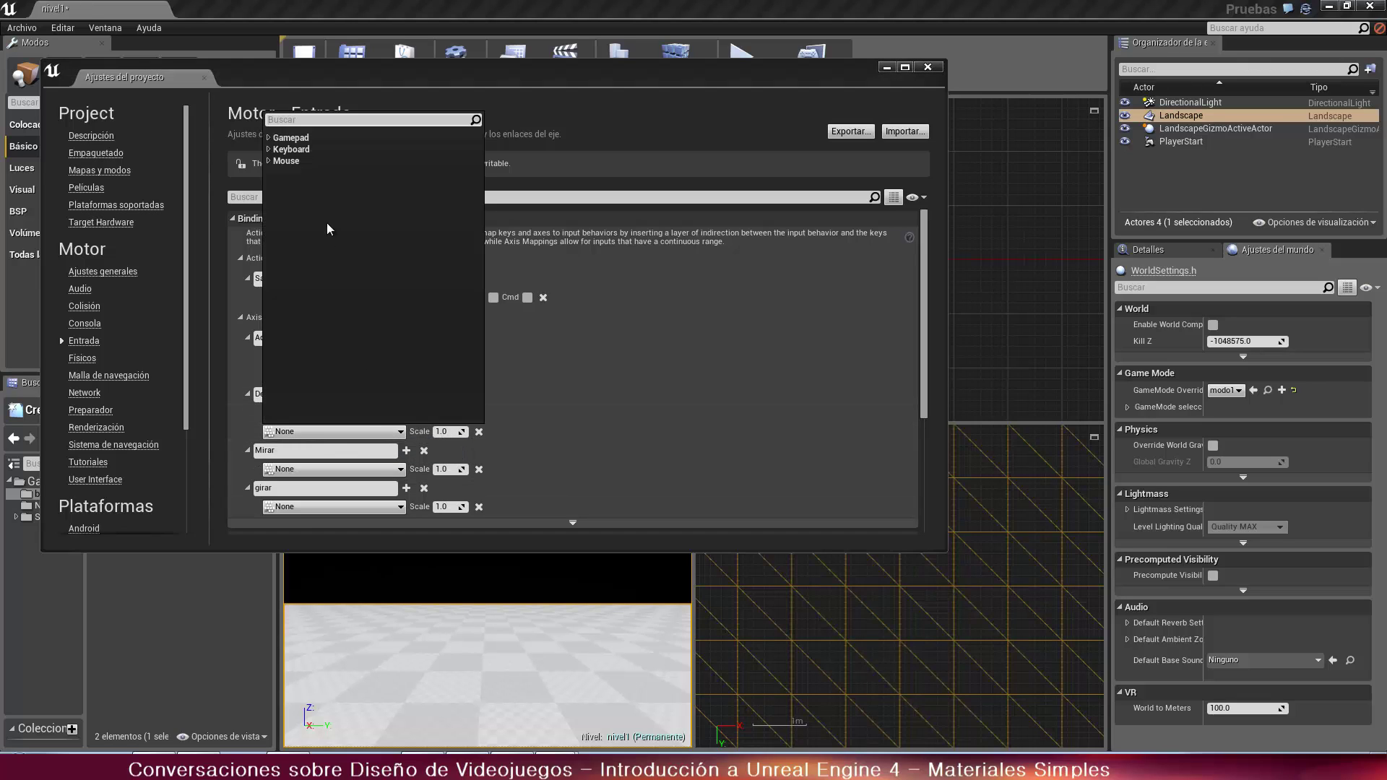
click(269, 149)
scroll(348, 258, down, 5)
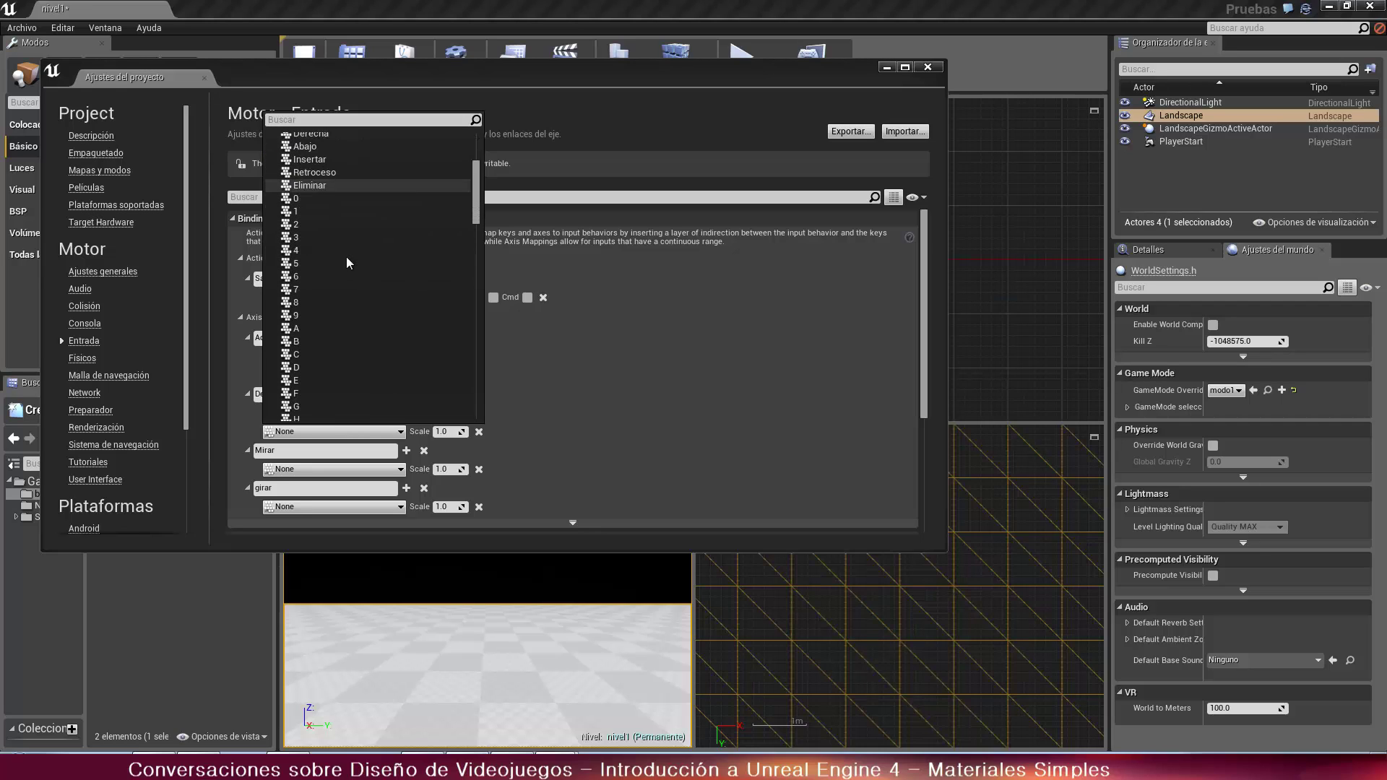
click(310, 304)
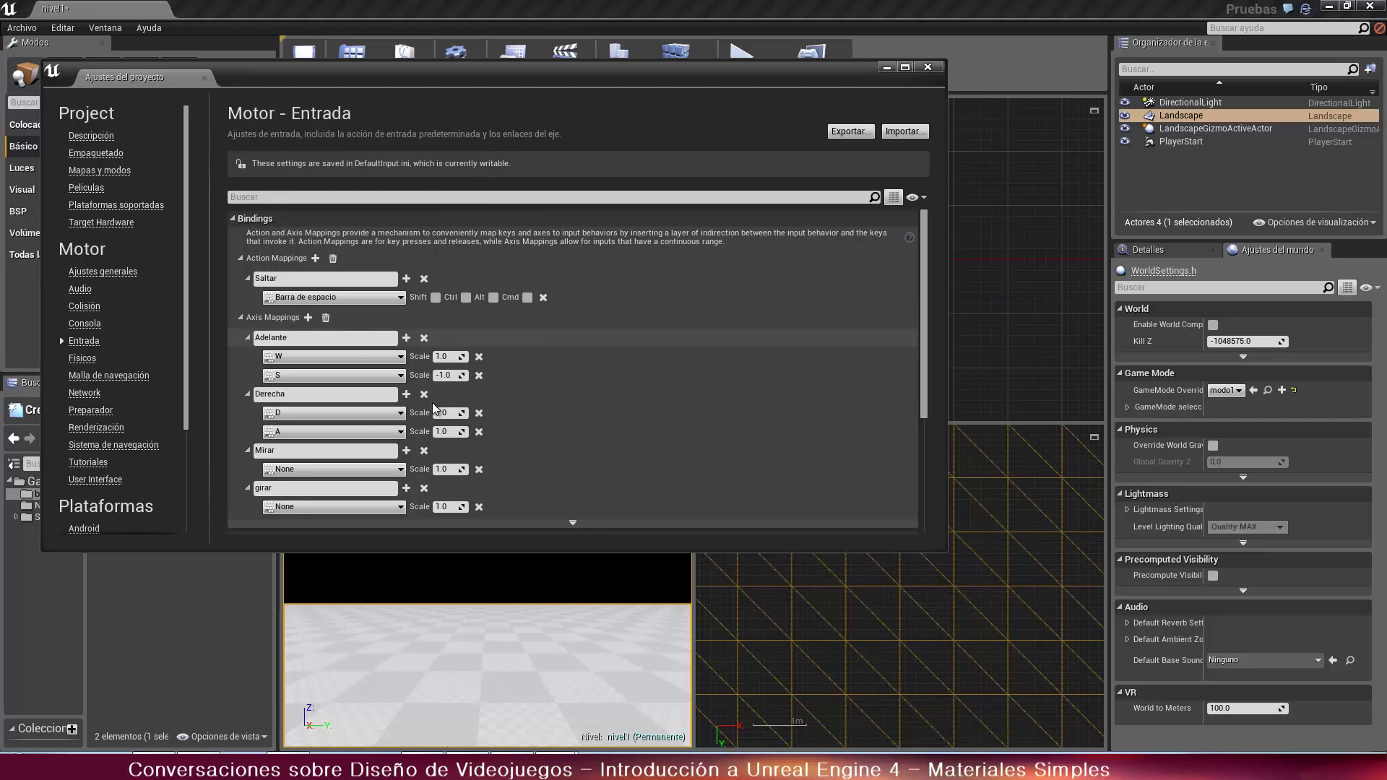
click(444, 431)
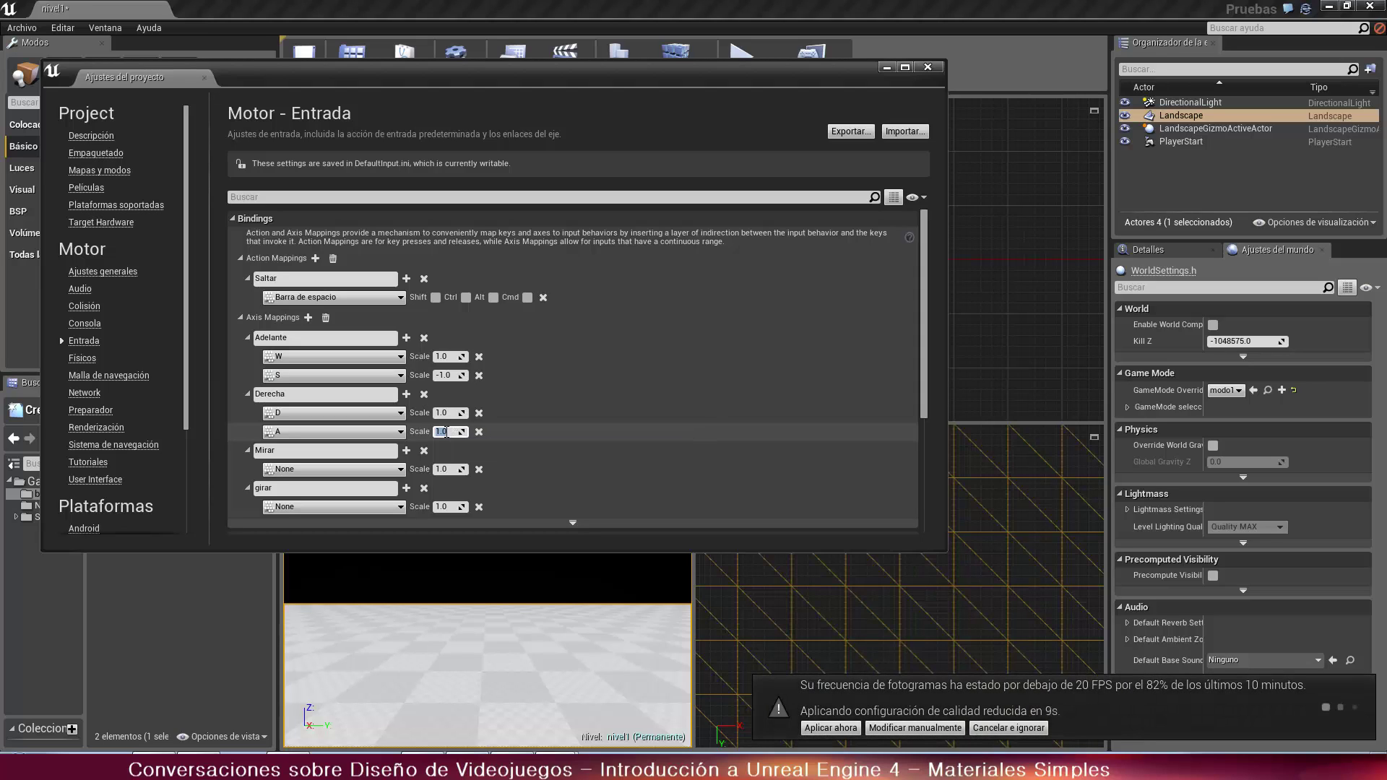
text(-1.0)
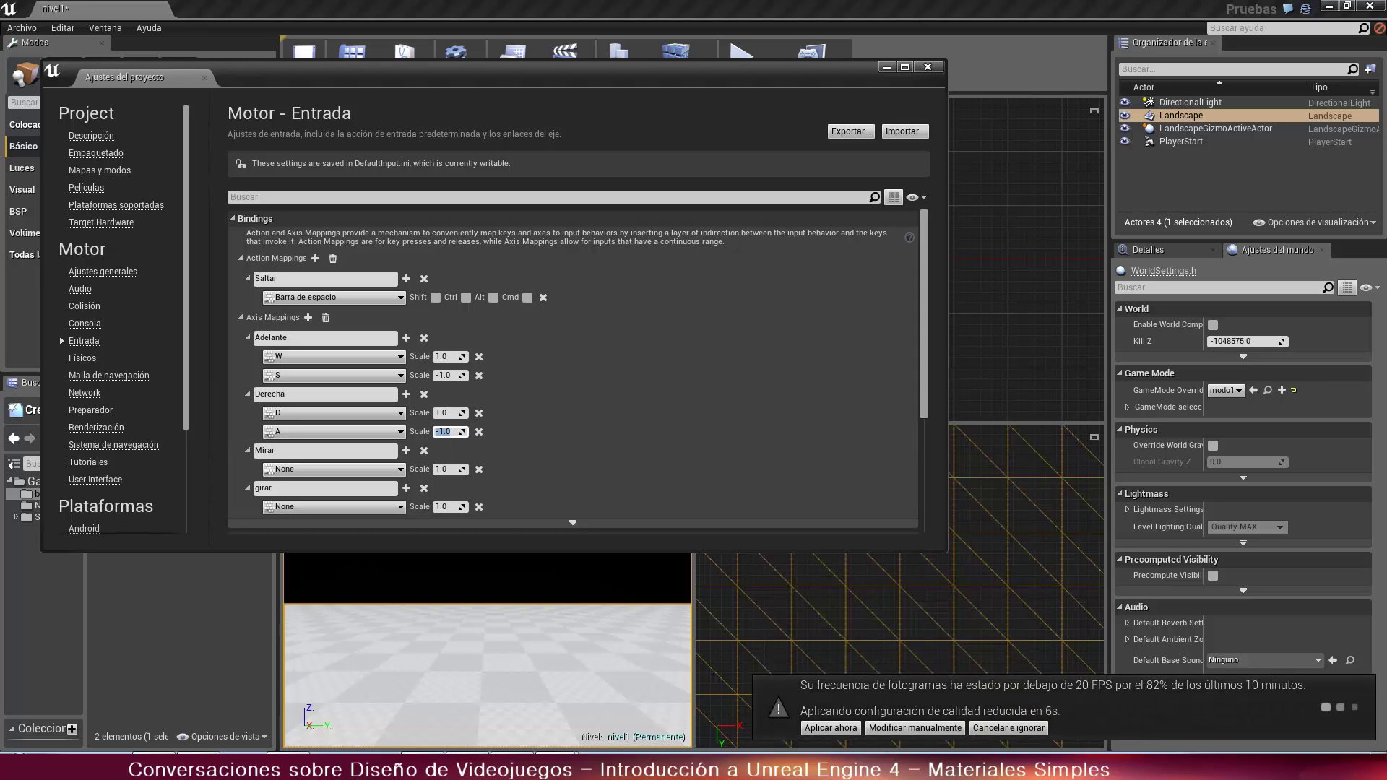
click(843, 732)
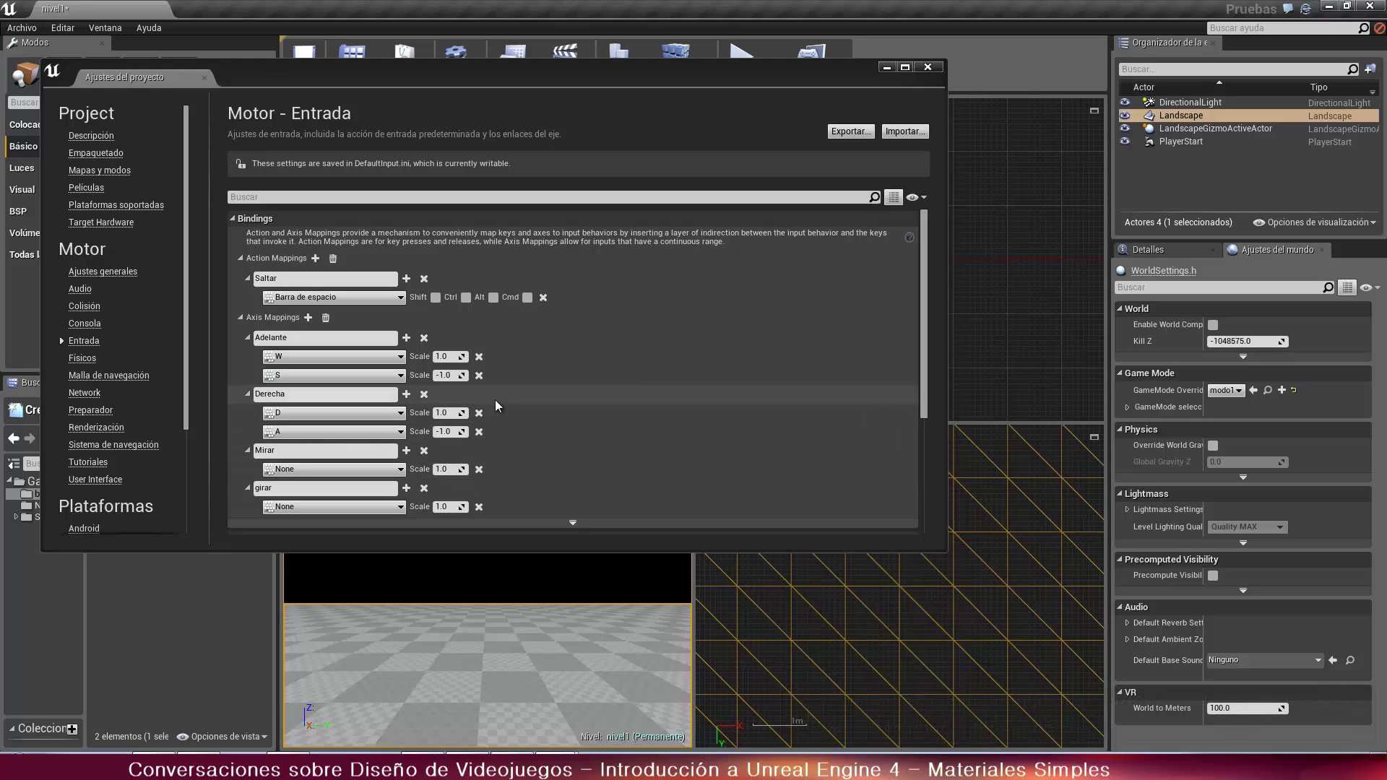
Assign the mouse's Ratón Y axis to the Mirar axis mapping
click(325, 469)
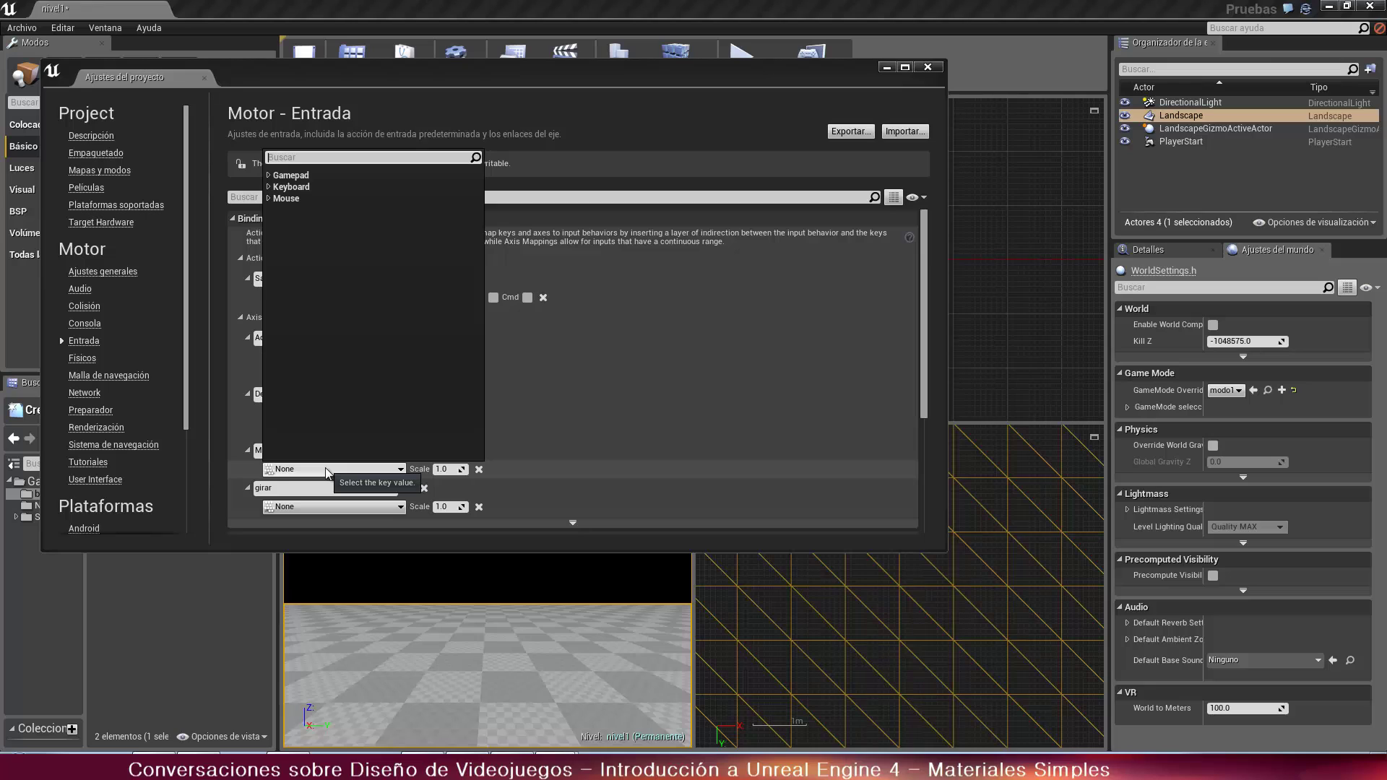
click(325, 468)
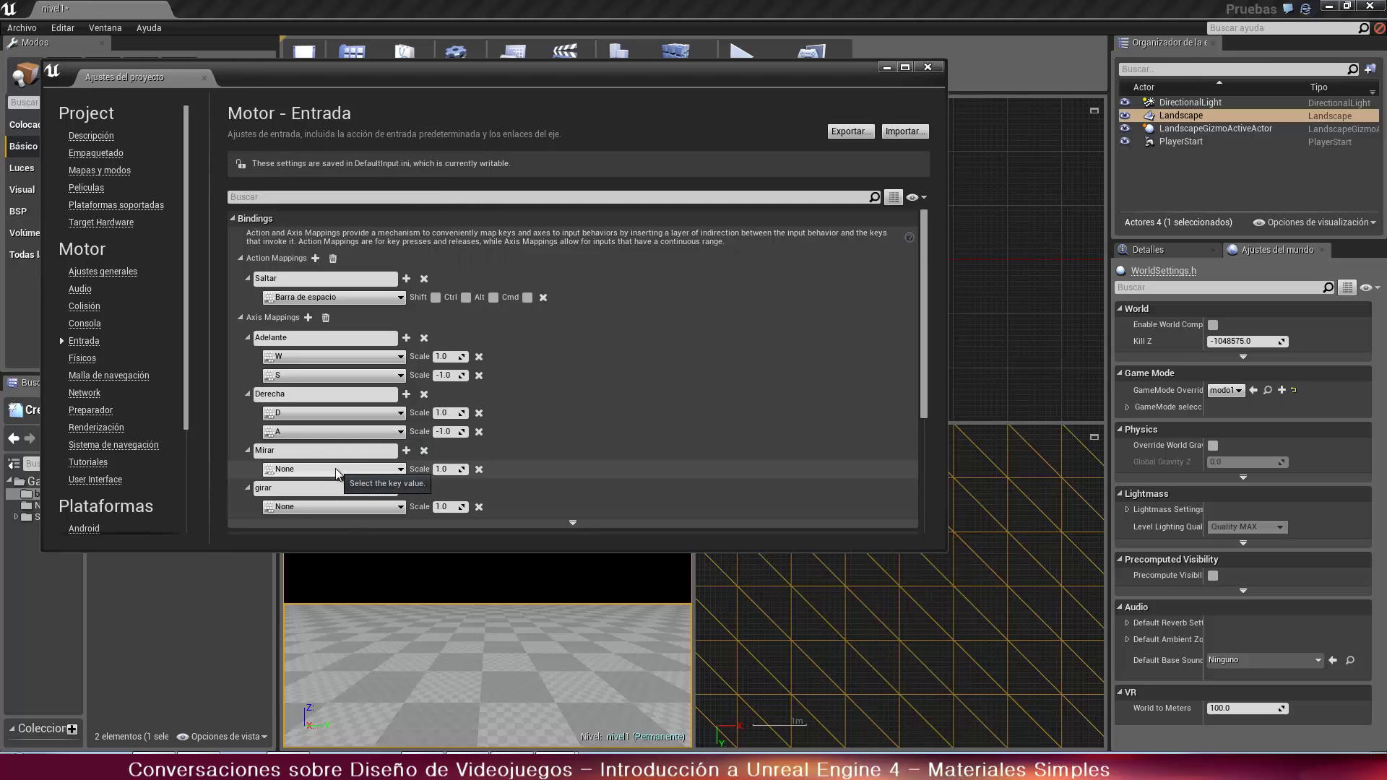
click(336, 469)
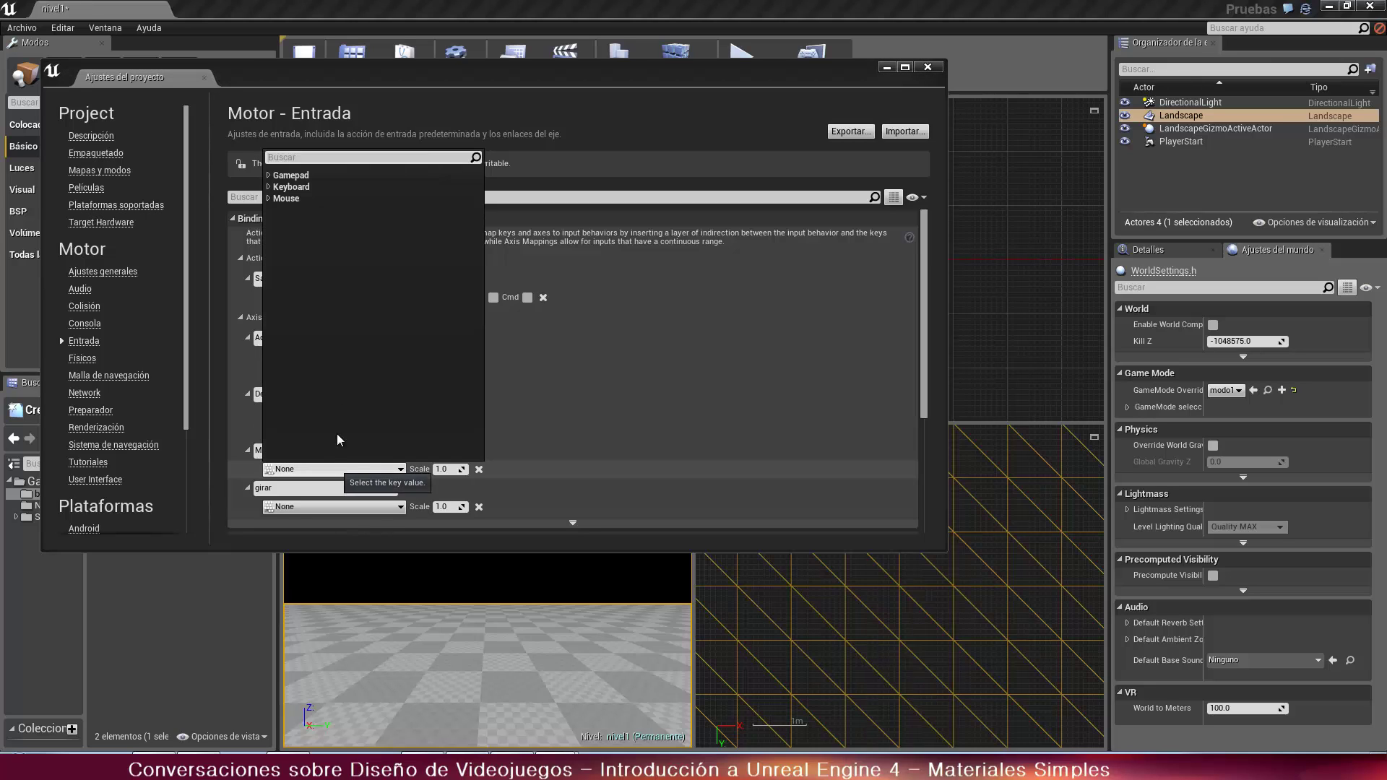
click(286, 199)
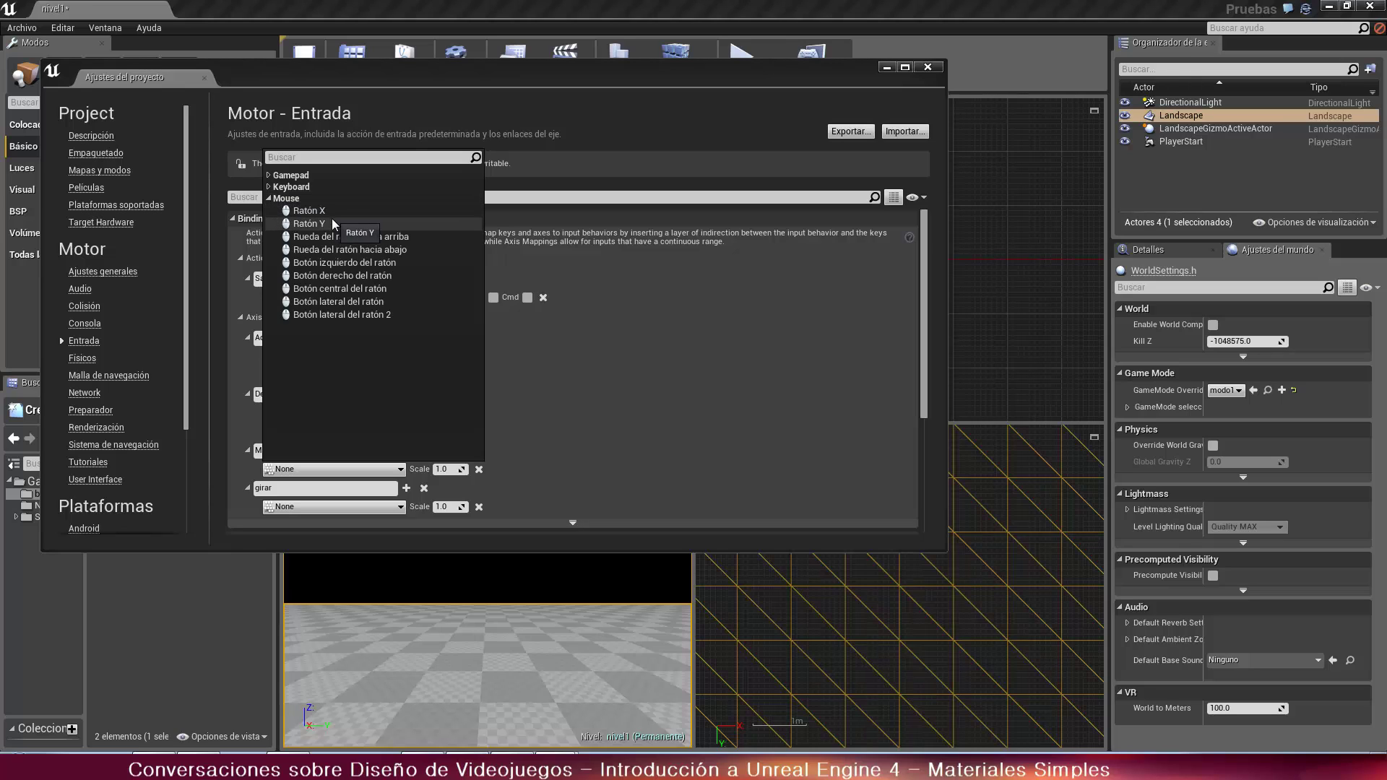
click(320, 224)
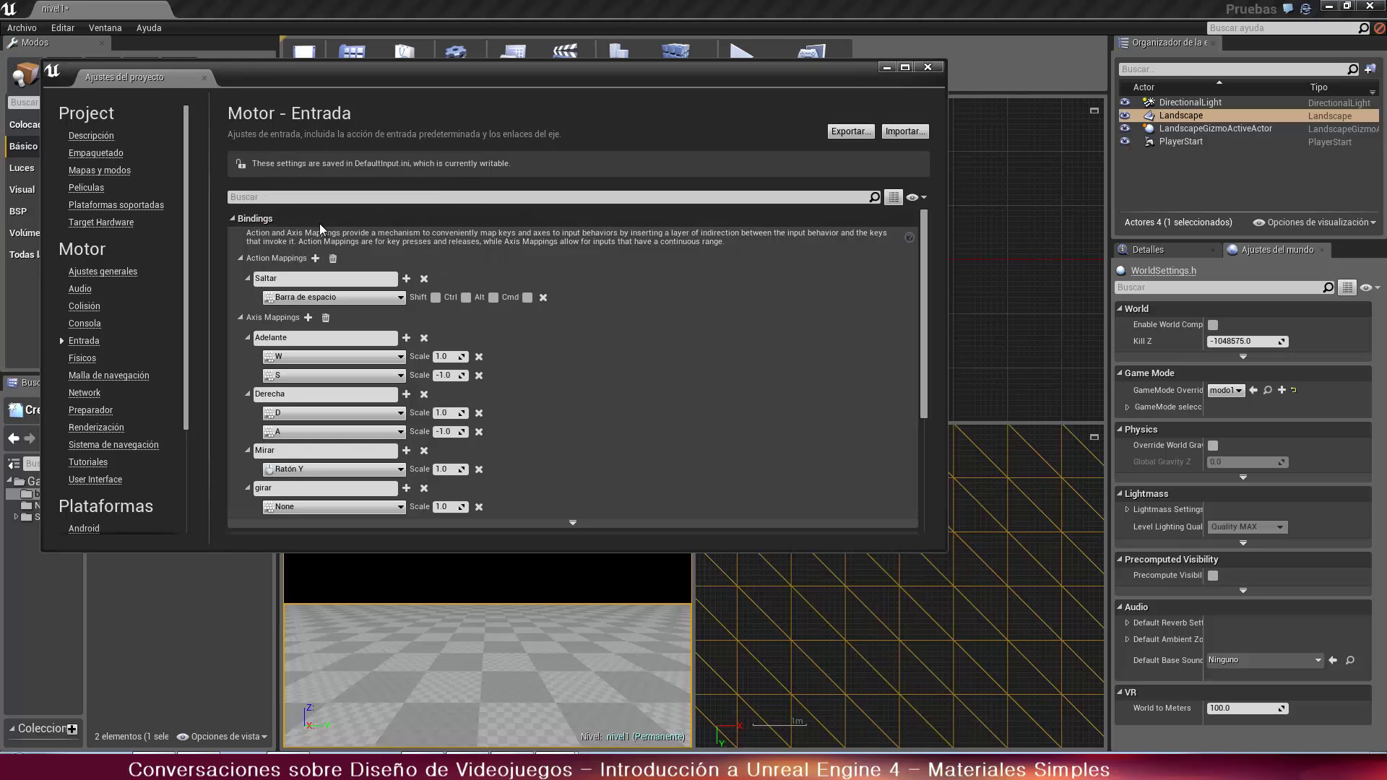
Assign the mouse's Ratón X axis to the girar axis mapping
click(345, 509)
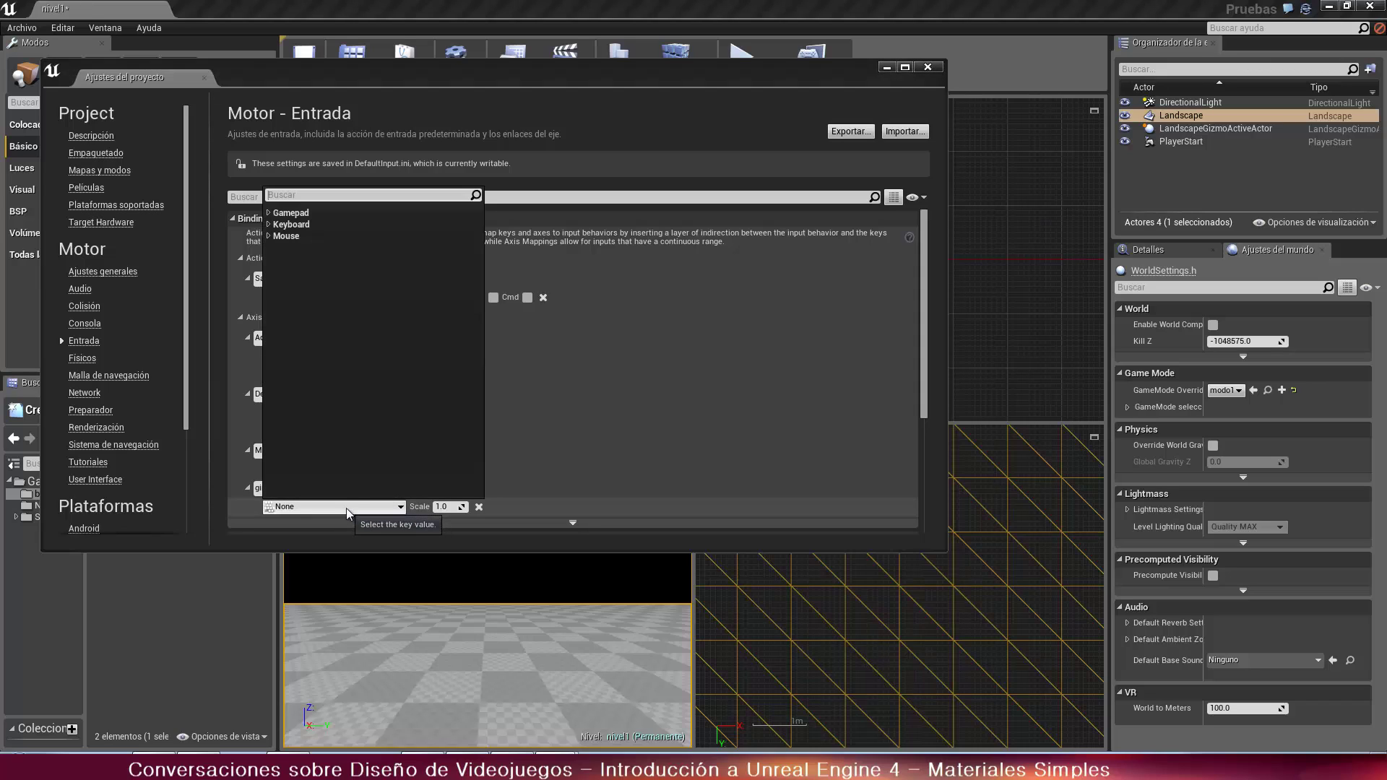
click(295, 236)
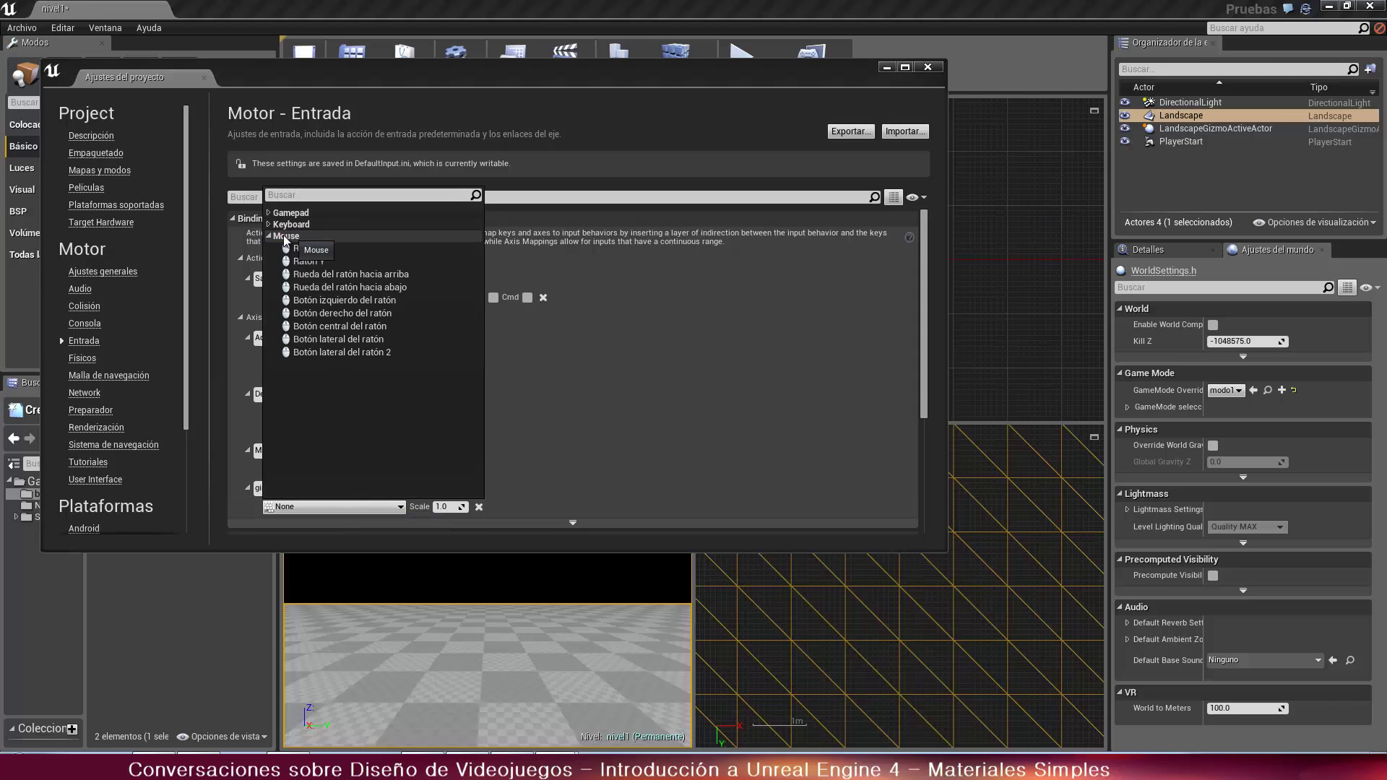
click(312, 248)
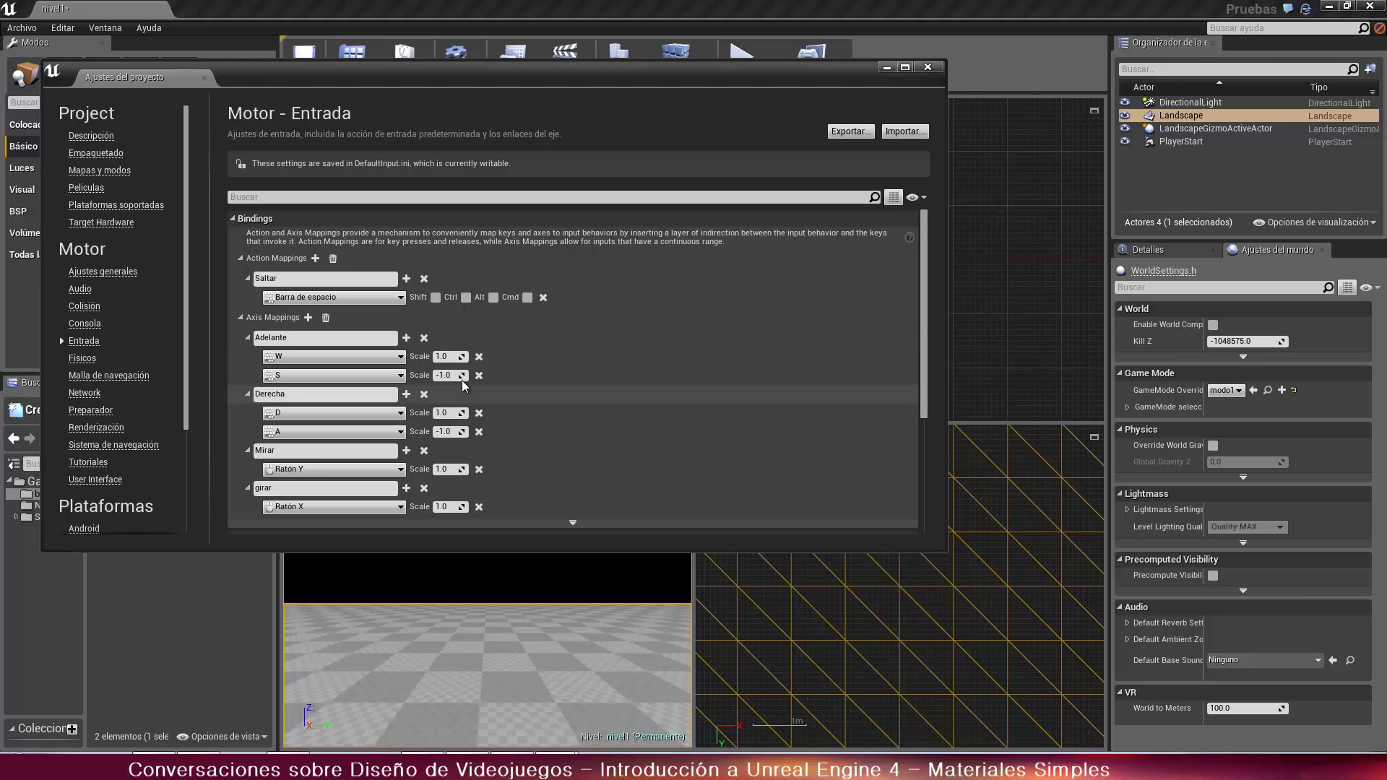
Add Gamepad botón frontal inferior as a second binding of the Saltar action mapping
click(407, 279)
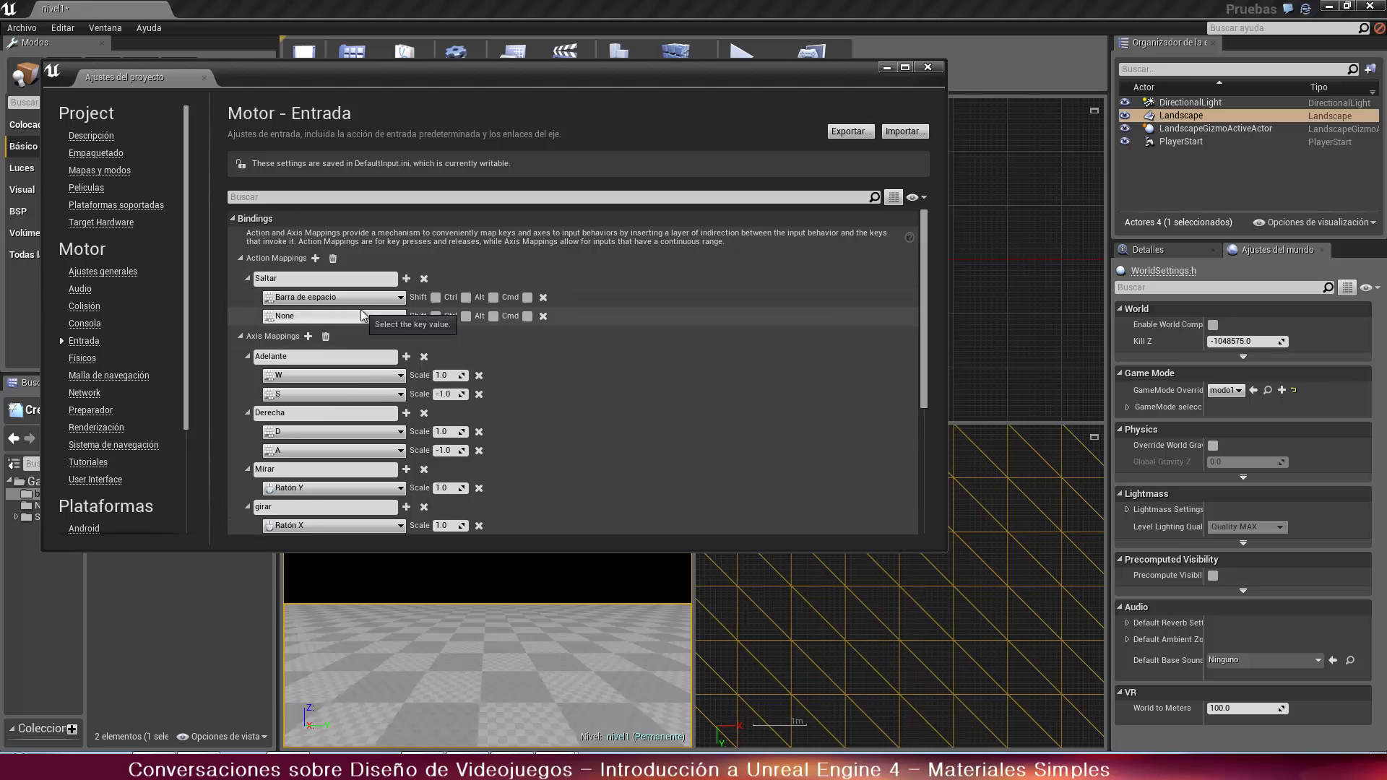
click(364, 320)
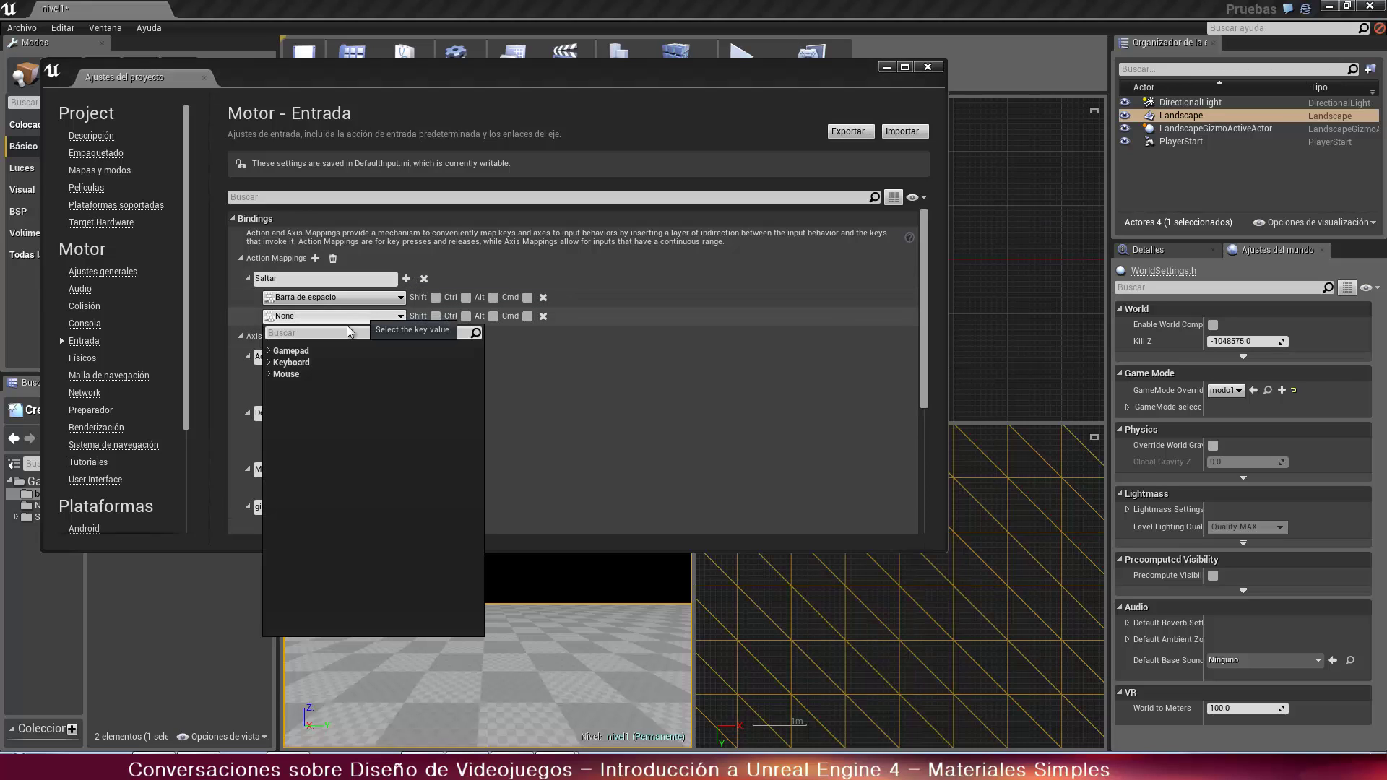
click(293, 351)
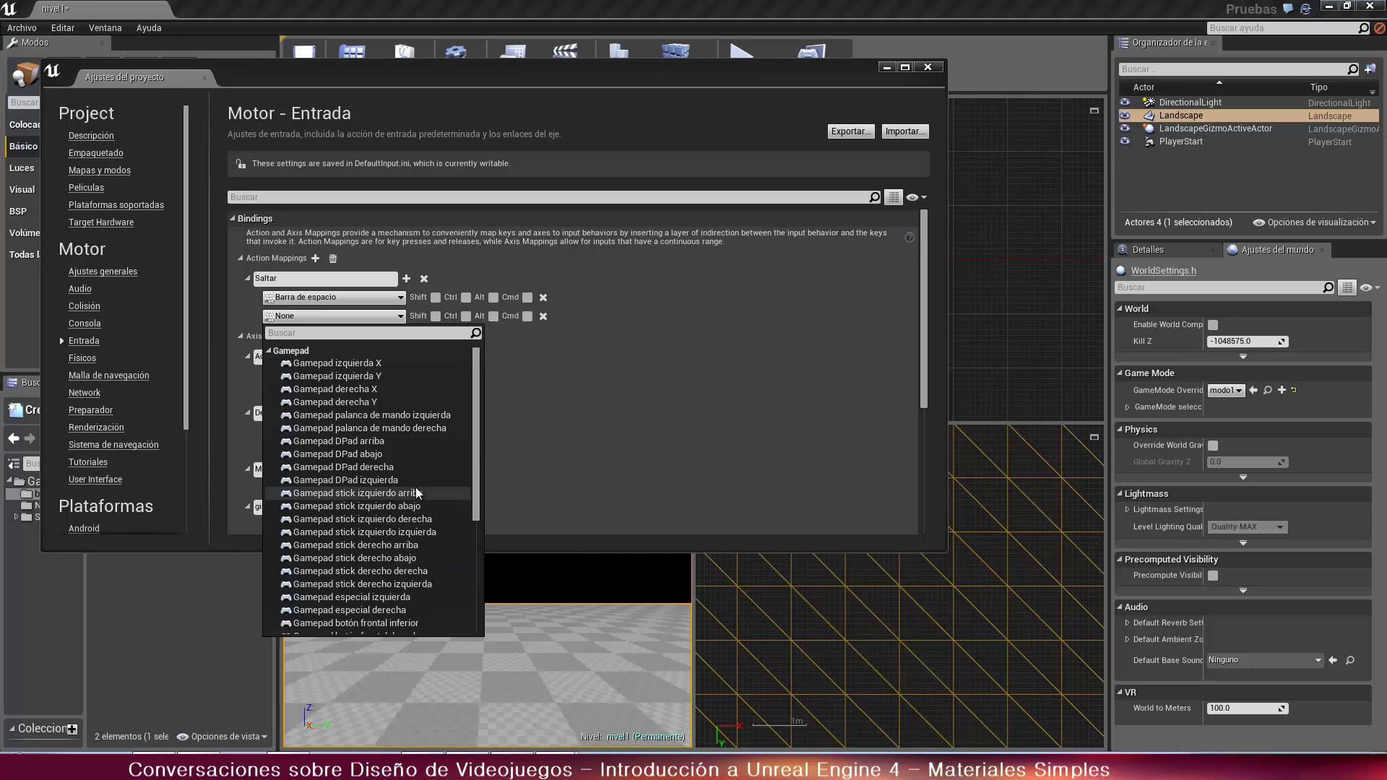
scroll(416, 493, down, 5)
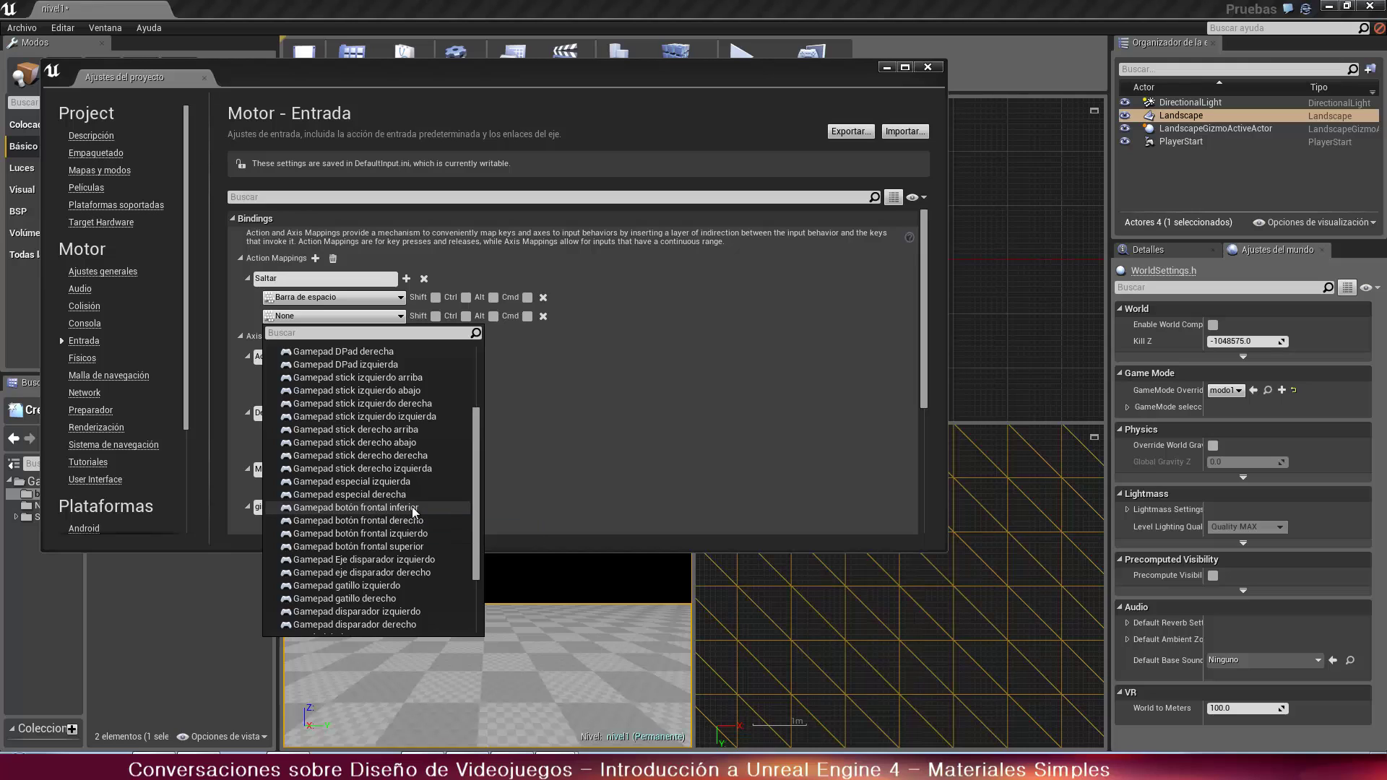
click(414, 507)
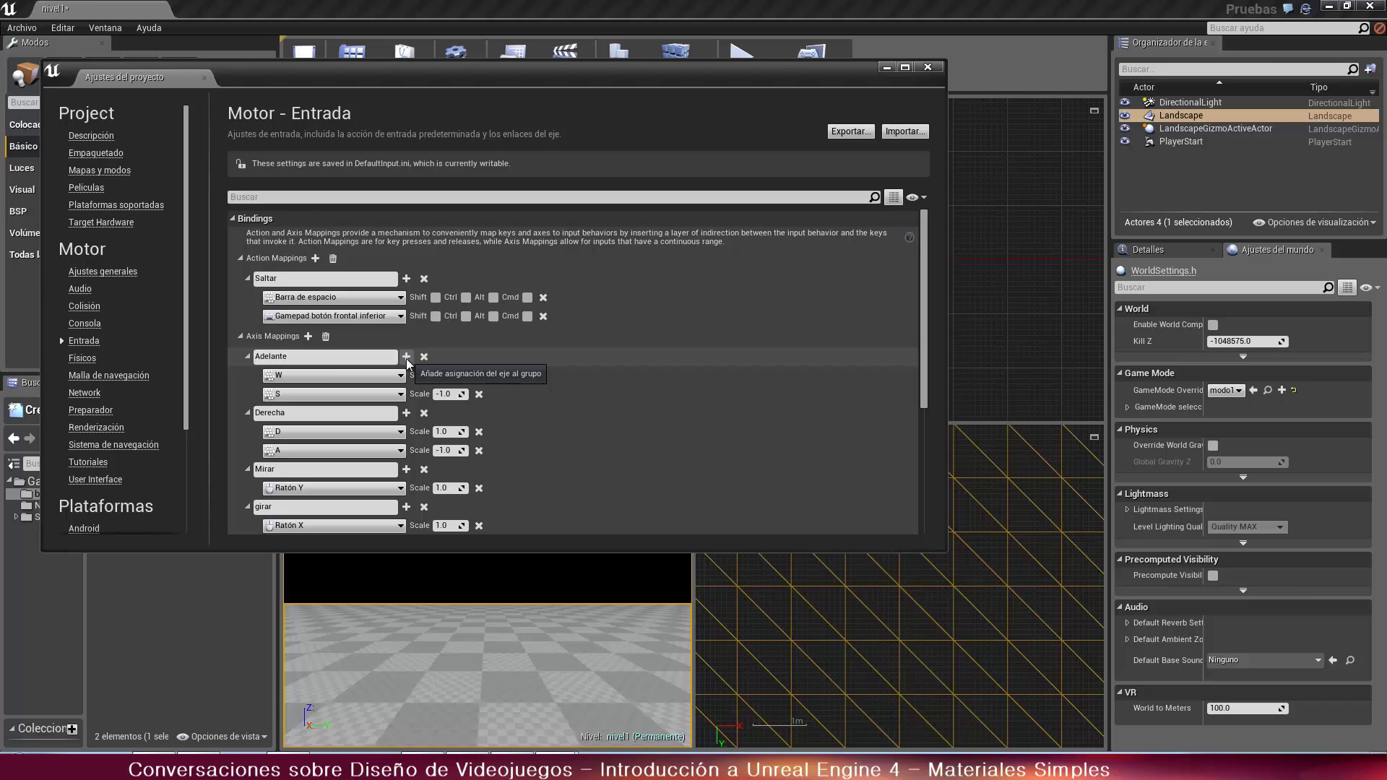
Add Gamepad izquierda Y as a third binding of the Adelante axis mapping
click(406, 357)
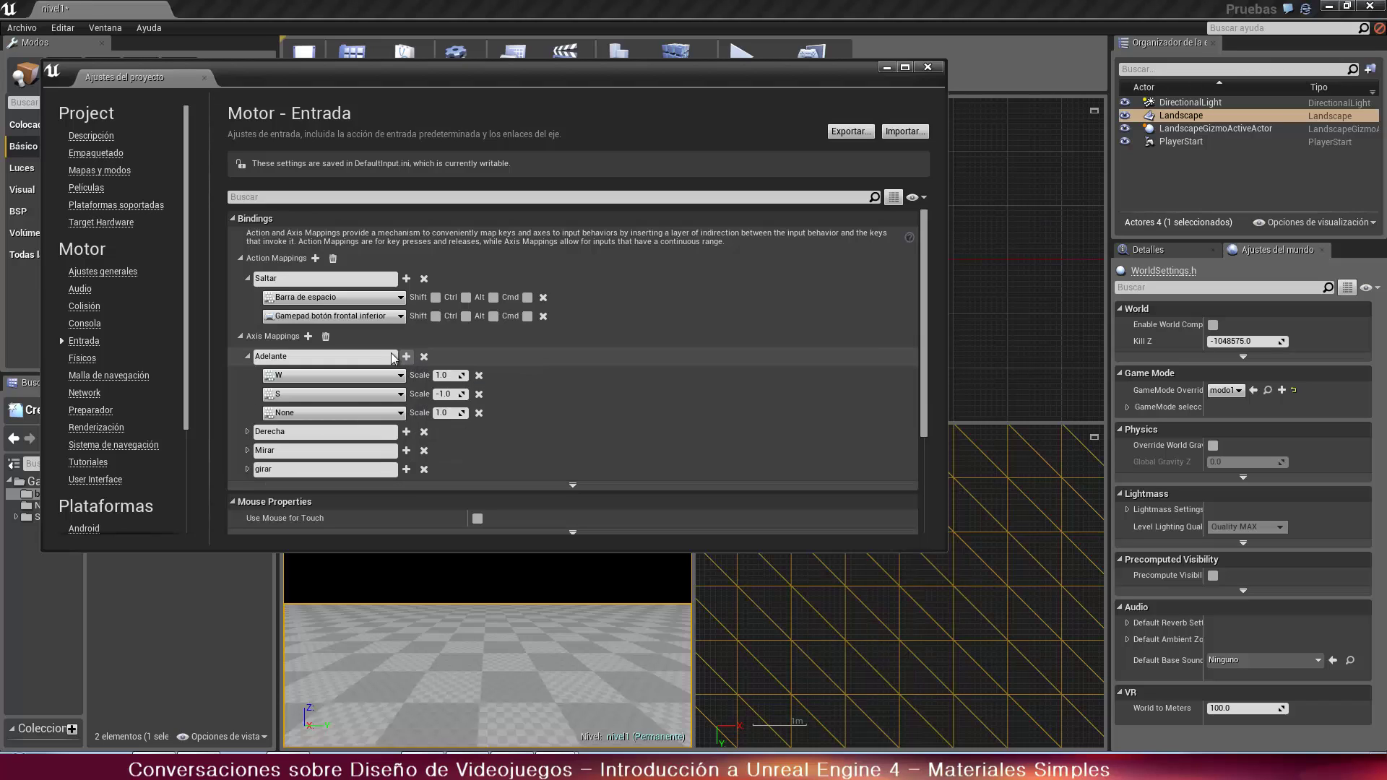
click(334, 412)
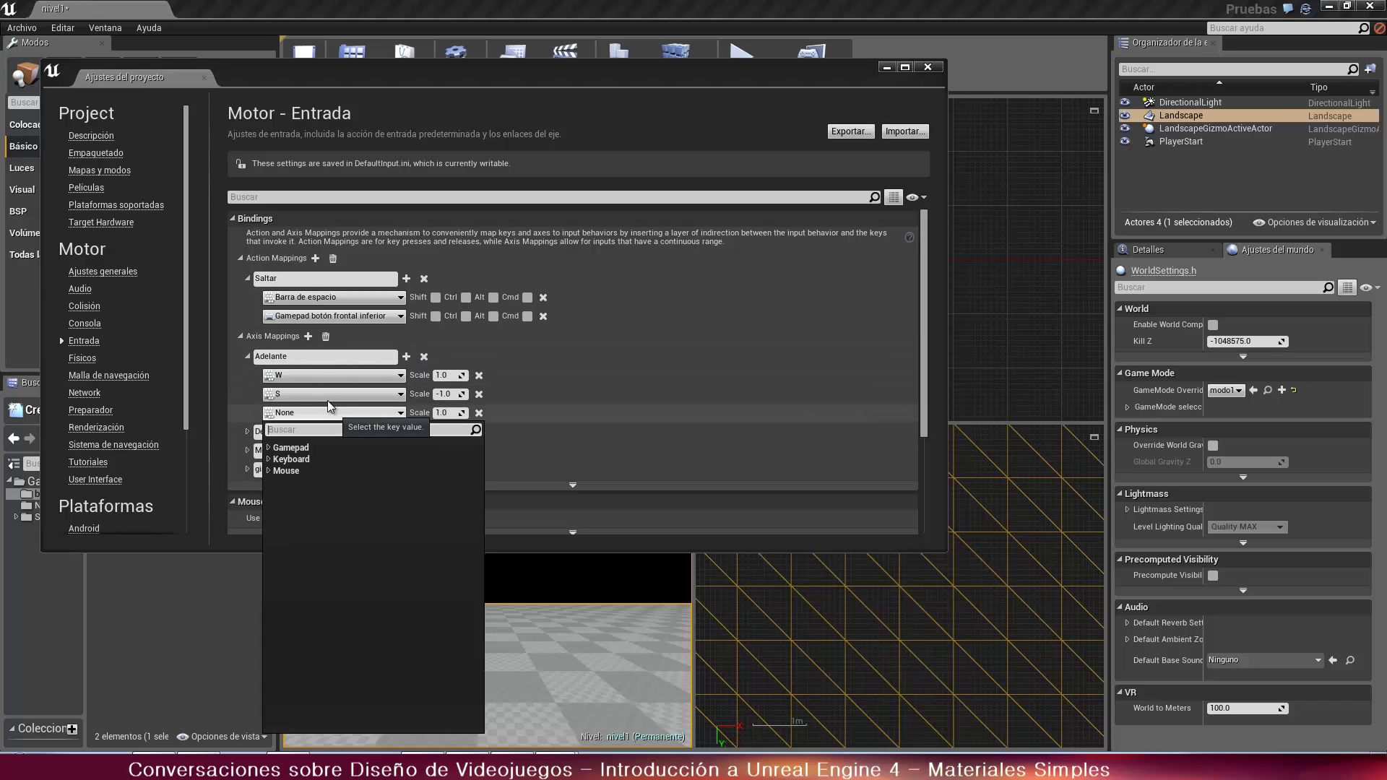
click(271, 448)
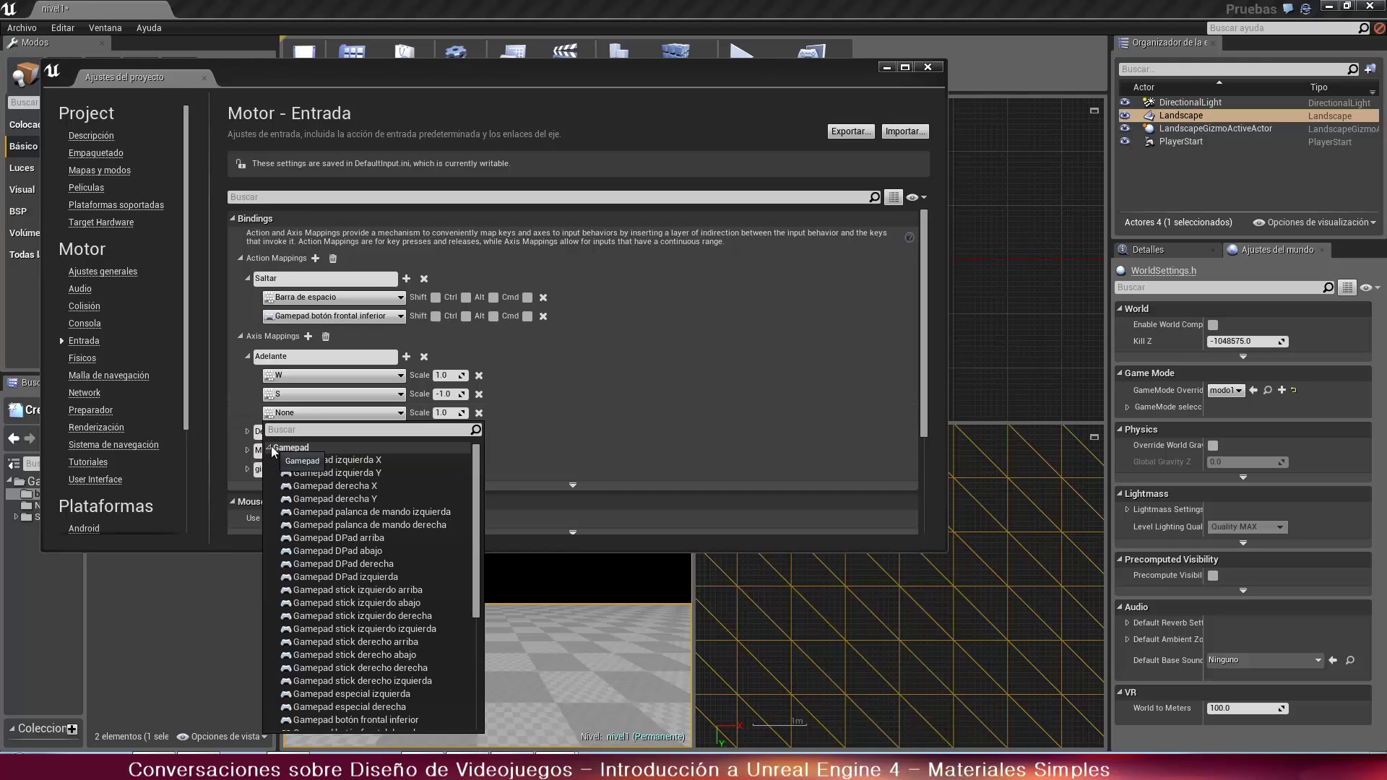
click(344, 472)
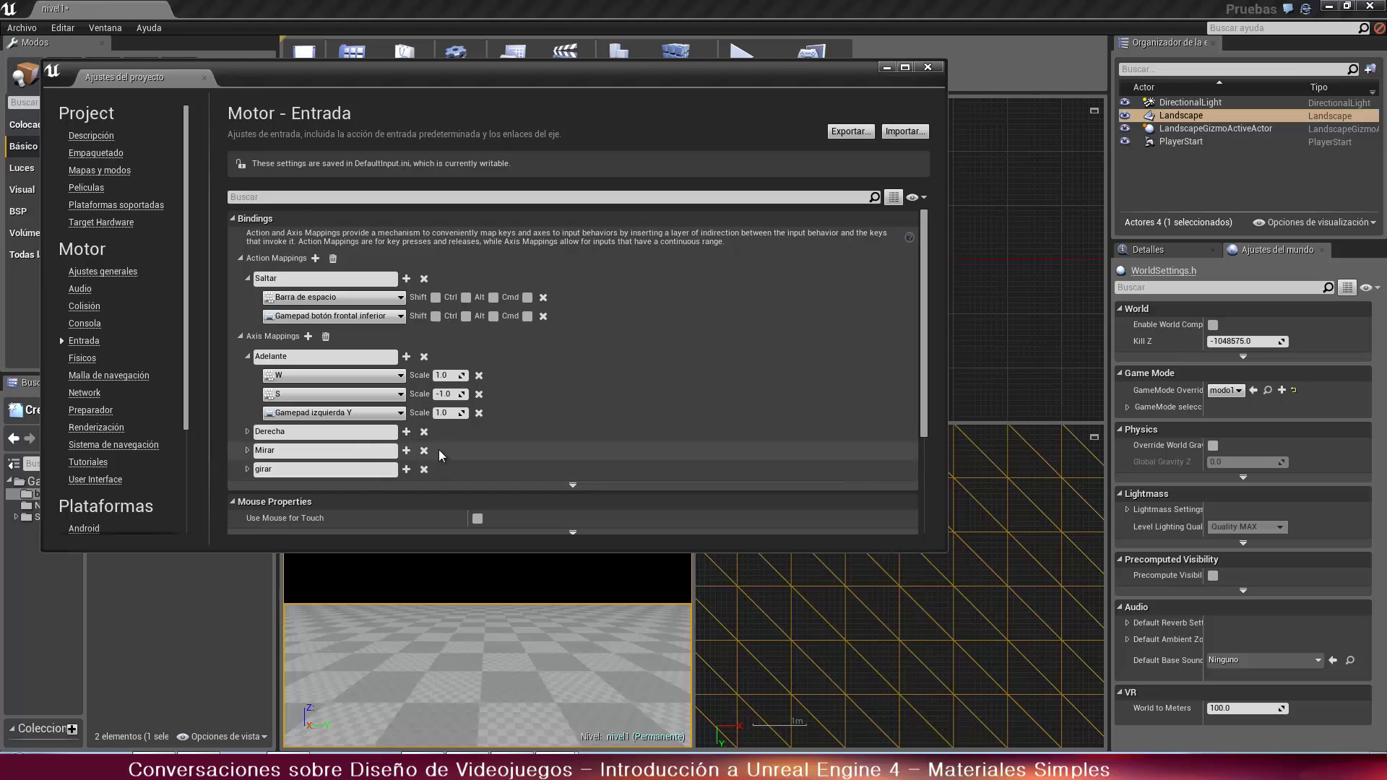
Add Gamepad izquierda X as a third binding of the Derecha axis mapping
click(247, 432)
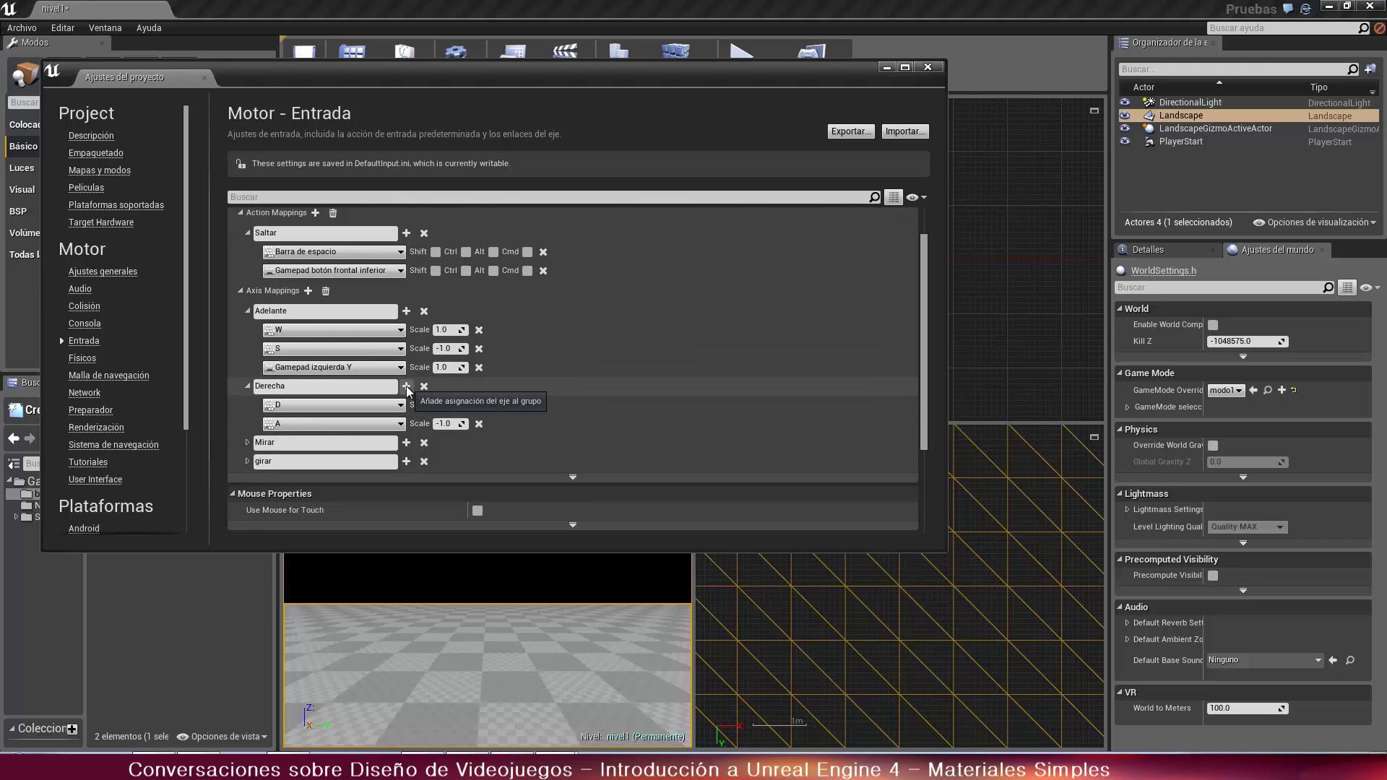
click(406, 386)
click(400, 442)
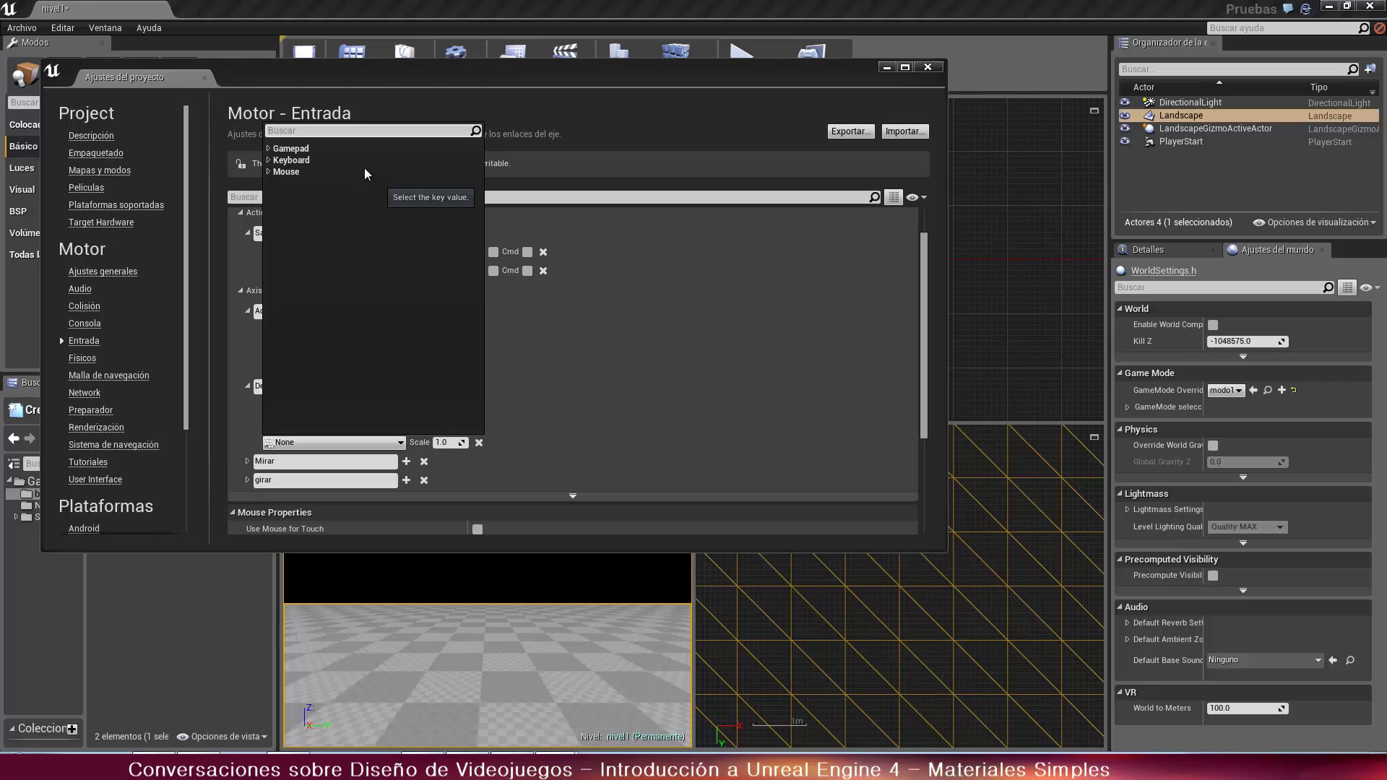
click(300, 149)
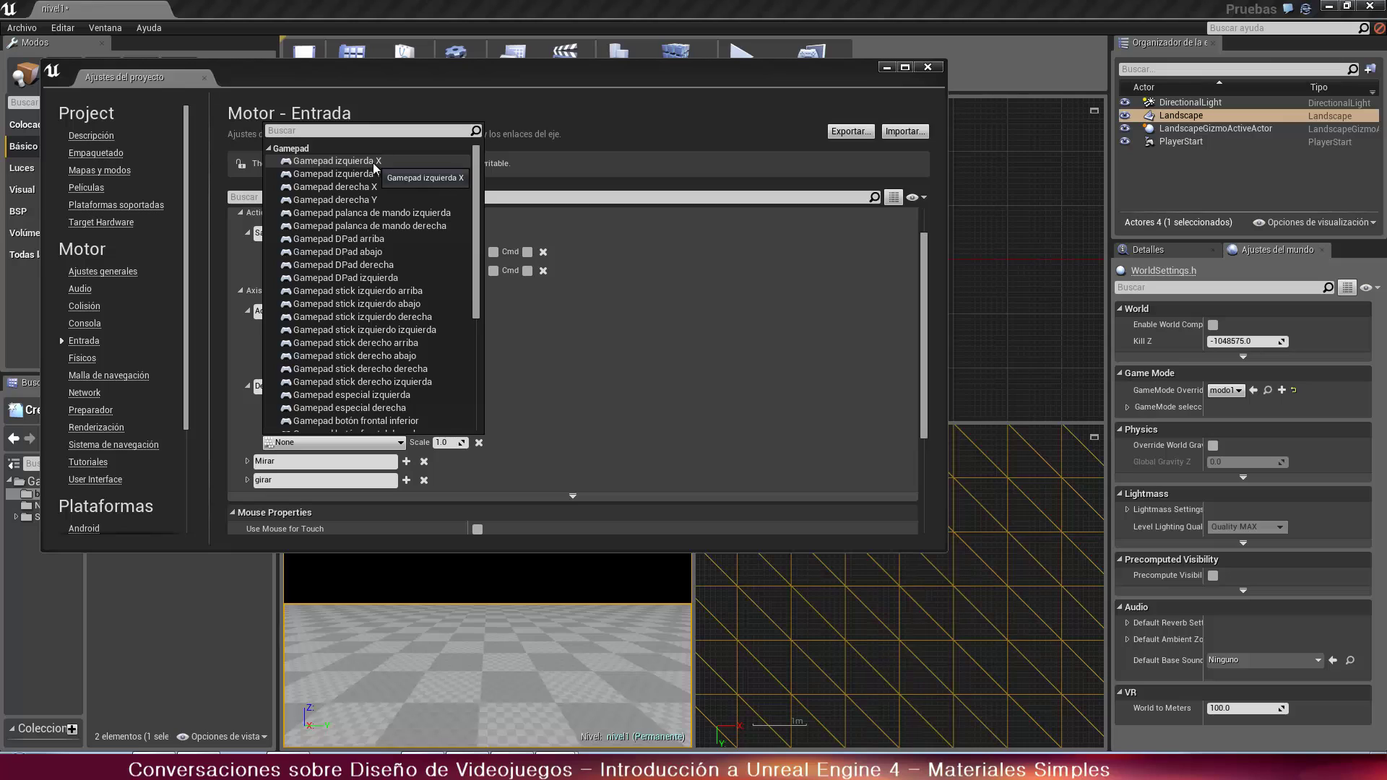
click(336, 161)
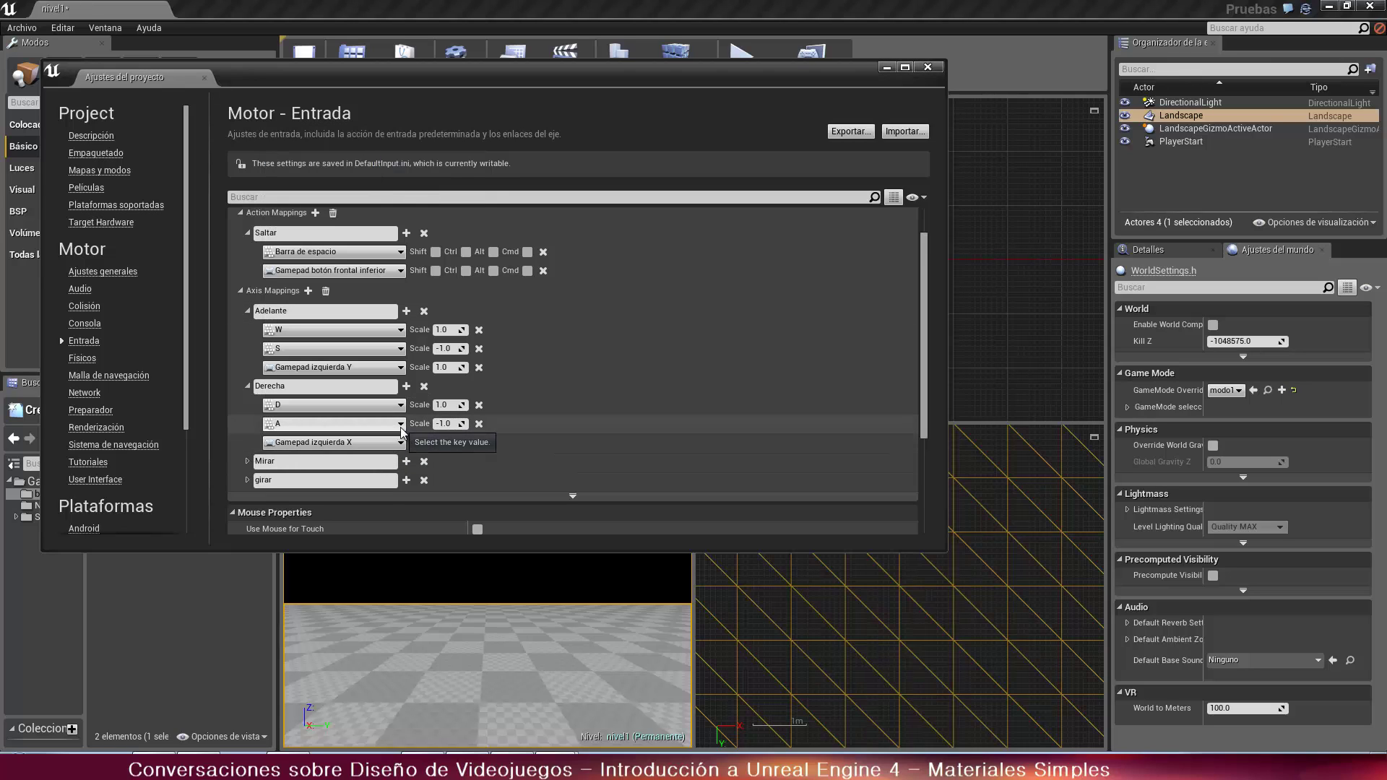
Add Gamepad derecha Y as a second binding of the Mirar axis mapping
scroll(339, 437, down, 1)
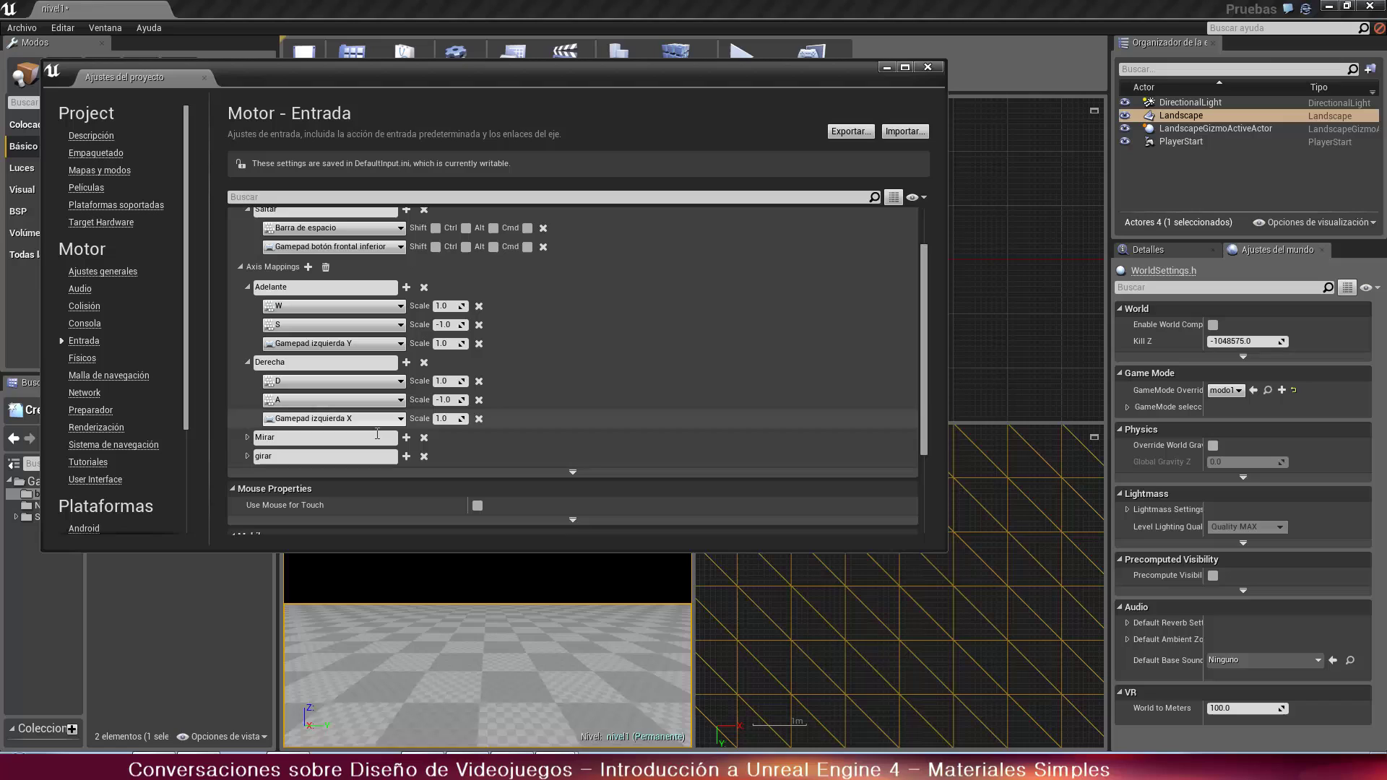
click(248, 439)
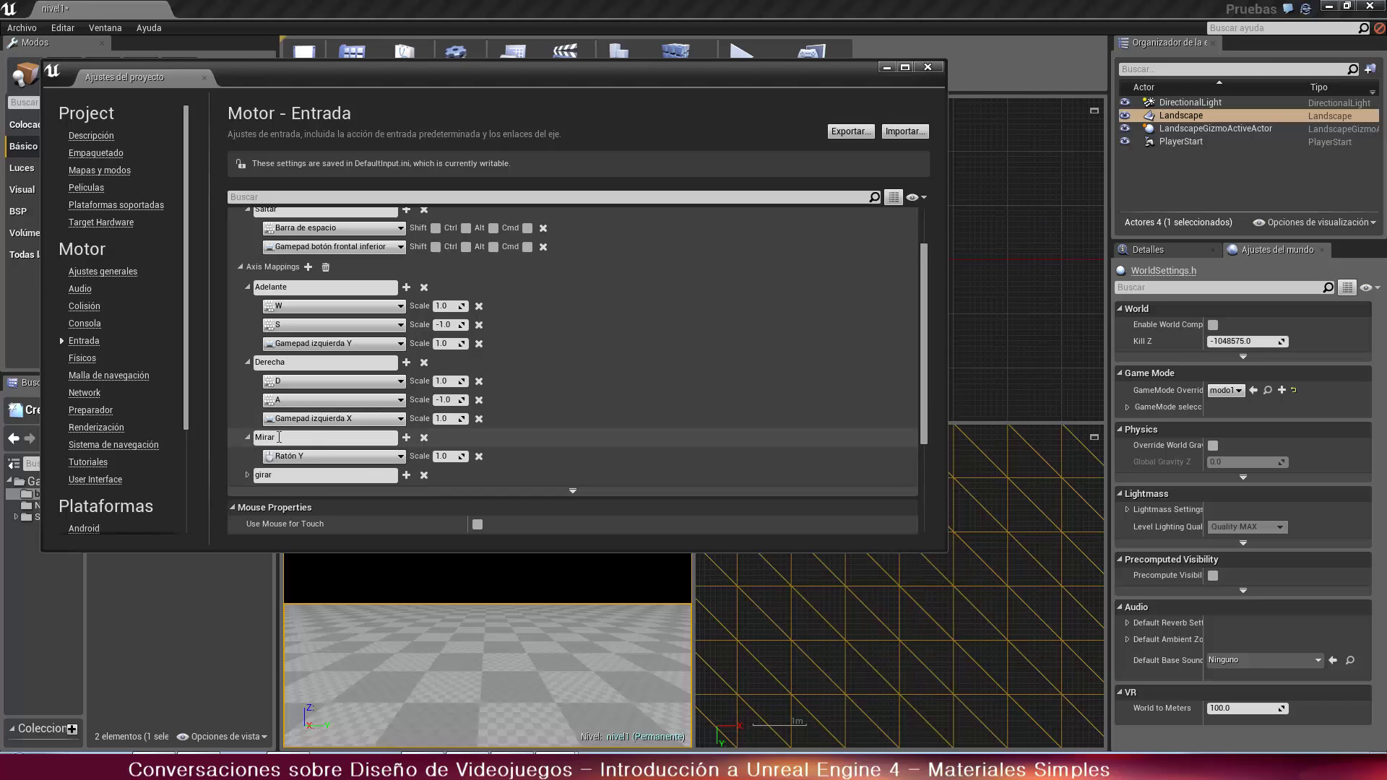
click(407, 439)
scroll(394, 412, down, 3)
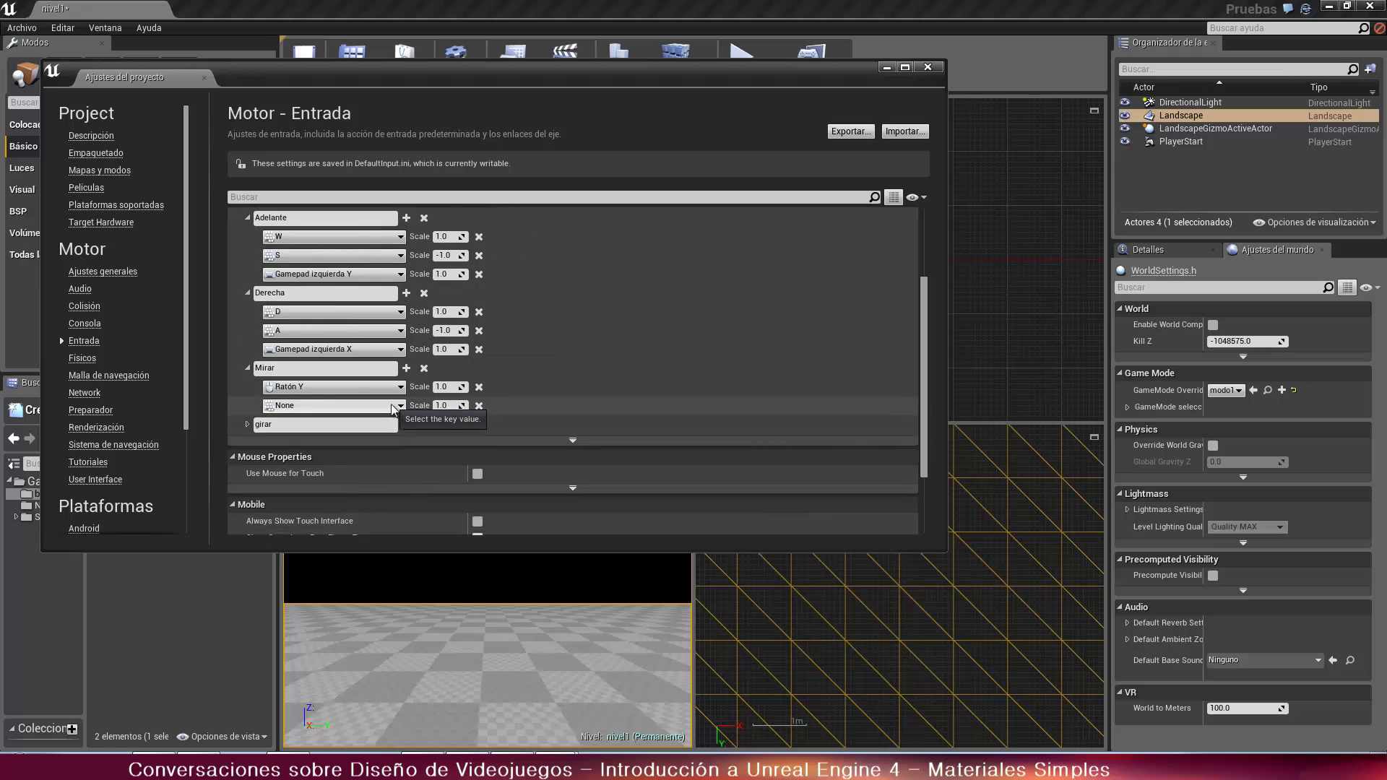
click(393, 407)
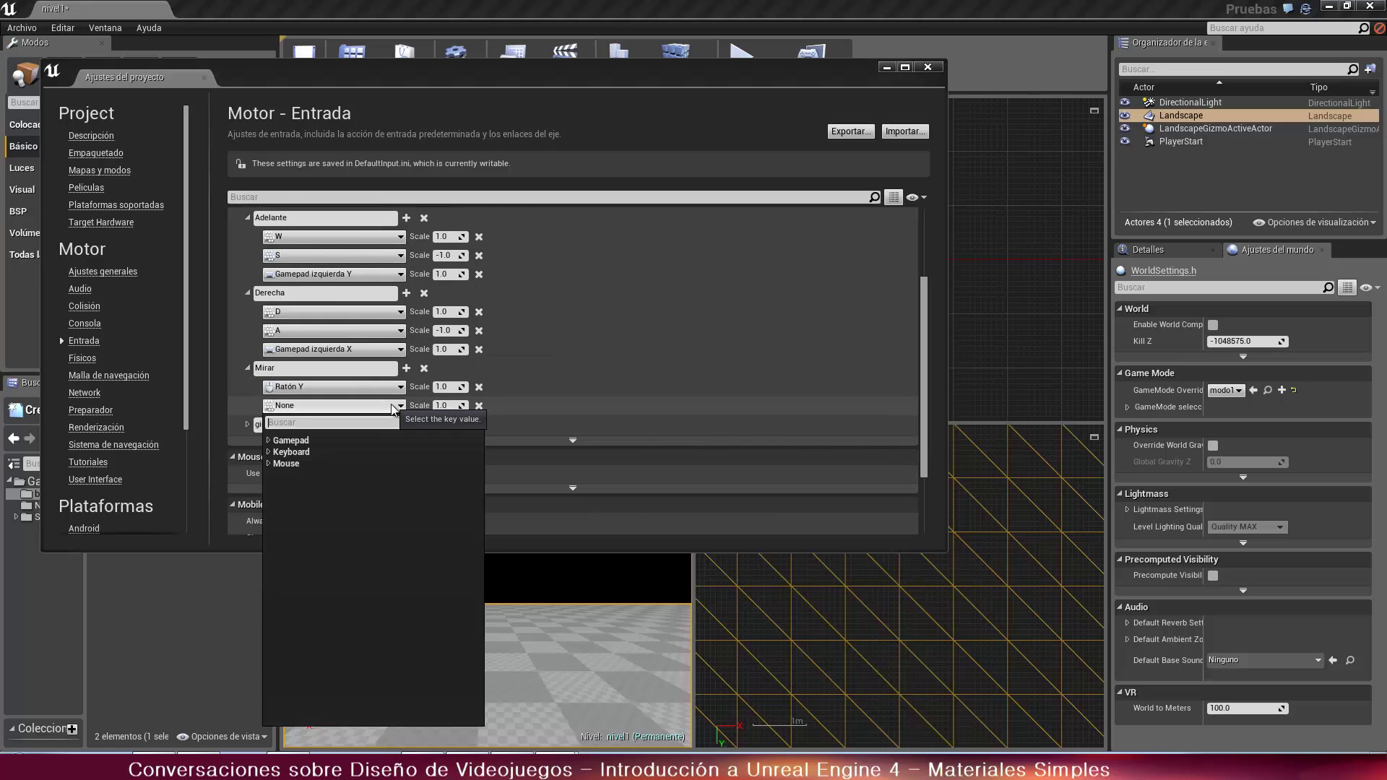
click(297, 442)
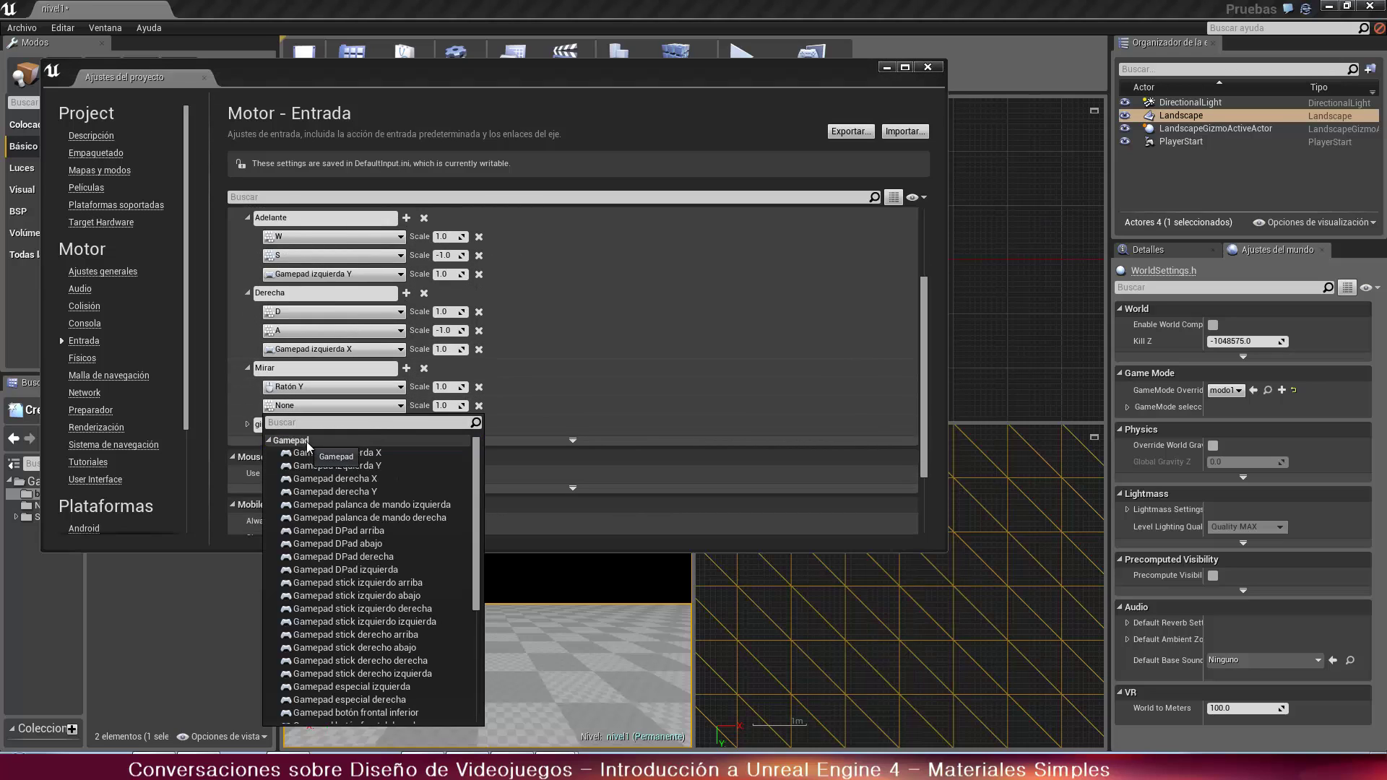
click(375, 492)
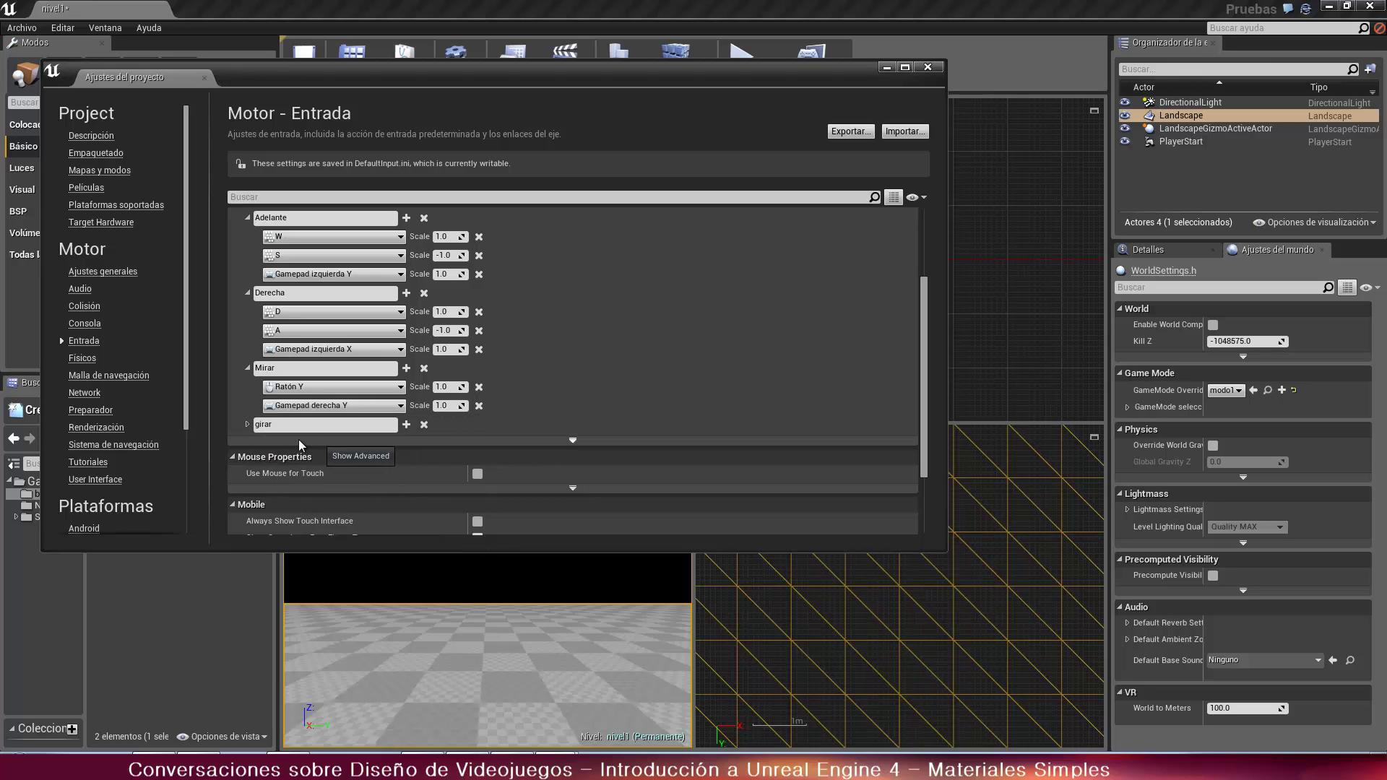
Add Gamepad derecha X as a second binding of the girar axis mapping
click(247, 424)
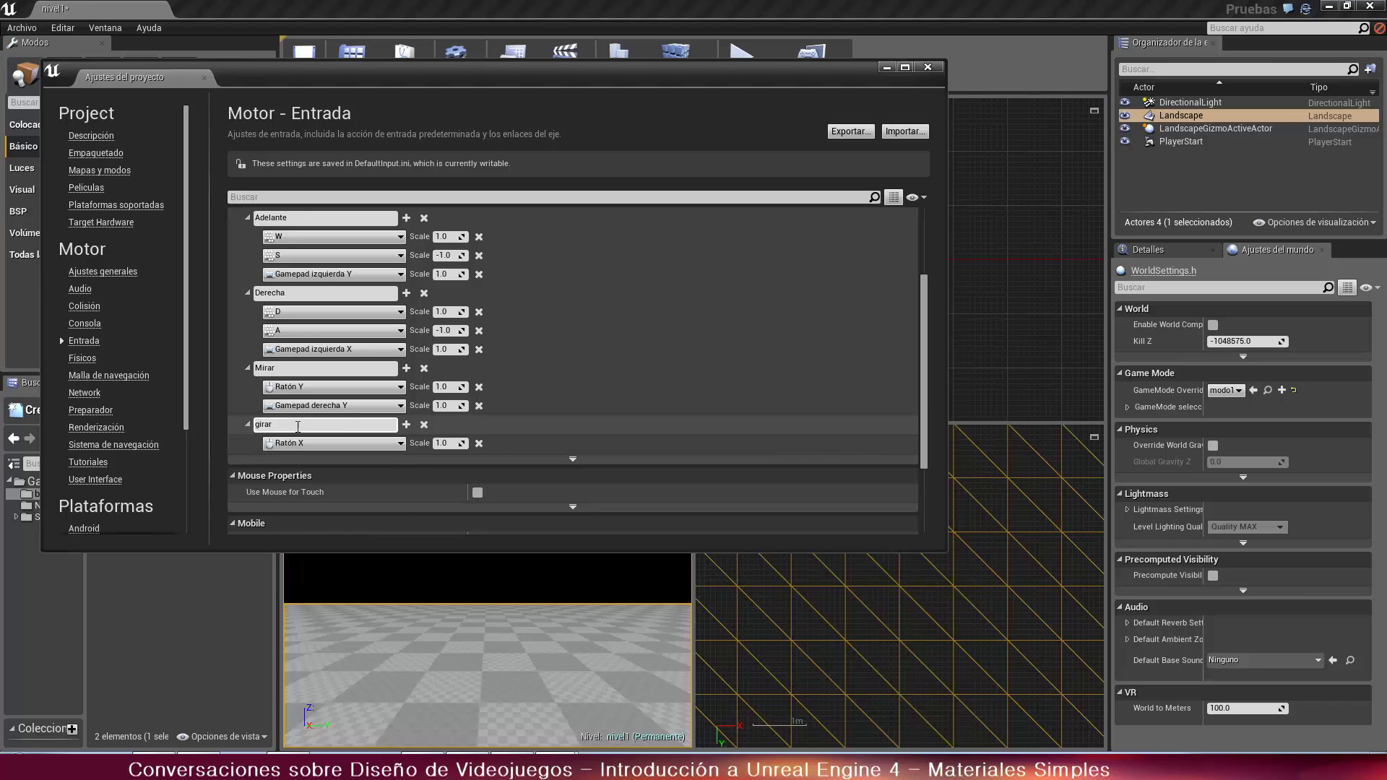
click(406, 424)
click(358, 461)
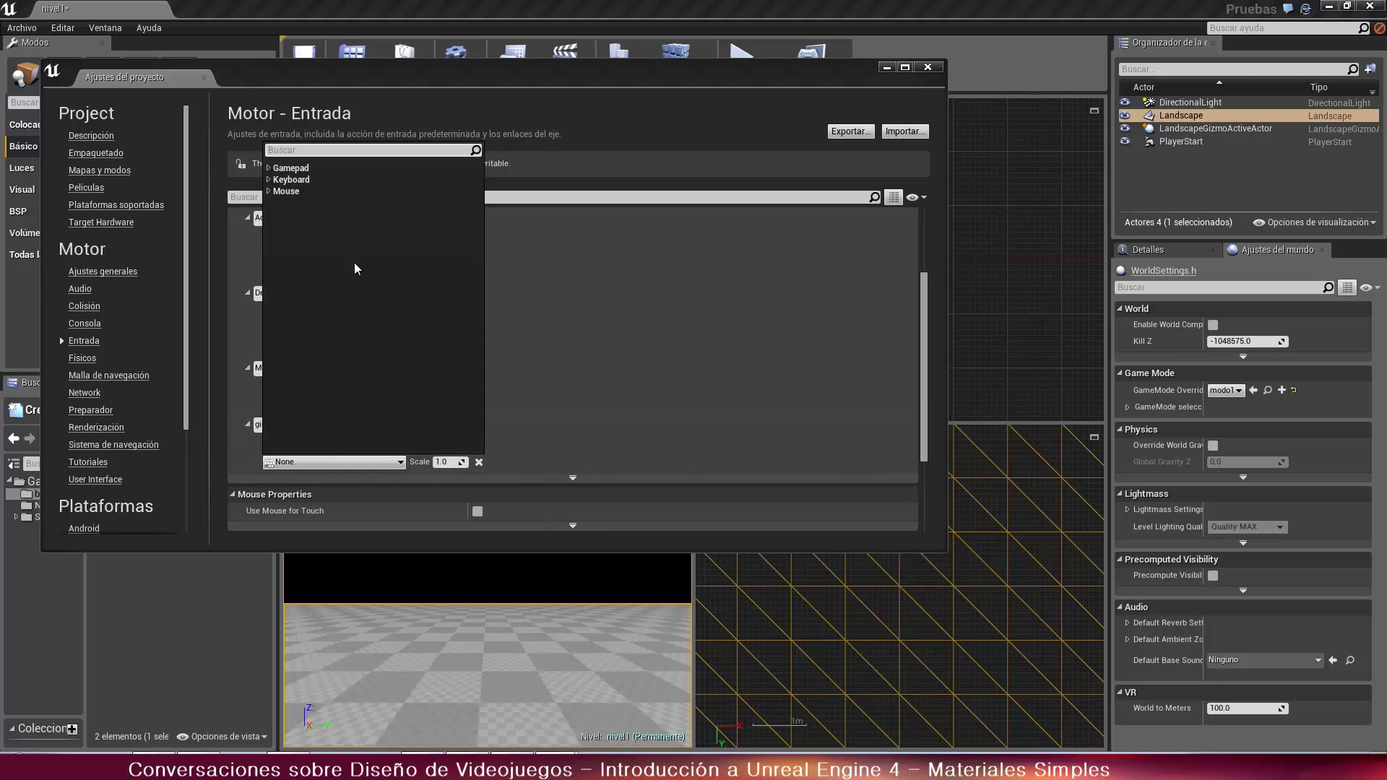
click(289, 170)
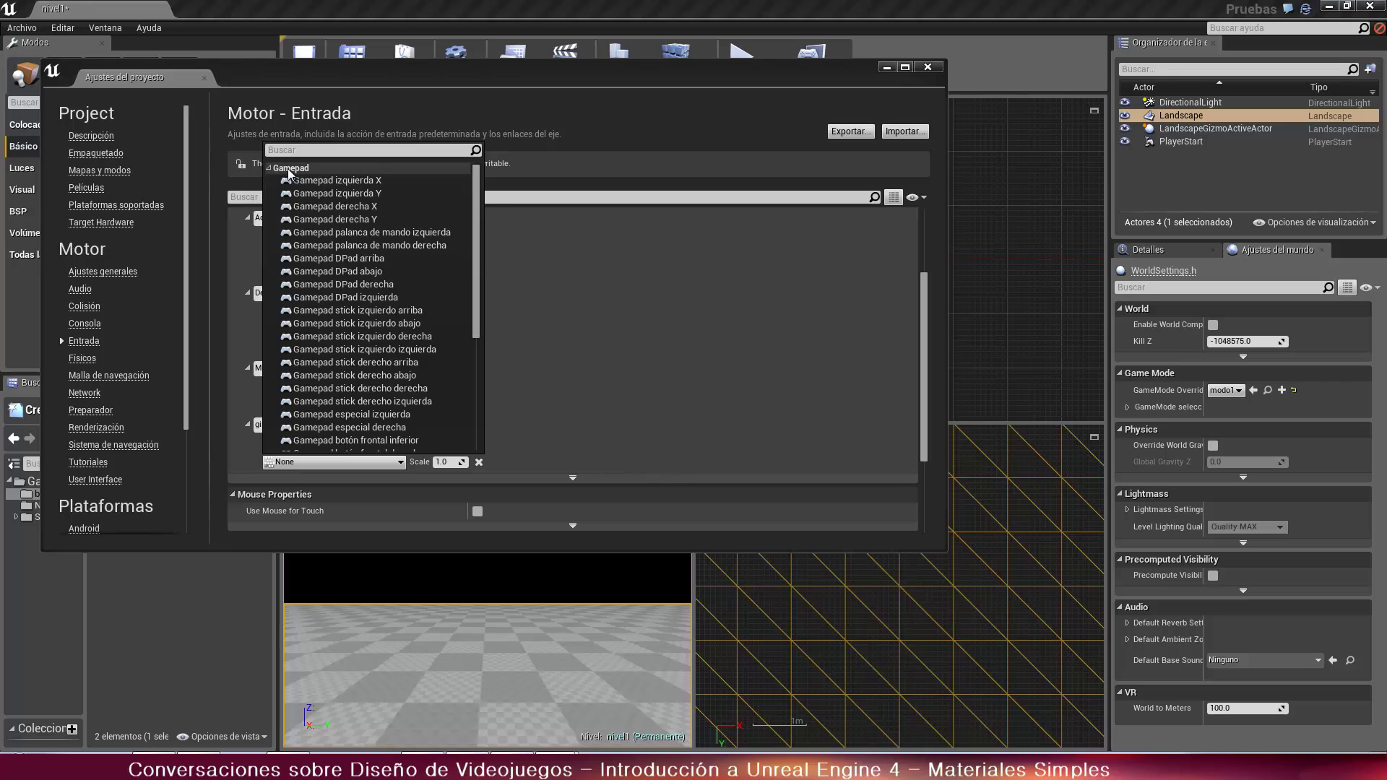
click(361, 207)
Enable Invert for the MouseY axis in the advanced Axis Config of the input bindings
scroll(518, 345, down, 1)
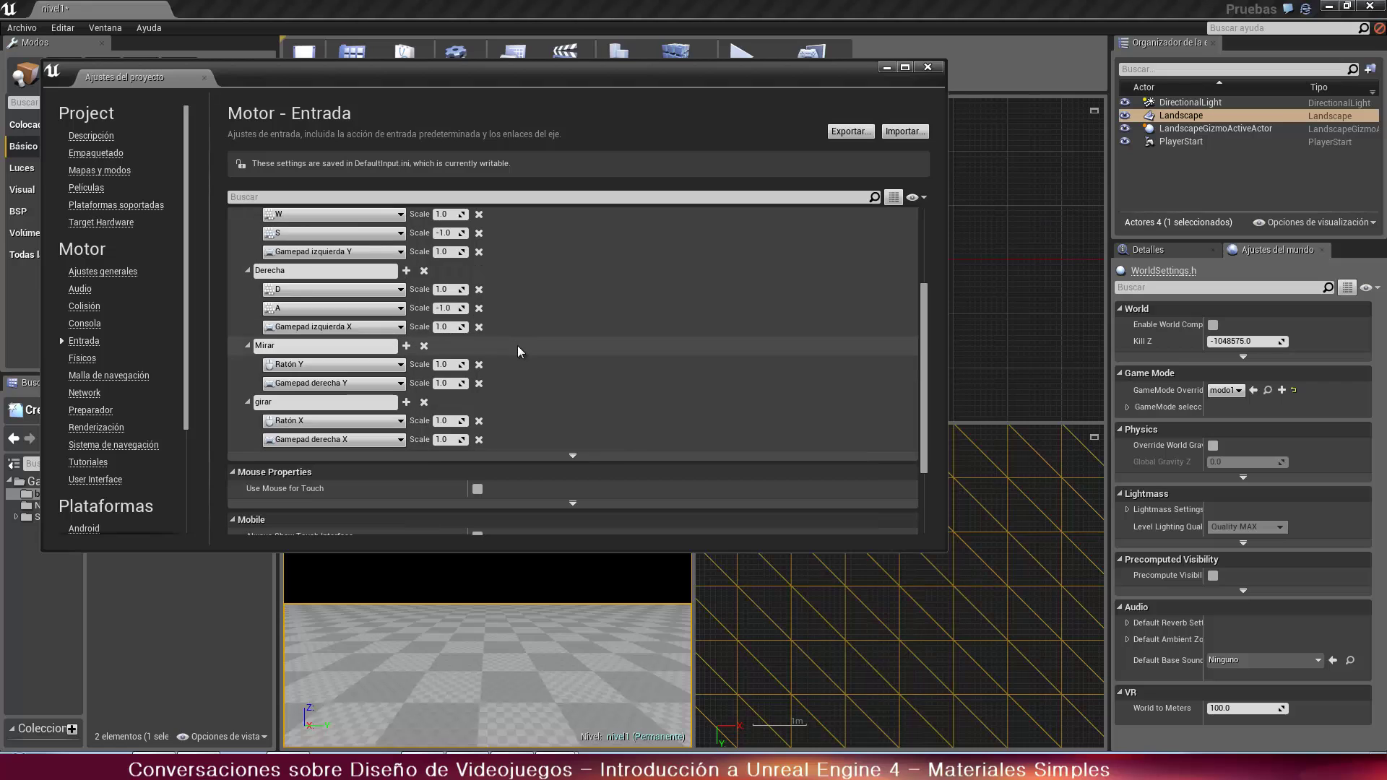
scroll(519, 346, up, 5)
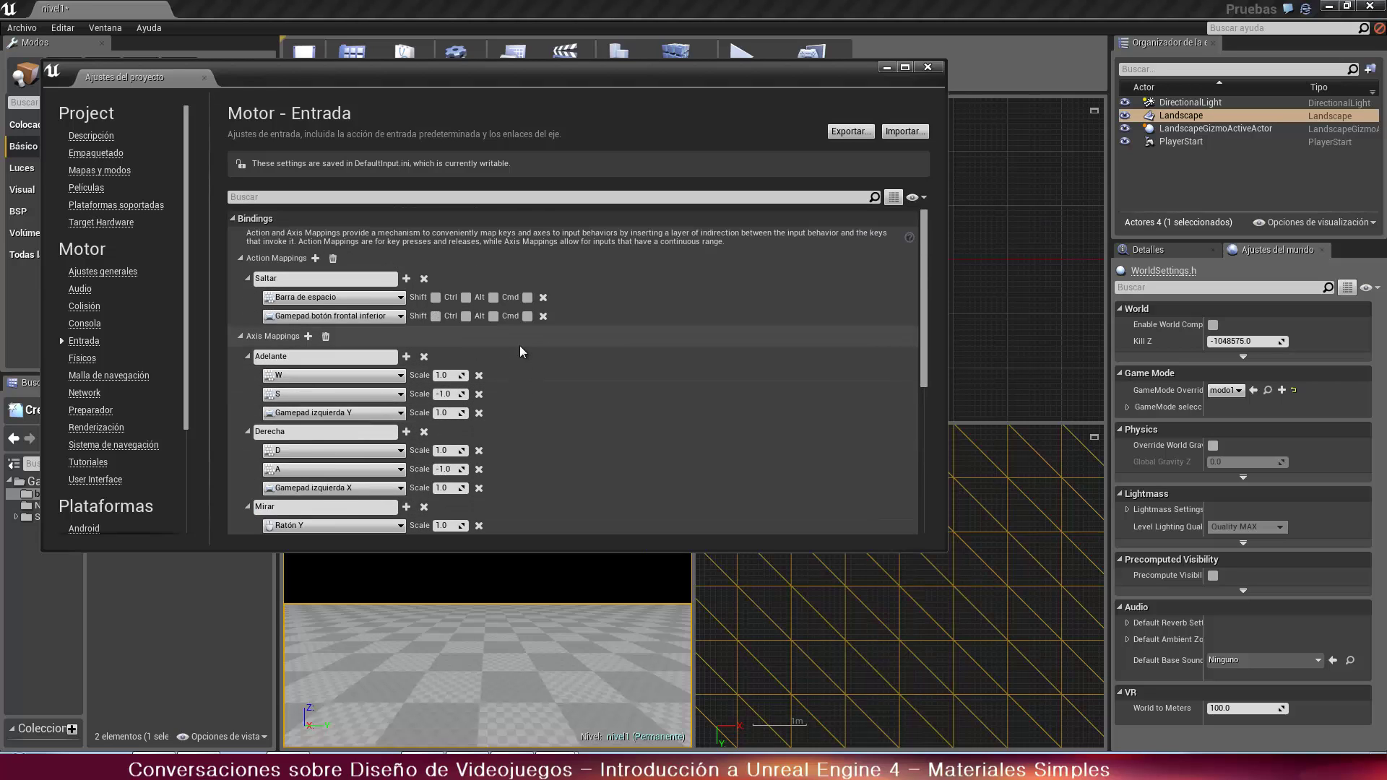
scroll(519, 345, down, 5)
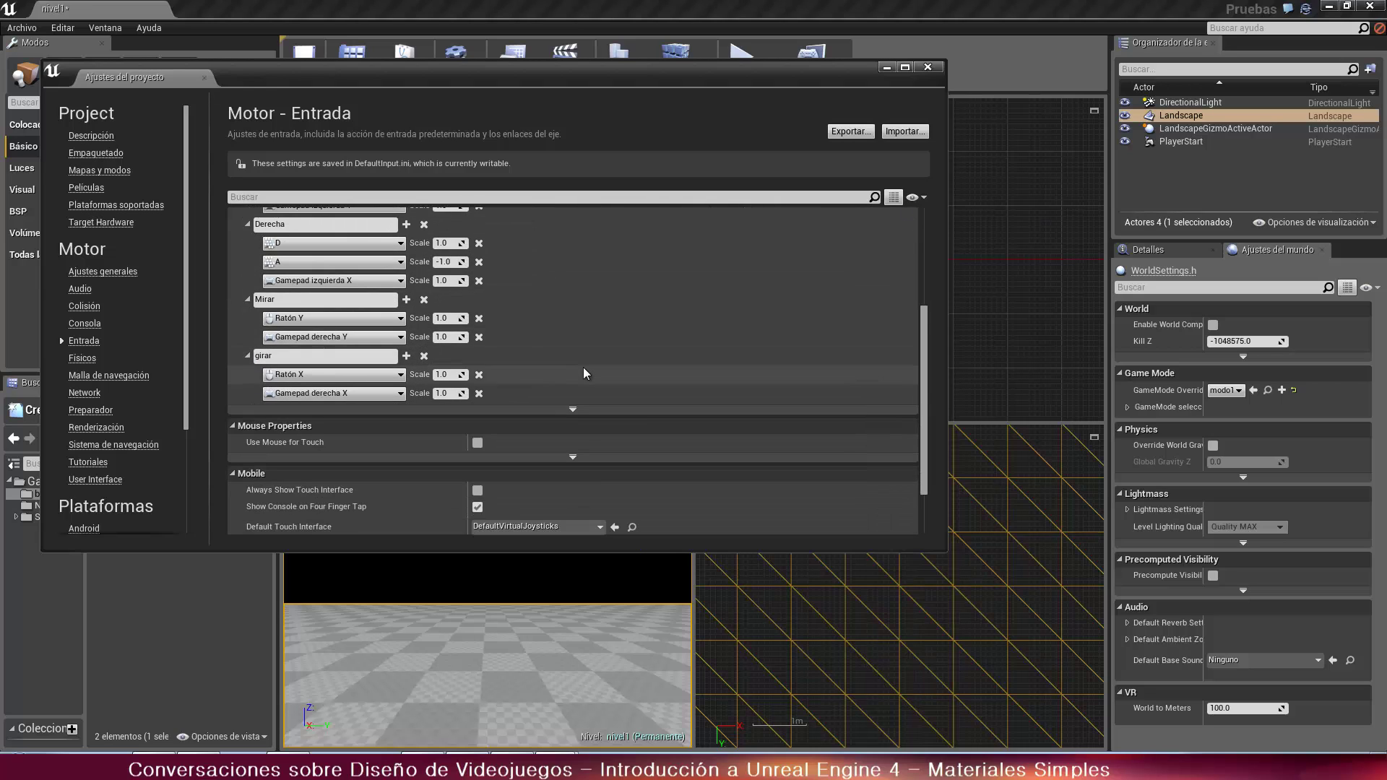
click(572, 409)
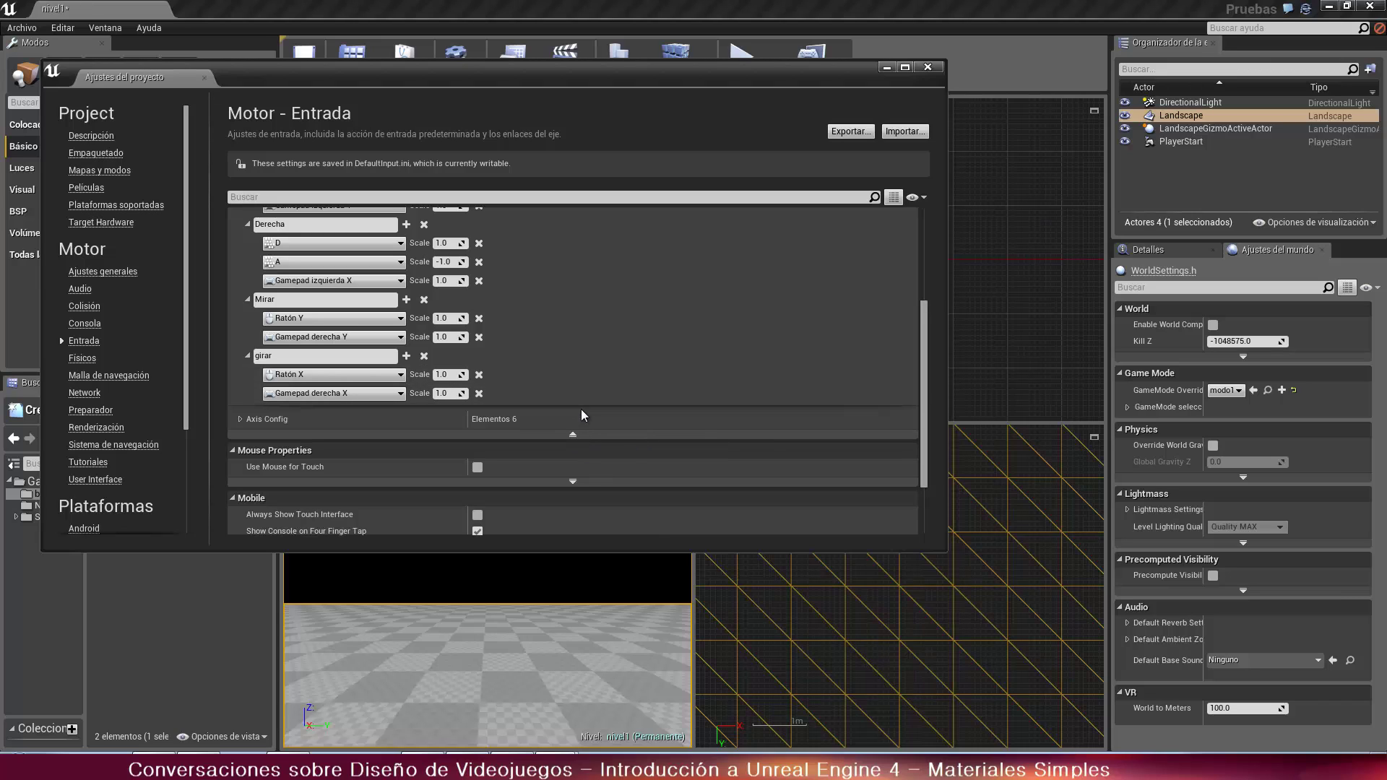
click(240, 419)
scroll(461, 416, down, 3)
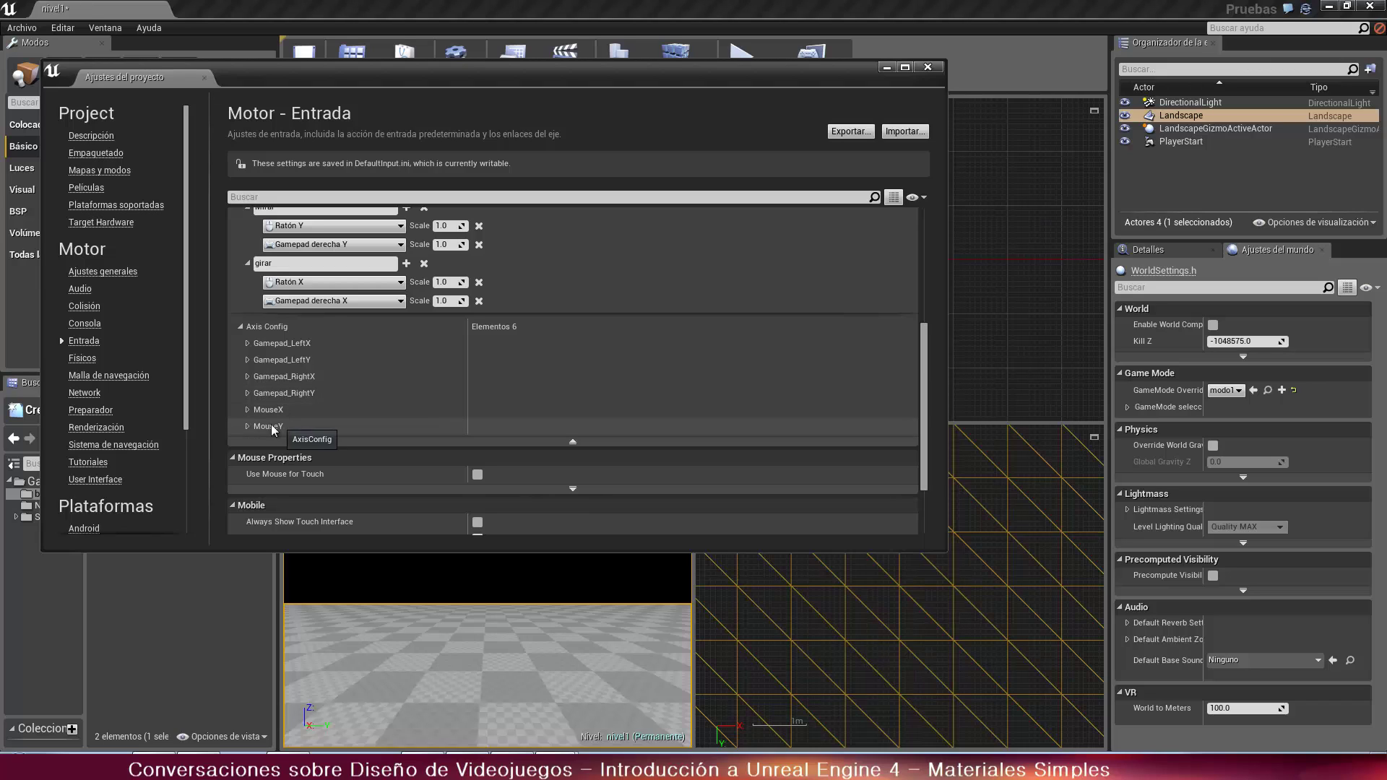
click(247, 427)
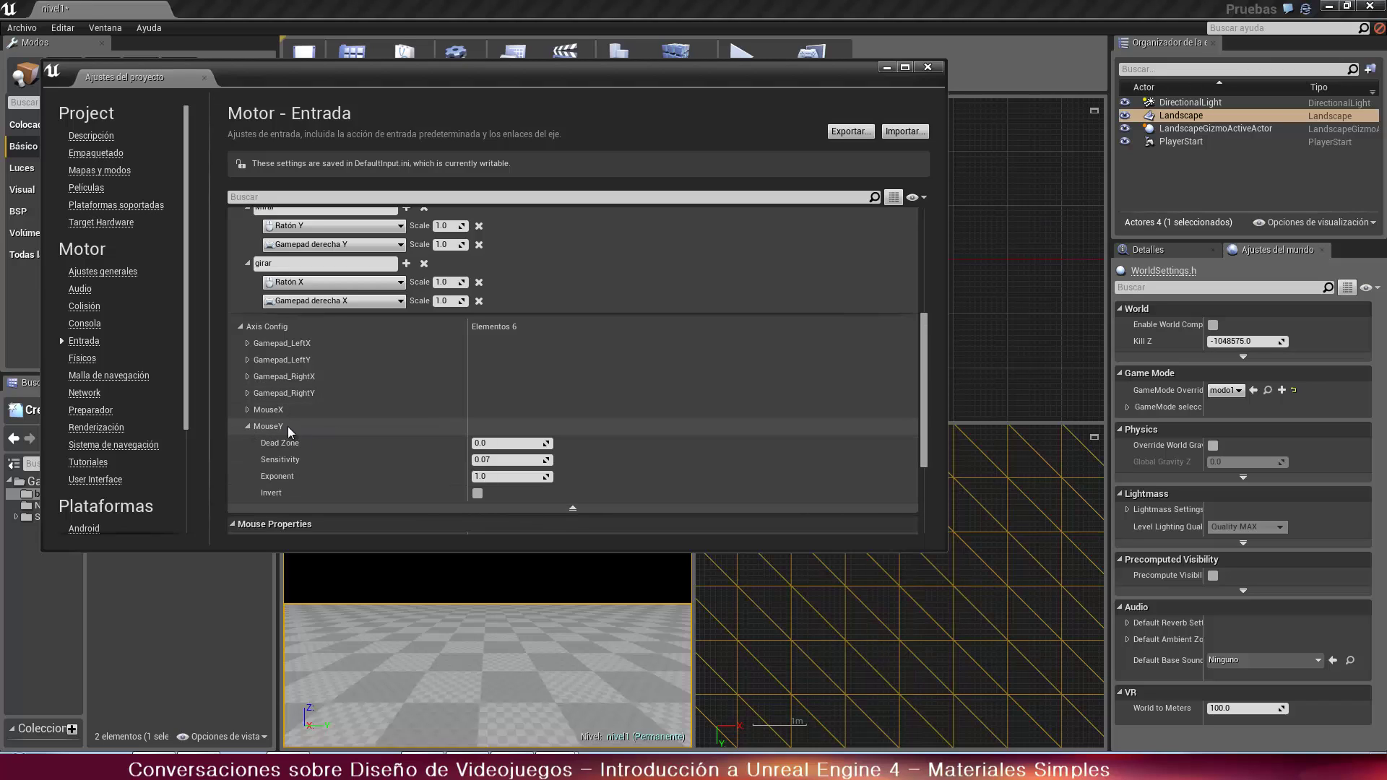
click(478, 496)
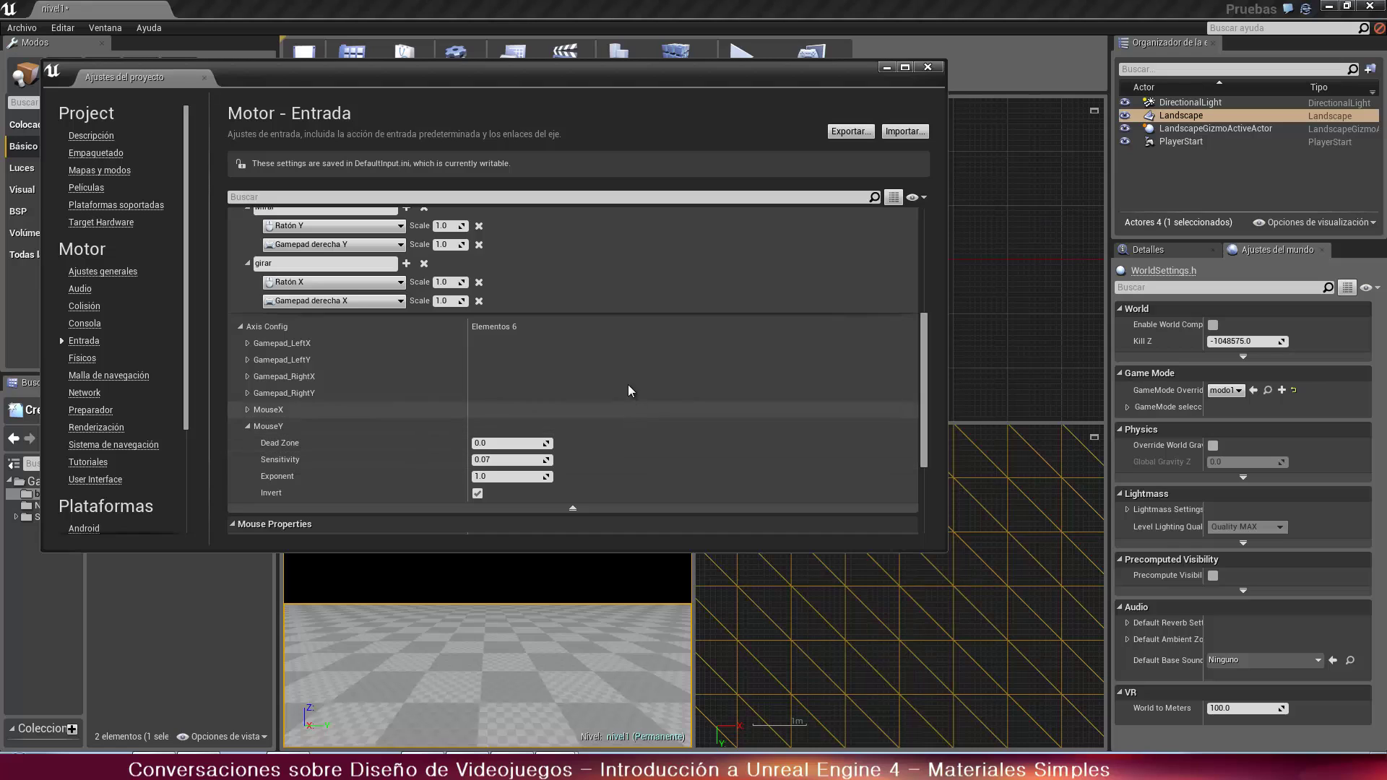
Review the finished axis mappings and close the project settings
scroll(562, 492, up, 2)
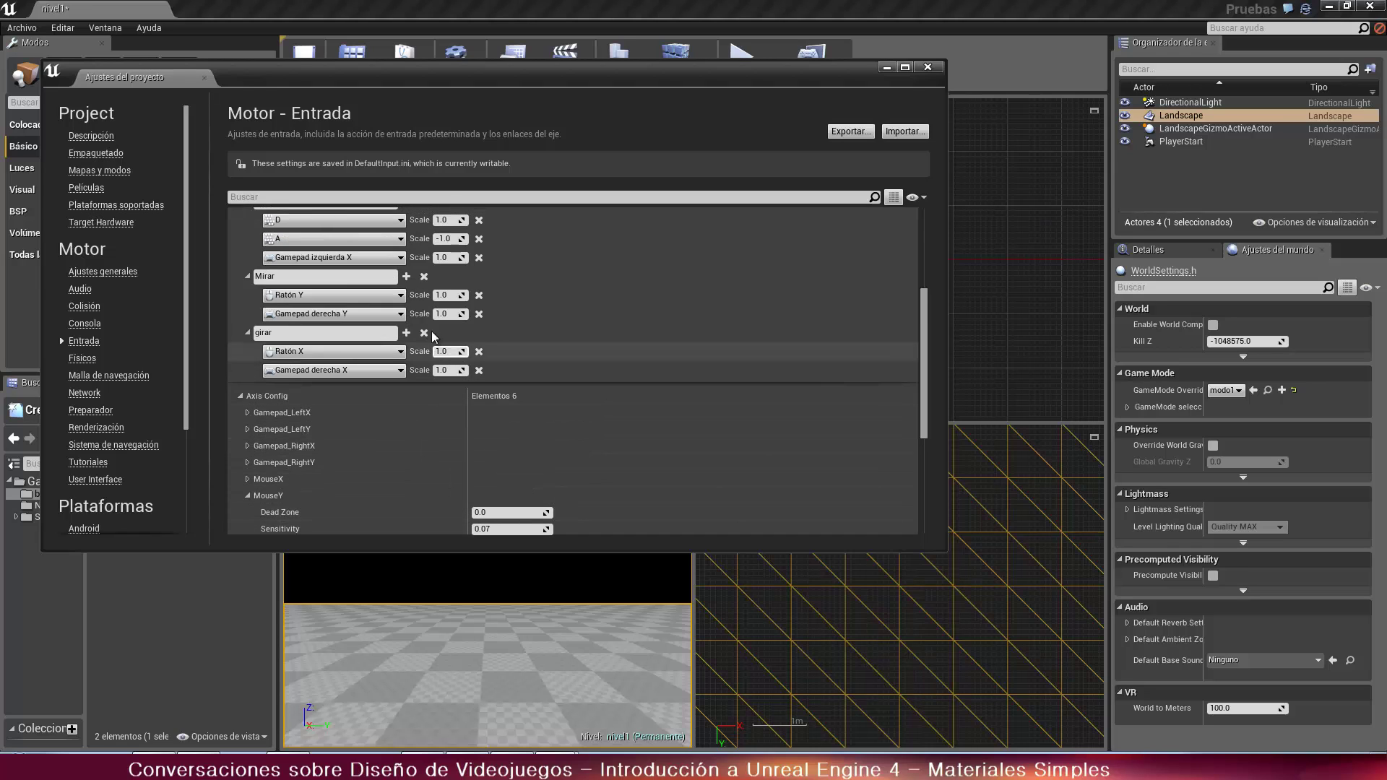
scroll(426, 356, up, 4)
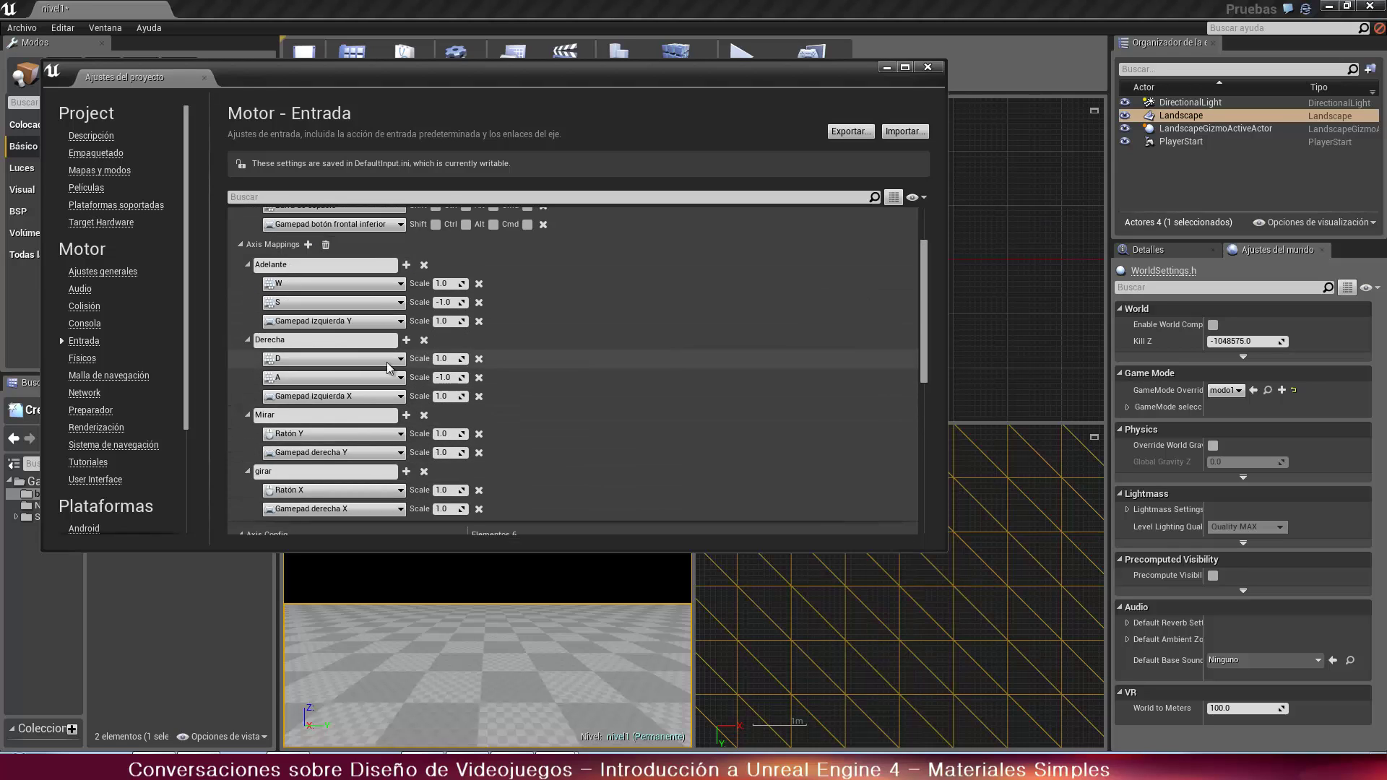
scroll(451, 302, down, 2)
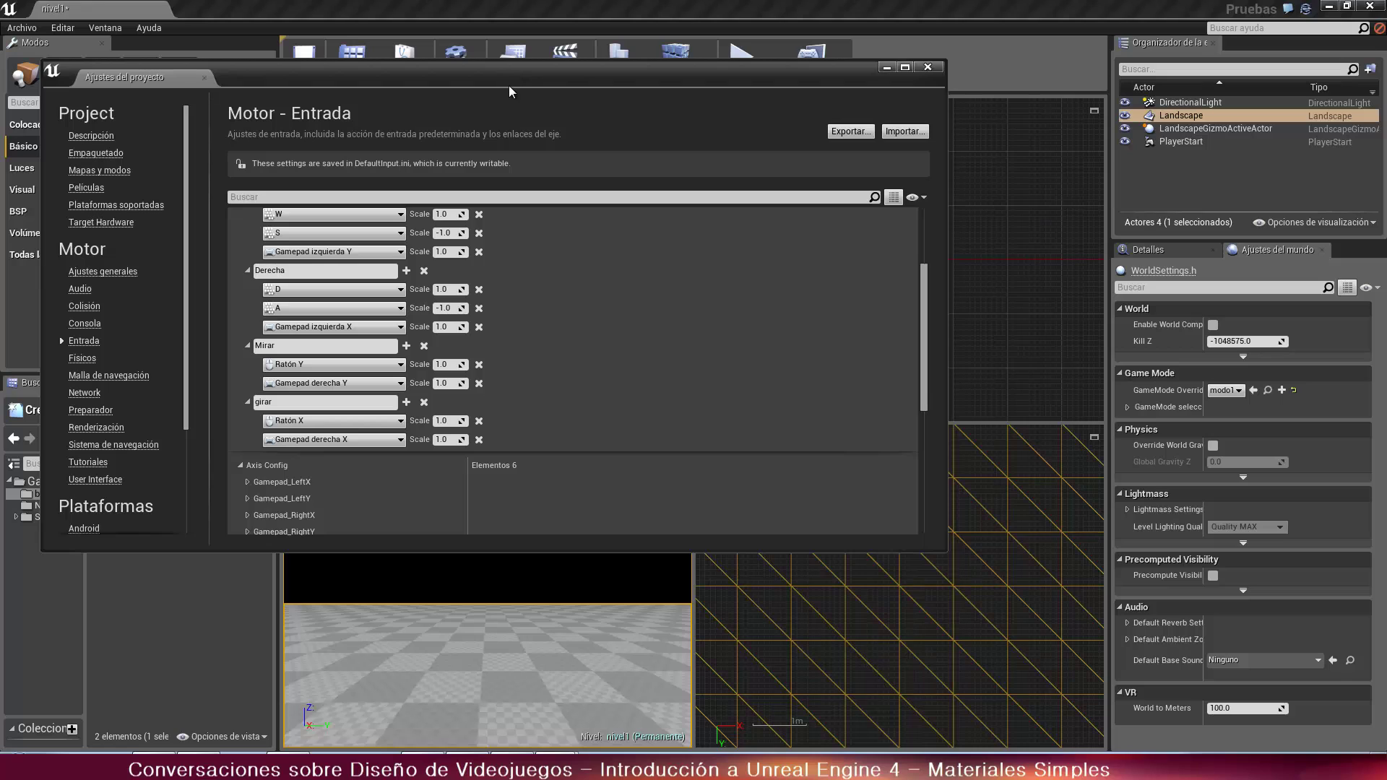
drag(509, 87, 425, 197)
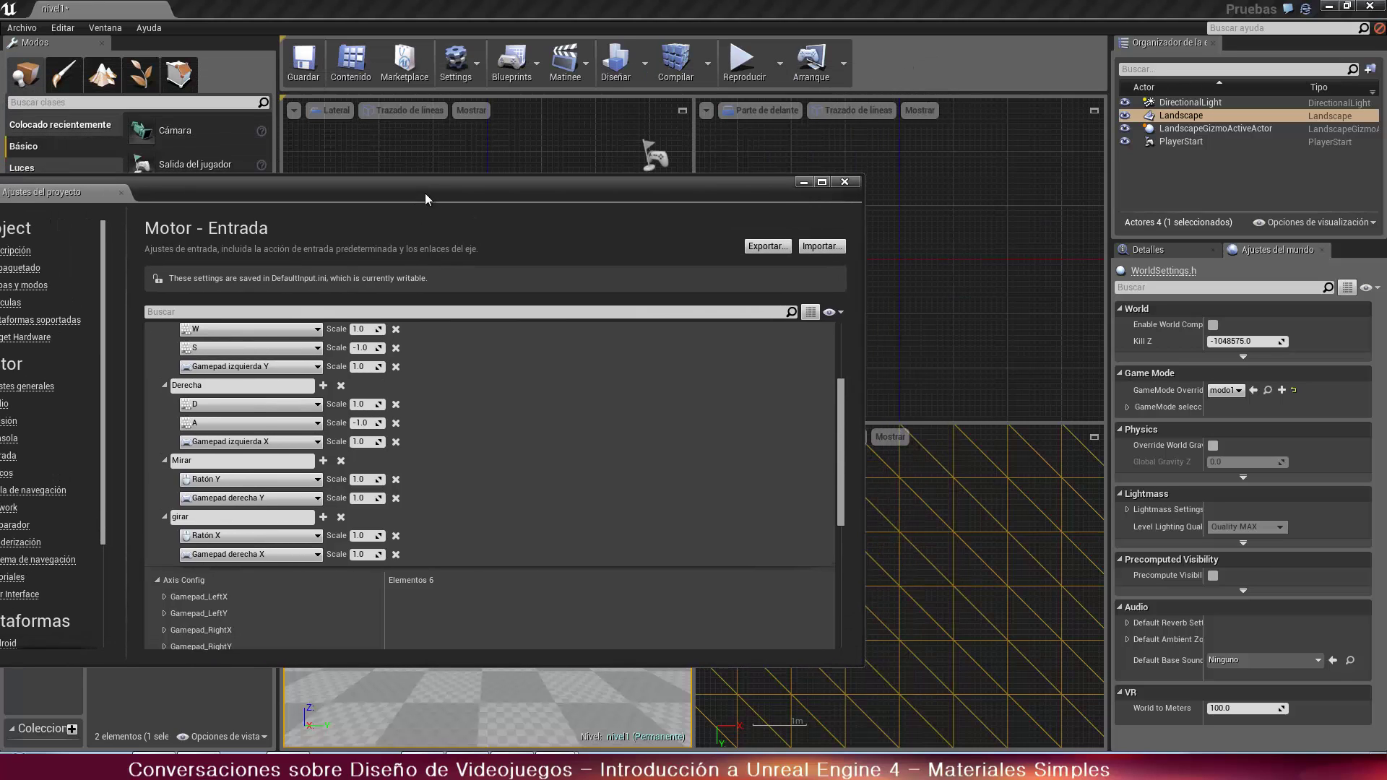
click(845, 182)
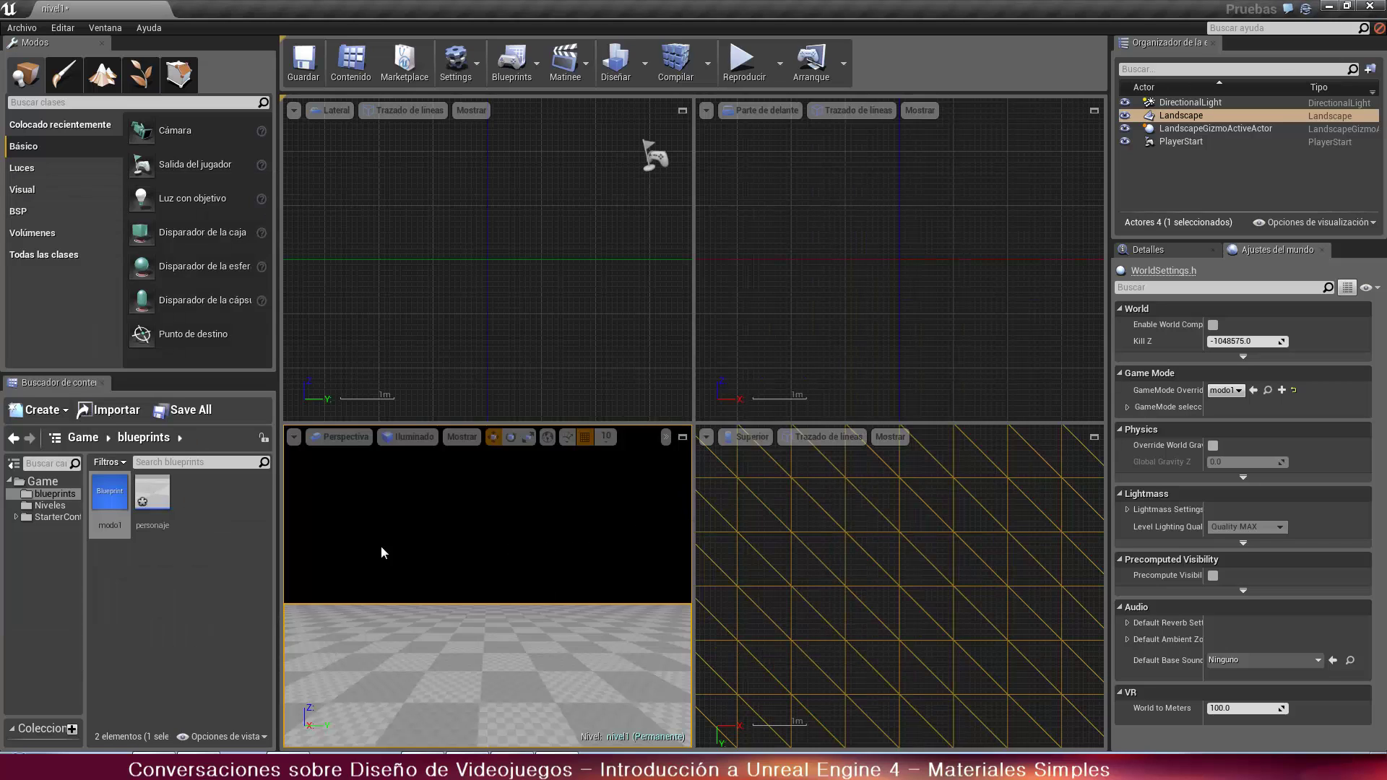
Open the personaje blueprint, dock its editor in the main window and show its event graph
double_click(145, 489)
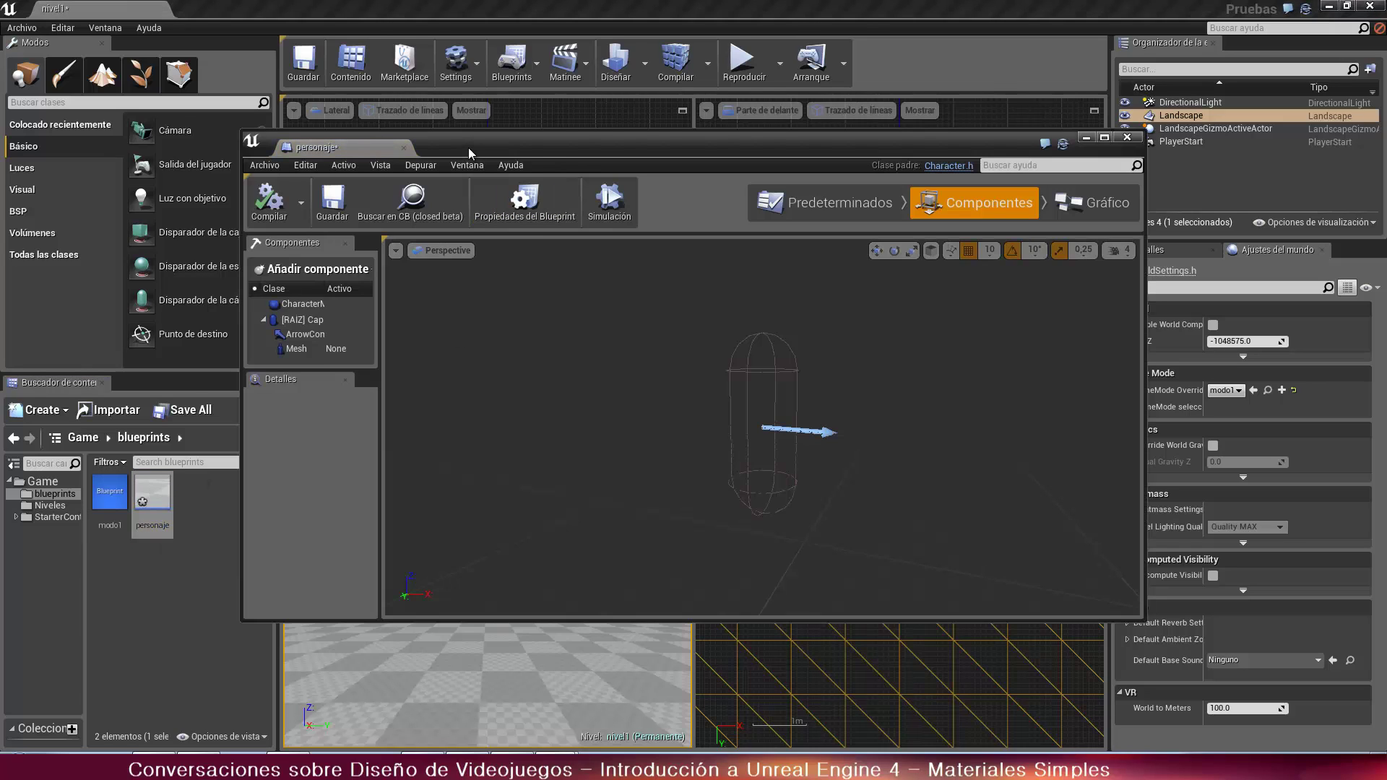
drag(299, 150, 238, 6)
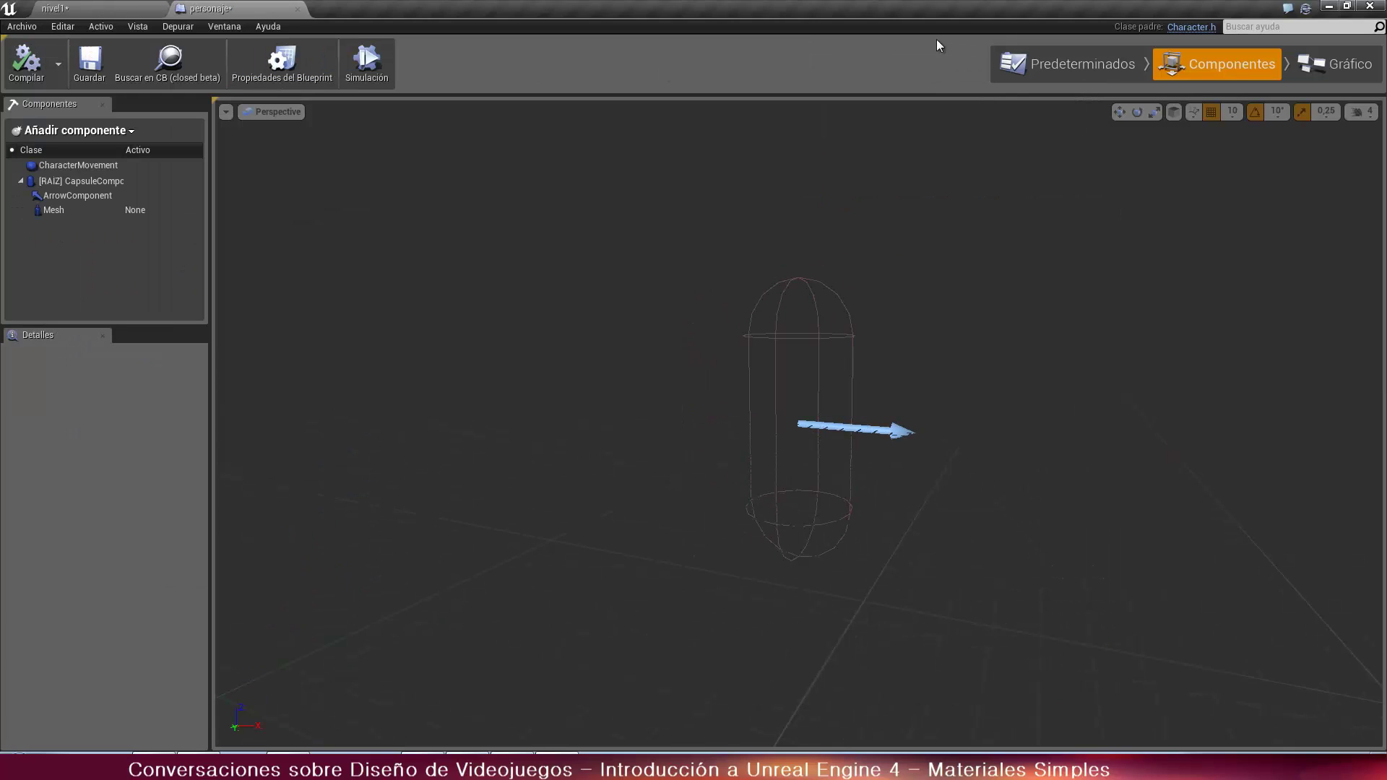
click(1320, 62)
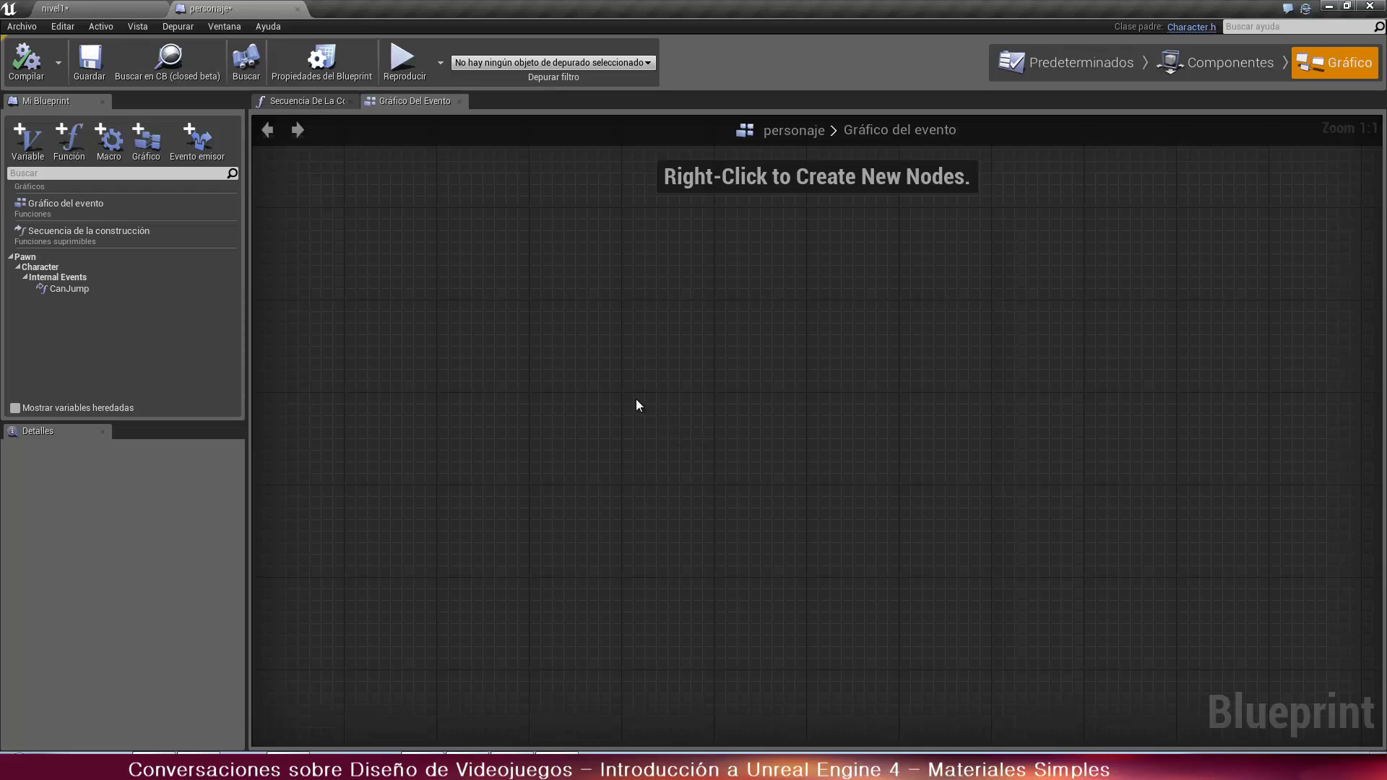
Add the InputAxis Adelante axis event to the event graph and move it up and to the left
right_click(567, 334)
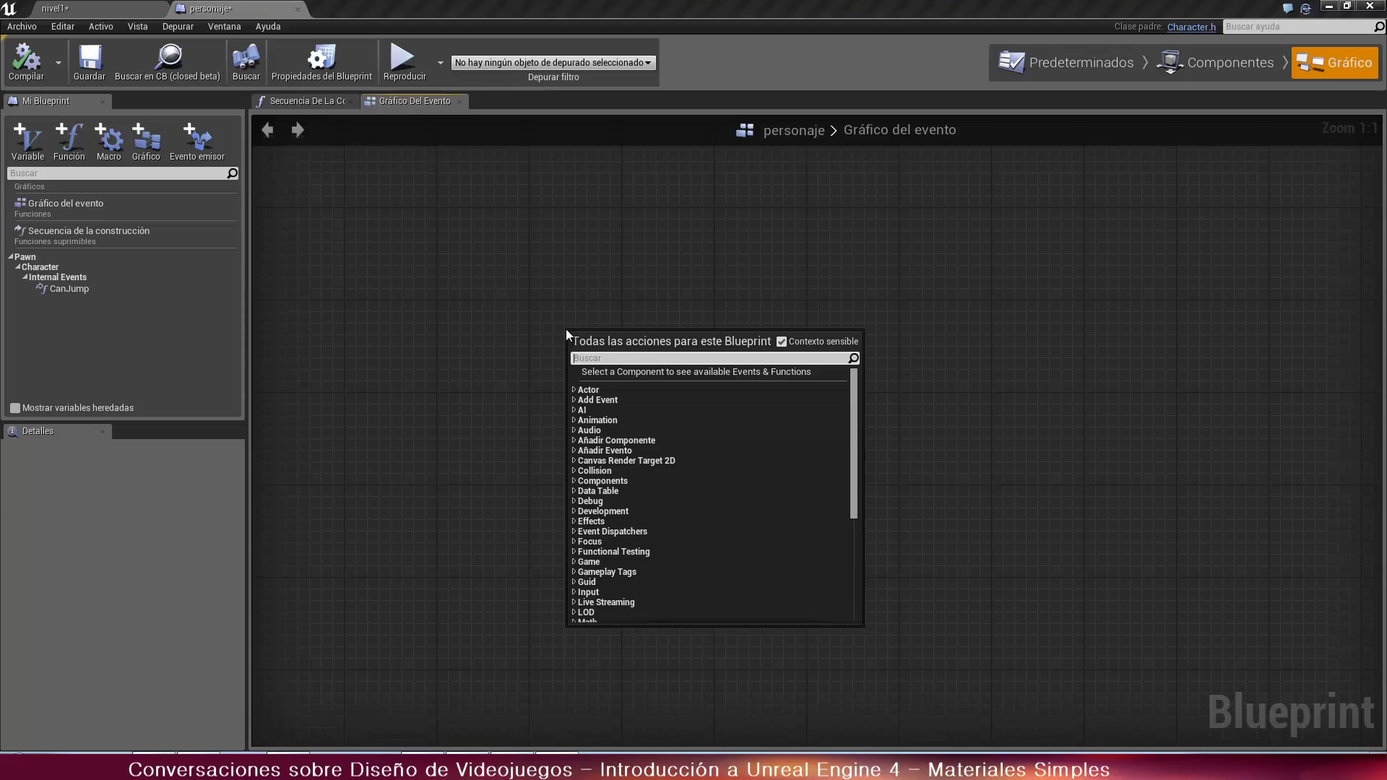
text(Adel)
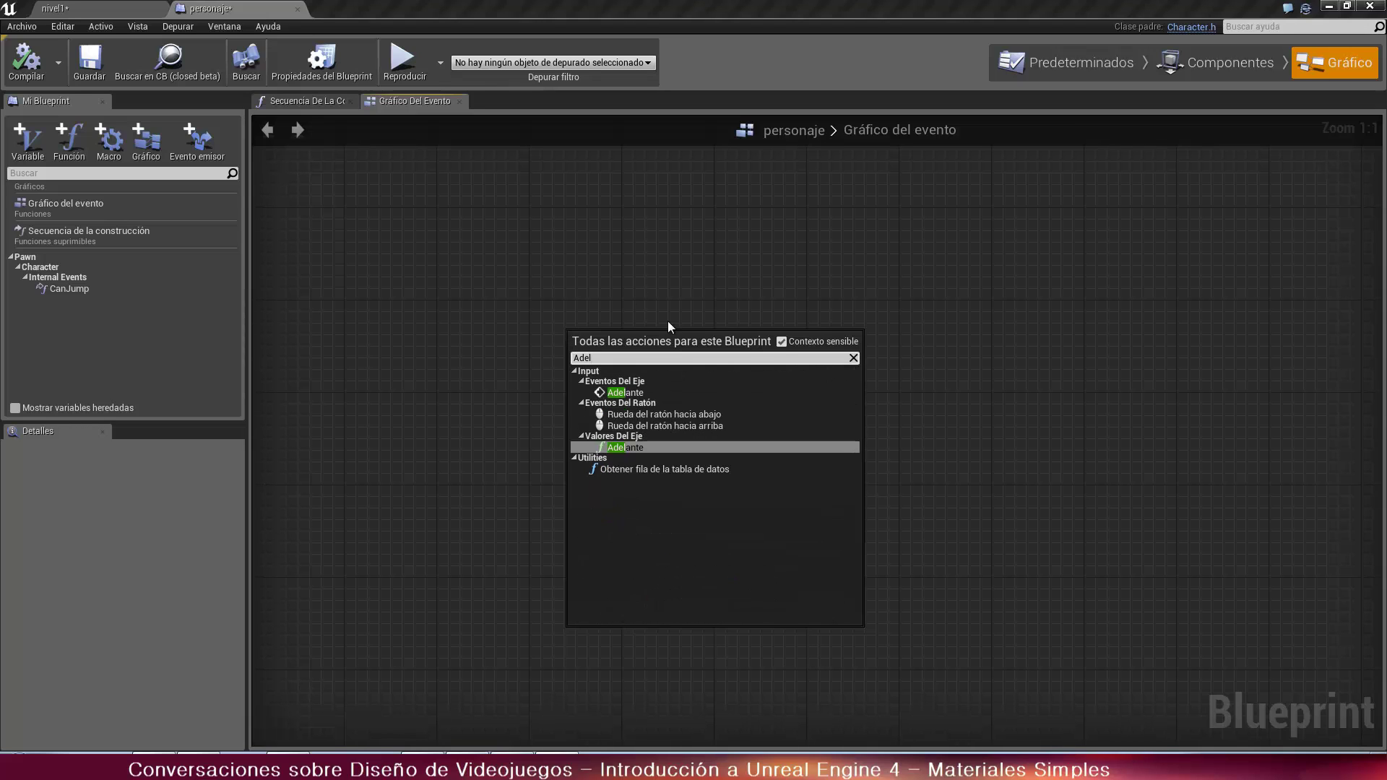
click(622, 397)
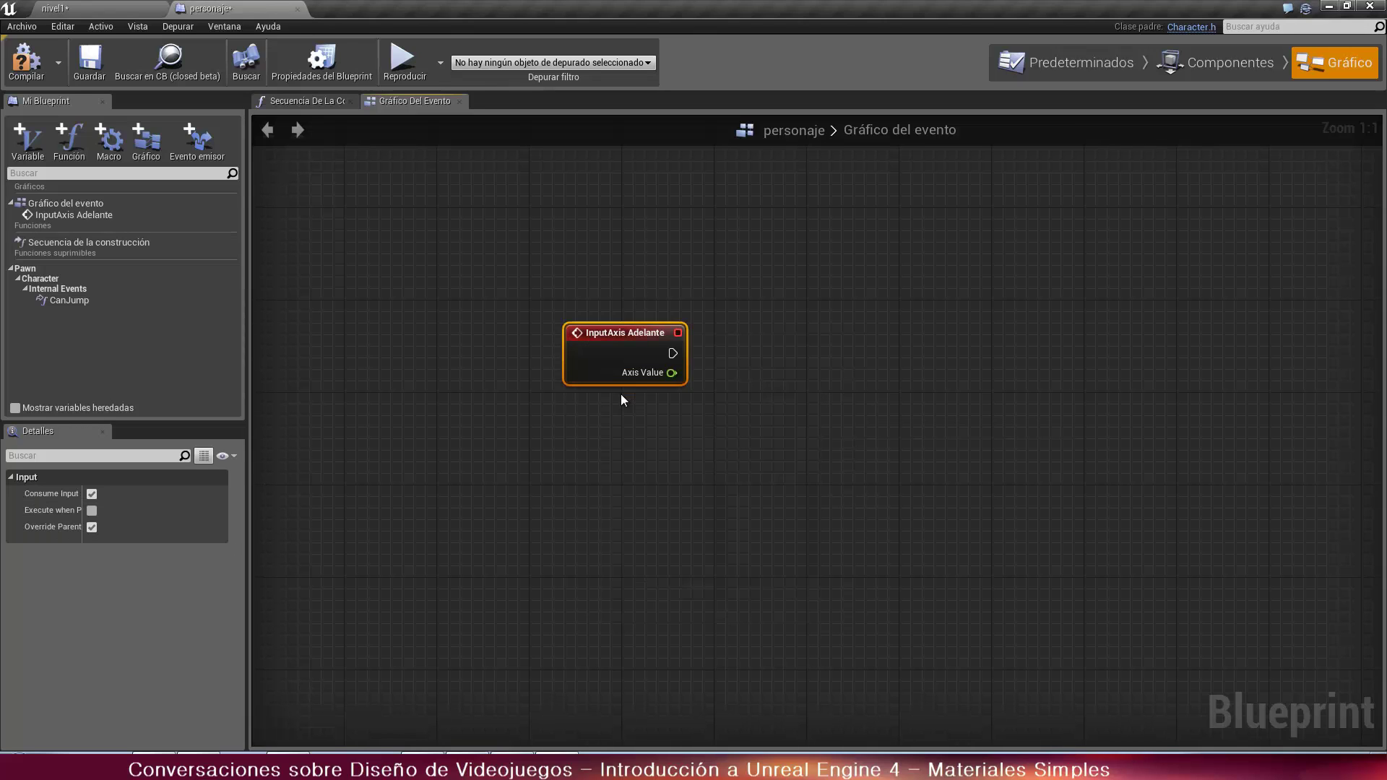
drag(624, 336, 442, 309)
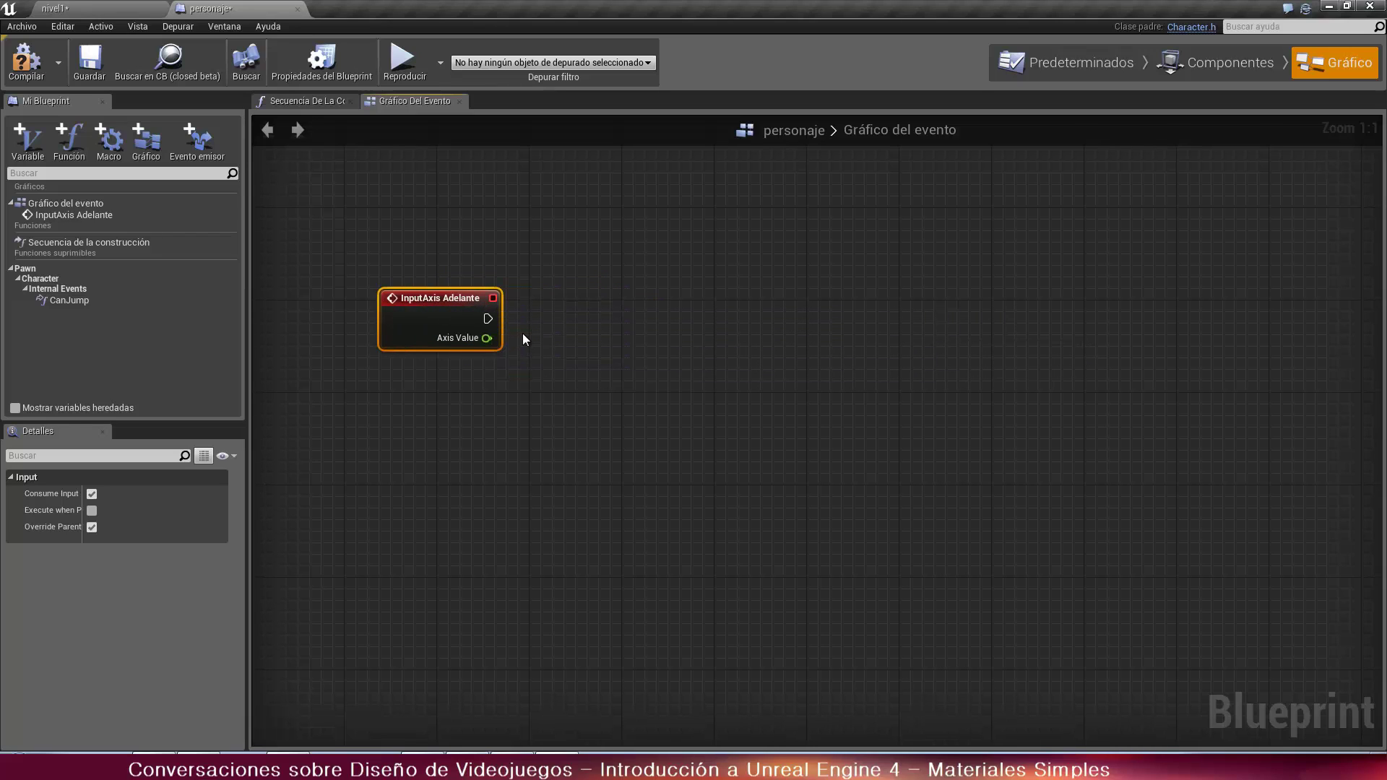
Add an Add Movement Input node connected to the execution output of the InputAxis Adelante event
drag(488, 318, 581, 318)
text(add)
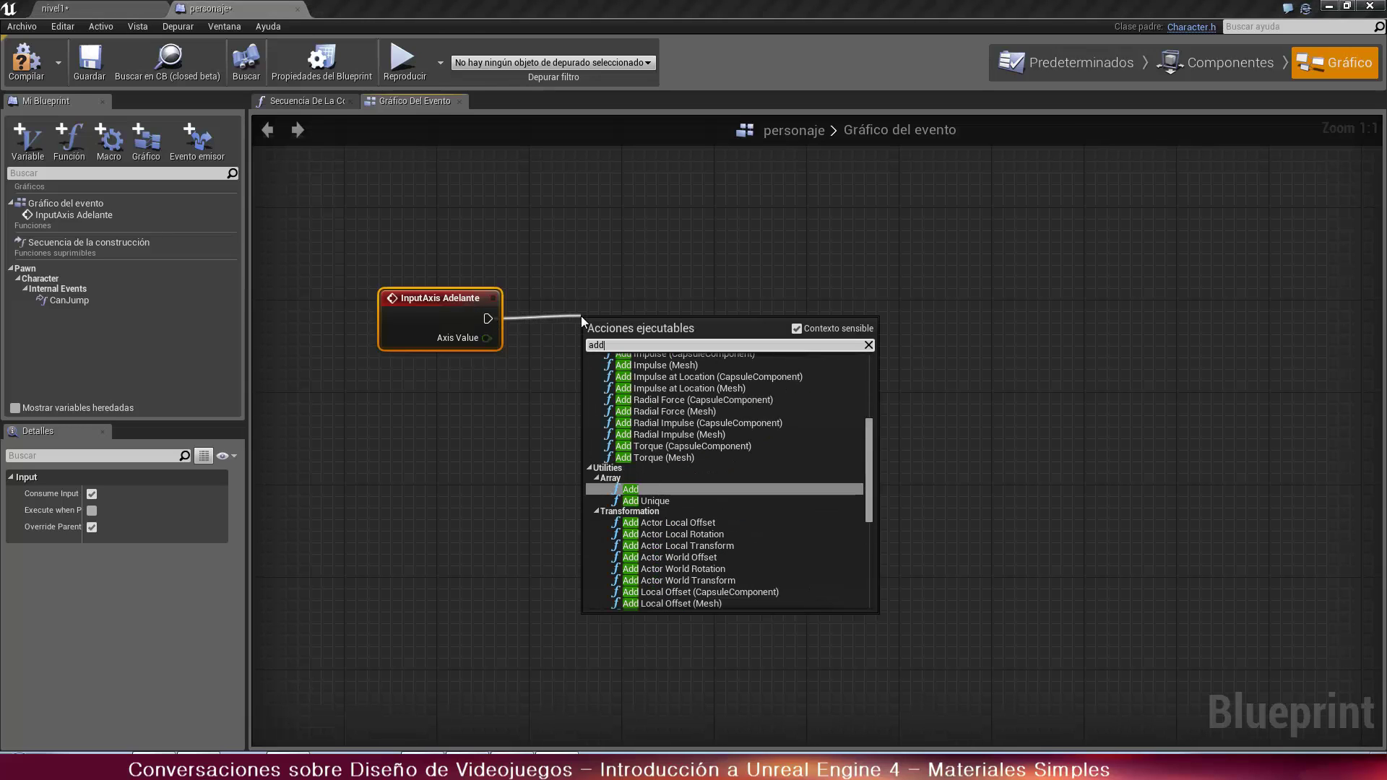
text( movem)
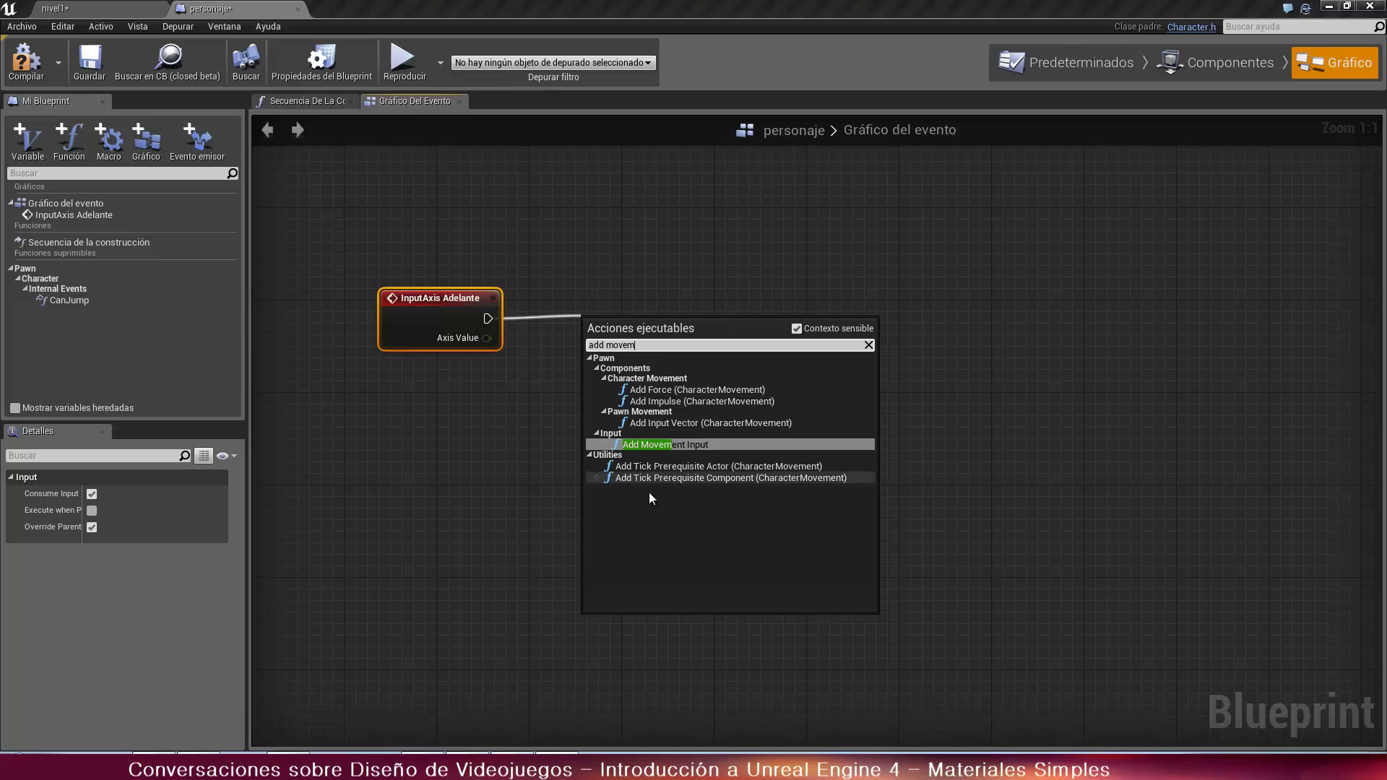
click(664, 443)
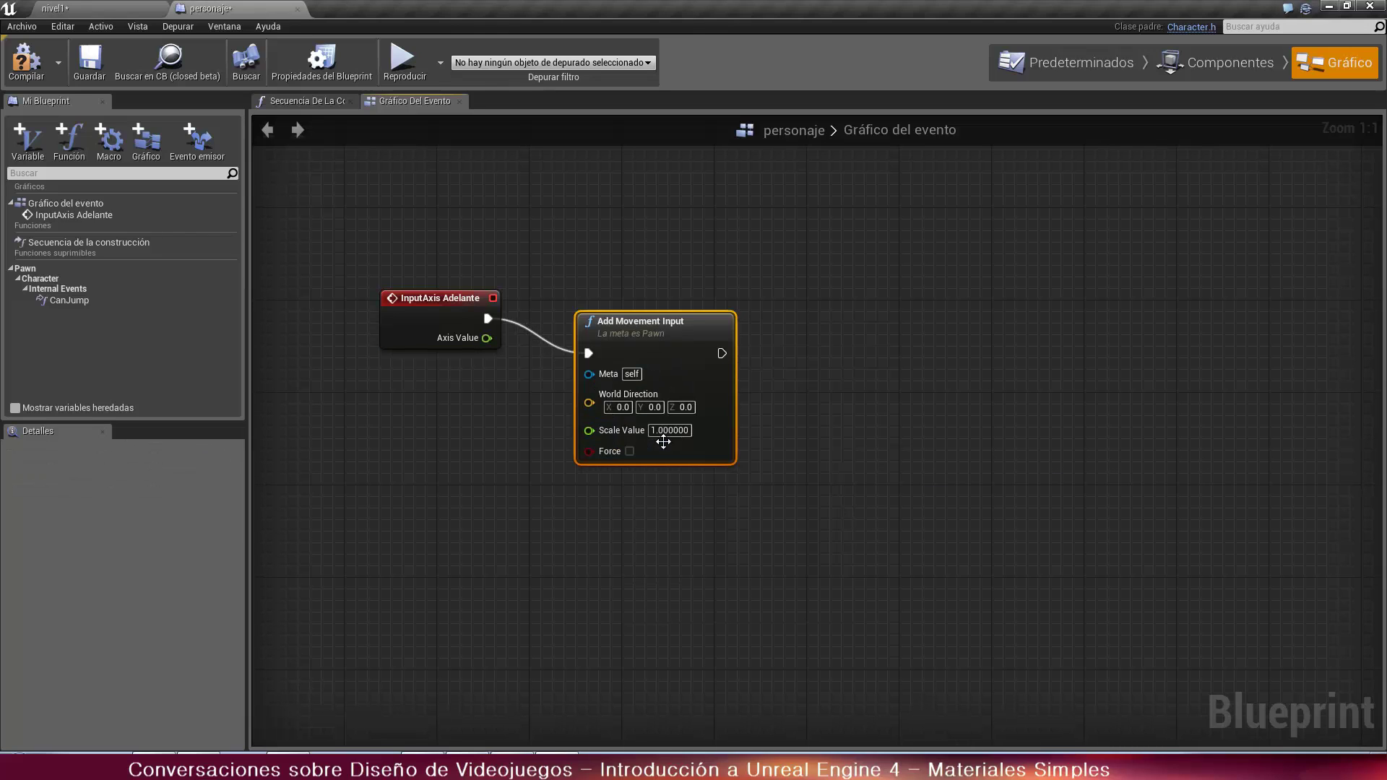
Align the Add Movement Input node with InputAxis Adelante, wire Axis Value to its Scale Value and compile the blueprint
drag(687, 322, 719, 301)
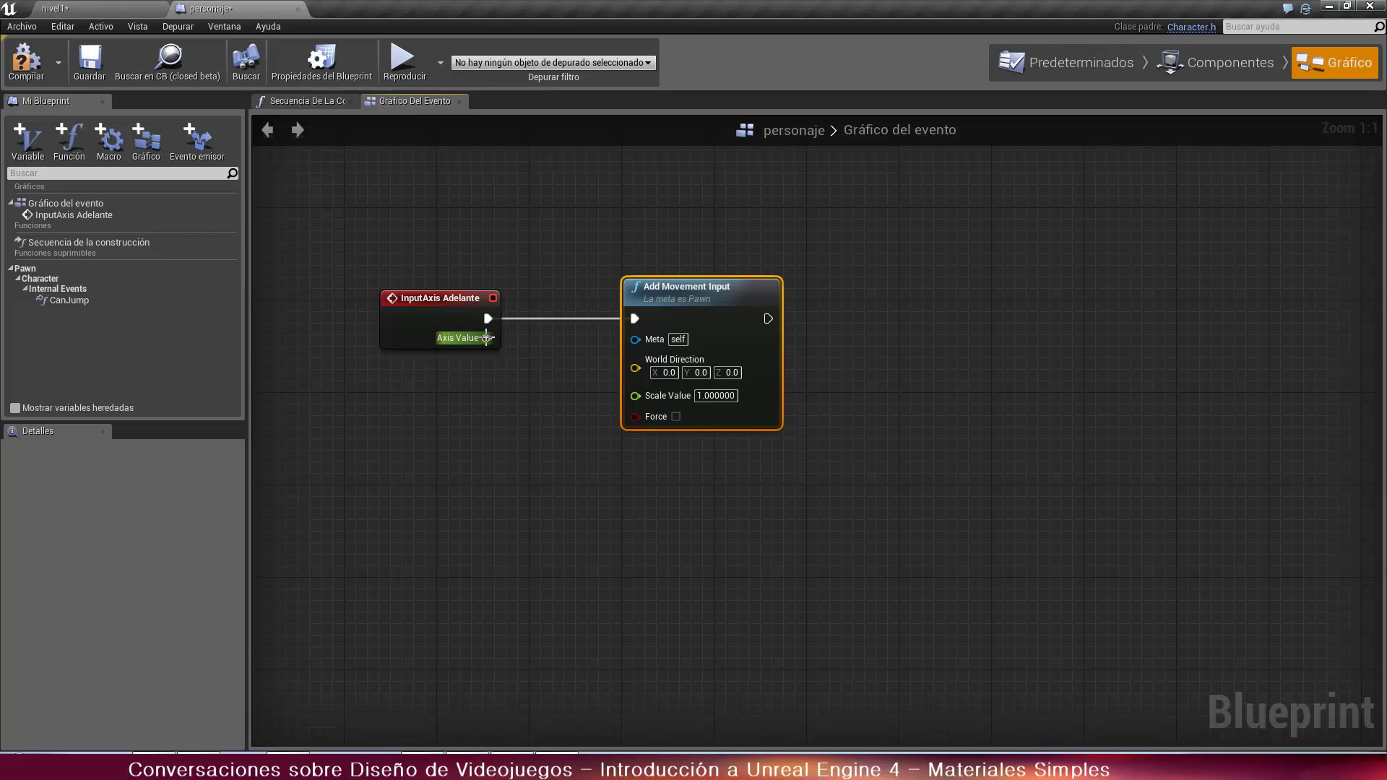
drag(486, 338, 636, 395)
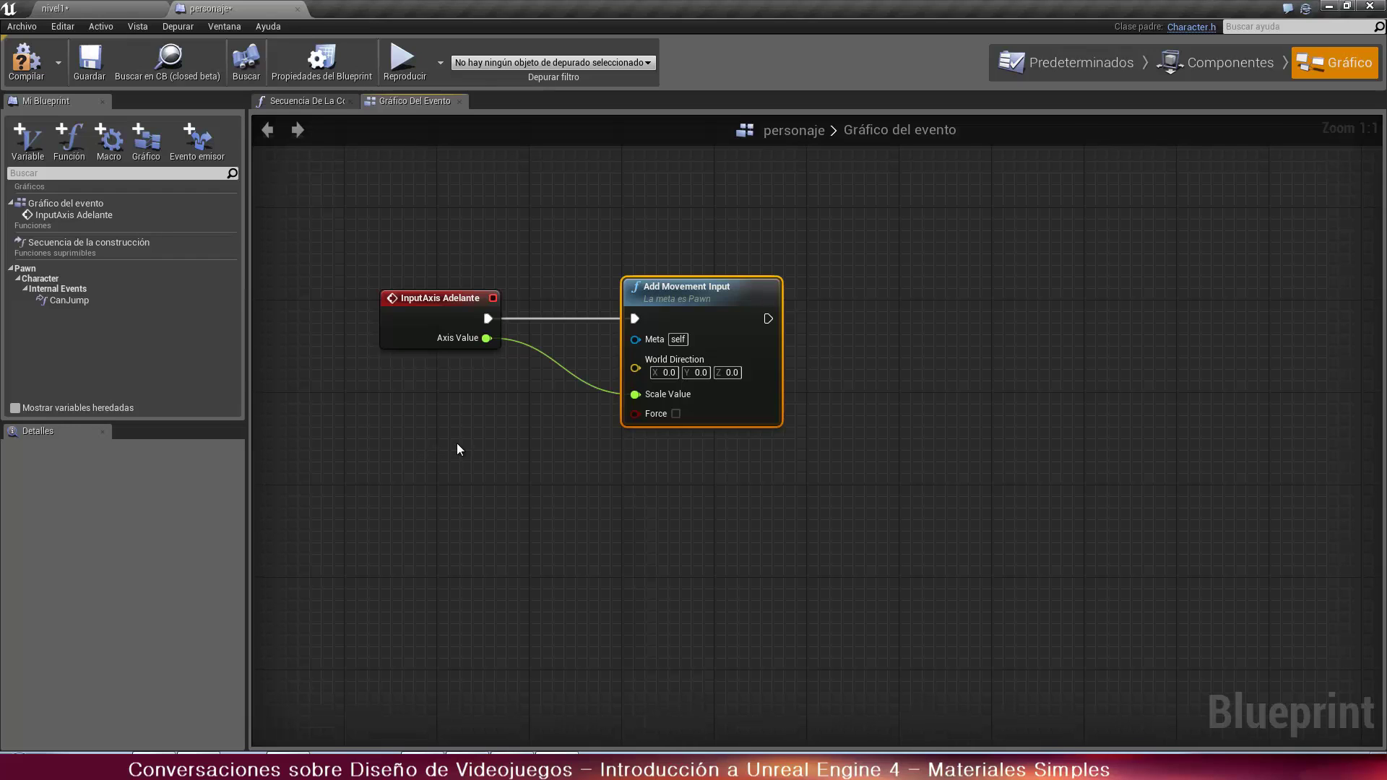
click(34, 66)
Save the nivel1 level, play it briefly in the perspective viewport and stop the play session
click(72, 7)
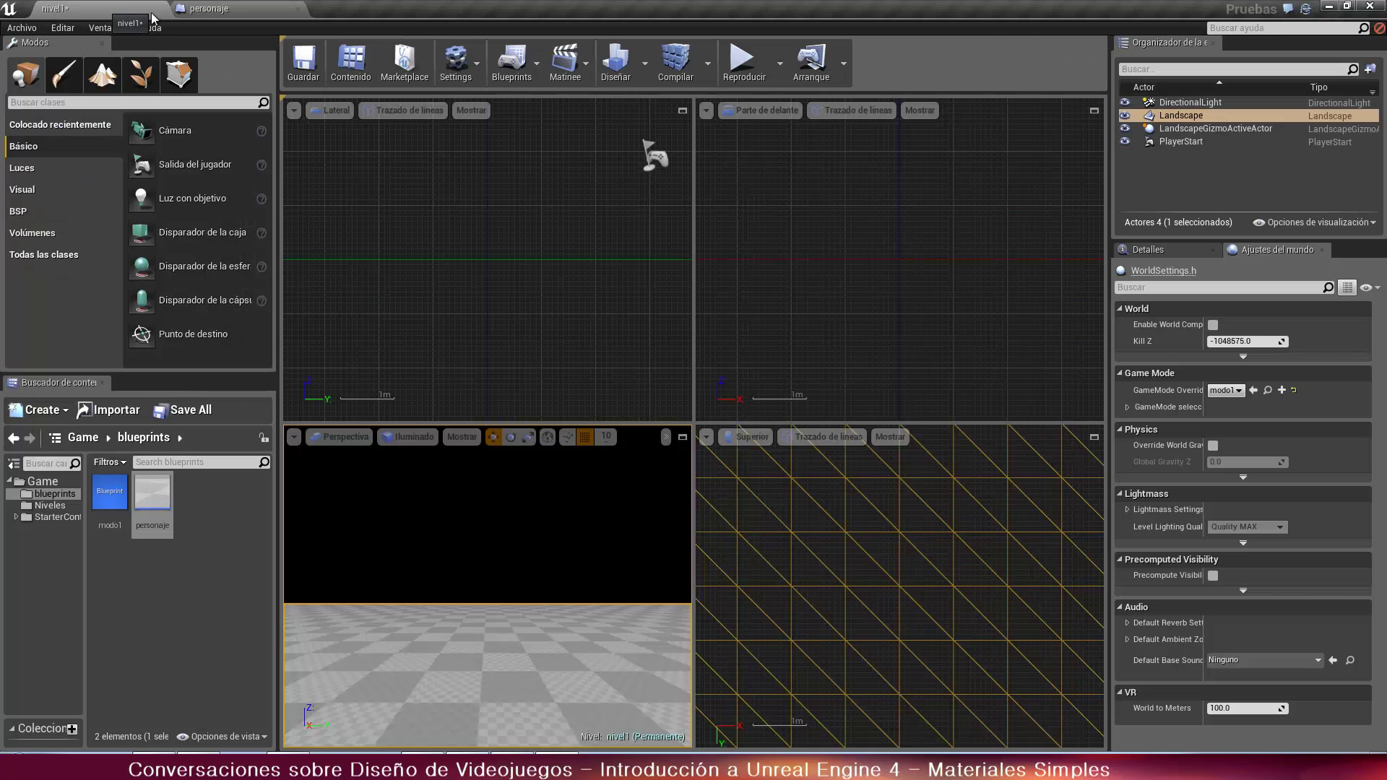
click(303, 64)
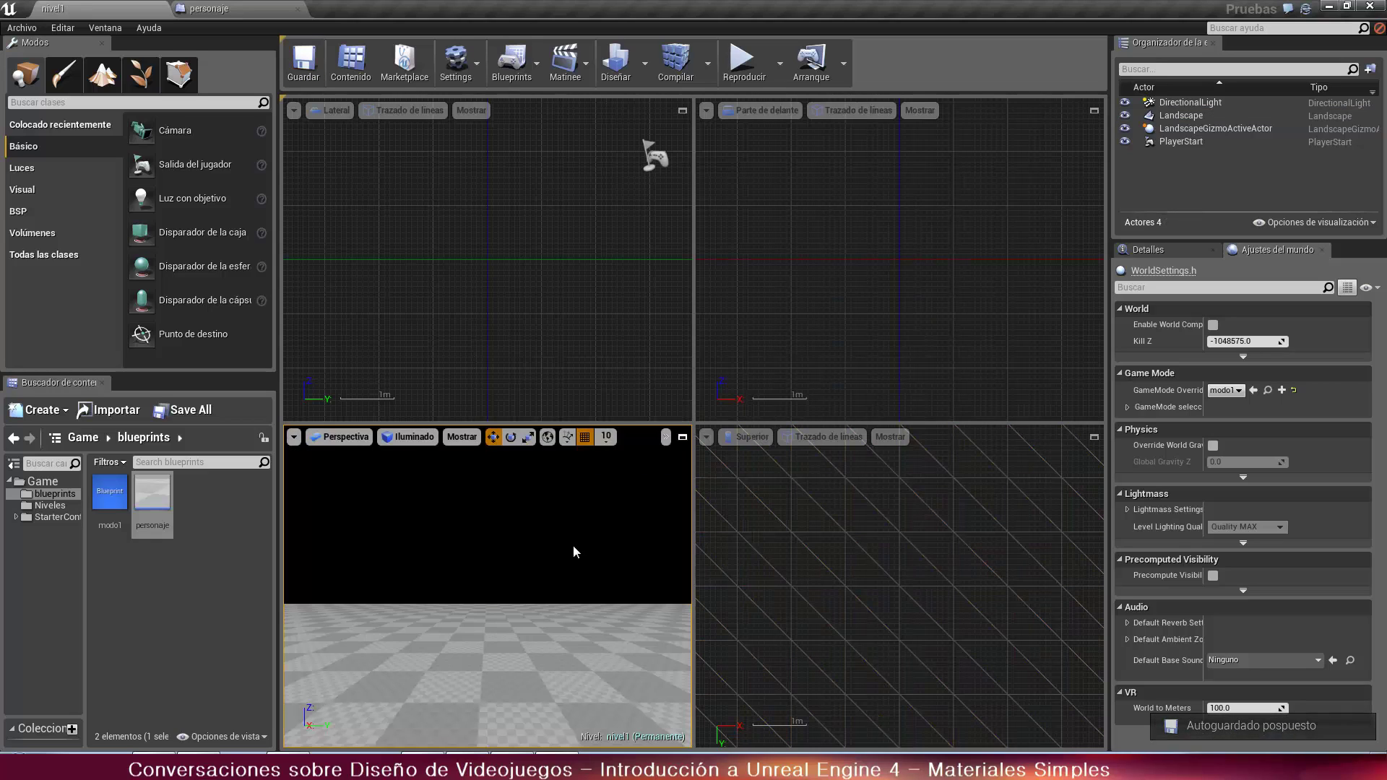
click(742, 59)
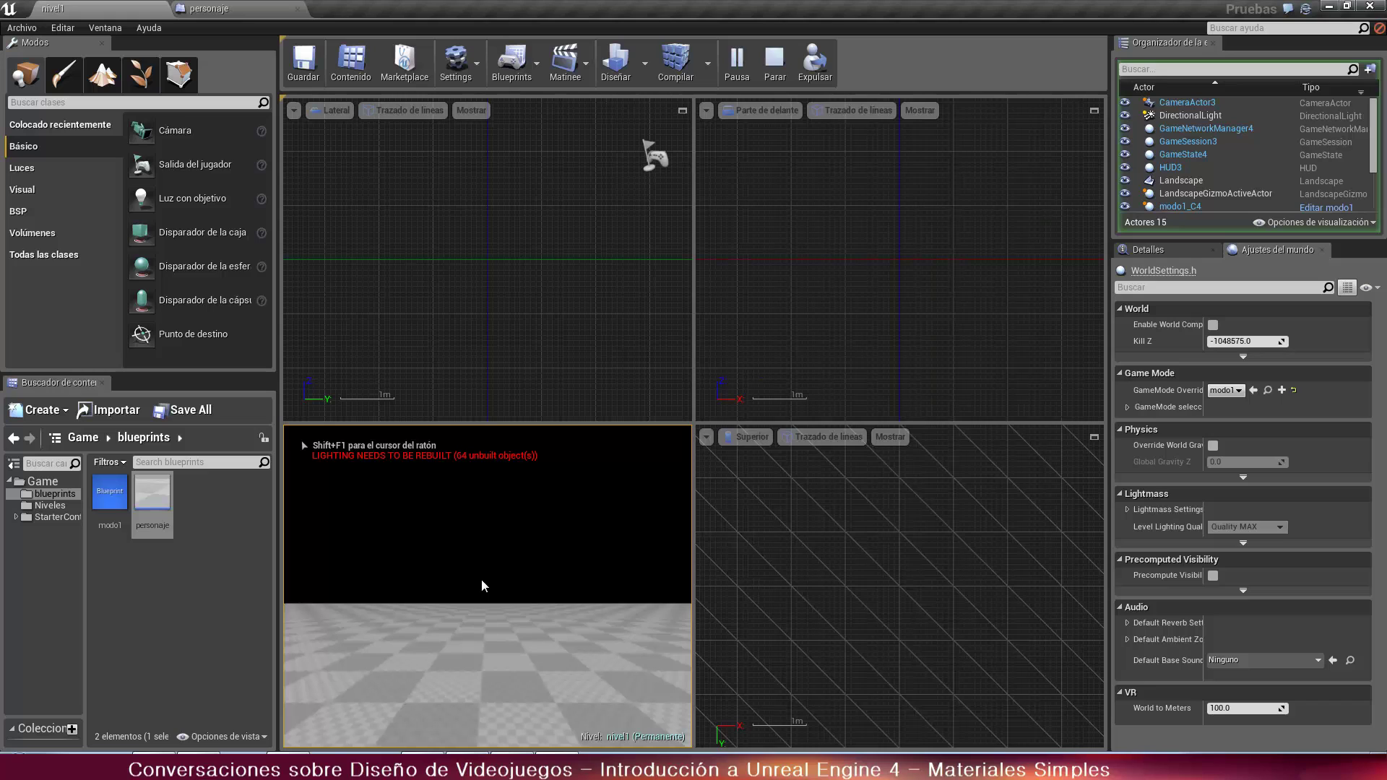
key(Escape)
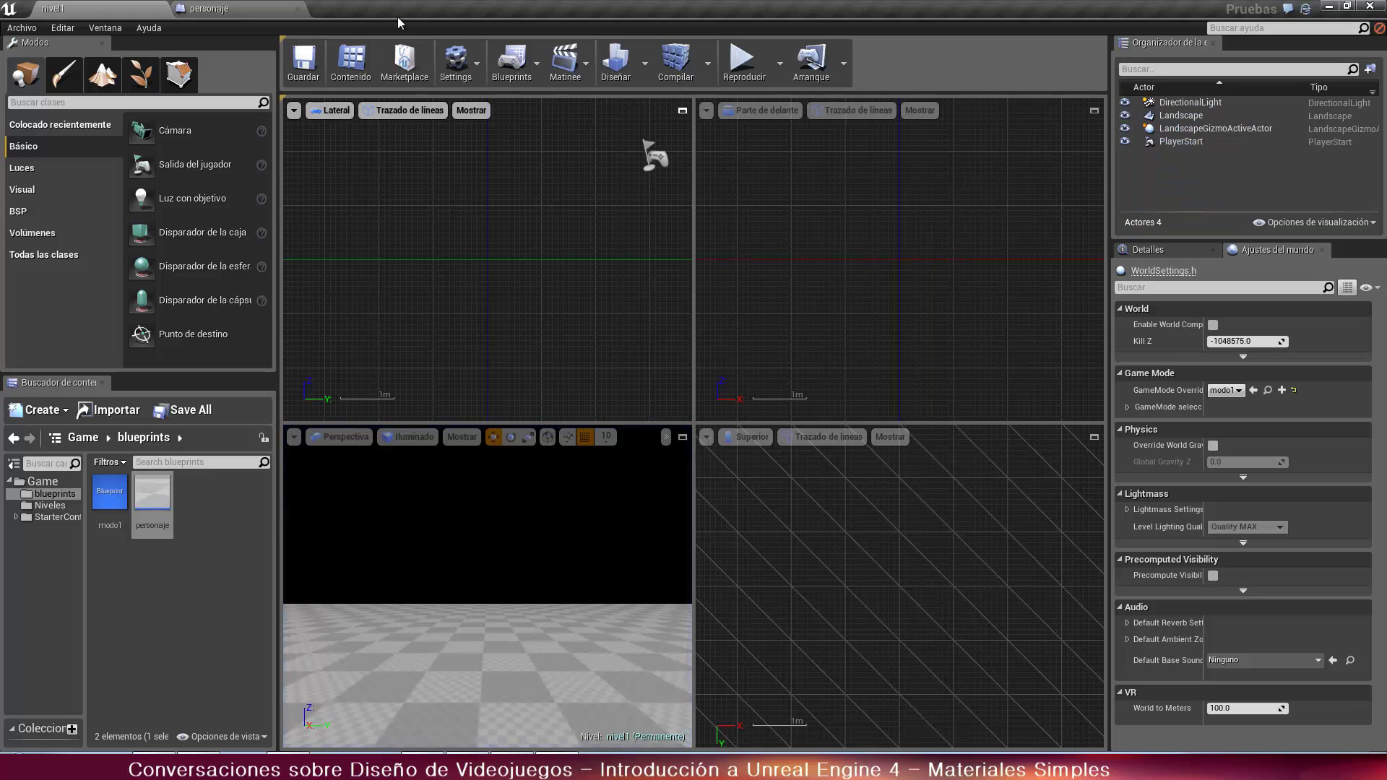
Add a Get Control Rotation node to the personaje event graph and place it below and to the left of InputAxis Adelante
click(241, 10)
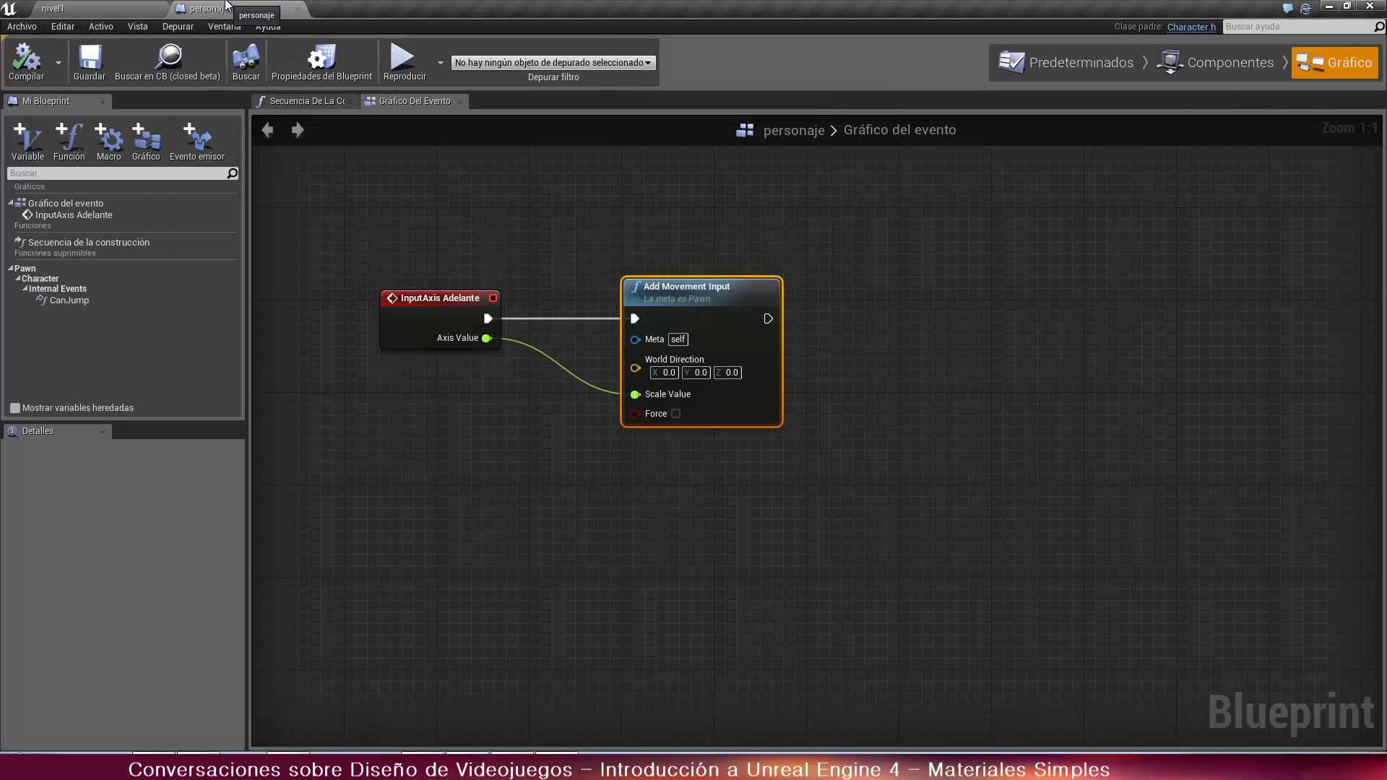
click(504, 431)
right_click(435, 430)
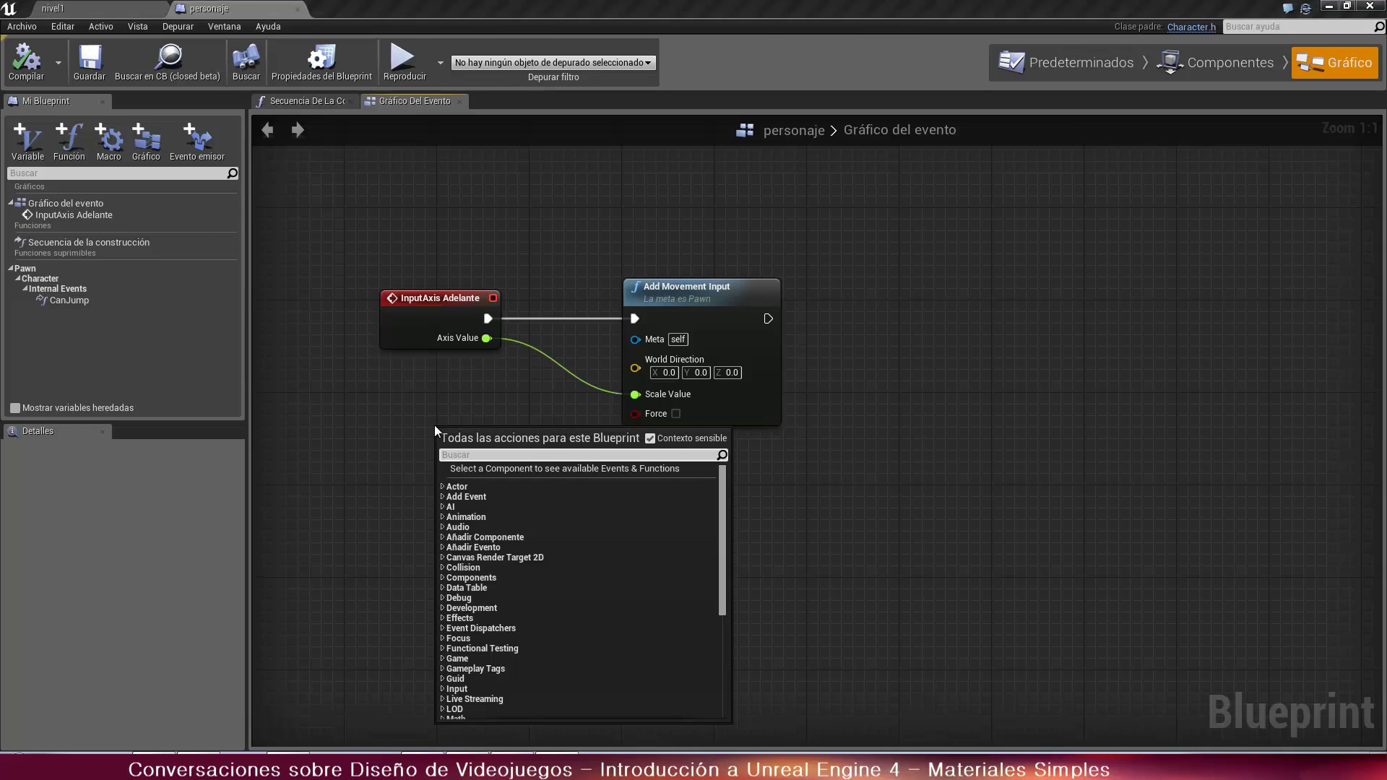
text(get)
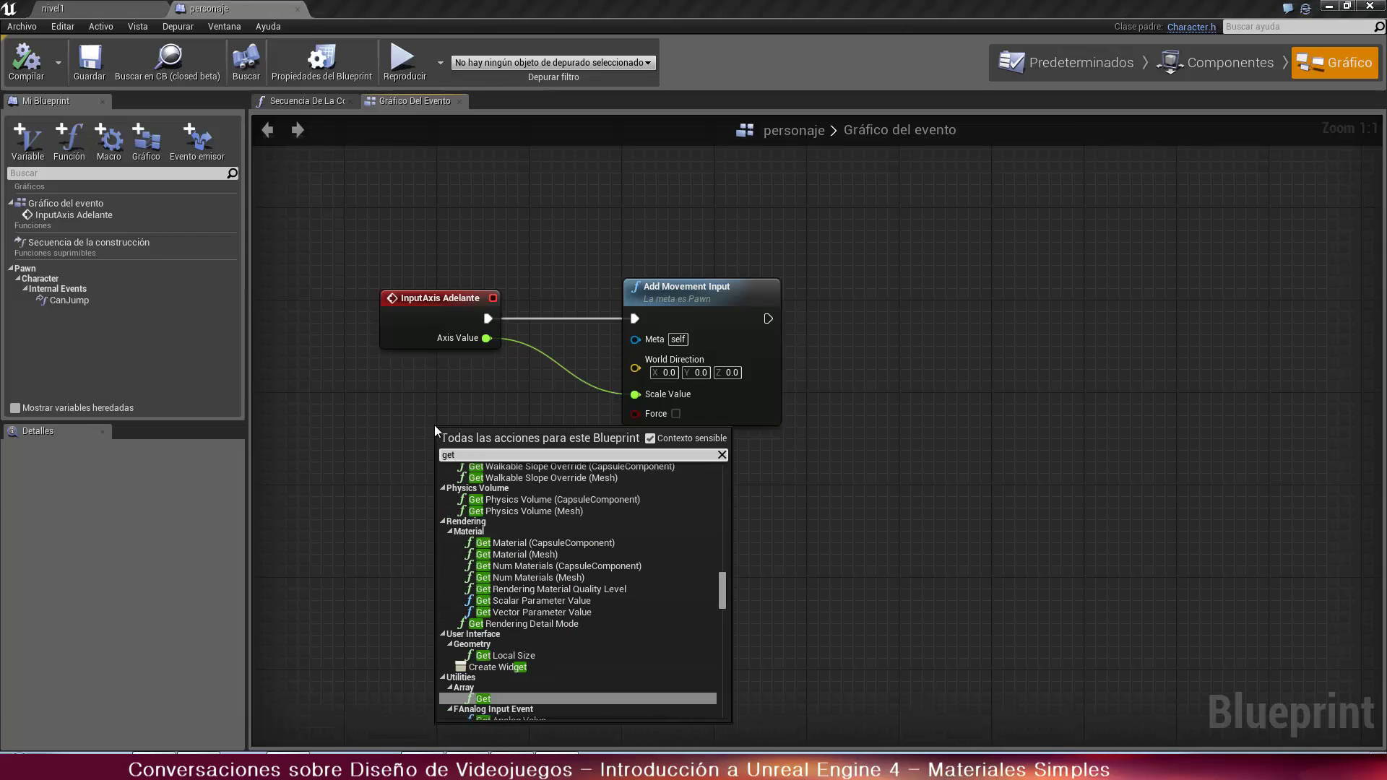
text( contr)
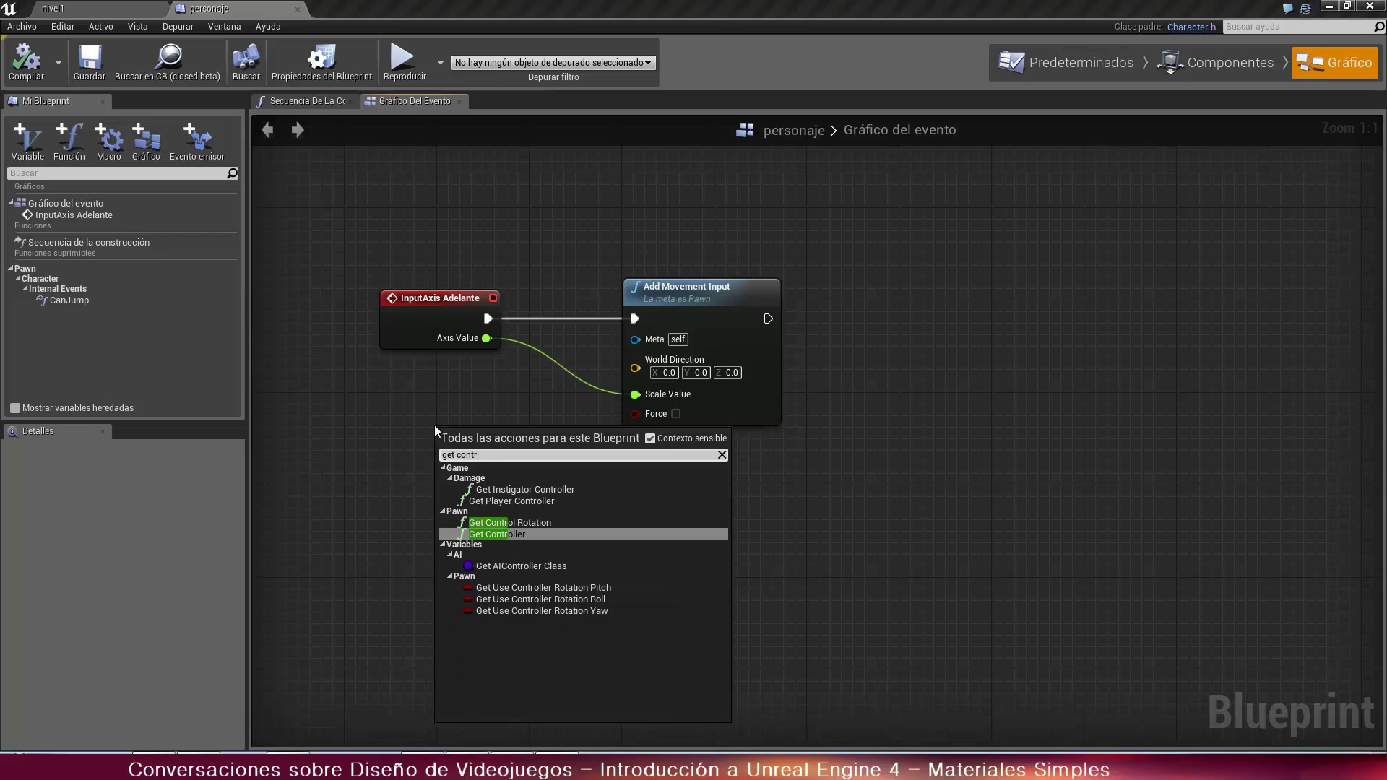
click(518, 521)
drag(533, 450, 338, 409)
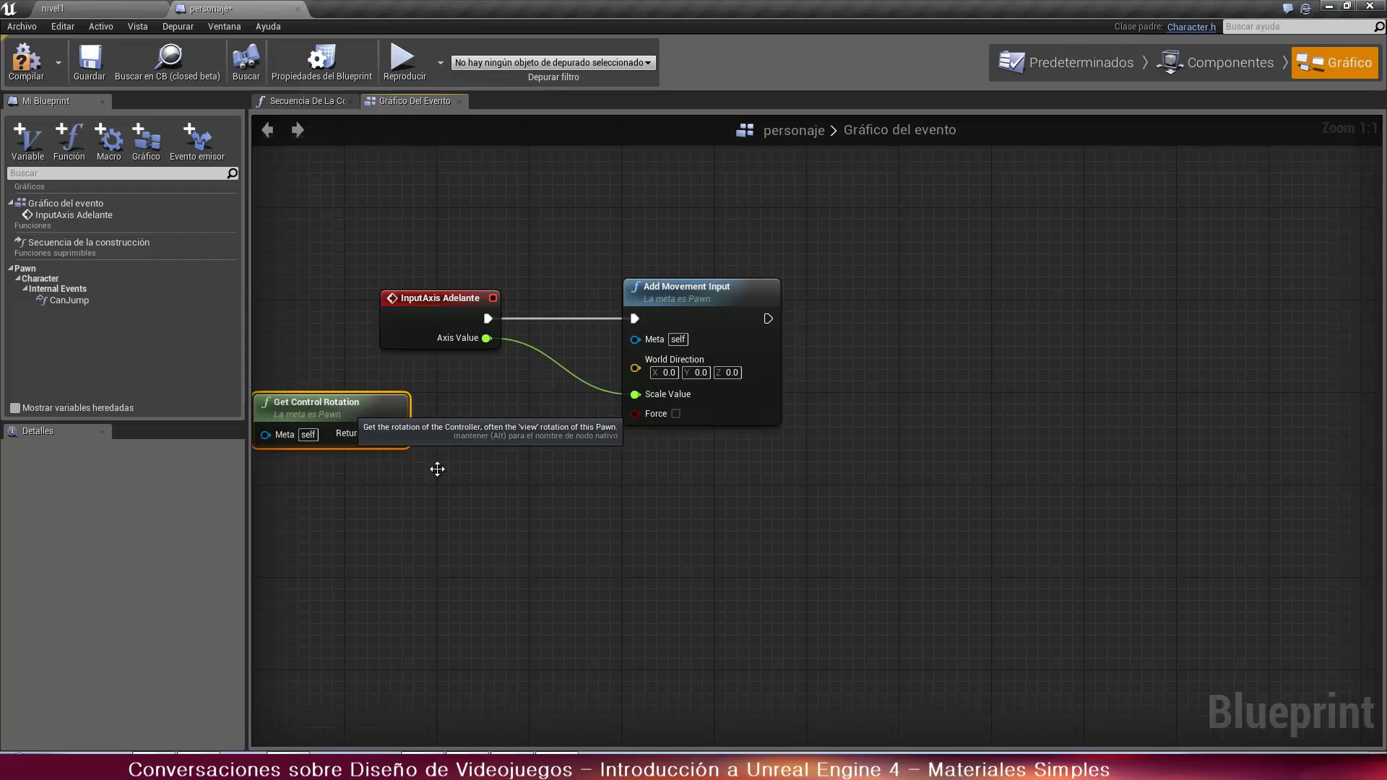
Add a Get Forward Vector node and wire it between Get Control Rotation and the World Direction input of Add Movement Input
right_click(526, 504)
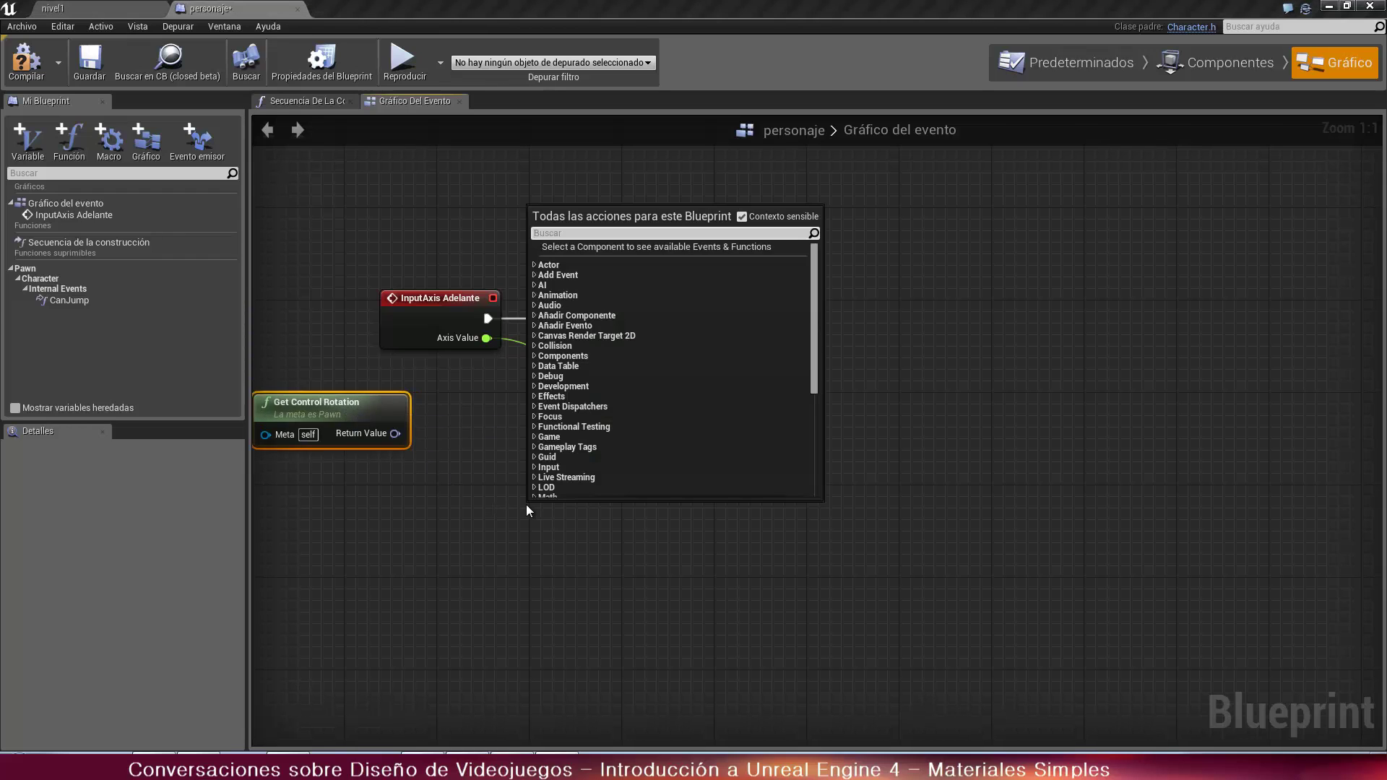
text(get for)
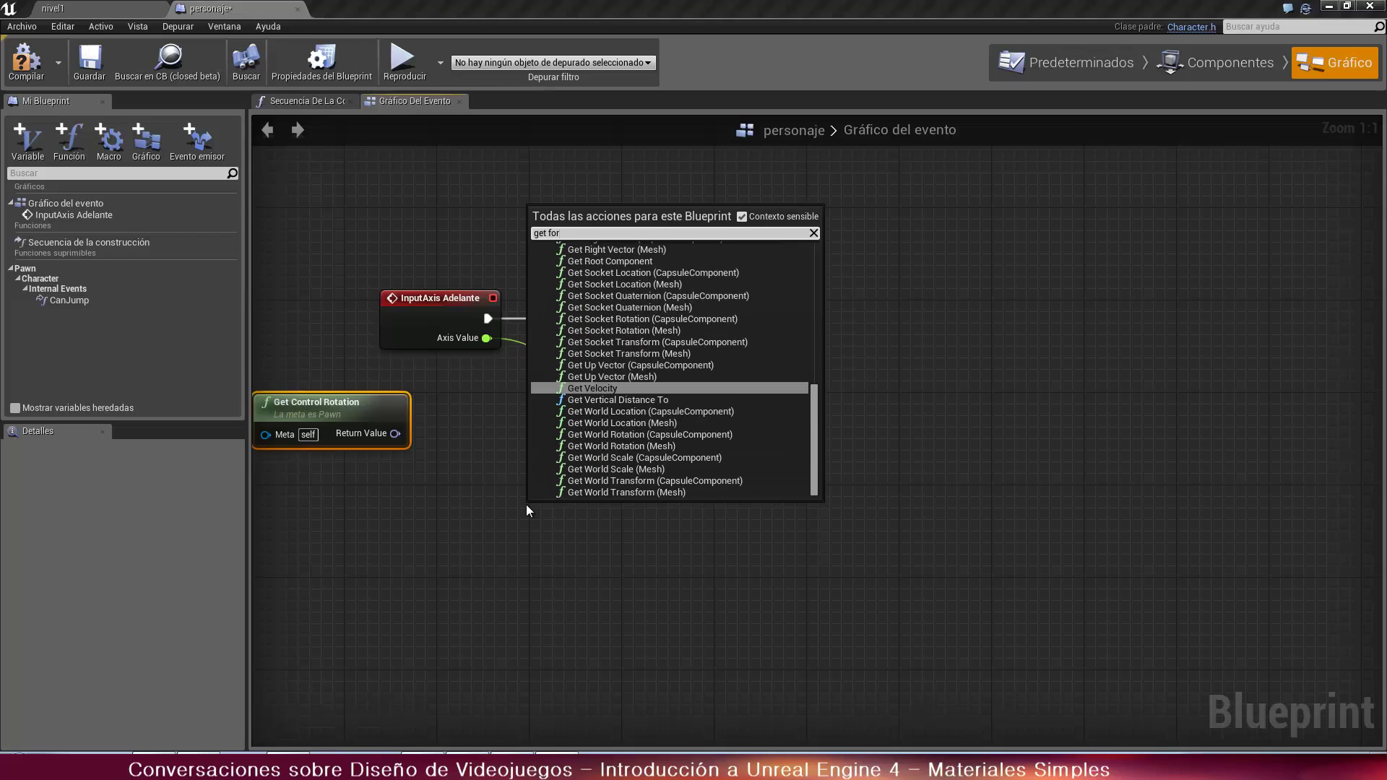
text(w)
click(622, 267)
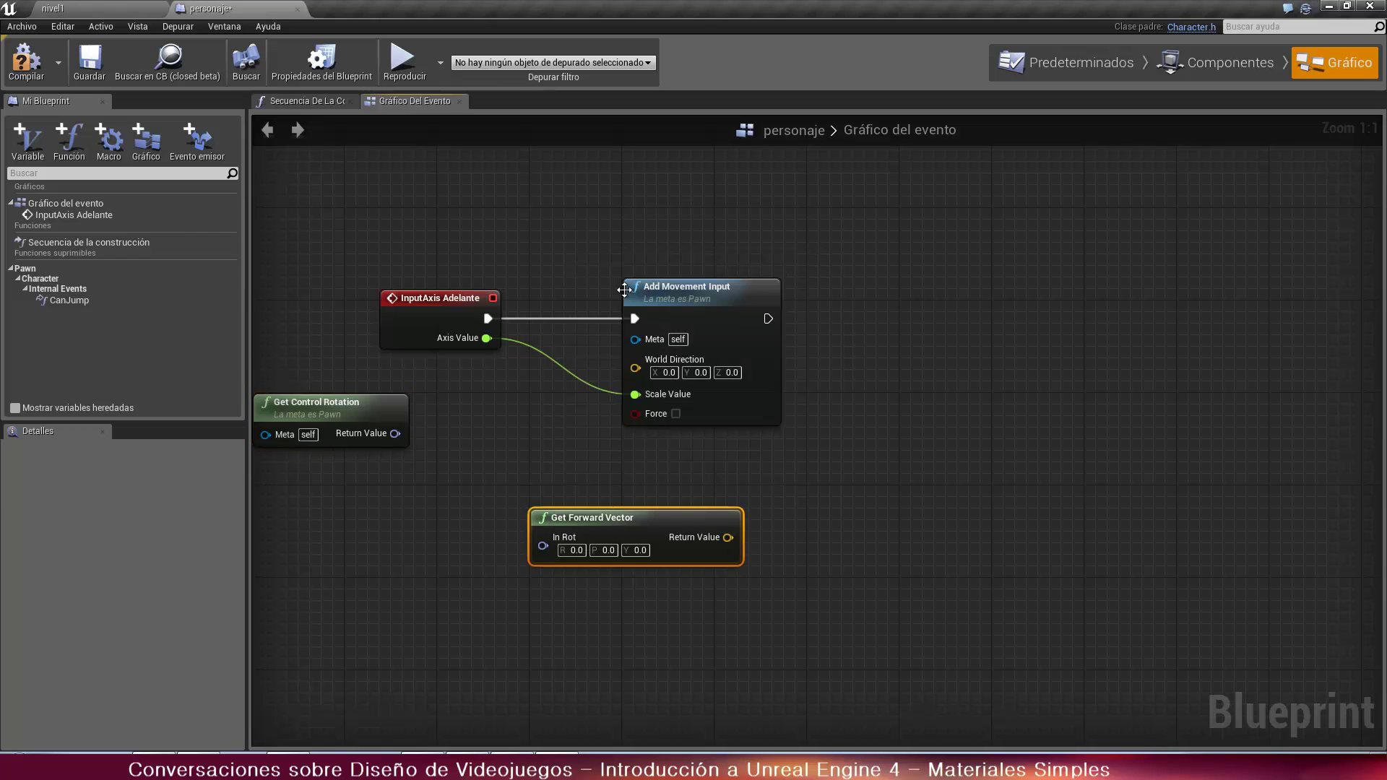
drag(394, 433, 637, 368)
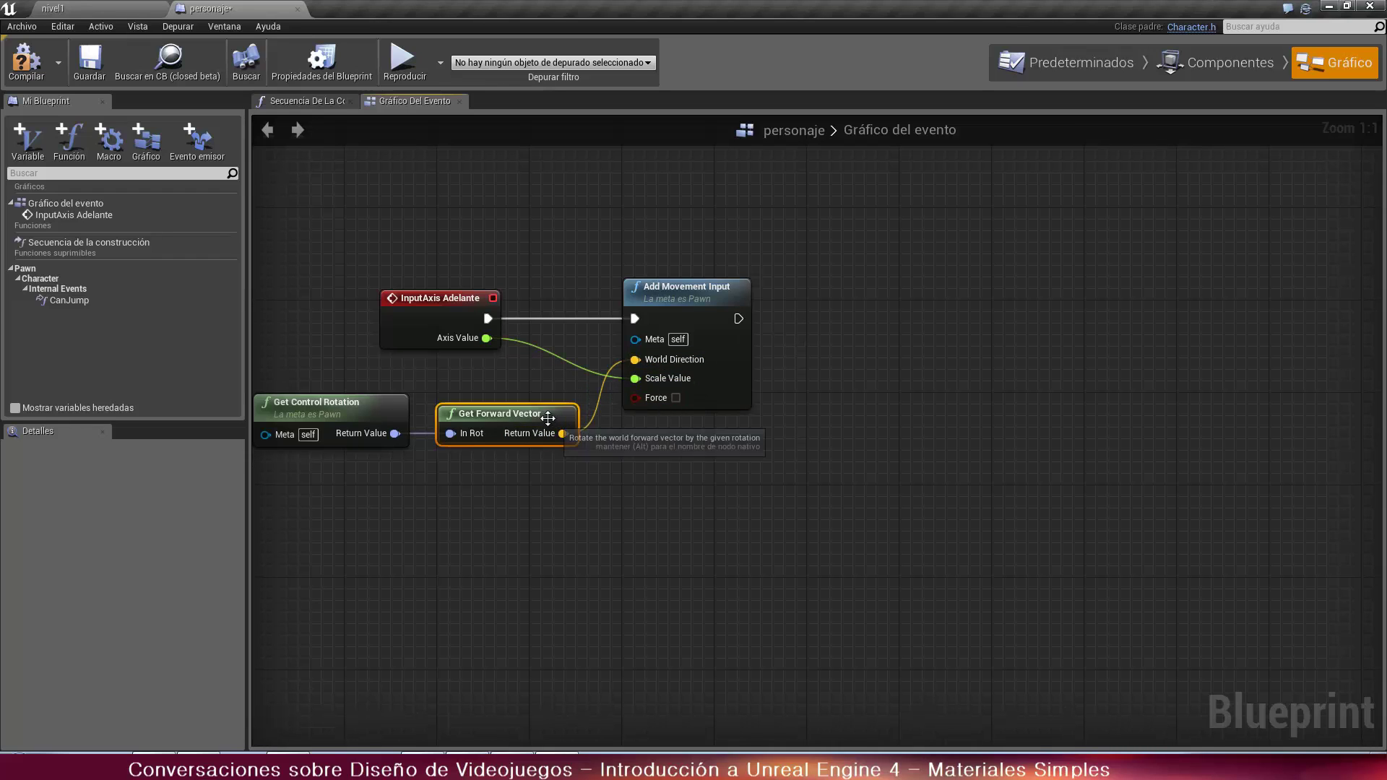
click(567, 544)
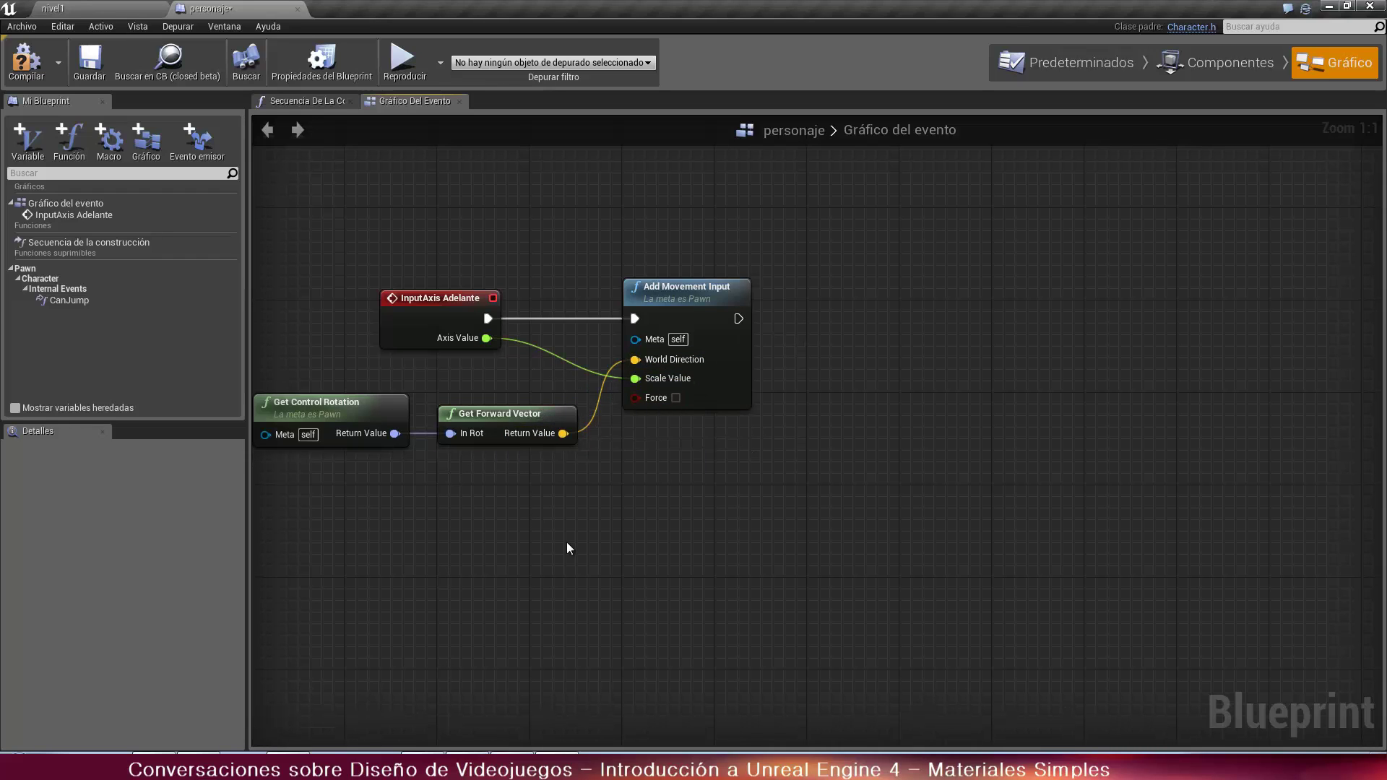
Add the InputAxis Derecha axis event and place it below the Adelante node group
right_click(429, 509)
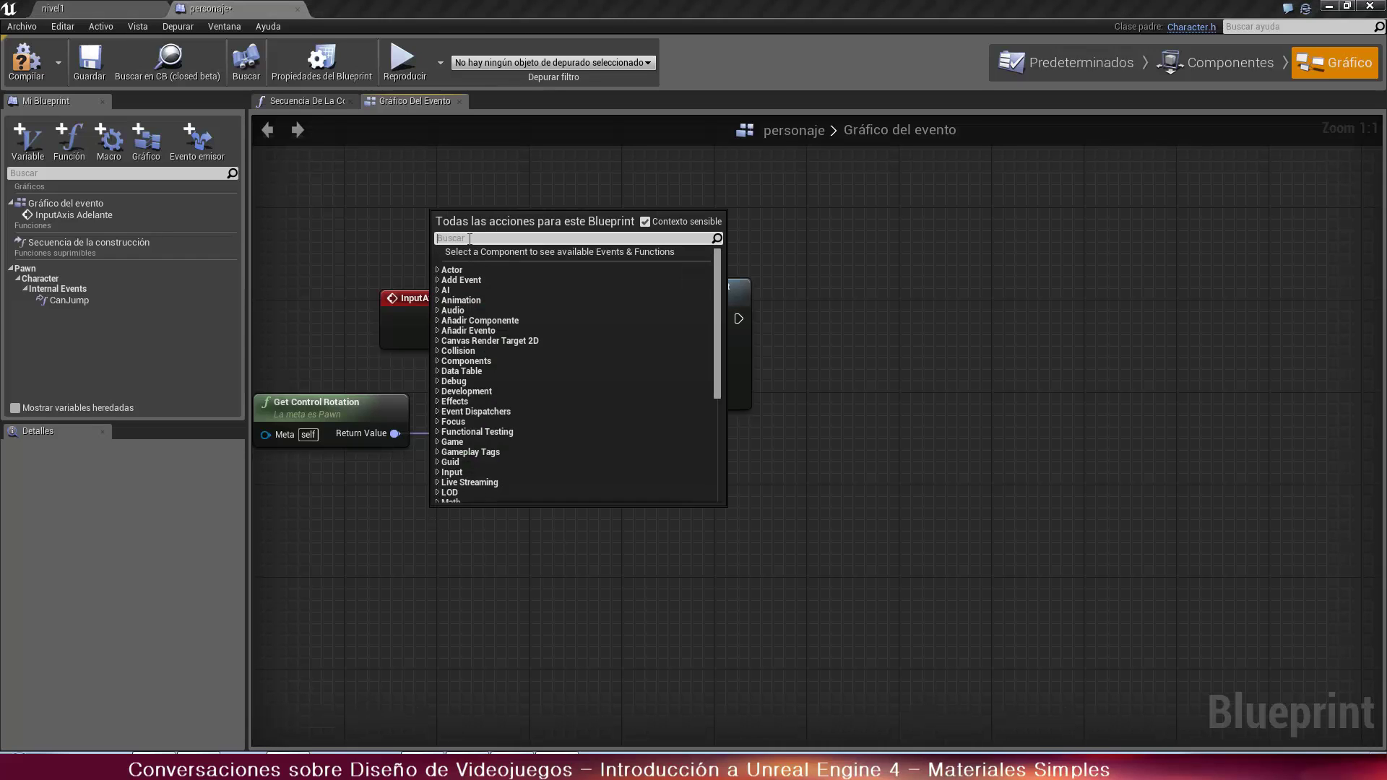
text(der)
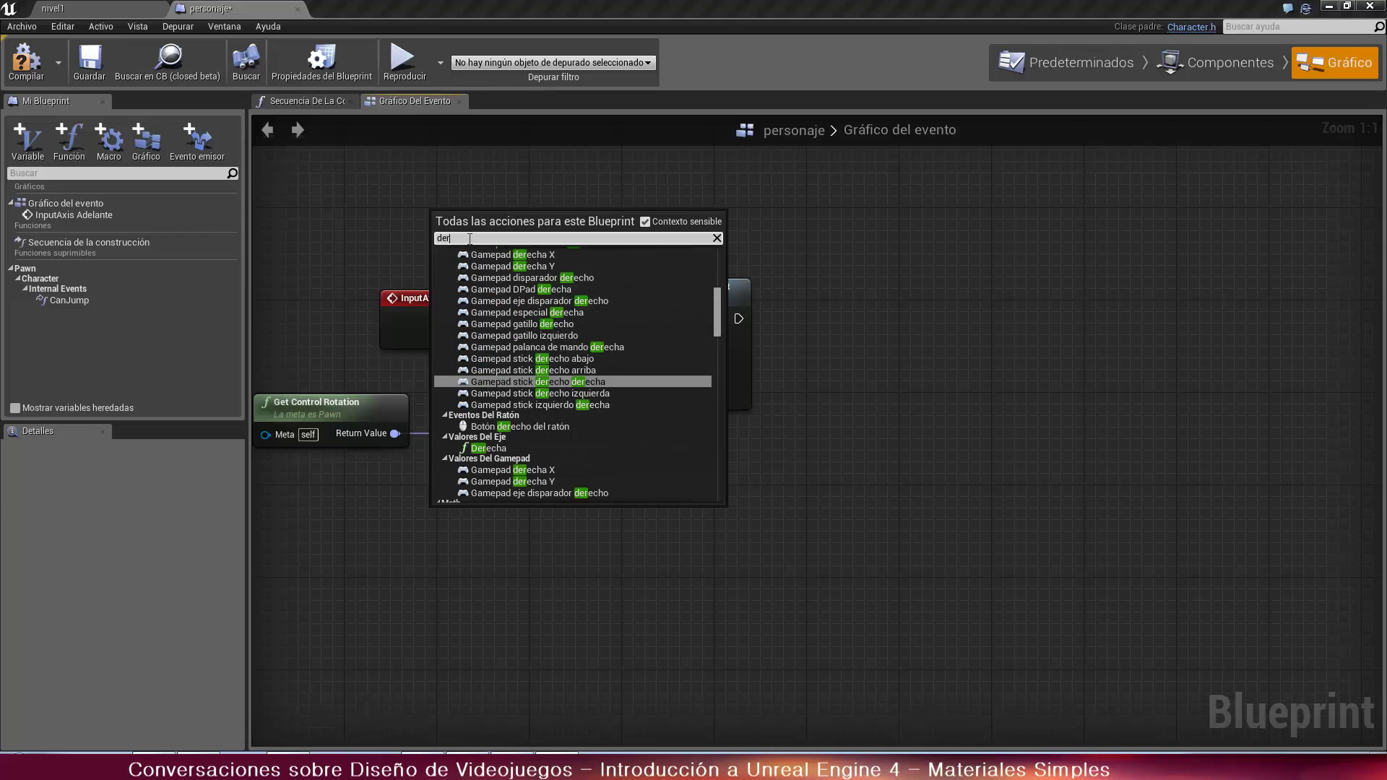
text(echa)
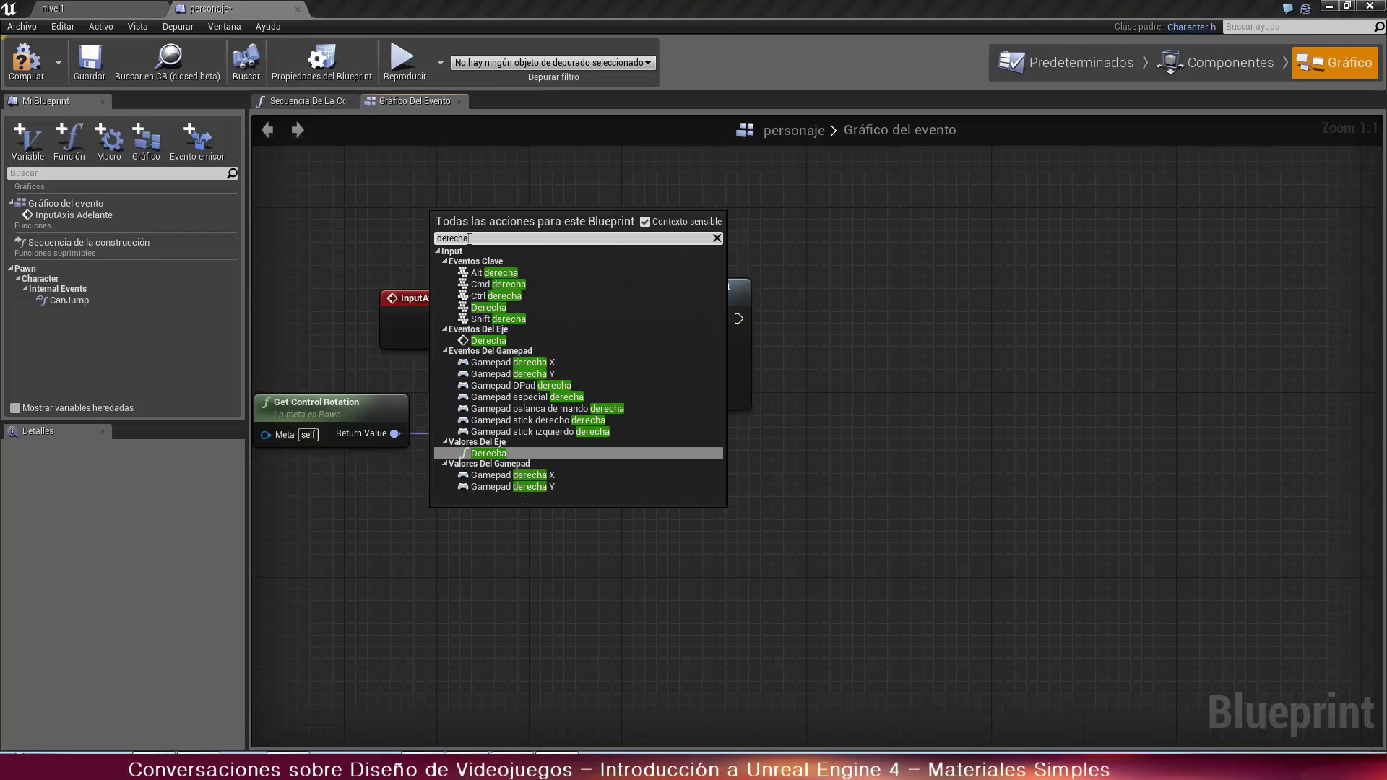
click(485, 340)
drag(498, 527, 455, 515)
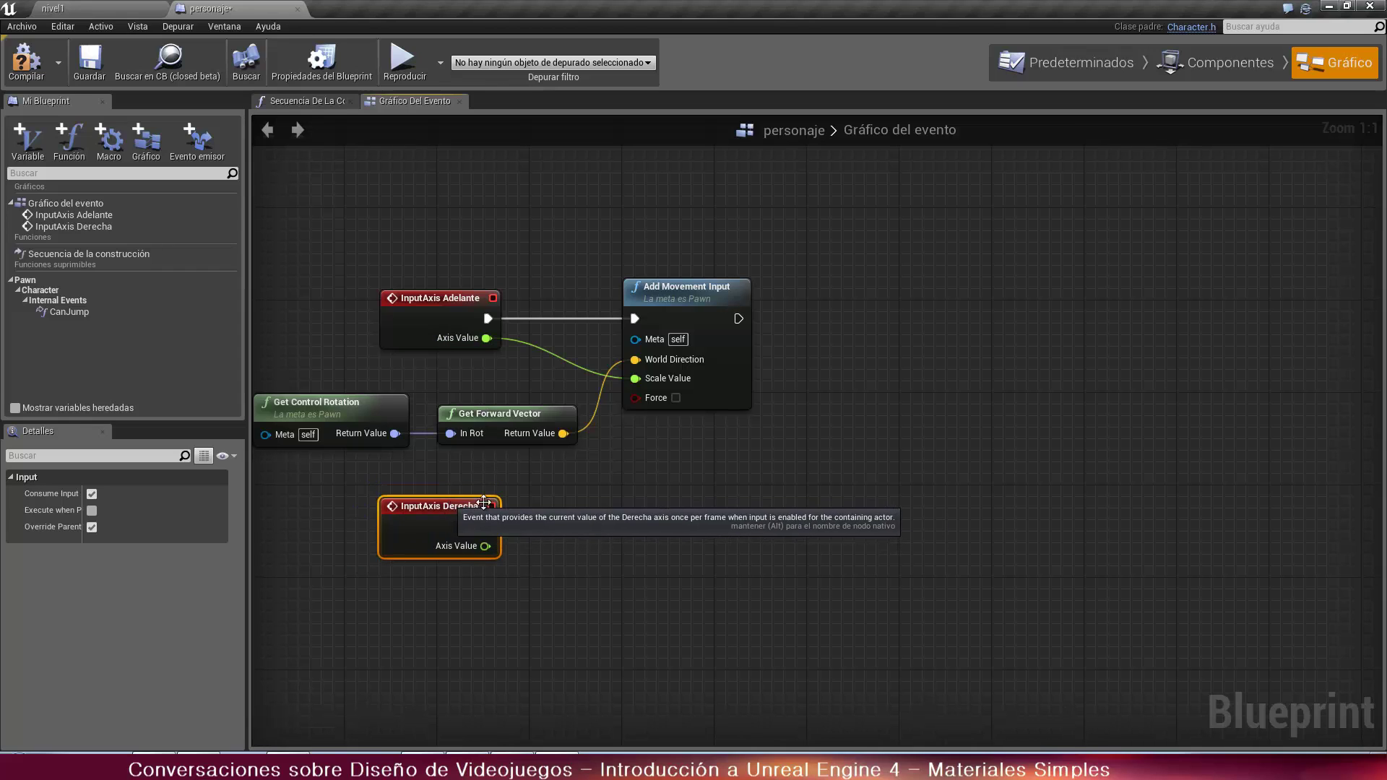
Add a second Add Movement Input node and wire InputAxis Derecha's execution and Axis Value outputs to its execution and Scale Value inputs
right_click(689, 502)
text(add move)
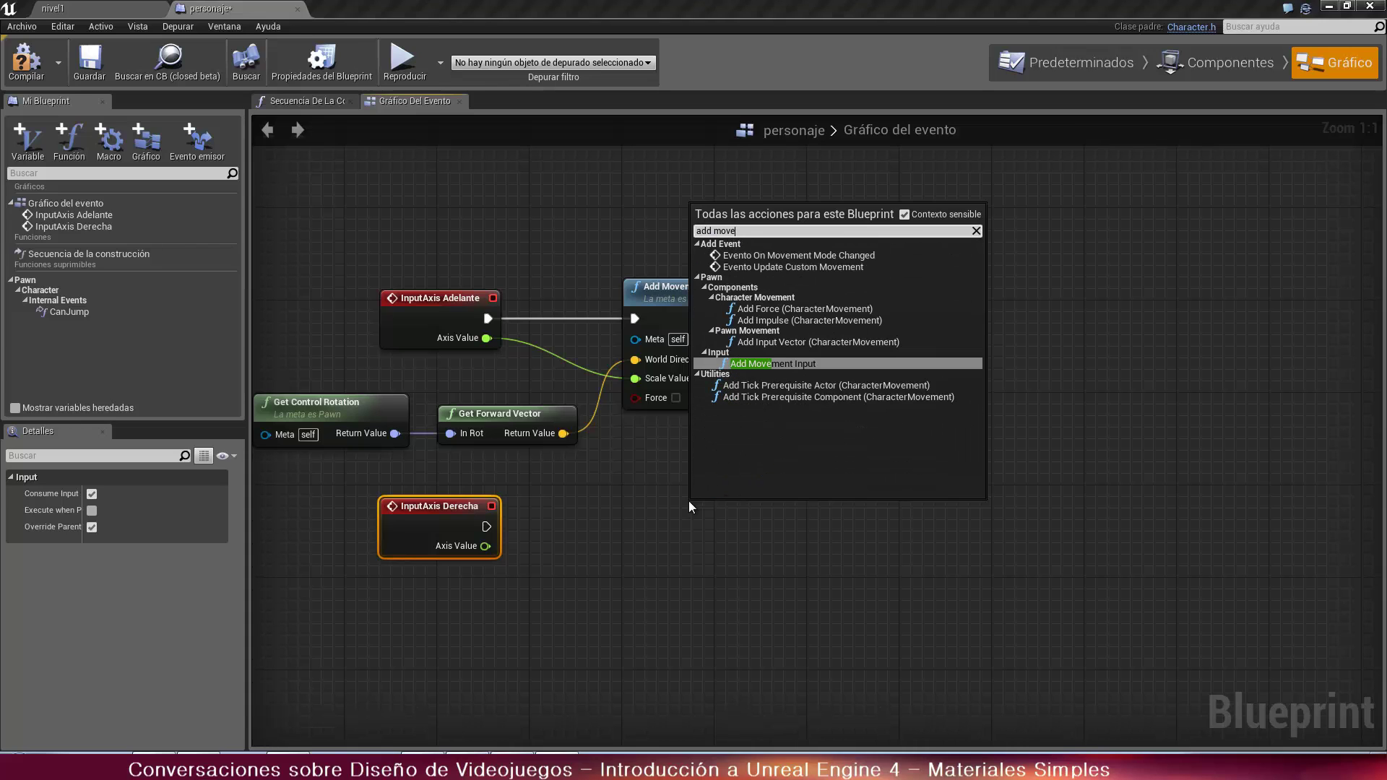
click(828, 363)
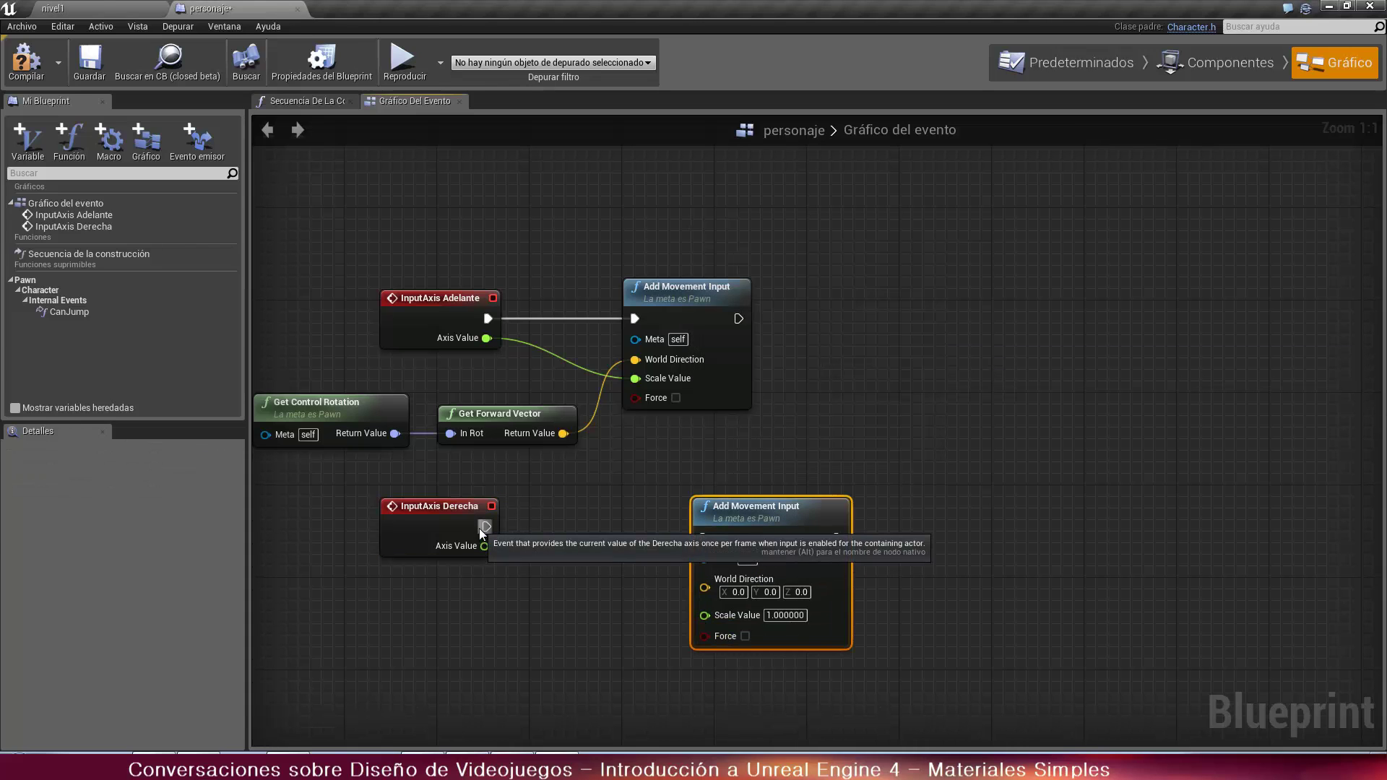
mouse_move(481, 534)
mouse_down()
mouse_move(634, 539)
mouse_move(476, 545)
mouse_up()
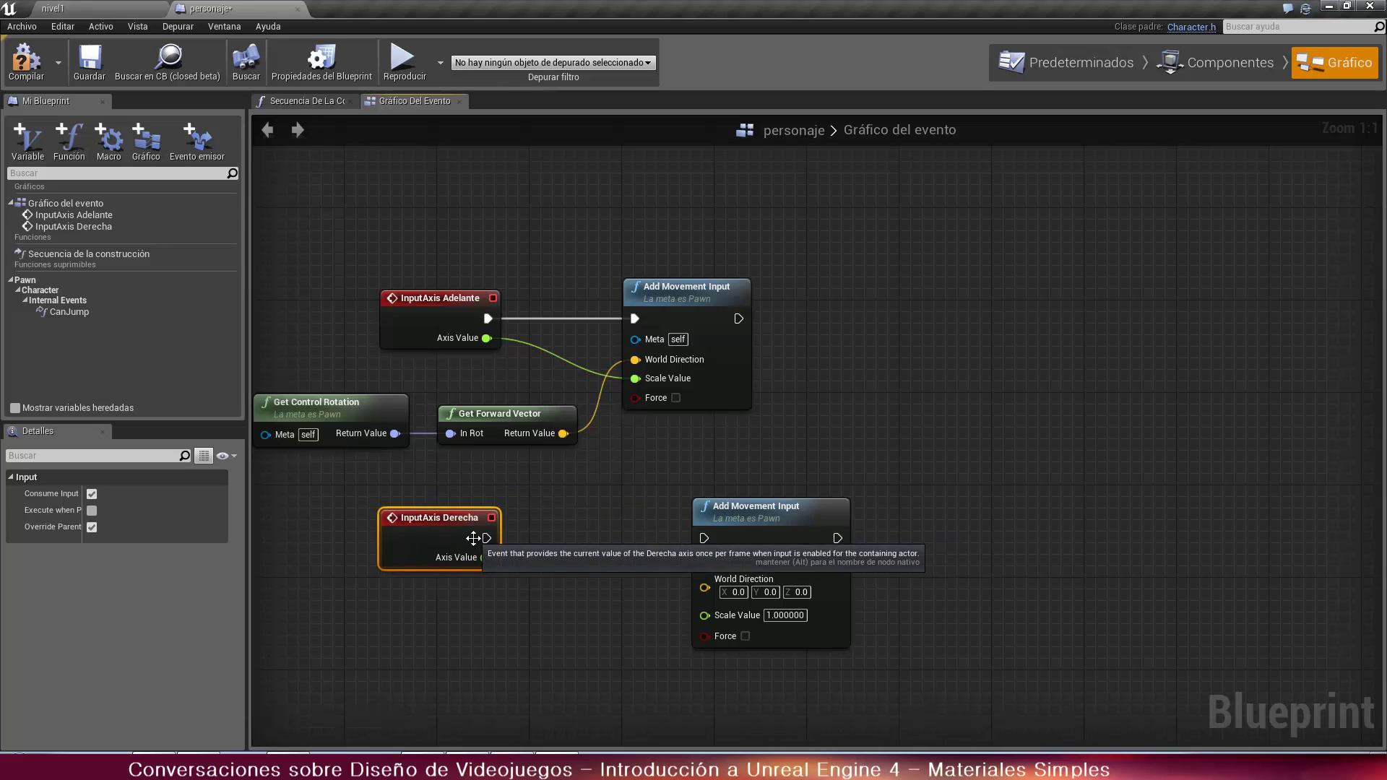
drag(823, 514, 756, 489)
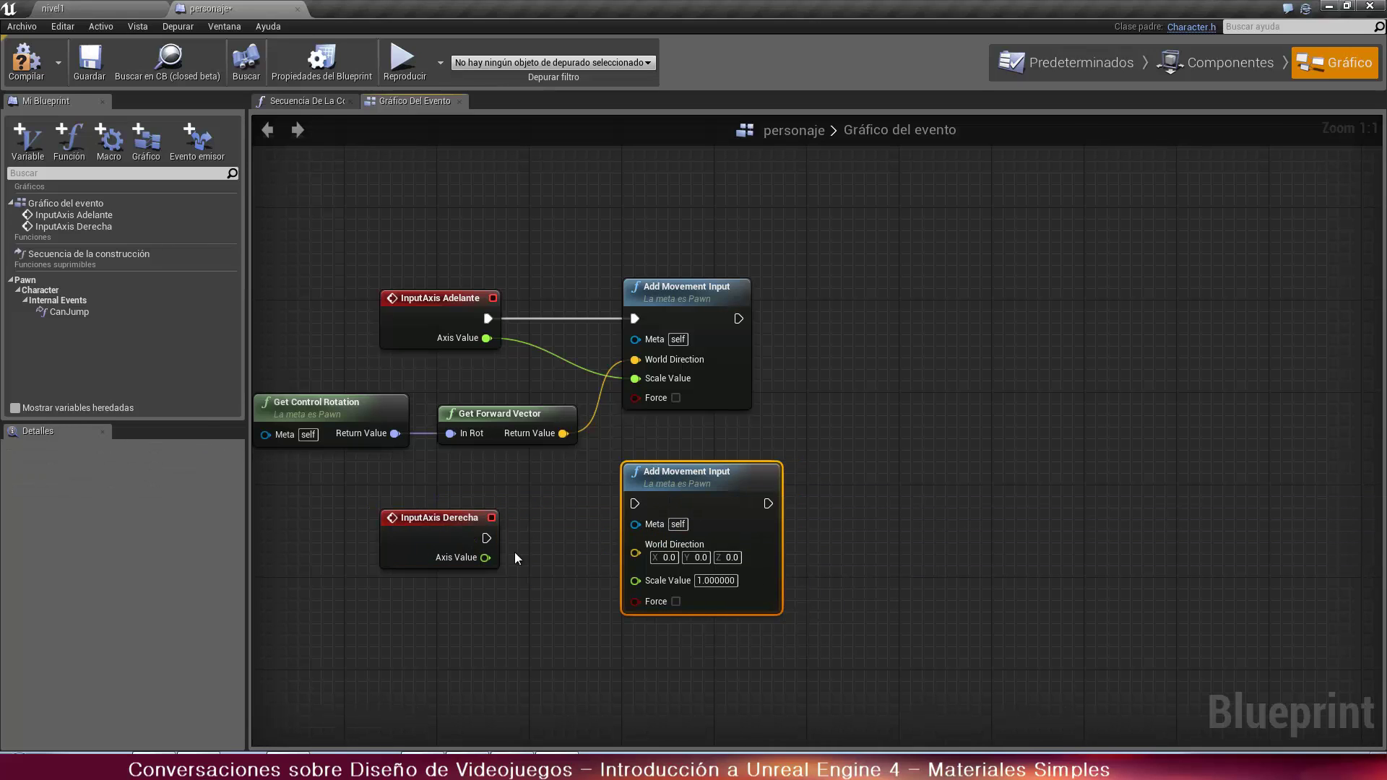
drag(487, 538, 635, 504)
drag(485, 558, 635, 580)
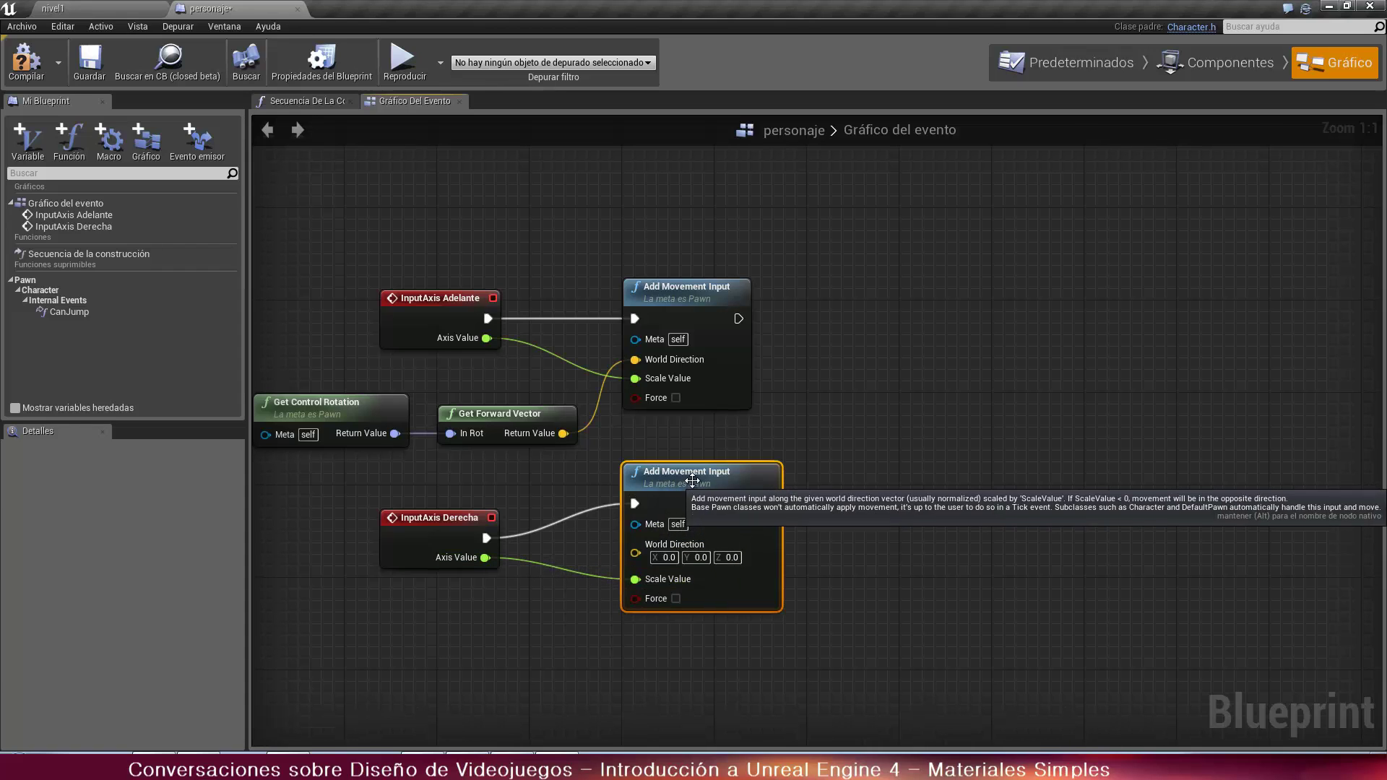
Move the Derecha nodes down and wire a new Get Right Vector node between Get Control Rotation and the lower Add Movement Input's World Direction
drag(694, 474, 659, 565)
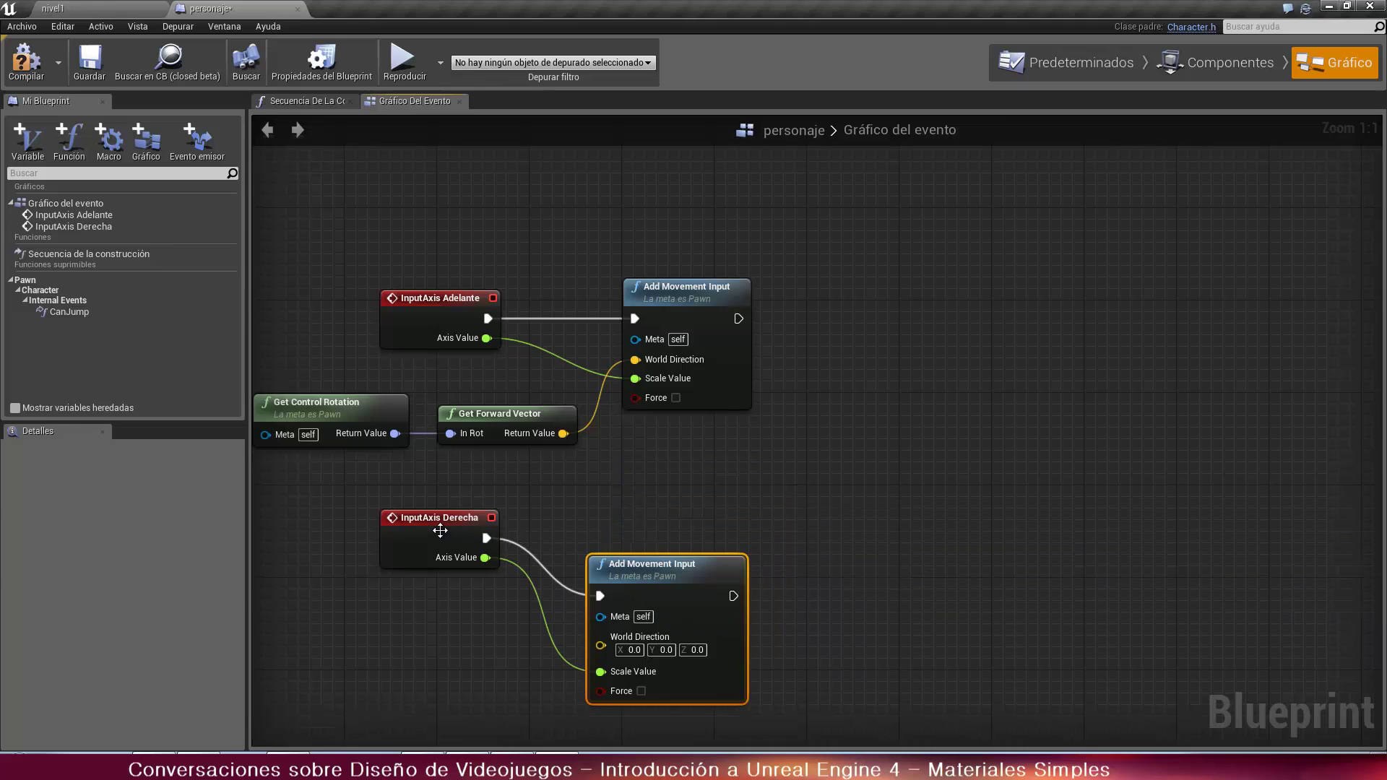
drag(416, 520, 402, 586)
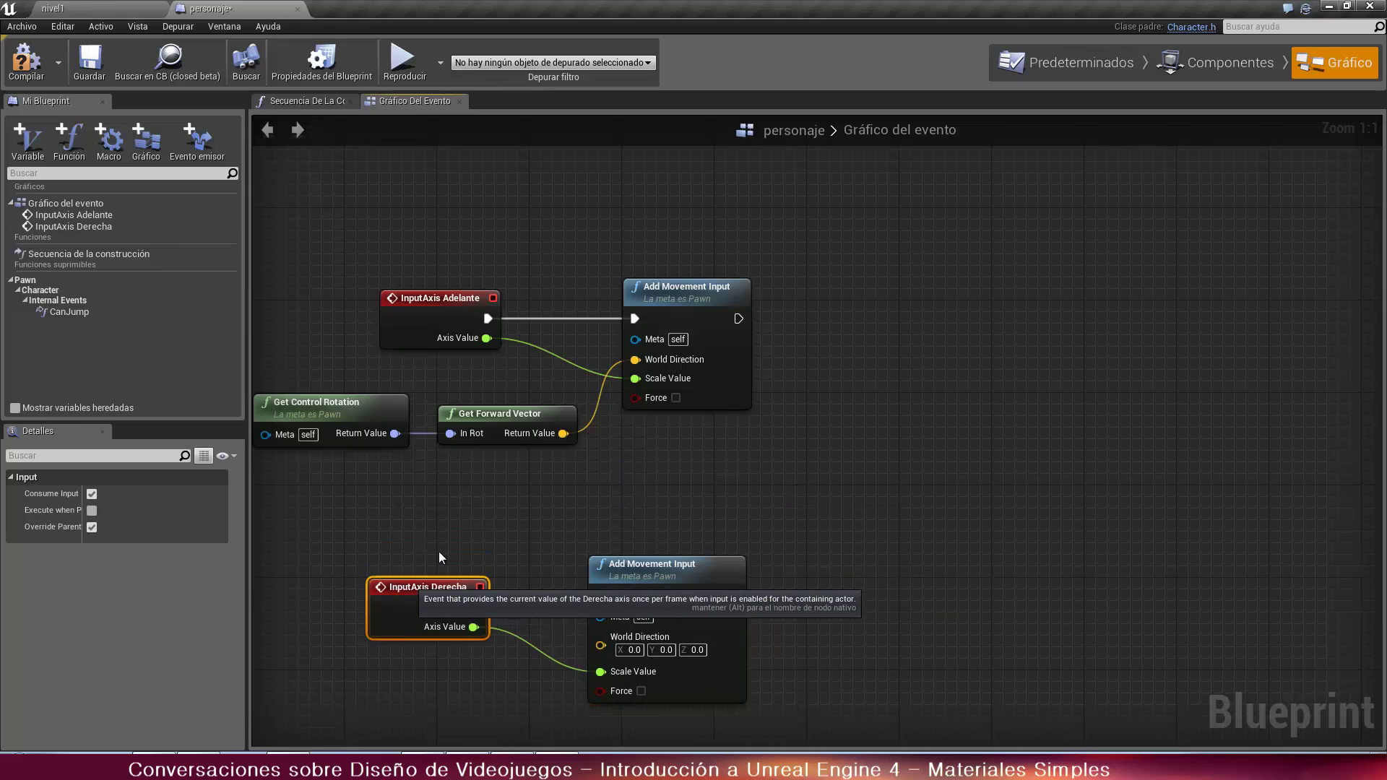
right_click(472, 497)
text(get)
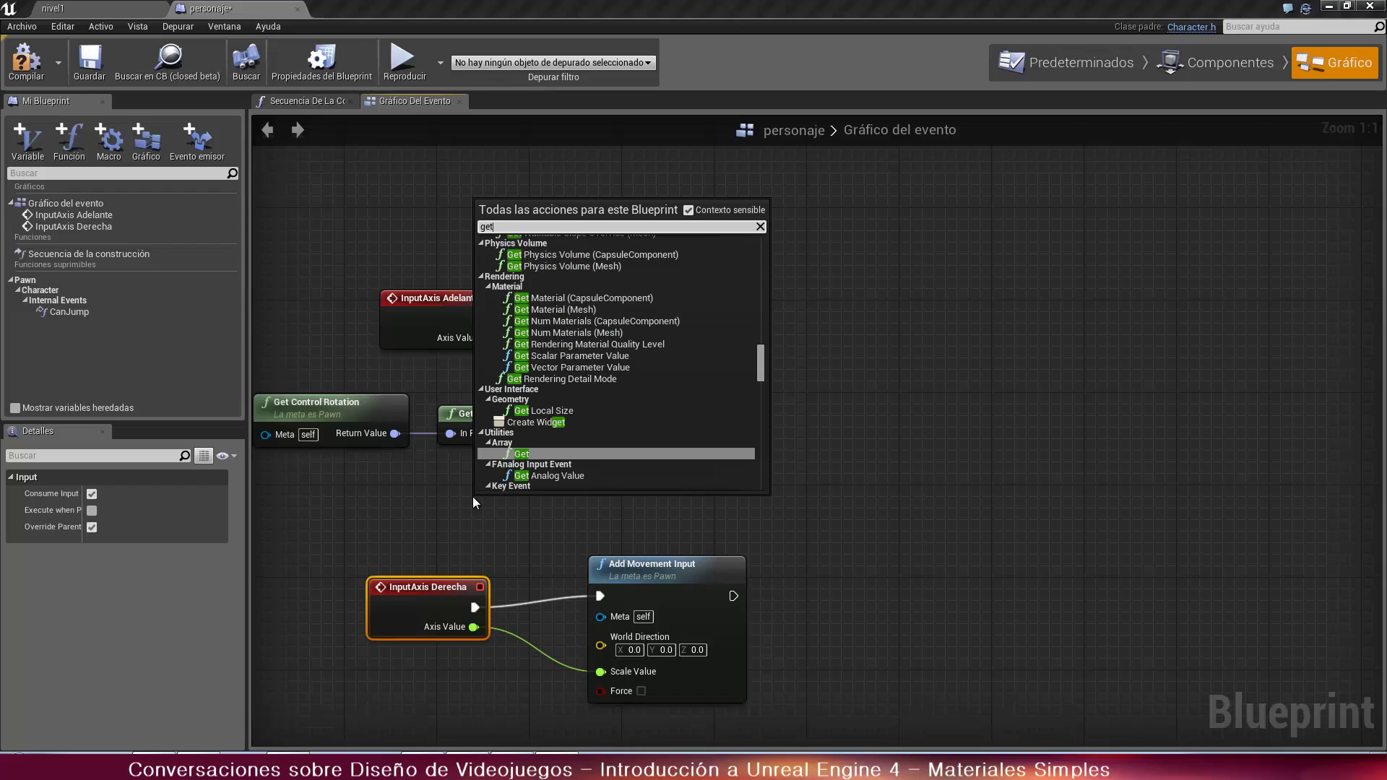
text( righ)
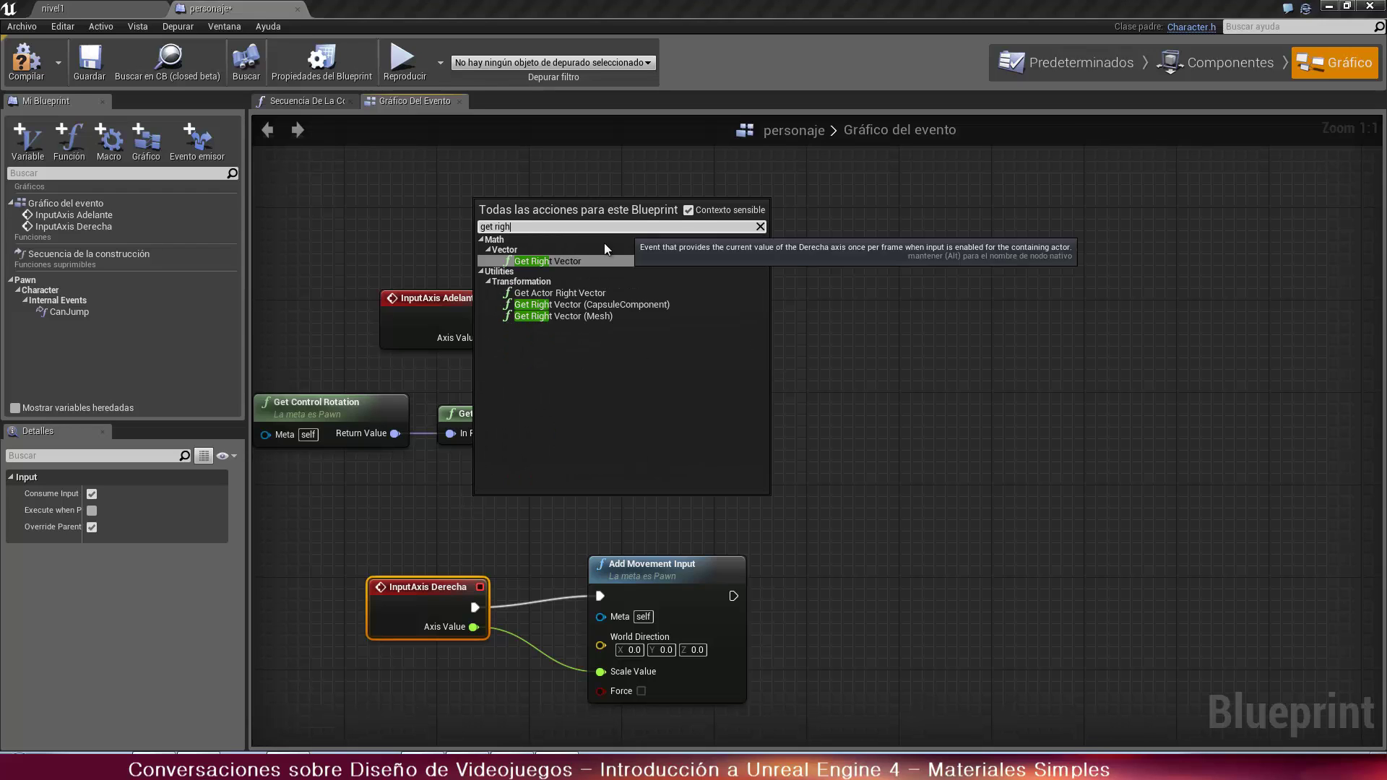
click(554, 261)
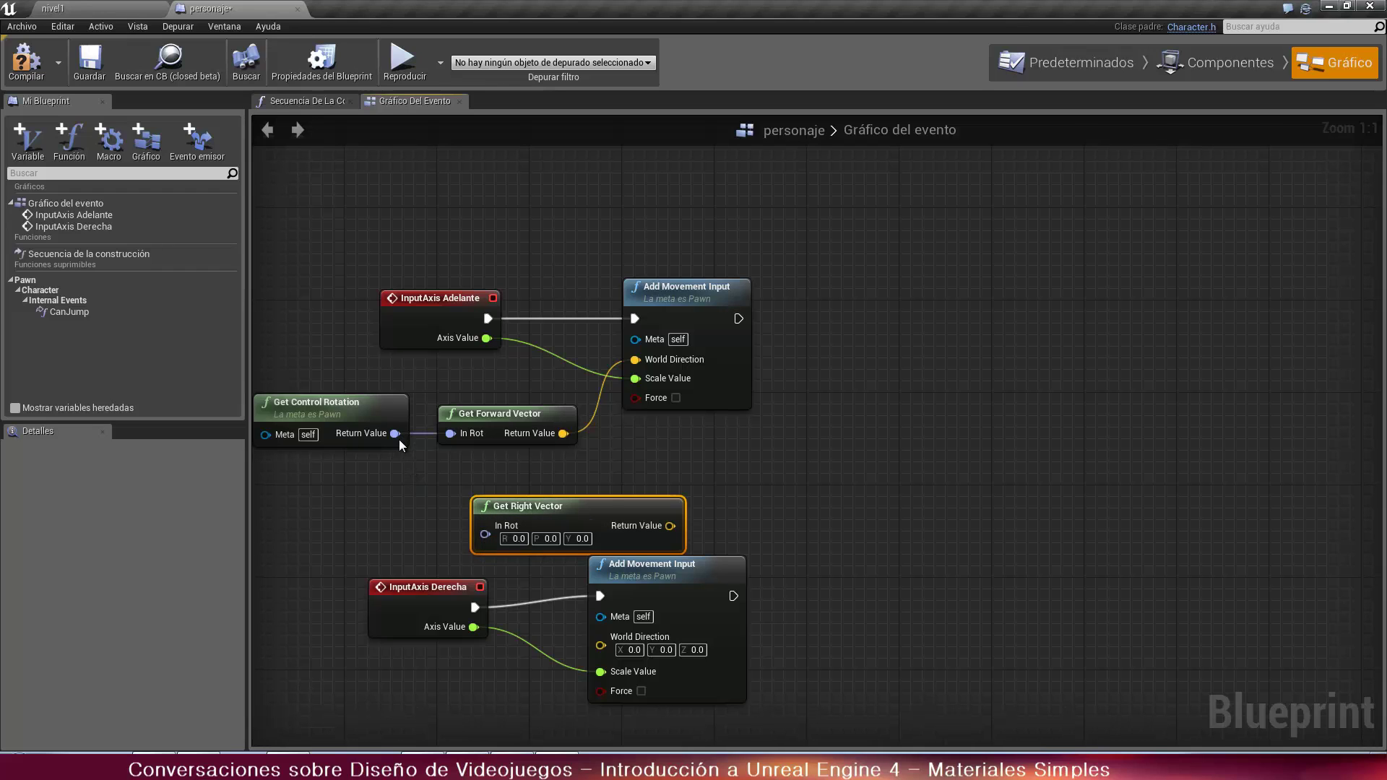
drag(399, 439, 486, 538)
drag(598, 526, 600, 648)
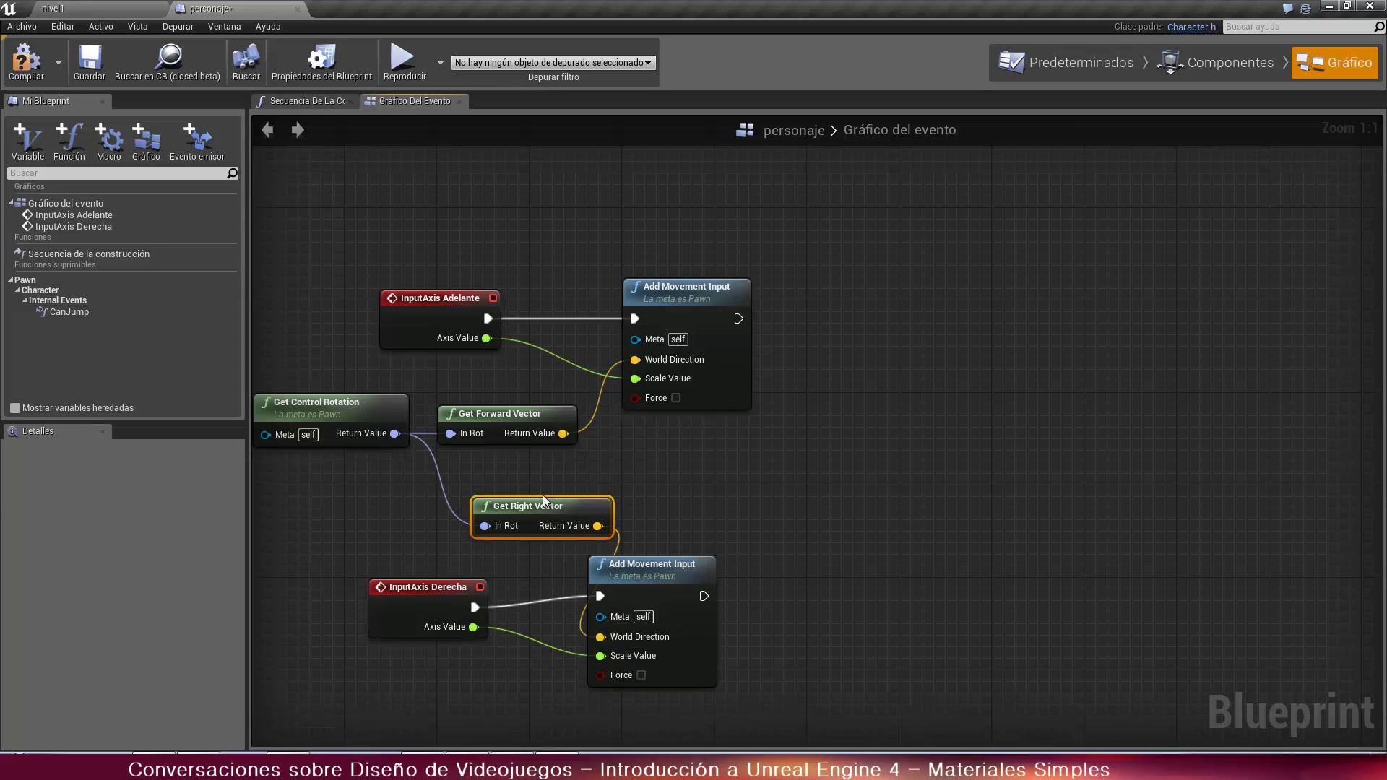
Tidy the graph by repositioning Get Right Vector under Get Forward Vector, the lower Add Movement Input beside it, and Get Control Rotation between both branches
drag(556, 507, 522, 496)
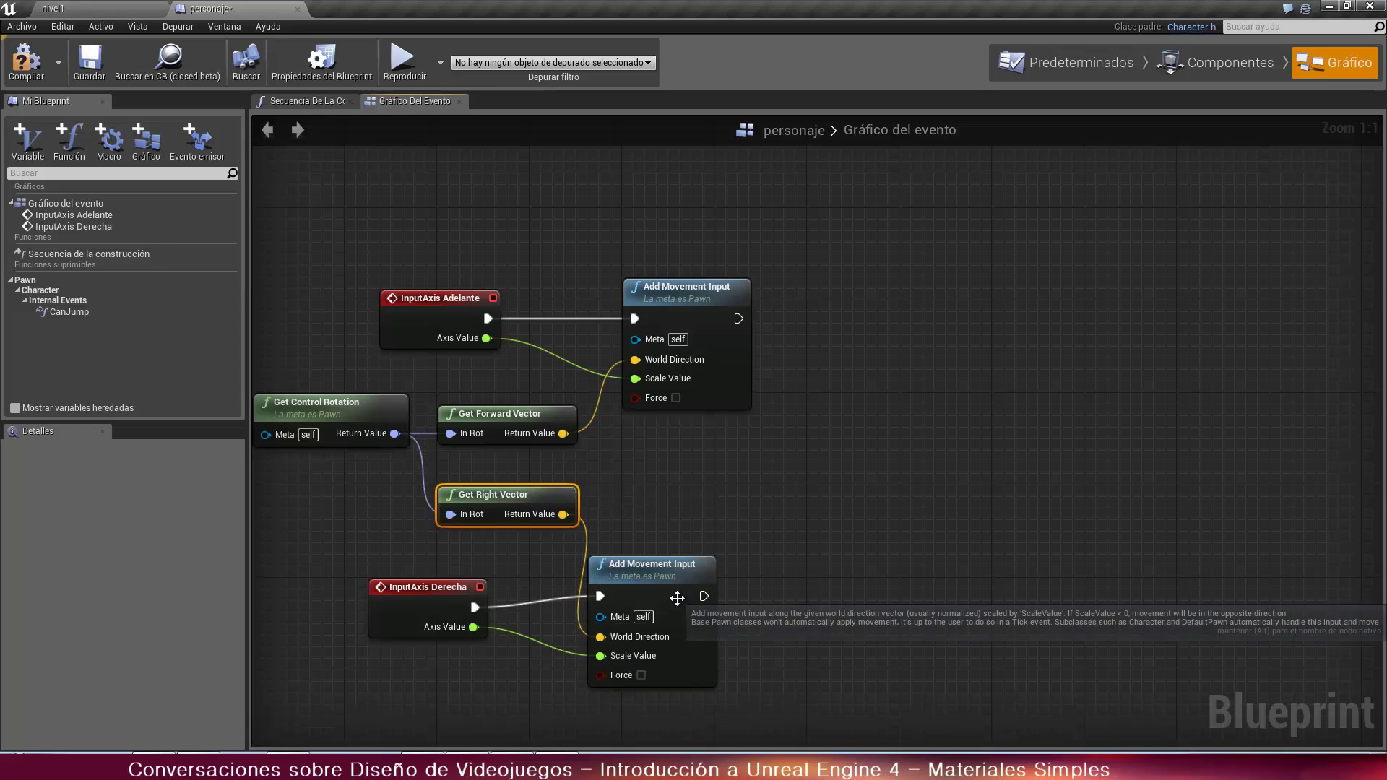
drag(671, 568, 715, 499)
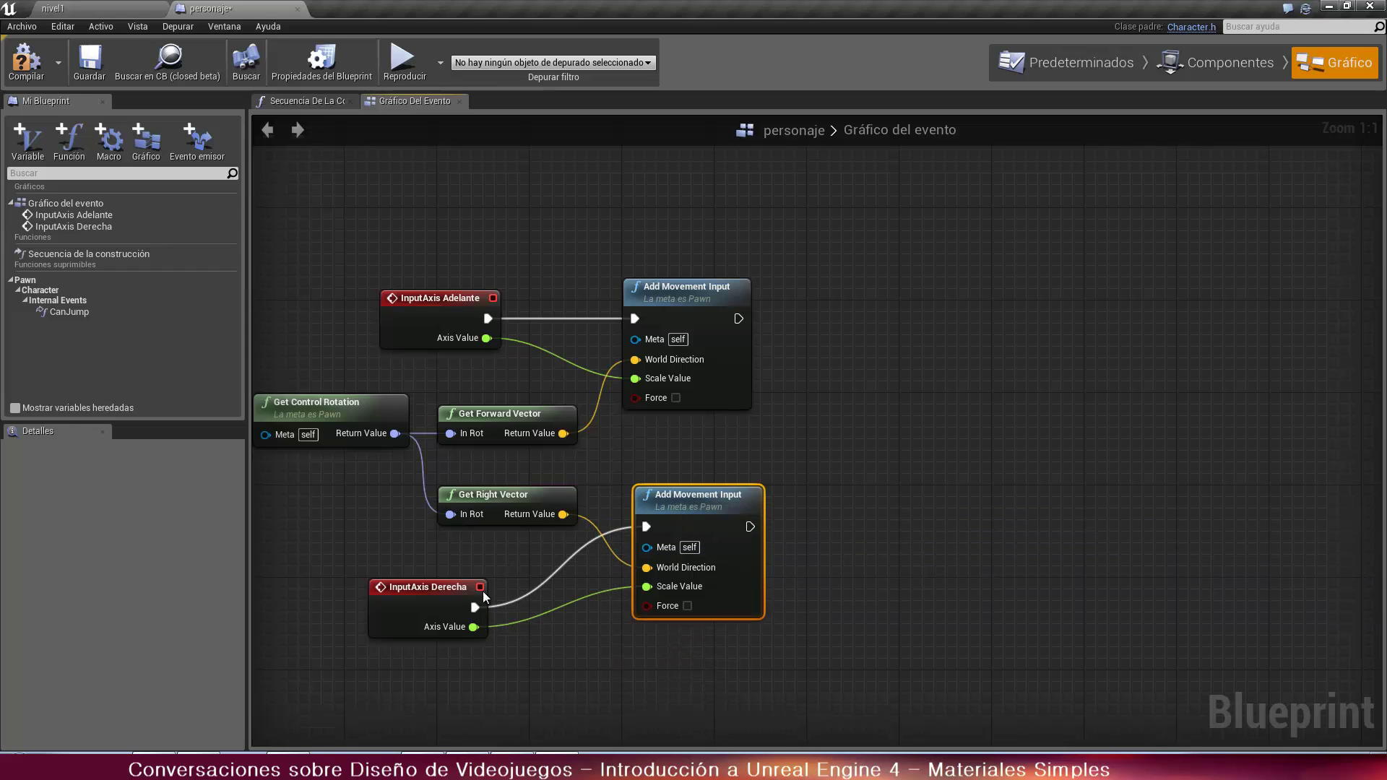
scroll(576, 425, down, 3)
scroll(434, 434, up, 2)
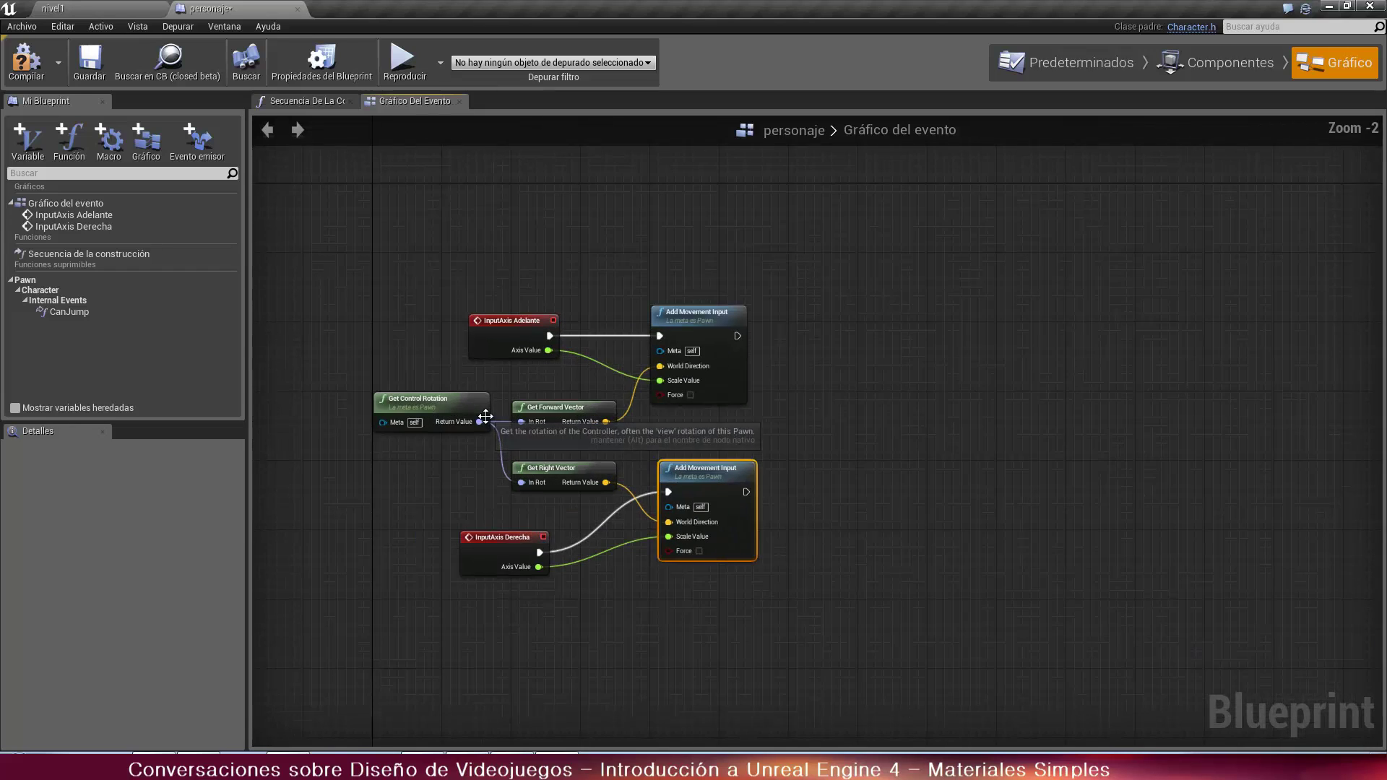
click(431, 438)
drag(432, 437, 430, 444)
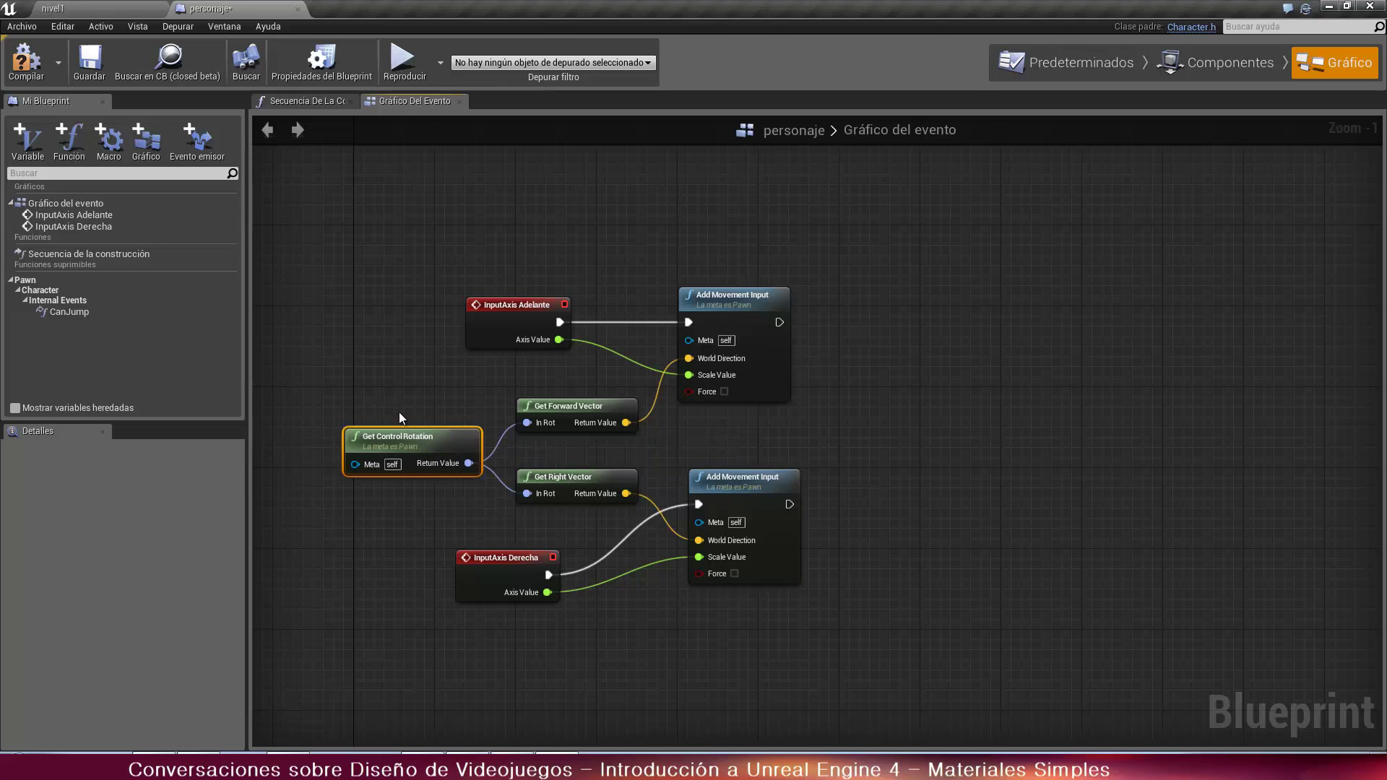
Add the InputAction Saltar action event and place it beside the upper Add Movement Input node
scroll(399, 412, down, 2)
scroll(405, 410, up, 1)
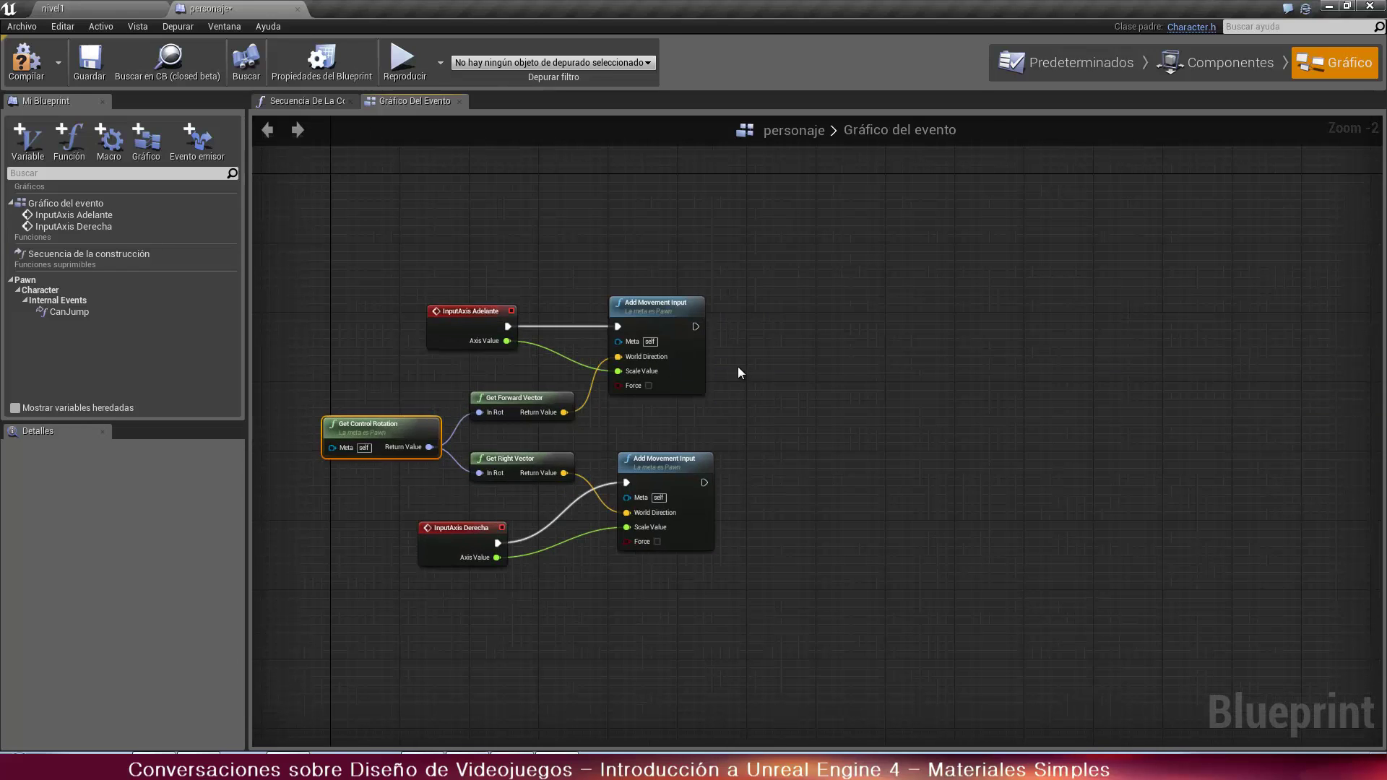
right_click(770, 362)
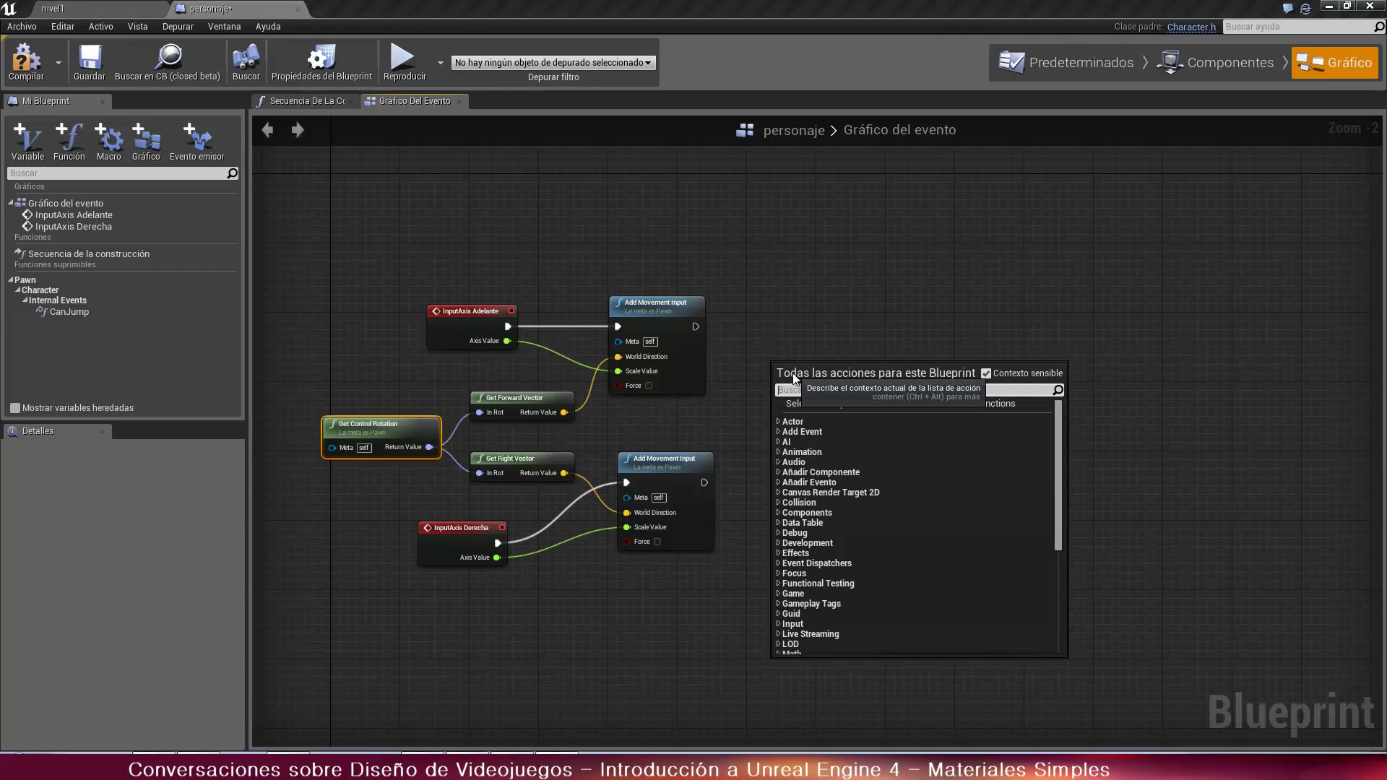
text(saltar)
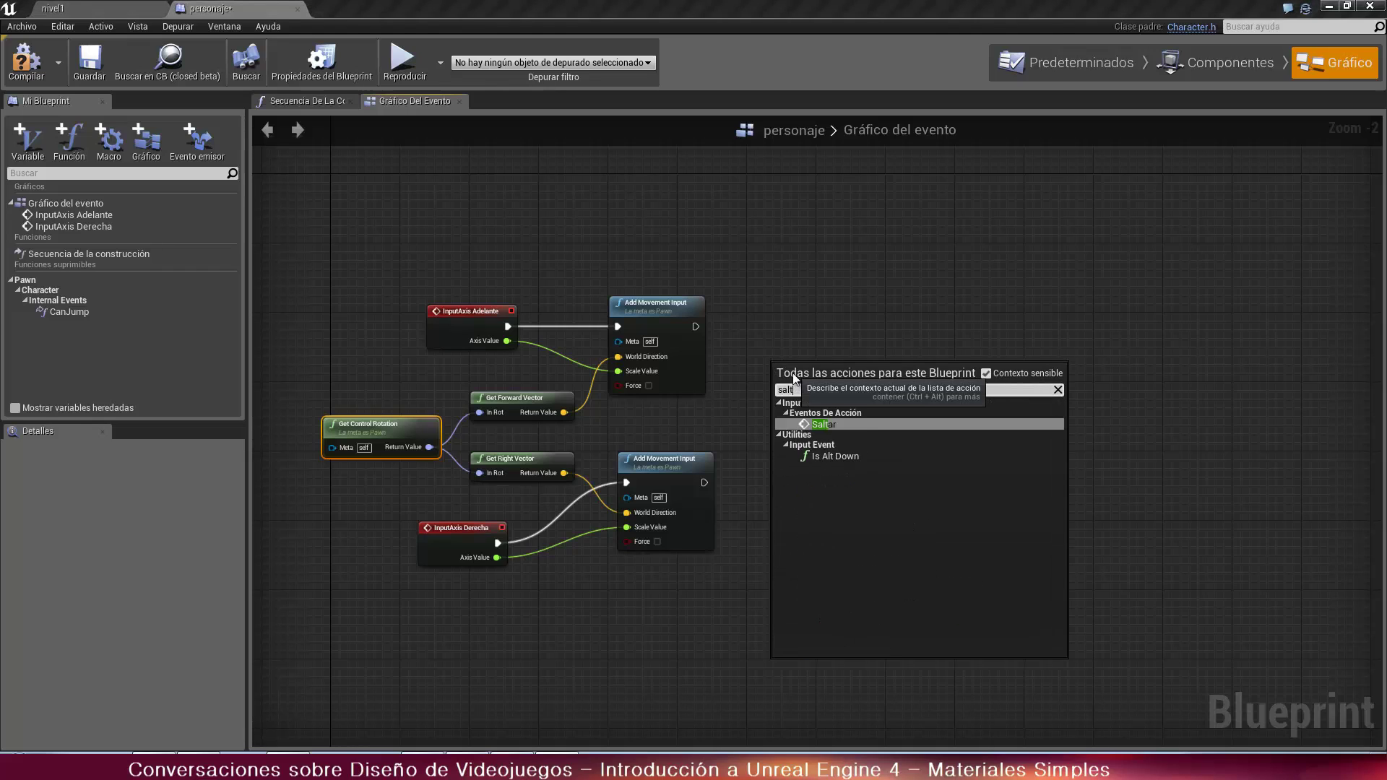
click(824, 424)
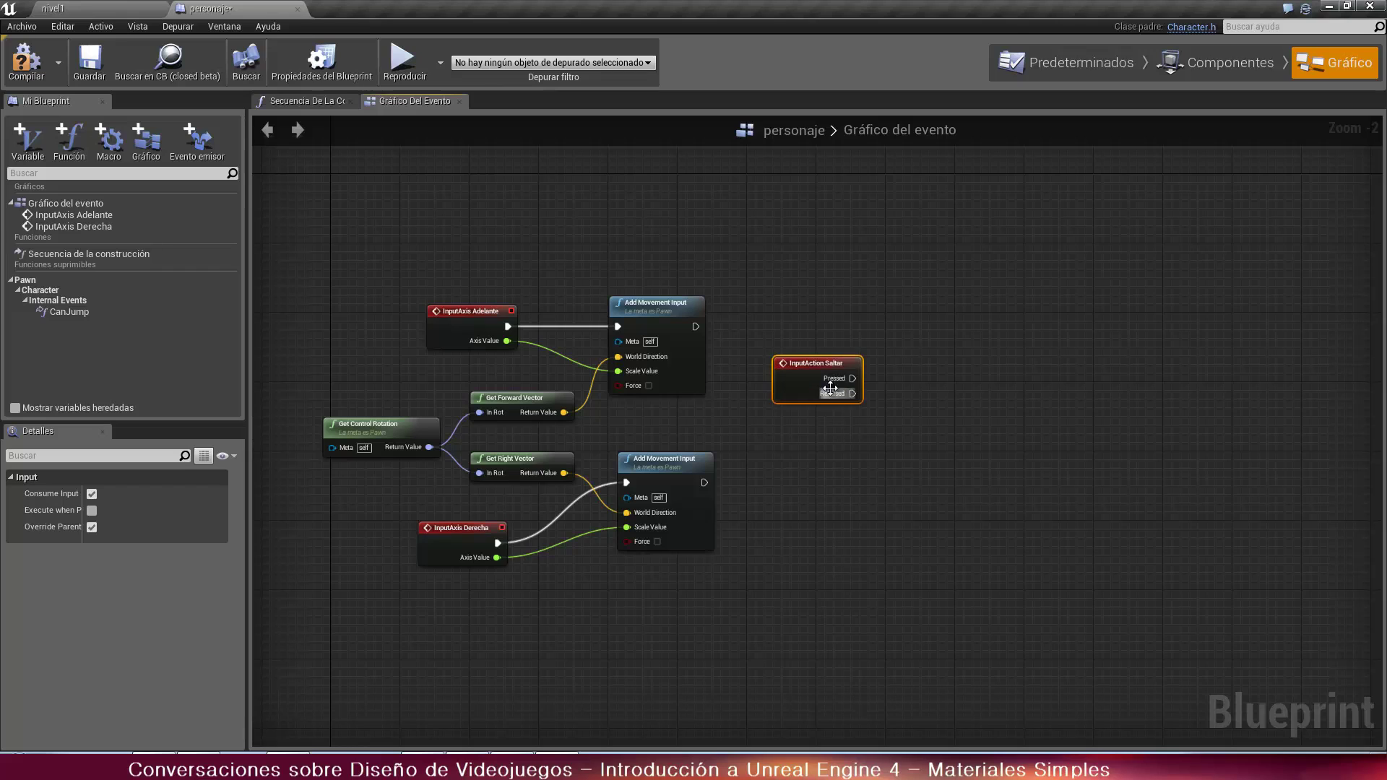
drag(826, 399, 788, 331)
Add a Jump node beside InputAction Saltar and wire the event's Pressed output to its execution input
right_click(790, 465)
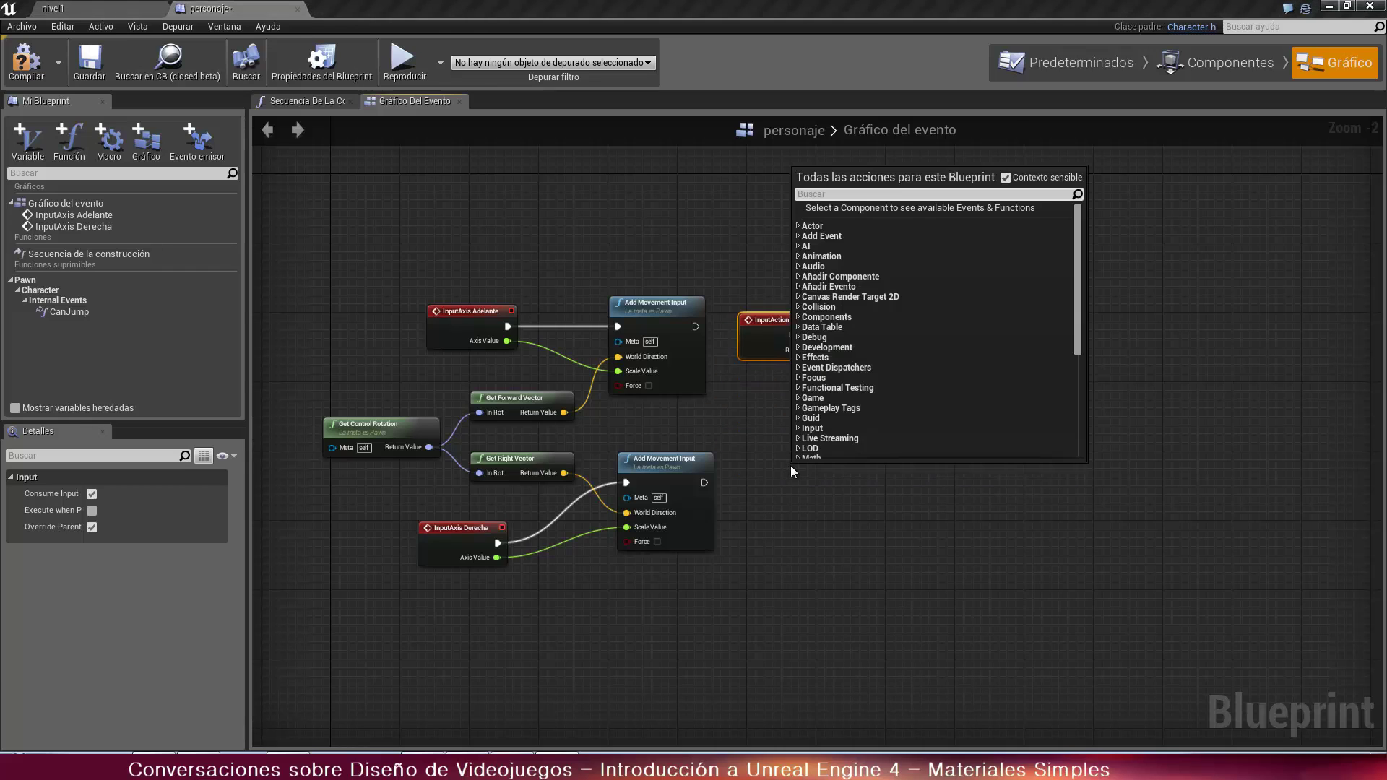
text(jump)
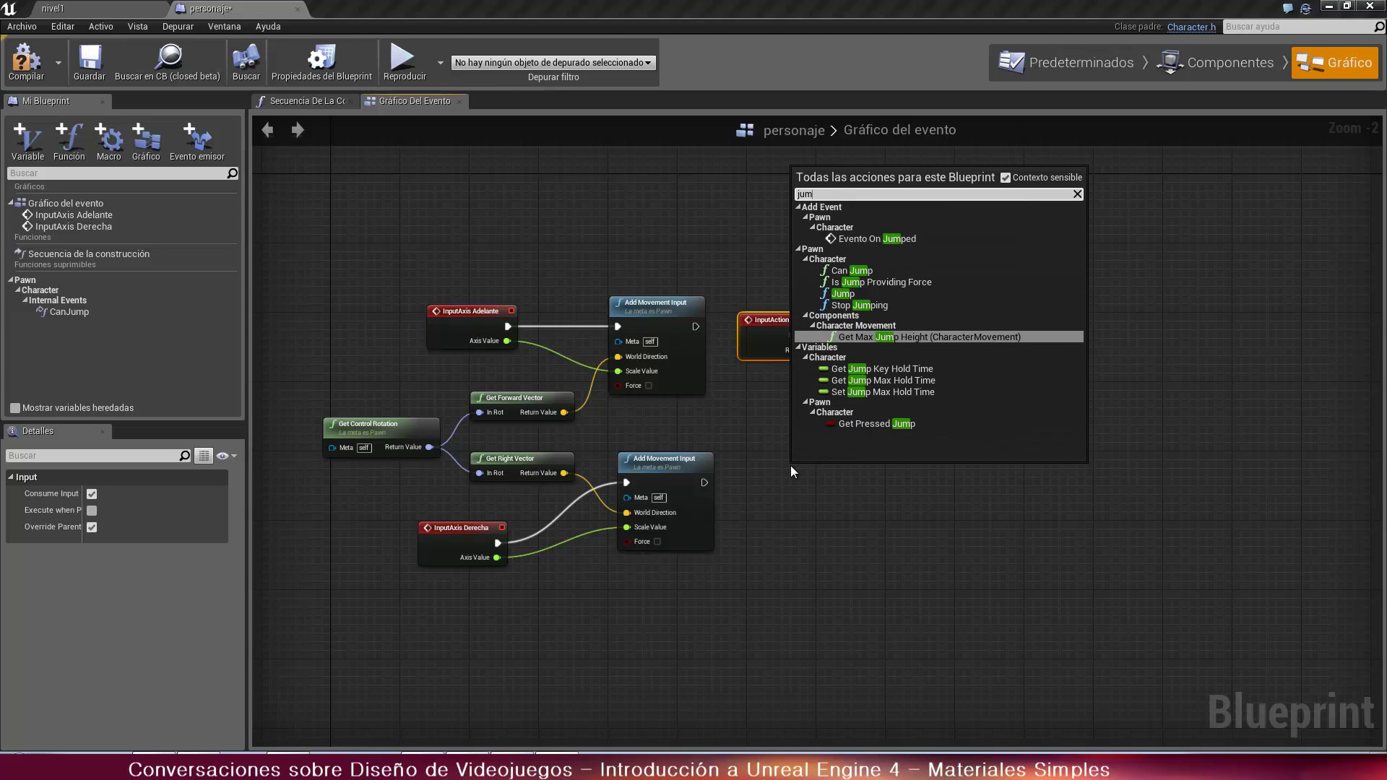
click(842, 293)
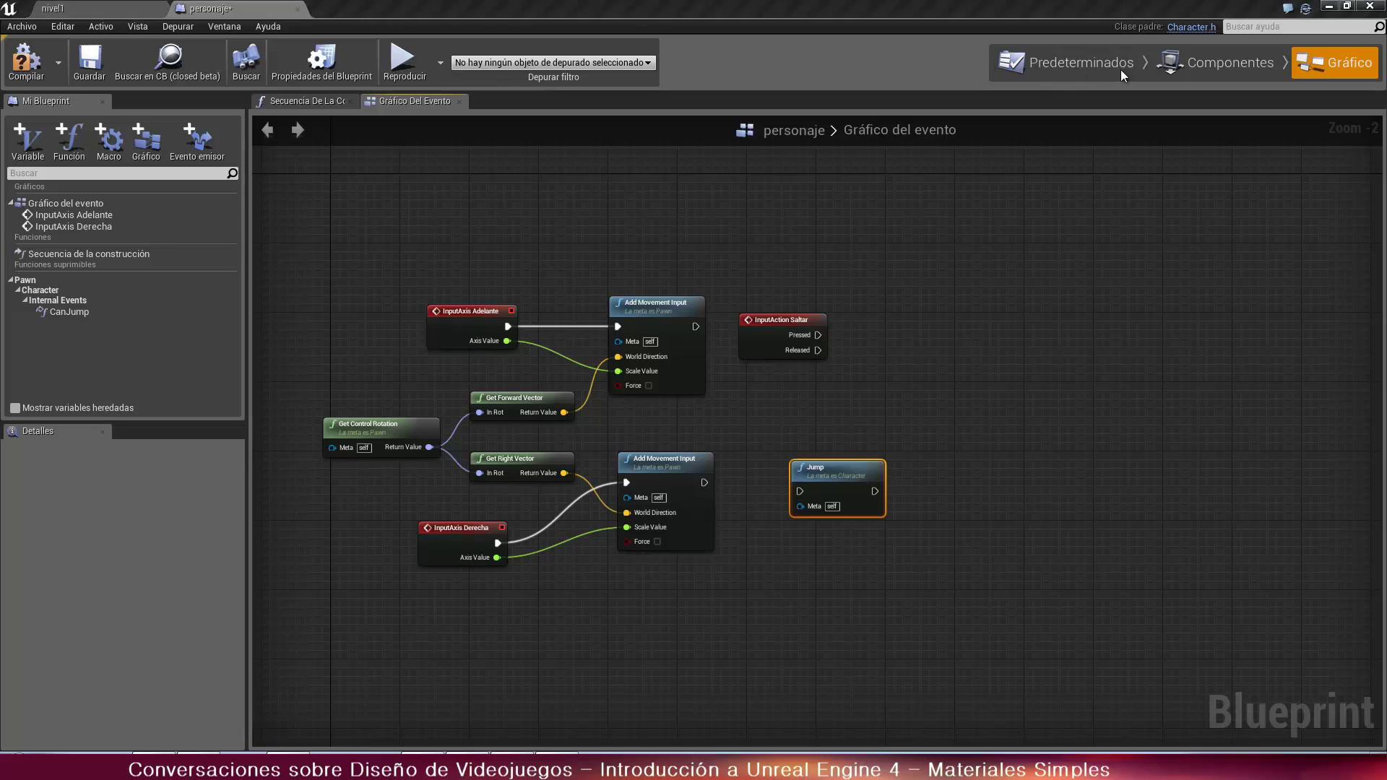
drag(888, 390, 937, 294)
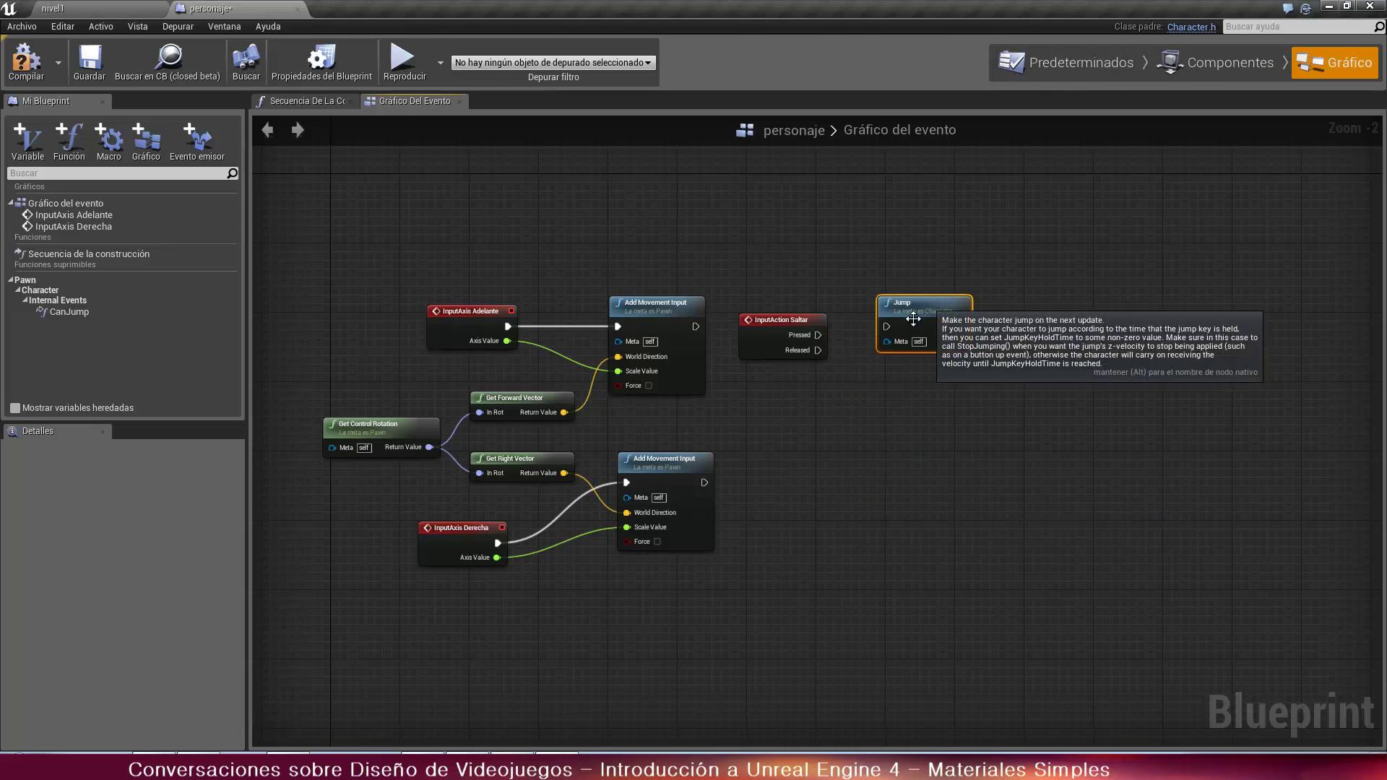
drag(817, 335, 904, 317)
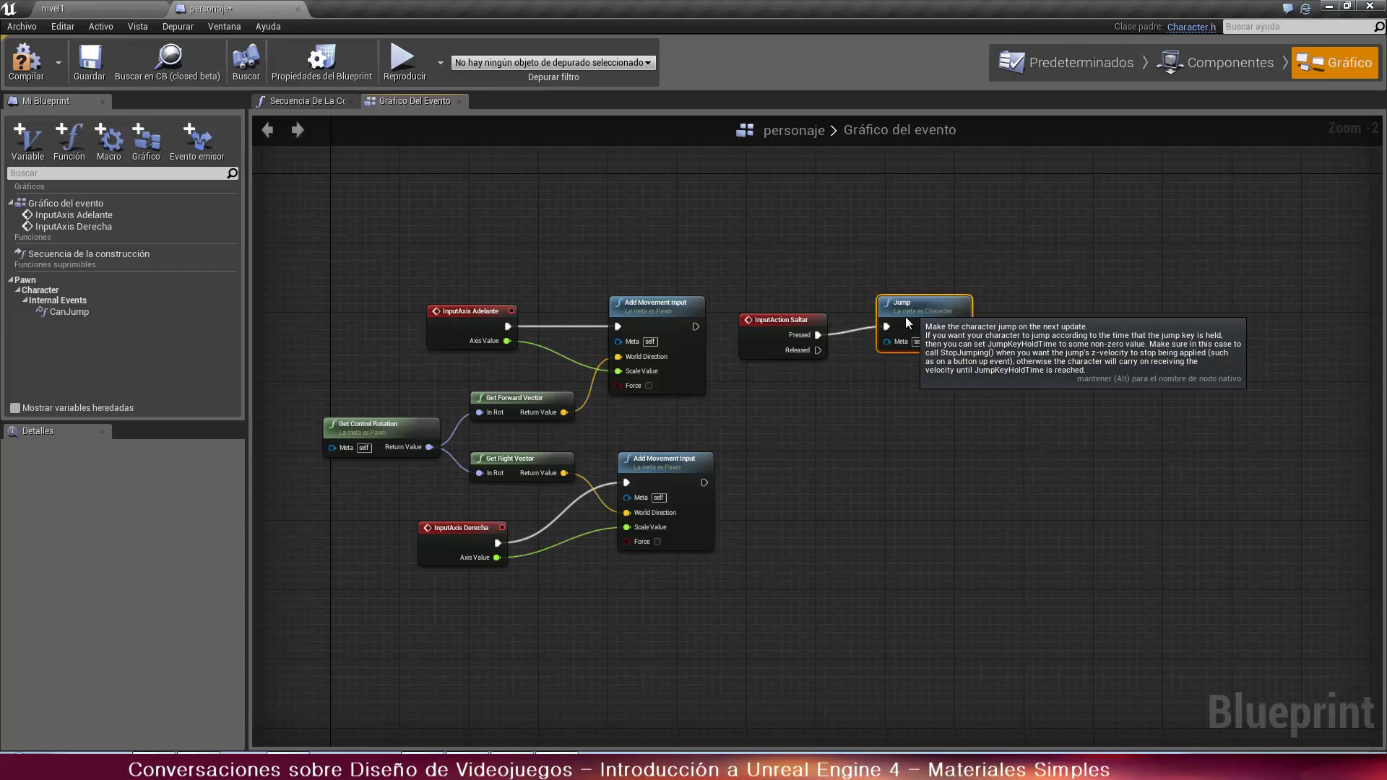
click(830, 466)
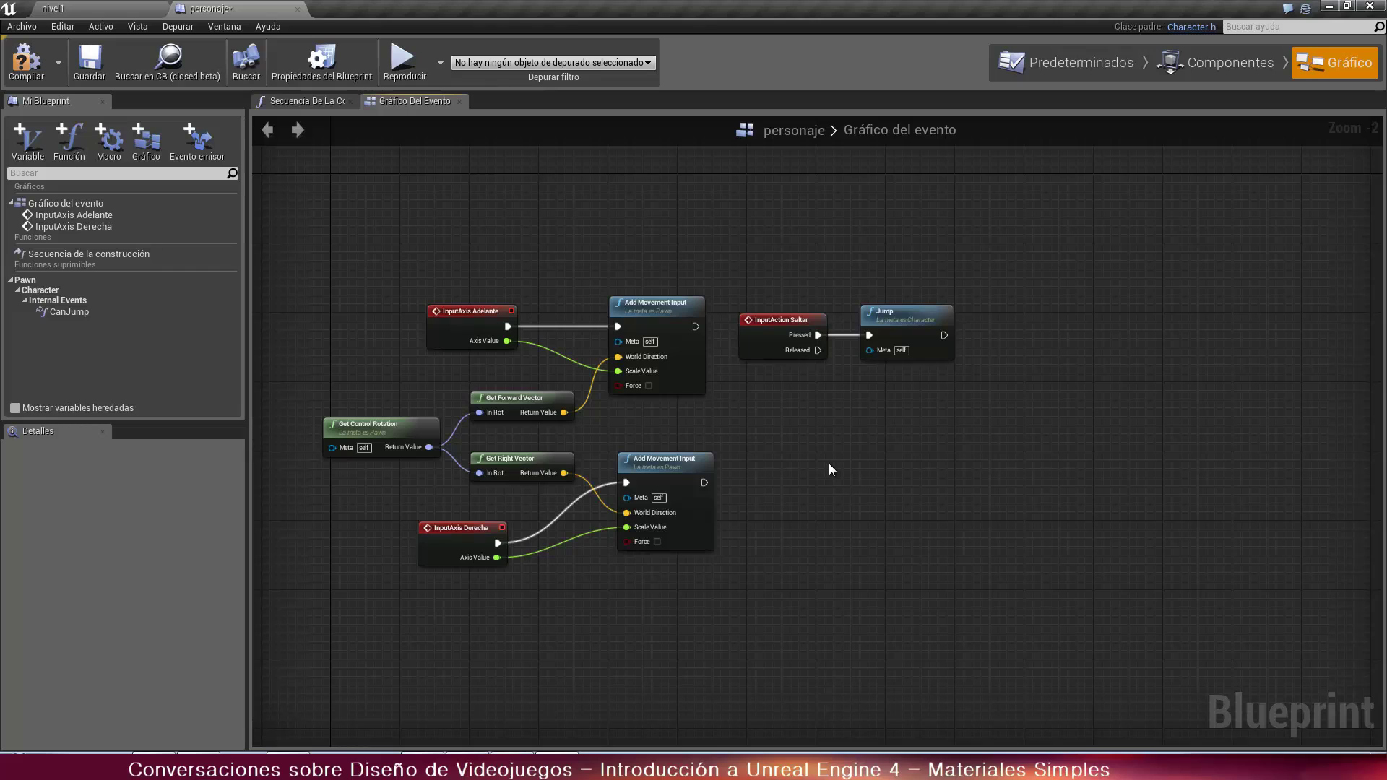
Add the InputAxis Mirar axis event and place it below InputAction Saltar
right_click(786, 460)
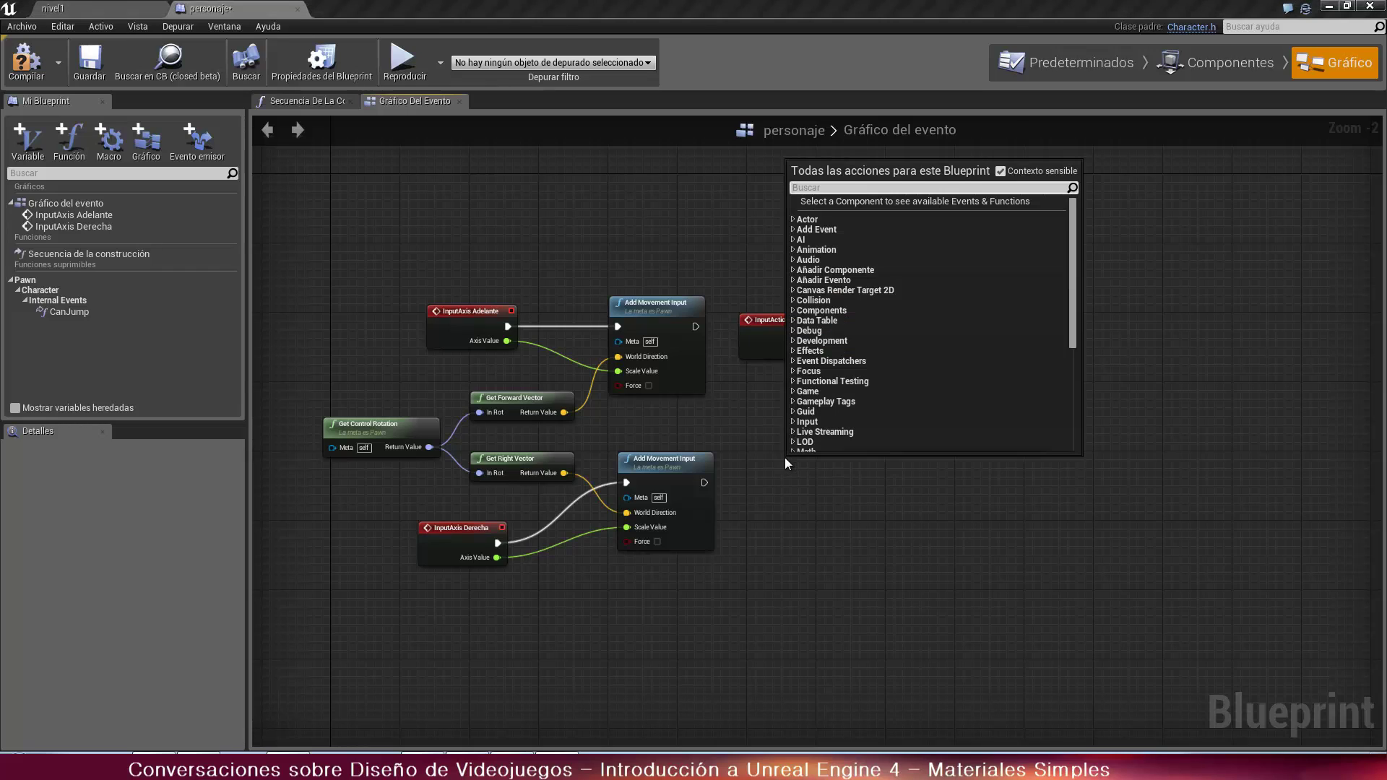
text(mir)
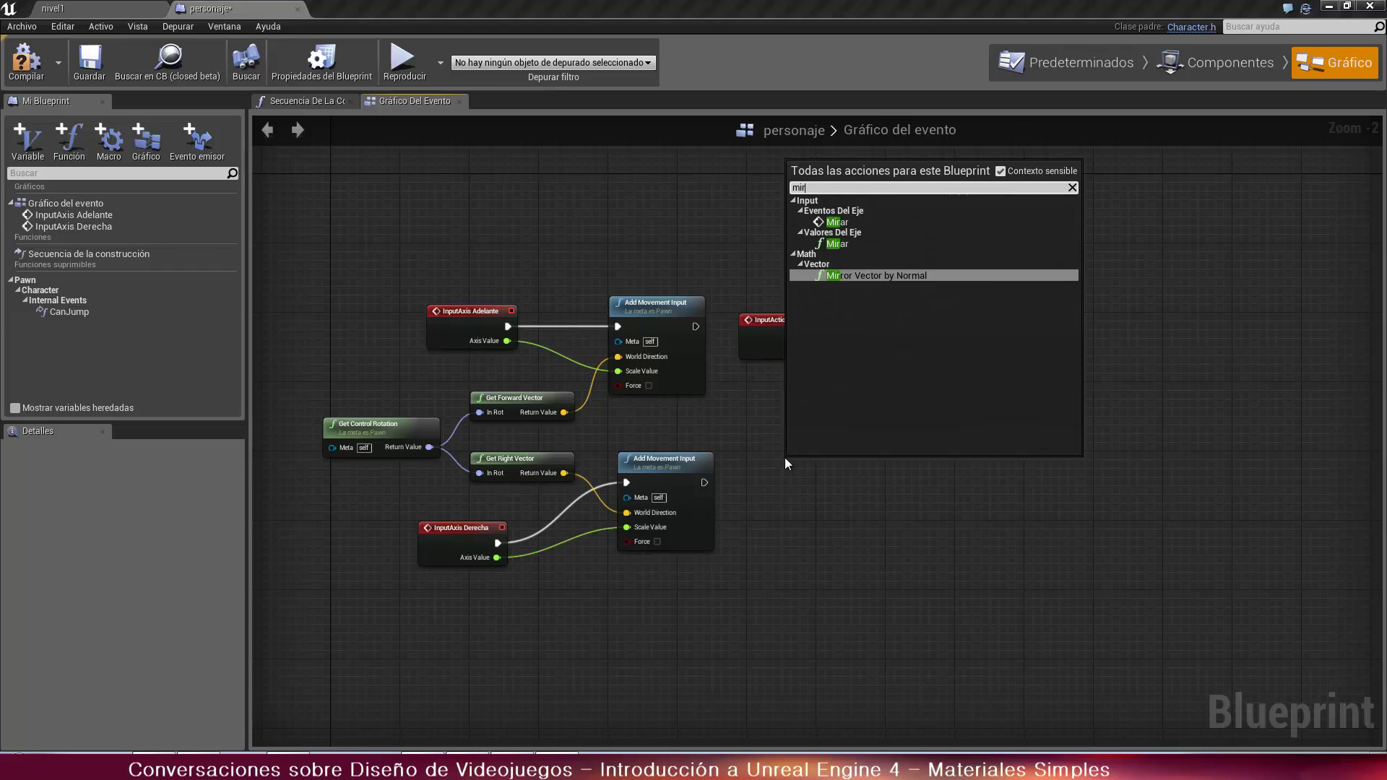
text(a)
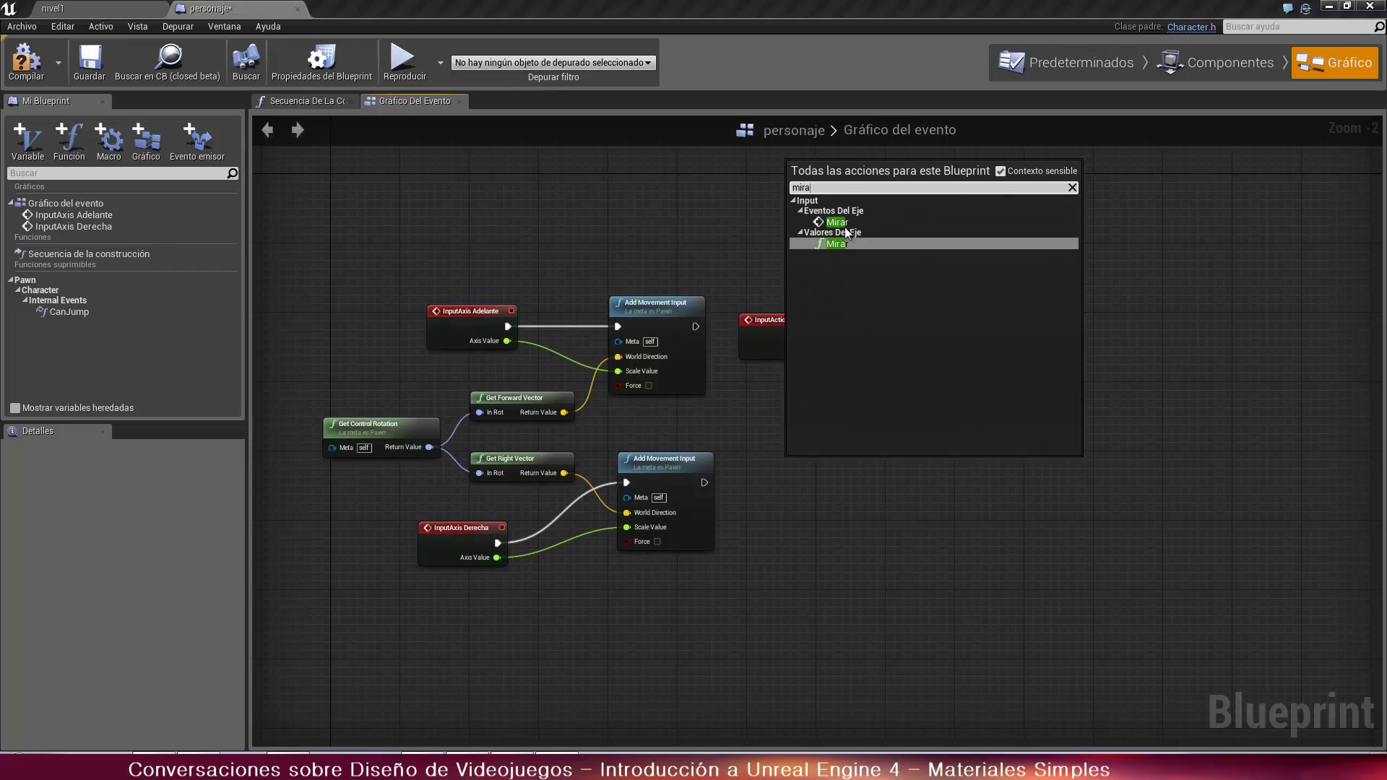
click(837, 211)
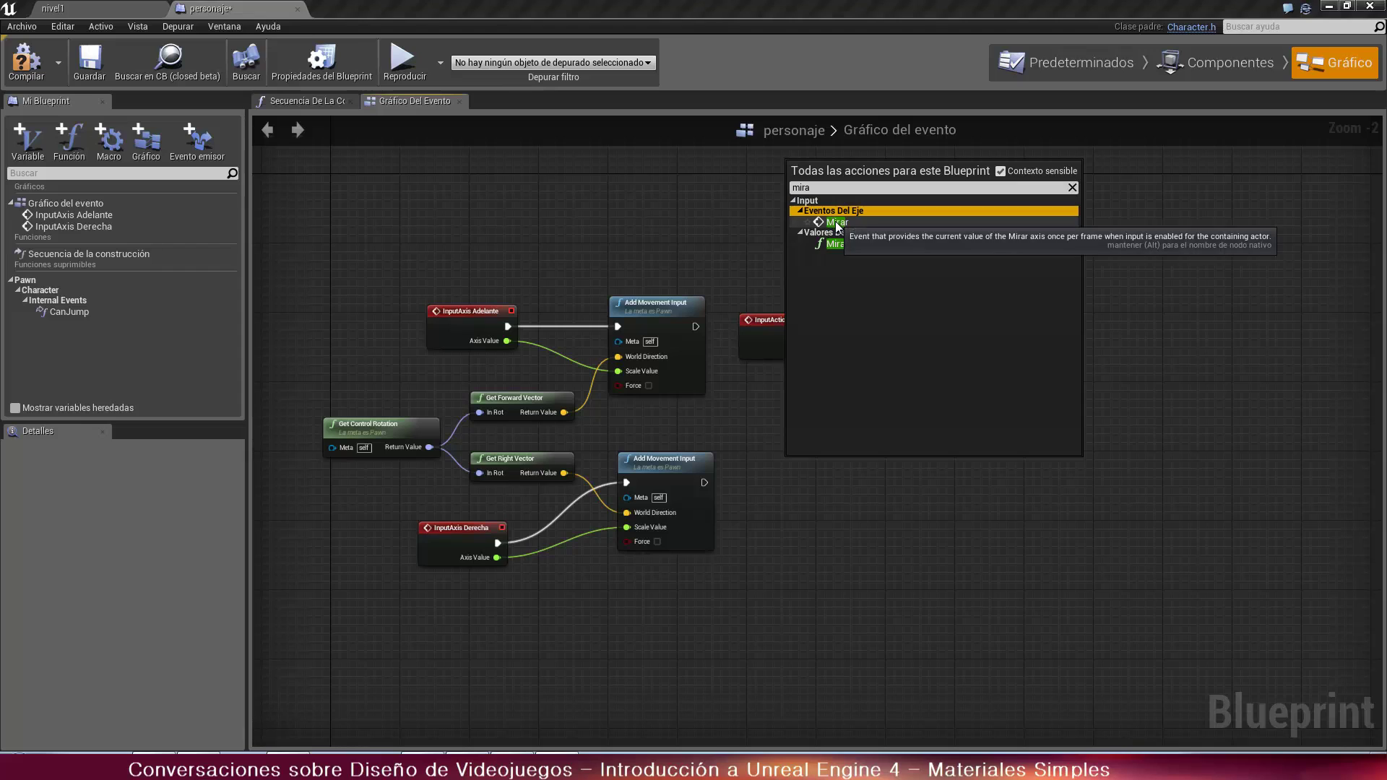
click(837, 222)
drag(816, 469, 771, 421)
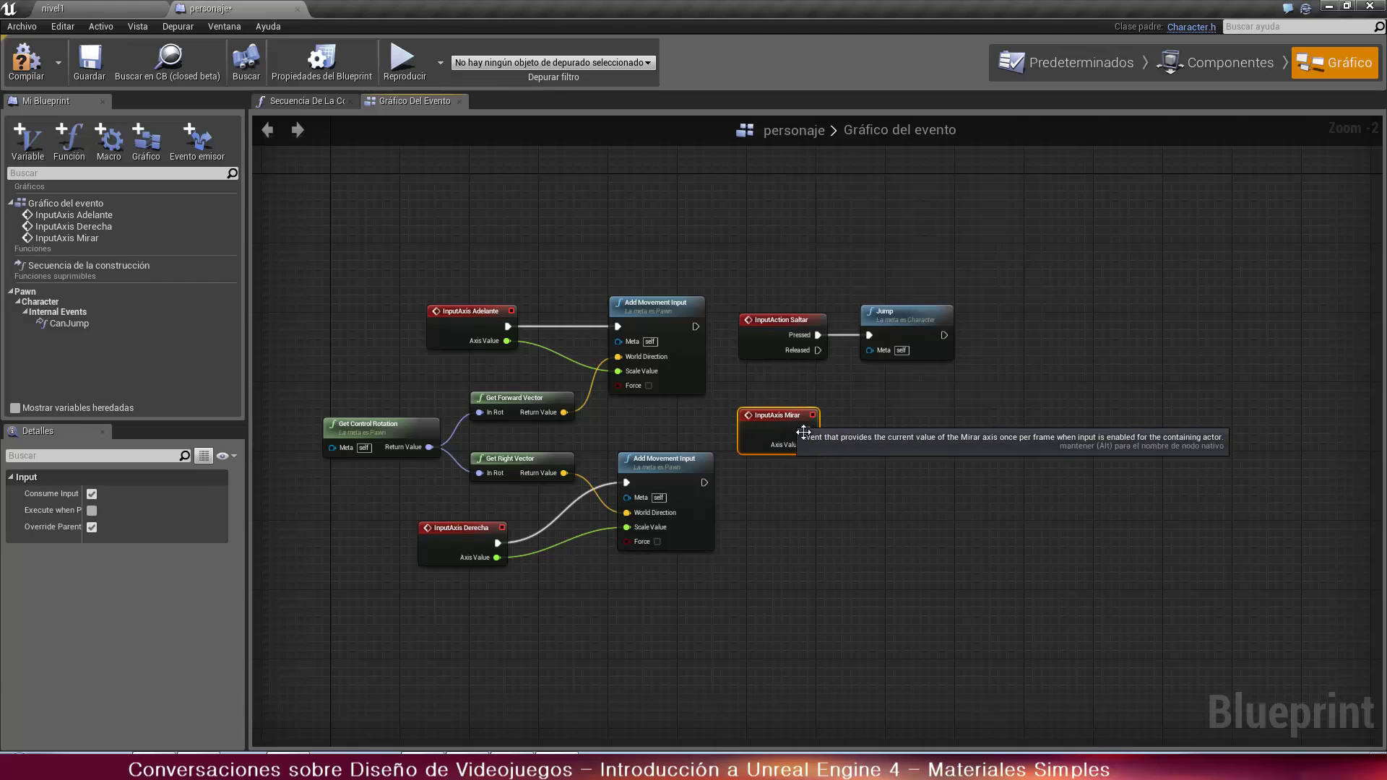
Add the InputAxis girar axis event and place it directly below InputAxis Mirar
right_click(780, 515)
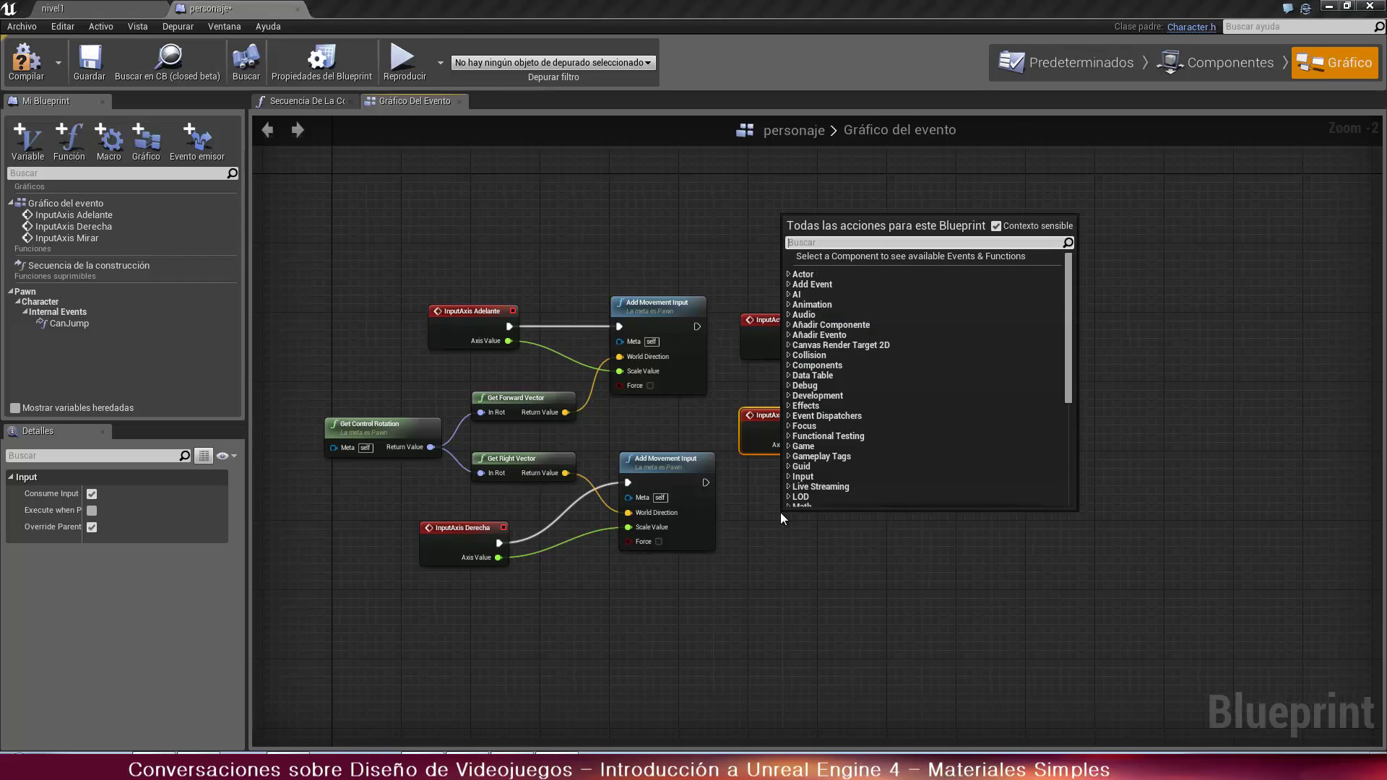
text(girar)
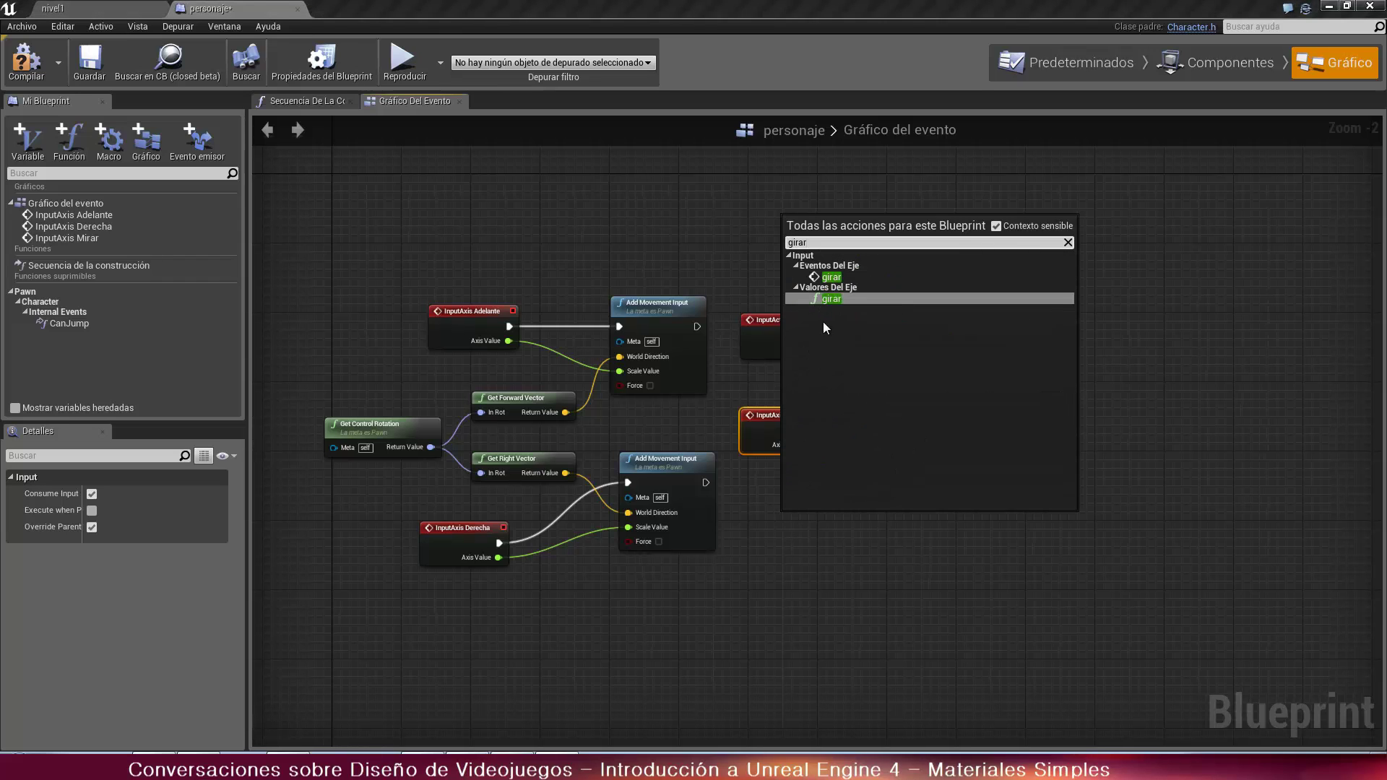
click(831, 278)
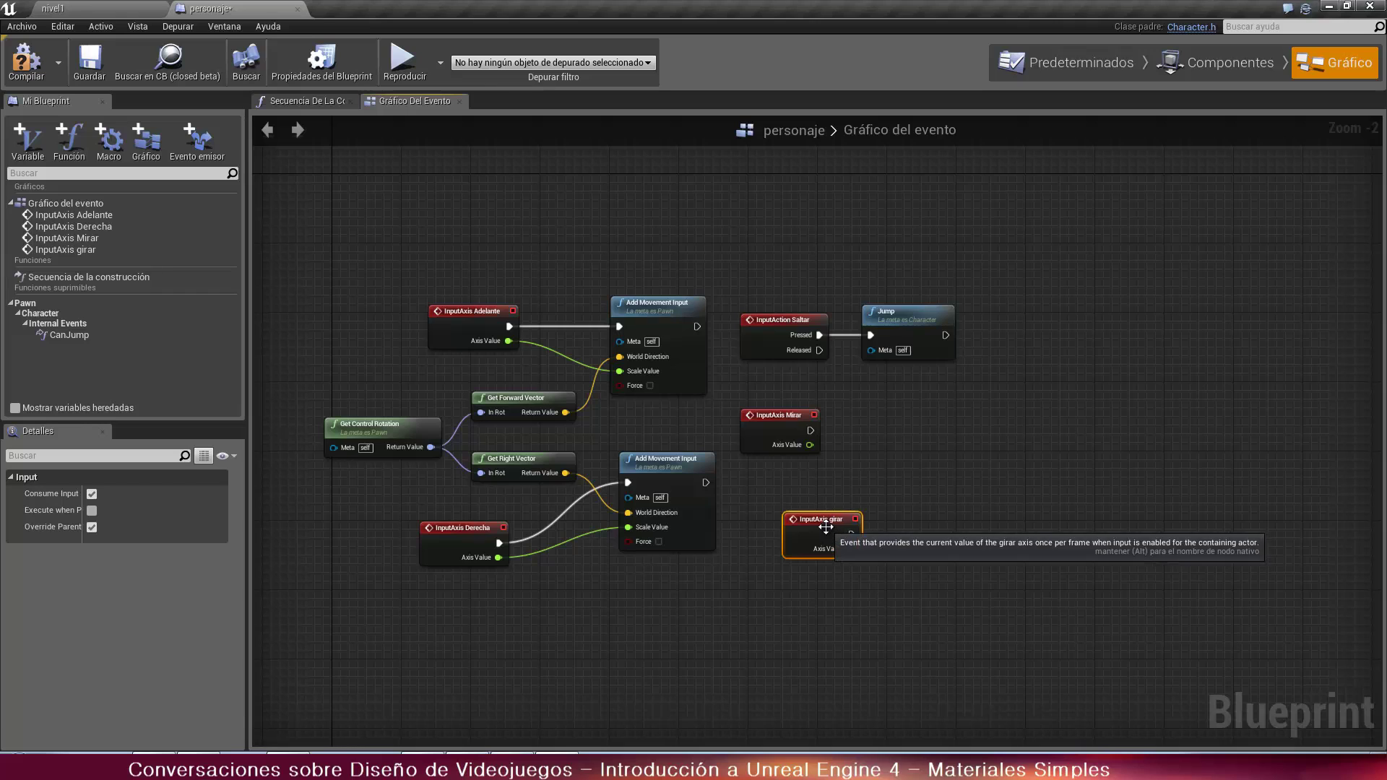
drag(832, 522, 789, 487)
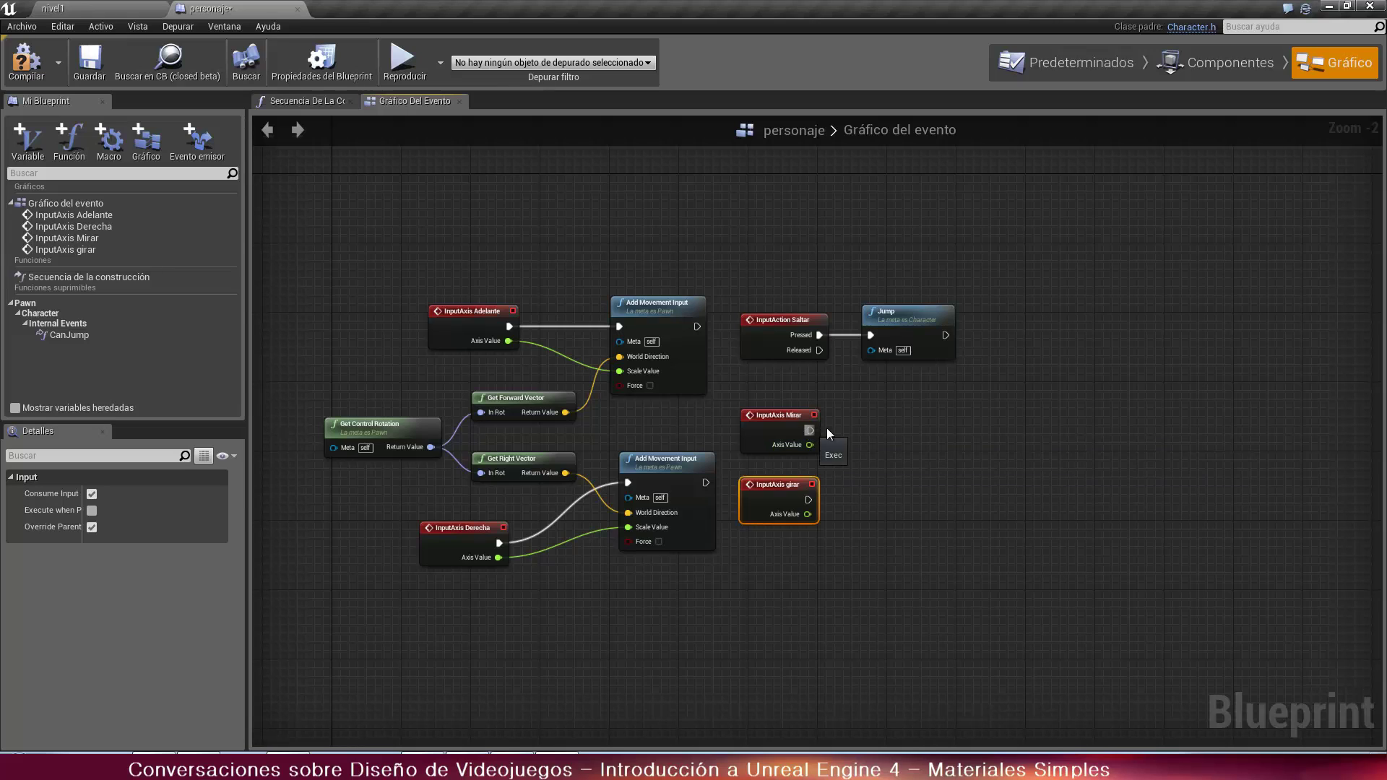
Add an Add Controller Pitch Input node from InputAxis Mirar's execution output and wire Axis Value to its Val input
drag(827, 431, 895, 418)
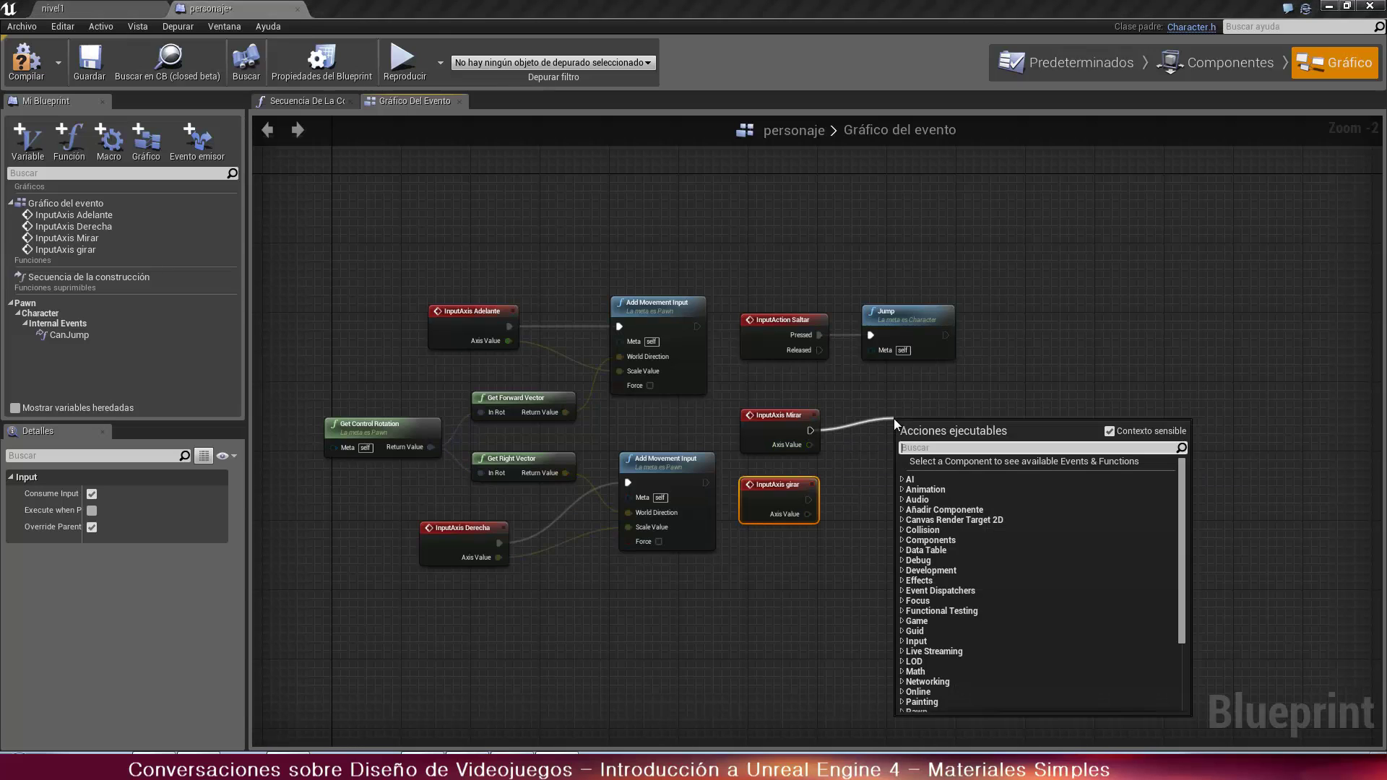
text(pi)
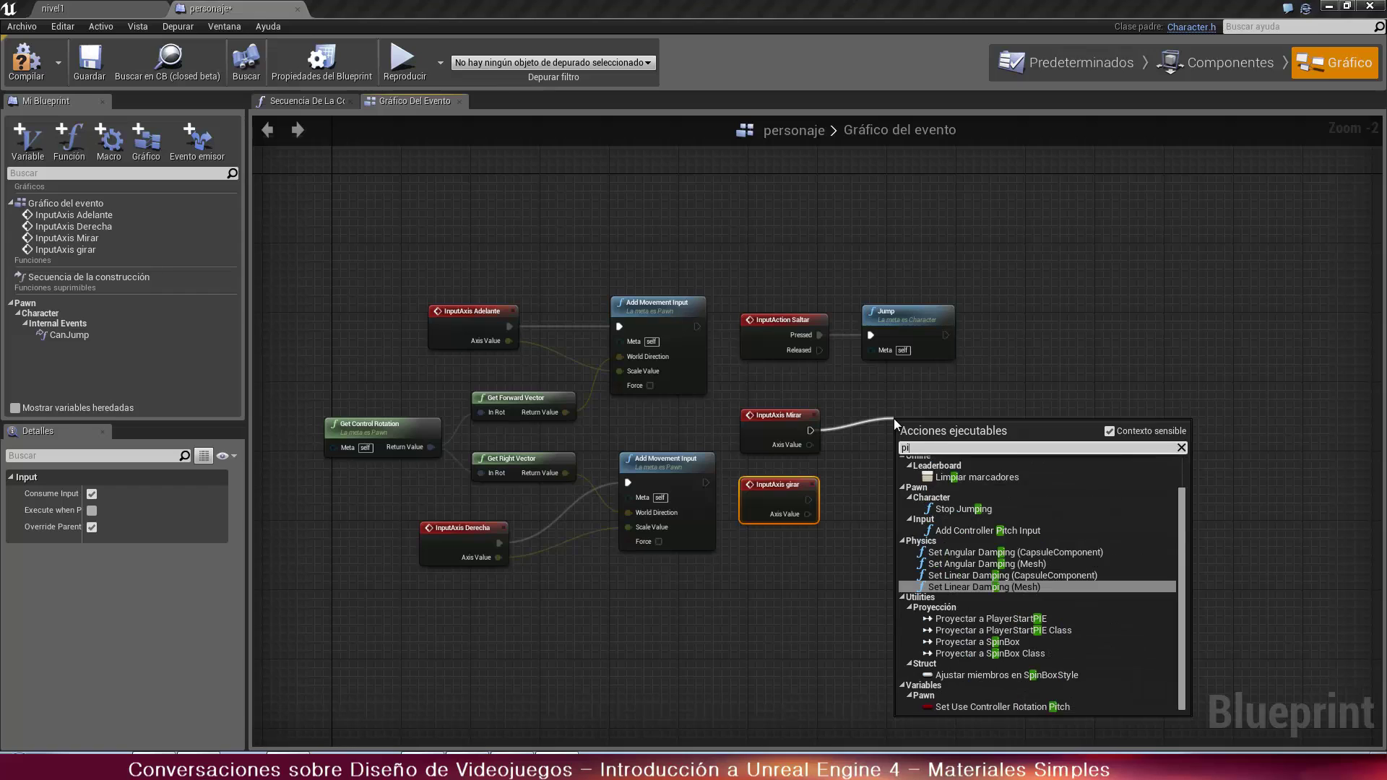
text(tch)
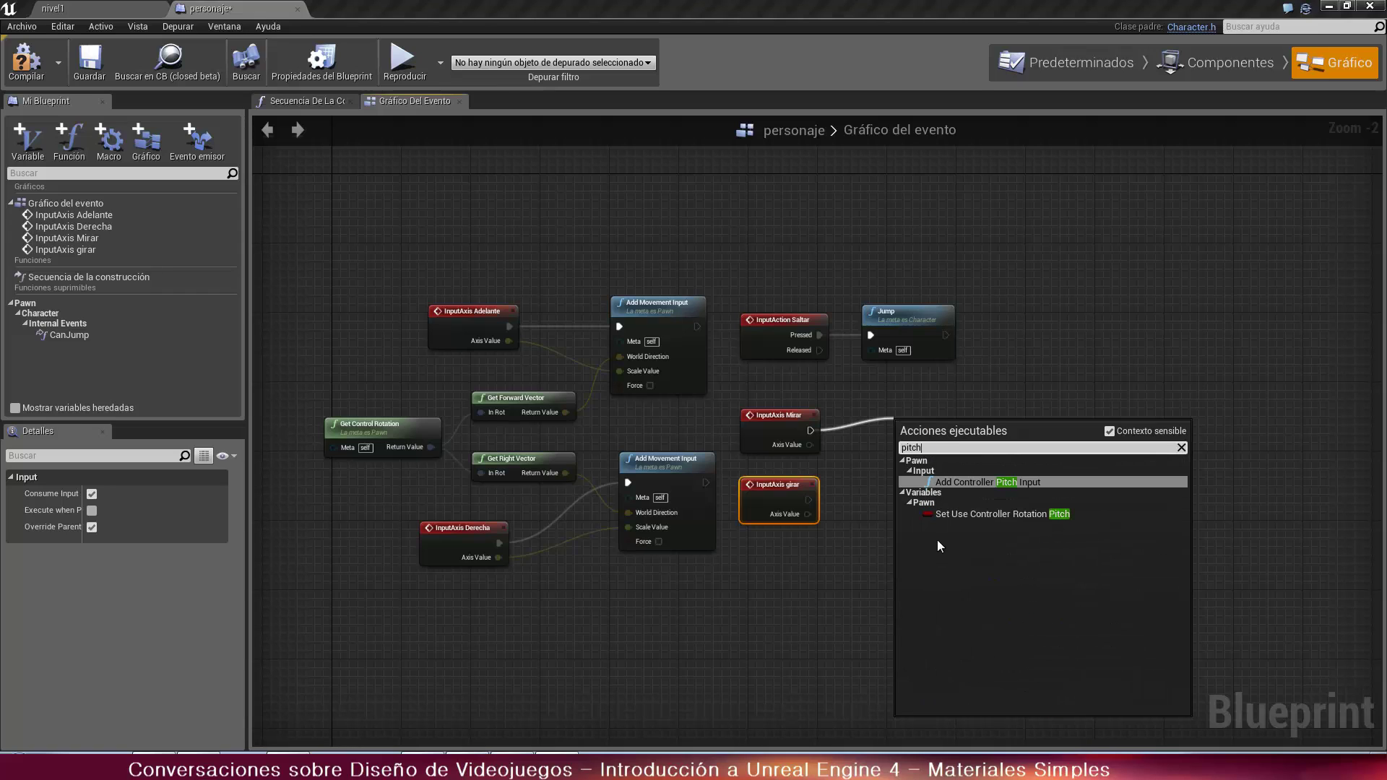
click(970, 482)
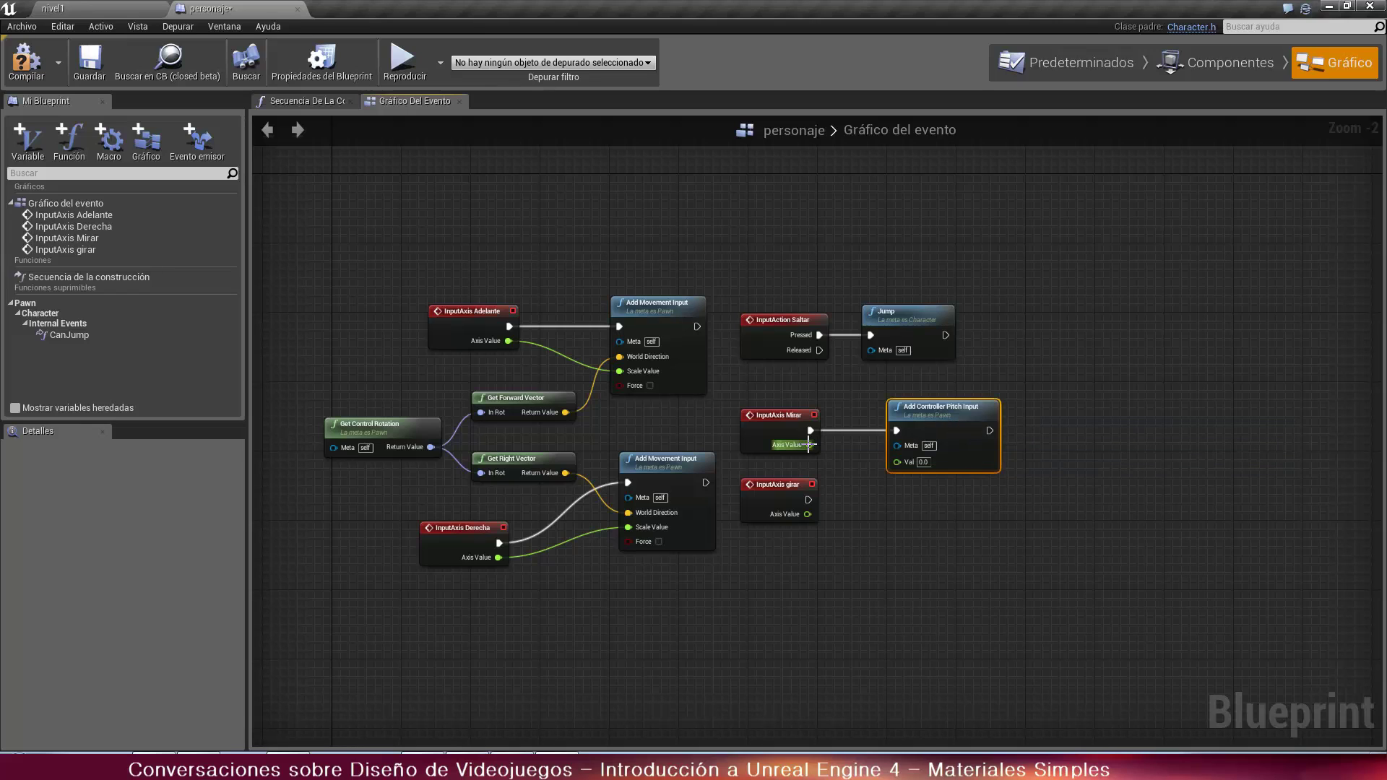
drag(810, 445, 902, 461)
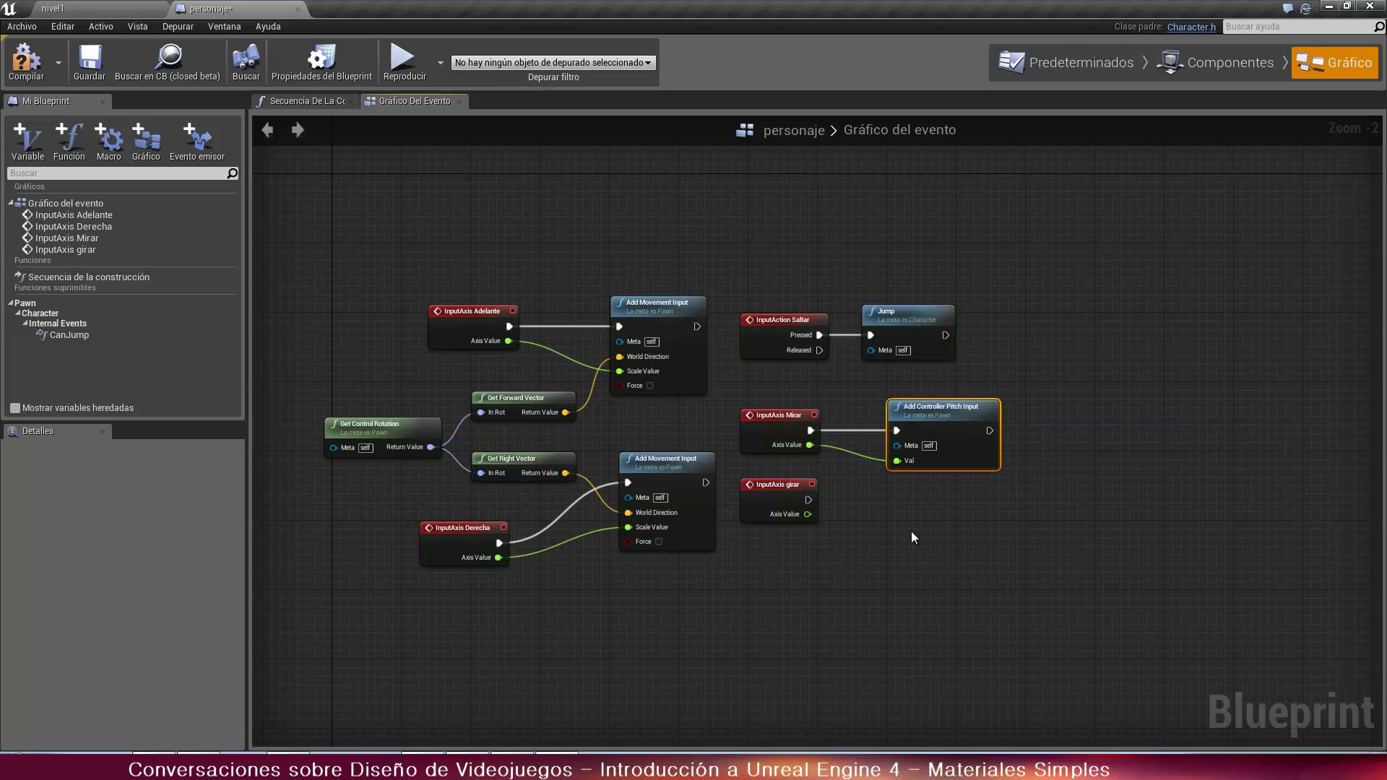
Add an Add Controller Yaw Input node from InputAxis girar's execution output, wire Axis Value to Val, and align it under the pitch node
drag(809, 499, 905, 505)
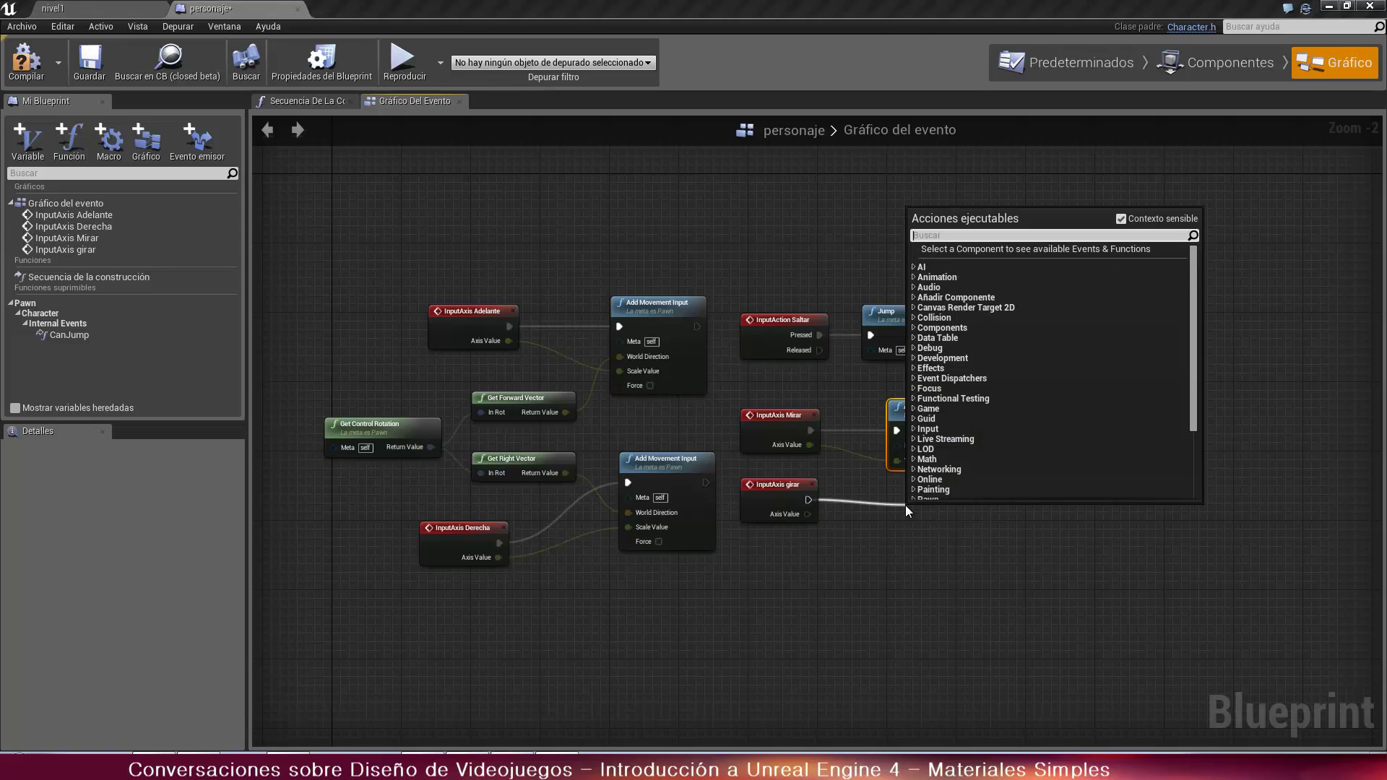
text(yaw)
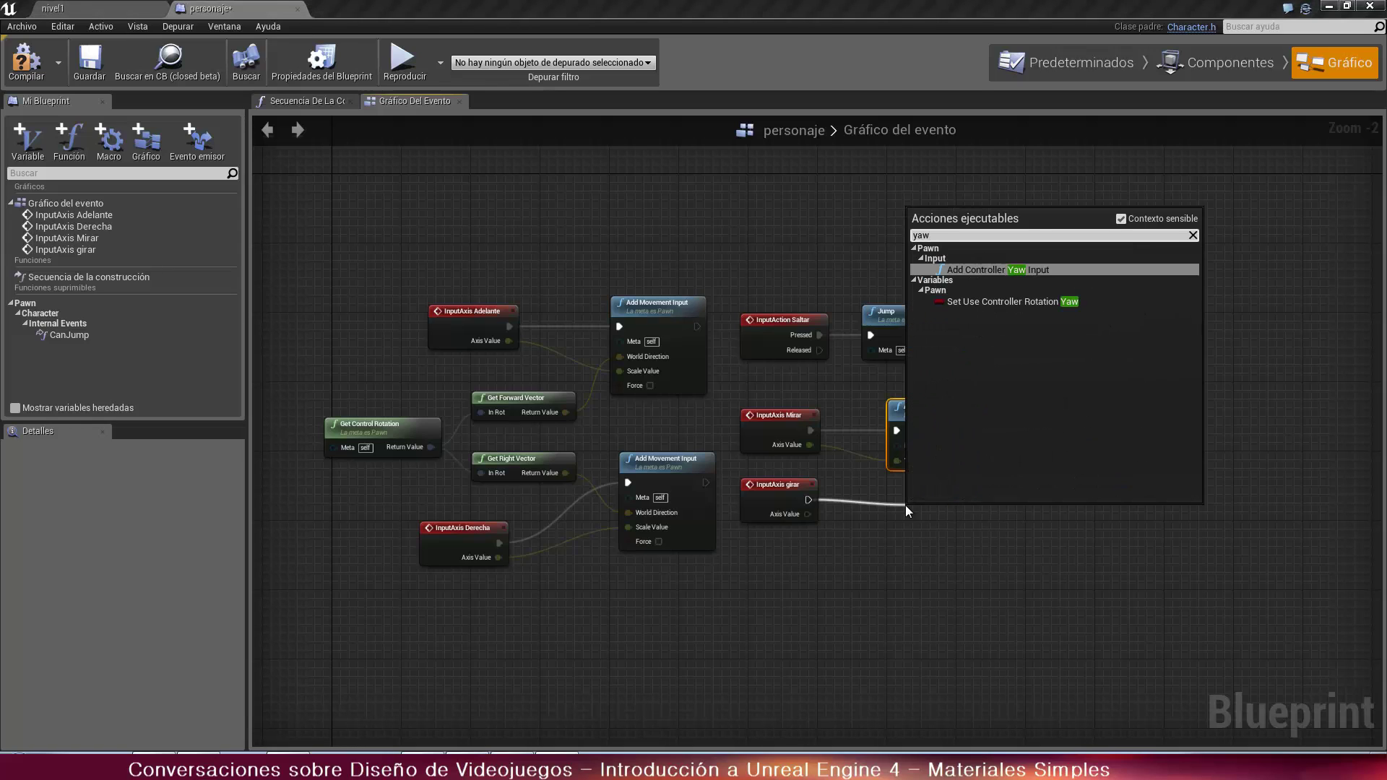
click(955, 270)
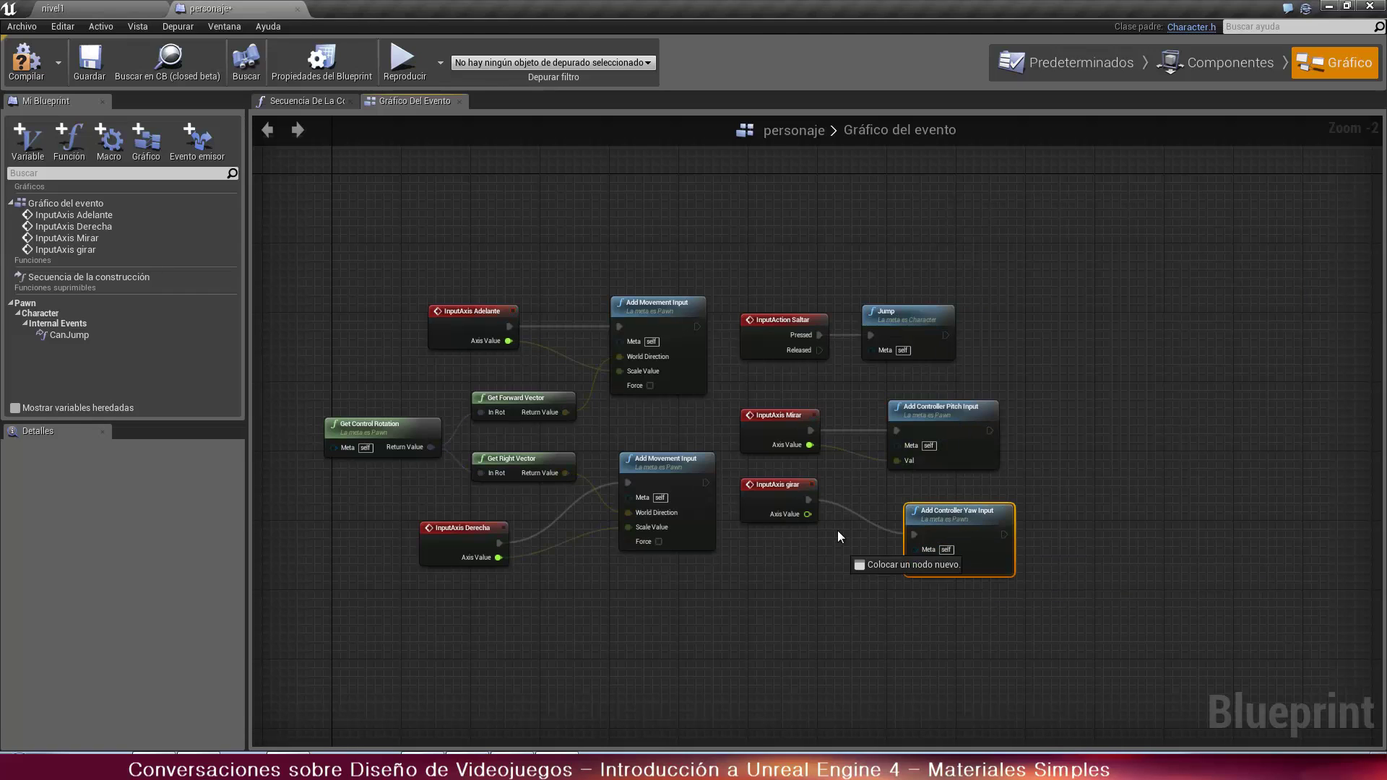
drag(807, 514, 914, 565)
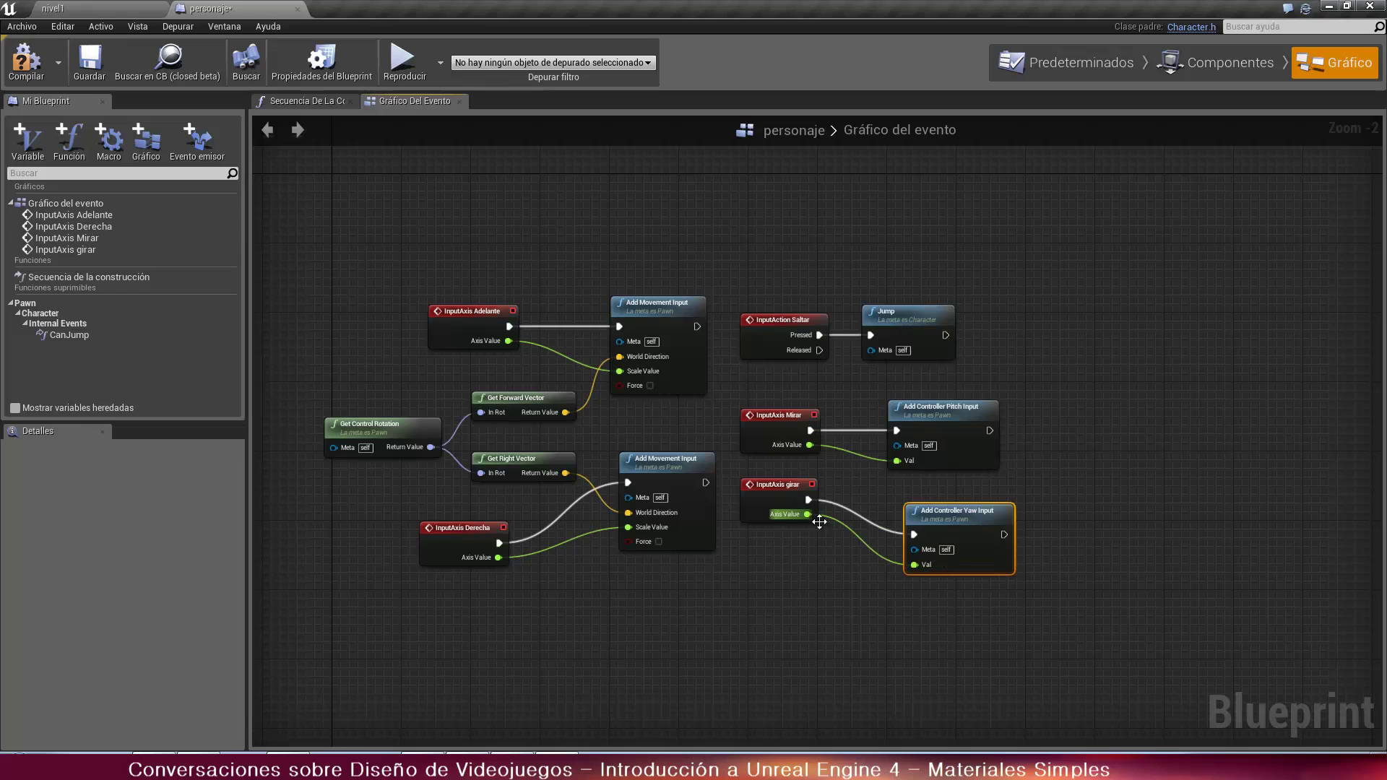
drag(946, 511, 930, 494)
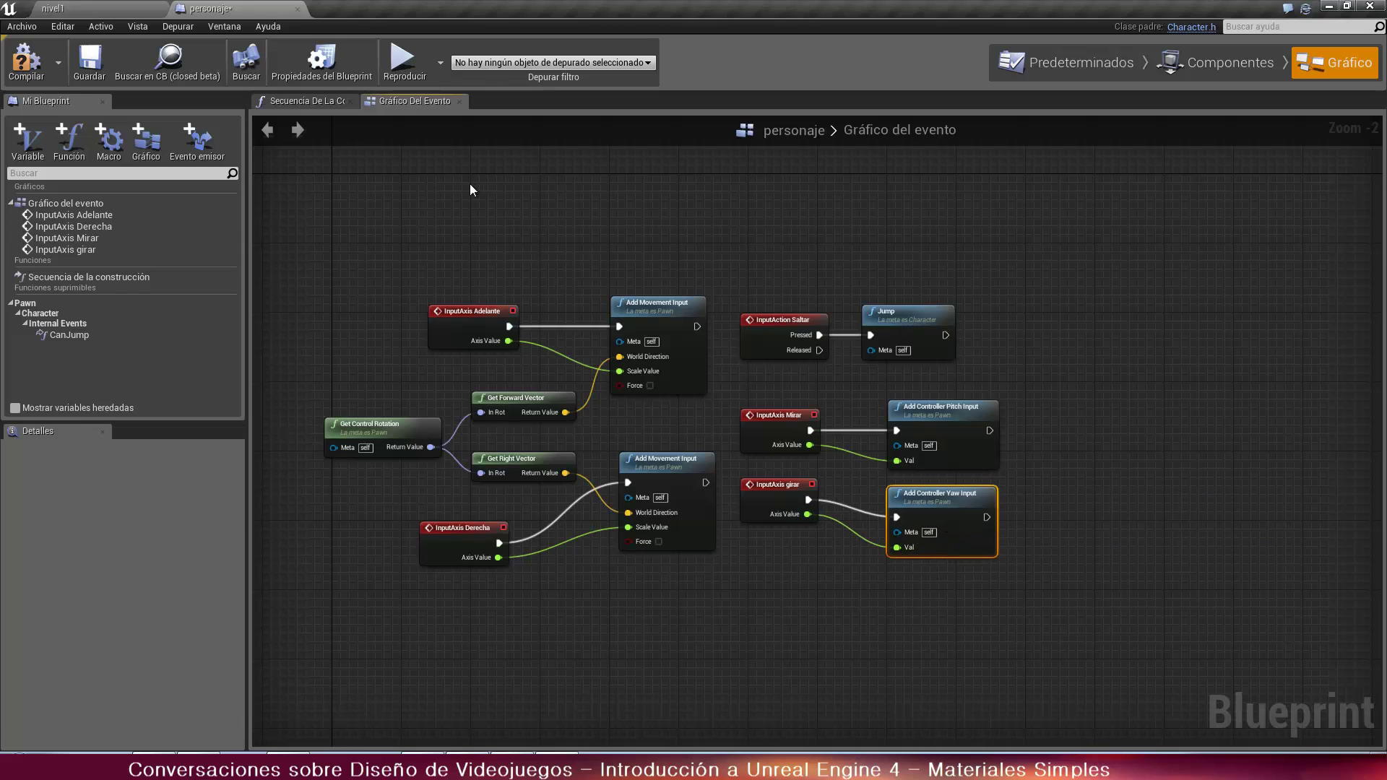
Group all the event graph's nodes in a comment box titled Movimientos
drag(984, 628, 366, 258)
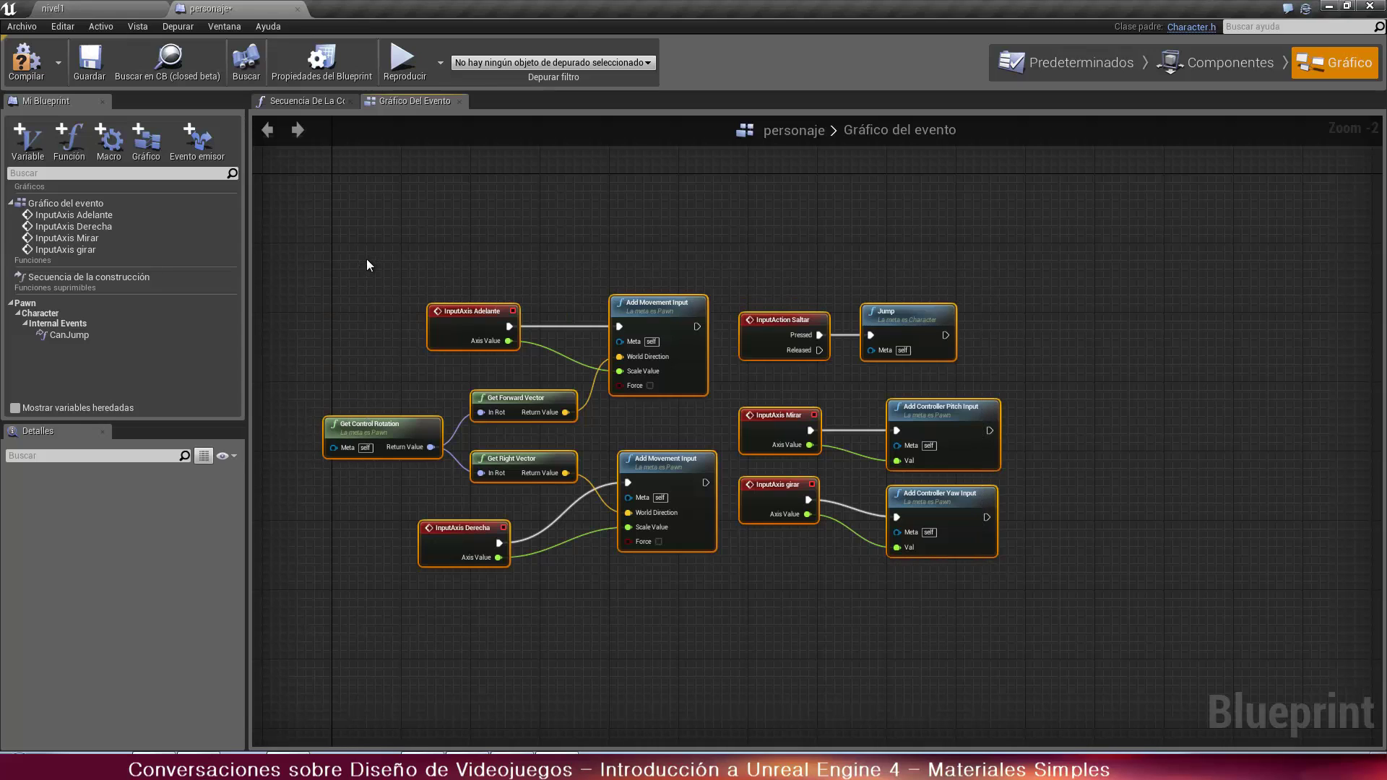
right_click(439, 319)
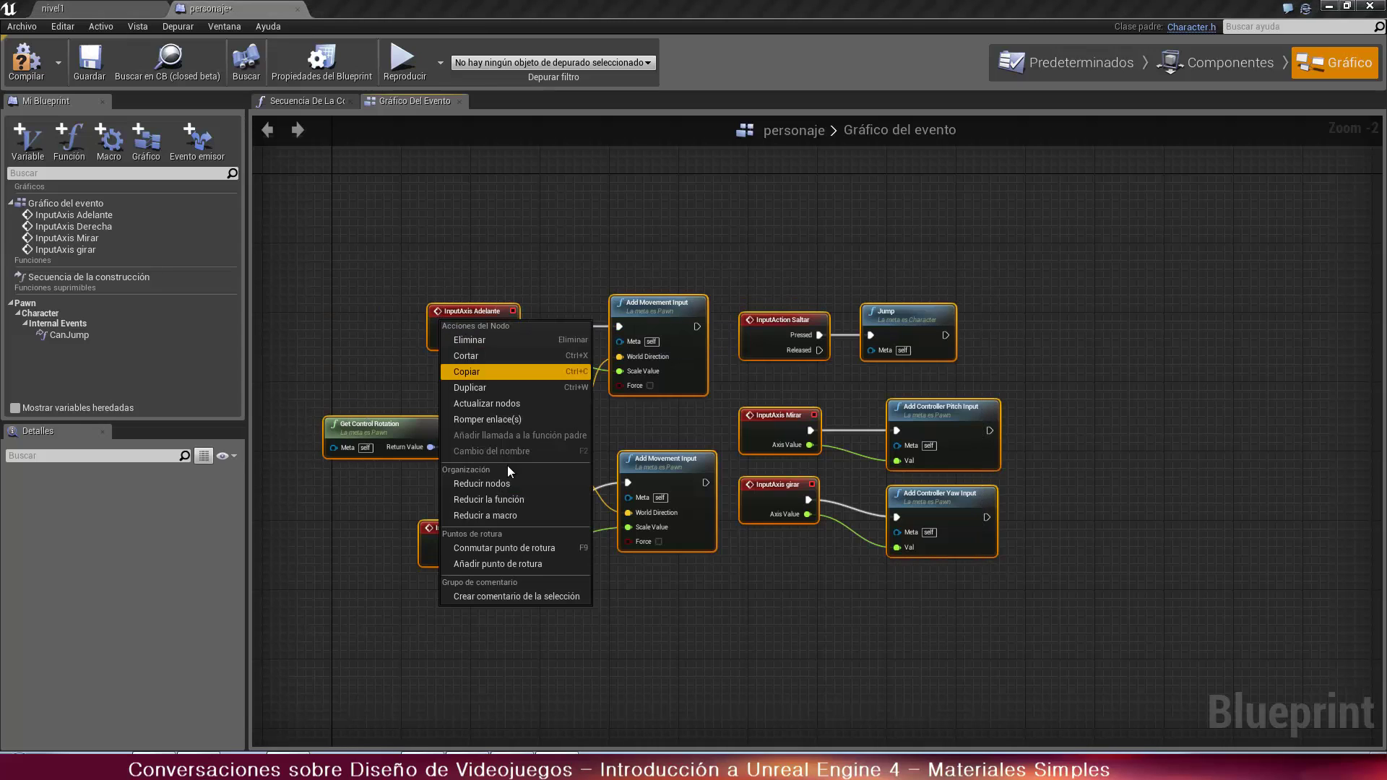
click(509, 597)
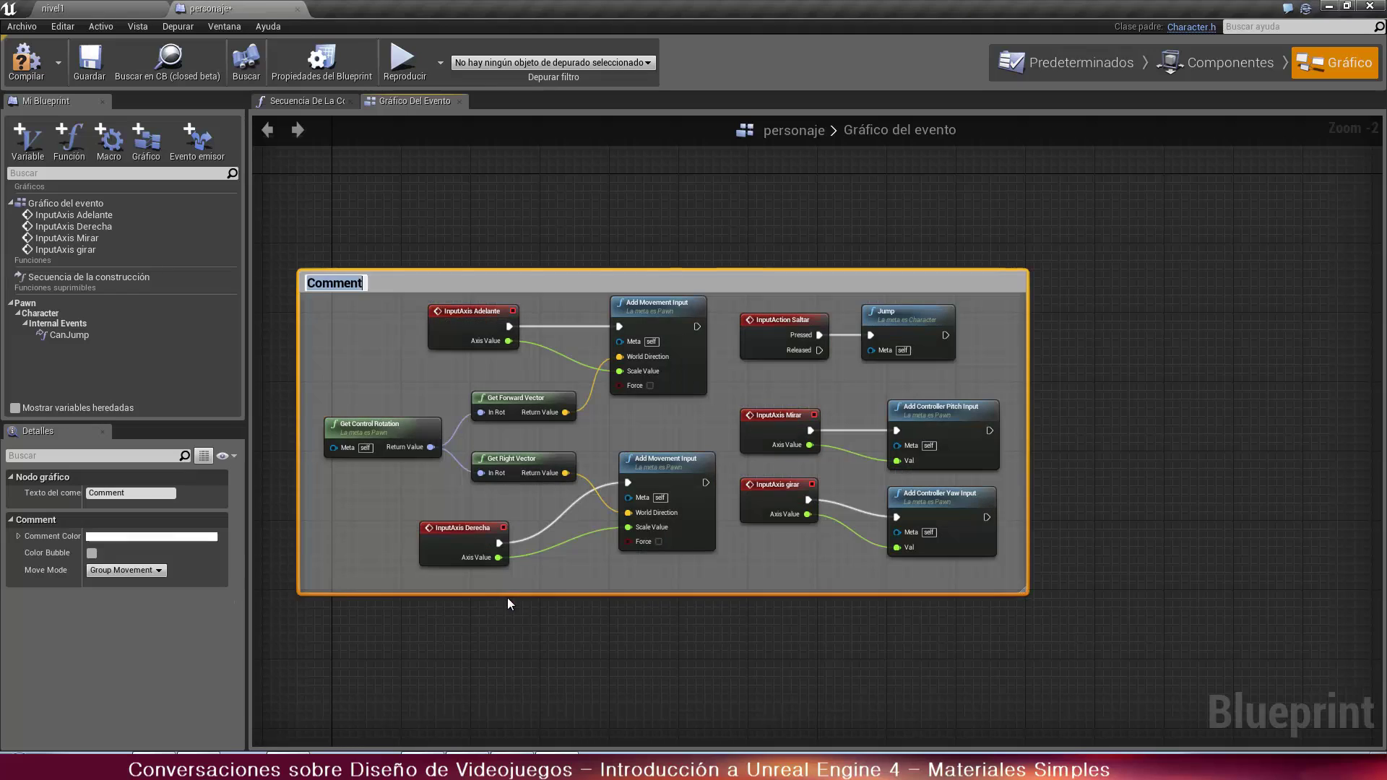
text(M)
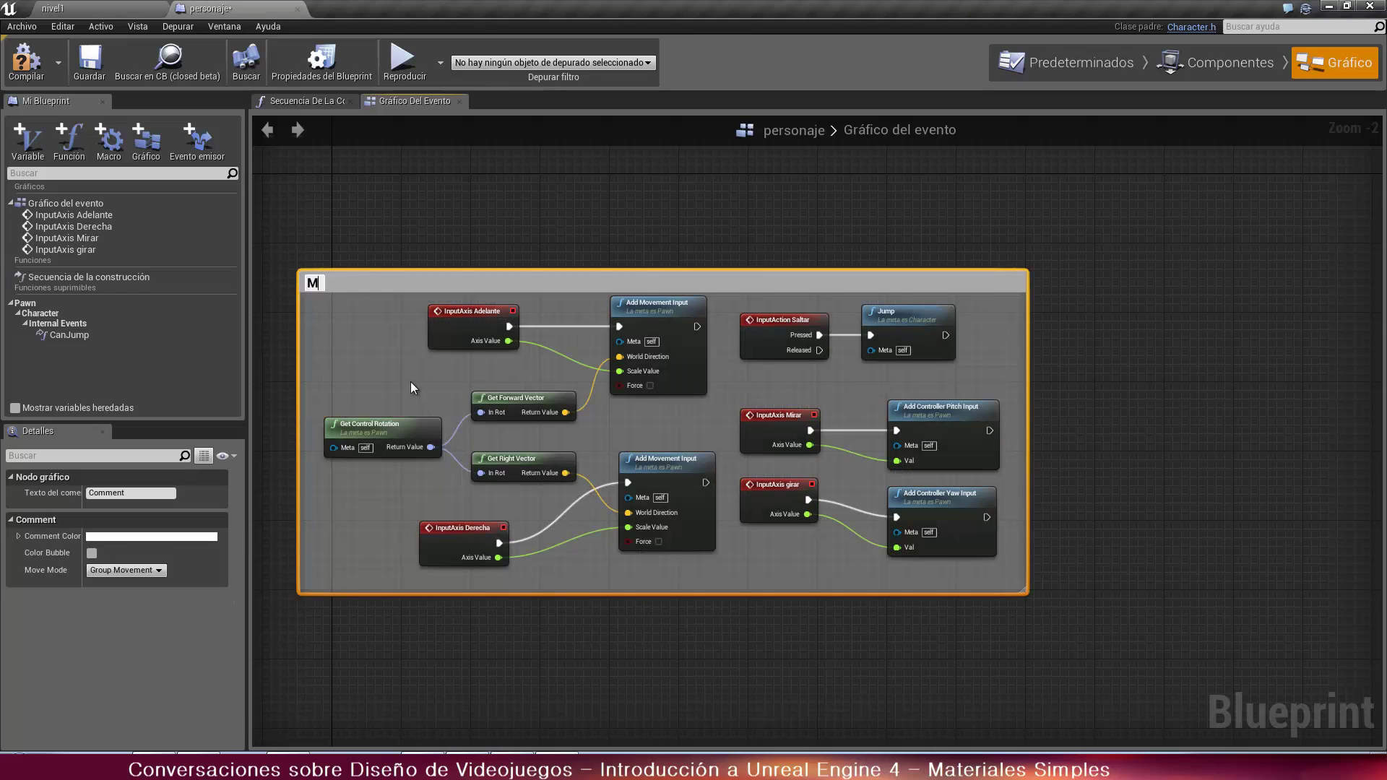
text(ovimientos)
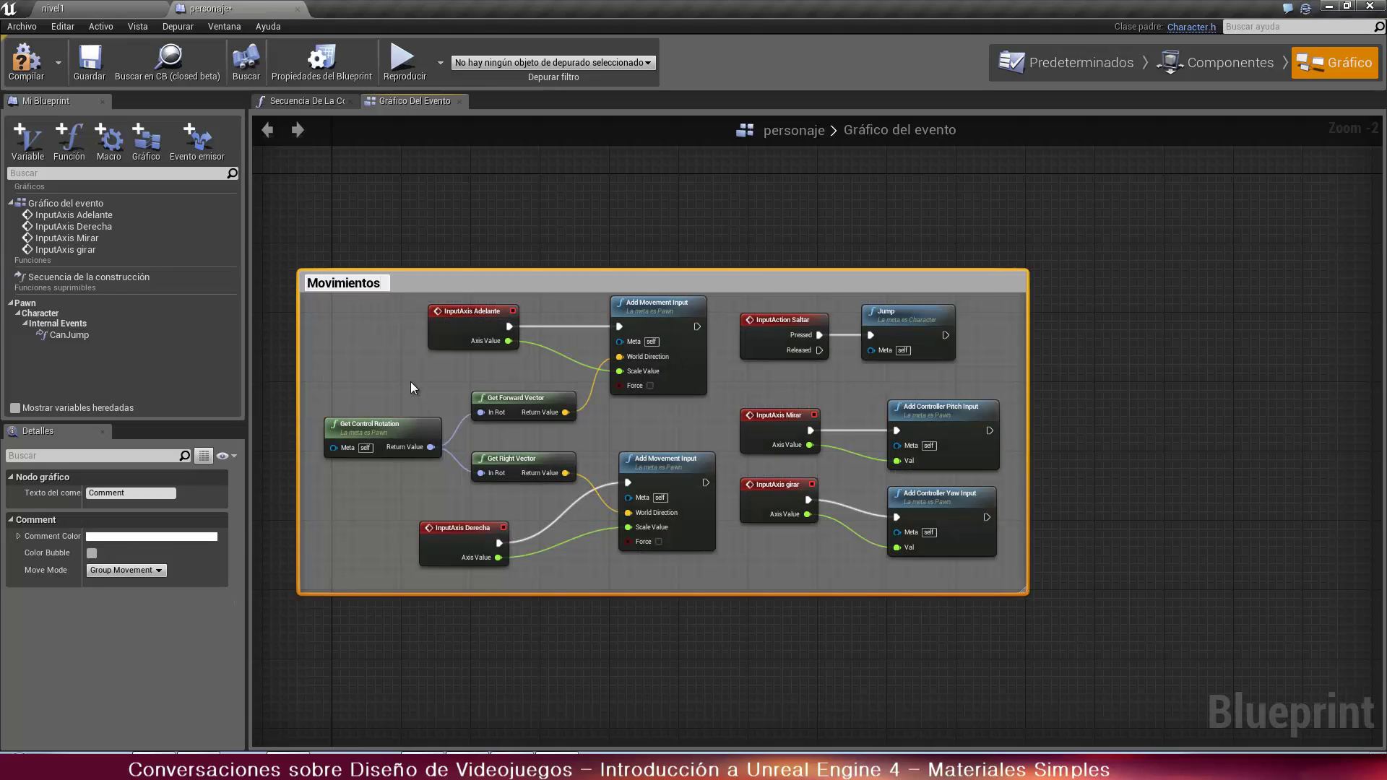
key(Return)
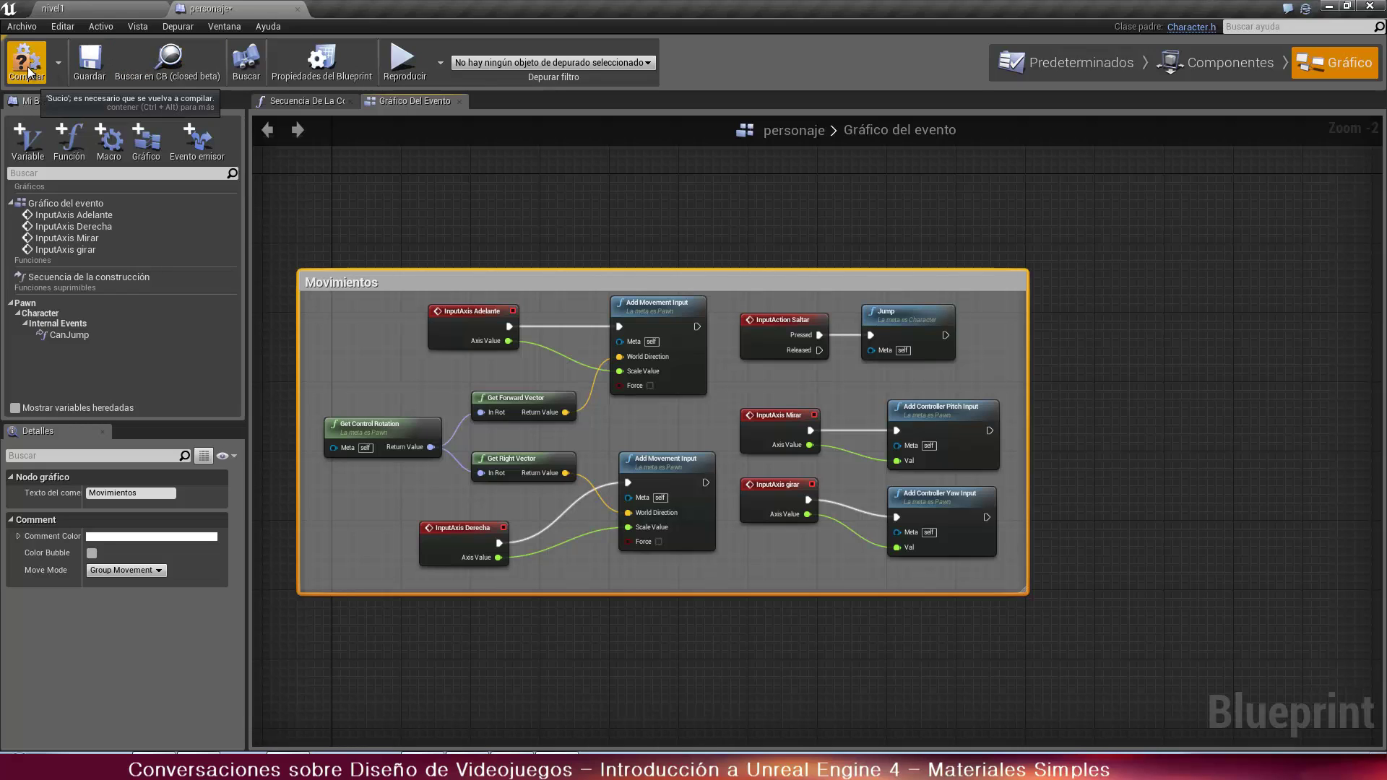
Compile, save and close the personaje blueprint
click(92, 65)
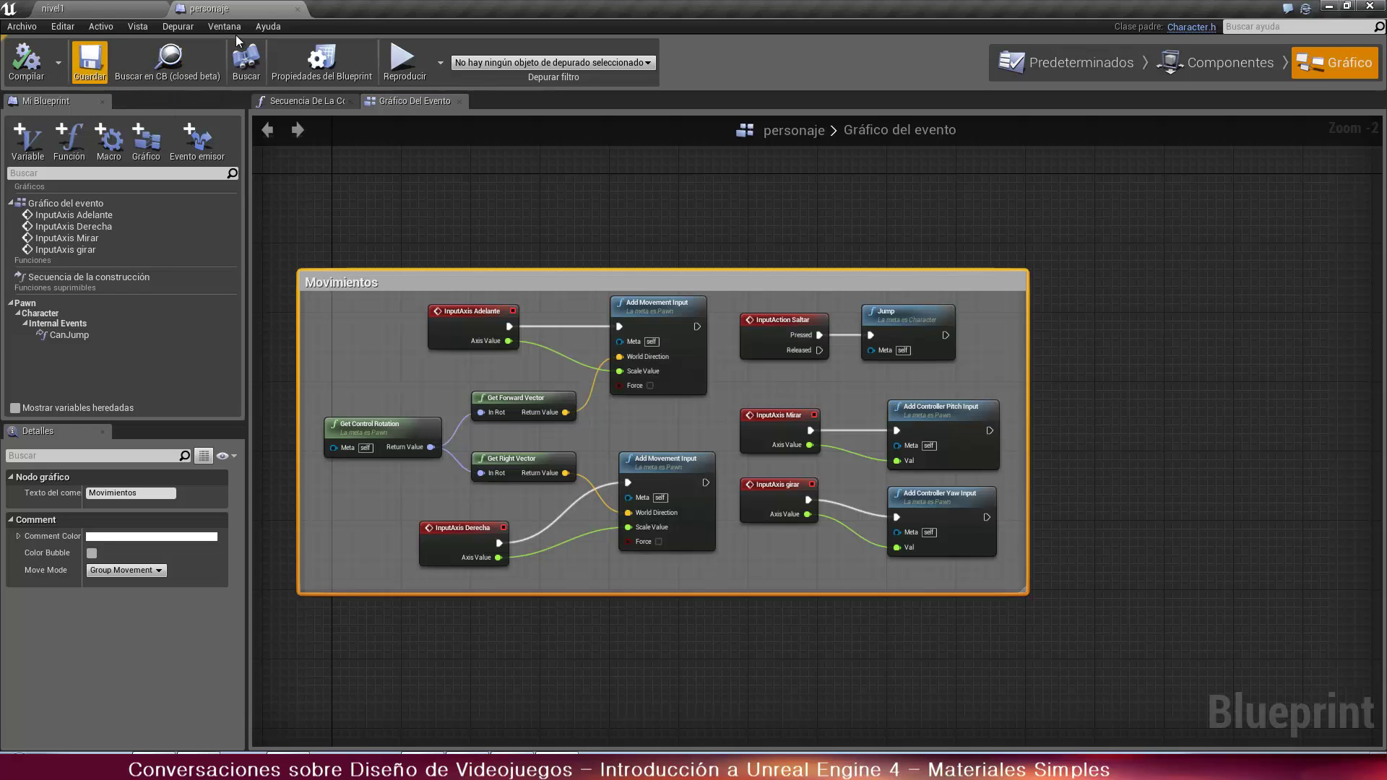
click(297, 10)
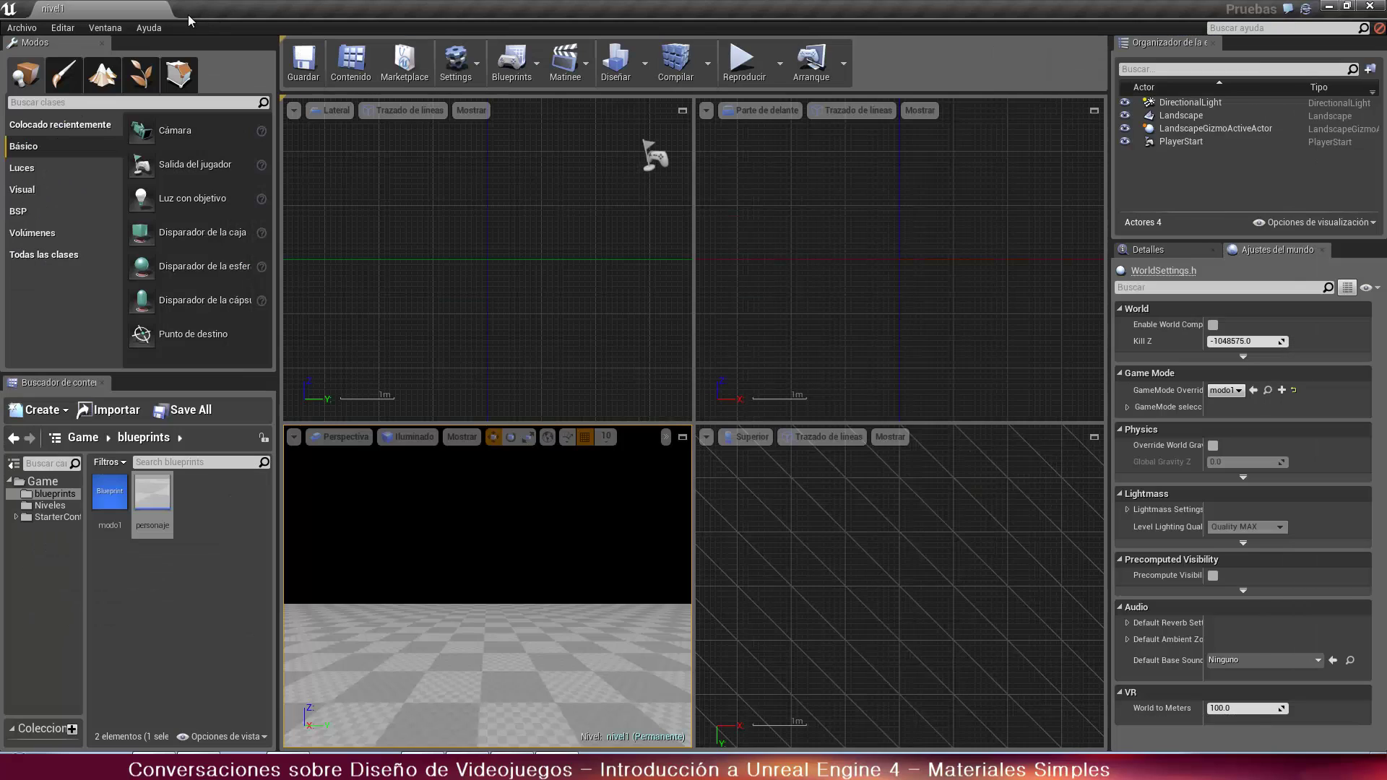
Play-test nivel1 in the perspective viewport to try the character's movement, and end the play session
click(742, 59)
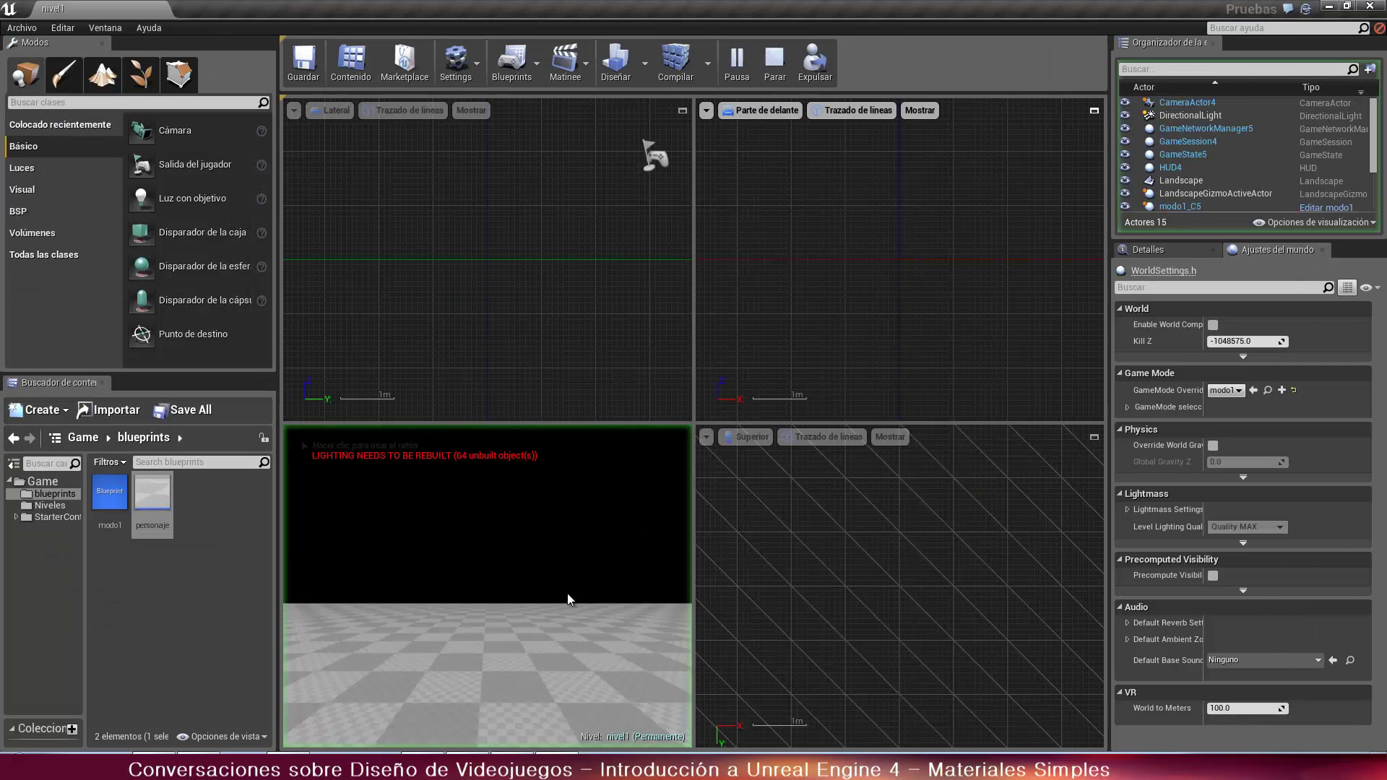
click(413, 610)
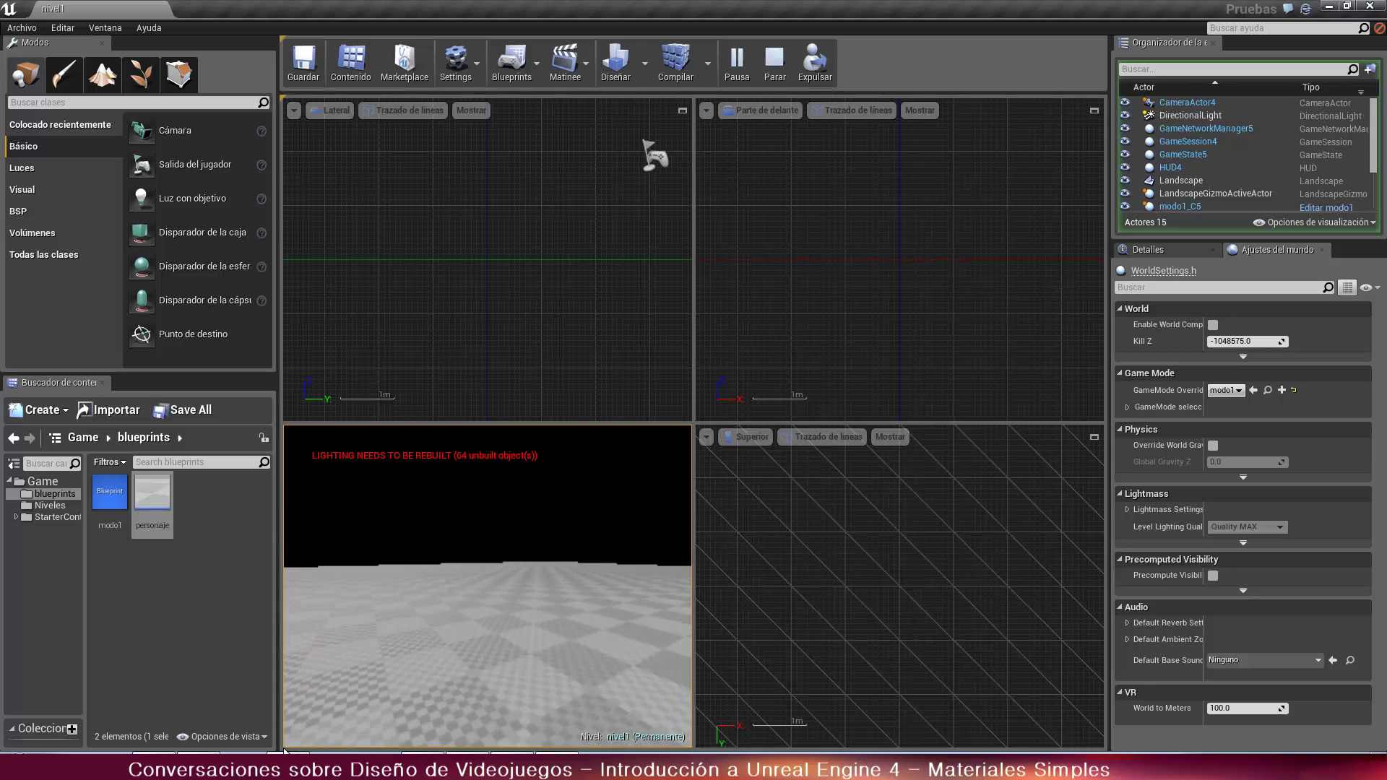
key(Escape)
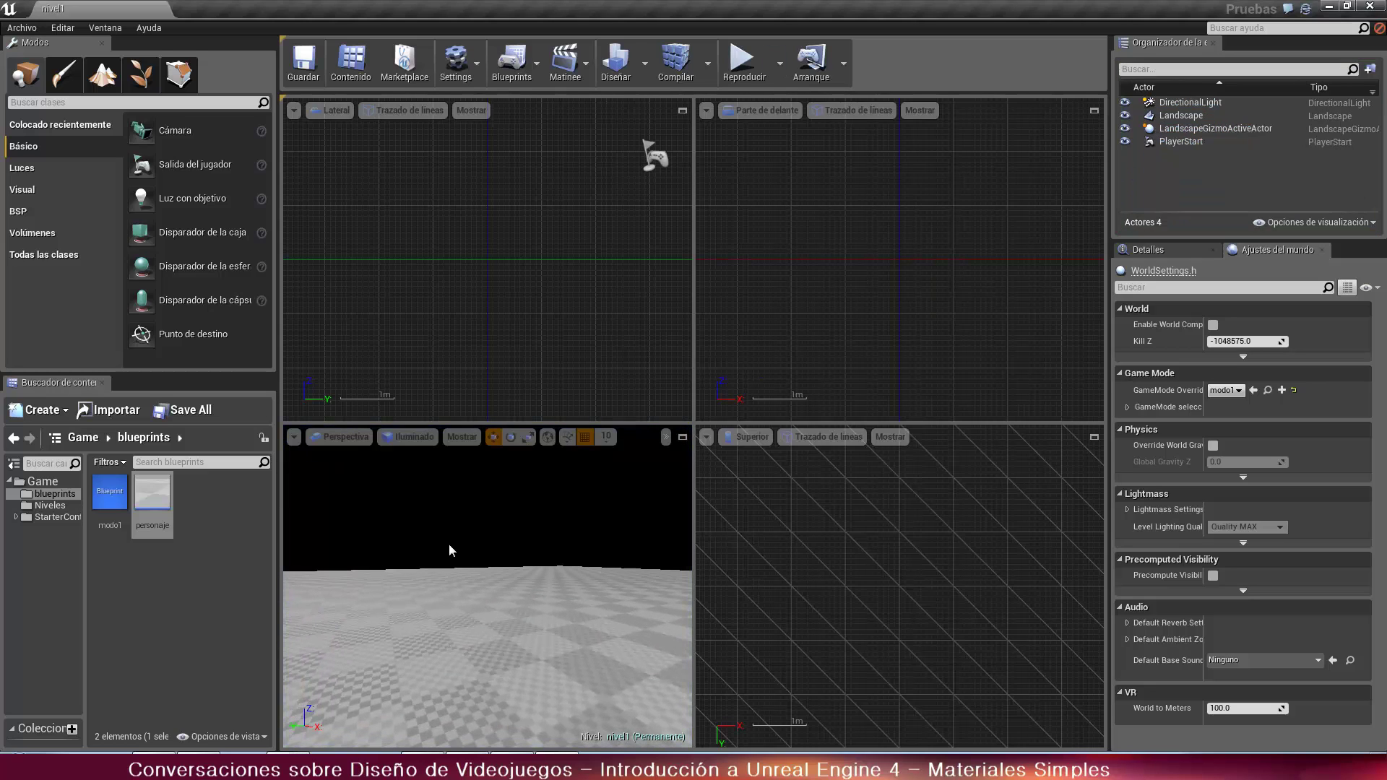
click(449, 545)
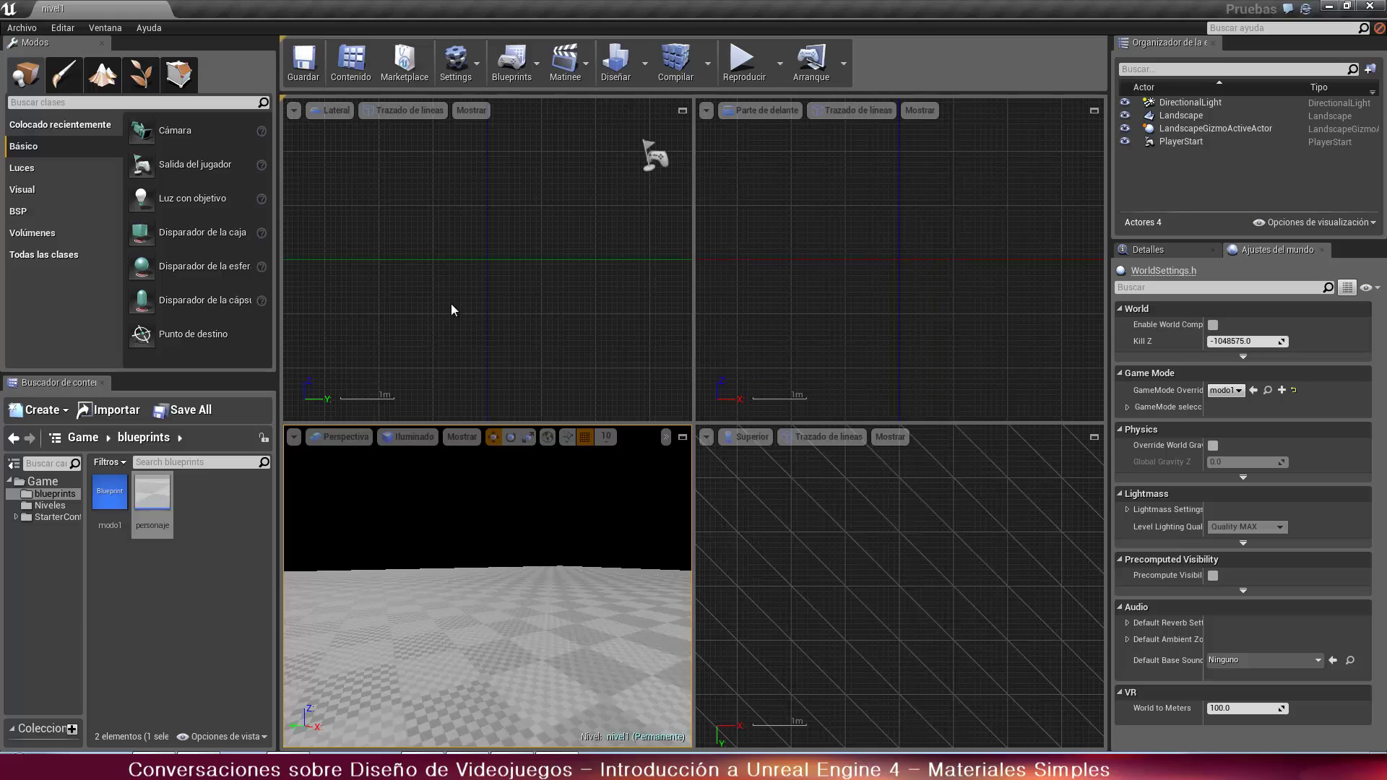
Build the nivel1 level's lighting and select the landscape
click(616, 66)
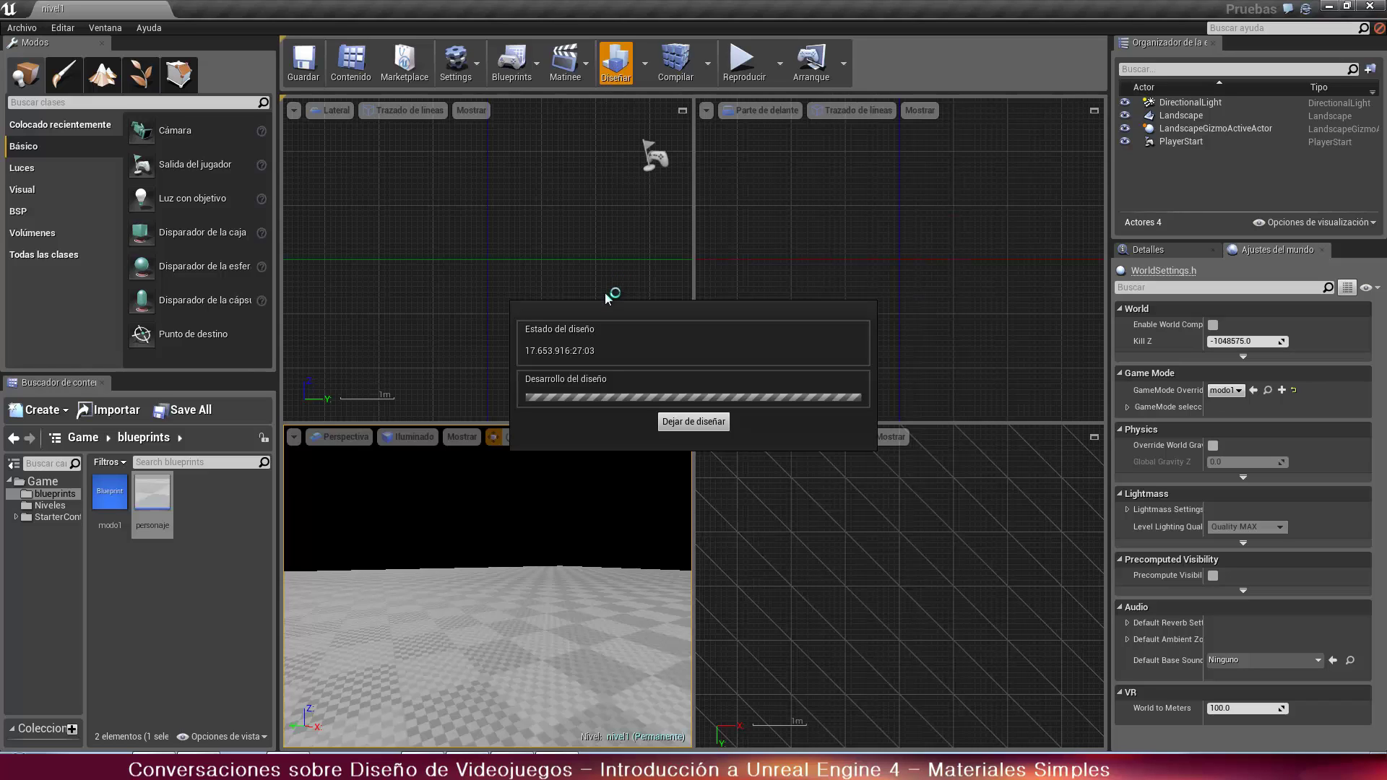
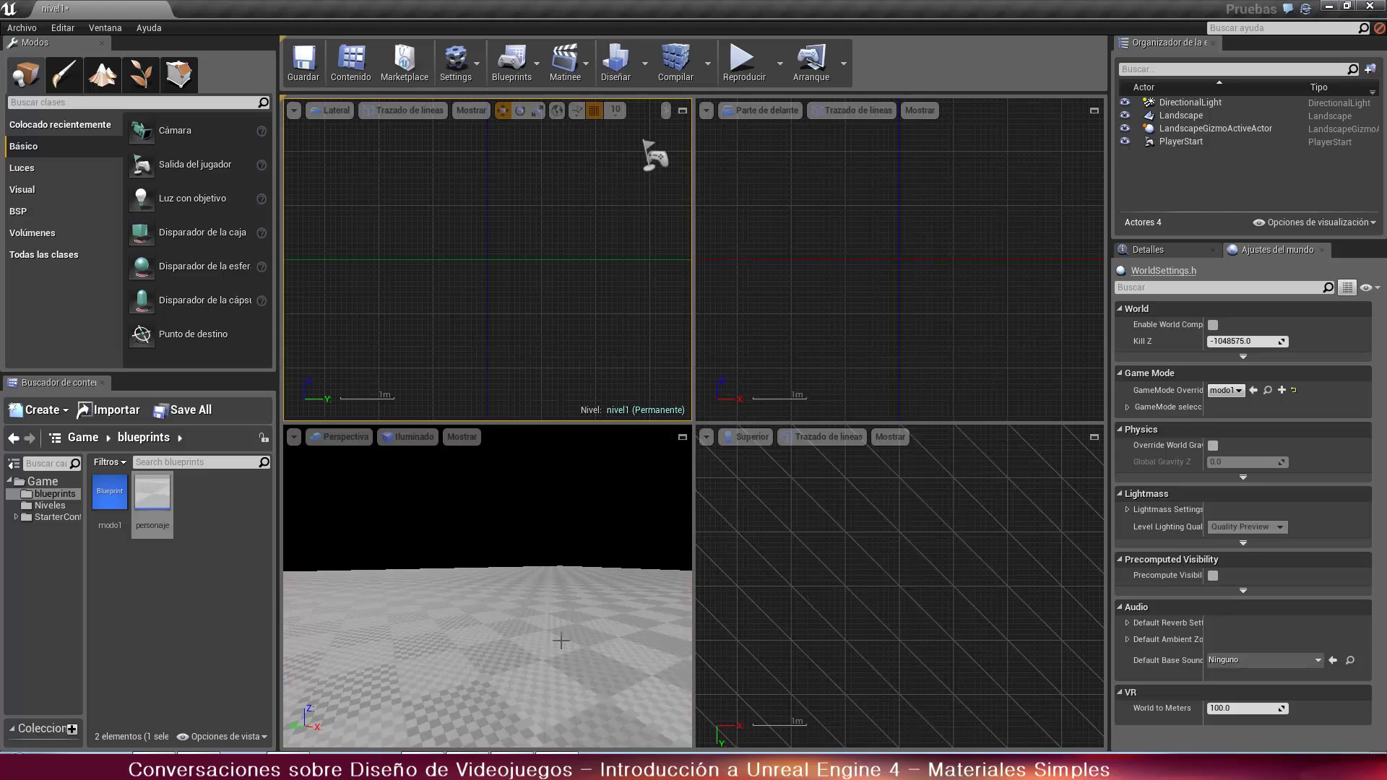
click(577, 322)
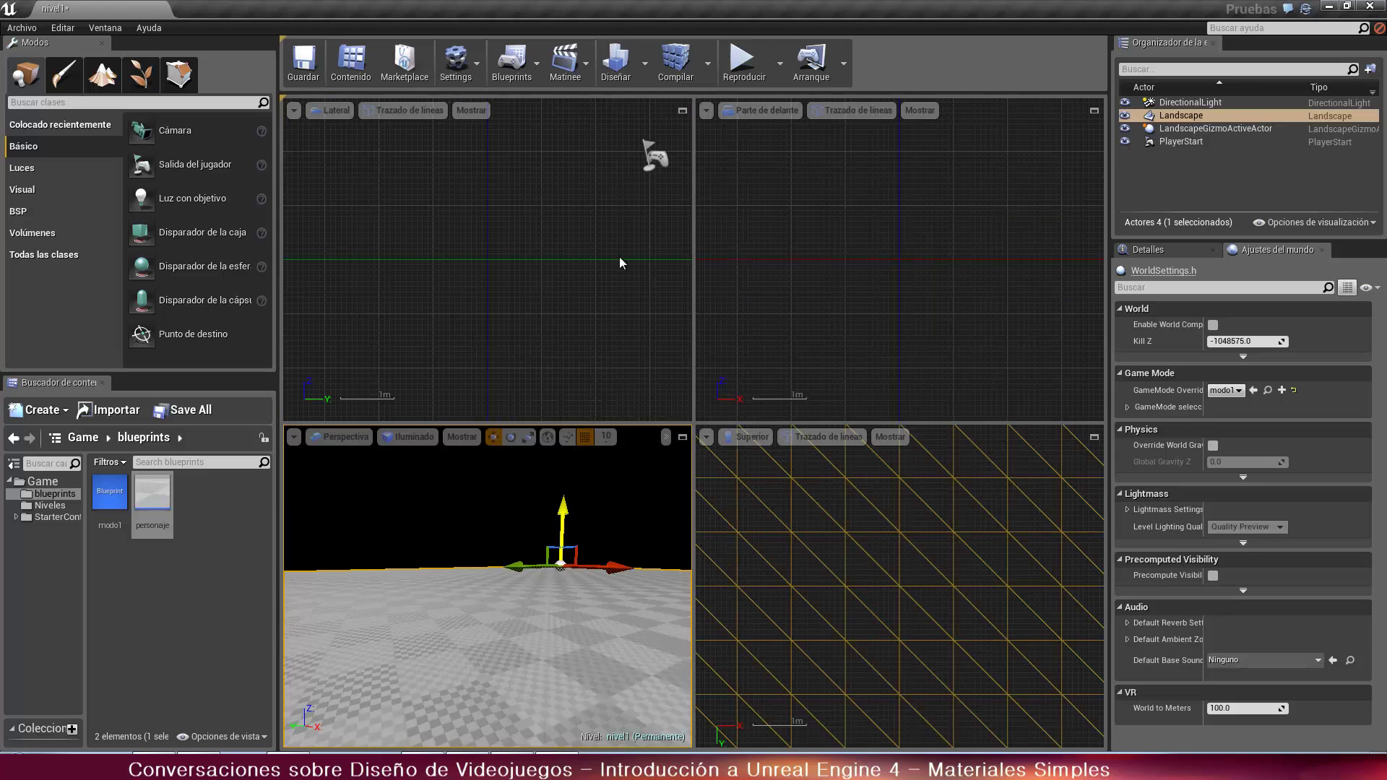
drag(528, 519, 394, 600)
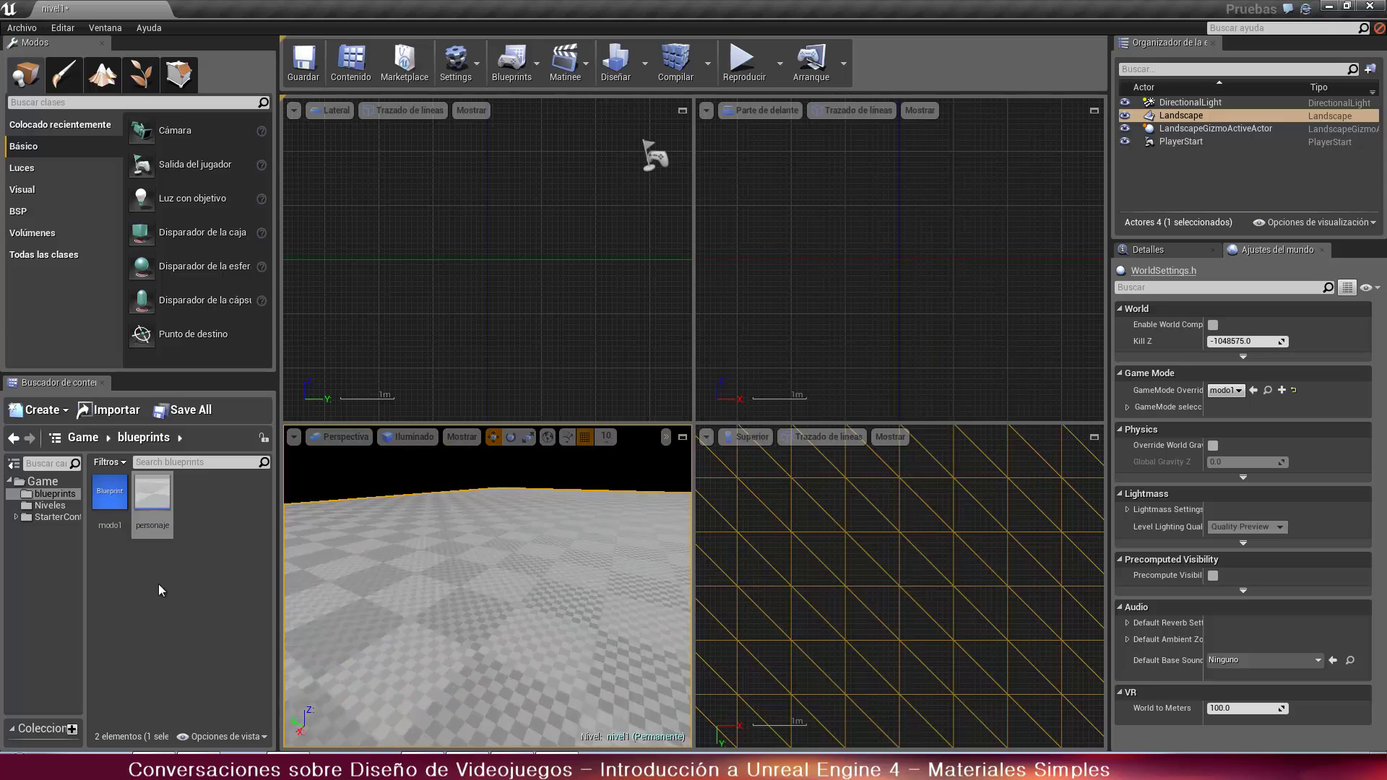
right_drag(514, 430, 616, 533)
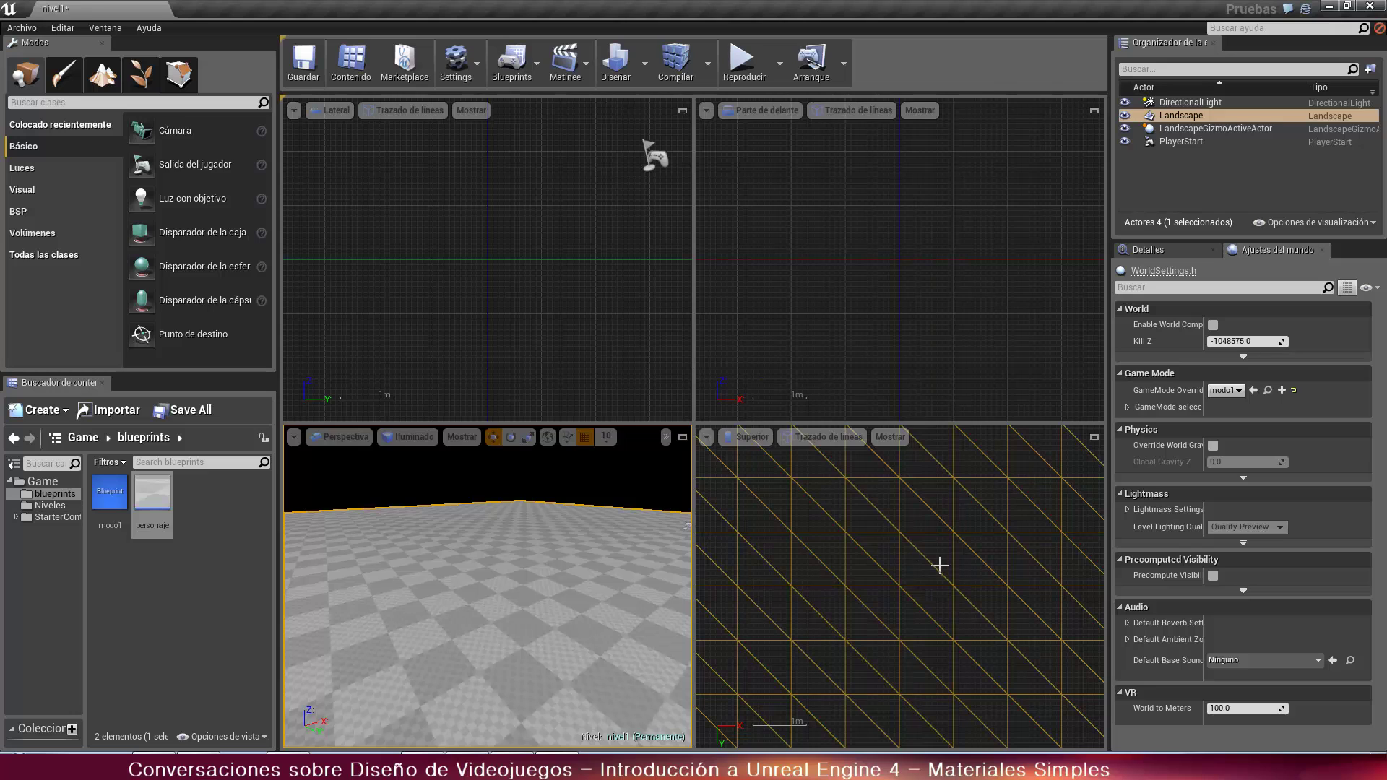
right_drag(505, 566, 505, 566)
right_drag(889, 545, 628, 547)
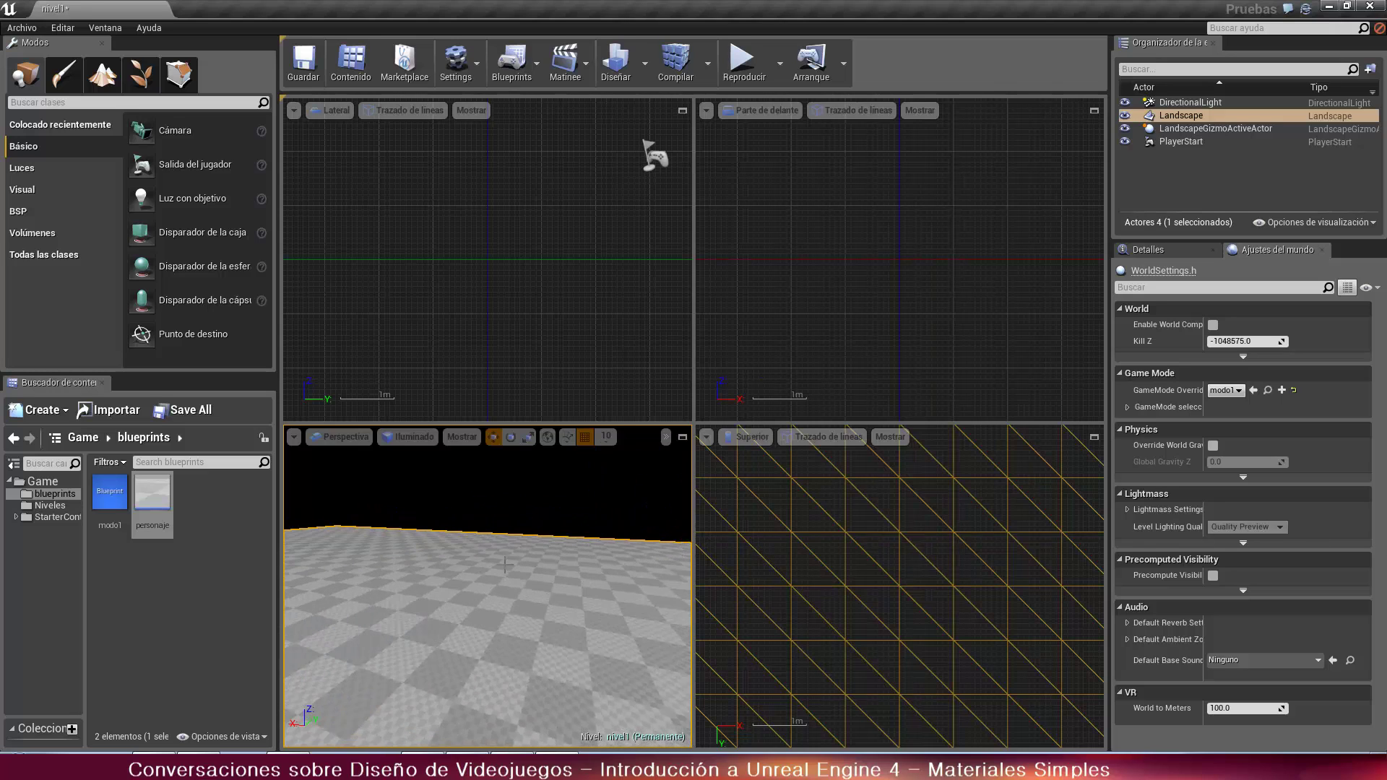
Widen the perspective viewport by shifting the divider between the four level views
click(42, 544)
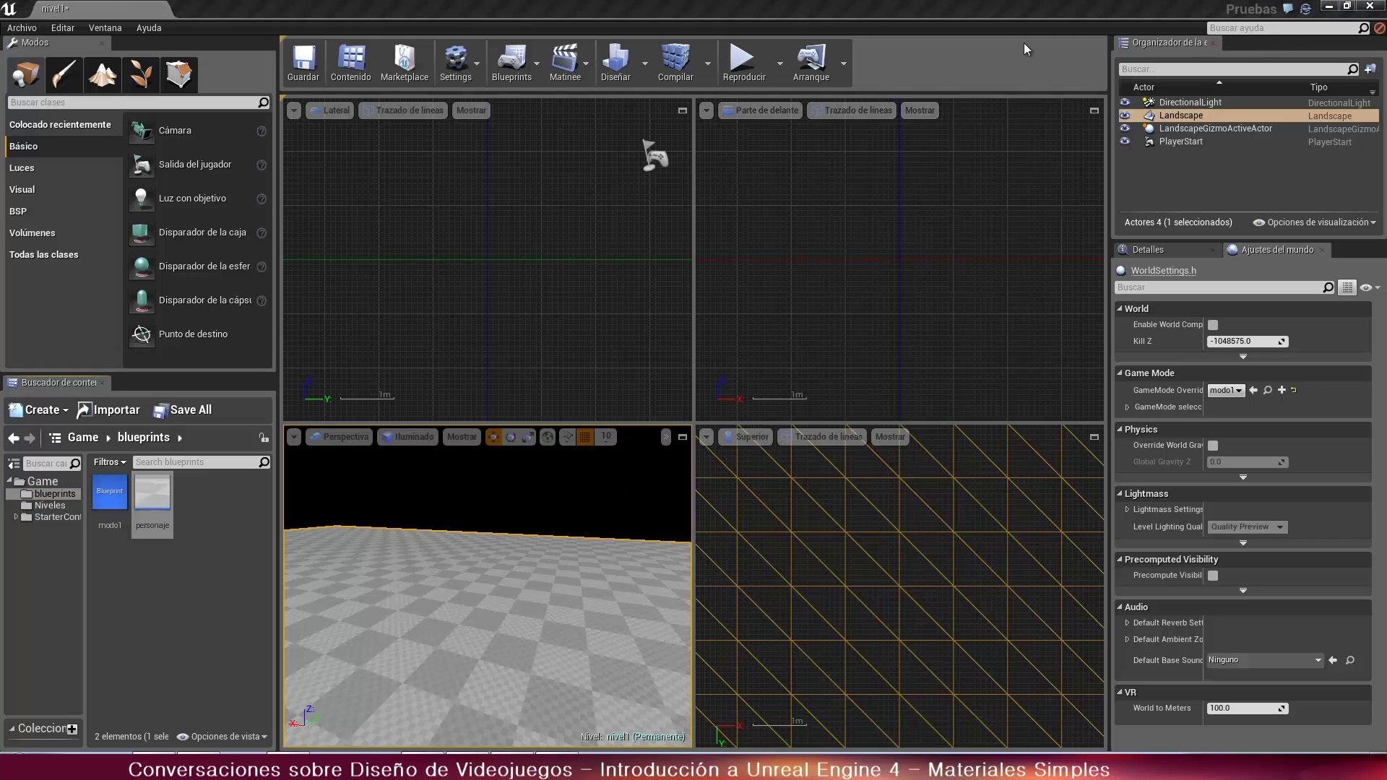
drag(474, 624, 383, 576)
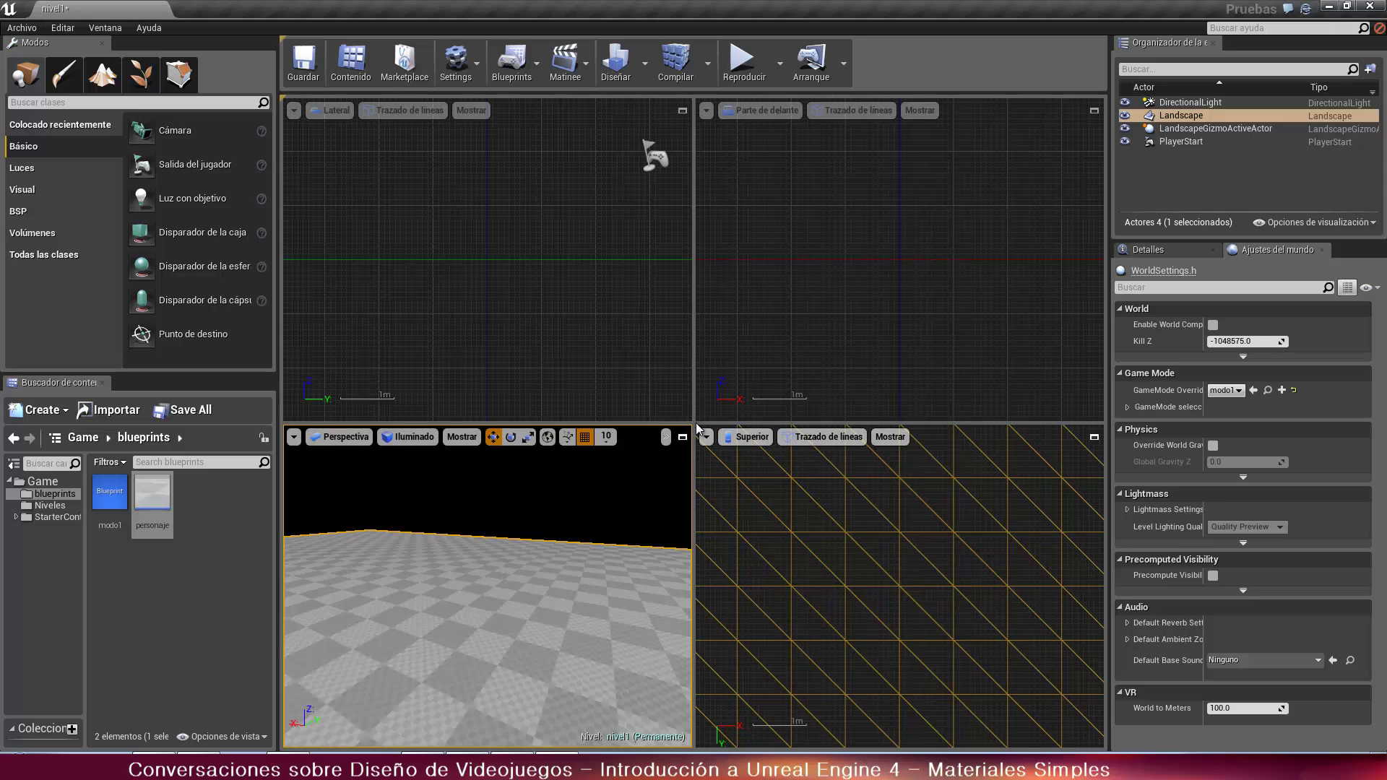
drag(693, 425, 830, 260)
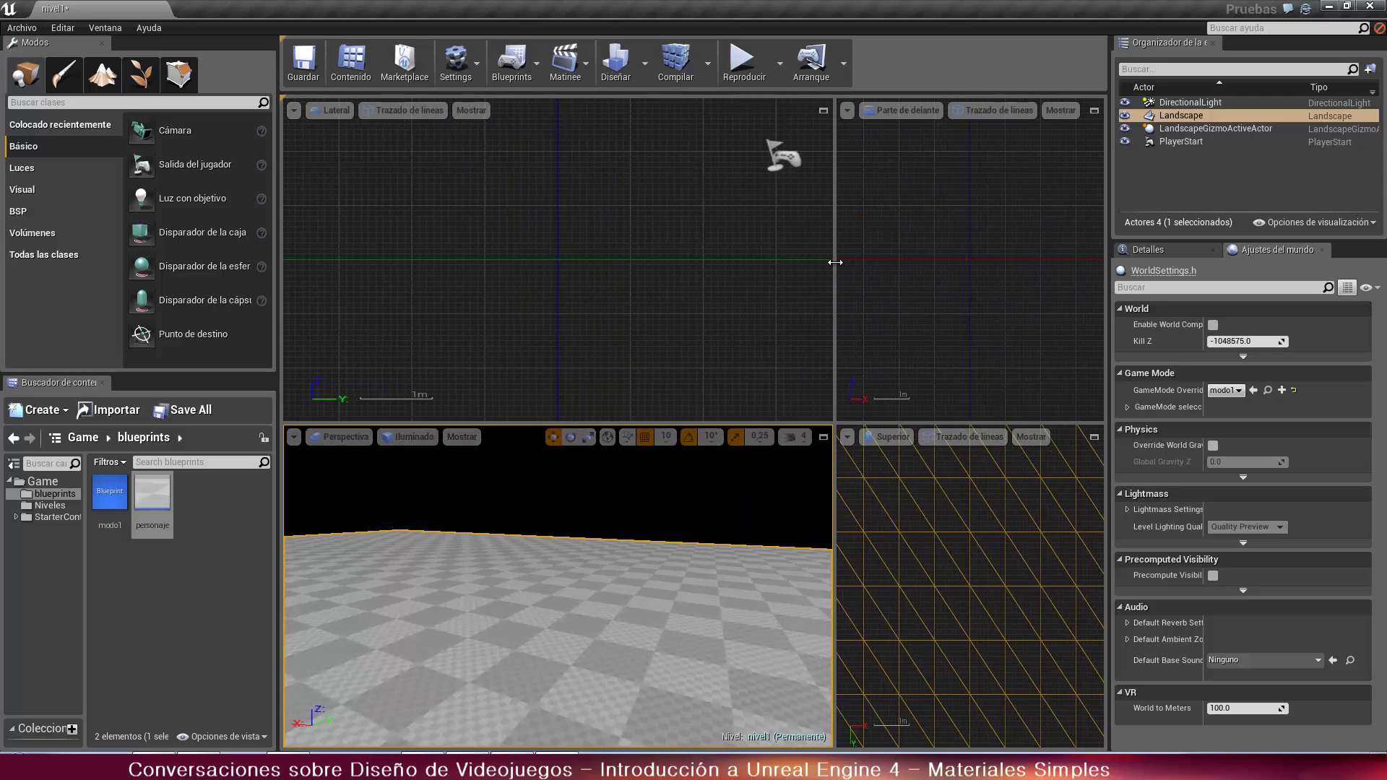
right_drag(651, 578, 420, 624)
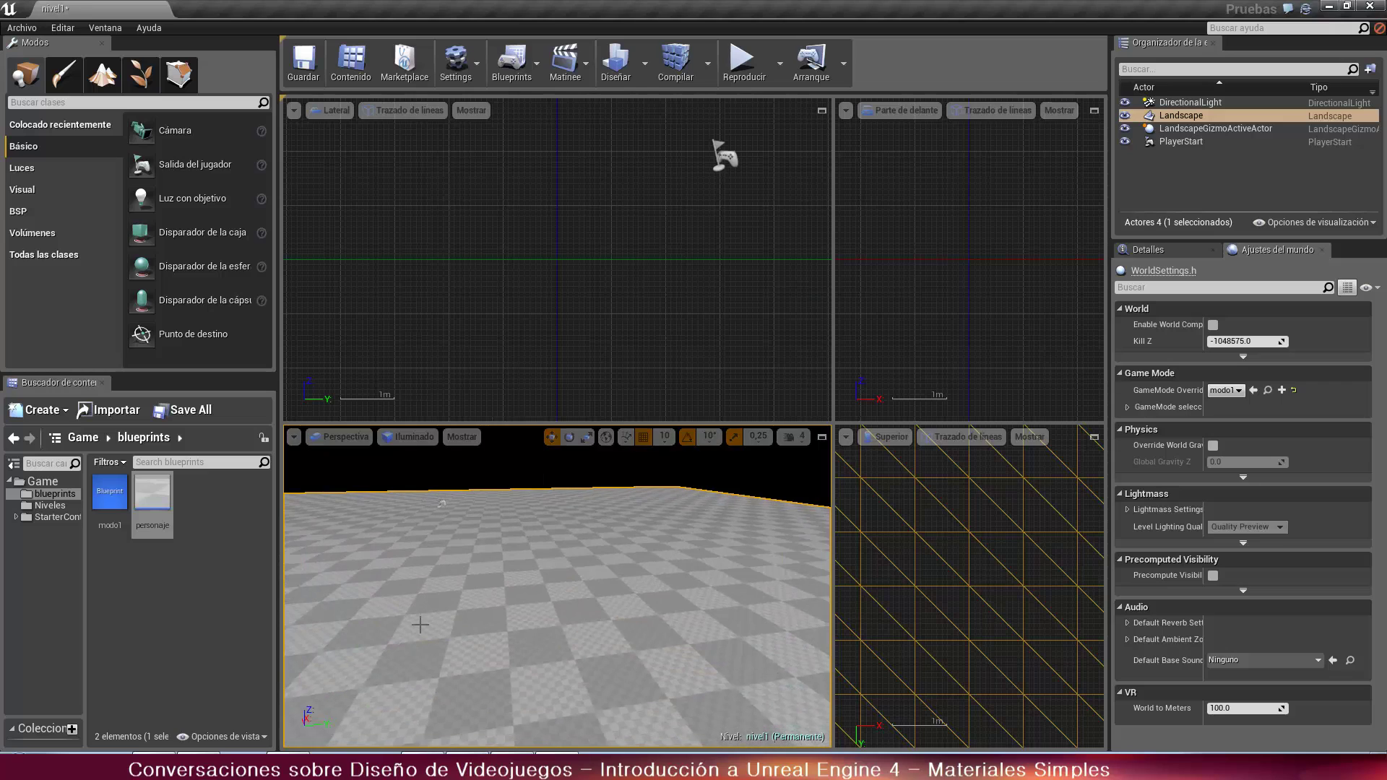
Display the placeable BSP geometry brushes and select Caja
click(35, 169)
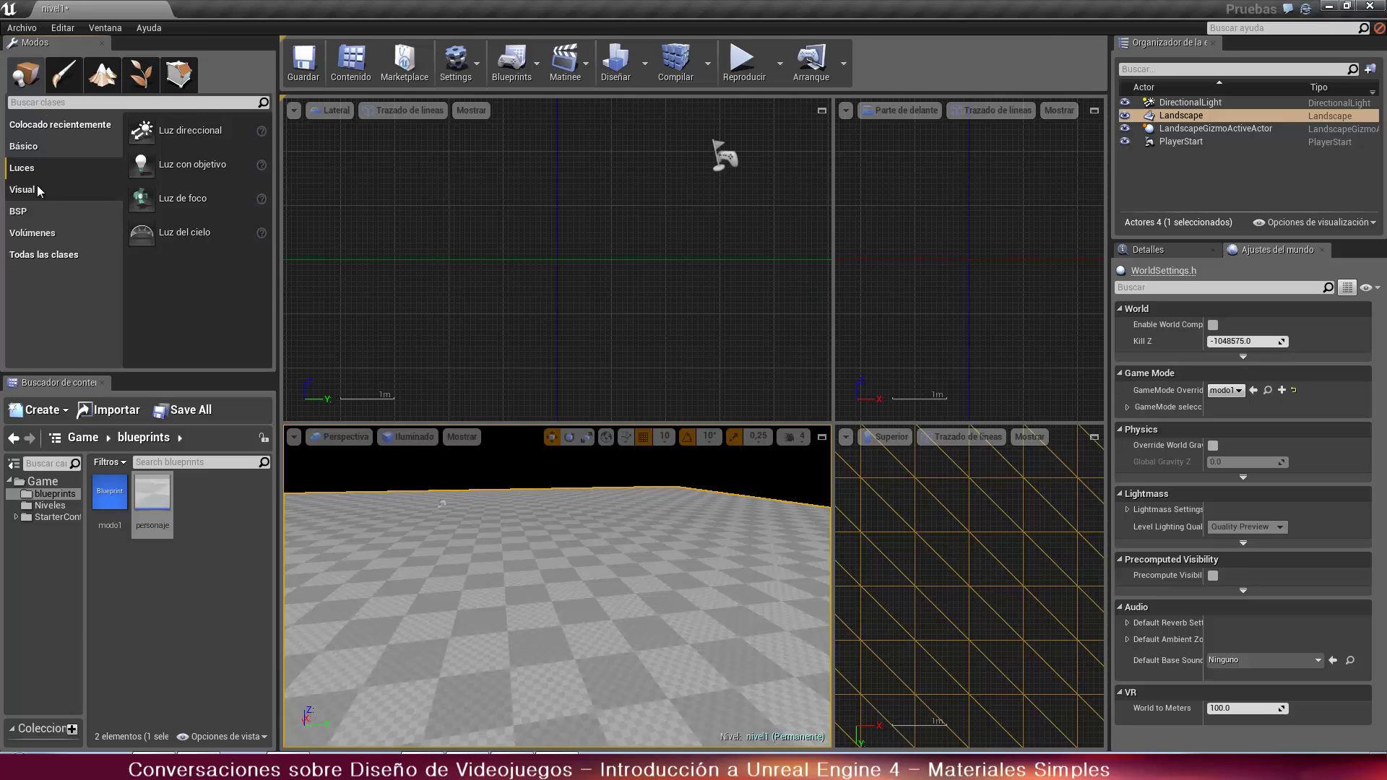
click(23, 214)
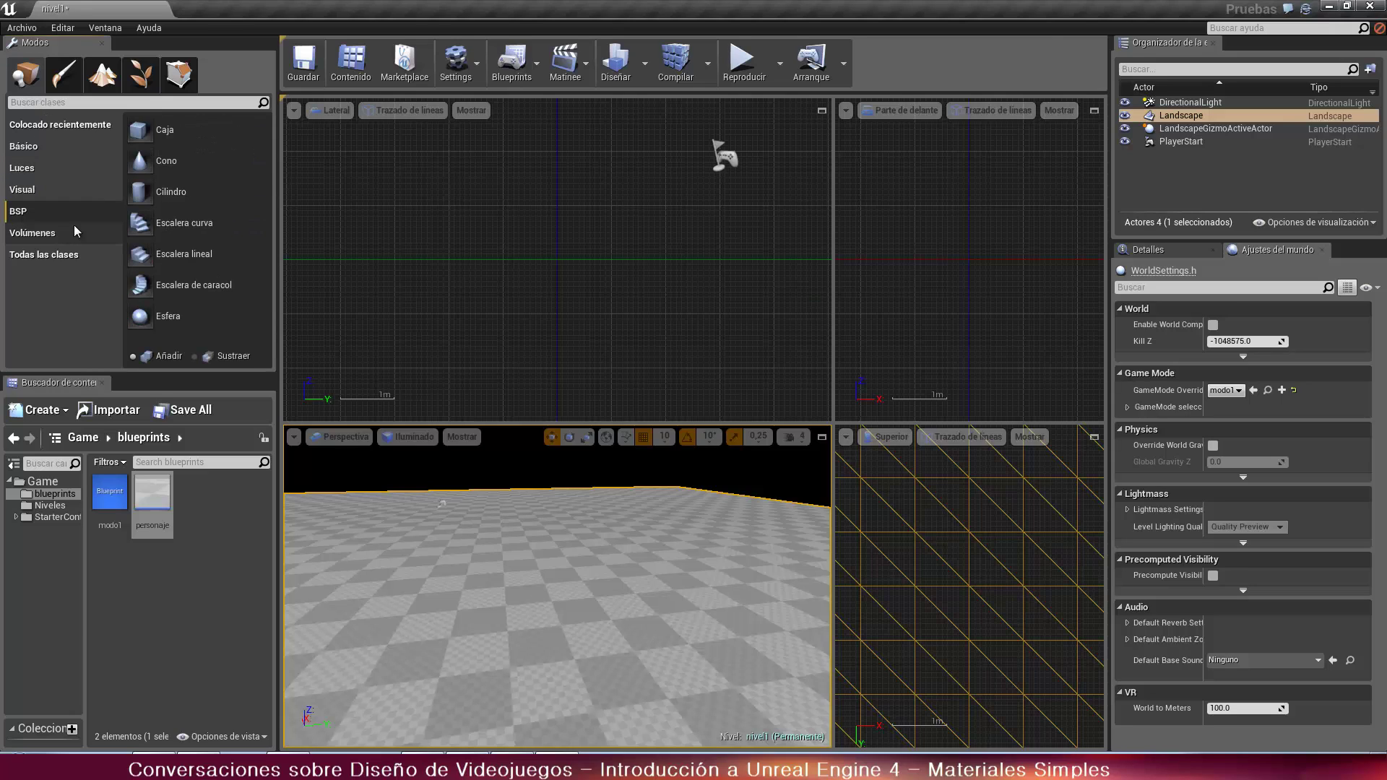
drag(148, 132, 156, 225)
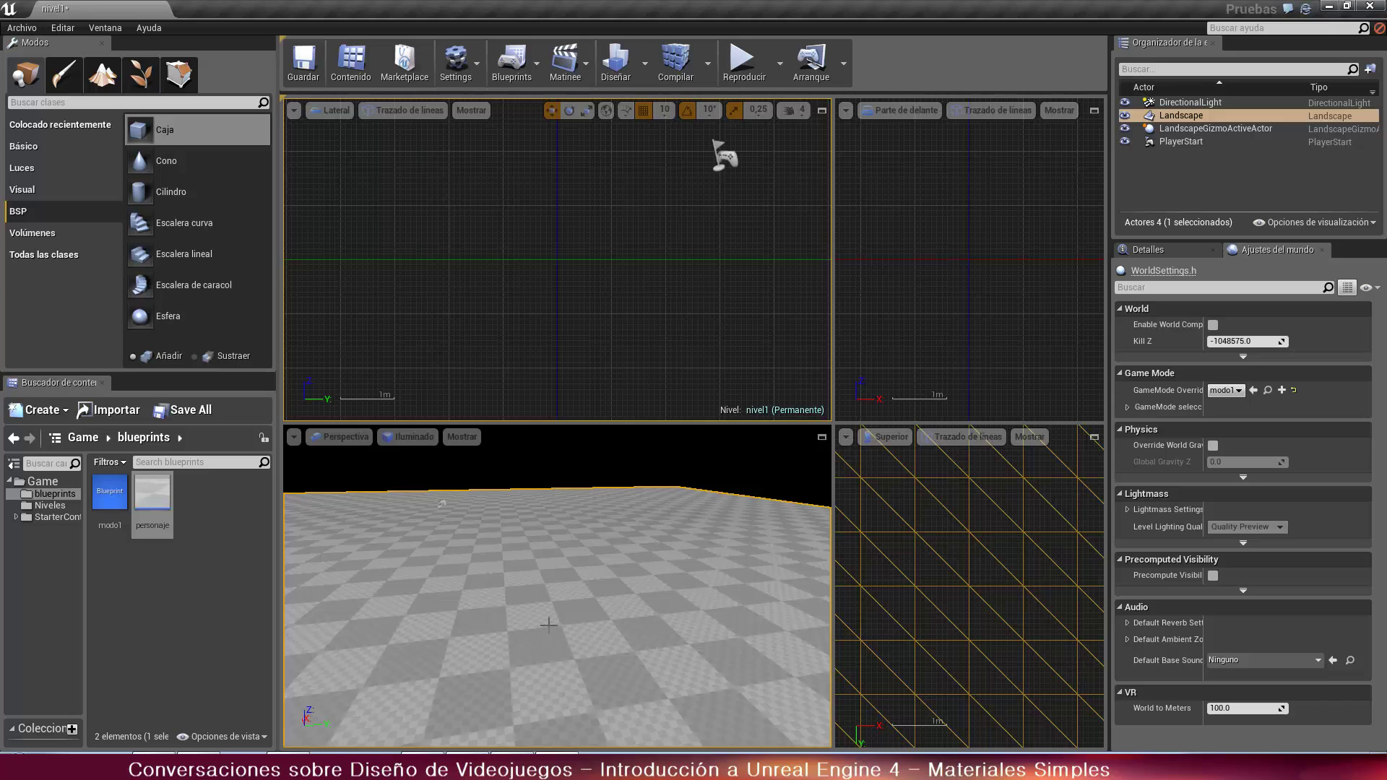
drag(549, 624, 629, 458)
Create a new folder named Materiales directly under the Game content folder
right_click(198, 607)
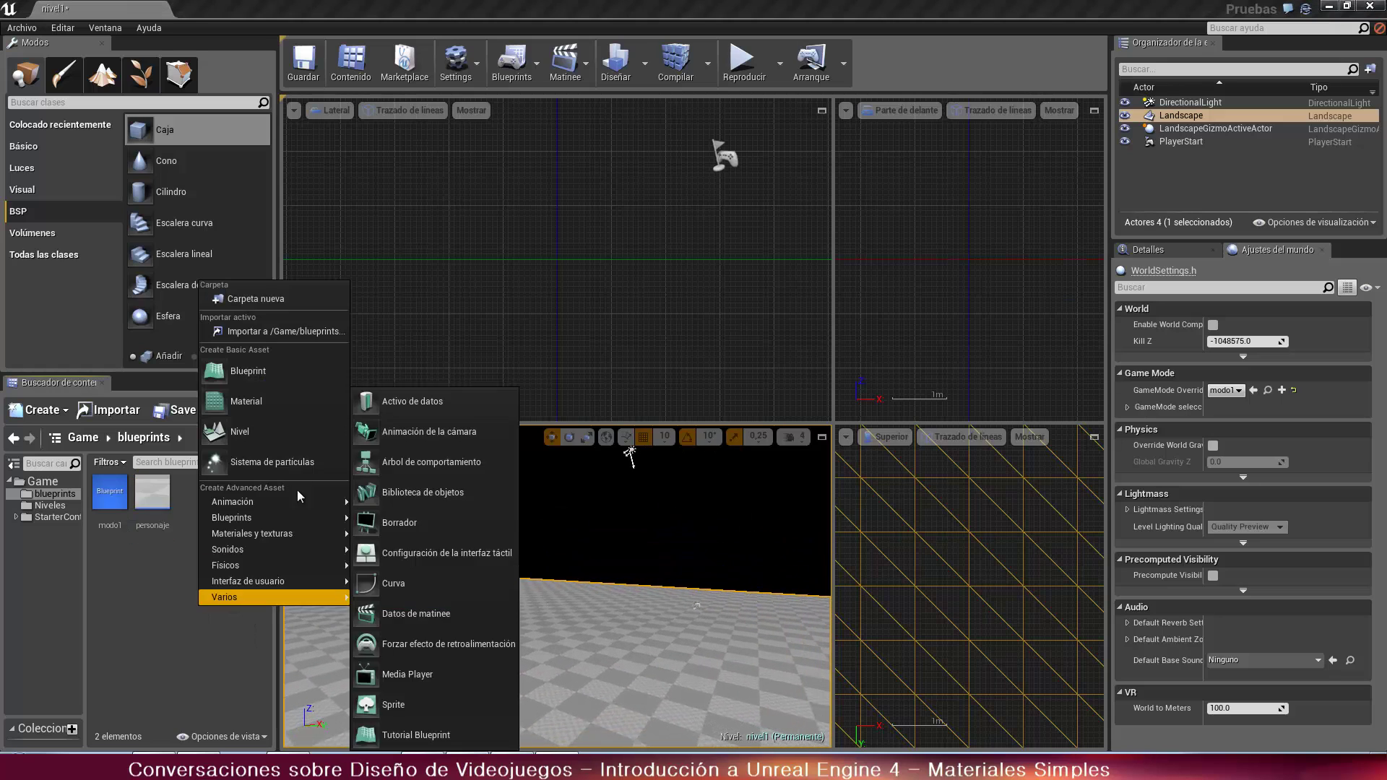
click(162, 647)
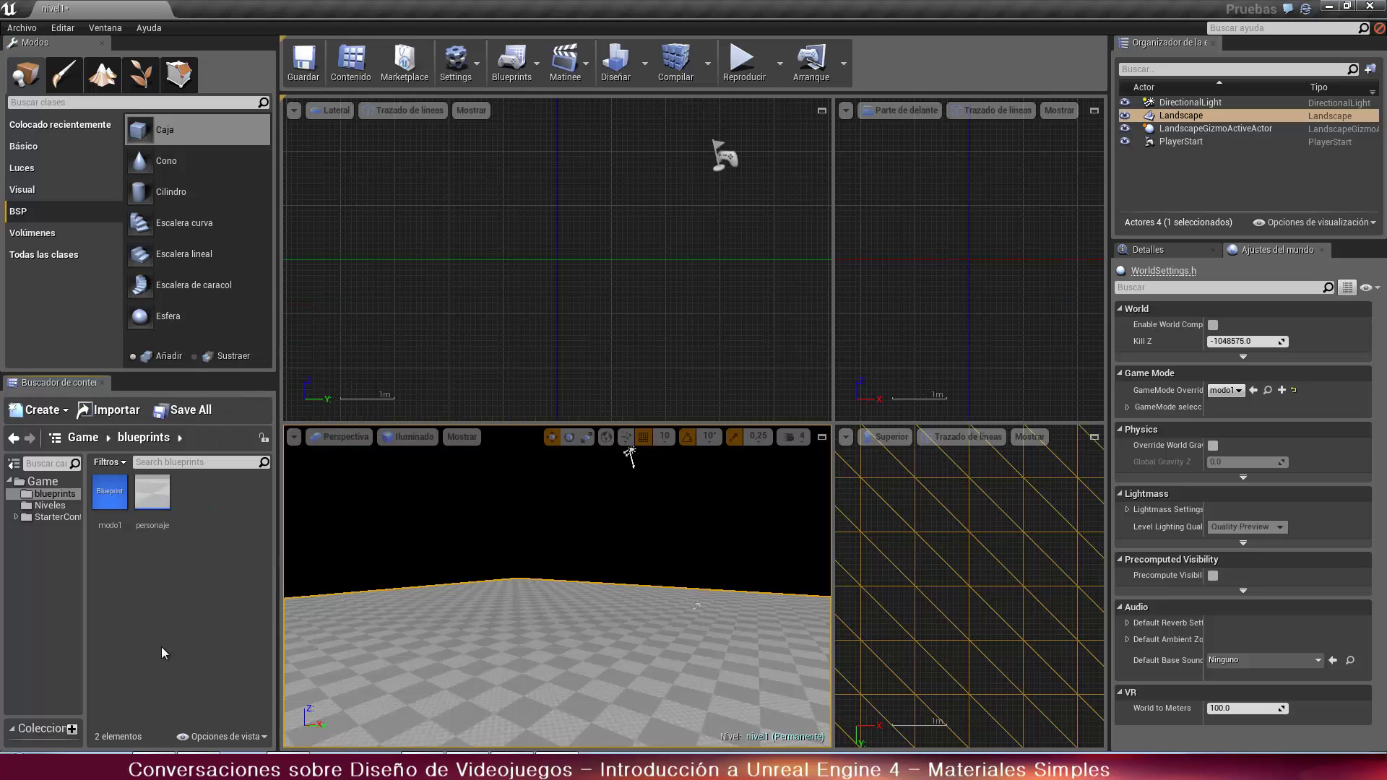
click(41, 481)
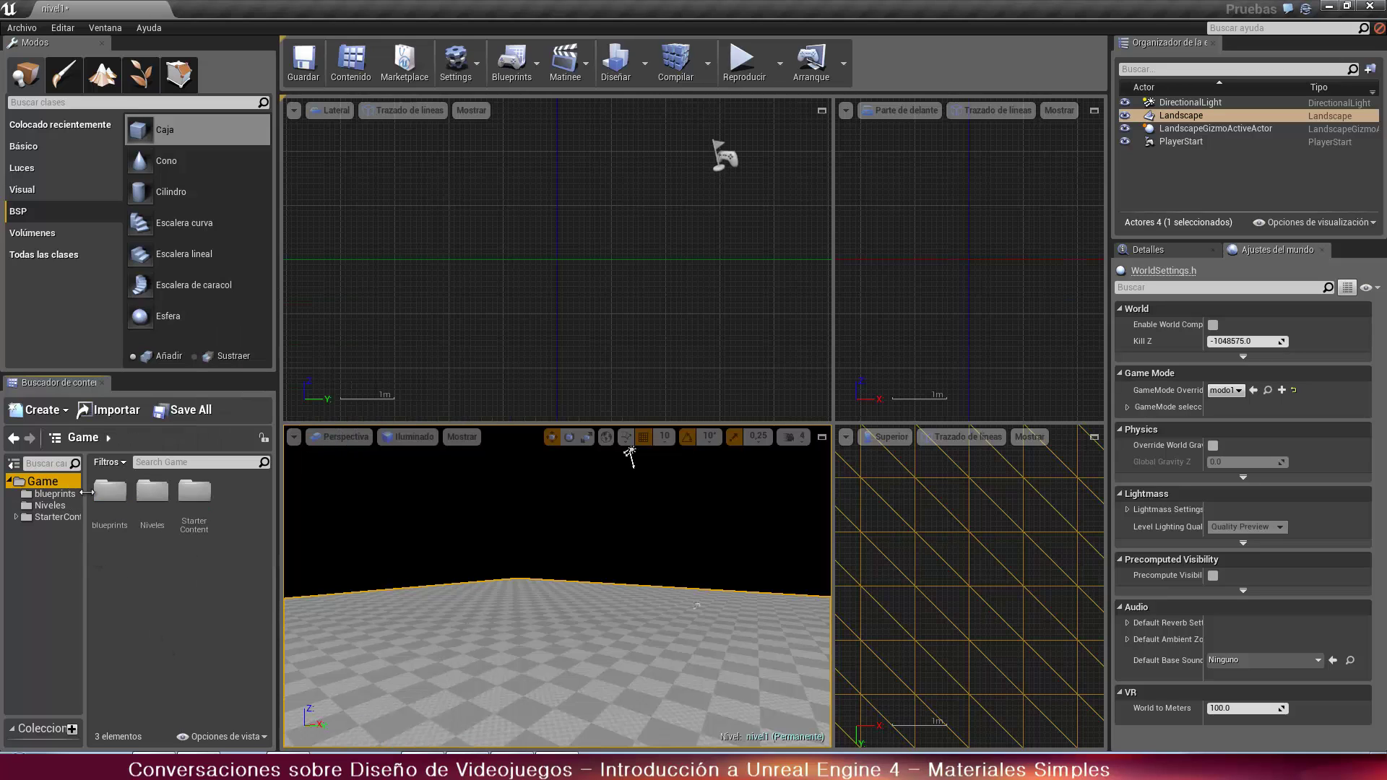
right_click(171, 599)
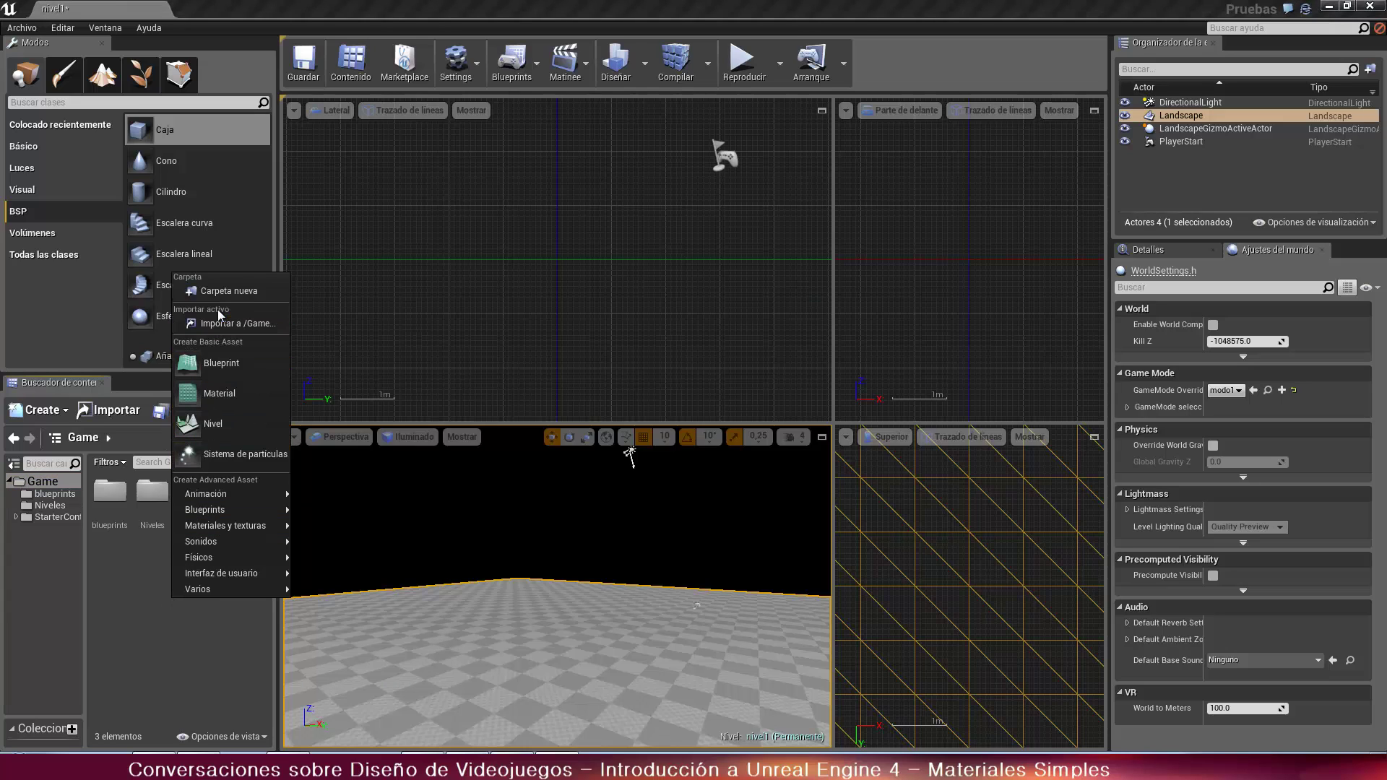
click(221, 292)
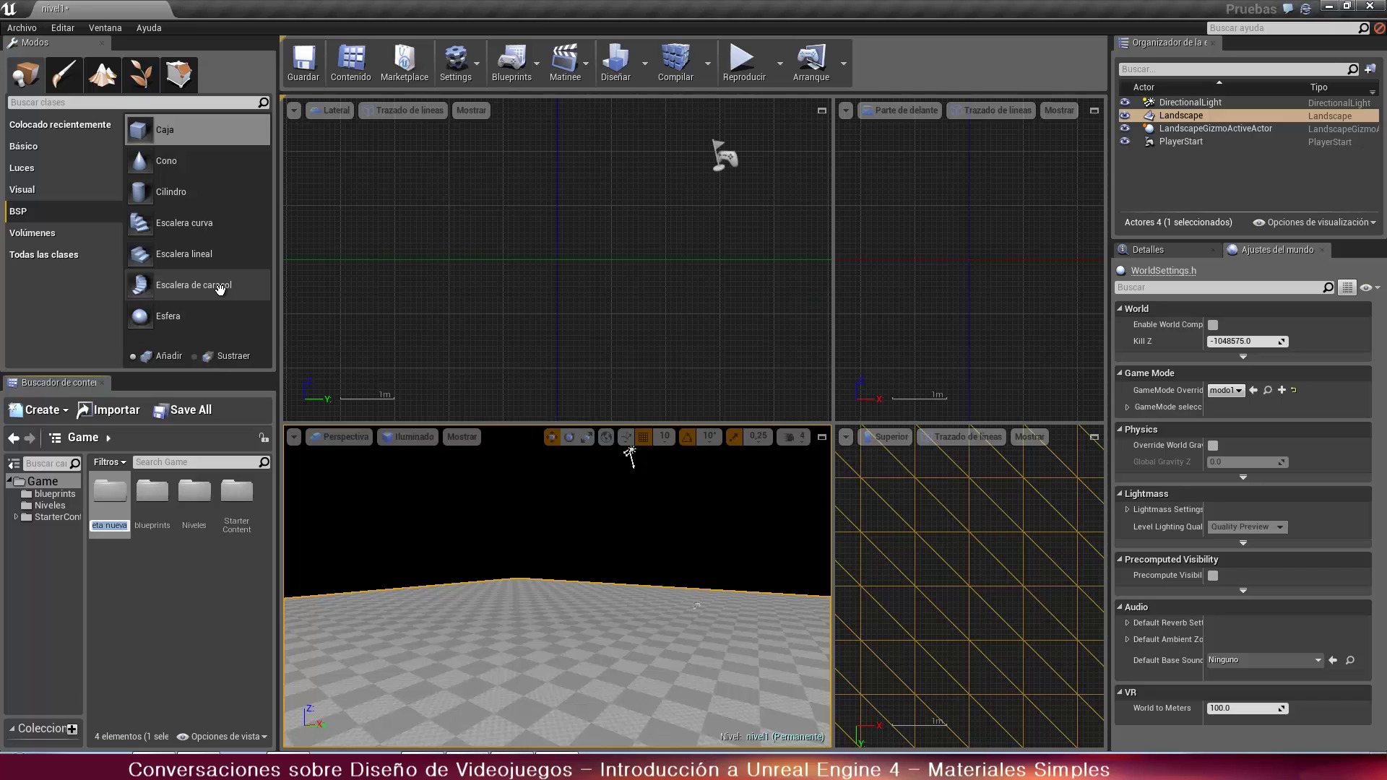
text(Materiales)
key(Return)
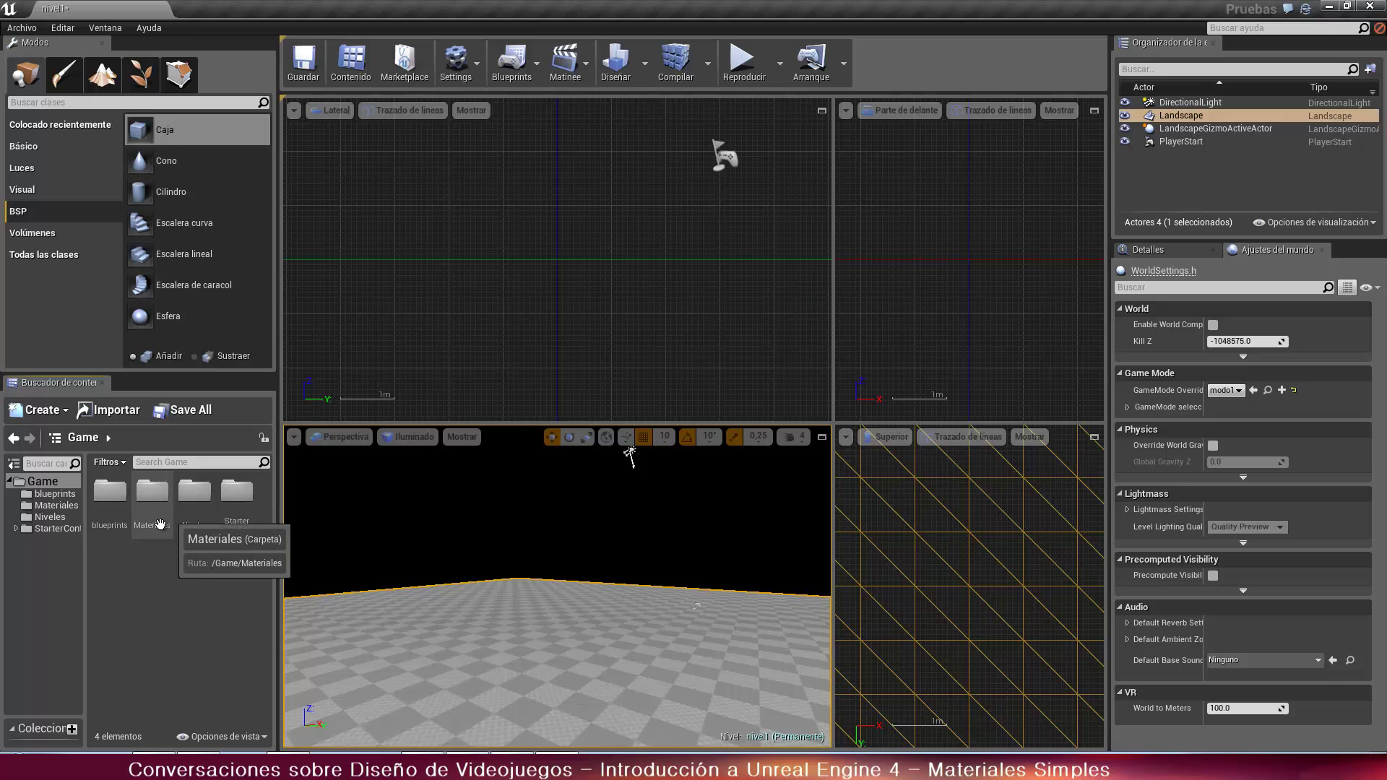
Create a material named MaterialesPrueba_mat inside the Materiales folder
double_click(152, 490)
right_click(175, 541)
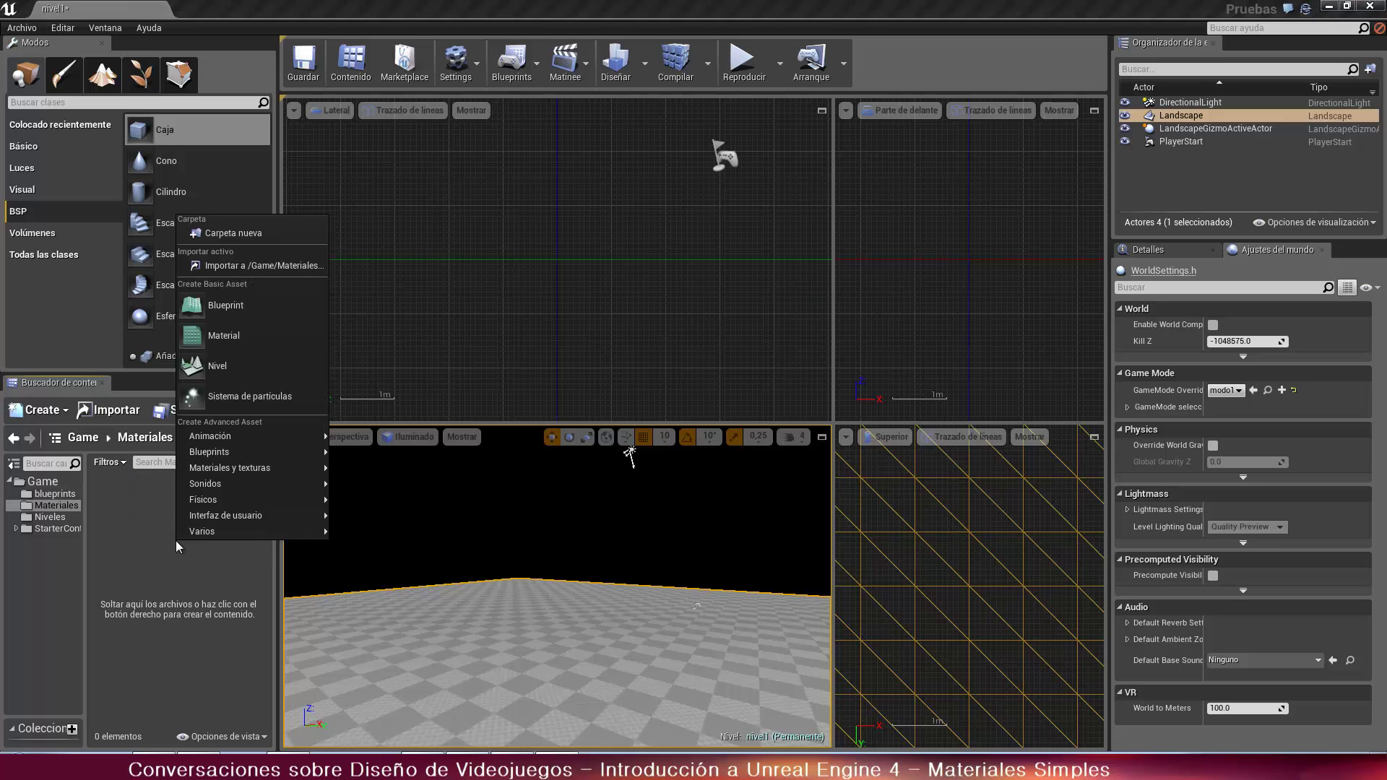
click(226, 336)
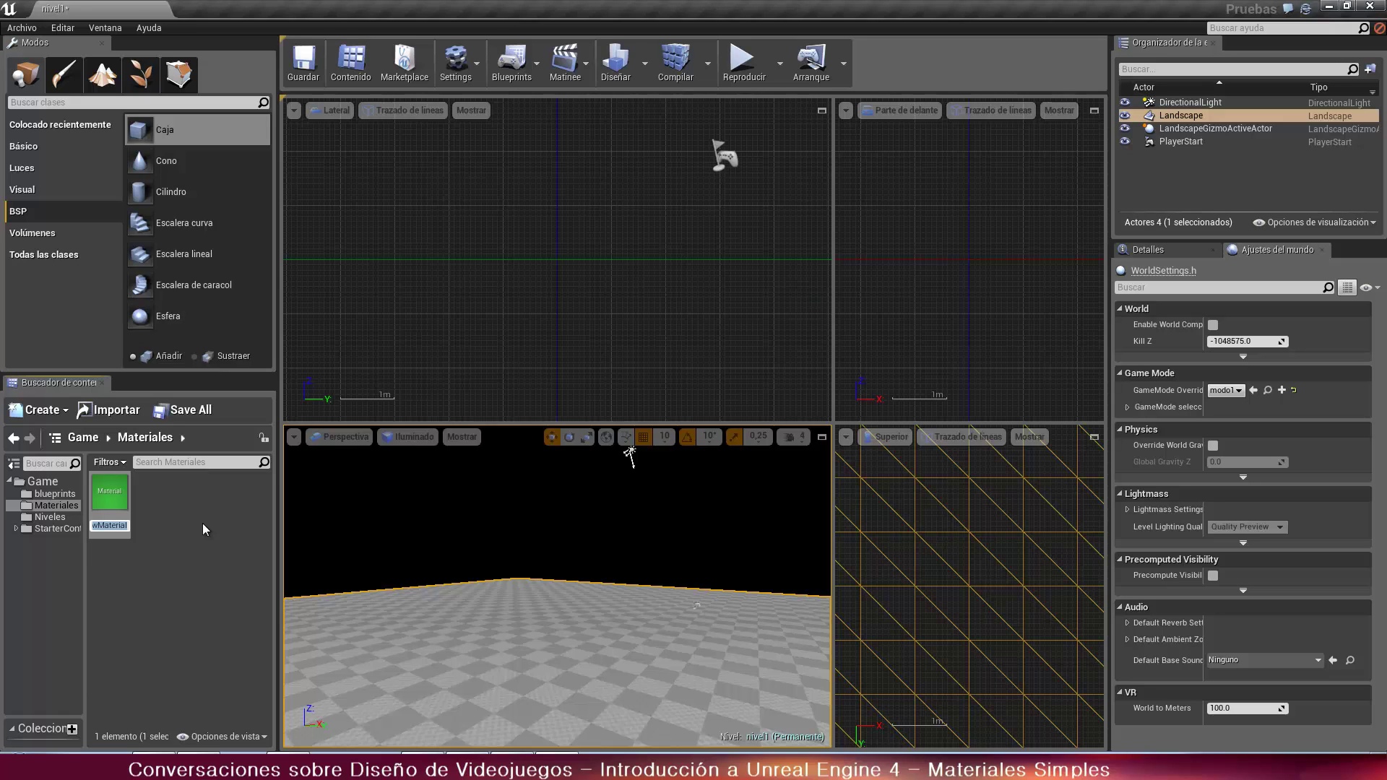
text(Materiale)
text(sPrue)
text(ba)
text(_mat)
key(Return)
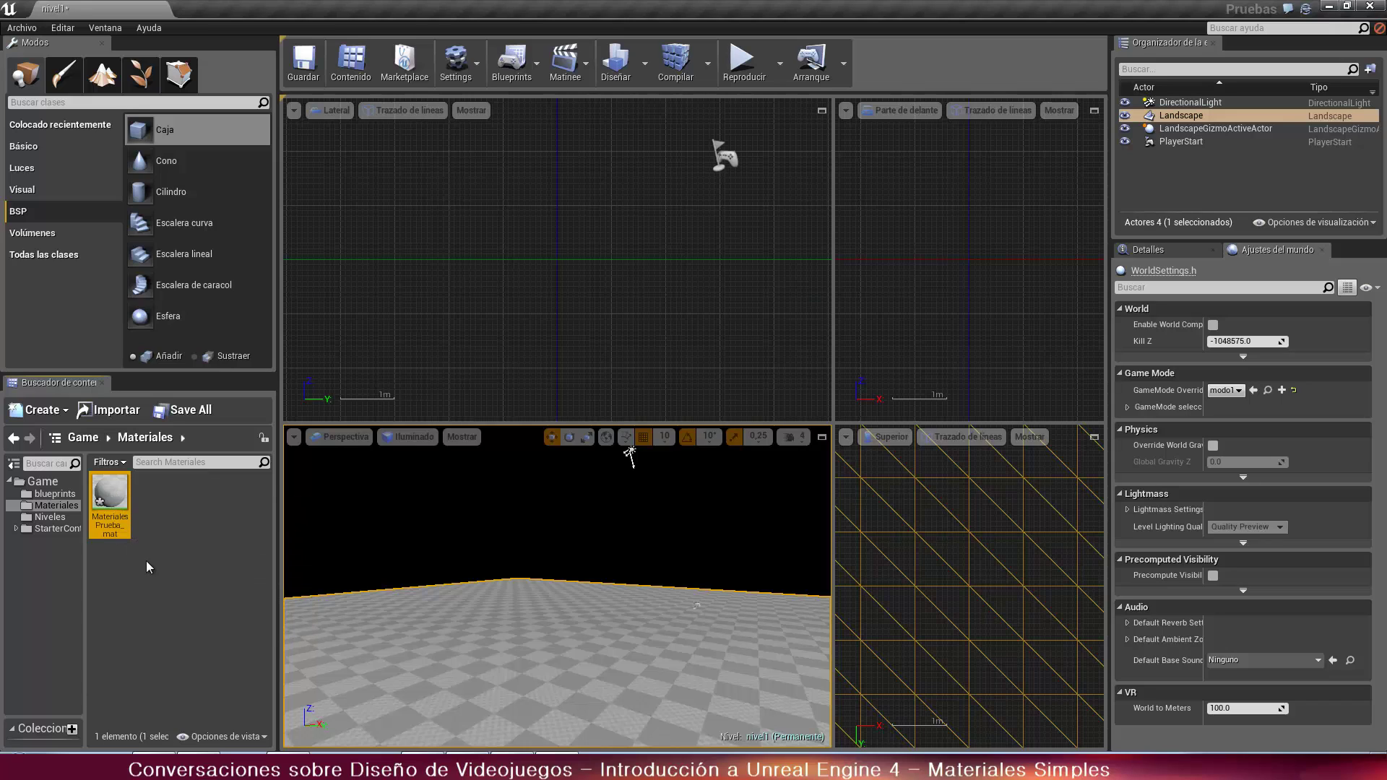
Open the MaterialesPrueba_mat material for editing and dock its editor in the main window beside nivel1
double_click(108, 493)
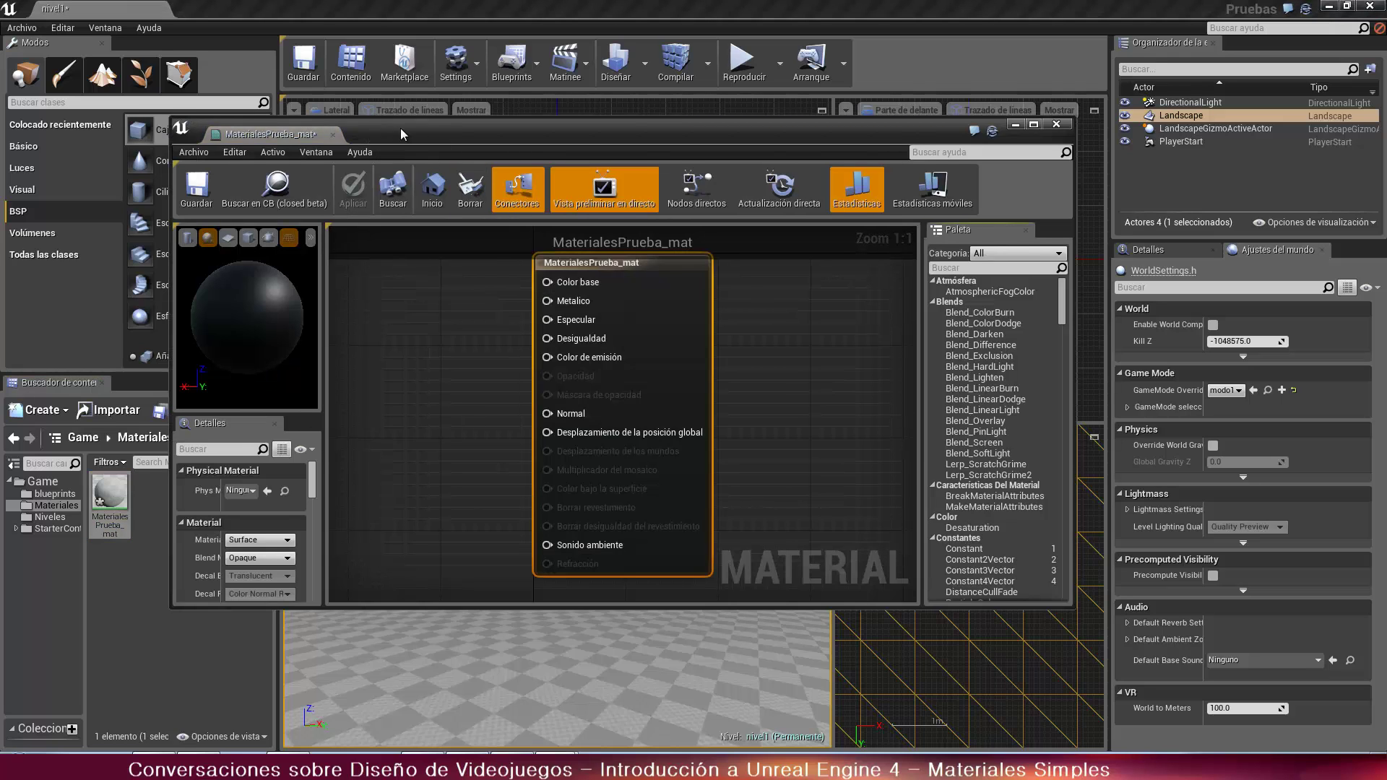
mouse_move(401, 134)
mouse_down()
mouse_move(430, 130)
mouse_move(396, 144)
mouse_up()
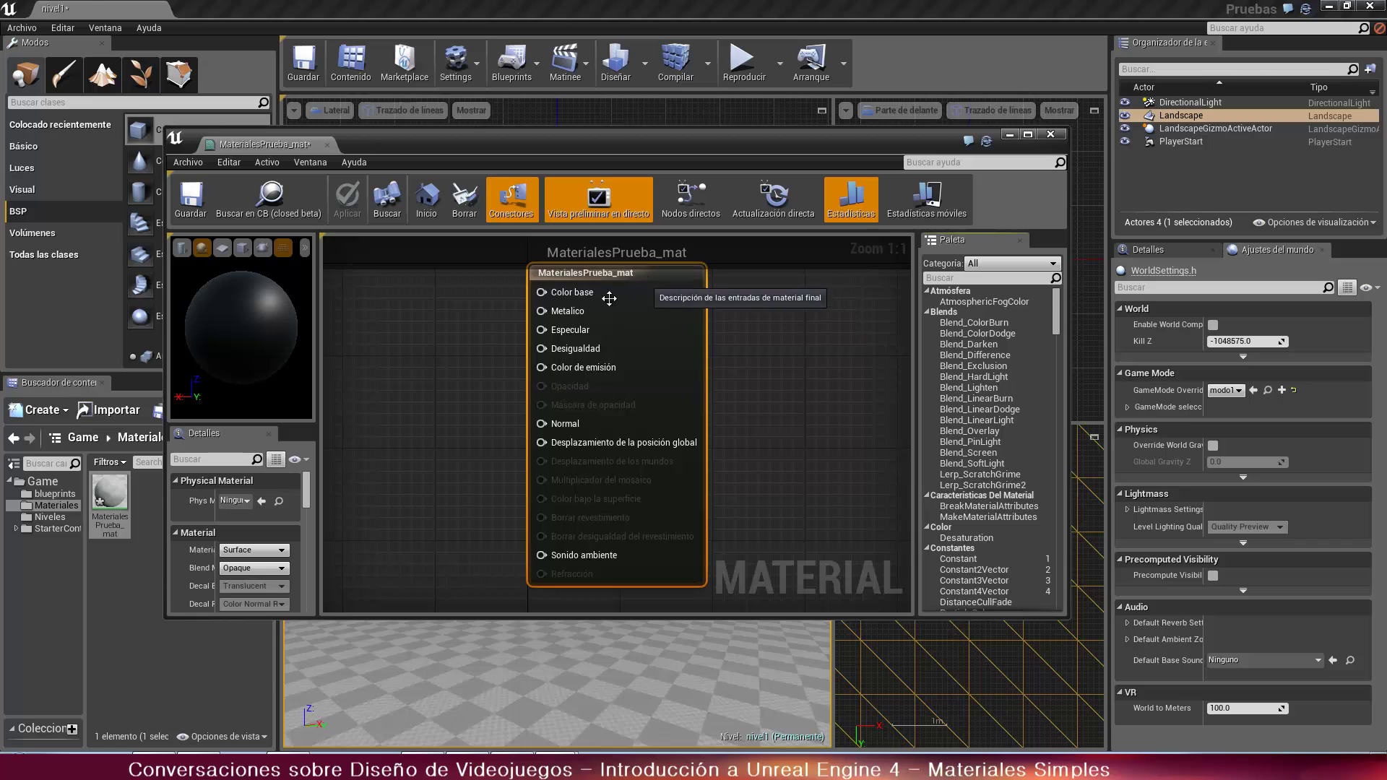
scroll(462, 360, down, 10)
scroll(411, 359, up, 8)
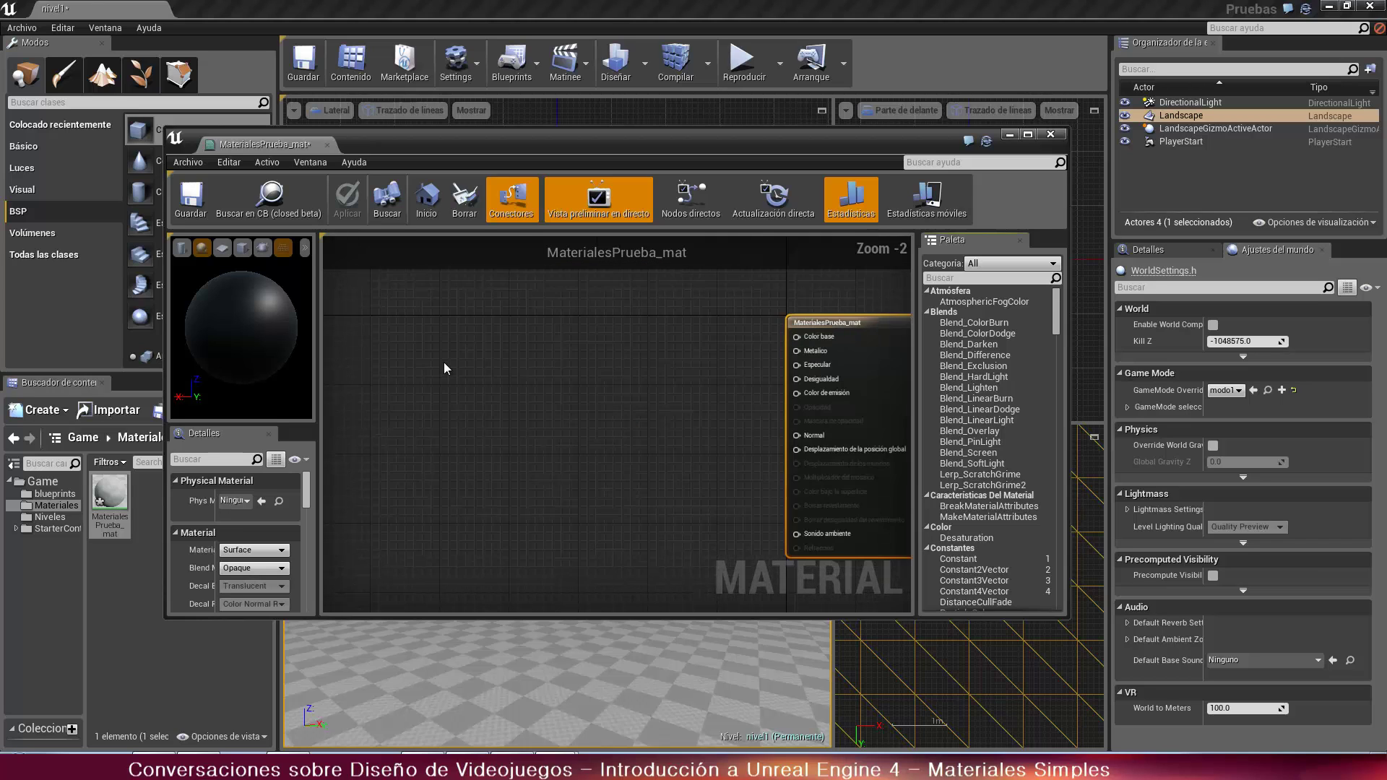
scroll(444, 362, down, 1)
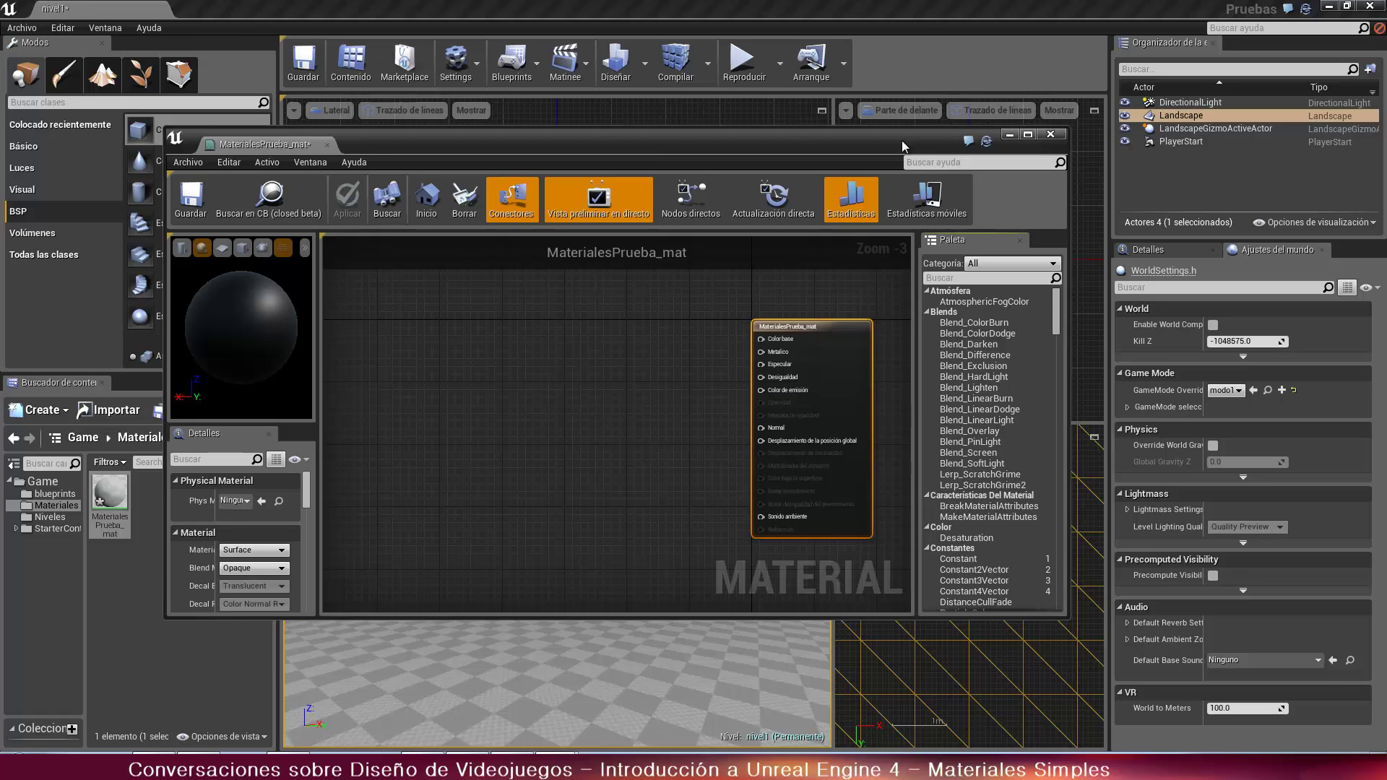
click(941, 57)
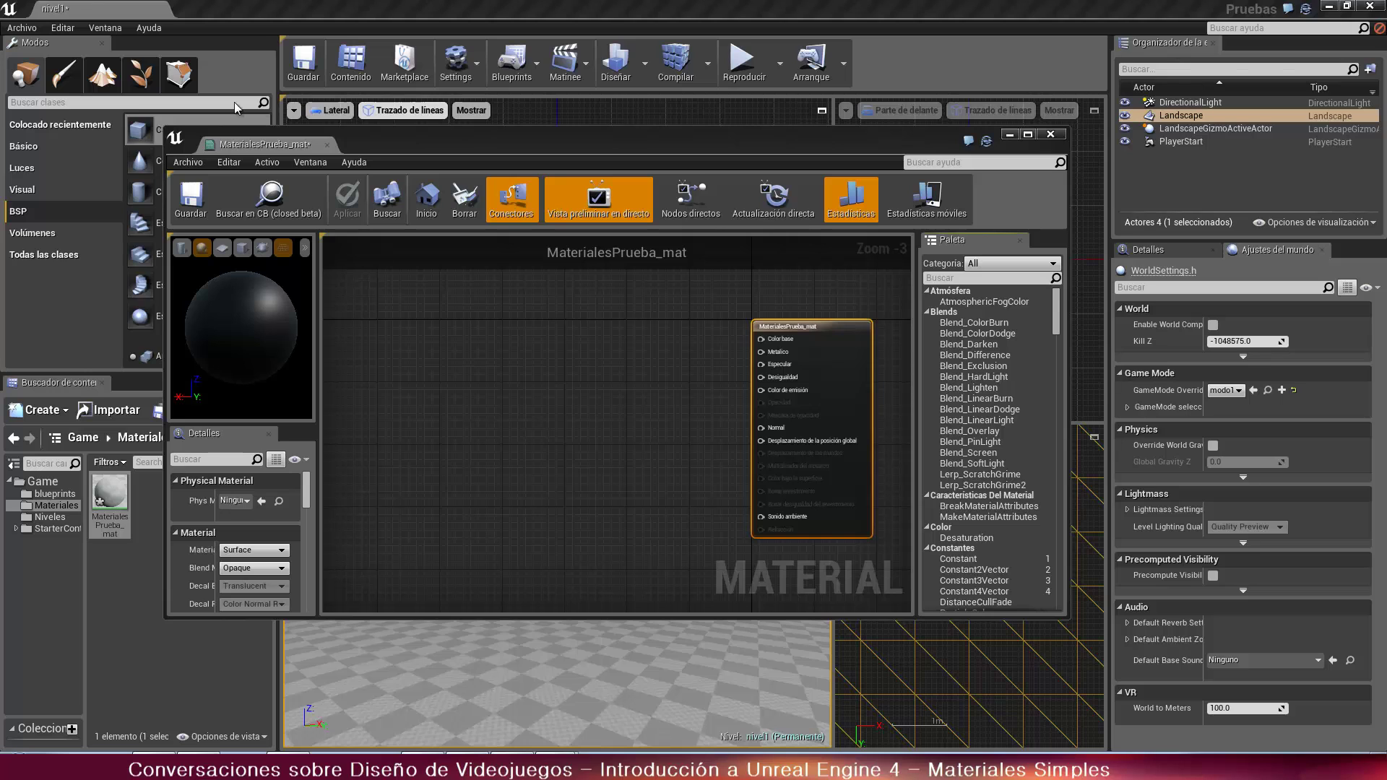
click(274, 139)
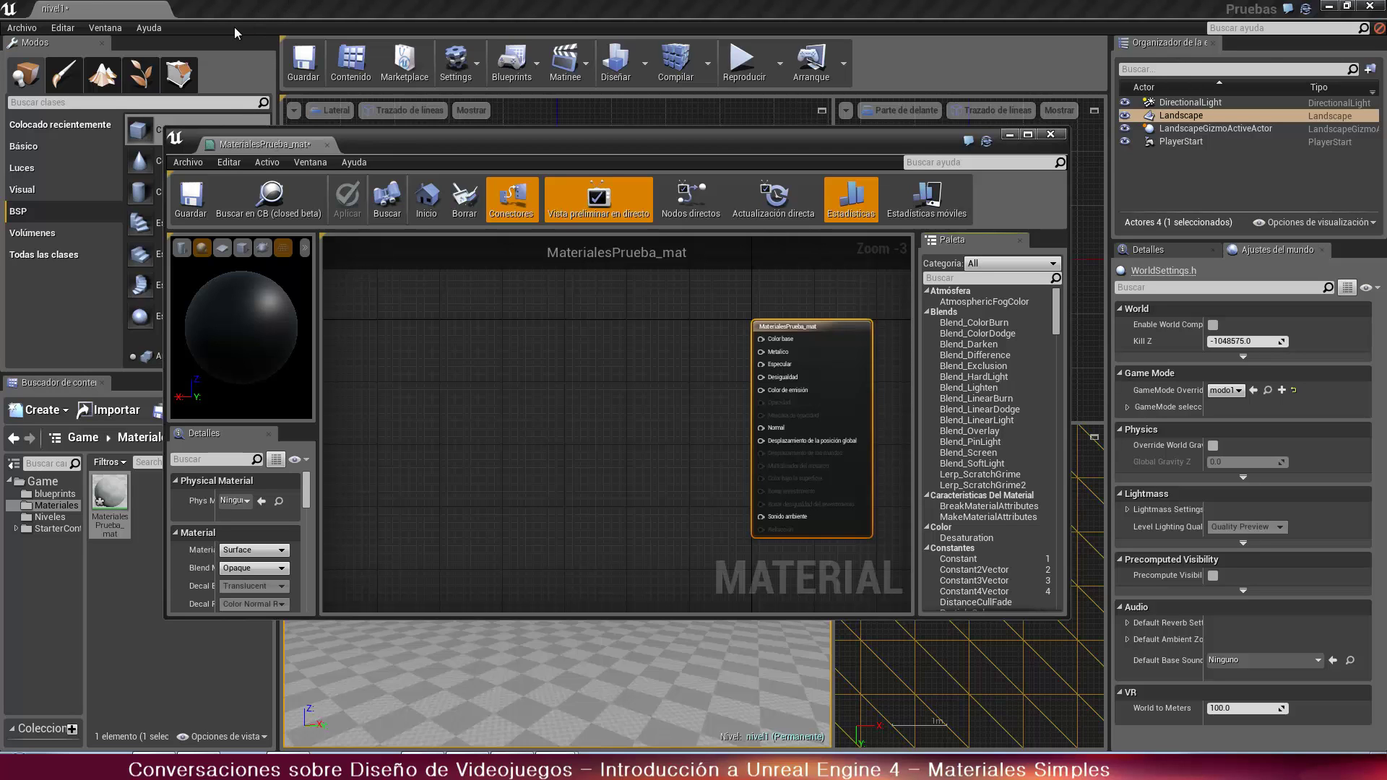
drag(269, 150, 238, 8)
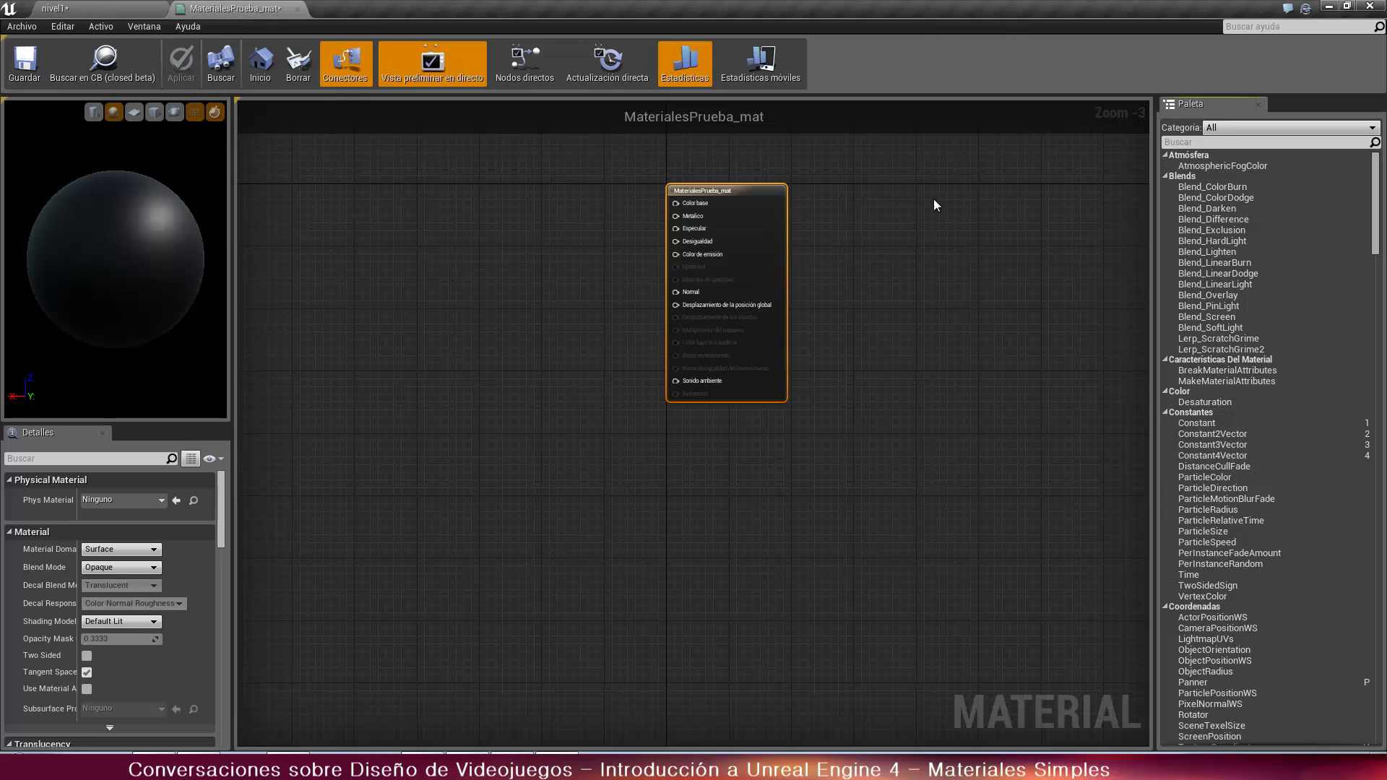
Add a Constant3Vector node beside the MaterialesPrueba_mat node and connect it to the Color base input
scroll(910, 206, up, 1)
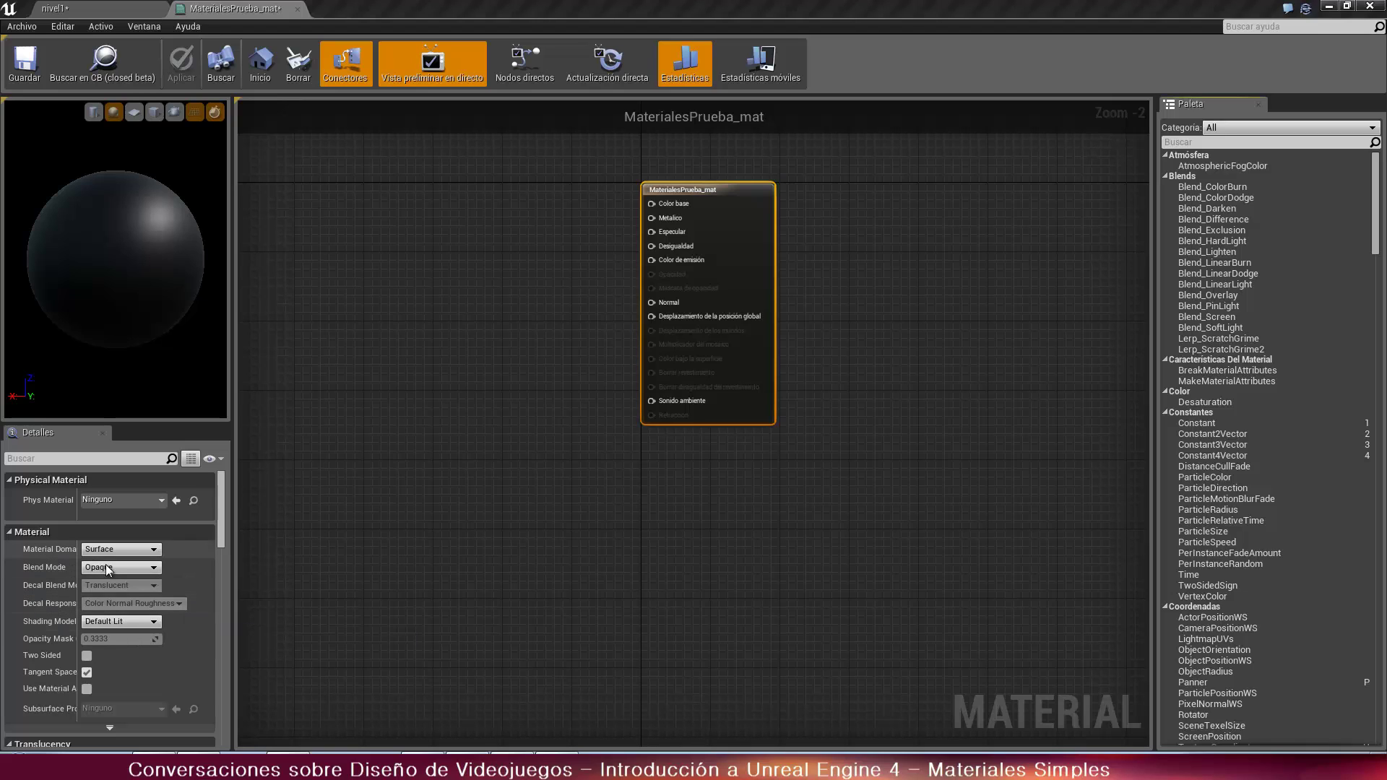
drag(734, 216, 802, 322)
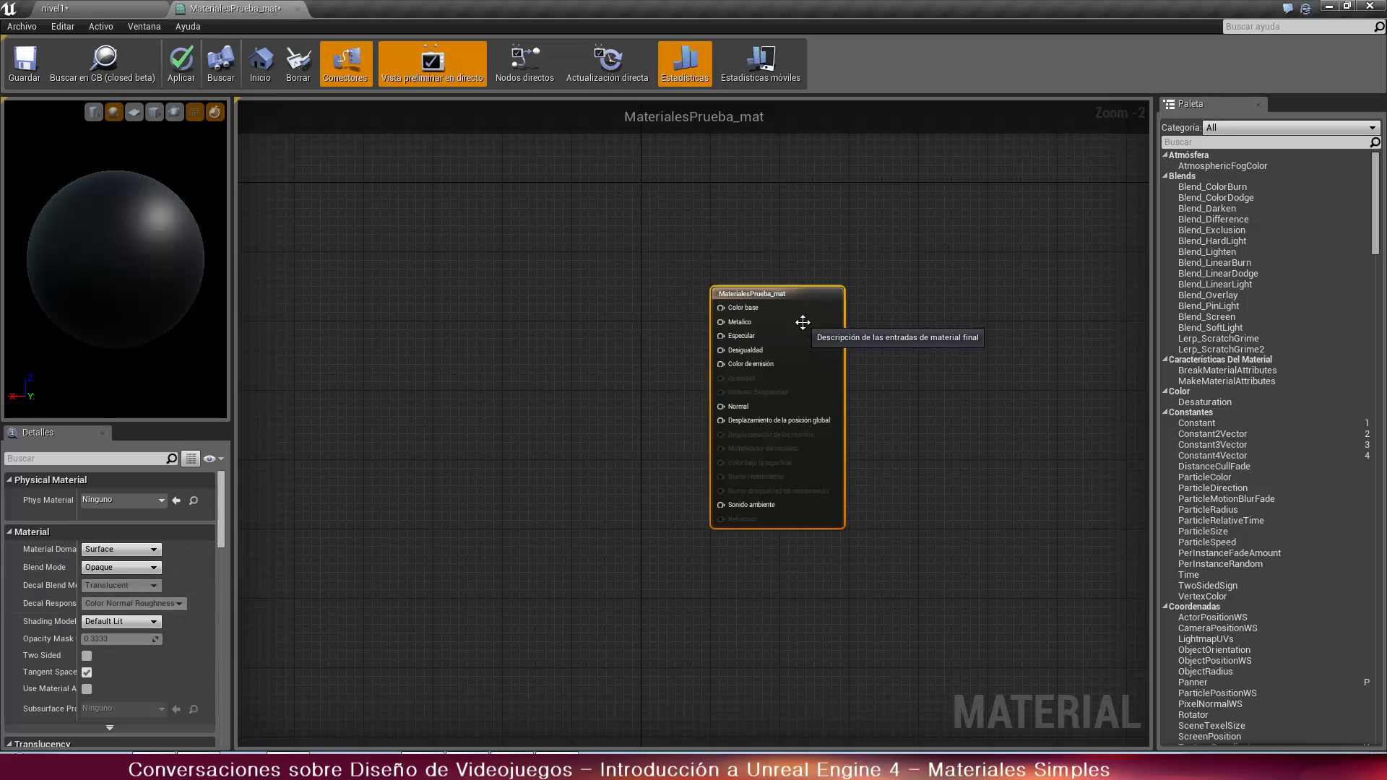
click(556, 328)
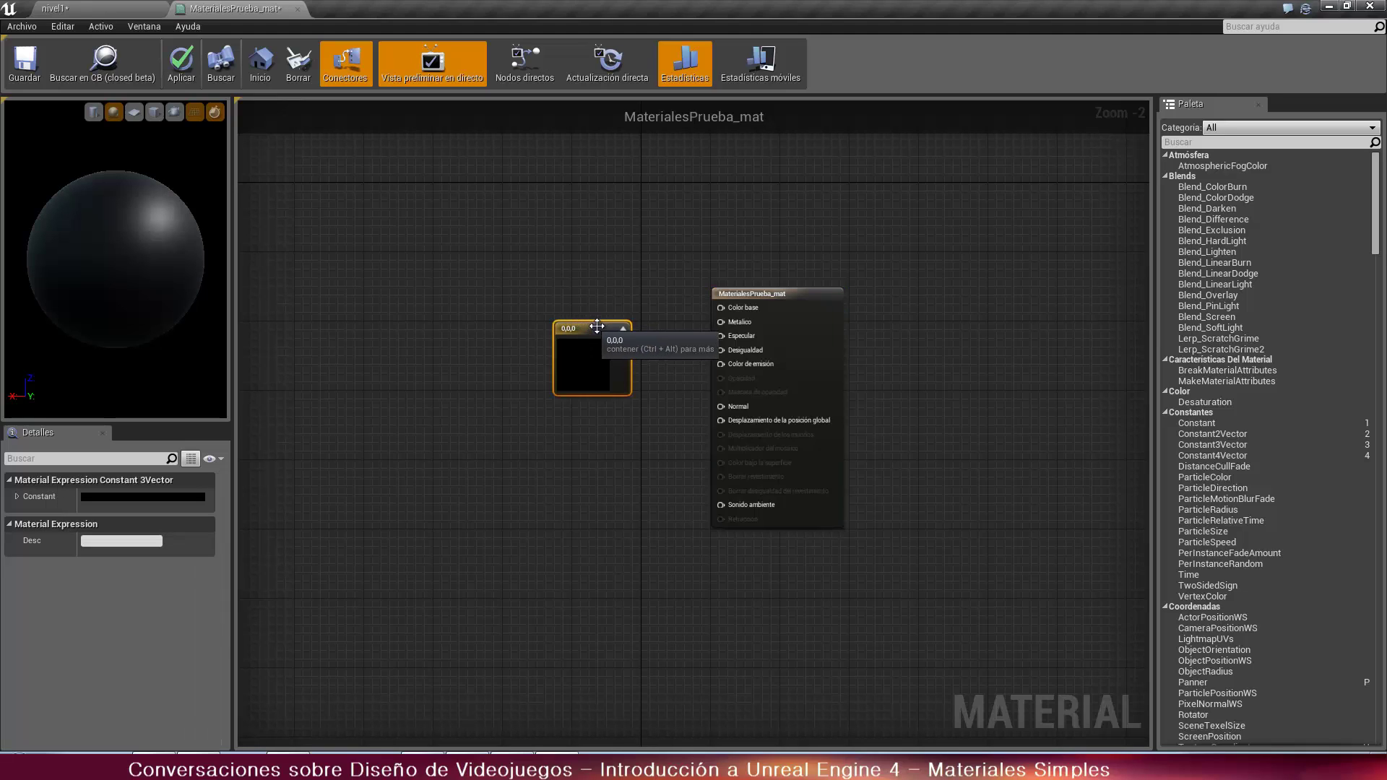
drag(597, 327, 571, 292)
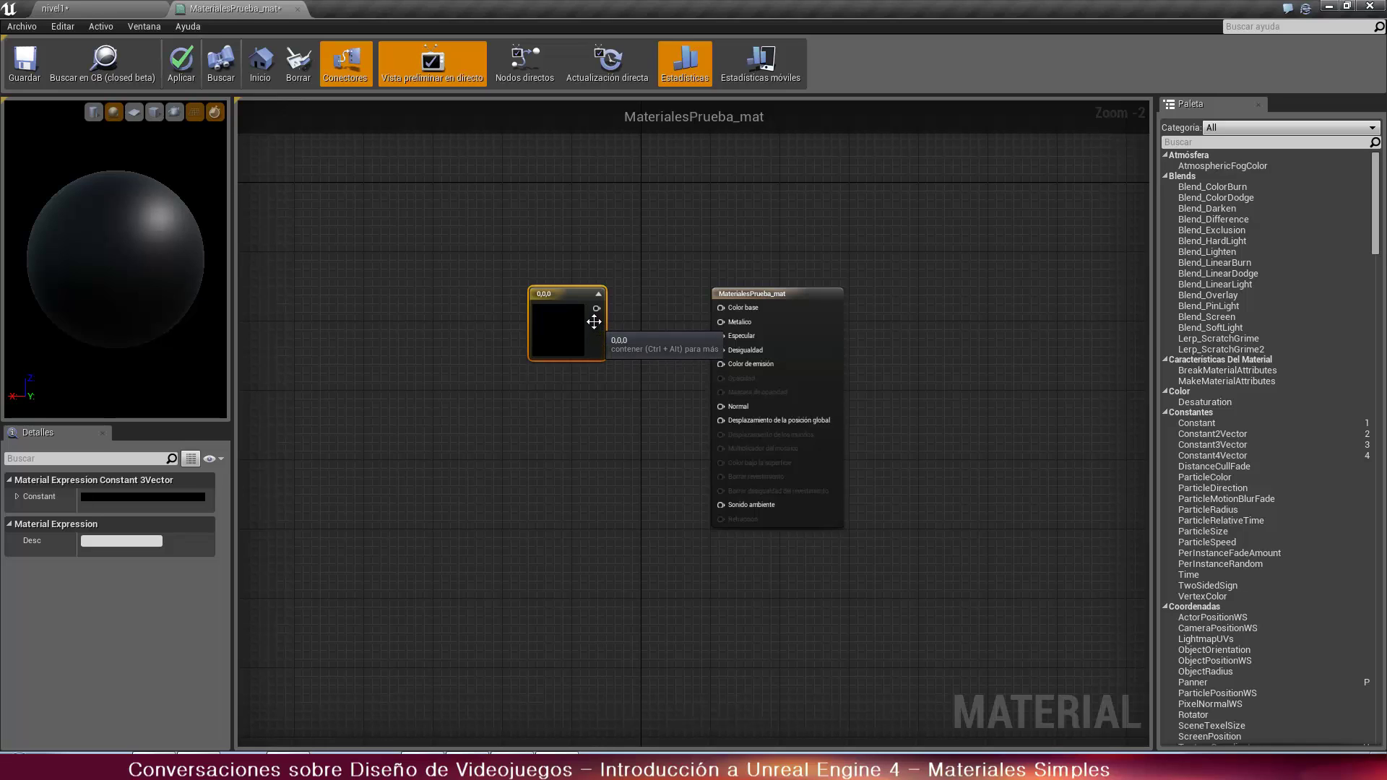
drag(595, 309, 725, 310)
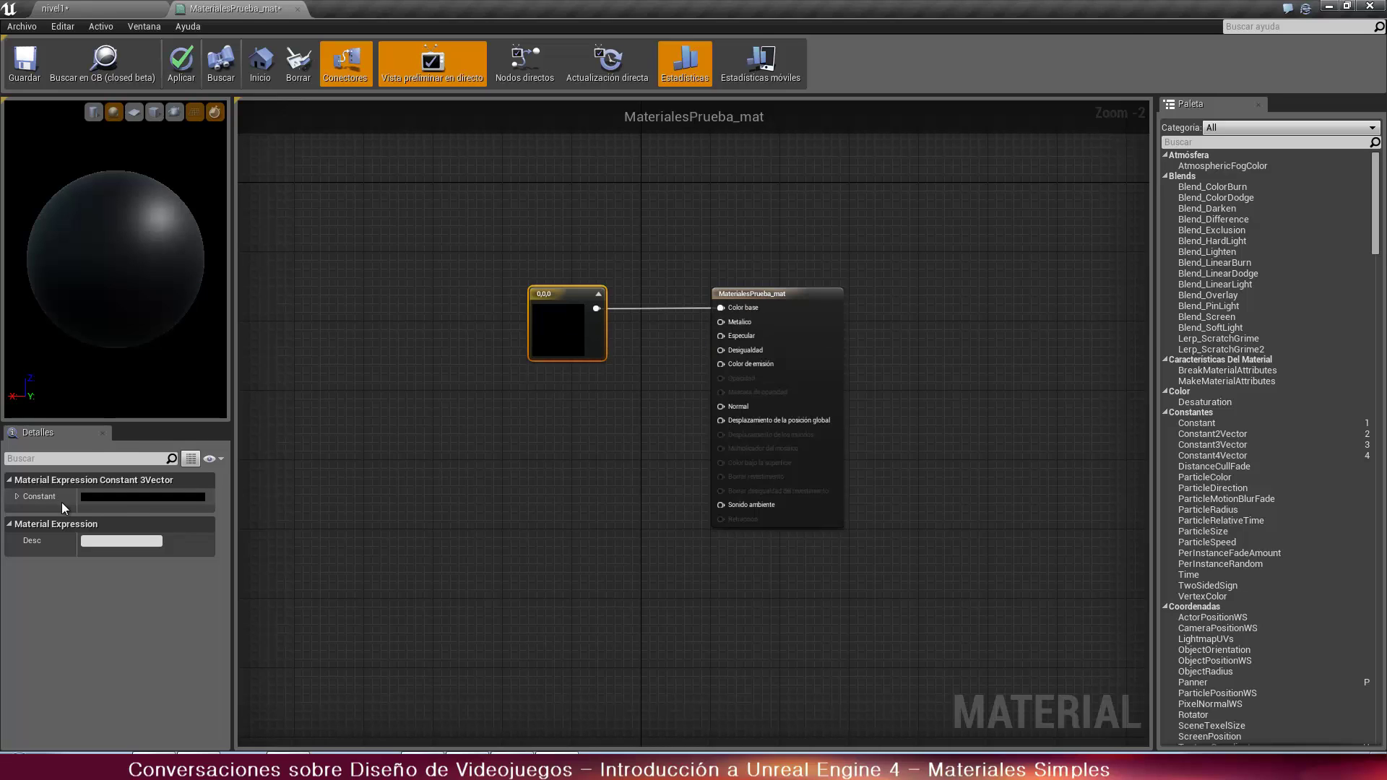
Set the Constant3Vector colour to a dark red of about R 0.545, G 0.025 and B 0.043
click(120, 496)
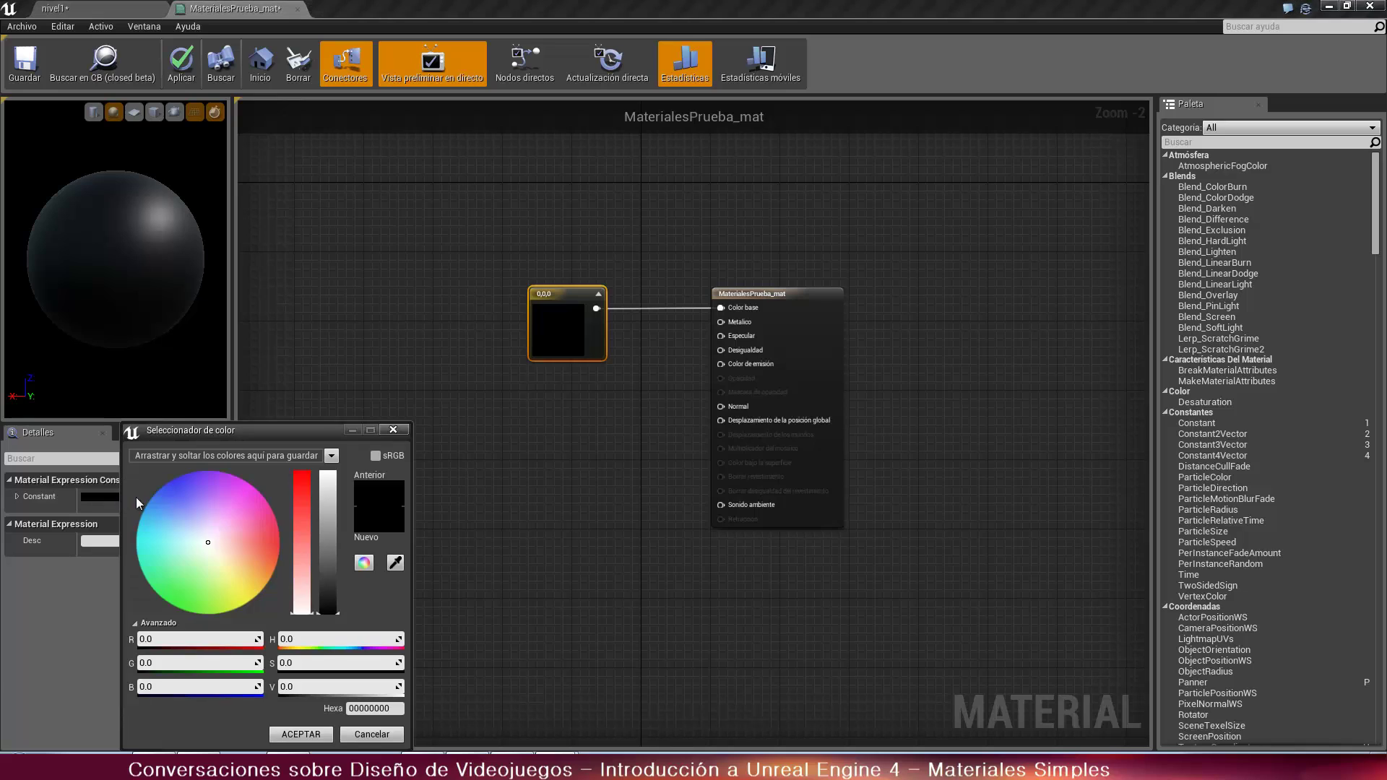
drag(210, 545, 247, 545)
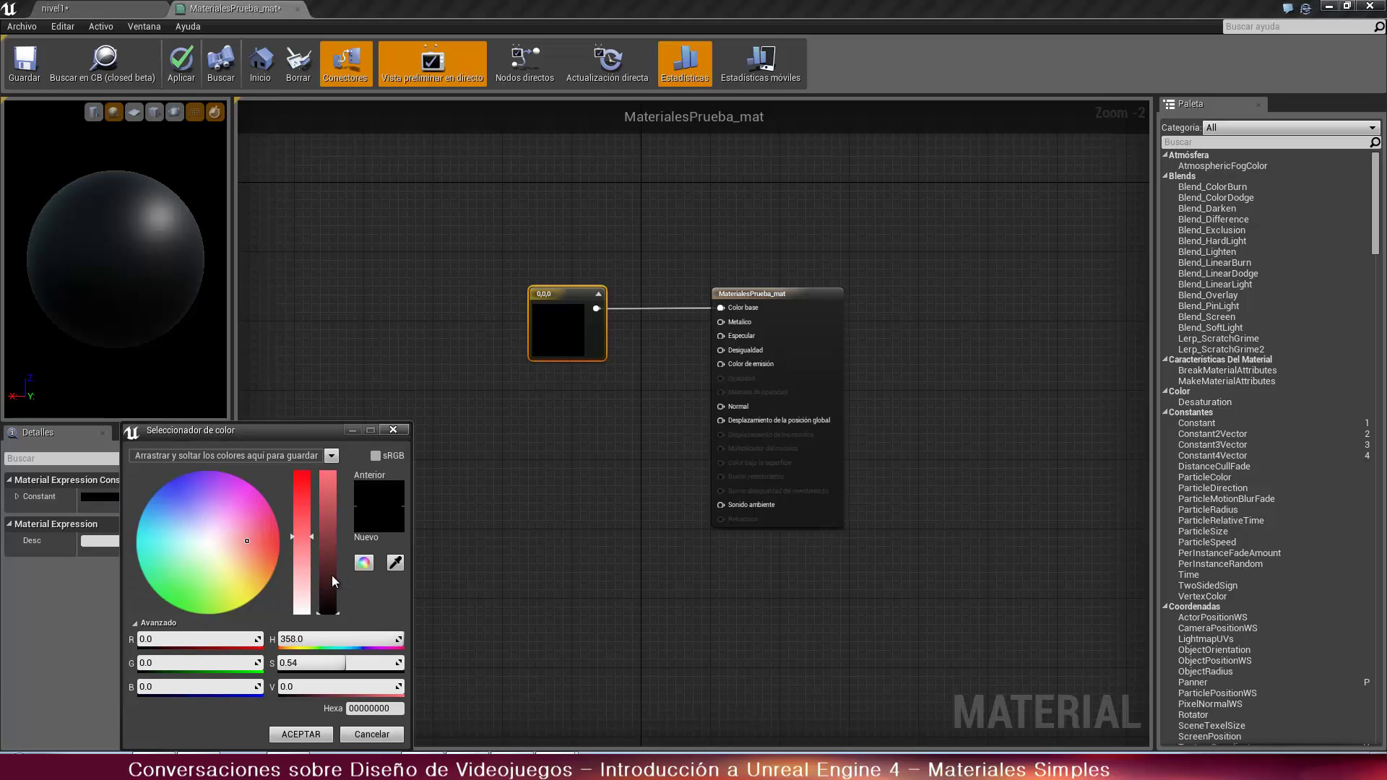
drag(332, 575, 301, 476)
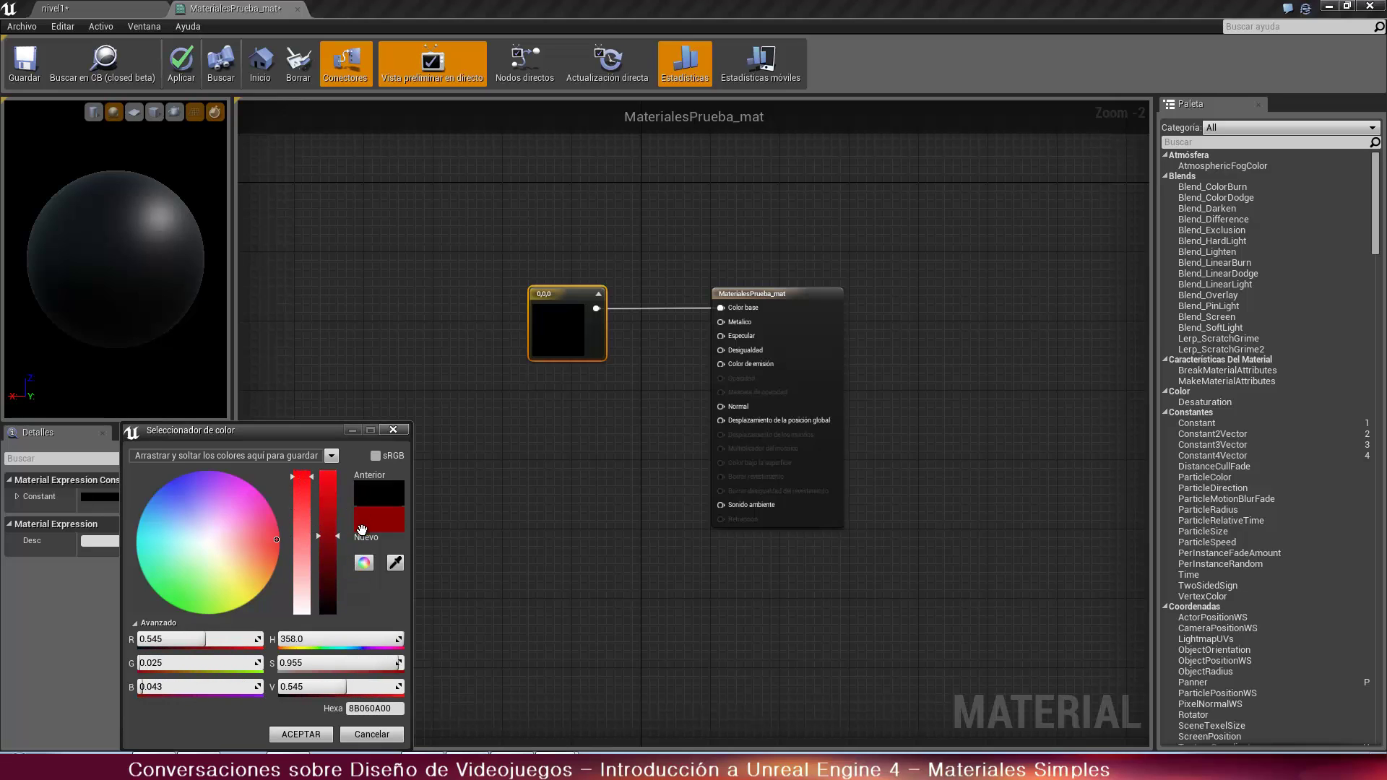
click(306, 734)
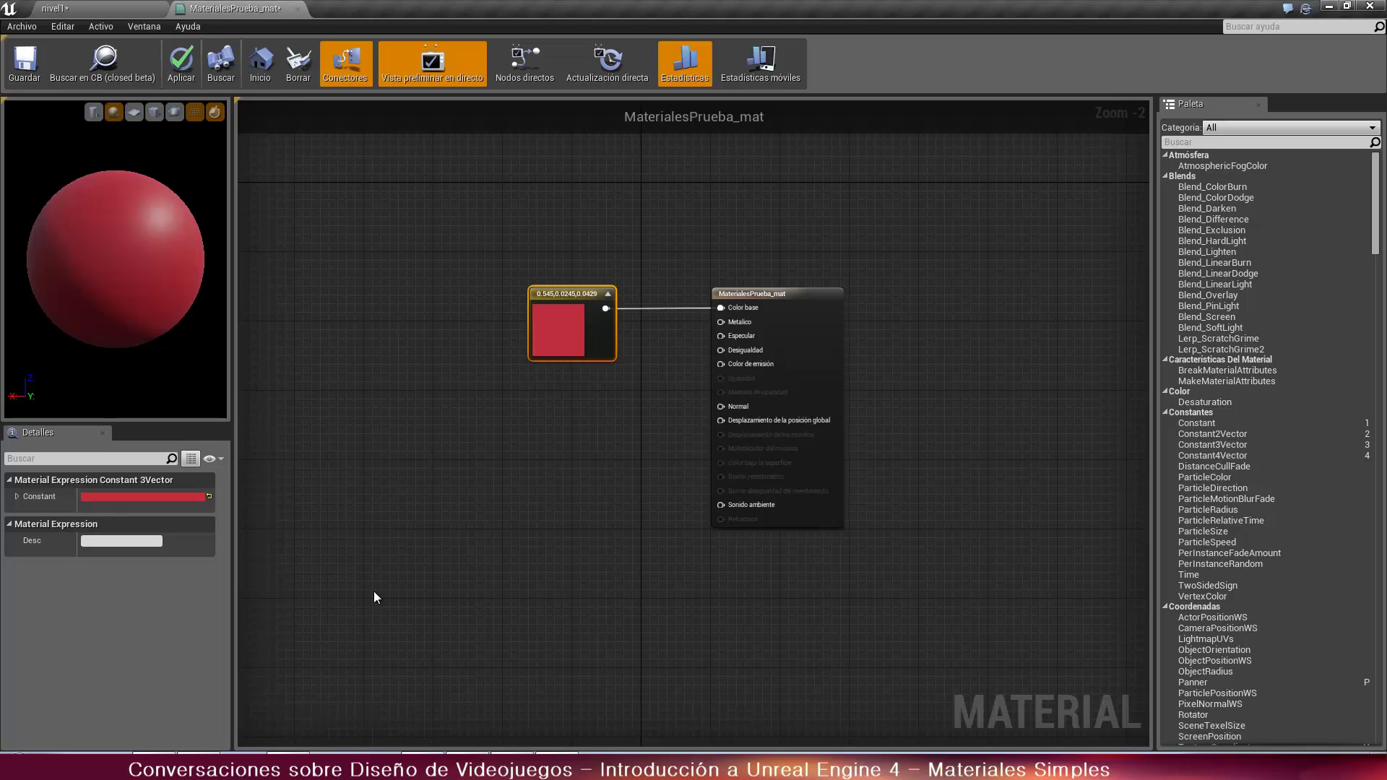
click(509, 500)
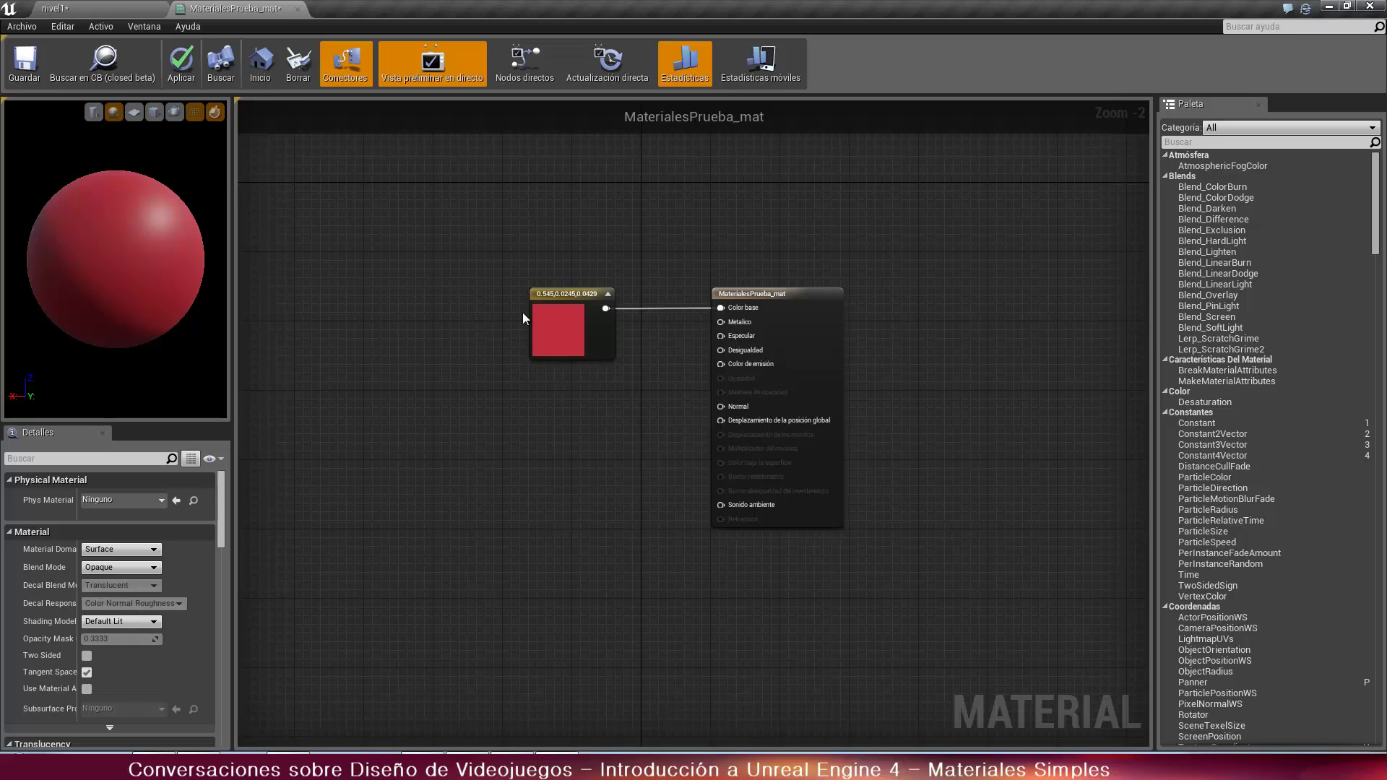
click(480, 215)
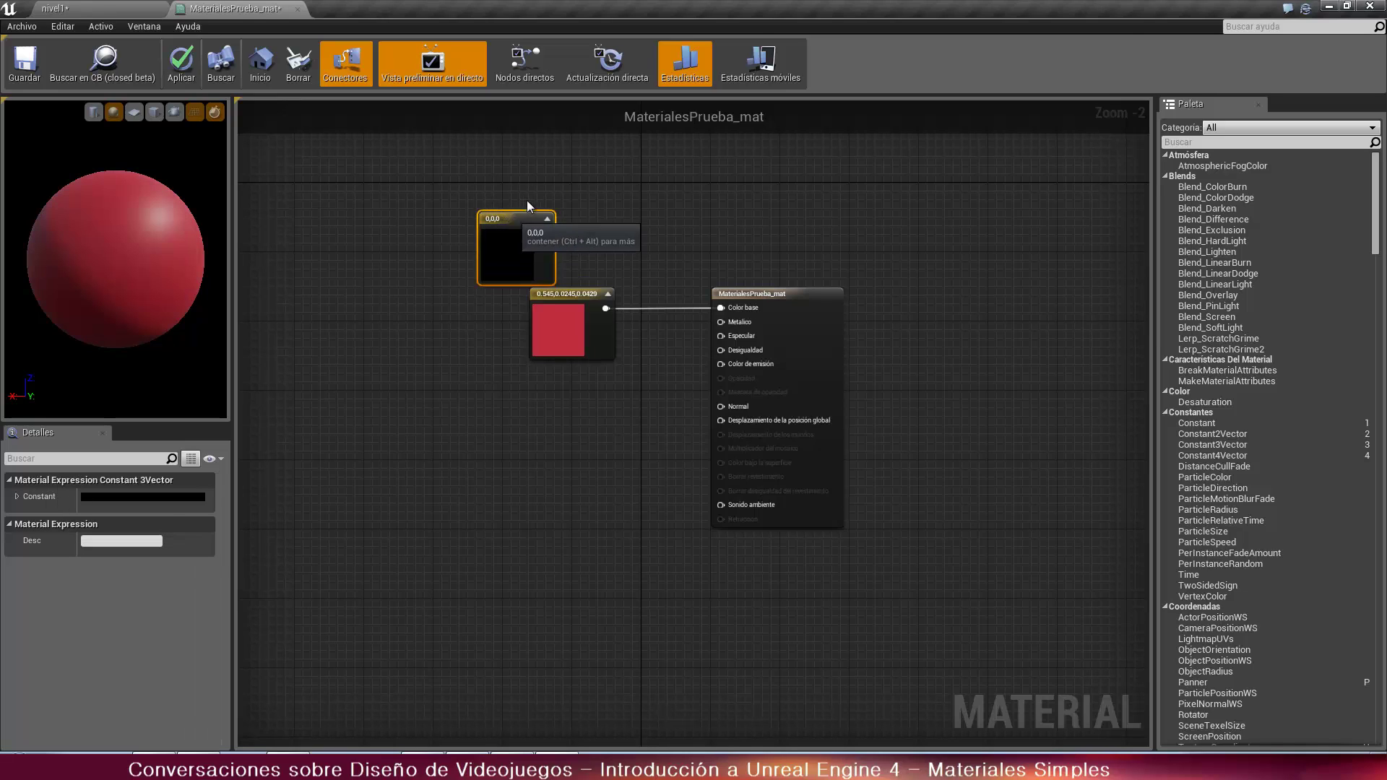
drag(510, 218, 545, 182)
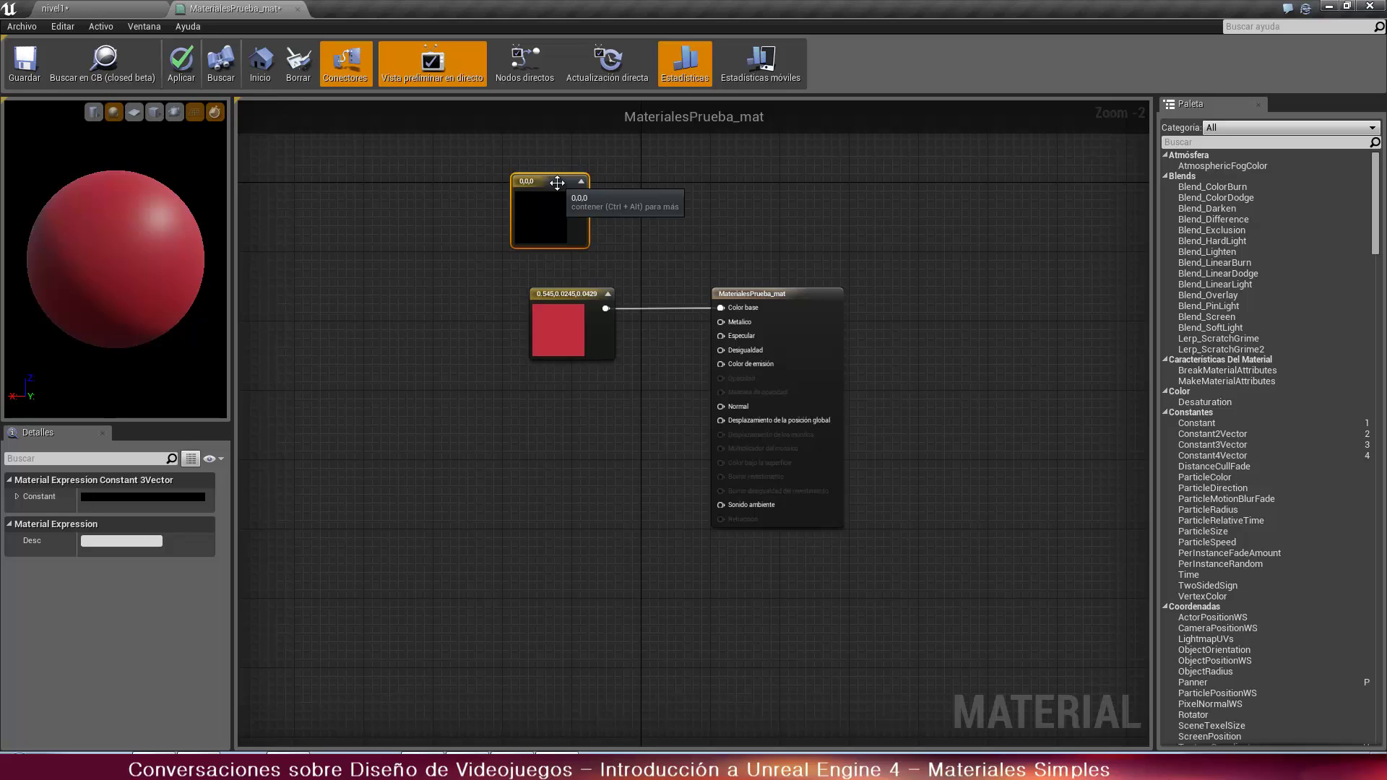
key(Delete)
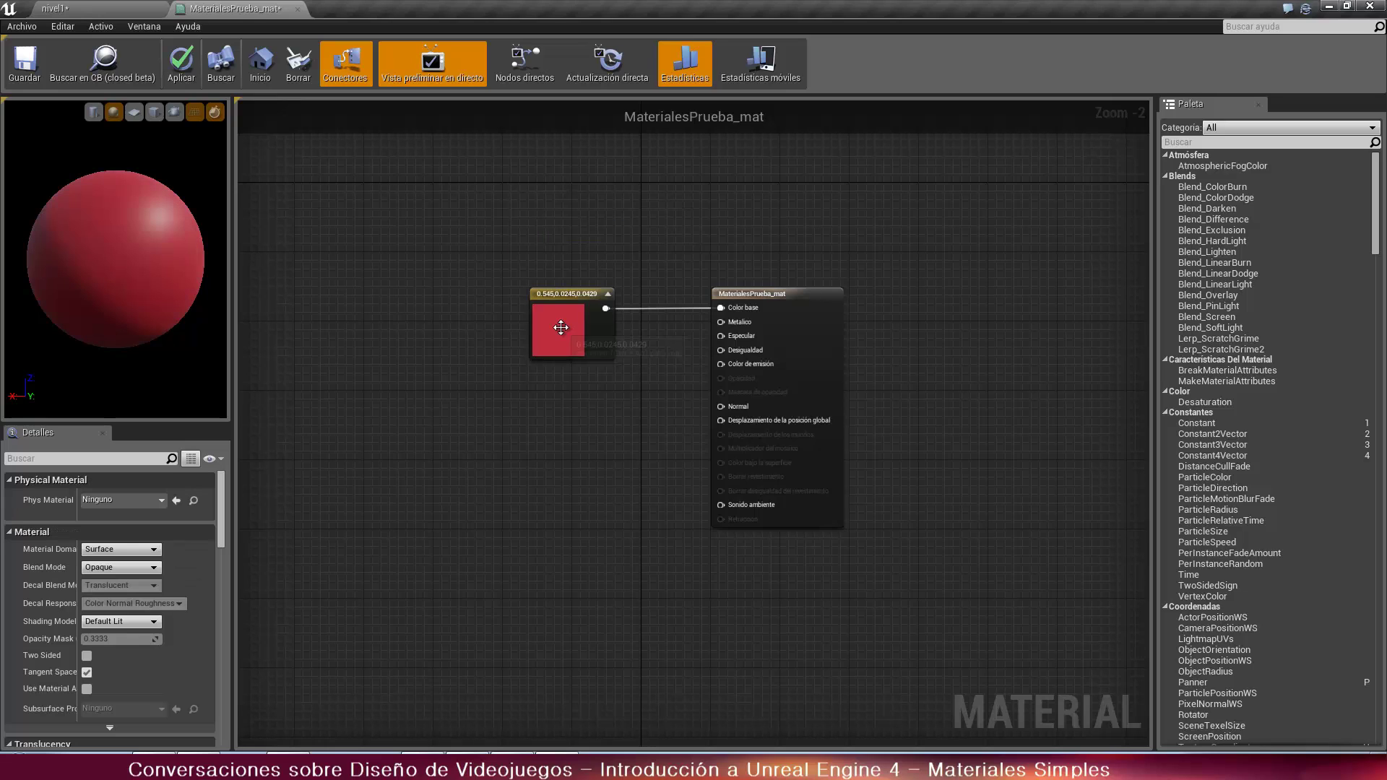
Add a Constant node, connect it to the Metalico input, and place it beside the red colour node
click(559, 327)
click(555, 494)
click(574, 423)
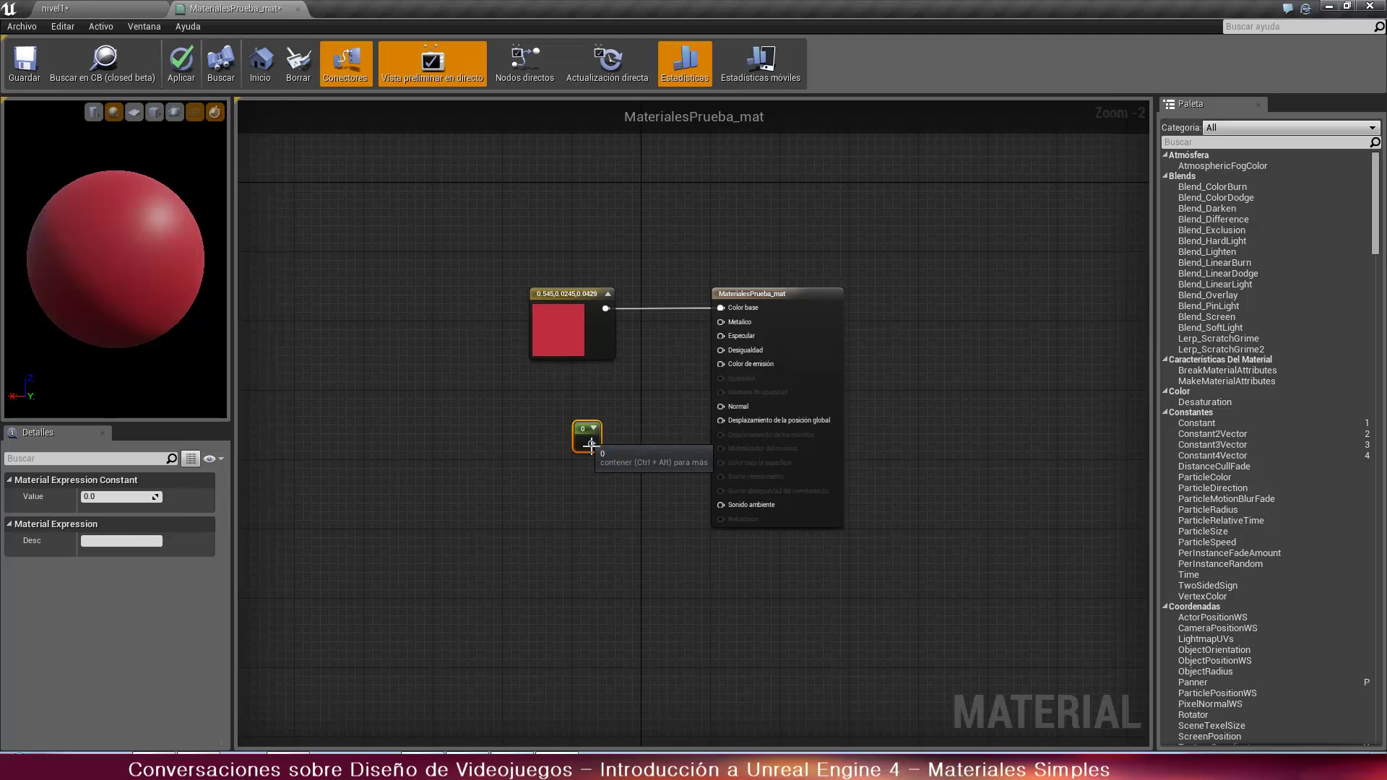
drag(591, 443, 722, 323)
drag(580, 434, 632, 347)
scroll(631, 347, up, 2)
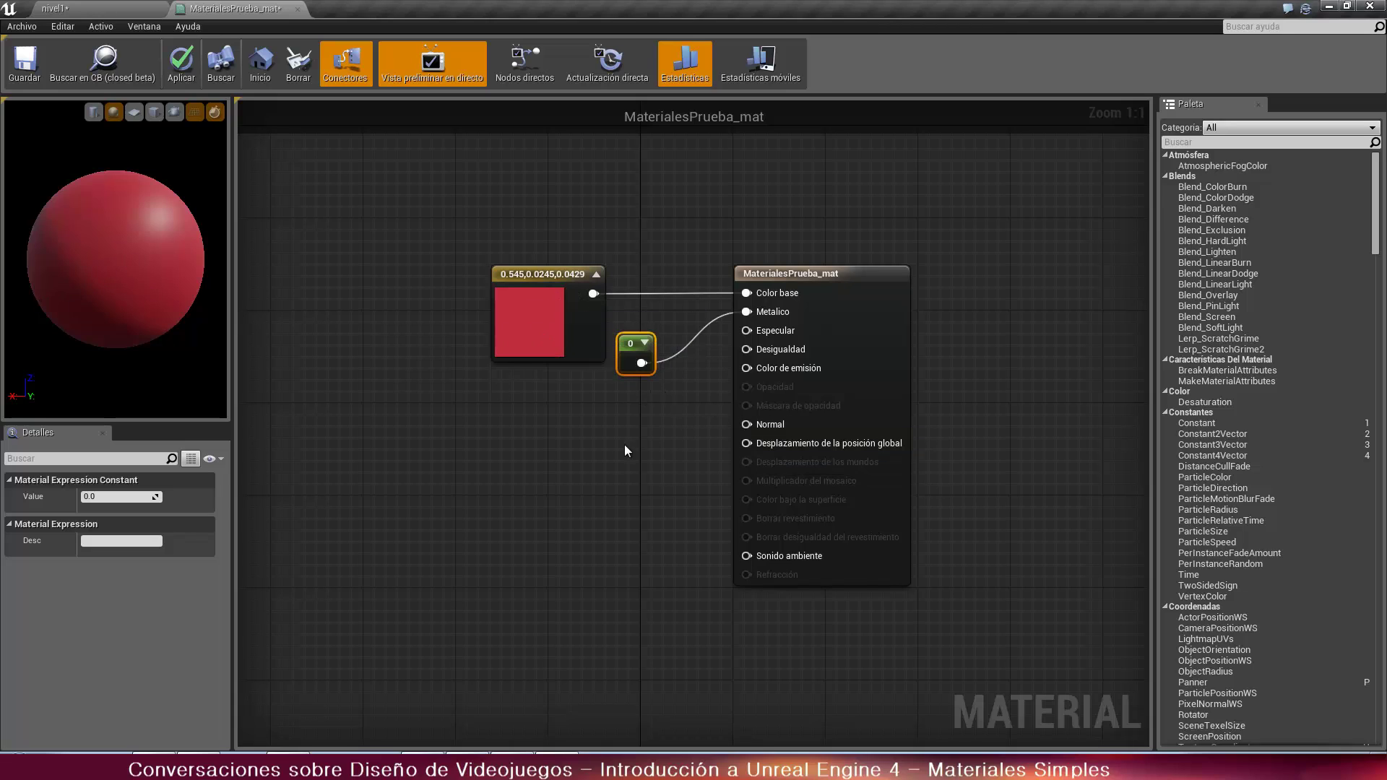
Duplicate the Constant node twice, stack the copies below it, and connect them to the Especular and Desigualdad inputs
key(ctrl+c)
key(ctrl+v)
drag(653, 463, 747, 330)
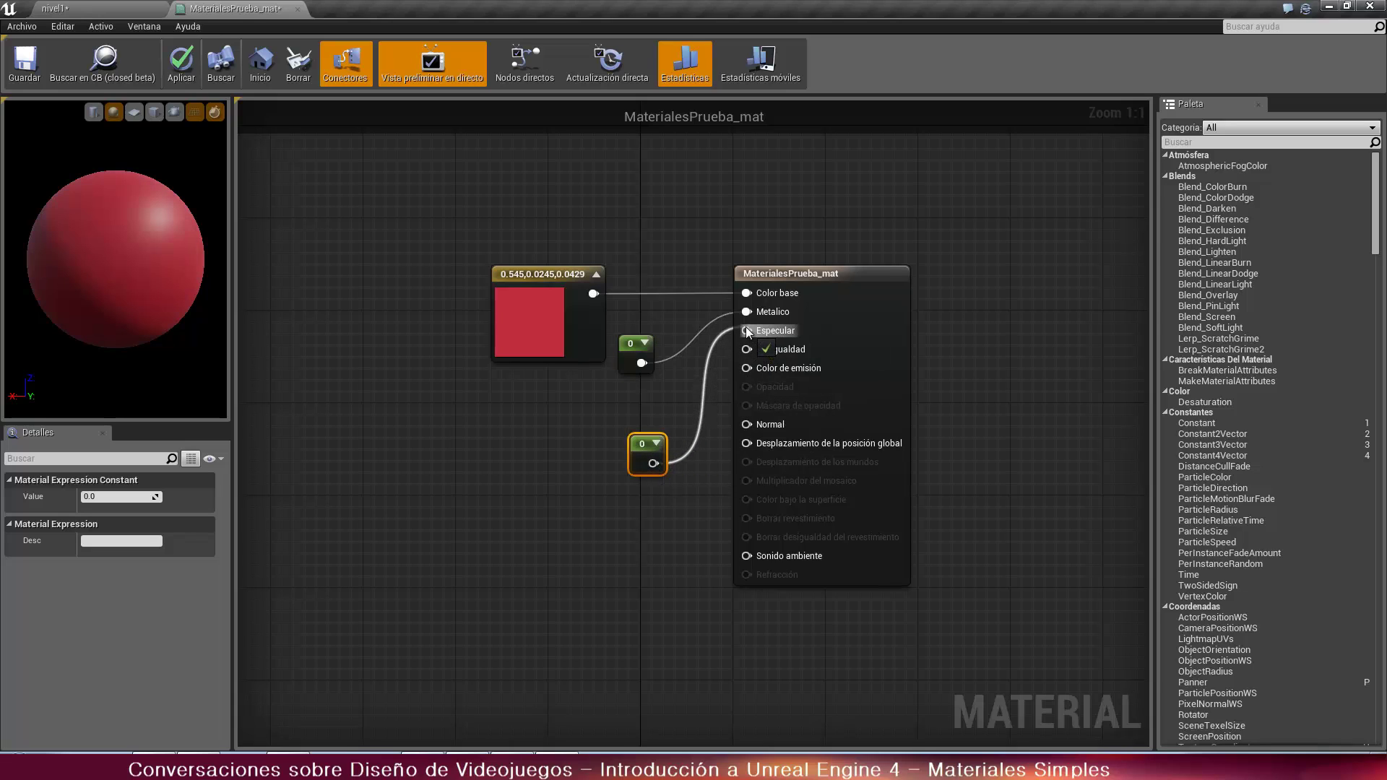
drag(646, 440, 635, 398)
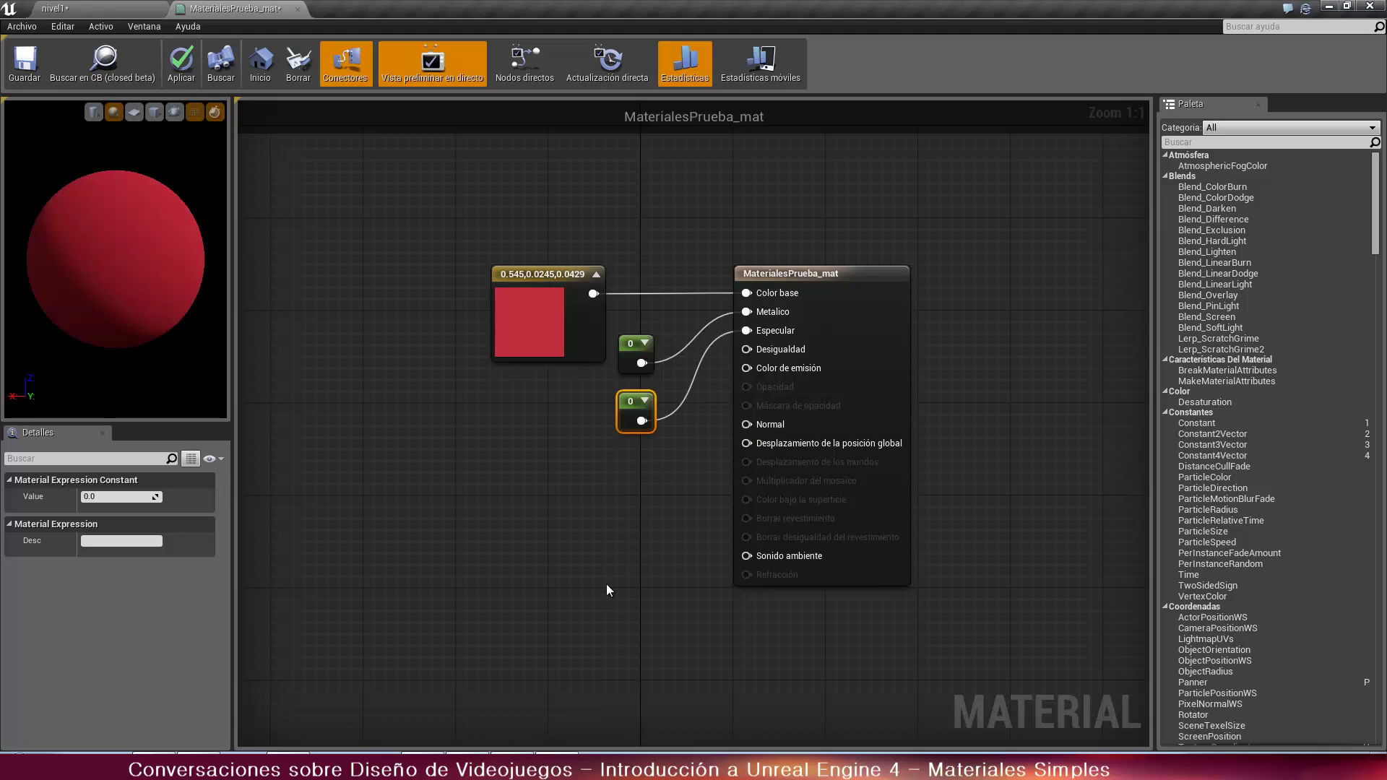
key(ctrl+v)
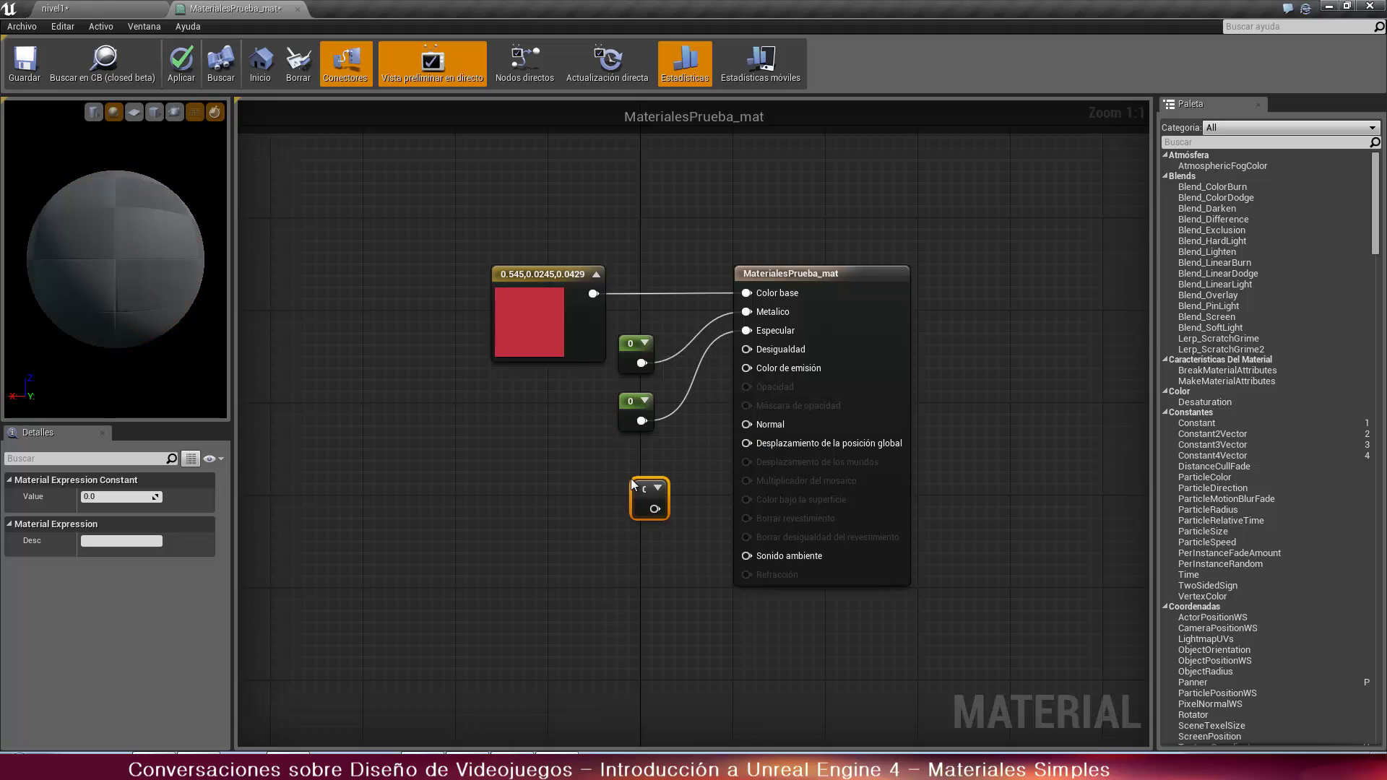
drag(654, 507, 749, 354)
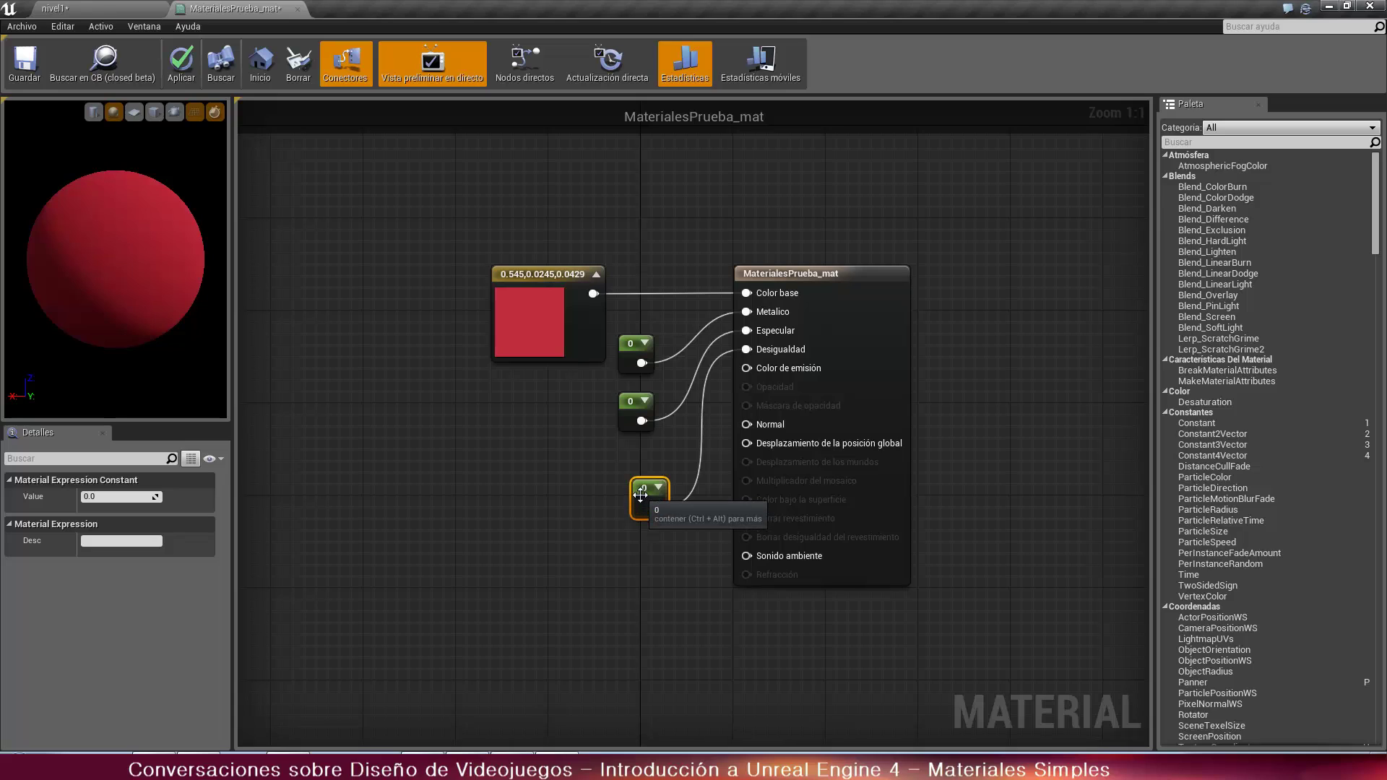
drag(640, 494, 624, 464)
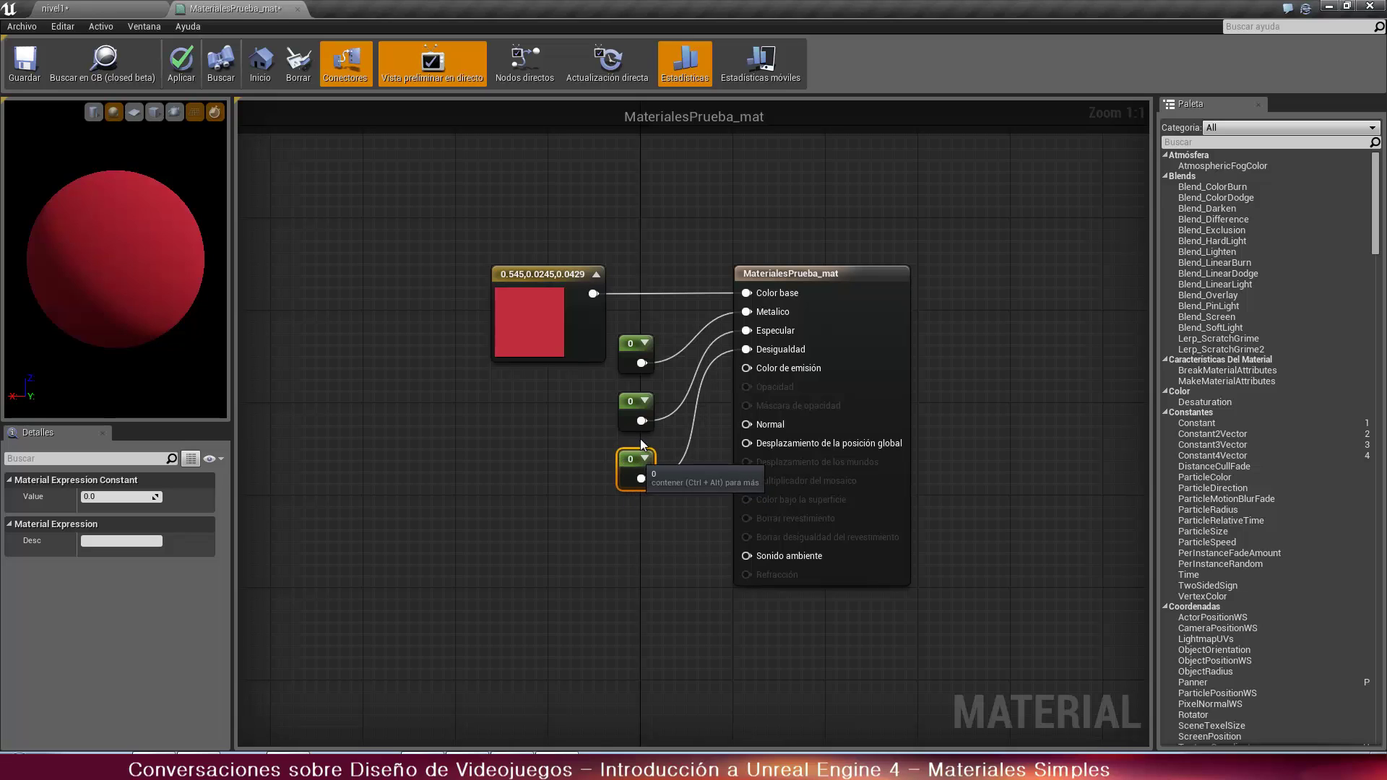
Set the value of the constant feeding the Especular input to 1
click(630, 354)
click(631, 405)
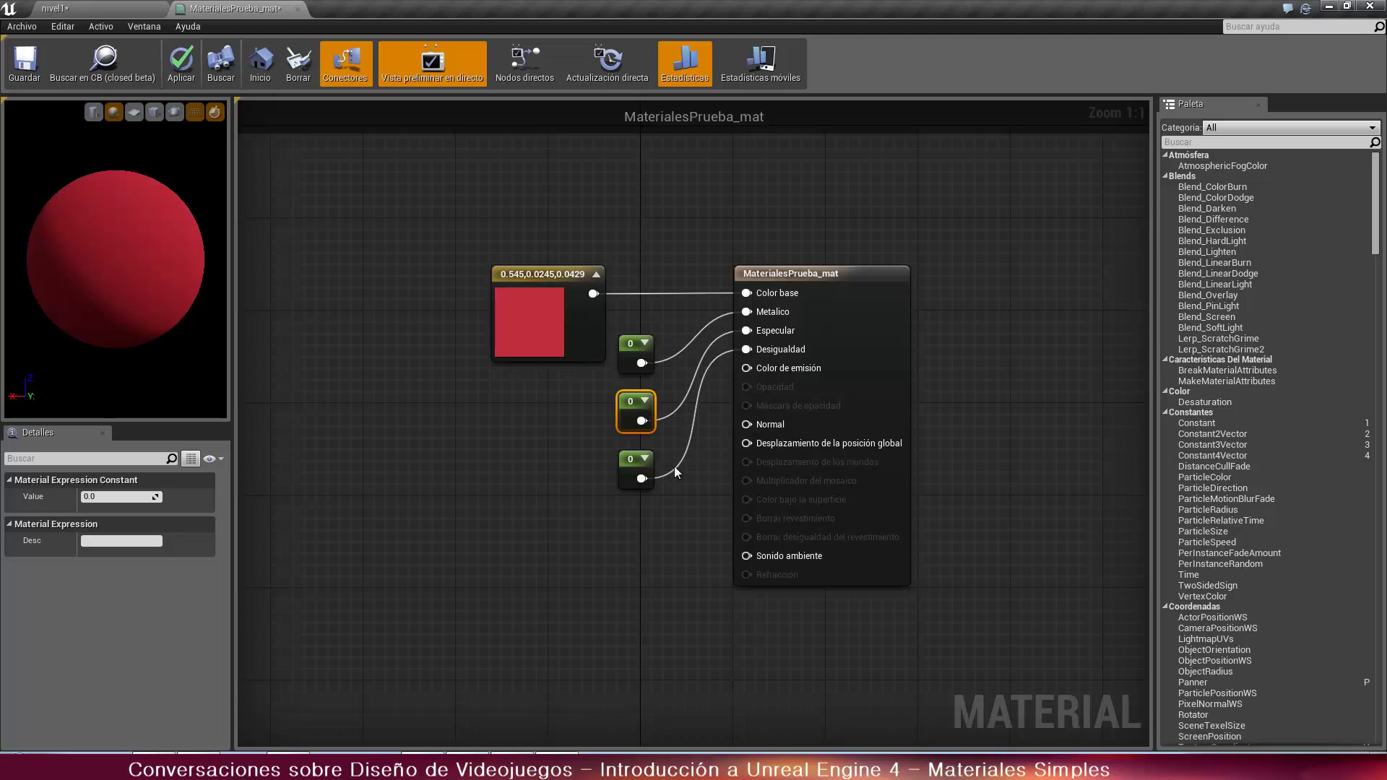
click(643, 469)
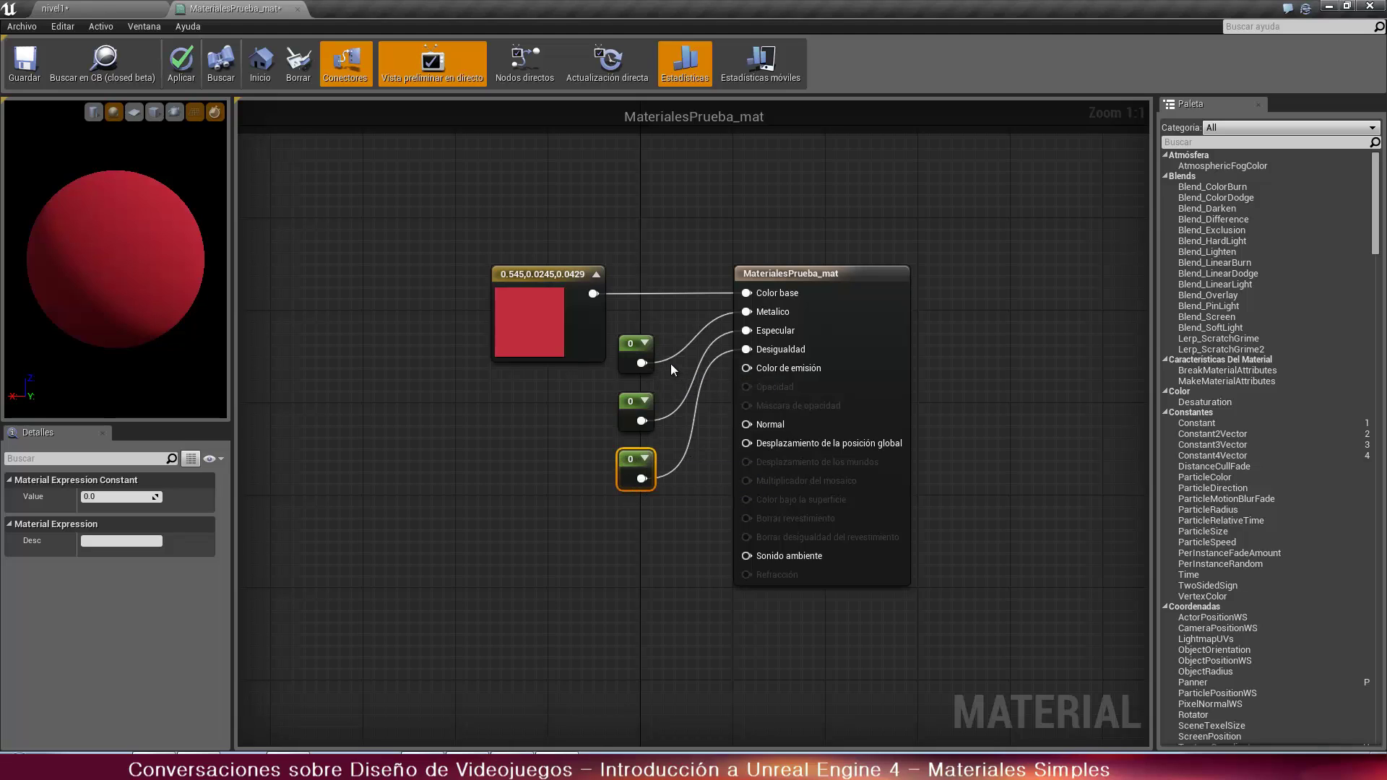
click(637, 408)
drag(85, 497, 137, 496)
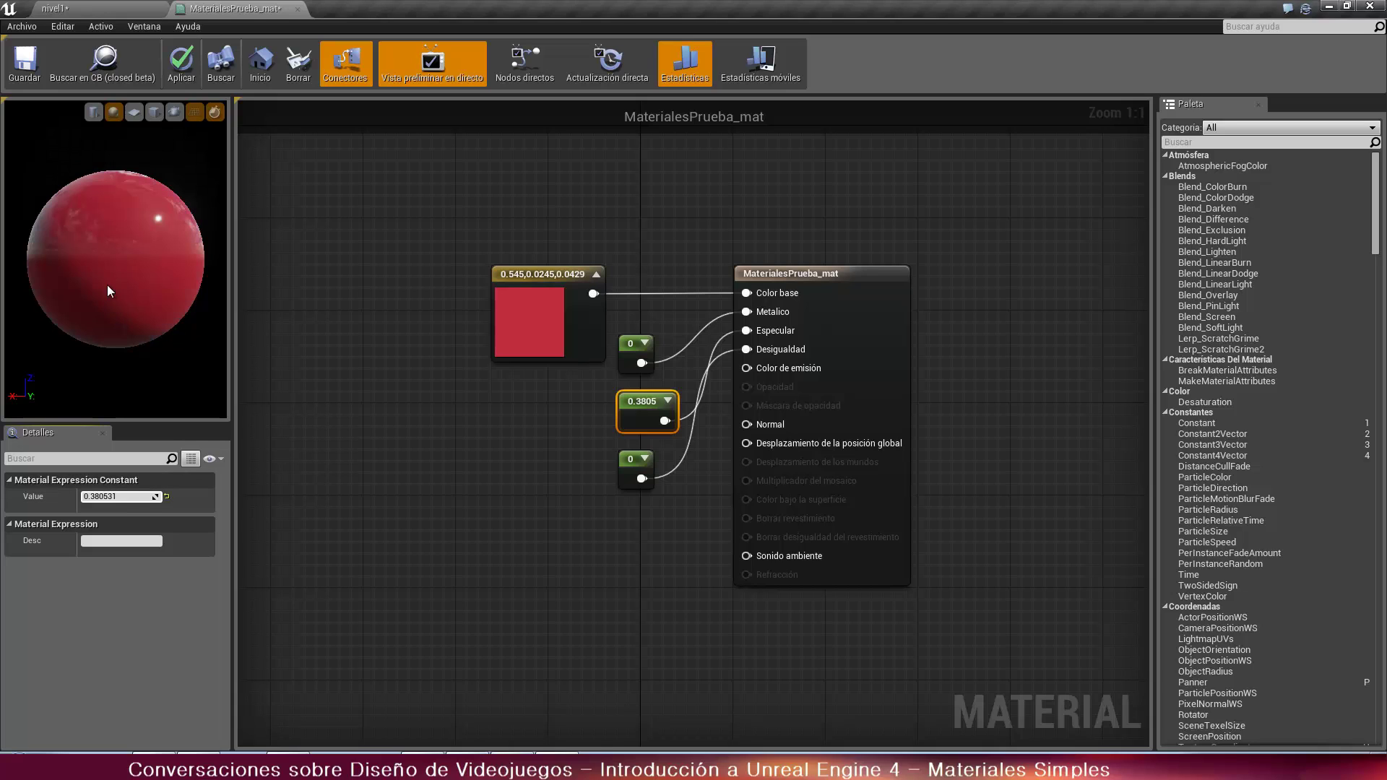
drag(107, 292, 111, 432)
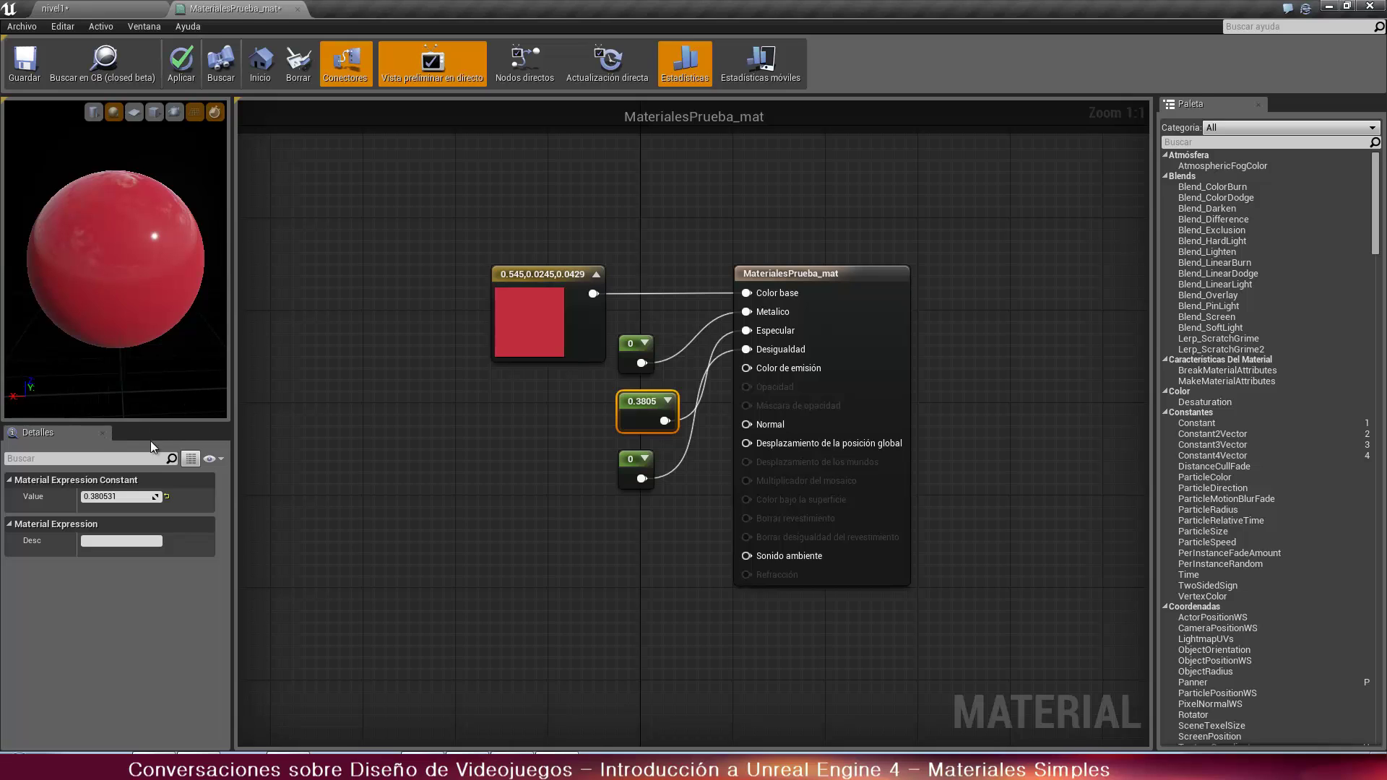
click(129, 494)
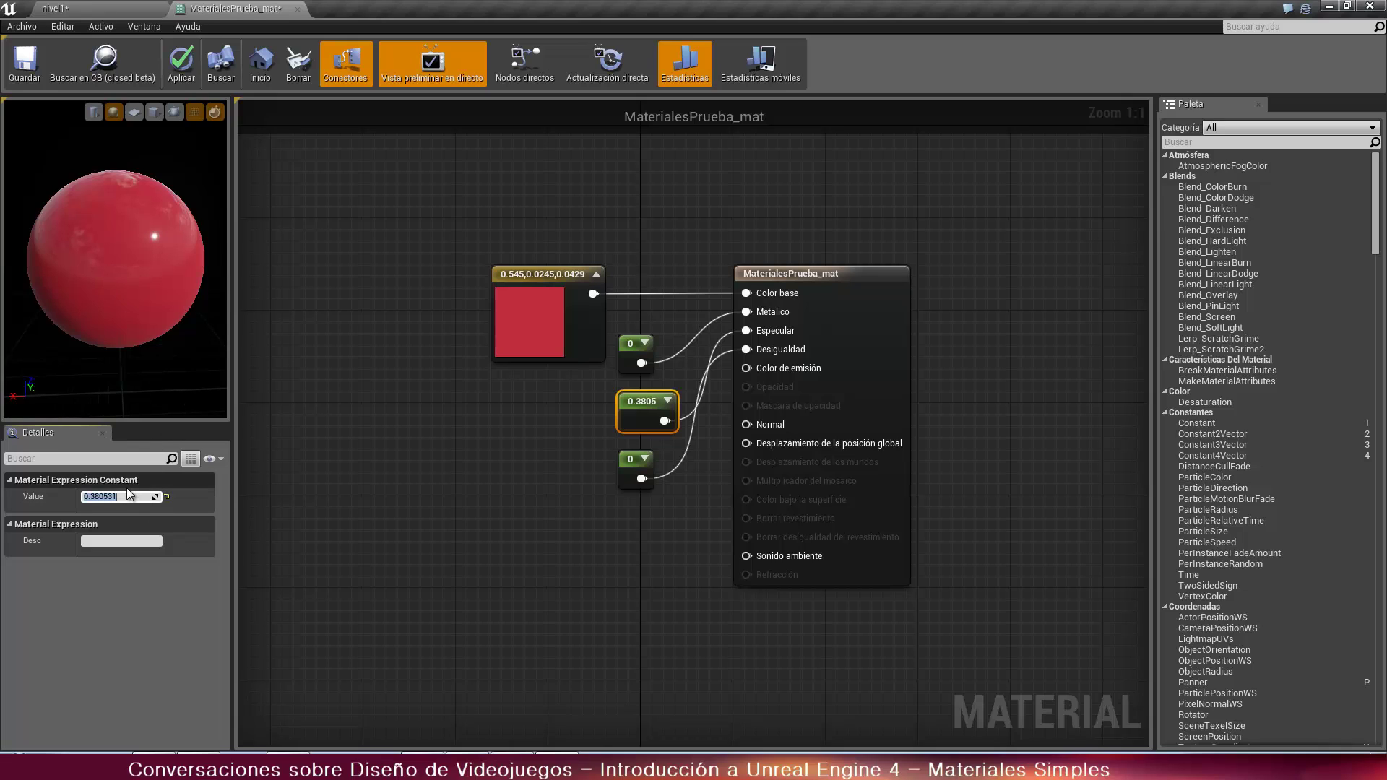
key(Return)
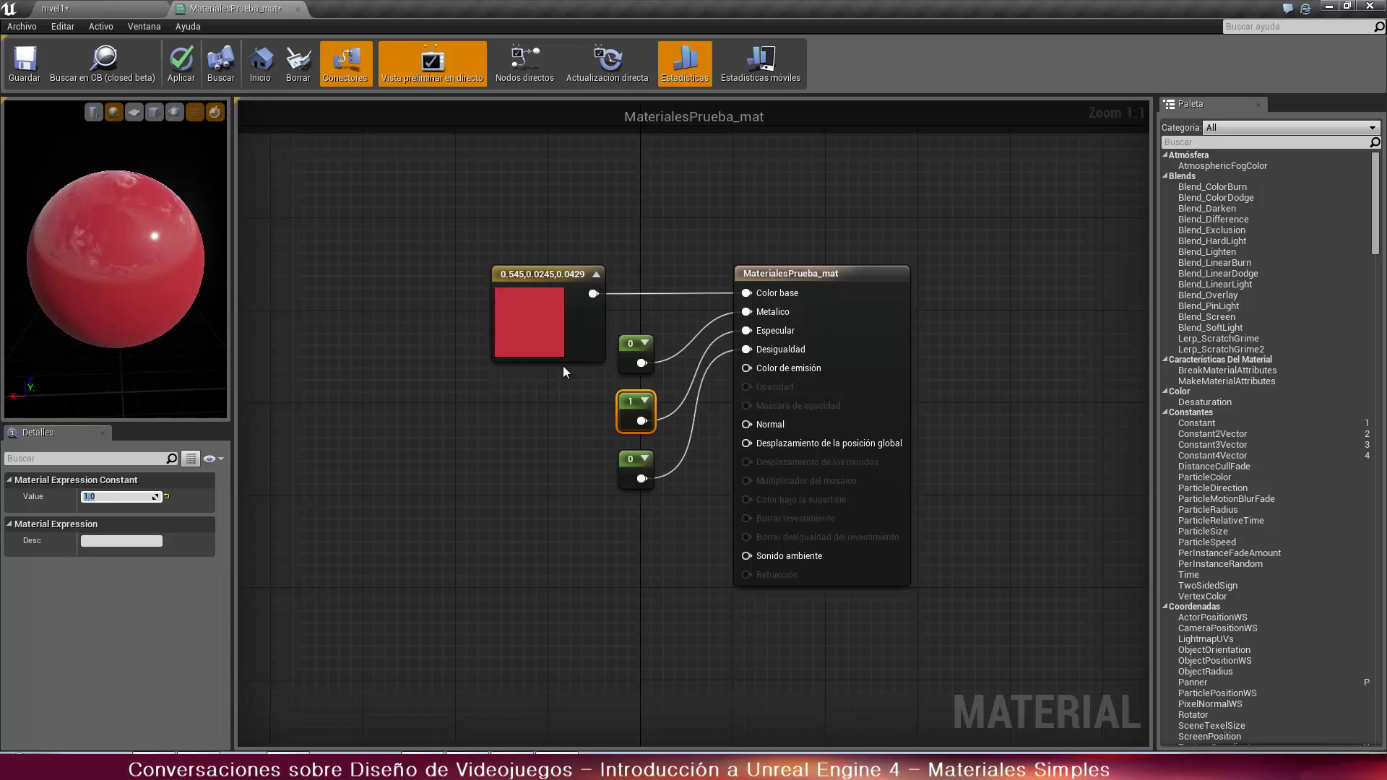
Set the constant feeding the Metalico input to 1 and inspect the reflections on the preview sphere
click(637, 349)
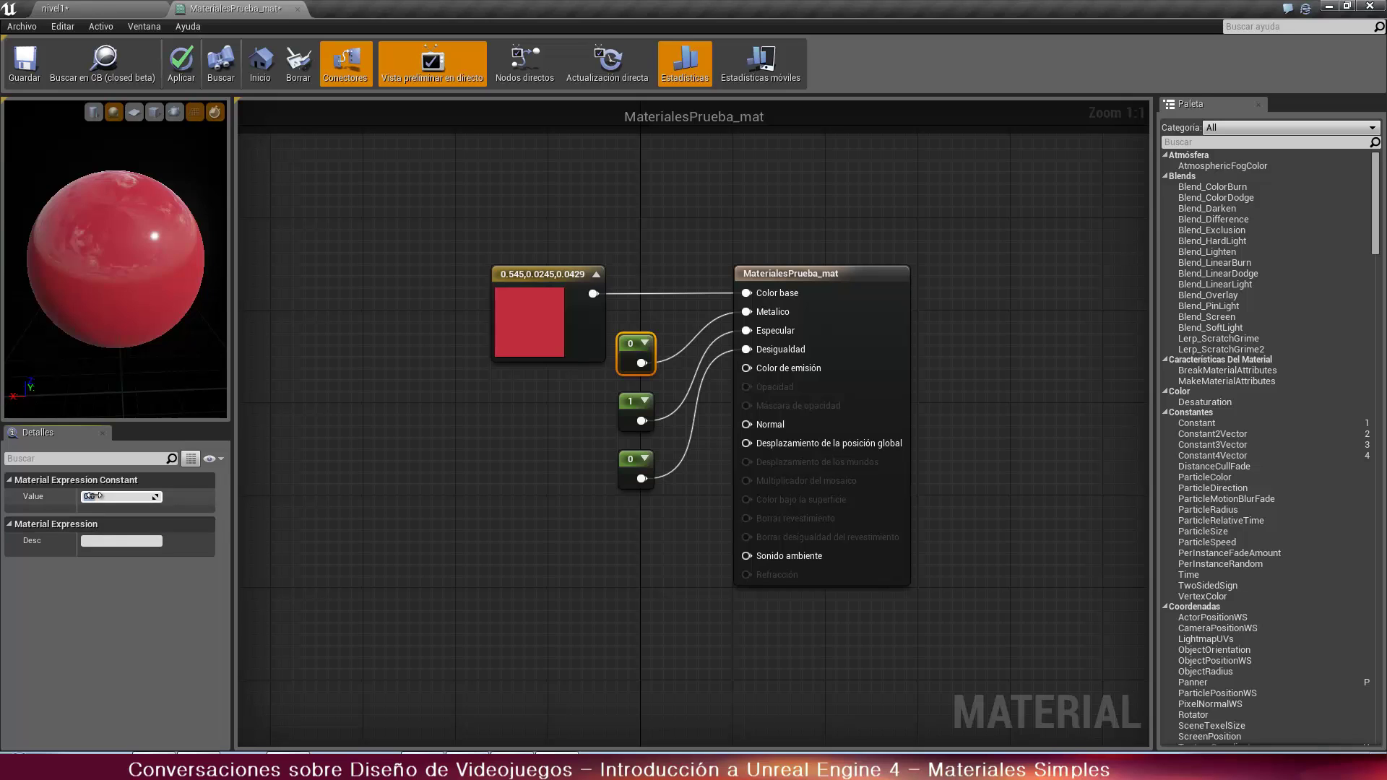
drag(93, 496, 95, 495)
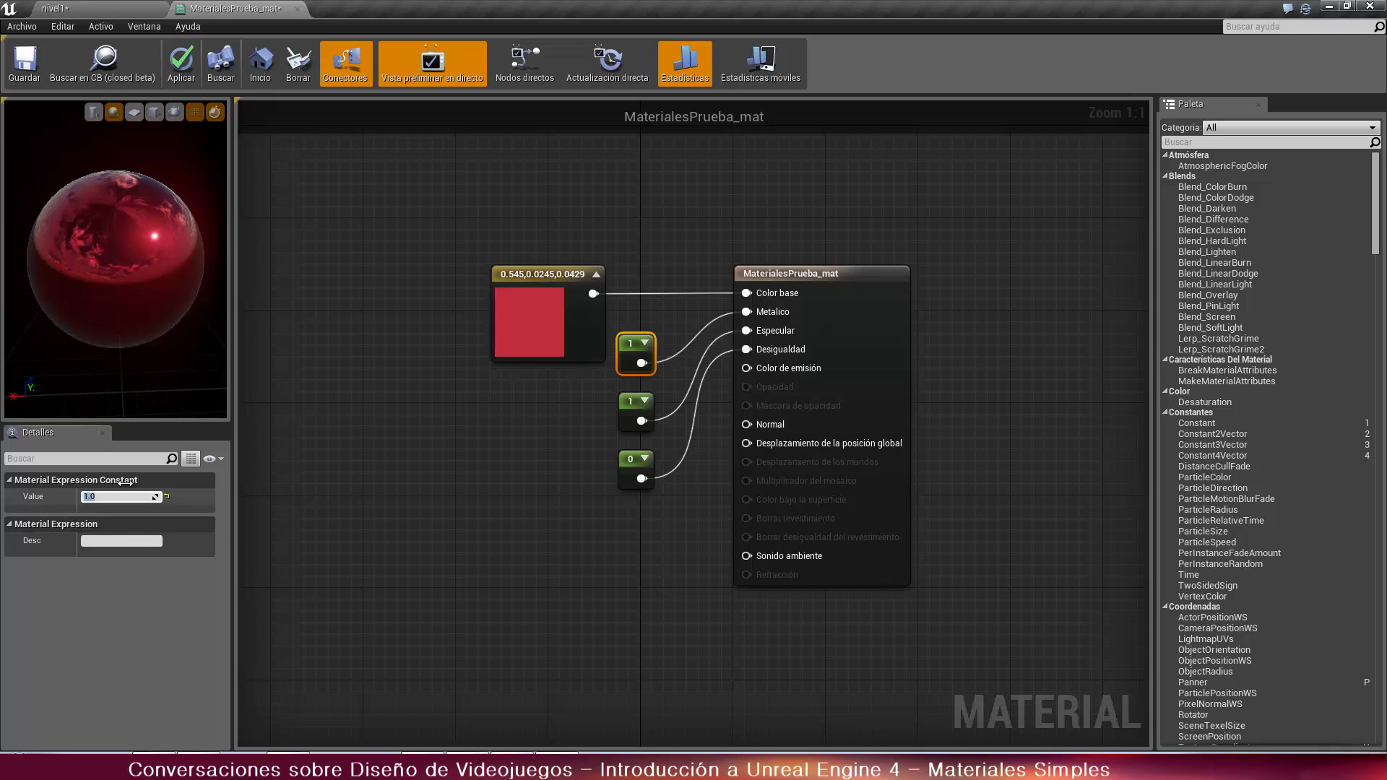
drag(120, 269, 128, 305)
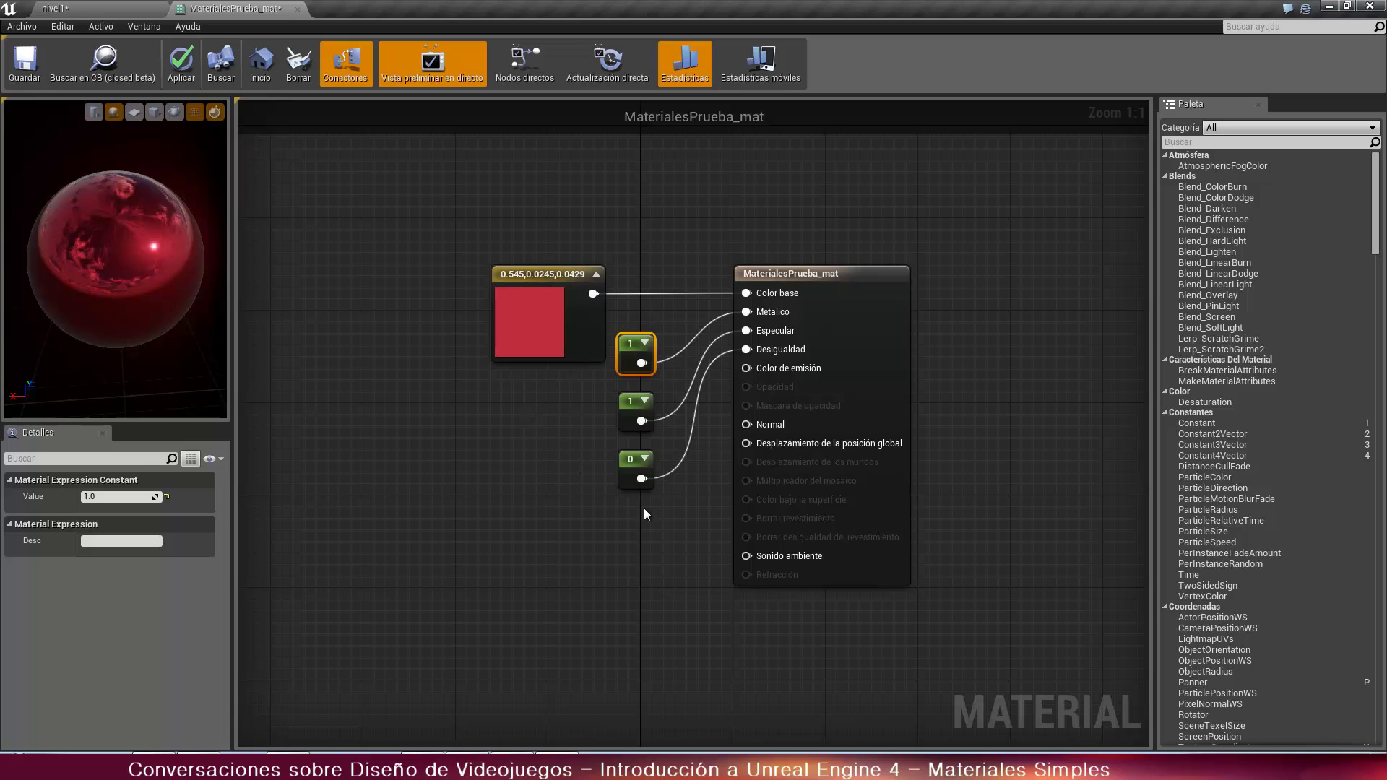
Try a value of 2 for the constant feeding the Desigualdad input
click(634, 463)
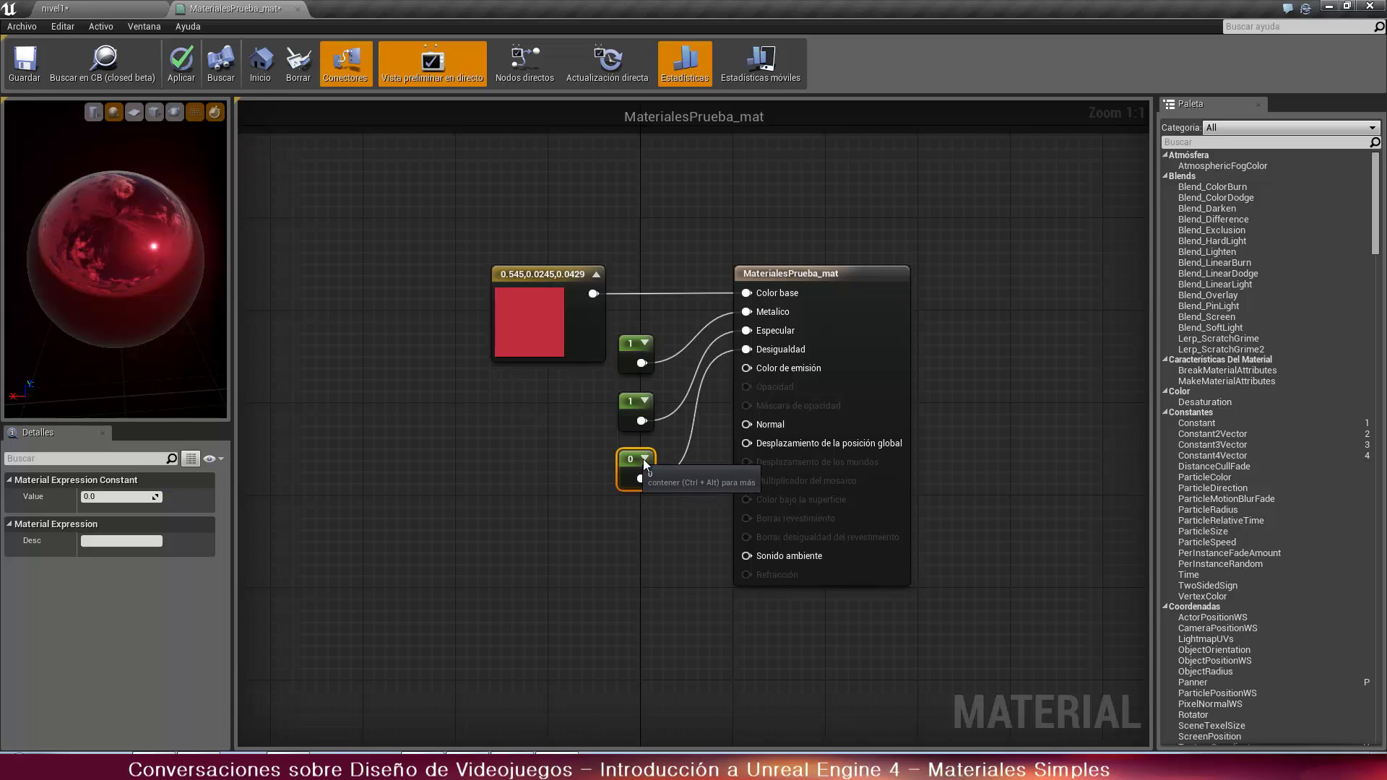
click(101, 497)
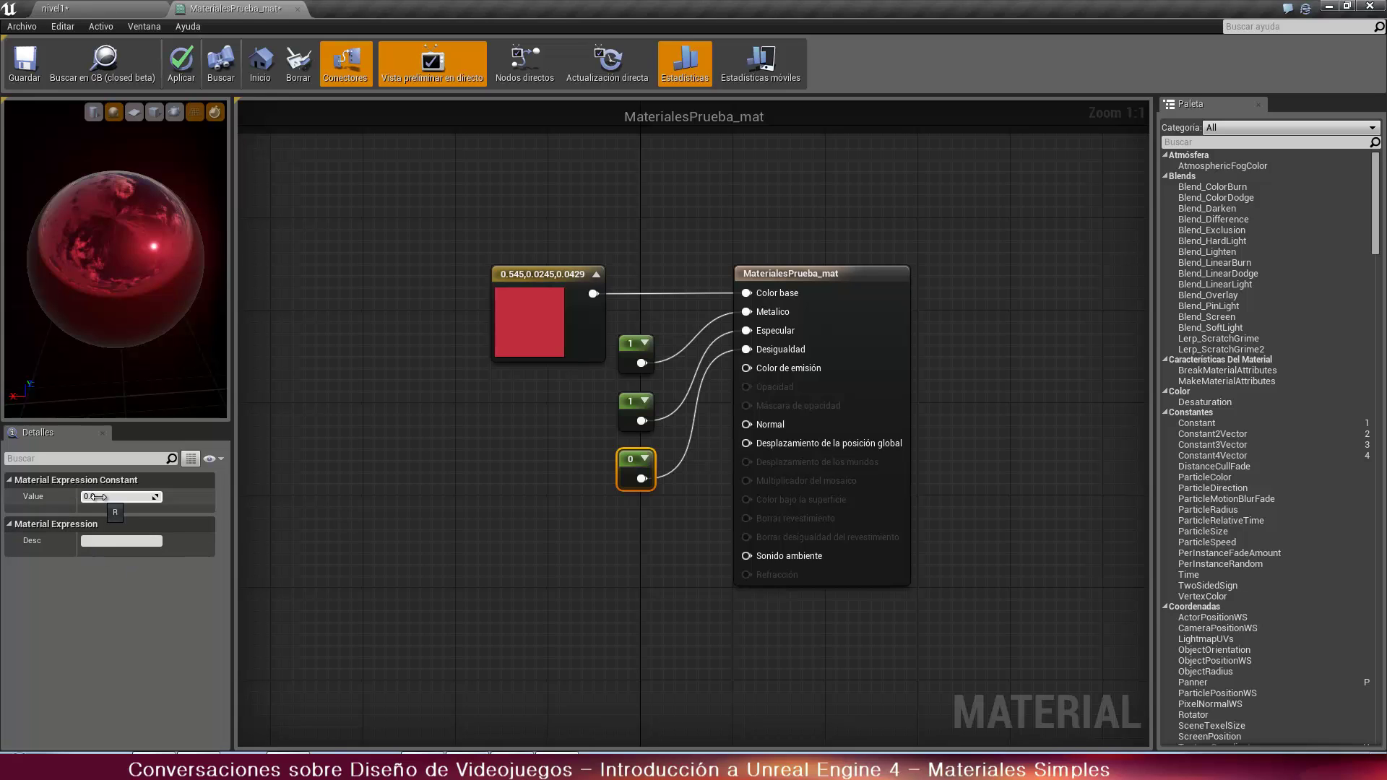
text(2)
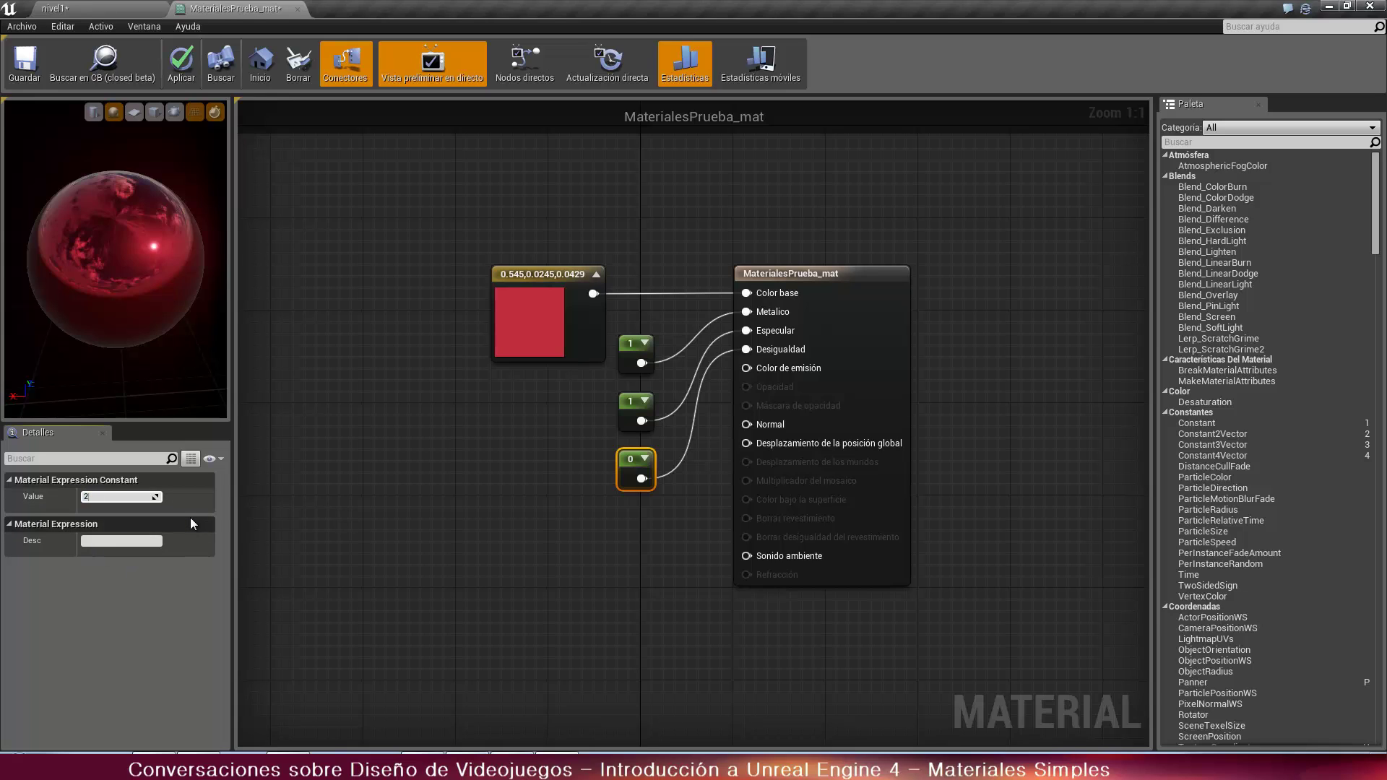
key(Return)
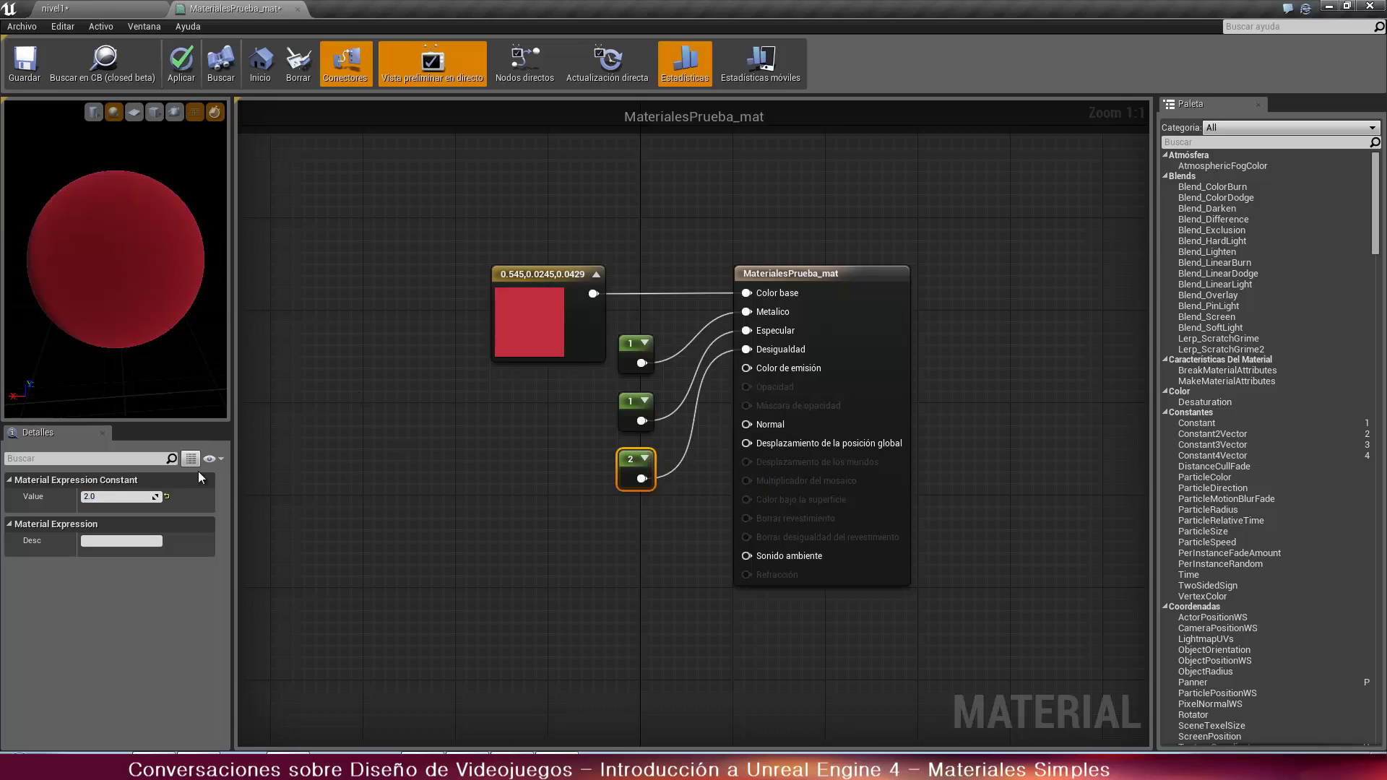
Return the constant feeding the Desigualdad input to 0
click(83, 497)
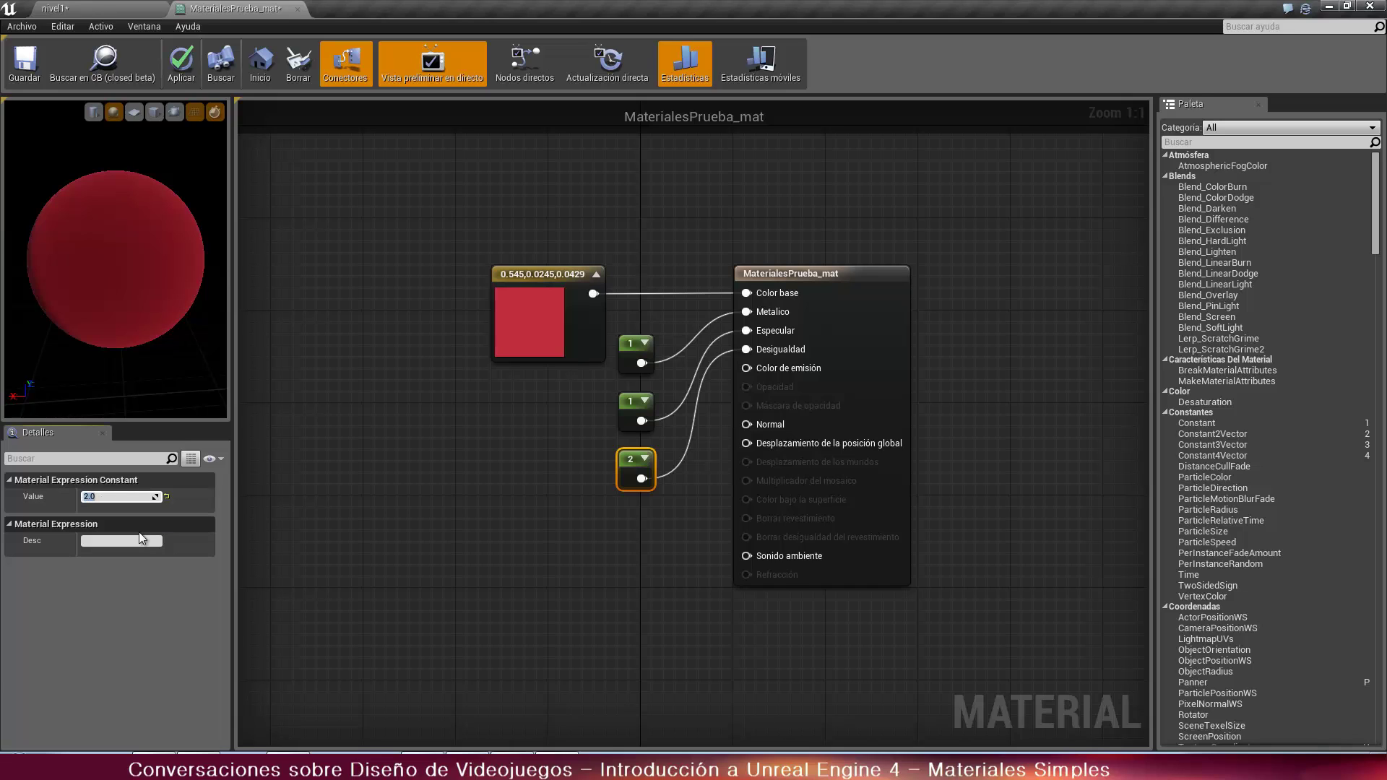
text(0)
key(Return)
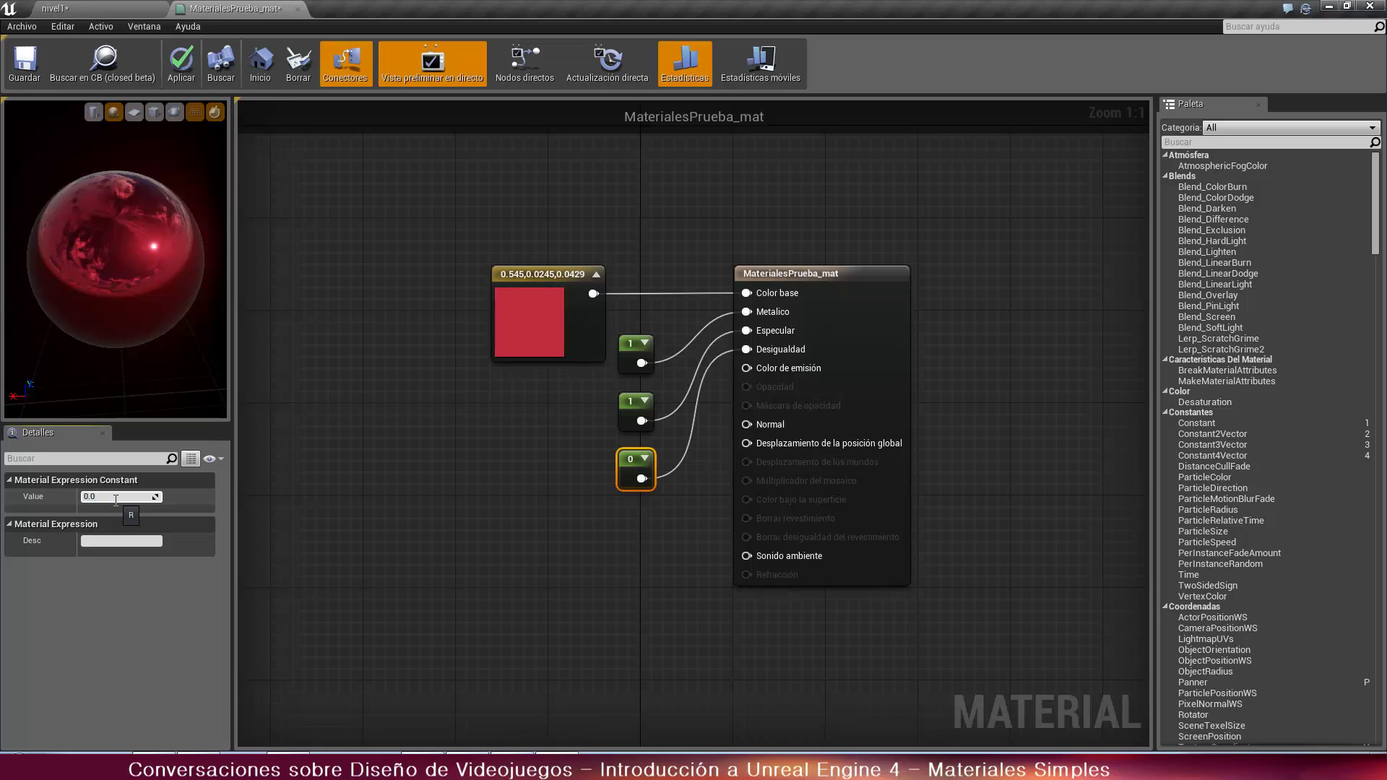
Set the constant feeding the Desigualdad input to 0.5, then save the material and close its editor
key(Return)
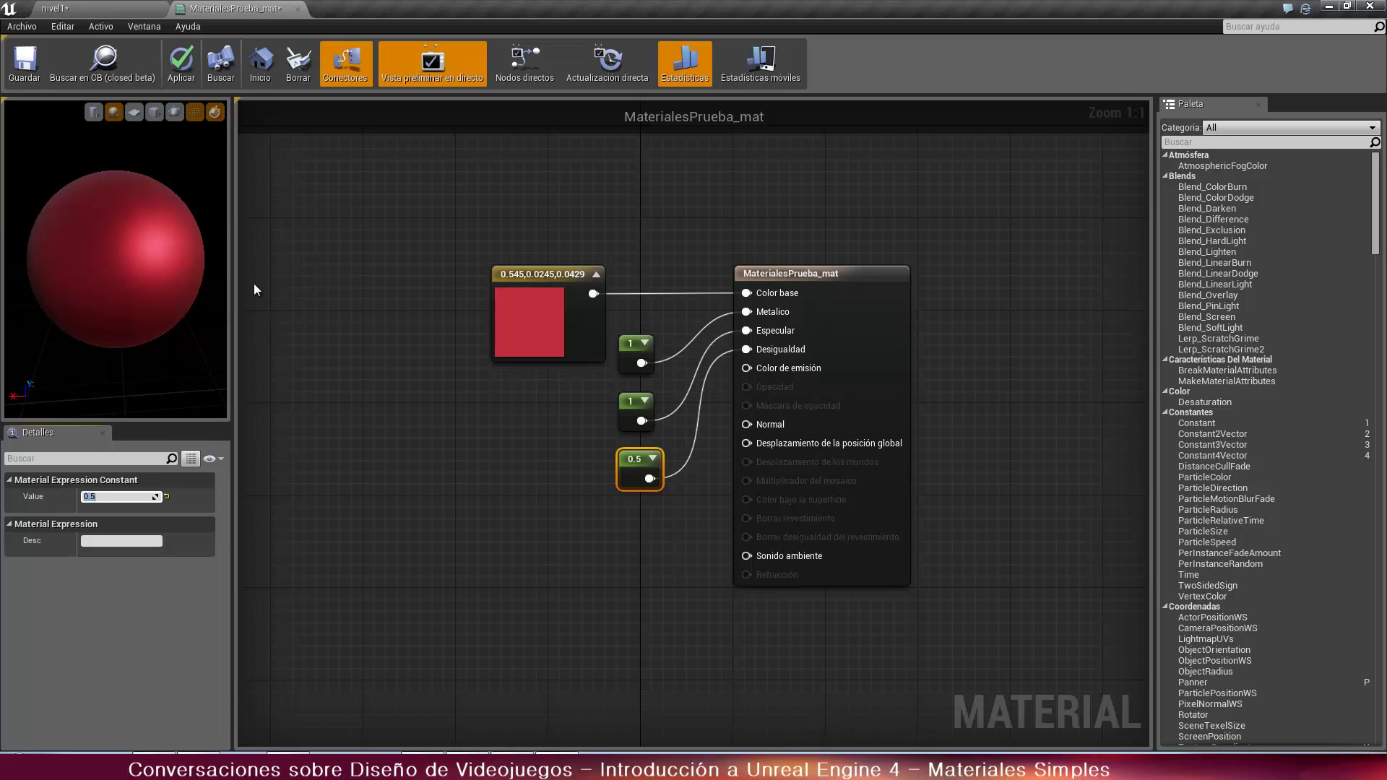
click(41, 65)
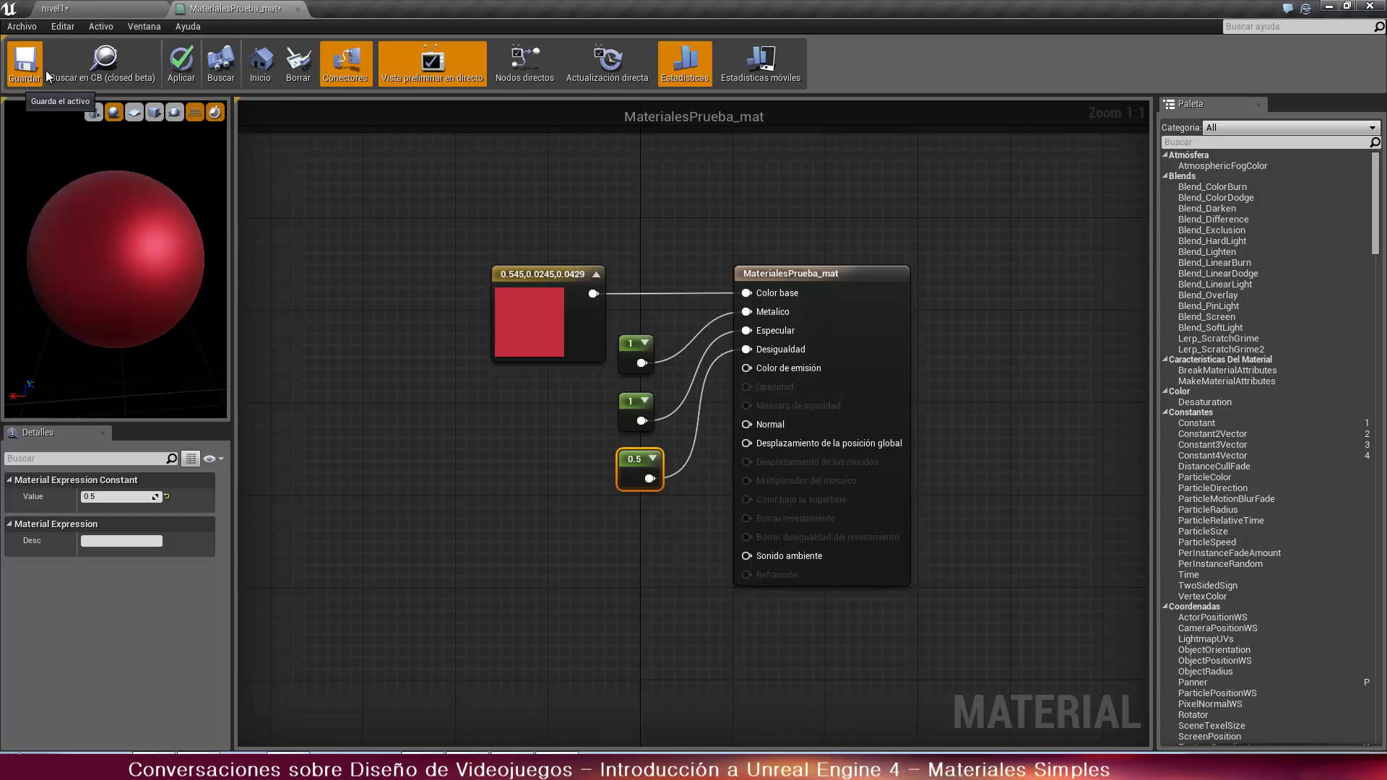
click(46, 71)
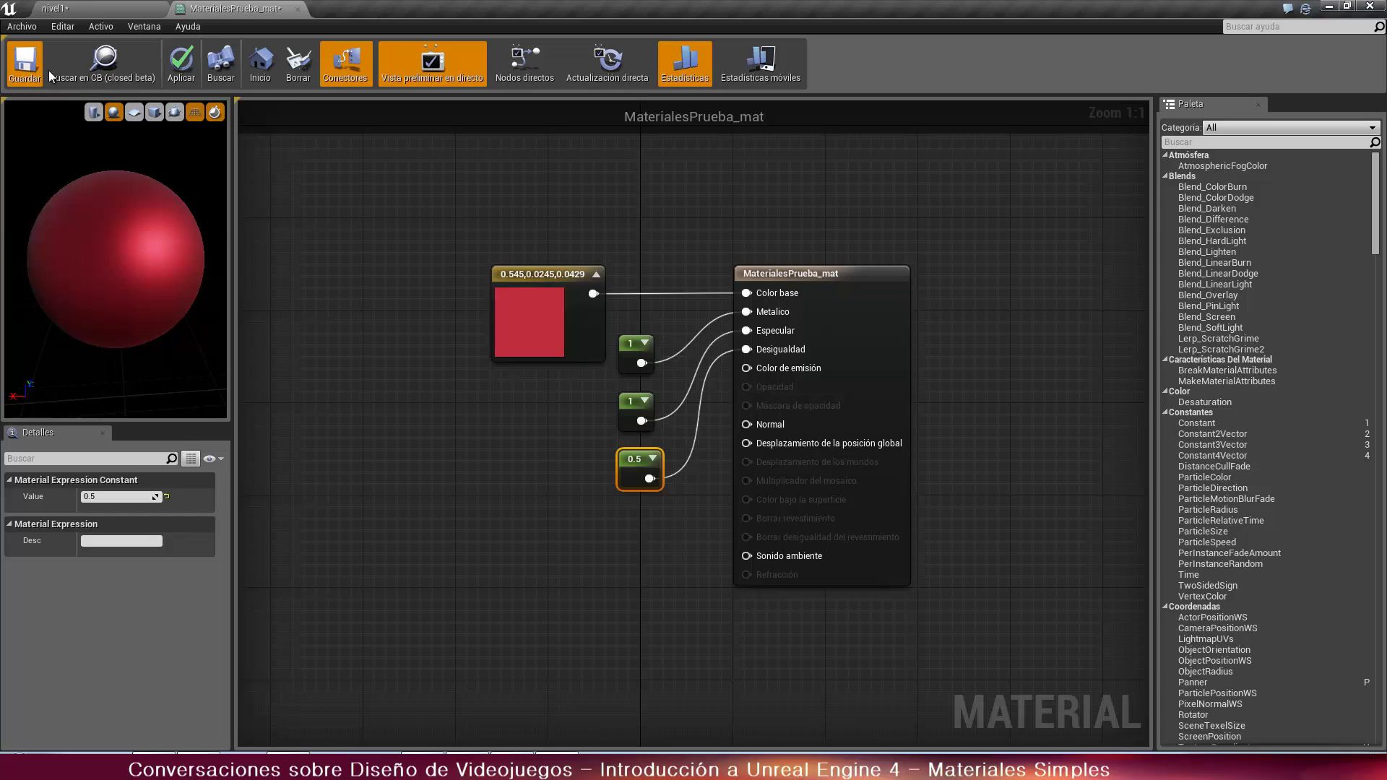
click(297, 9)
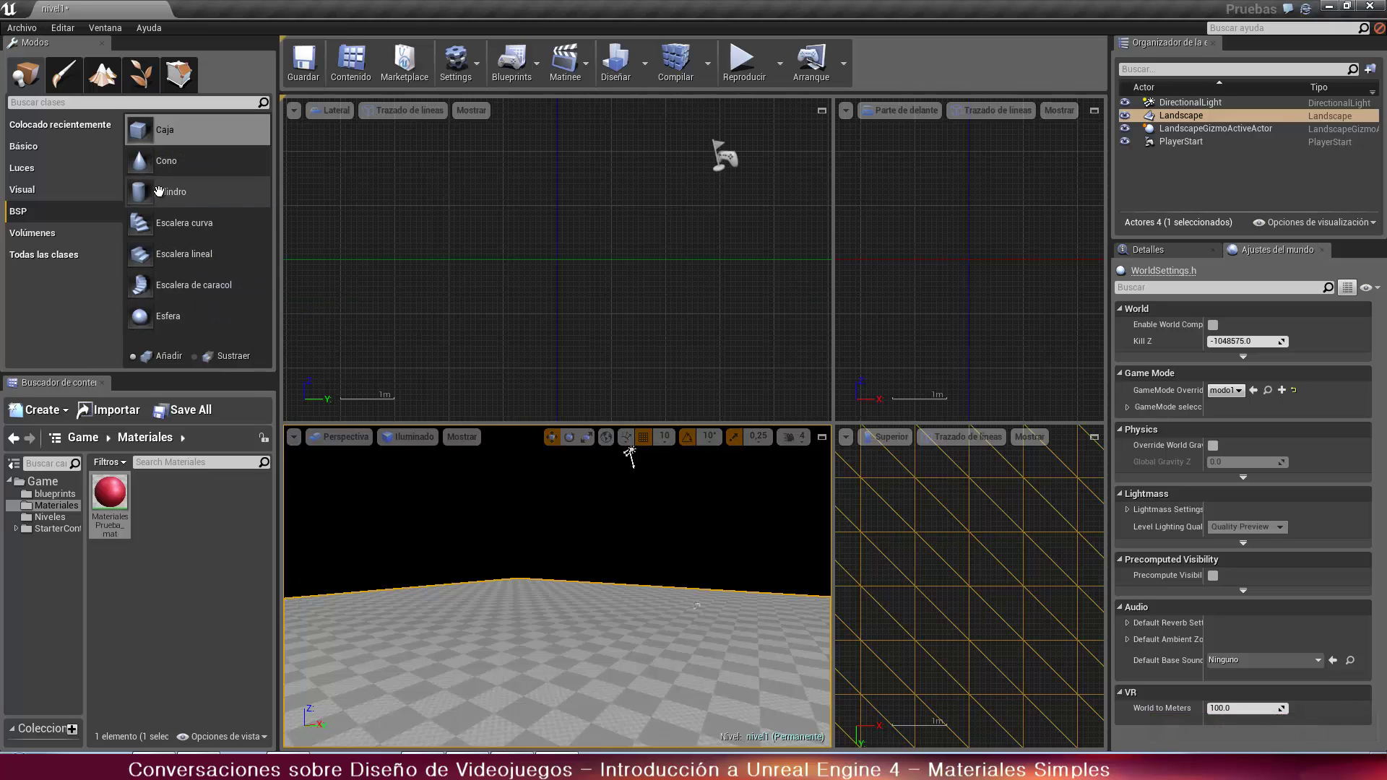
Place a Caja BSP brush with the MaterialesPrueba_mat material on the landscape in the perspective view
click(189, 197)
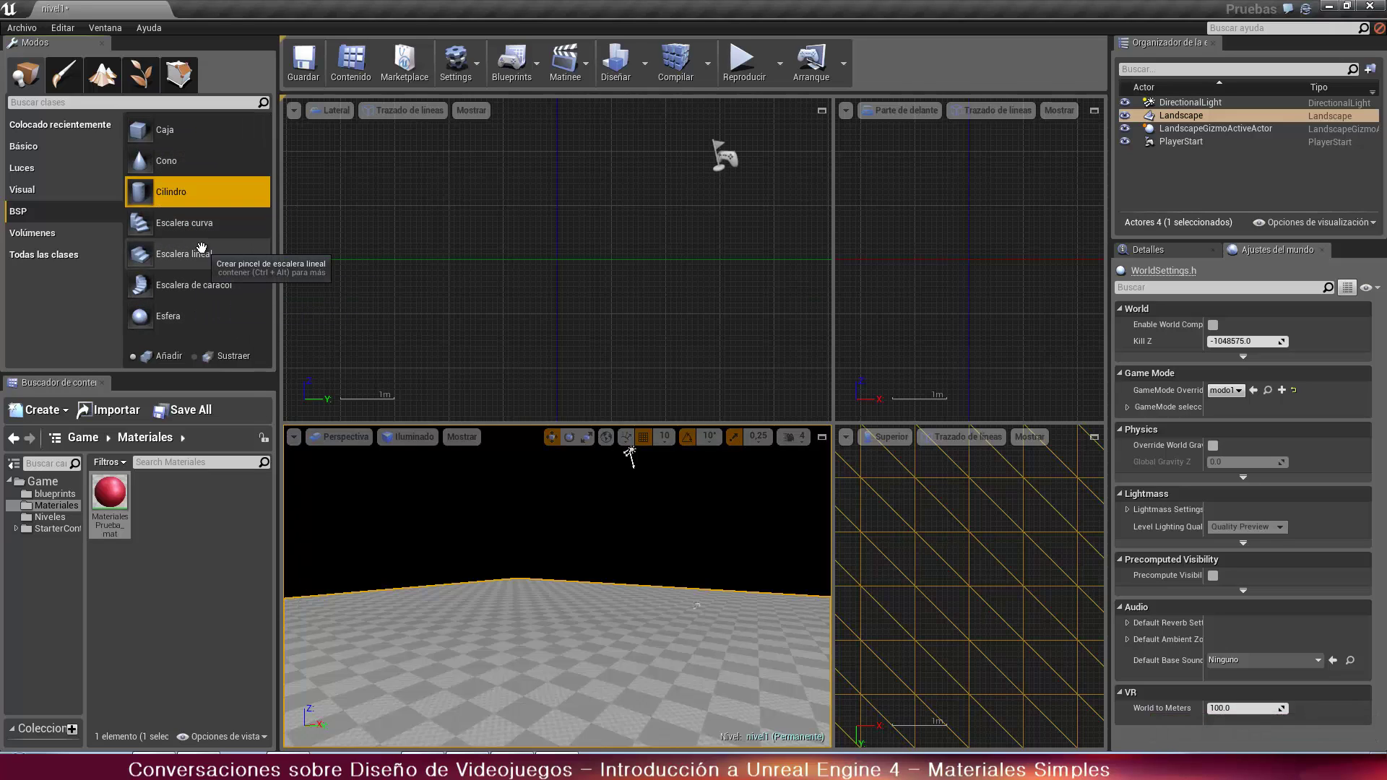
click(140, 129)
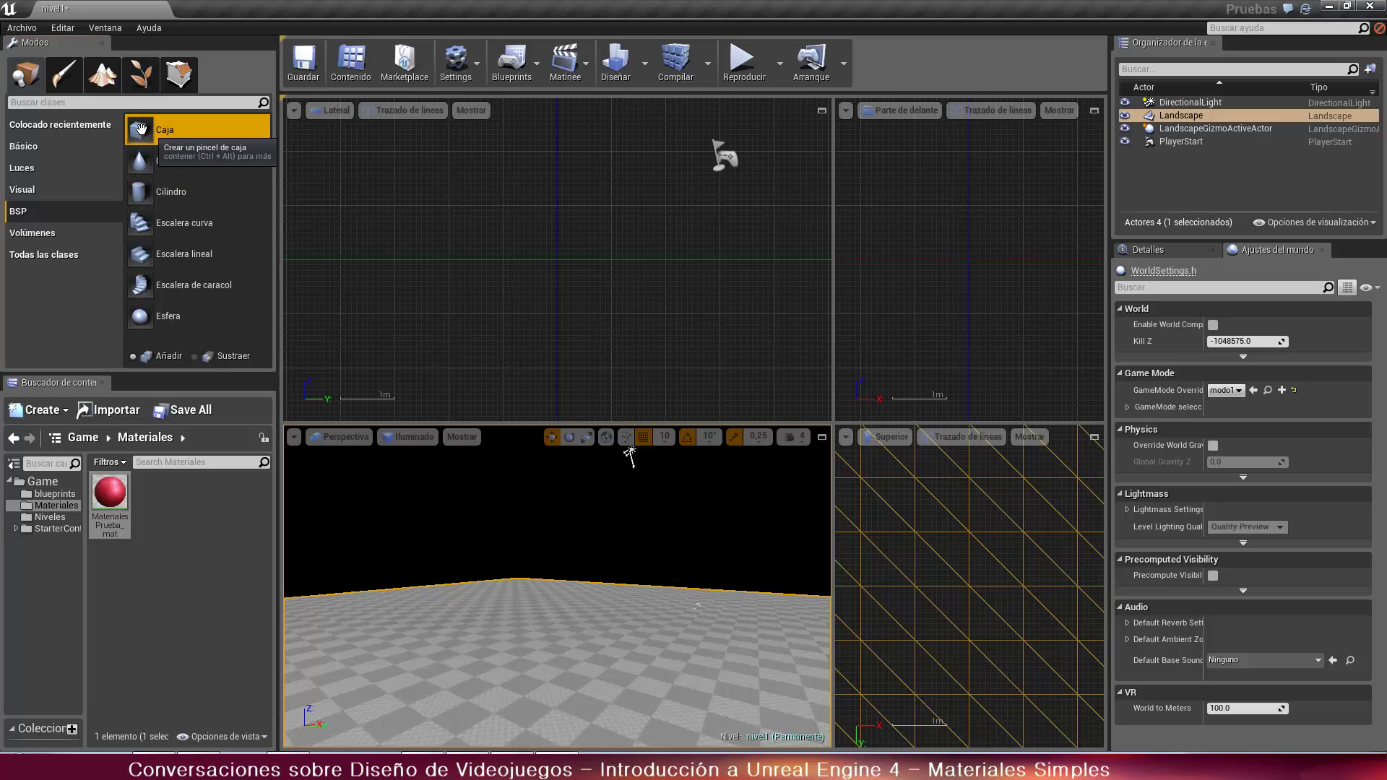
mouse_move(140, 130)
mouse_down()
mouse_move(325, 300)
mouse_move(557, 645)
mouse_move(561, 622)
mouse_move(562, 654)
mouse_move(555, 574)
mouse_up()
scroll(636, 462, up, 3)
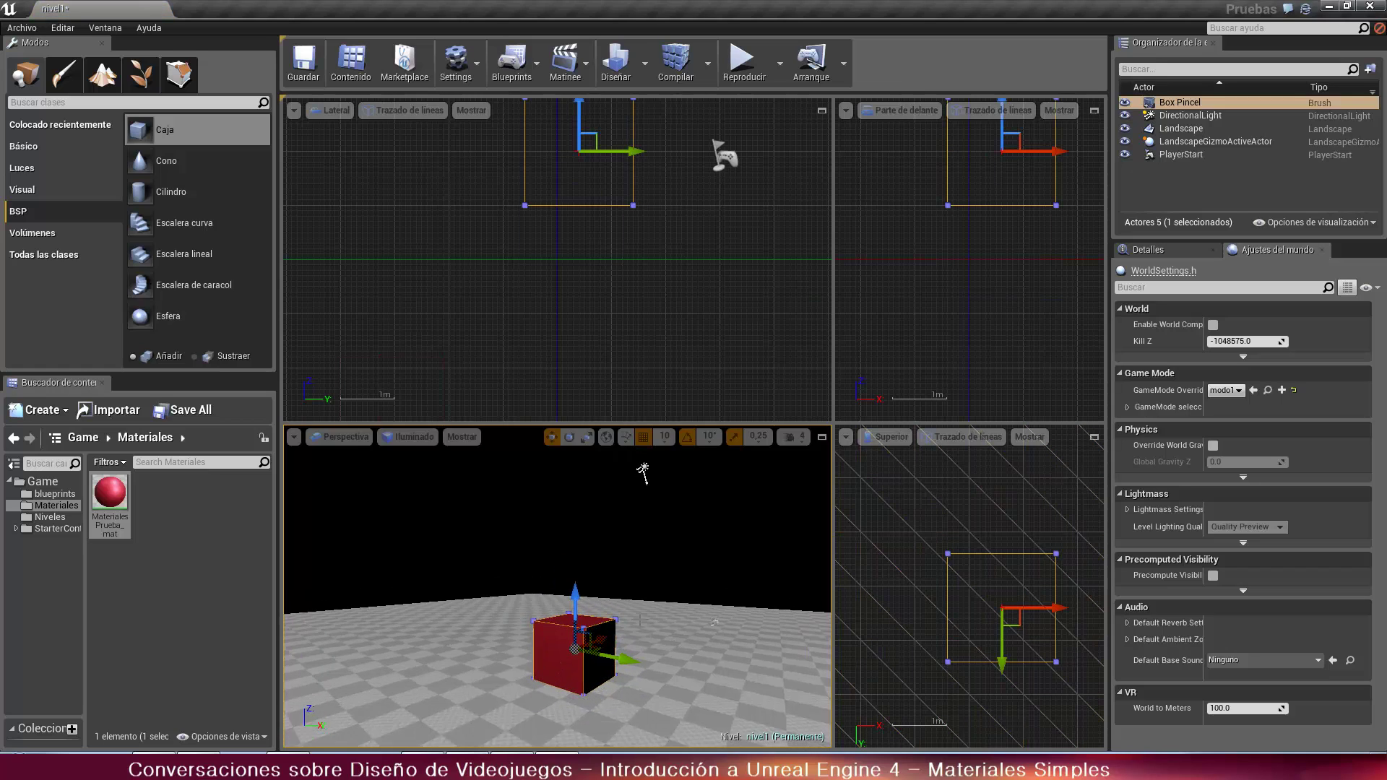
scroll(645, 489, down, 5)
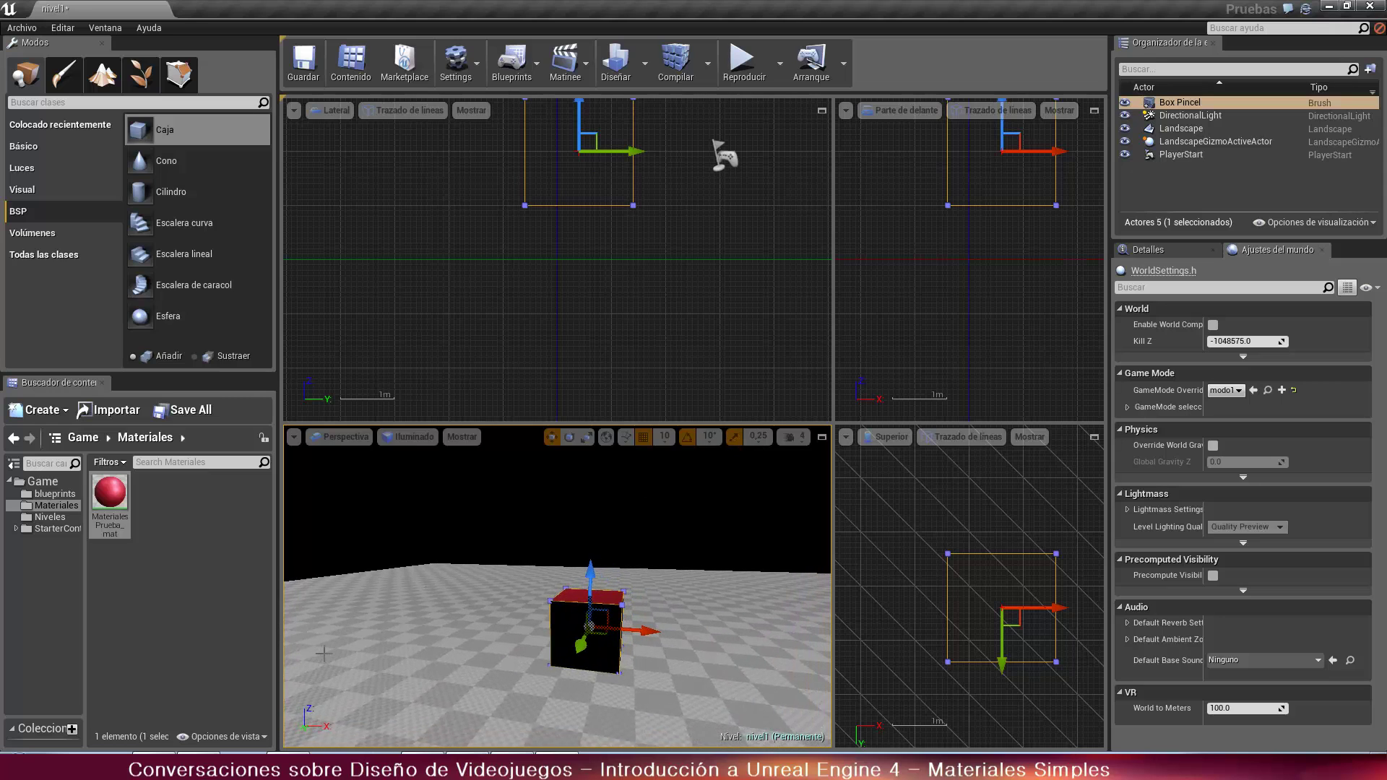
drag(414, 674, 448, 670)
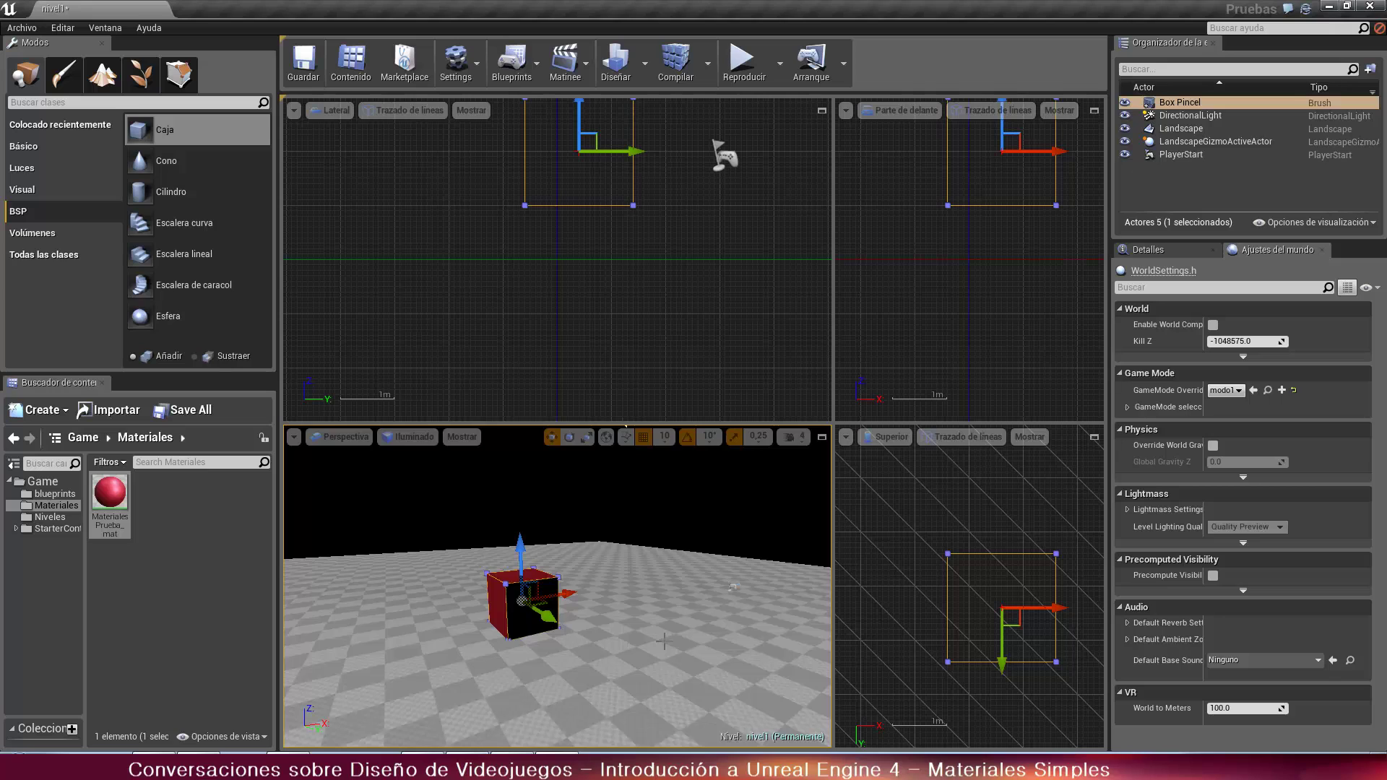
drag(615, 637, 581, 636)
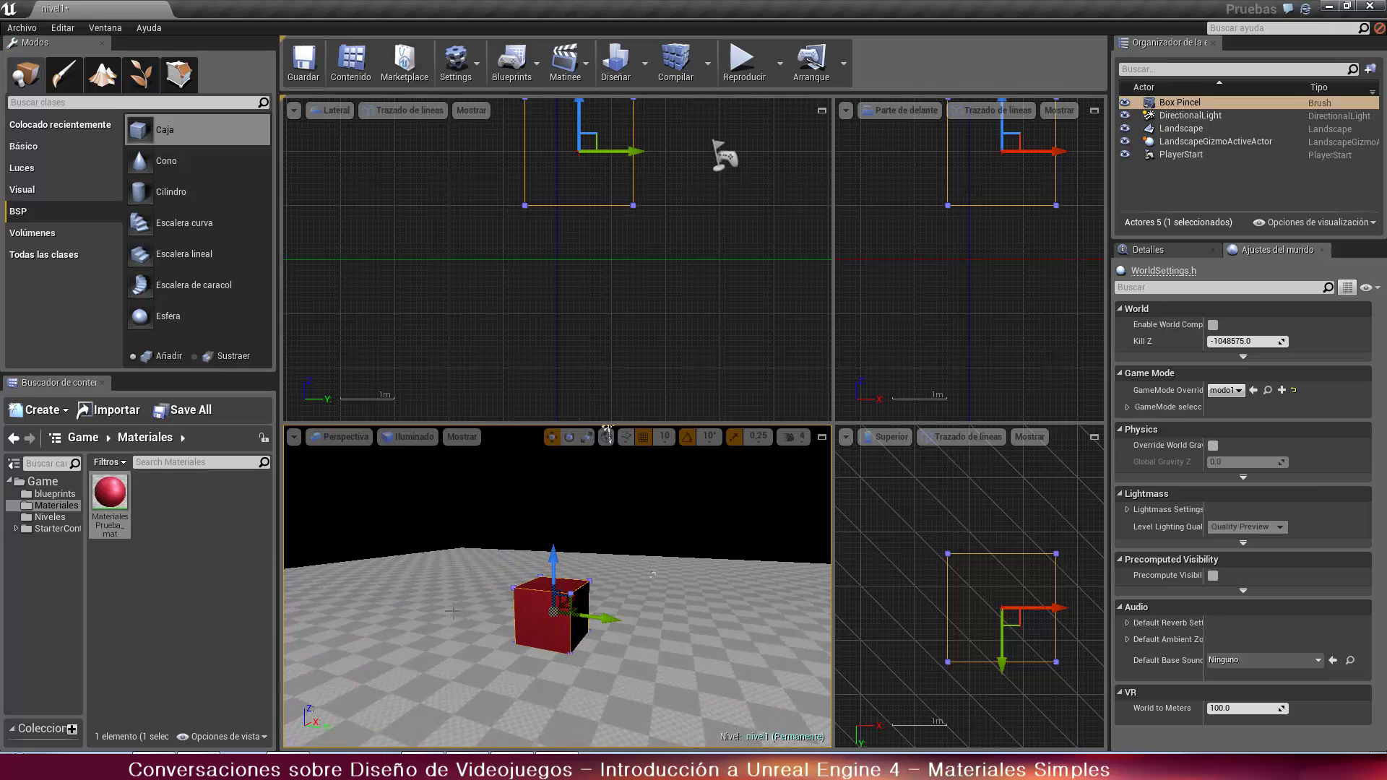
Play the level and walk around the red box to examine its lit and shaded faces, ending the play session
click(734, 72)
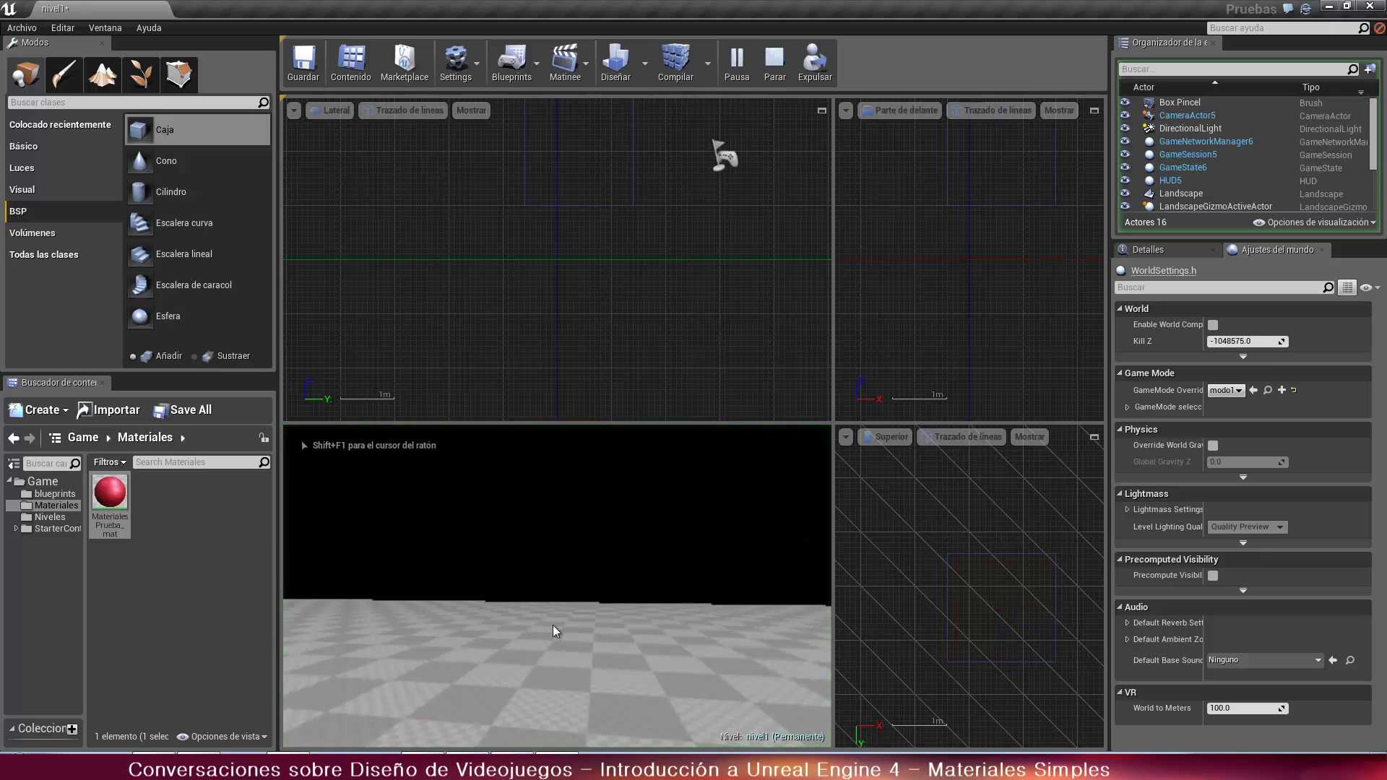
key(w)
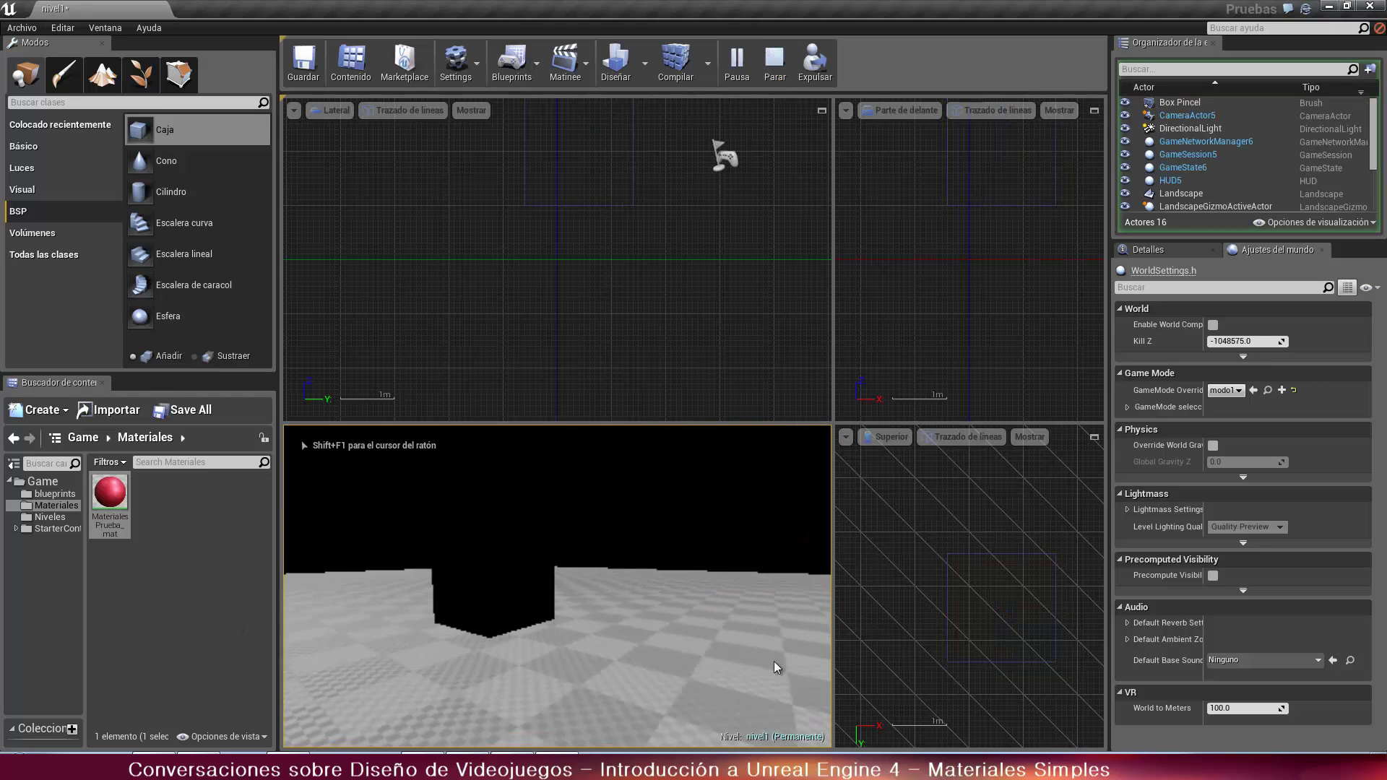
key(s)
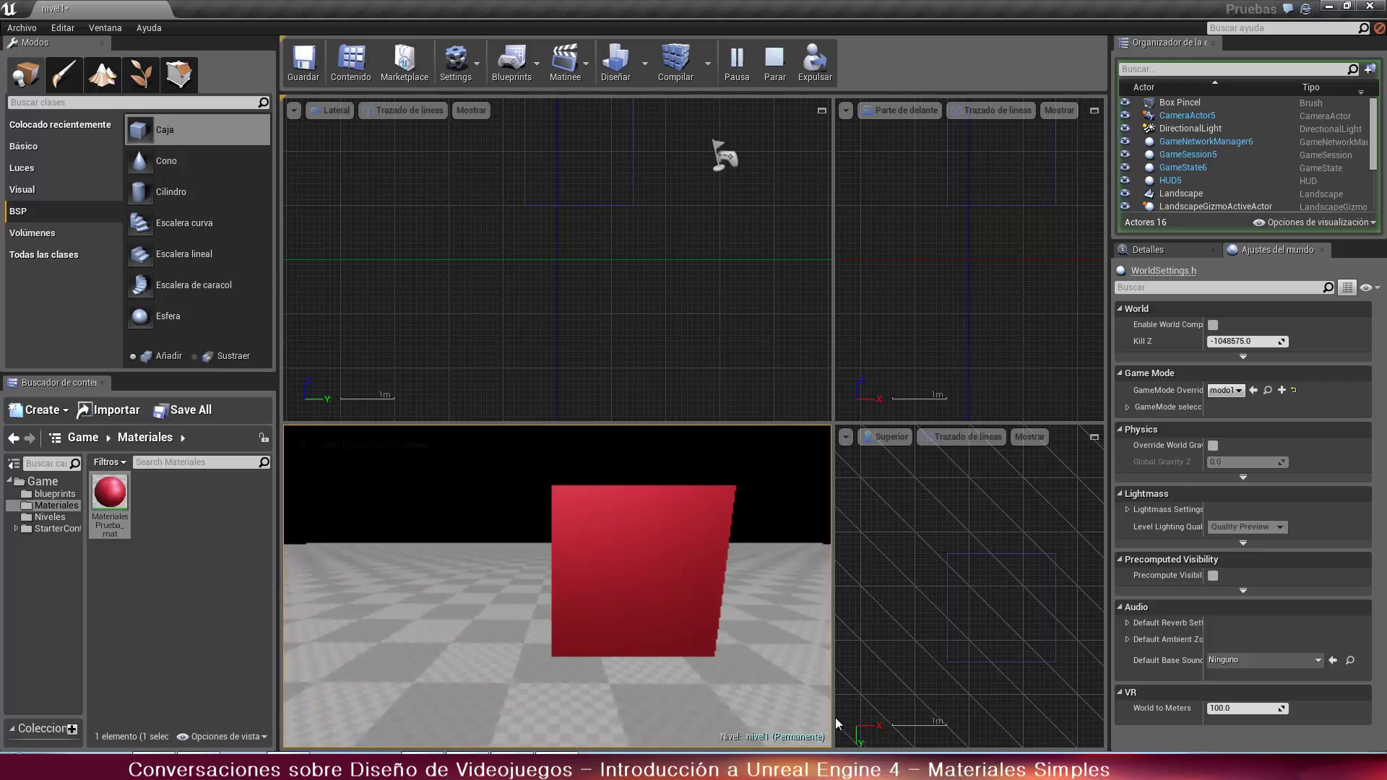
key(w)
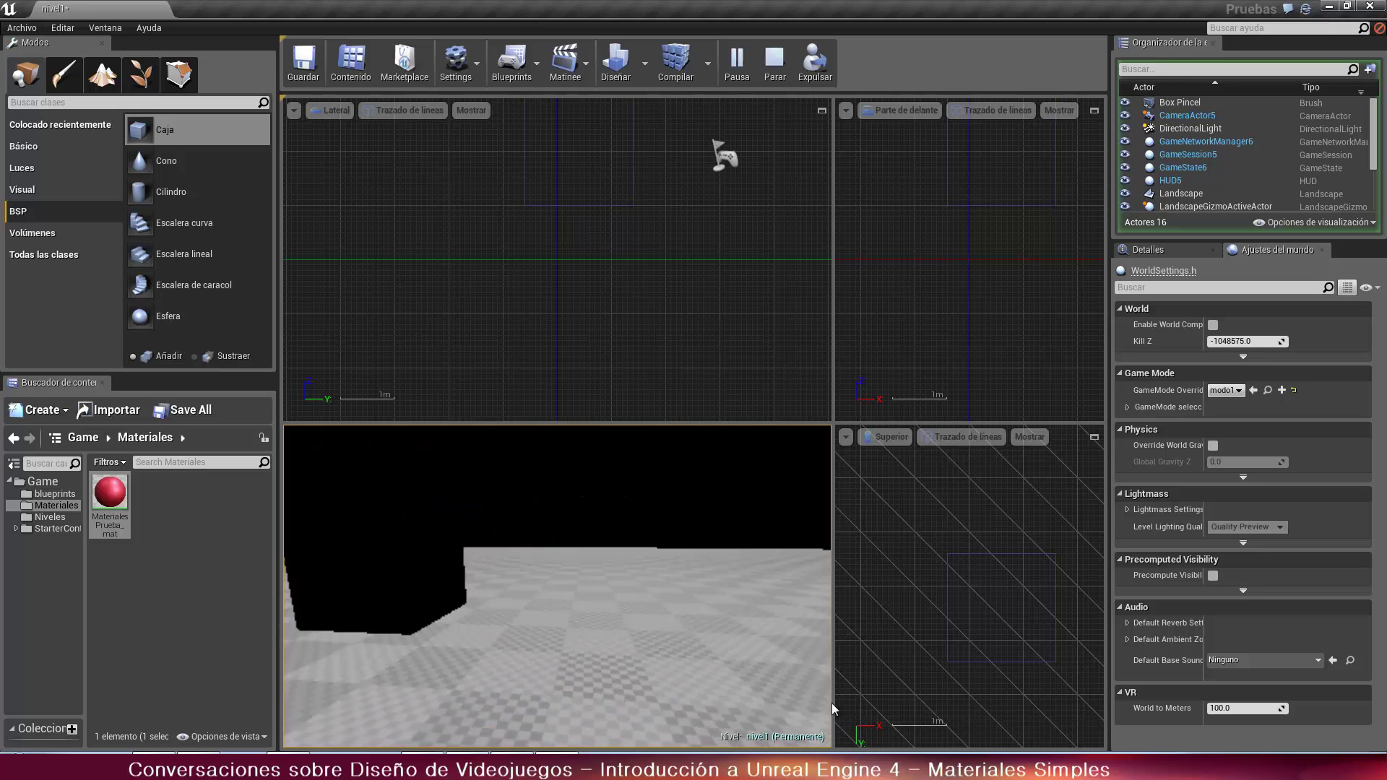
key(a)
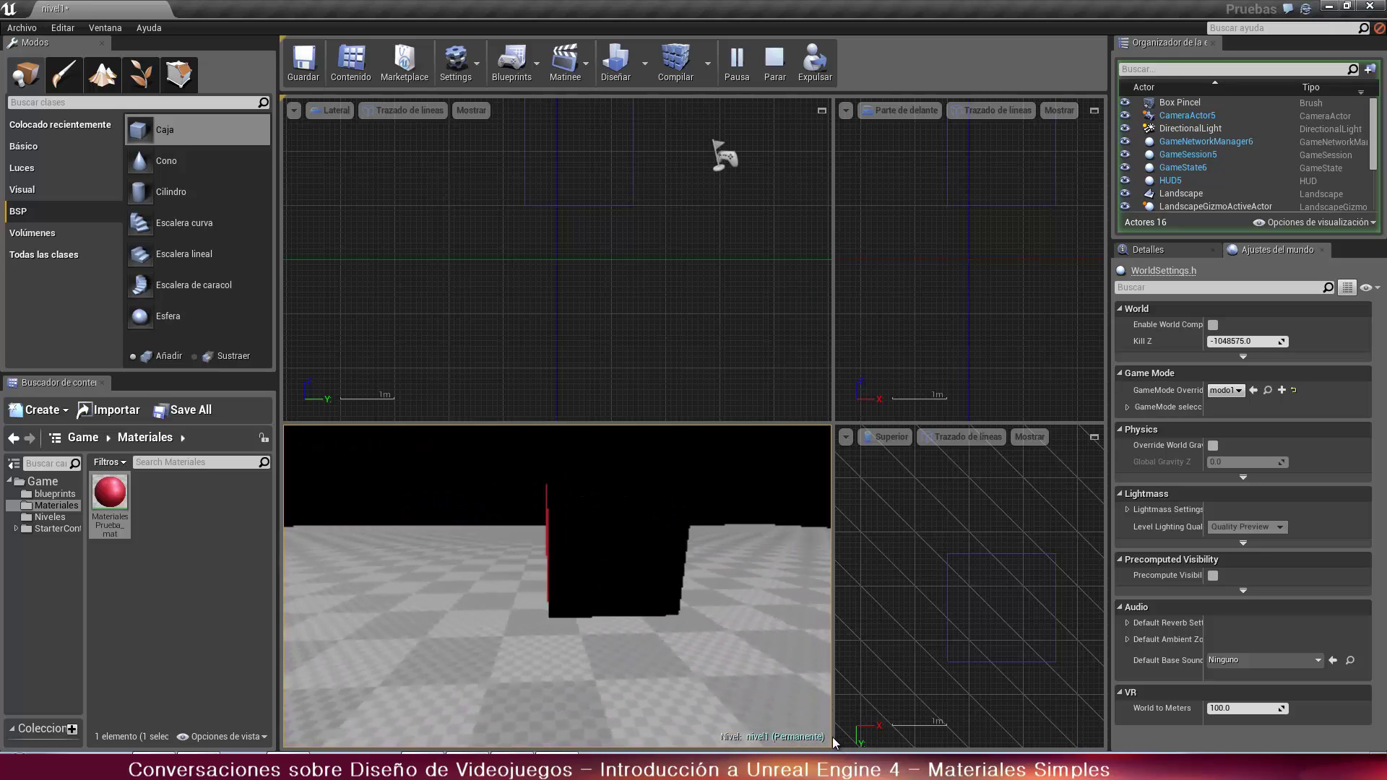
key(Escape)
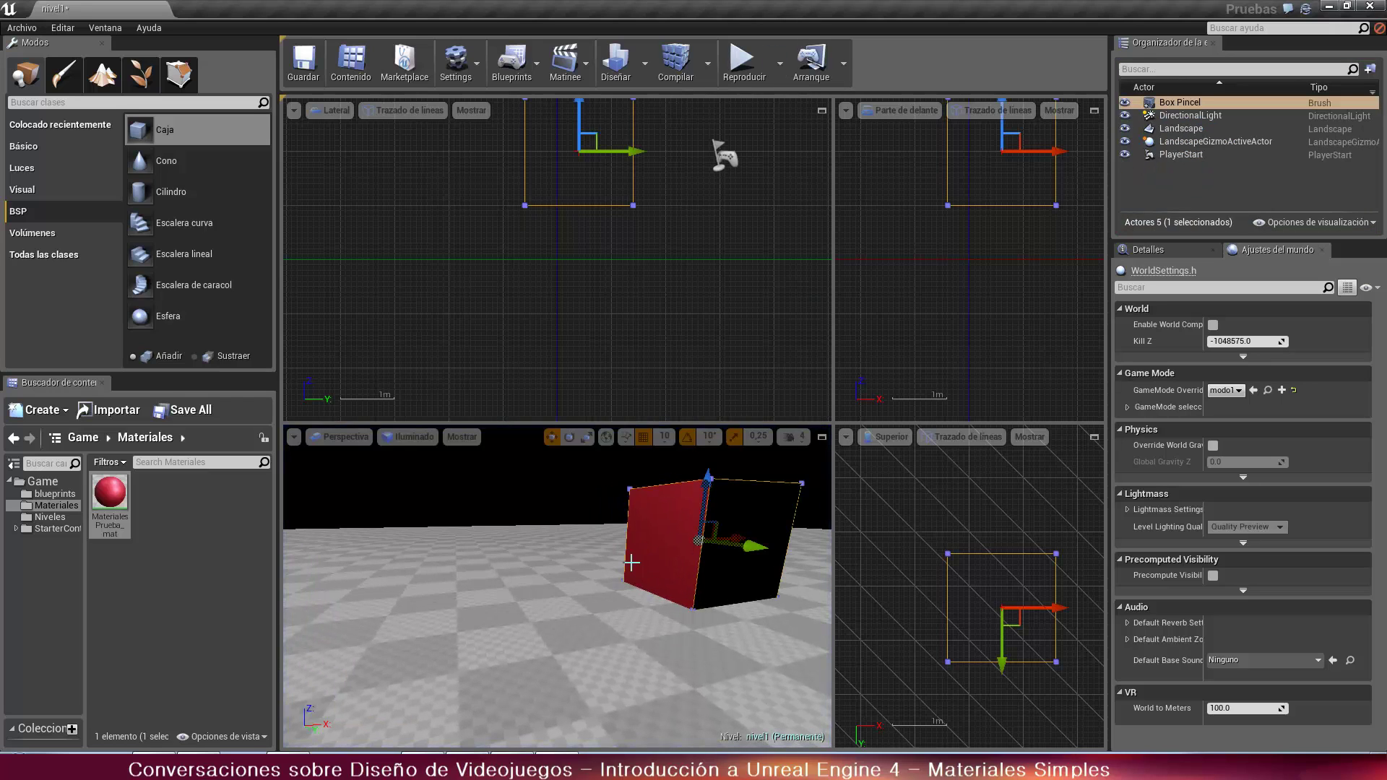
Move the DirectionalLight down and sideways until it sits almost directly above the box brush
scroll(821, 740, down, 5)
scroll(822, 740, up, 2)
scroll(607, 459, up, 1)
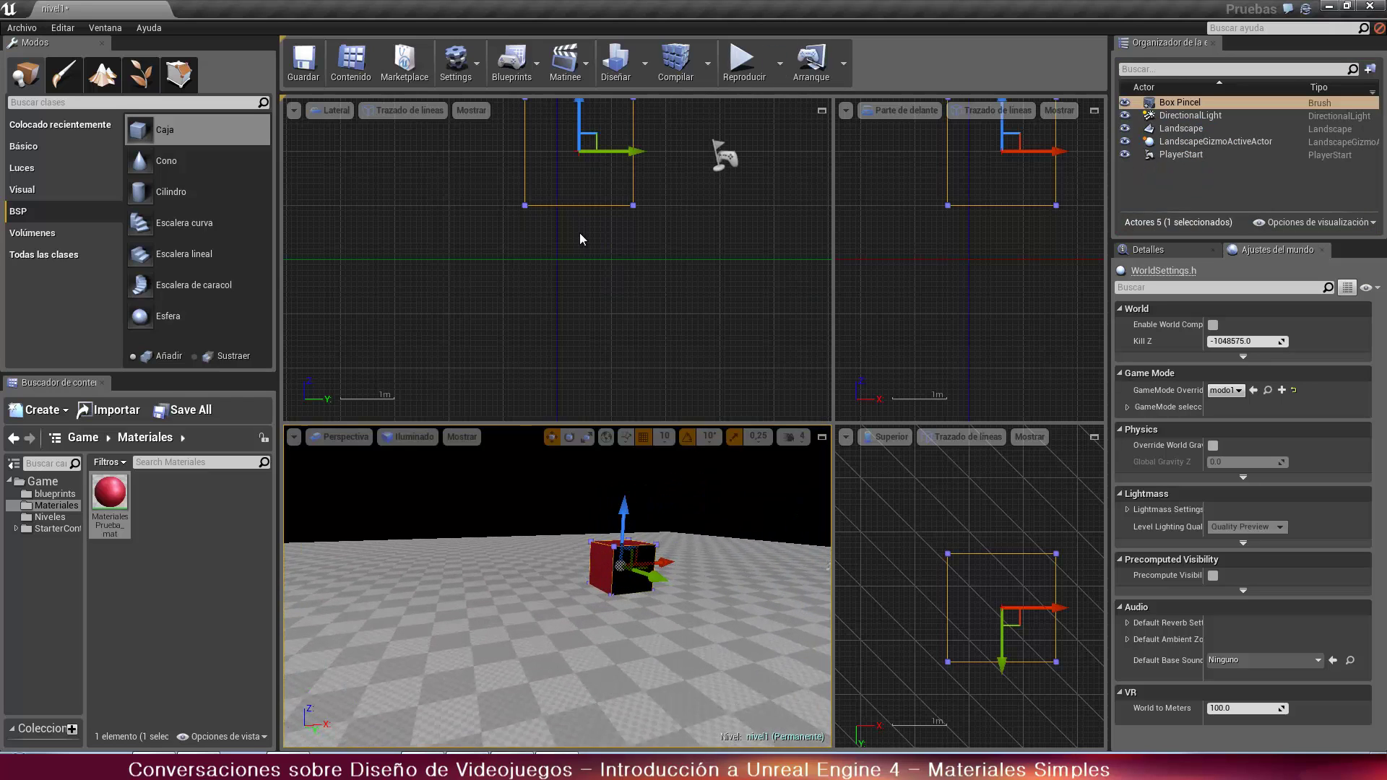
right_drag(580, 238, 527, 362)
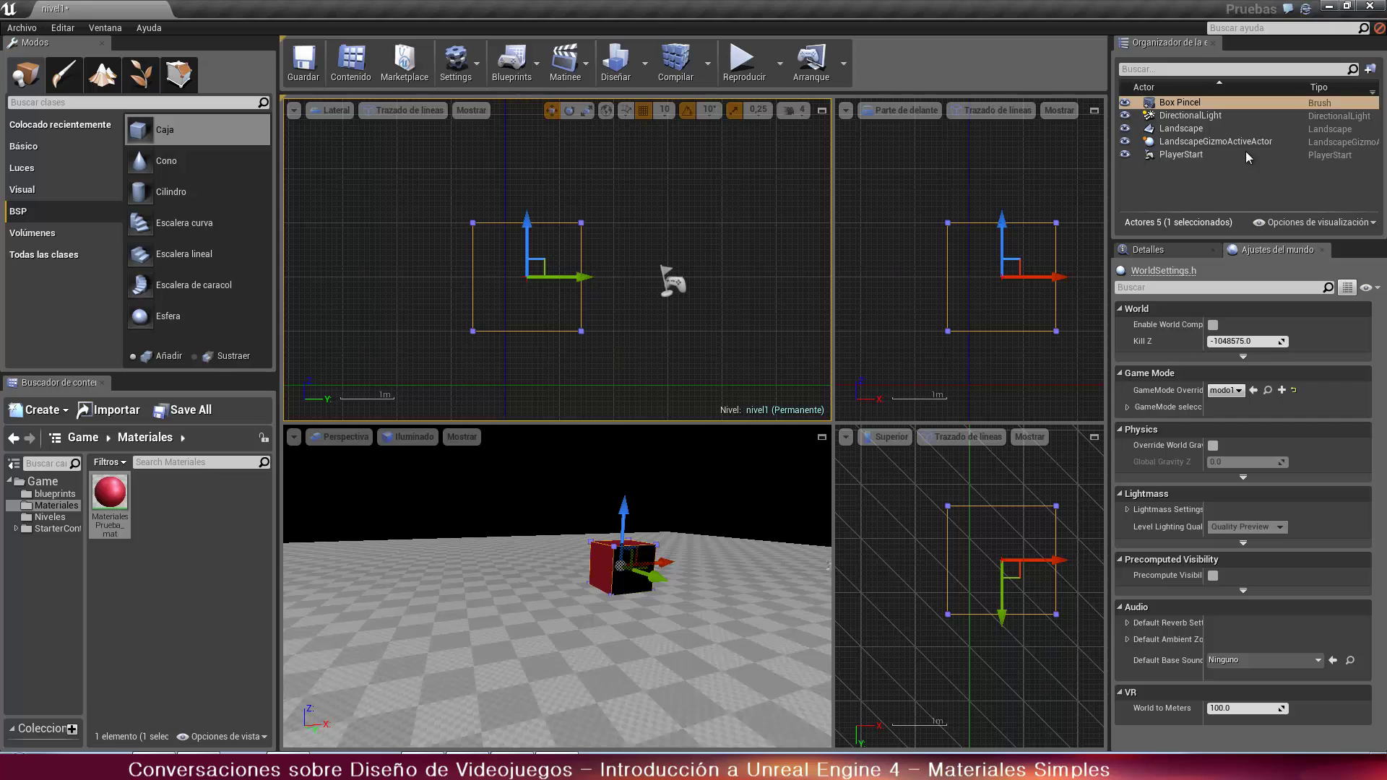
double_click(1191, 116)
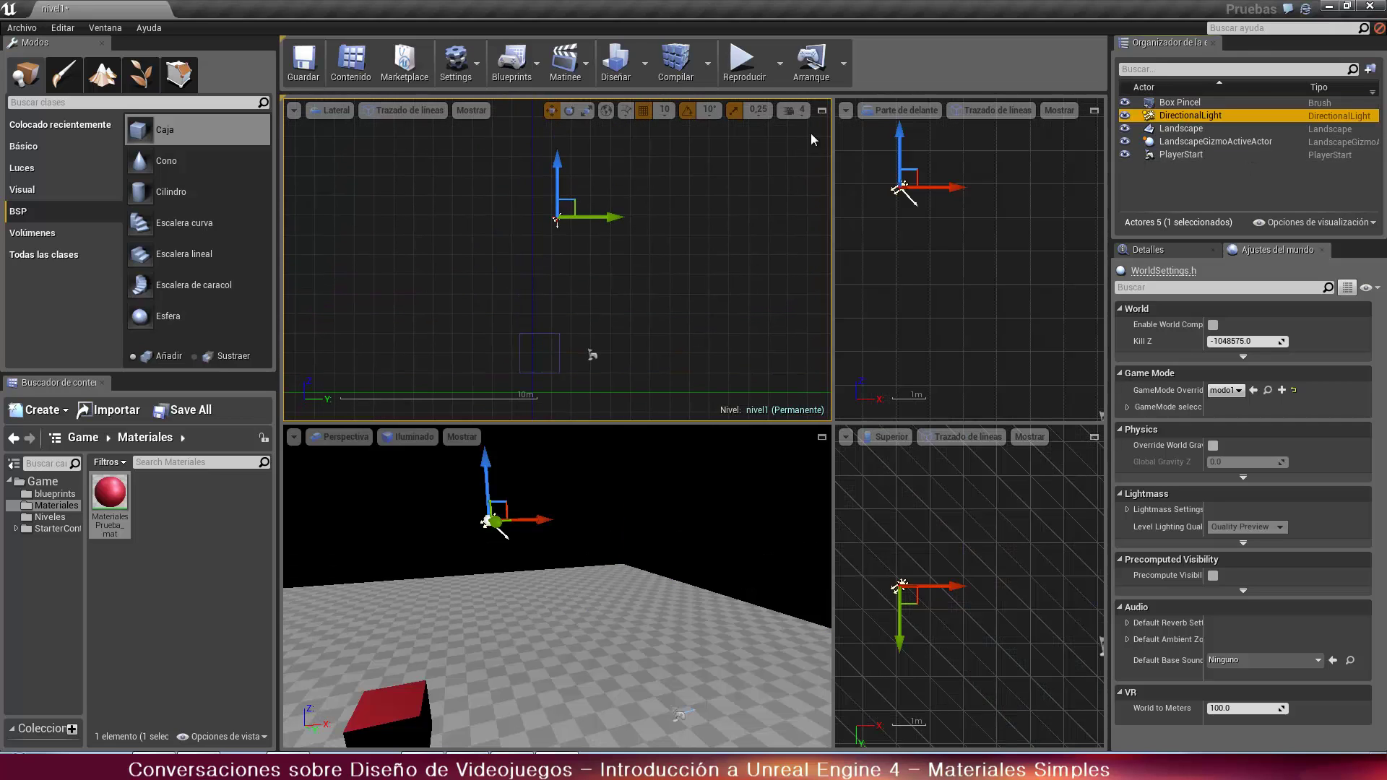
drag(570, 230, 554, 274)
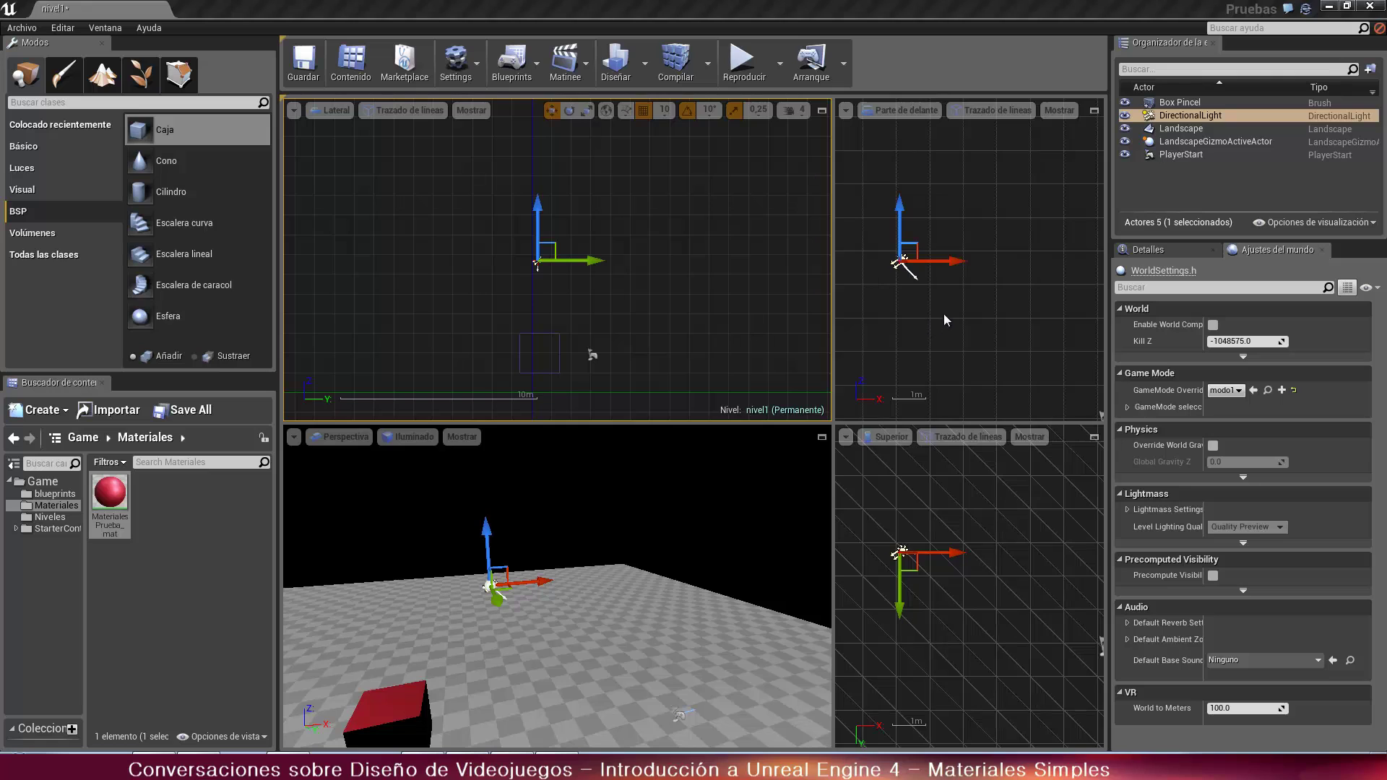
scroll(954, 315, down, 5)
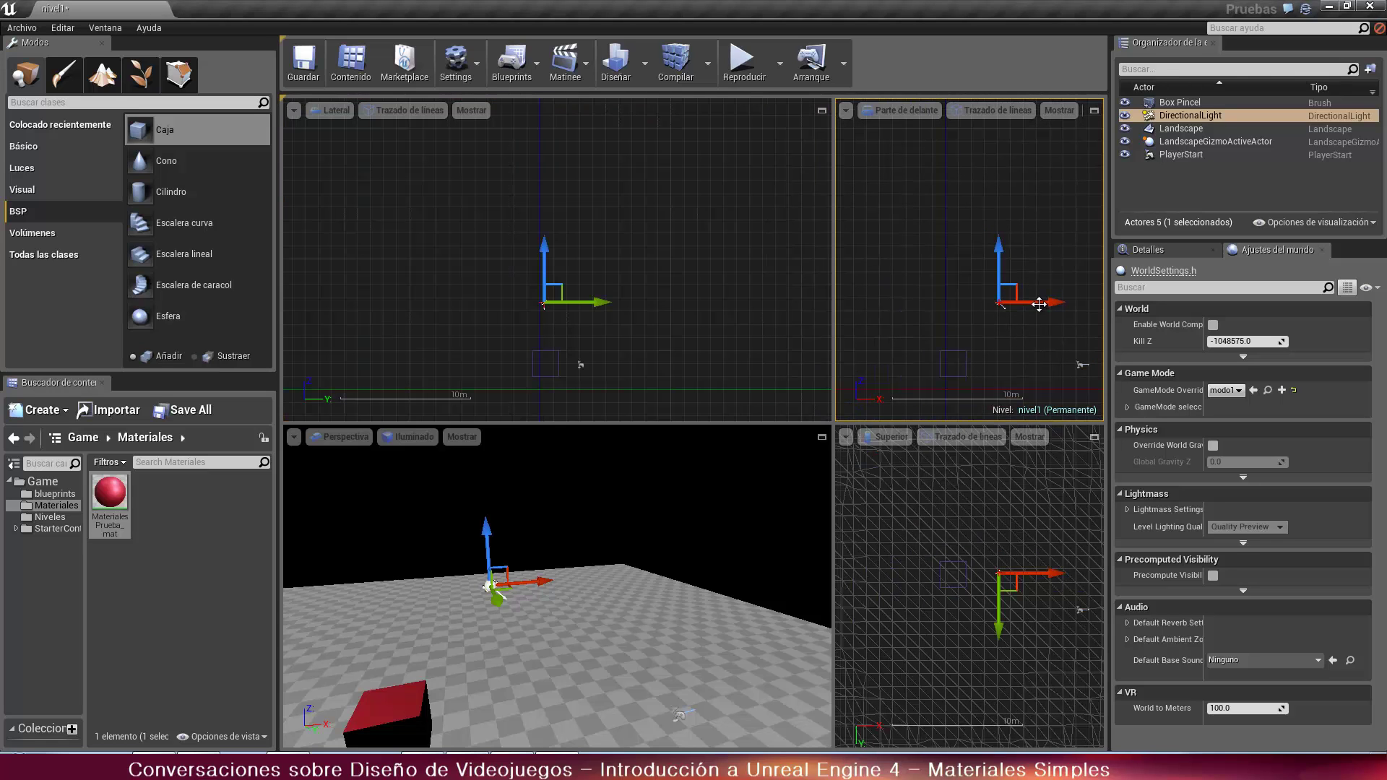
drag(1032, 302, 978, 302)
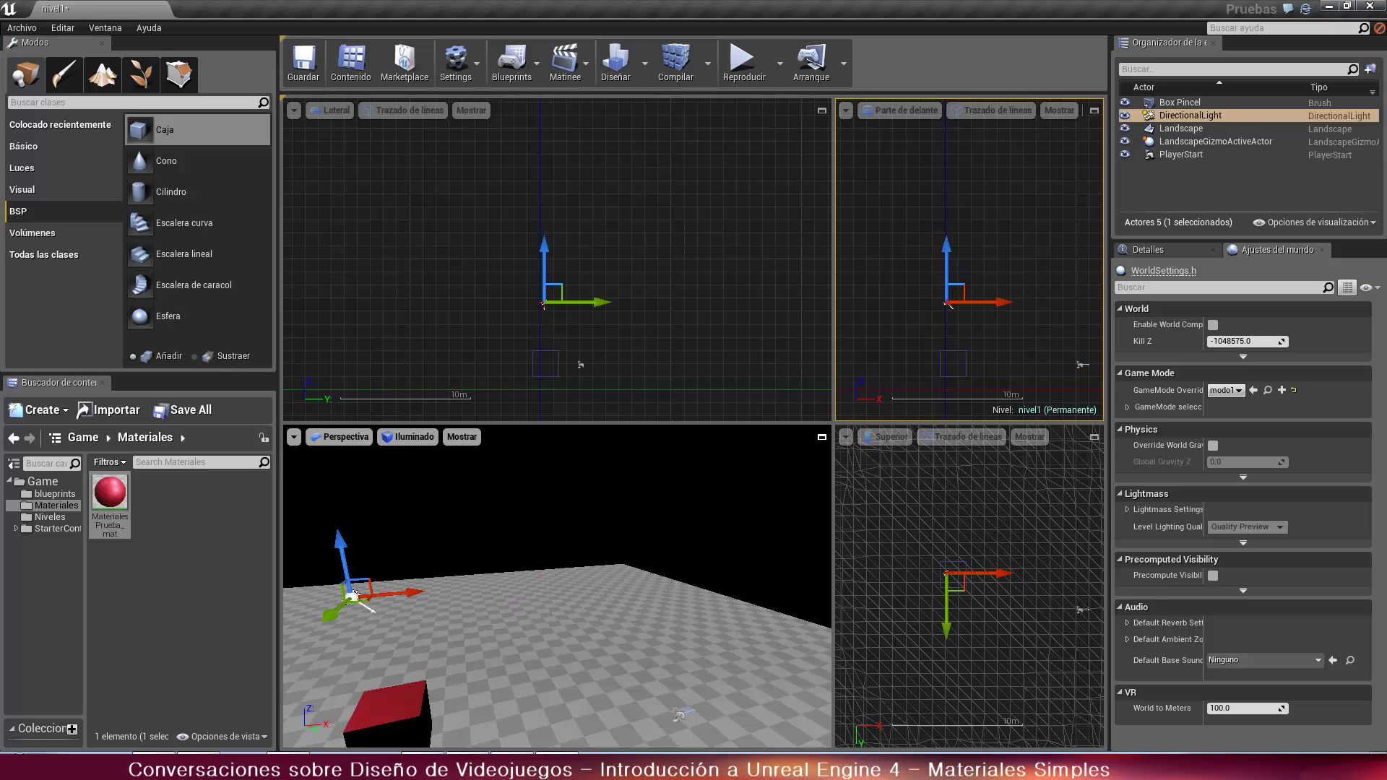
Rotate the DirectionalLight without angle snapping to change which faces of the box it lights, and build the level lighting
right_drag(556, 585, 556, 585)
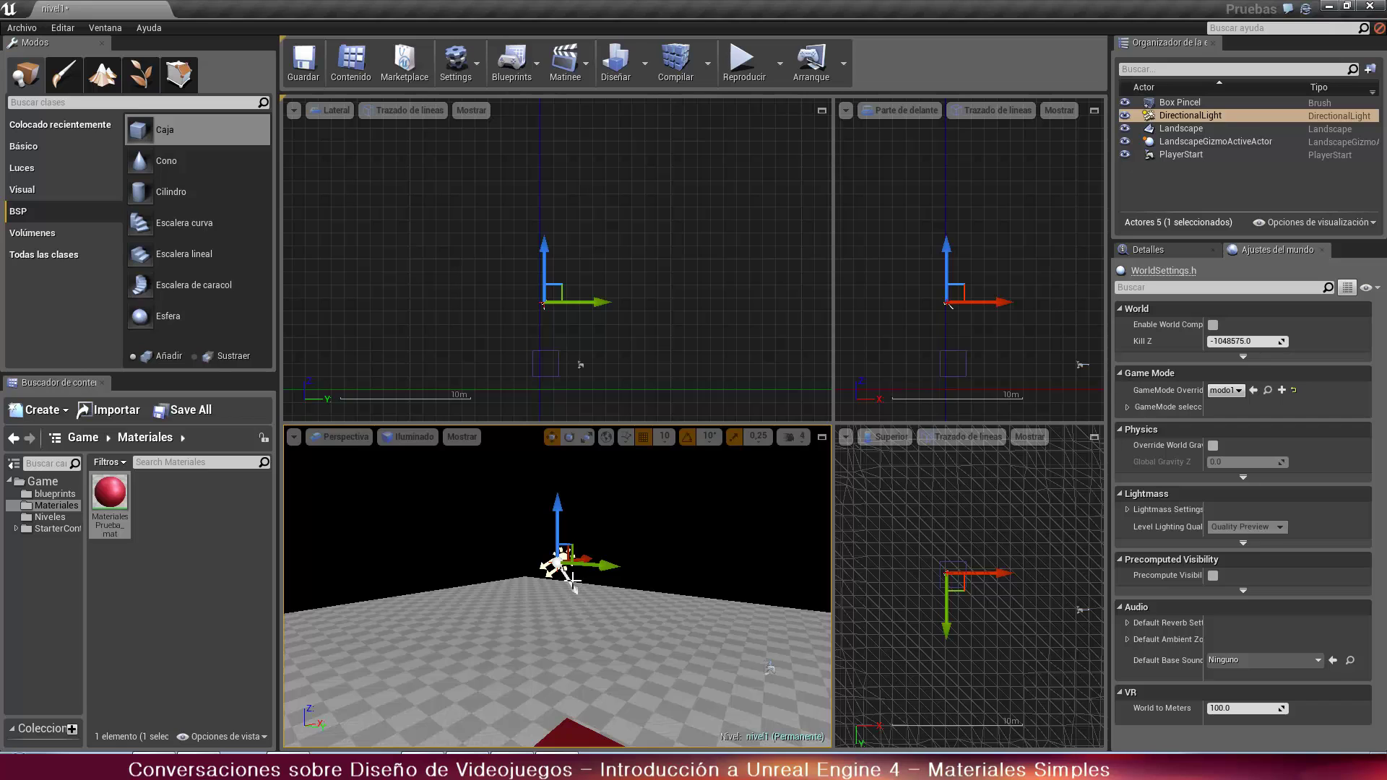
key(e)
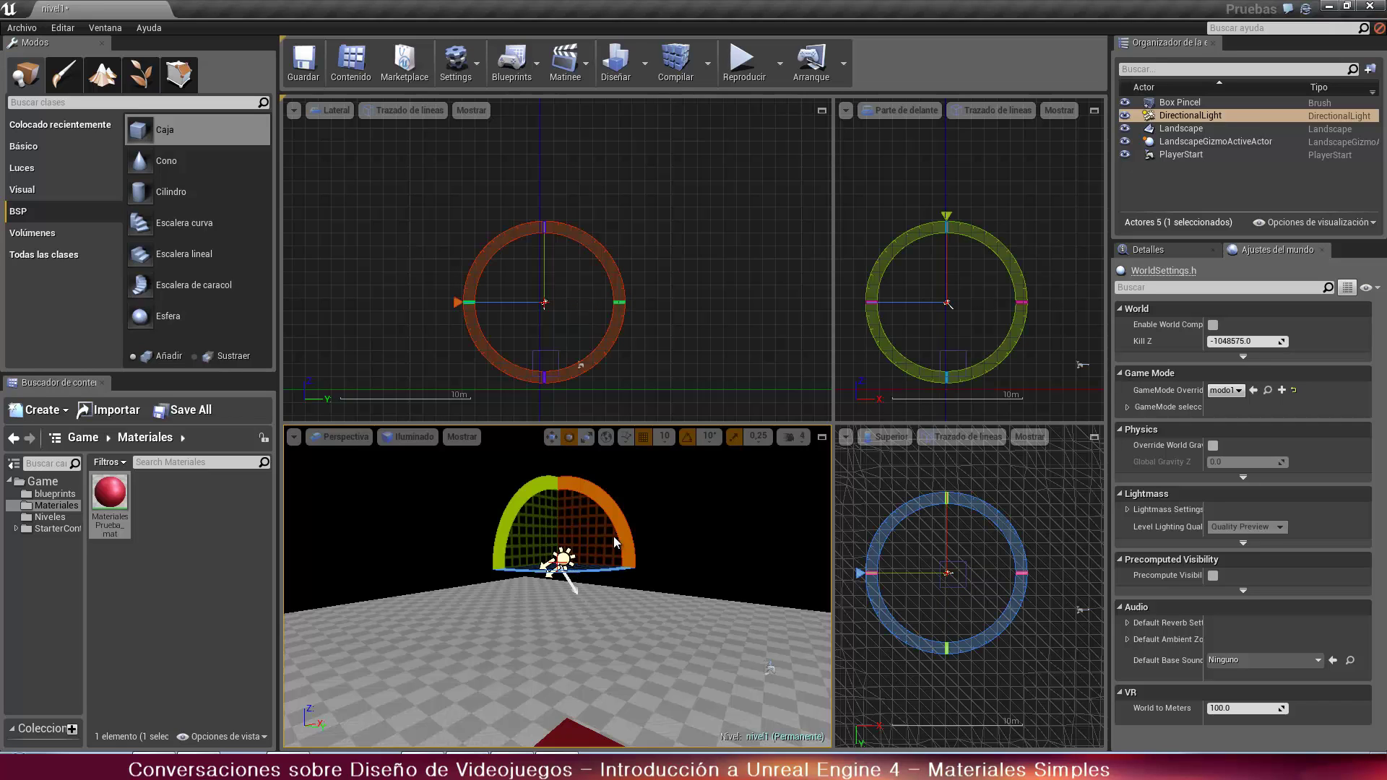
right_drag(645, 582, 636, 674)
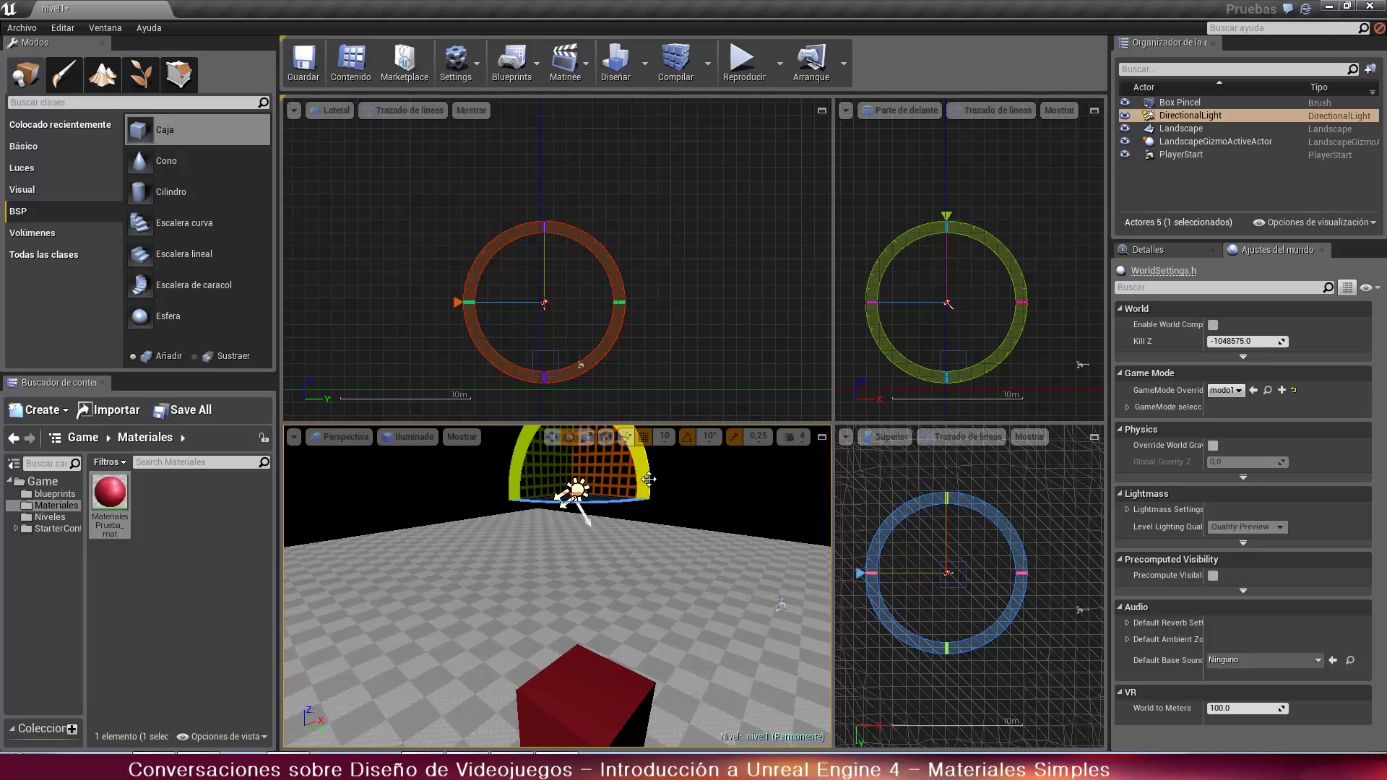
mouse_move(635, 471)
mouse_down()
mouse_move(654, 535)
mouse_move(647, 466)
mouse_up()
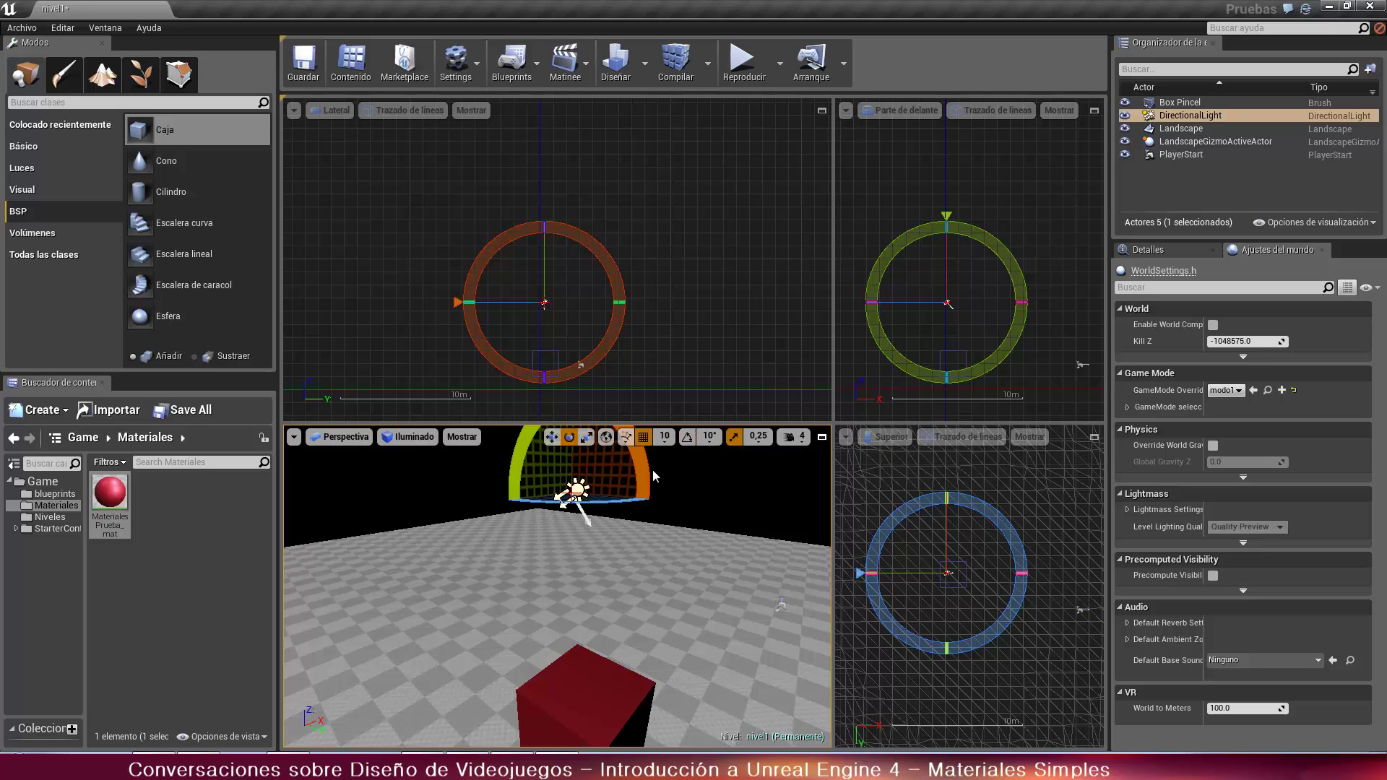
drag(648, 471, 675, 506)
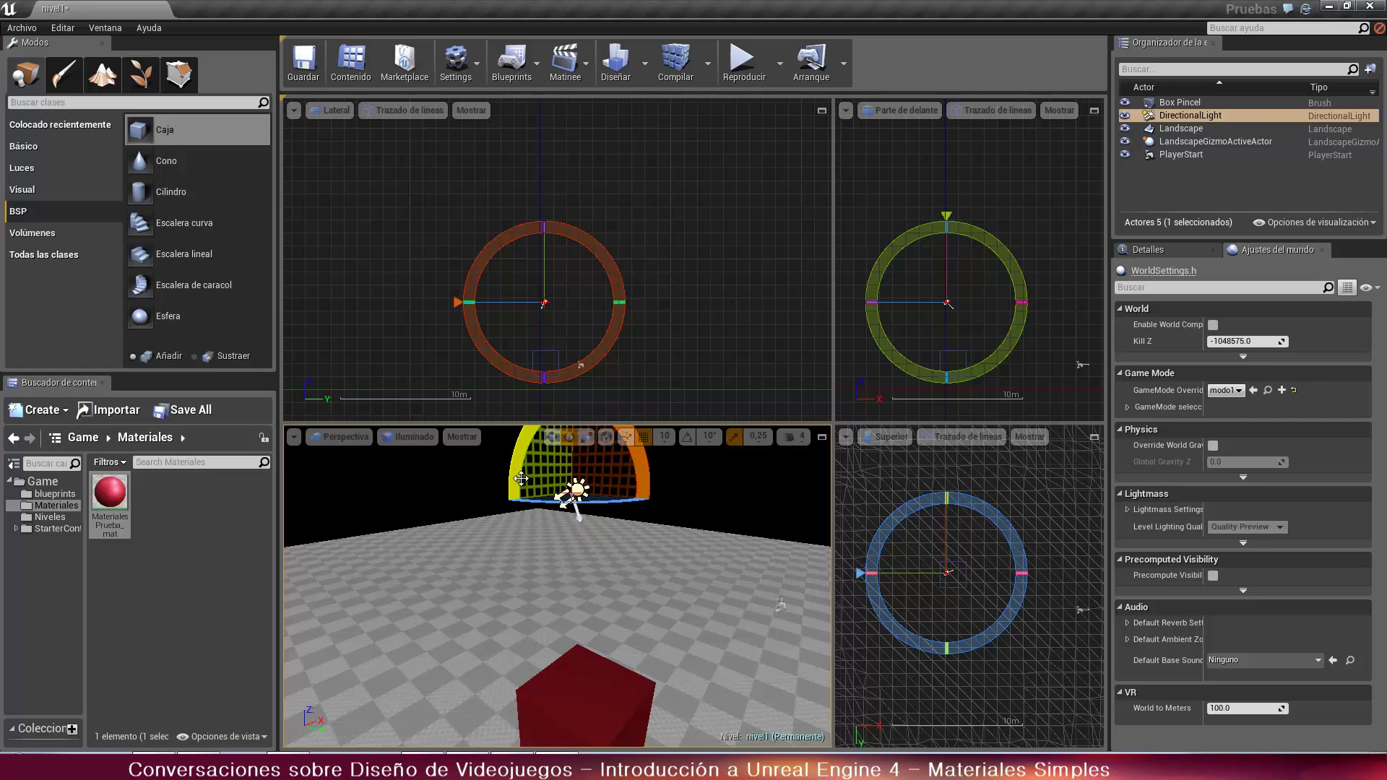
drag(516, 471, 629, 531)
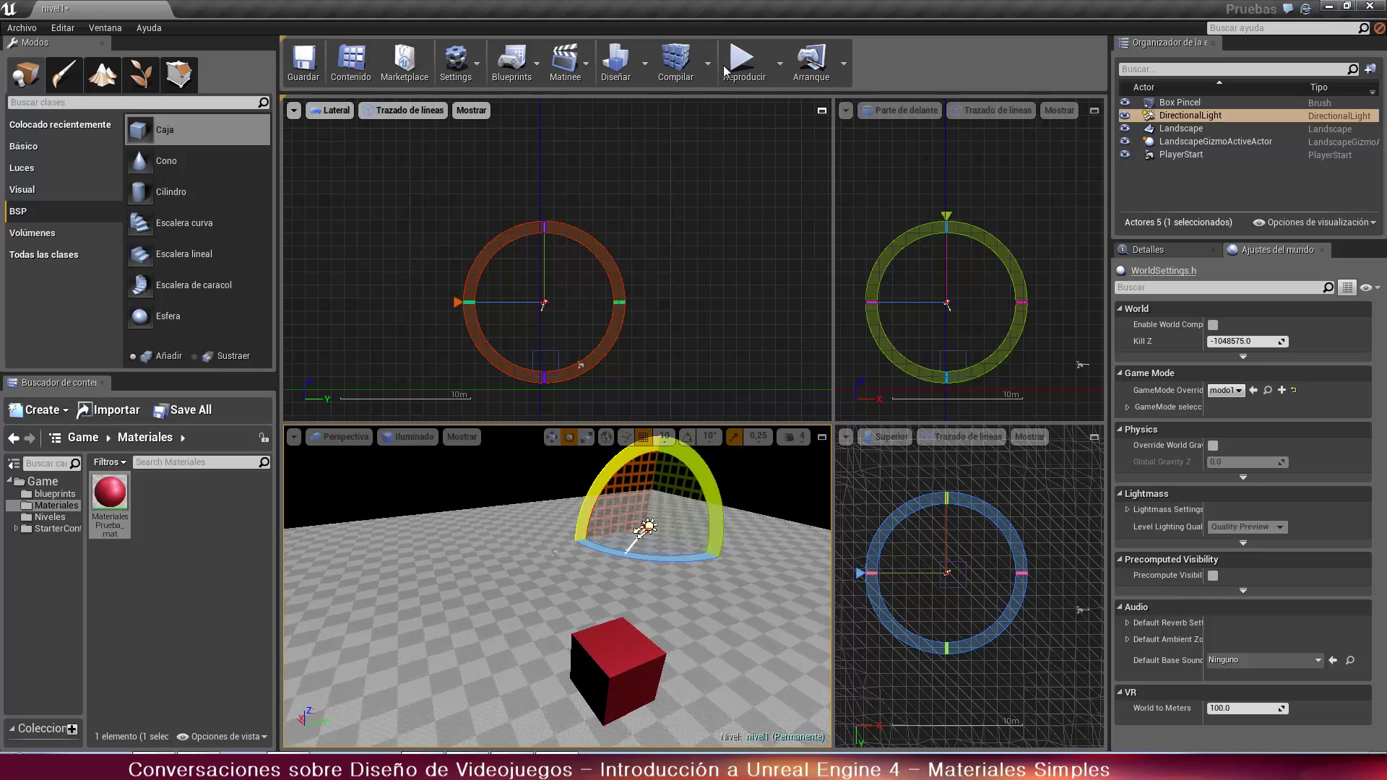
click(622, 78)
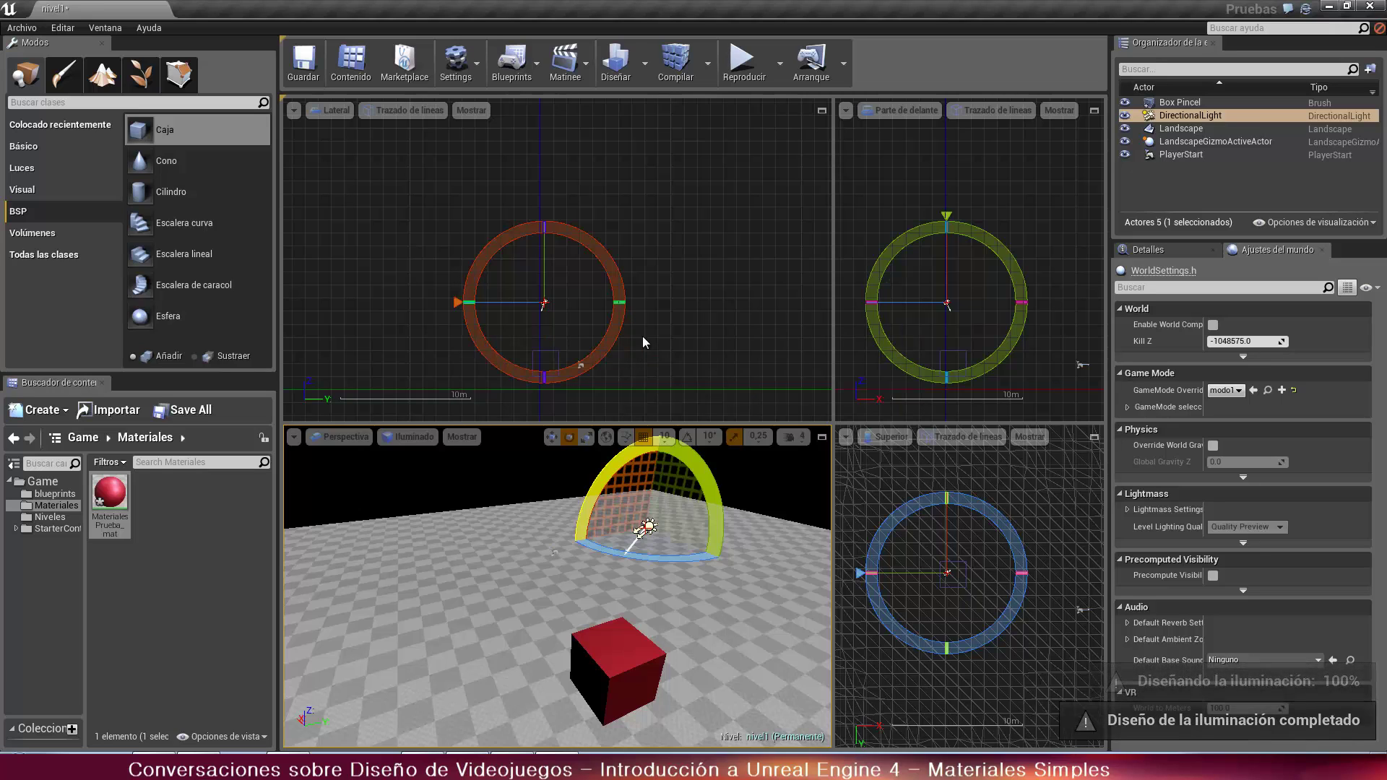
Play the level with the built lighting and walk around the box to inspect its material and shadow, ending the play session
click(748, 62)
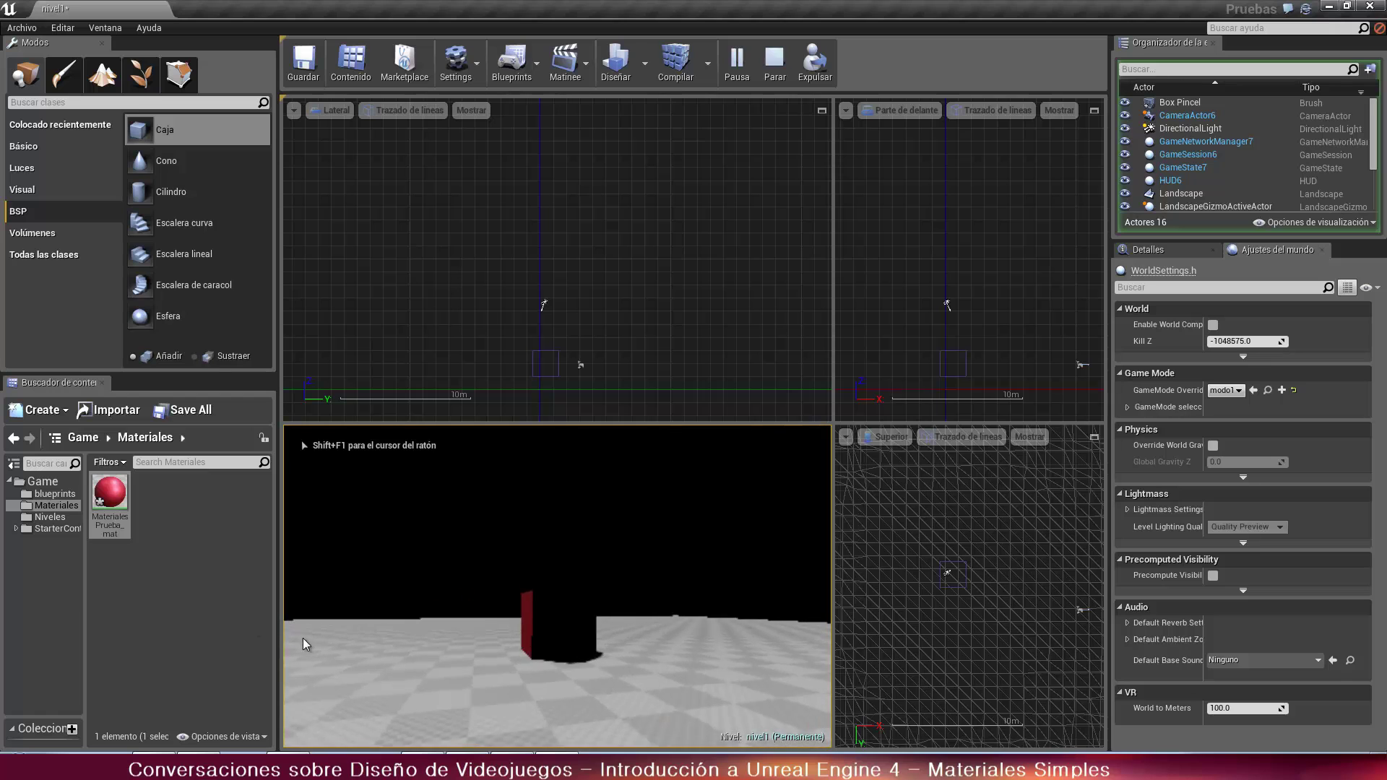
key(w)
key(a)
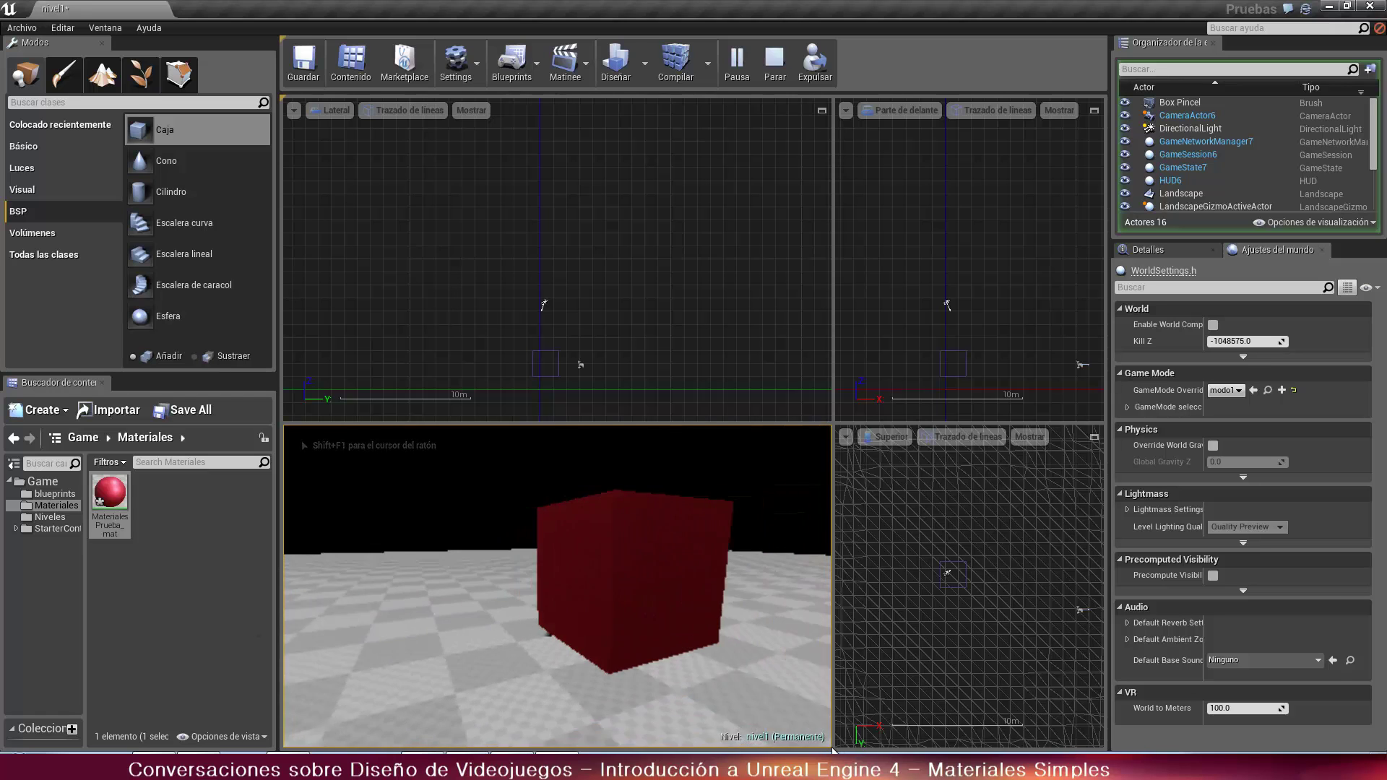
key(a)
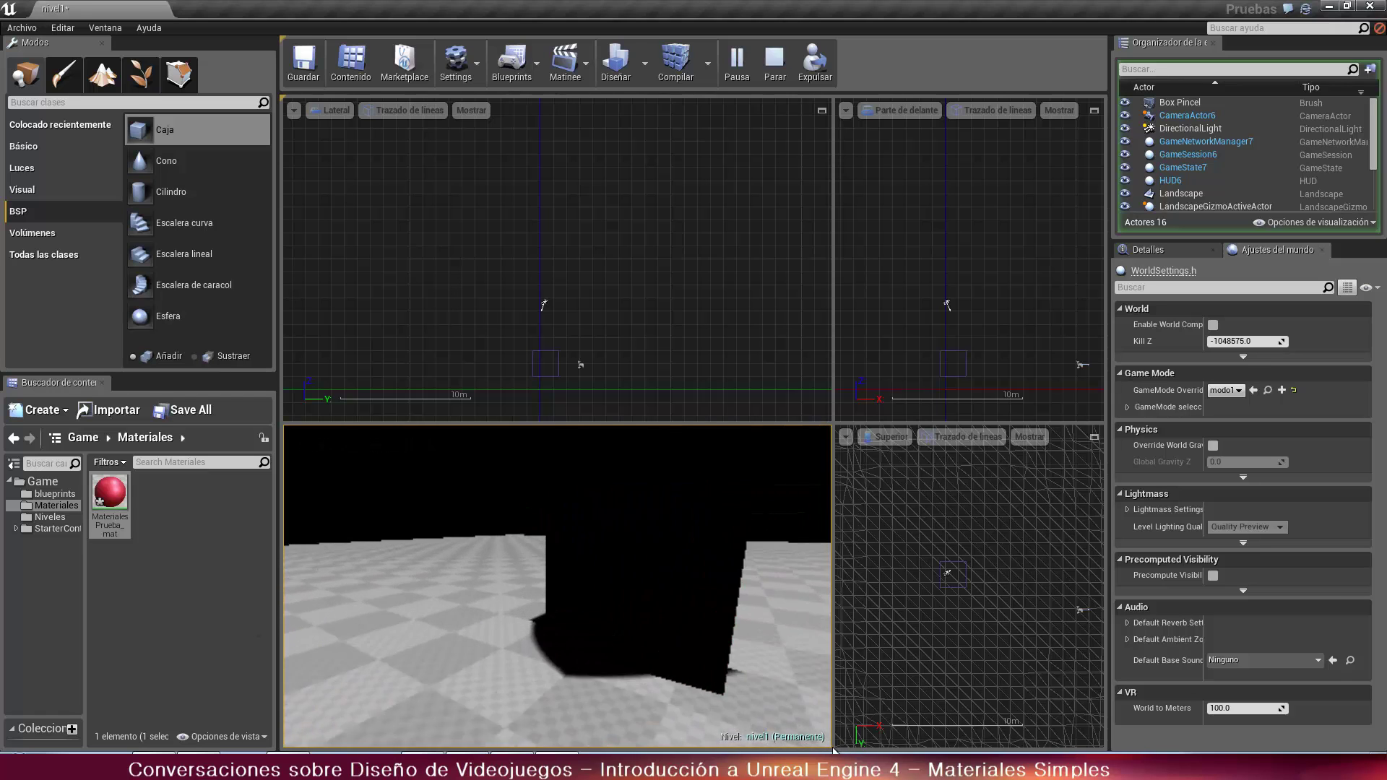
key(s)
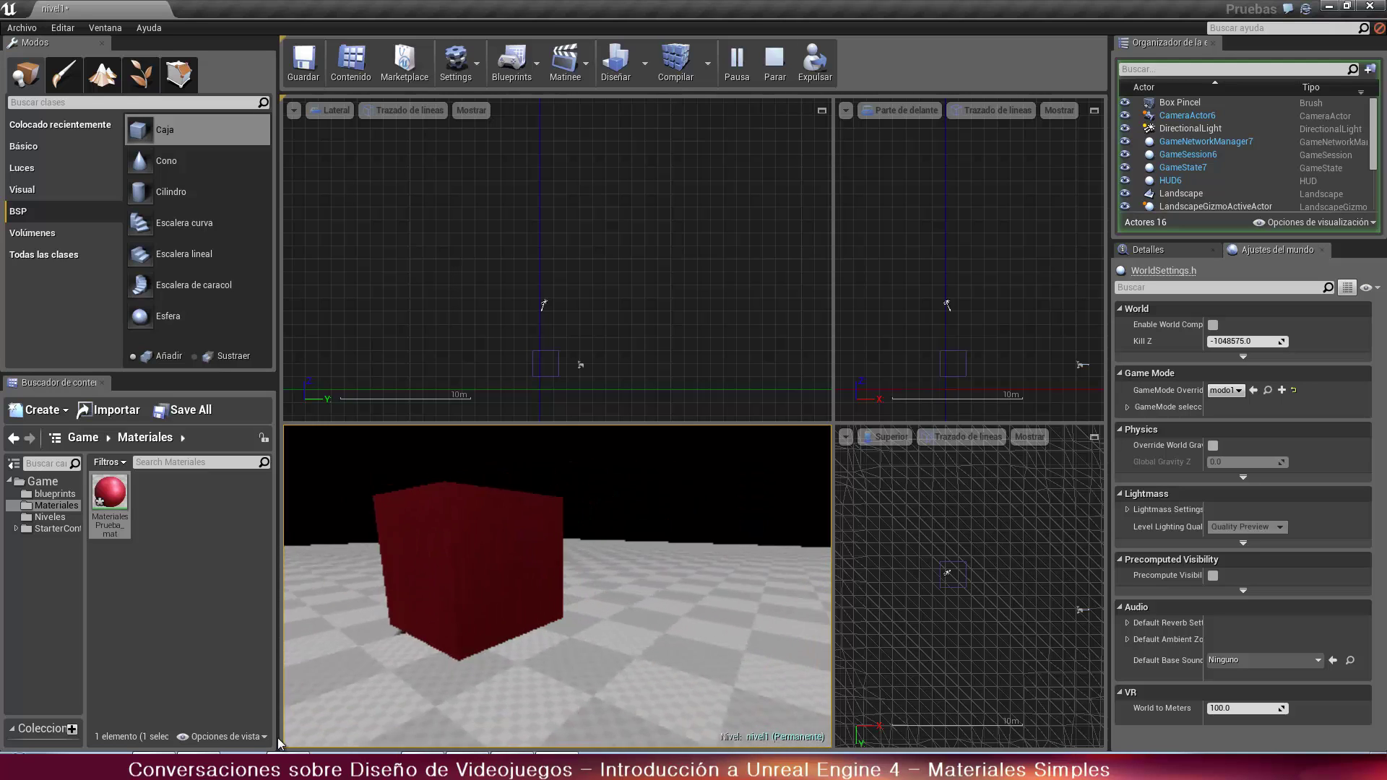
key(w)
key(a)
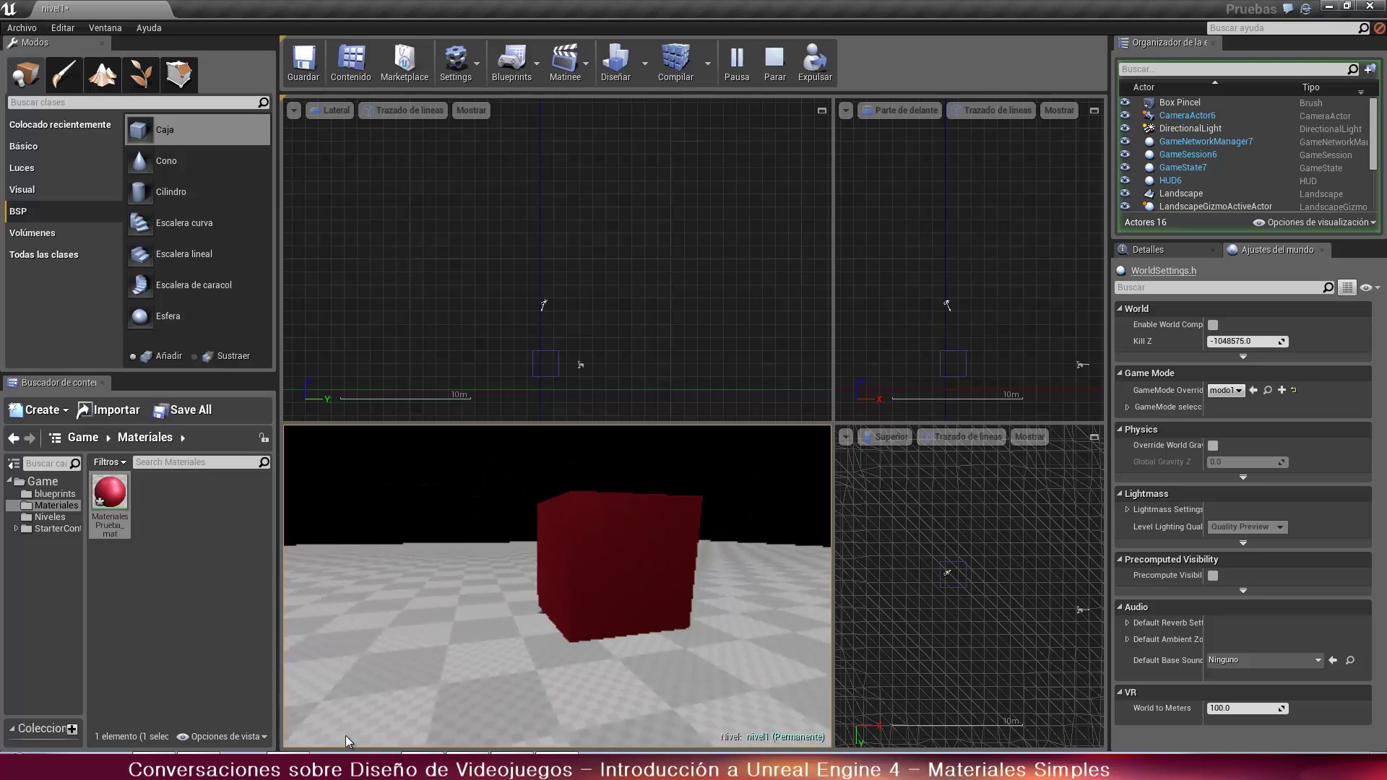
key(w)
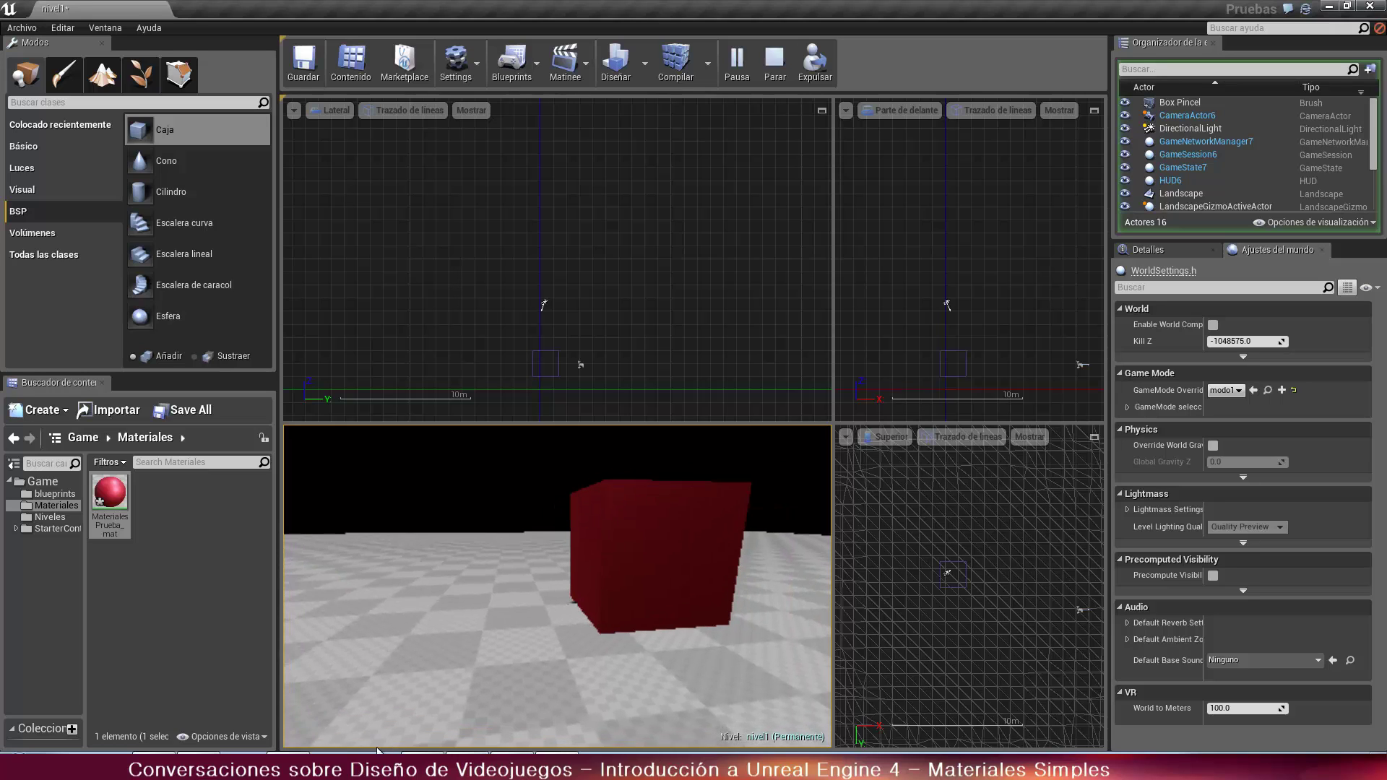
key(Escape)
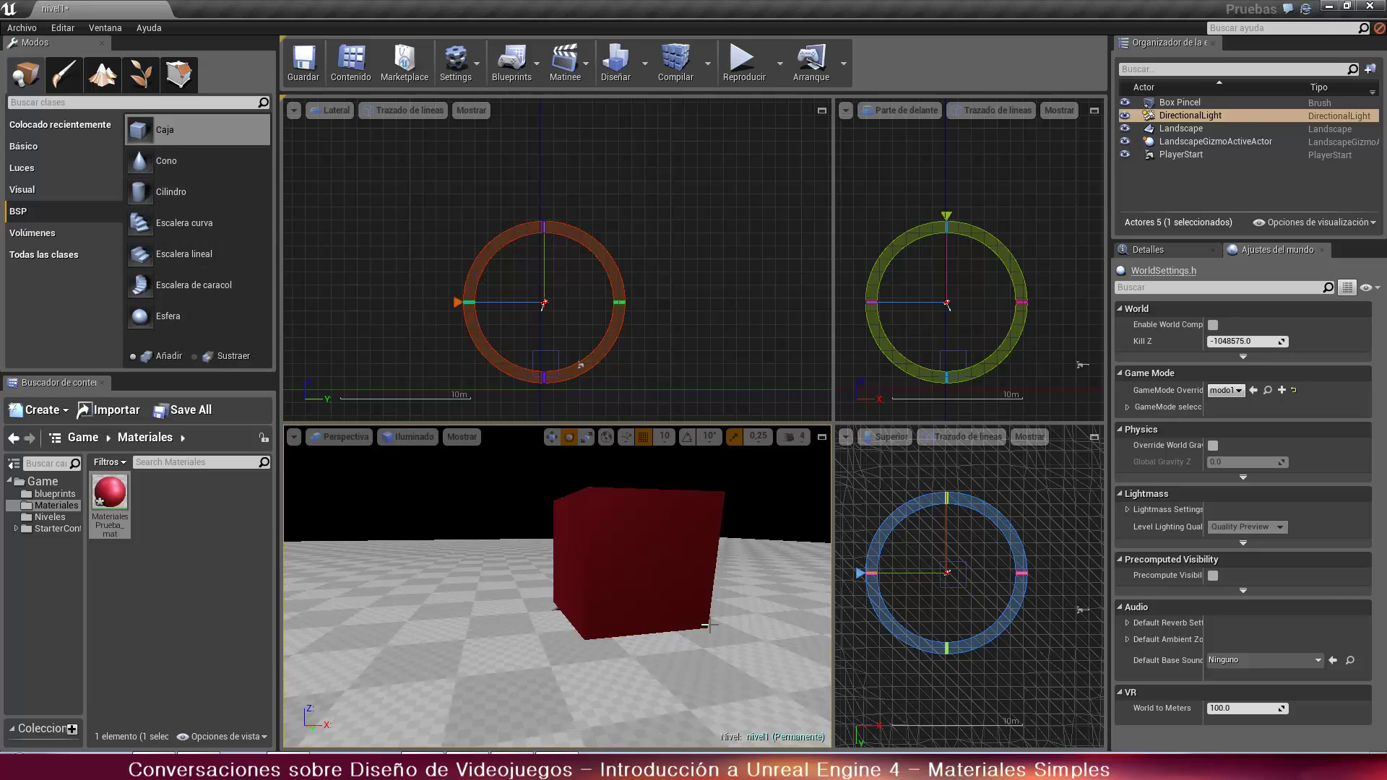
Place a Cono BSP brush with the same red material beside the box and save the level
mouse_move(150, 167)
mouse_down()
mouse_move(464, 557)
mouse_move(481, 683)
mouse_move(464, 659)
mouse_move(415, 650)
mouse_move(417, 693)
mouse_move(403, 582)
mouse_move(376, 601)
mouse_up()
scroll(380, 601, down, 5)
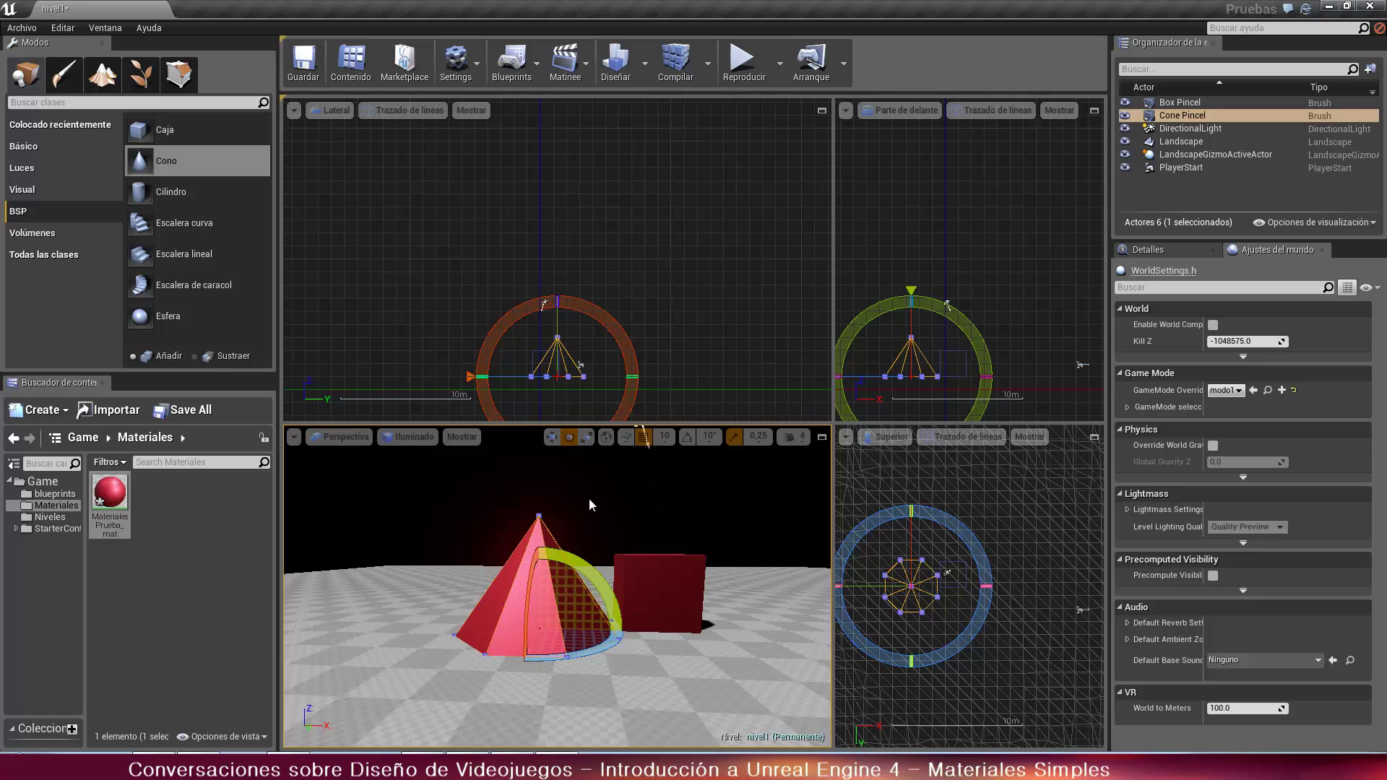
click(308, 64)
click(174, 640)
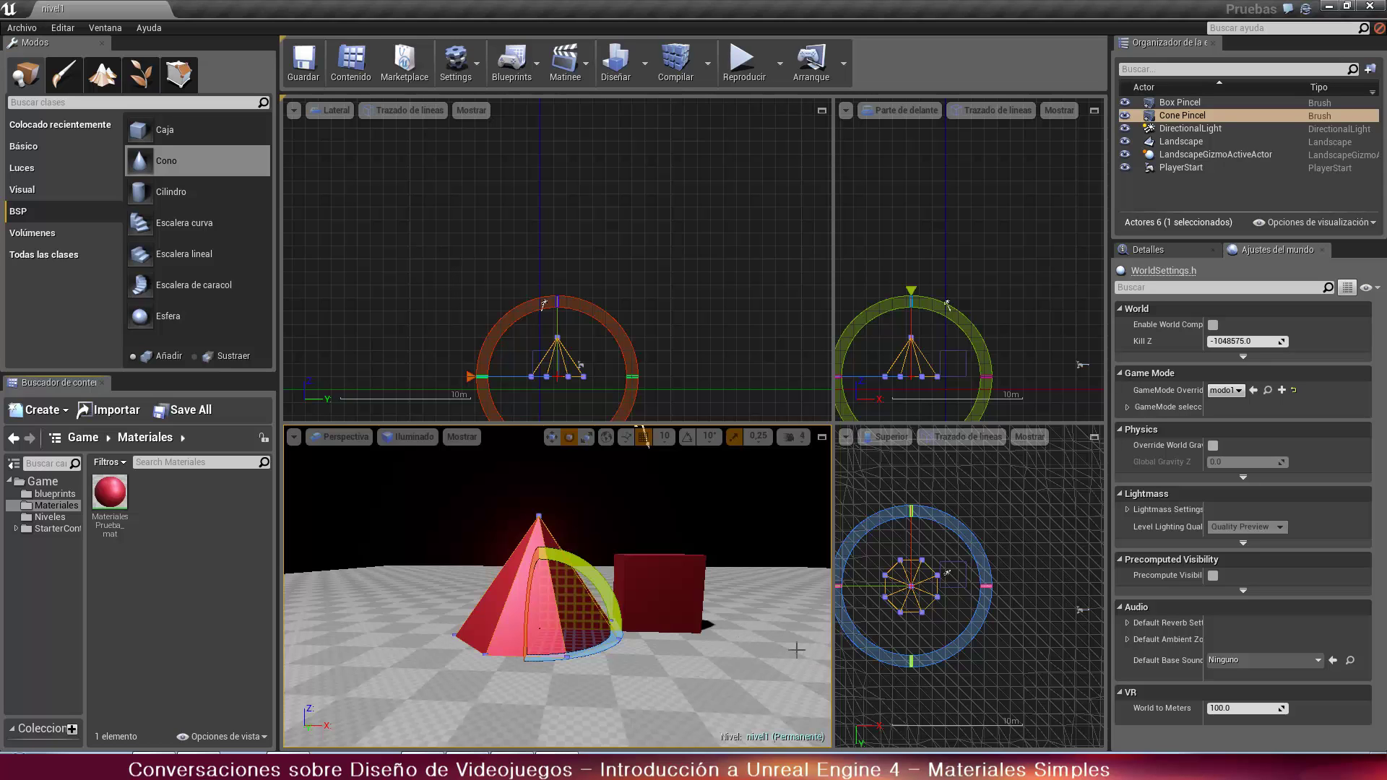
drag(739, 650, 582, 599)
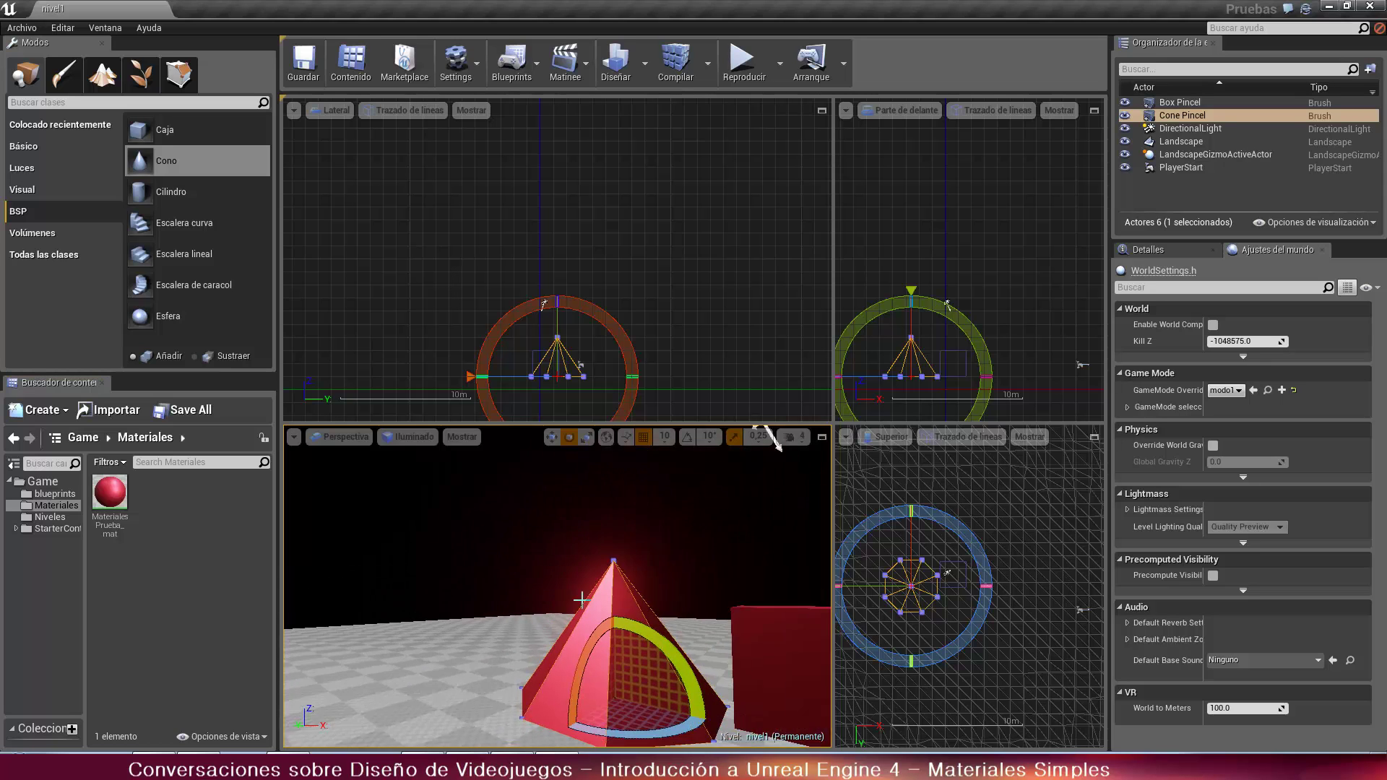
right_drag(581, 599, 615, 658)
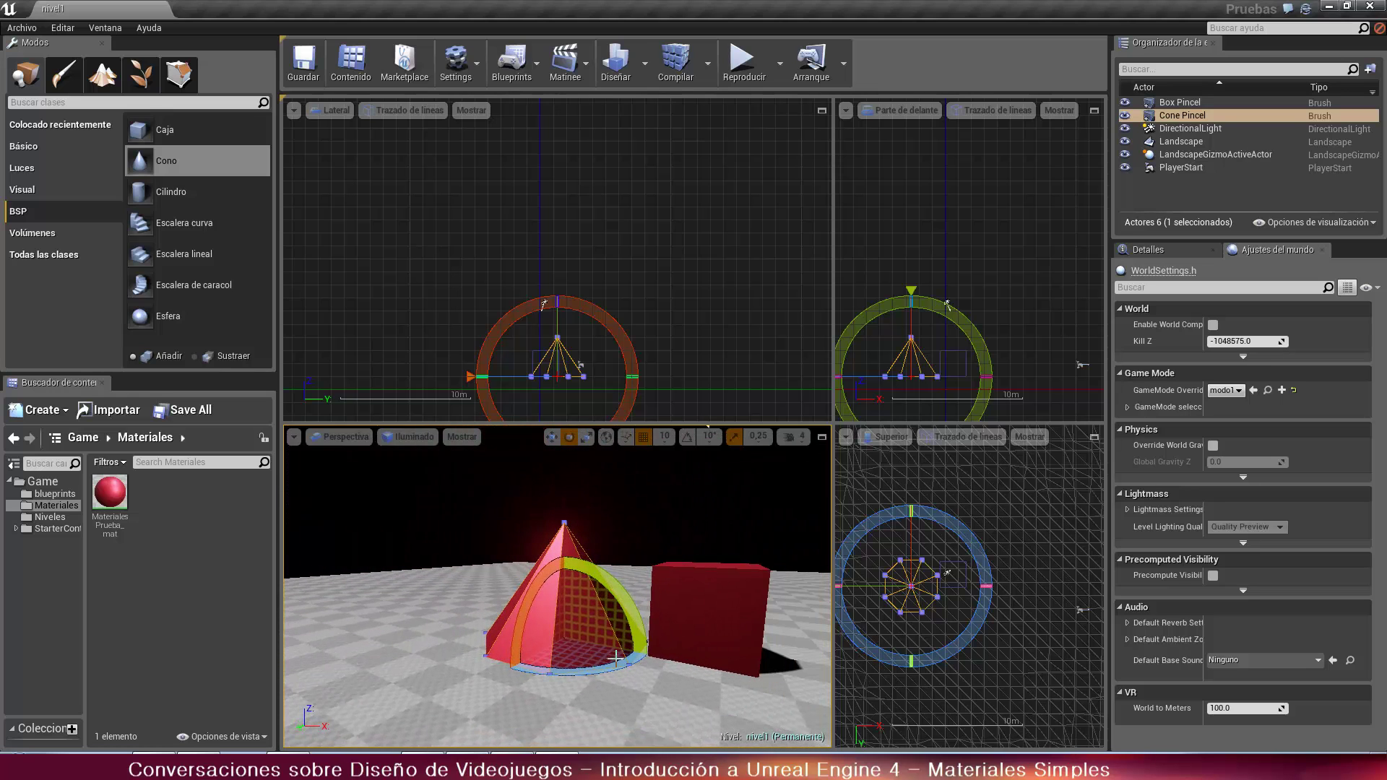